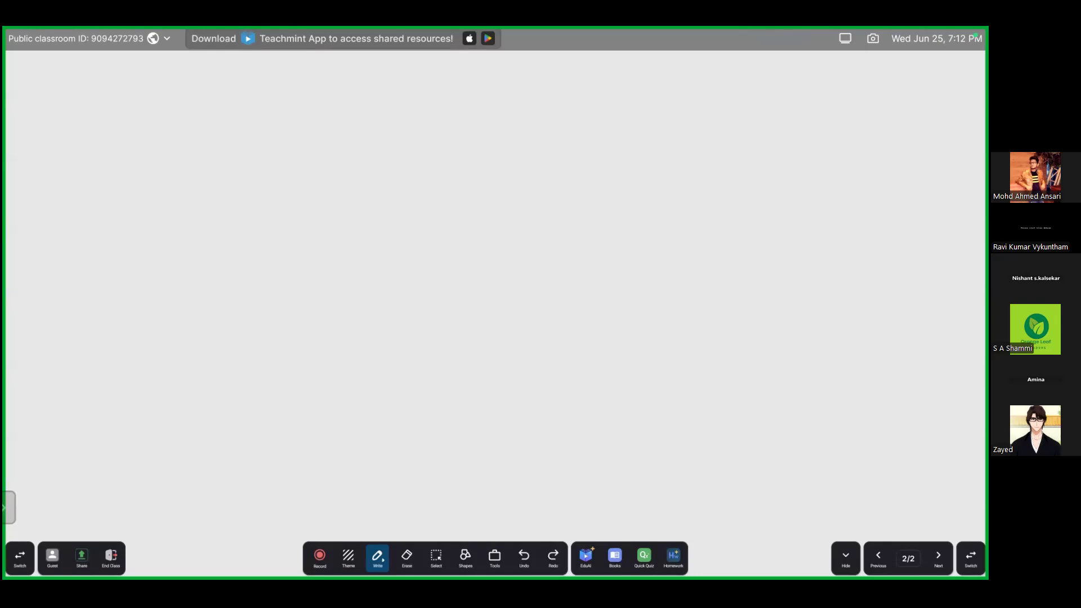
Step: Handwrite "Headlines" with the pen on the blank whiteboard page
{"action": "mouse_move", "coordinate": [64, 276]}
{"action": "left_mouse_down"}
{"action": "mouse_move", "coordinate": [62, 314]}
{"action": "mouse_move", "coordinate": [80, 314]}
{"action": "left_mouse_up"}
{"action": "left_click_drag", "start_coordinate": [59, 299], "coordinate": [147, 311]}
{"action": "left_click", "coordinate": [160, 294]}
{"action": "mouse_move", "coordinate": [159, 298]}
{"action": "left_mouse_down"}
{"action": "mouse_move", "coordinate": [158, 310]}
{"action": "mouse_move", "coordinate": [179, 310]}
{"action": "left_mouse_up"}
{"action": "left_click_drag", "start_coordinate": [184, 306], "coordinate": [202, 313]}
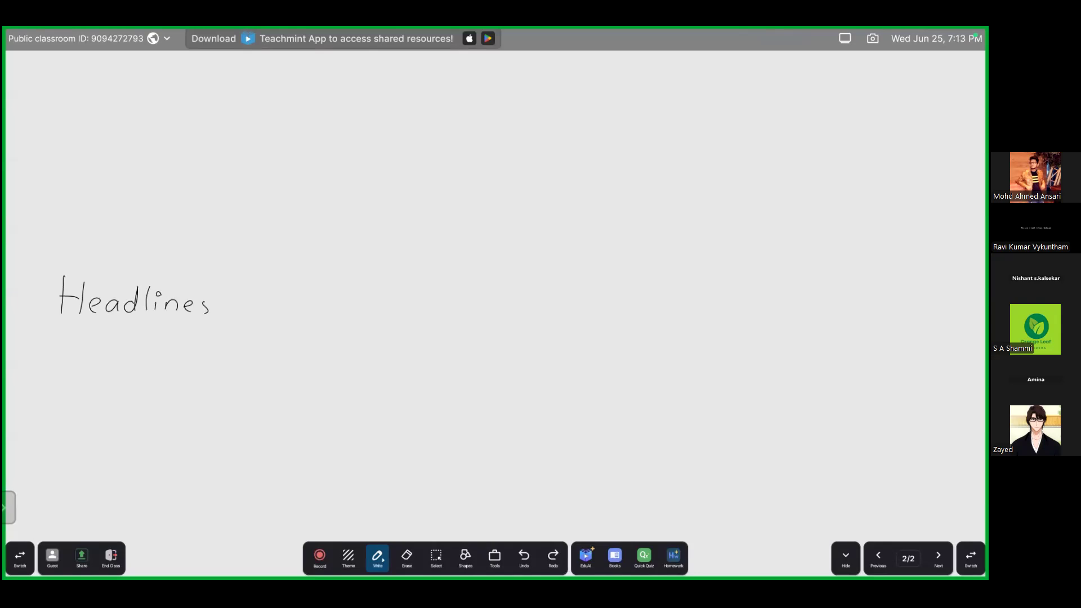
Step: Handwrite "Description" and "website" beneath "Headlines" to complete the list
{"action": "mouse_move", "coordinate": [52, 338]}
{"action": "left_mouse_down"}
{"action": "mouse_move", "coordinate": [54, 360]}
{"action": "mouse_move", "coordinate": [99, 360]}
{"action": "left_mouse_up"}
{"action": "mouse_move", "coordinate": [114, 353]}
{"action": "left_mouse_down"}
{"action": "mouse_move", "coordinate": [128, 363]}
{"action": "mouse_move", "coordinate": [154, 352]}
{"action": "mouse_move", "coordinate": [151, 374]}
{"action": "left_mouse_up"}
{"action": "mouse_move", "coordinate": [150, 355]}
{"action": "left_mouse_down"}
{"action": "mouse_move", "coordinate": [222, 369]}
{"action": "mouse_move", "coordinate": [177, 345]}
{"action": "left_mouse_up"}
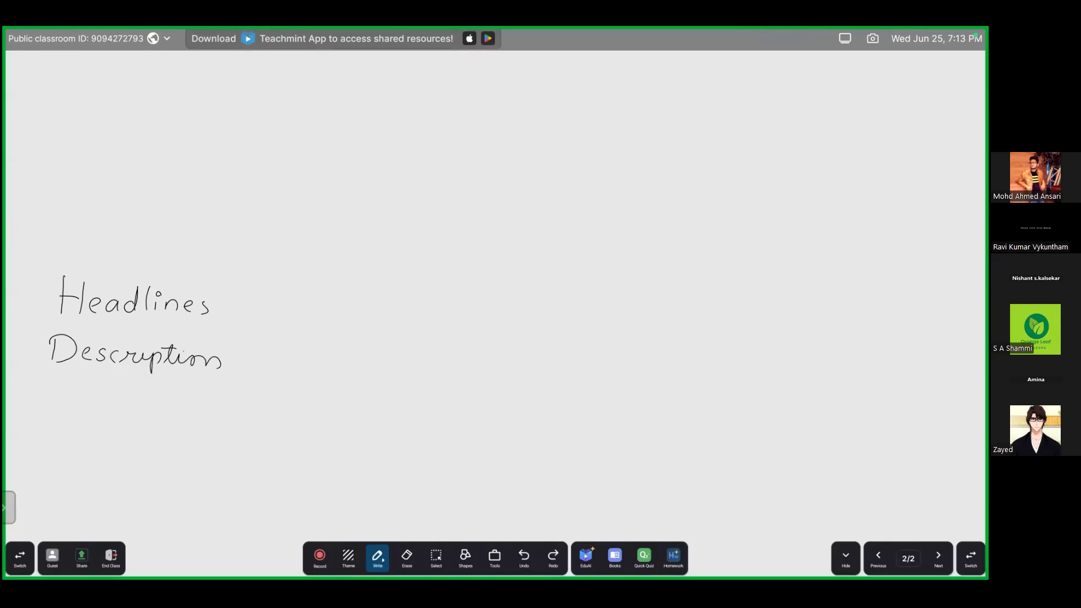
{"action": "left_click_drag", "start_coordinate": [50, 394], "coordinate": [90, 409]}
{"action": "mouse_move", "coordinate": [97, 391]}
{"action": "left_mouse_down"}
{"action": "mouse_move", "coordinate": [100, 405]}
{"action": "mouse_move", "coordinate": [118, 398]}
{"action": "mouse_move", "coordinate": [114, 411]}
{"action": "mouse_move", "coordinate": [150, 409]}
{"action": "left_mouse_up"}
Step: Draw a curly brace grouping the three list items and write "Asset" beside its point
{"action": "mouse_move", "coordinate": [224, 290]}
{"action": "left_mouse_down"}
{"action": "mouse_move", "coordinate": [257, 379]}
{"action": "mouse_move", "coordinate": [219, 421]}
{"action": "left_mouse_up"}
{"action": "mouse_move", "coordinate": [299, 376]}
{"action": "left_mouse_down"}
{"action": "mouse_move", "coordinate": [308, 353]}
{"action": "mouse_move", "coordinate": [320, 378]}
{"action": "left_mouse_up"}
{"action": "left_click_drag", "start_coordinate": [306, 367], "coordinate": [367, 379]}
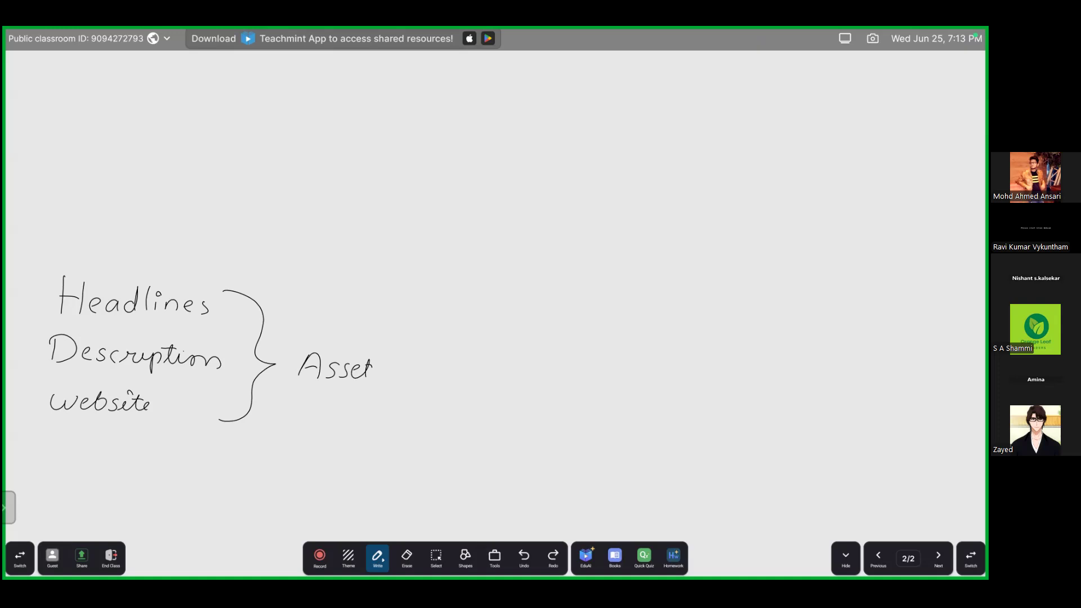
Step: Draw three branch lines from "Asset" and write "Sitelink" at the end of the upper branch
{"action": "mouse_move", "coordinate": [395, 368]}
{"action": "left_mouse_down"}
{"action": "mouse_move", "coordinate": [474, 332]}
{"action": "mouse_move", "coordinate": [437, 411]}
{"action": "mouse_move", "coordinate": [451, 424]}
{"action": "left_mouse_up"}
{"action": "mouse_move", "coordinate": [518, 309]}
{"action": "left_mouse_down"}
{"action": "mouse_move", "coordinate": [502, 332]}
{"action": "mouse_move", "coordinate": [545, 330]}
{"action": "mouse_move", "coordinate": [551, 317]}
{"action": "mouse_move", "coordinate": [565, 333]}
{"action": "mouse_move", "coordinate": [615, 332]}
{"action": "left_mouse_up"}
{"action": "left_click", "coordinate": [528, 310]}
{"action": "left_click", "coordinate": [587, 323]}
{"action": "left_click_drag", "start_coordinate": [625, 319], "coordinate": [634, 336]}
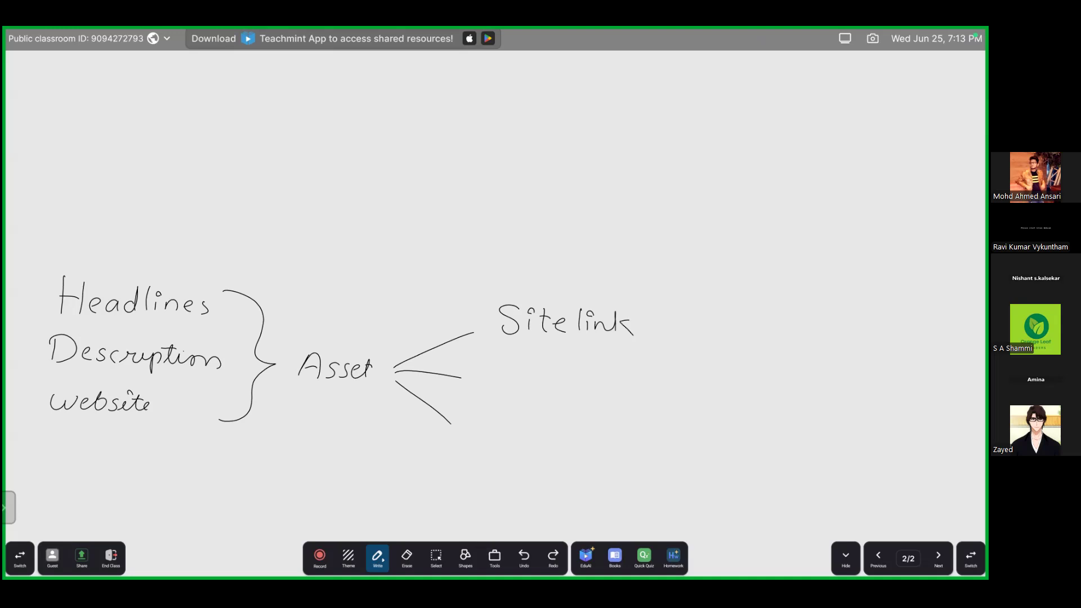
Step: Label the middle branch "Call out" and the lower branch "Mobile No"
{"action": "mouse_move", "coordinate": [499, 363]}
{"action": "left_mouse_down"}
{"action": "mouse_move", "coordinate": [501, 387]}
{"action": "mouse_move", "coordinate": [543, 387]}
{"action": "left_mouse_up"}
{"action": "left_click_drag", "start_coordinate": [563, 379], "coordinate": [591, 390]}
{"action": "left_click_drag", "start_coordinate": [585, 380], "coordinate": [603, 375]}
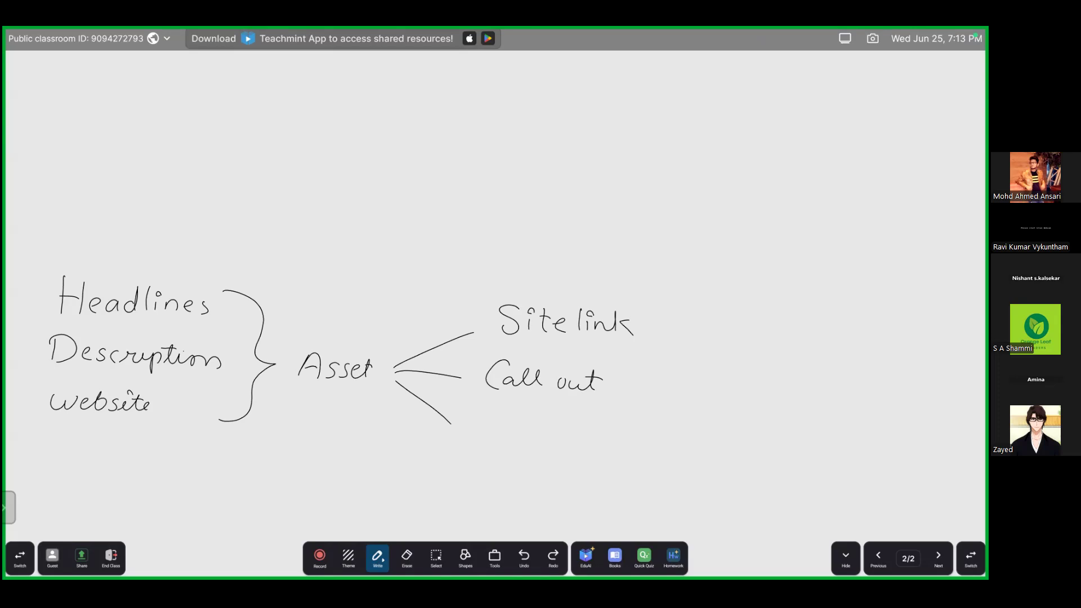
{"action": "mouse_move", "coordinate": [471, 431]}
{"action": "left_mouse_down"}
{"action": "mouse_move", "coordinate": [513, 421]}
{"action": "mouse_move", "coordinate": [537, 432]}
{"action": "left_mouse_up"}
{"action": "mouse_move", "coordinate": [542, 414]}
{"action": "left_mouse_down"}
{"action": "mouse_move", "coordinate": [545, 432]}
{"action": "mouse_move", "coordinate": [595, 431]}
{"action": "mouse_move", "coordinate": [601, 418]}
{"action": "left_mouse_up"}
{"action": "left_click", "coordinate": [537, 414]}
{"action": "left_click", "coordinate": [583, 419]}
{"action": "left_click_drag", "start_coordinate": [610, 424], "coordinate": [610, 425]}
Step: Enclose the whole diagram in a loop and draw an arrow from it up to the handwritten text "Chat Gpt → Prompt"
{"action": "mouse_move", "coordinate": [474, 263]}
{"action": "left_mouse_down"}
{"action": "mouse_move", "coordinate": [527, 248]}
{"action": "mouse_move", "coordinate": [684, 361]}
{"action": "mouse_move", "coordinate": [577, 475]}
{"action": "mouse_move", "coordinate": [148, 479]}
{"action": "mouse_move", "coordinate": [30, 414]}
{"action": "mouse_move", "coordinate": [125, 233]}
{"action": "mouse_move", "coordinate": [507, 257]}
{"action": "left_mouse_up"}
{"action": "mouse_move", "coordinate": [409, 197]}
{"action": "left_mouse_down"}
{"action": "mouse_move", "coordinate": [405, 241]}
{"action": "mouse_move", "coordinate": [424, 198]}
{"action": "mouse_move", "coordinate": [411, 173]}
{"action": "left_mouse_up"}
{"action": "mouse_move", "coordinate": [342, 120]}
{"action": "left_mouse_down"}
{"action": "mouse_move", "coordinate": [329, 117]}
{"action": "mouse_move", "coordinate": [338, 153]}
{"action": "mouse_move", "coordinate": [361, 151]}
{"action": "left_mouse_up"}
{"action": "left_click_drag", "start_coordinate": [376, 139], "coordinate": [386, 151]}
{"action": "mouse_move", "coordinate": [395, 128]}
{"action": "left_mouse_down"}
{"action": "mouse_move", "coordinate": [386, 148]}
{"action": "mouse_move", "coordinate": [513, 147]}
{"action": "left_mouse_up"}
{"action": "mouse_move", "coordinate": [516, 137]}
{"action": "left_mouse_down"}
{"action": "mouse_move", "coordinate": [518, 159]}
{"action": "mouse_move", "coordinate": [550, 159]}
{"action": "mouse_move", "coordinate": [562, 144]}
{"action": "mouse_move", "coordinate": [574, 155]}
{"action": "left_mouse_up"}
{"action": "mouse_move", "coordinate": [583, 148]}
{"action": "left_mouse_down"}
{"action": "mouse_move", "coordinate": [624, 168]}
{"action": "mouse_move", "coordinate": [639, 153]}
{"action": "left_mouse_up"}
{"action": "mouse_move", "coordinate": [649, 134]}
{"action": "left_mouse_down"}
{"action": "mouse_move", "coordinate": [650, 156]}
{"action": "mouse_move", "coordinate": [656, 139]}
{"action": "left_mouse_up"}
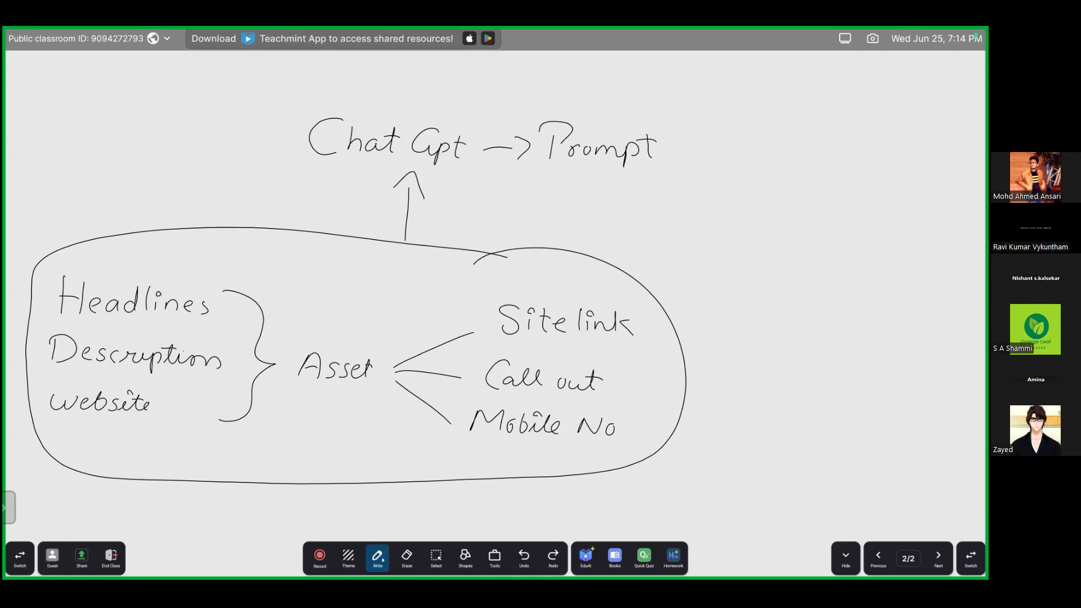
Step: Switch from the whiteboard to the running Zoom meeting and show its meeting controls
{"action": "left_click_drag", "start_coordinate": [548, 577], "coordinate": [548, 518]}
{"action": "left_click", "coordinate": [547, 557]}
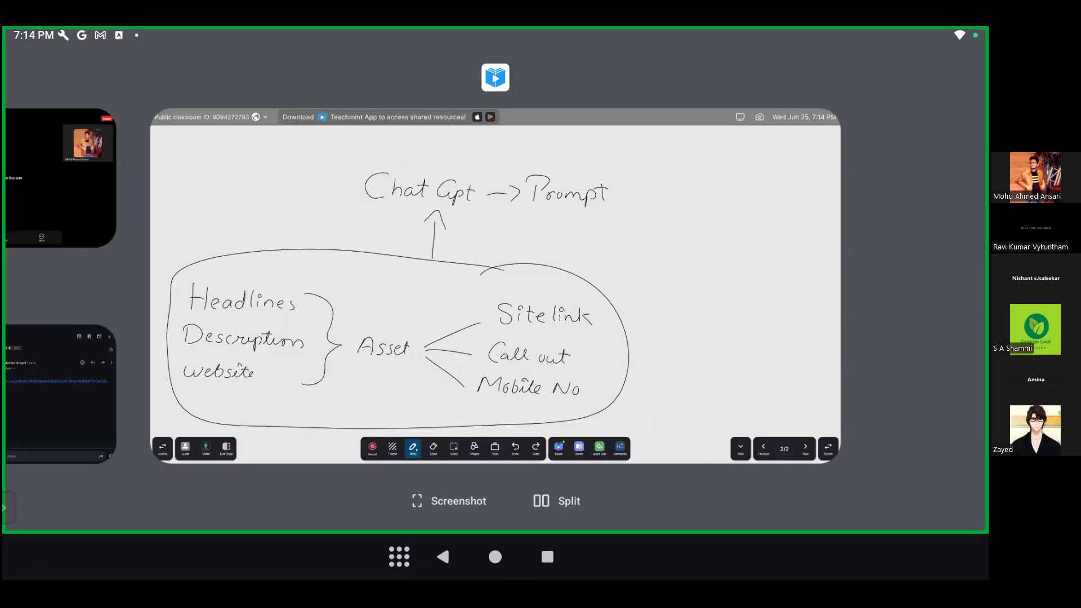
{"action": "left_click", "coordinate": [495, 557]}
{"action": "left_click", "coordinate": [547, 556]}
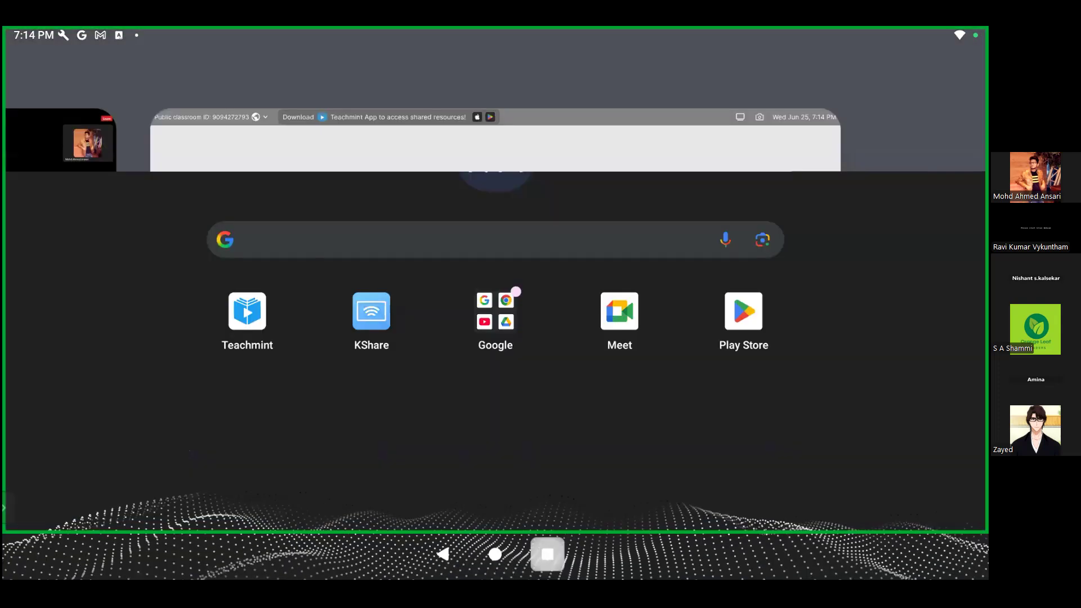
{"action": "left_click_drag", "start_coordinate": [428, 287], "coordinate": [544, 287]}
{"action": "left_click", "coordinate": [309, 178]}
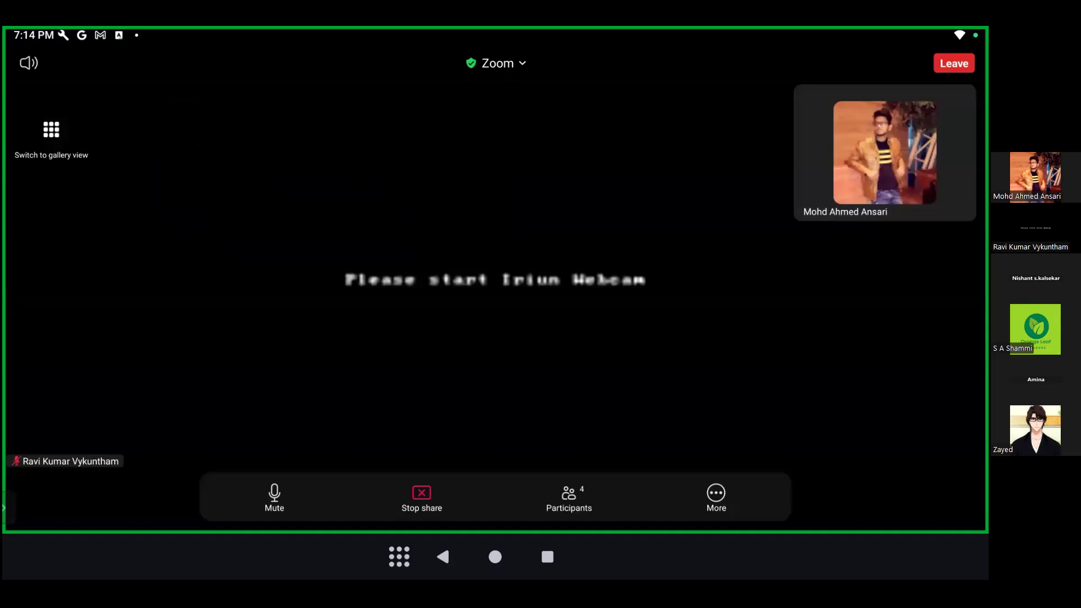
{"action": "left_click", "coordinate": [496, 502]}
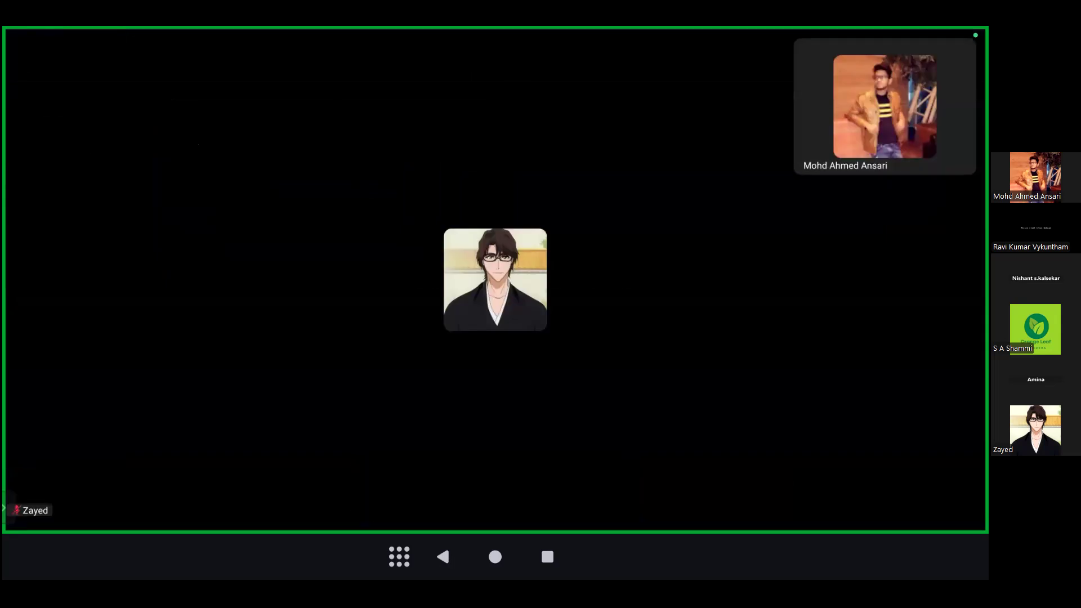
{"action": "left_click", "coordinate": [496, 338]}
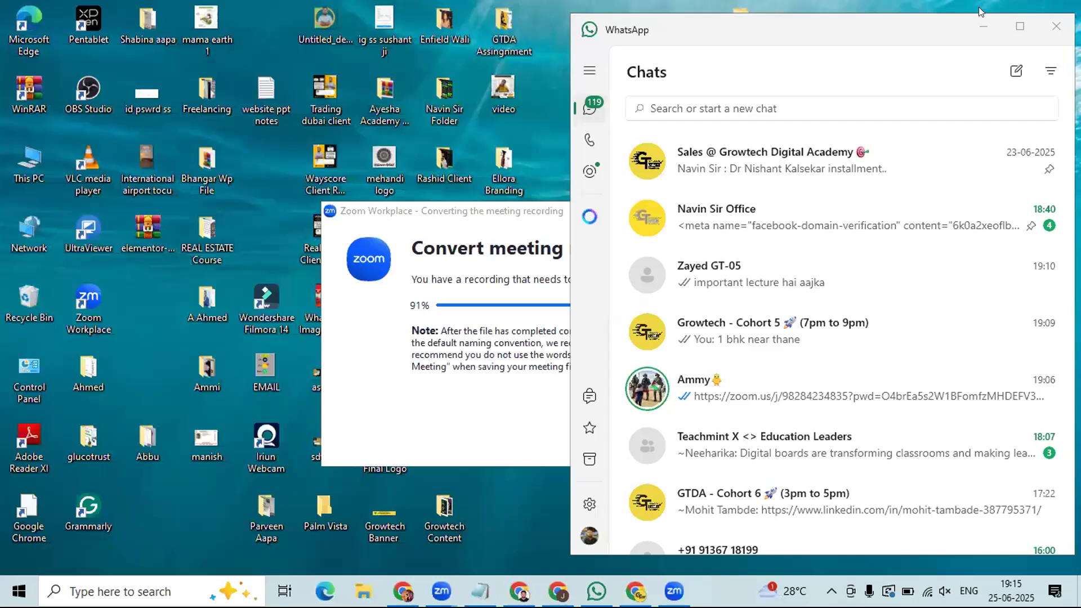
Step: Minimize WhatsApp, switch to Chrome and open a new browser window under the Richoption profile
{"action": "left_click", "coordinate": [983, 26]}
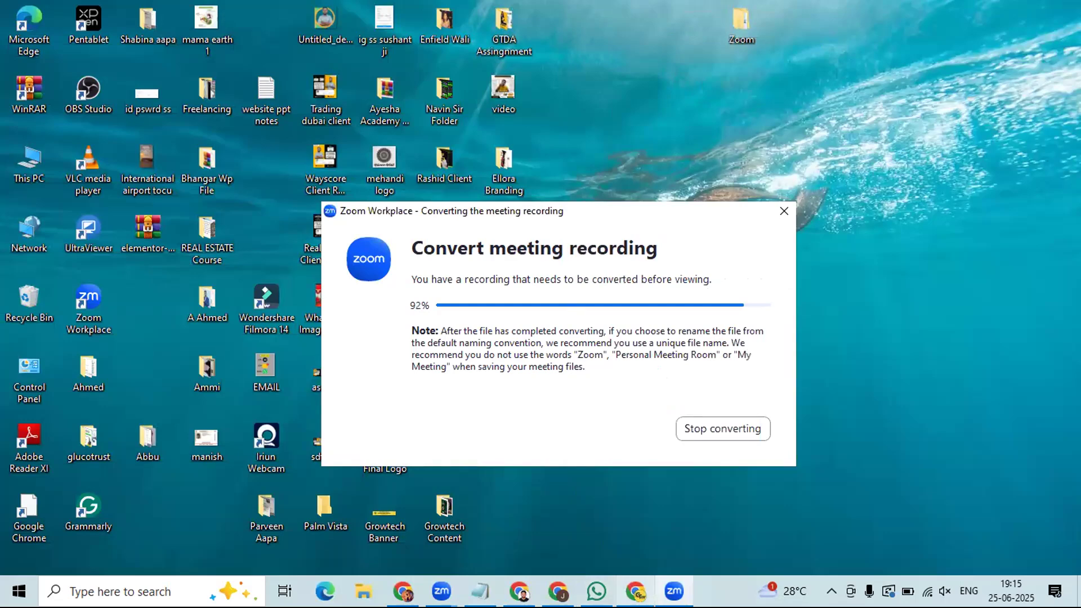
{"action": "left_click", "coordinate": [636, 591]}
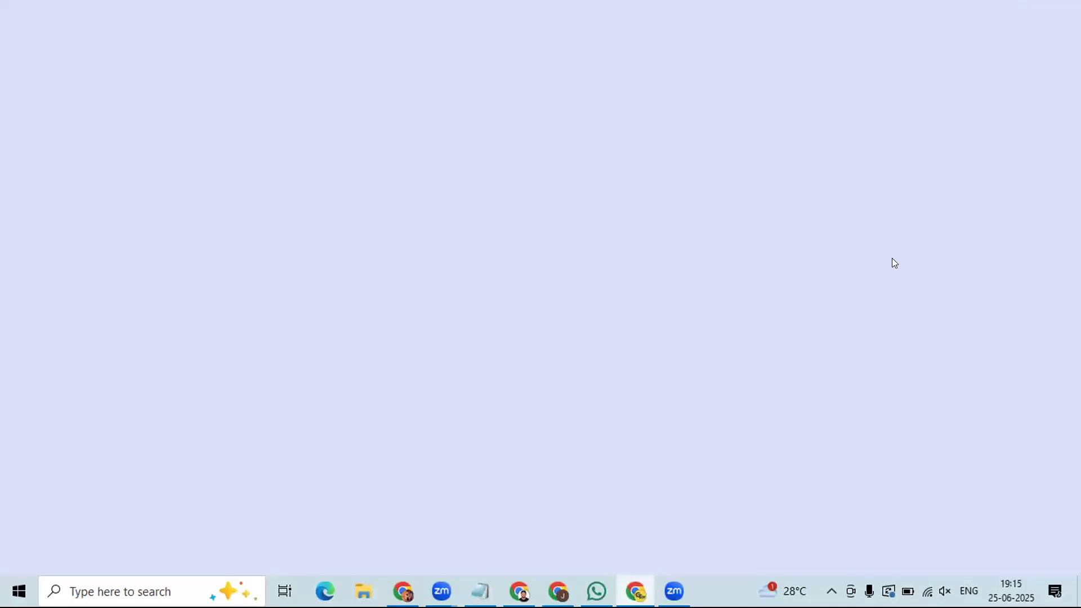
{"action": "scroll", "coordinate": [876, 385], "scroll_direction": "down", "scroll_amount": 2}
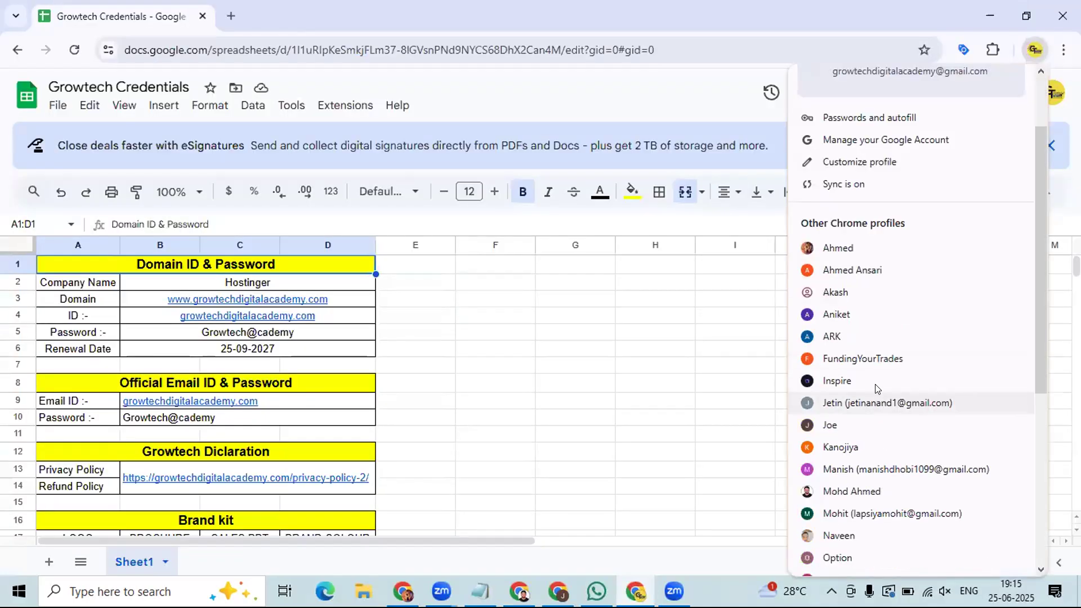
{"action": "scroll", "coordinate": [876, 387], "scroll_direction": "down", "scroll_amount": 3}
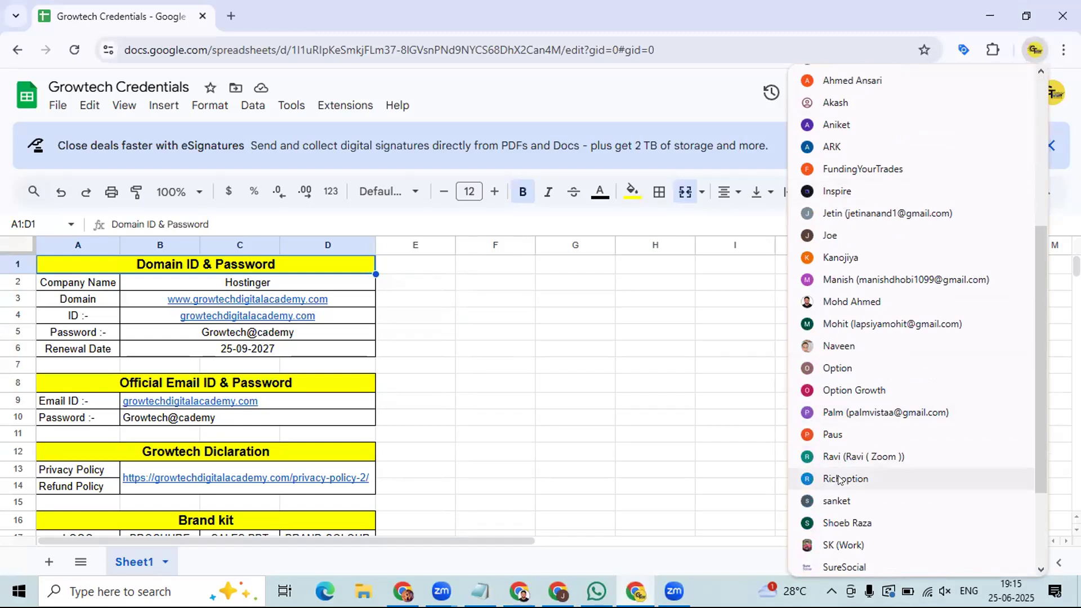
{"action": "left_click", "coordinate": [838, 479]}
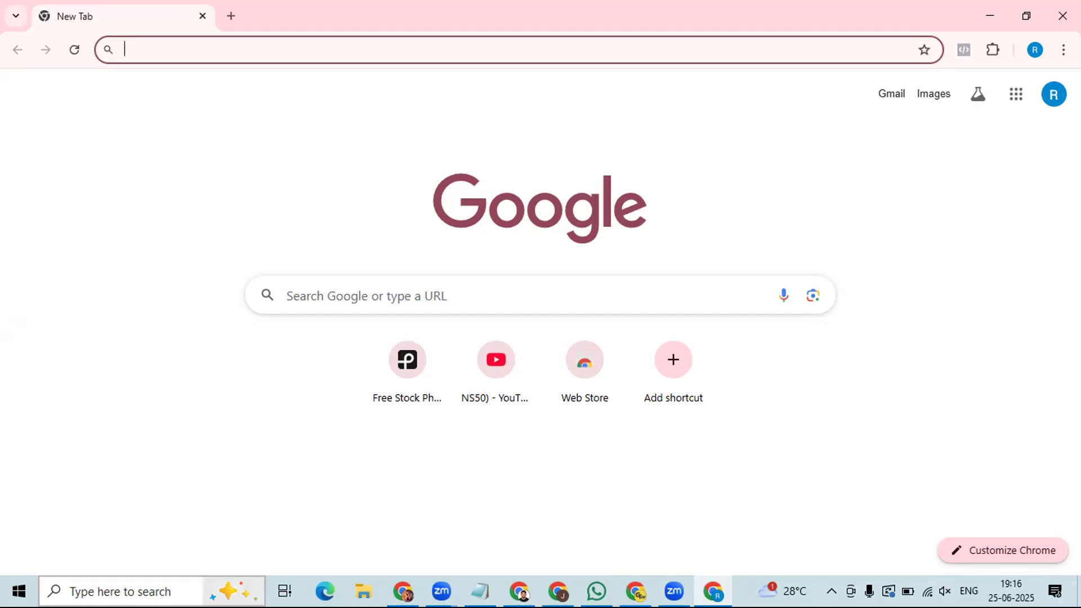
Step: Switch to the orange-themed Chrome window, search Google for "chatgpt" and open the OpenAI website
{"action": "left_click", "coordinate": [403, 592]}
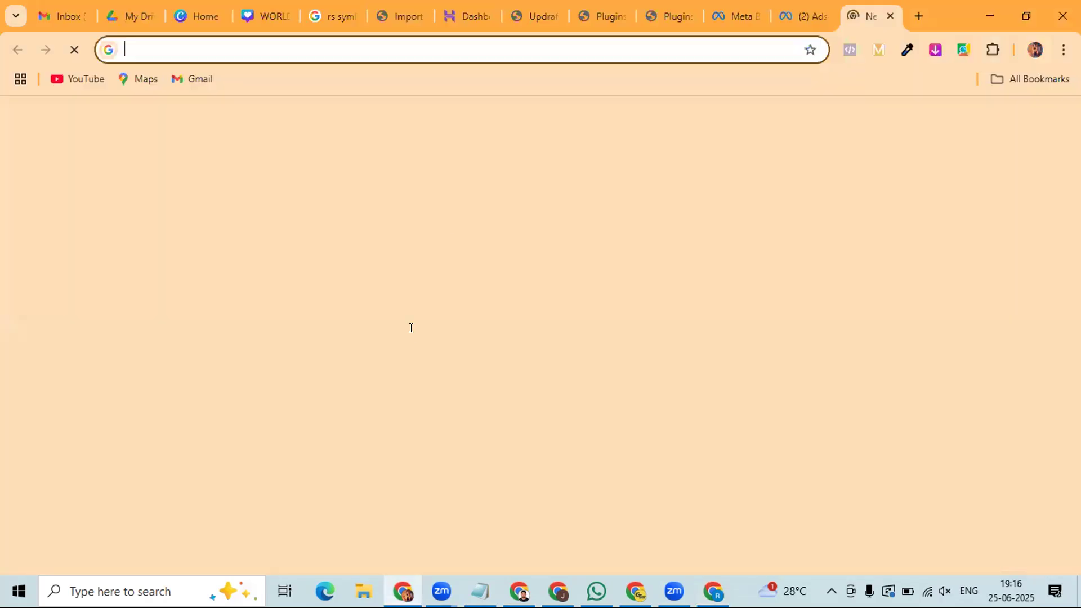
{"action": "left_click", "coordinate": [411, 327]}
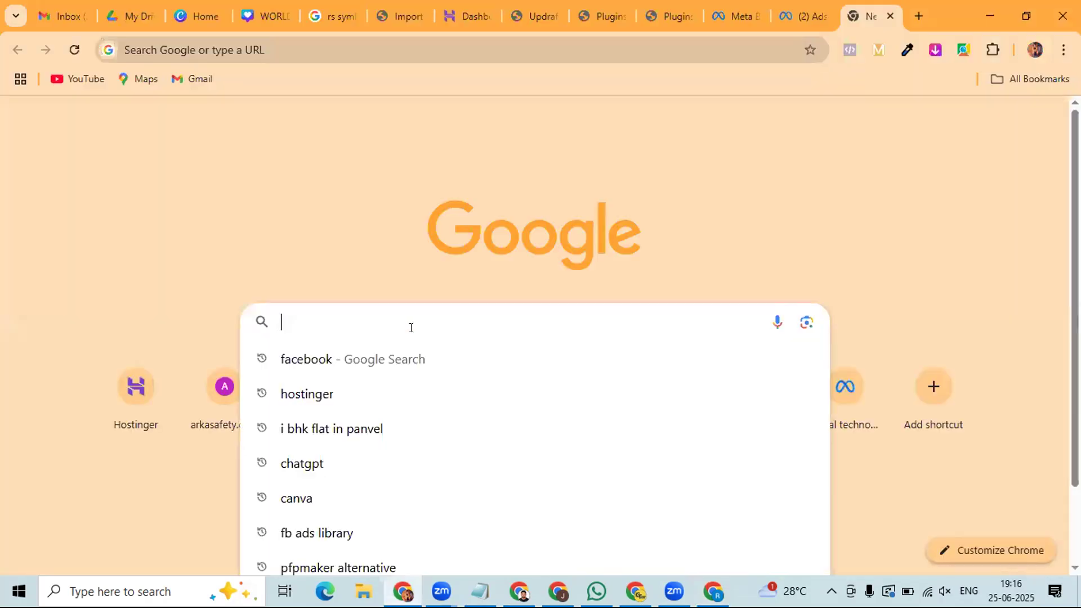
{"action": "type", "text": "chatgpt"}
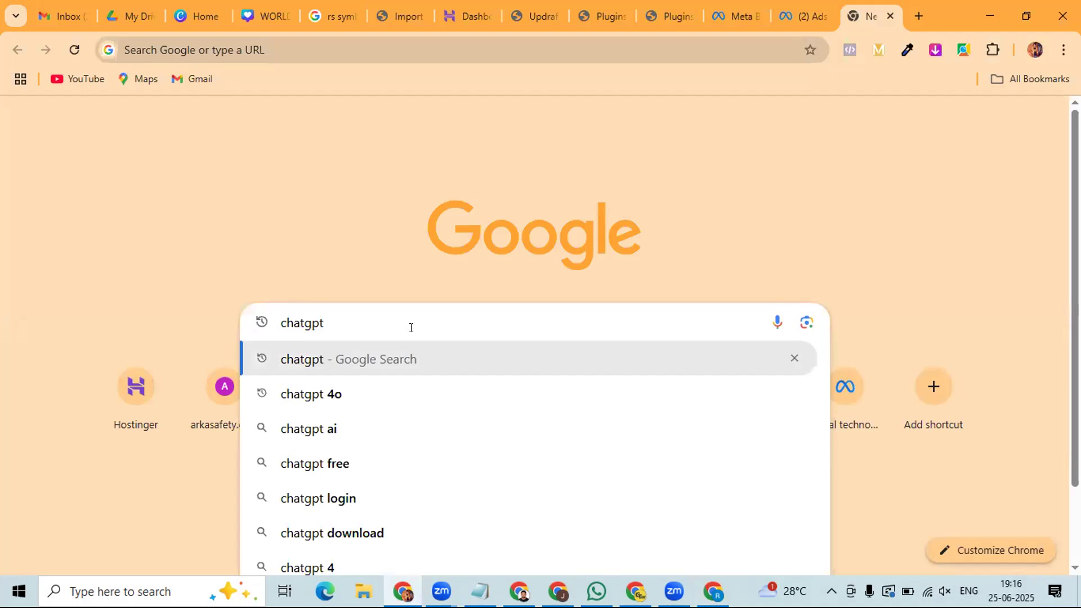
{"action": "key", "text": "Return"}
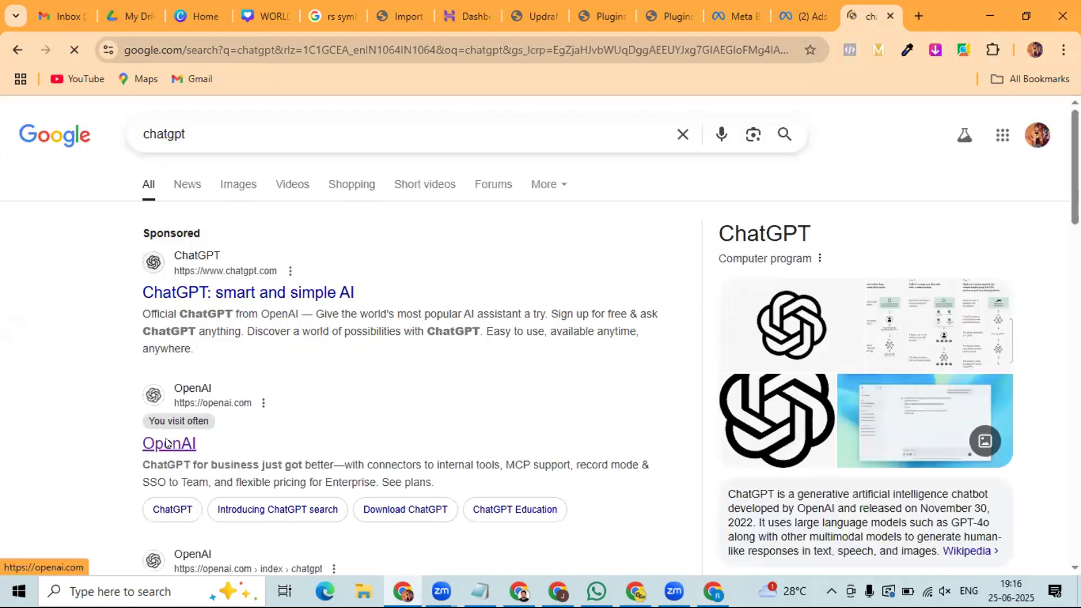
{"action": "left_click", "coordinate": [167, 443]}
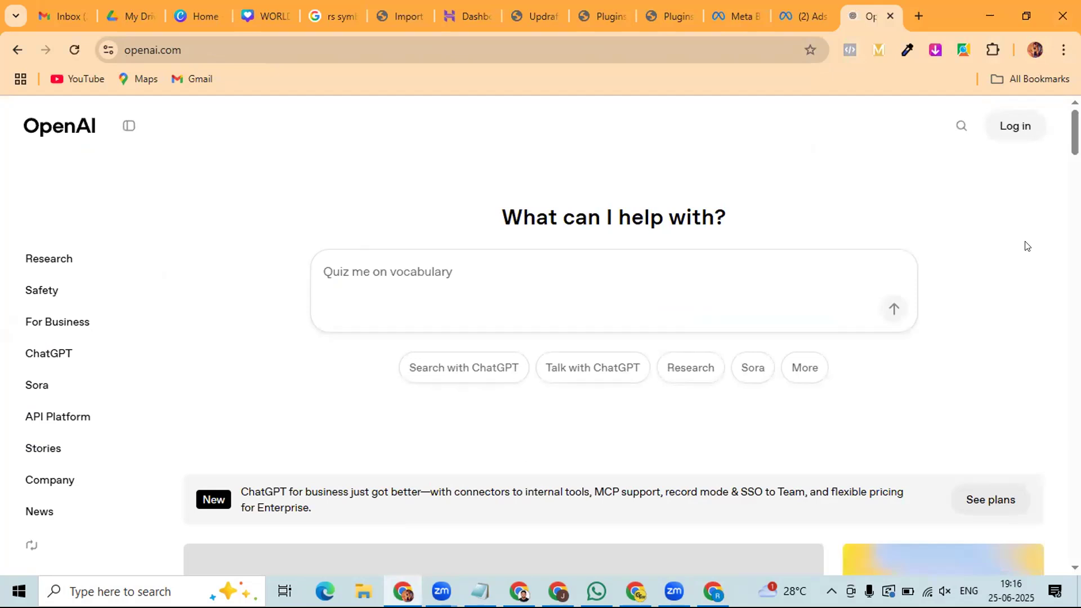
Step: Go from the OpenAI site to ChatGPT, reload it and open the "Google PPC Campaign Tips" chat
{"action": "left_click", "coordinate": [990, 174]}
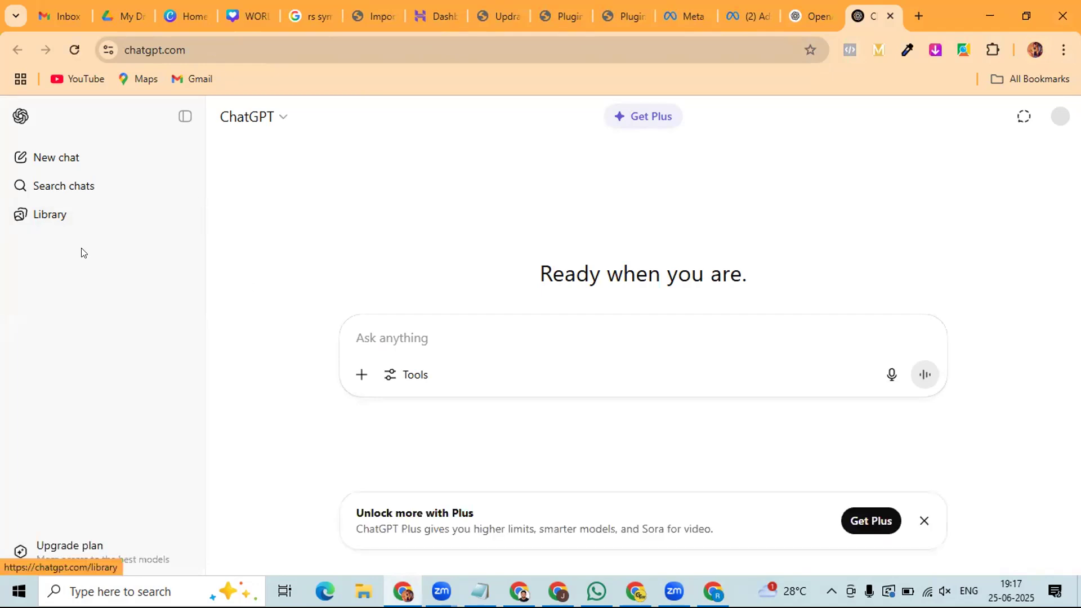
{"action": "left_click", "coordinate": [74, 50]}
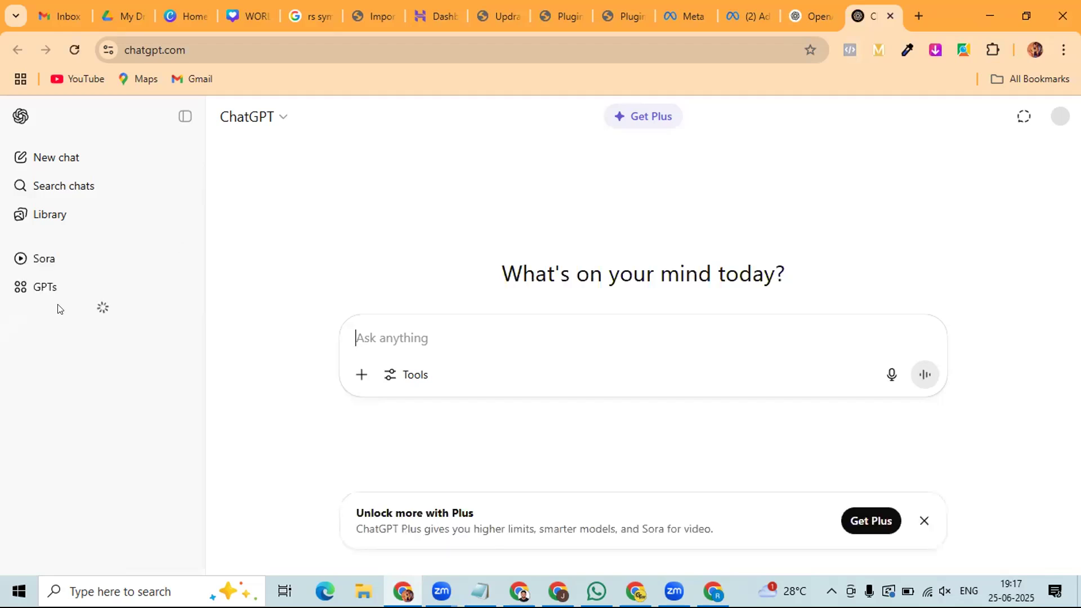
{"action": "left_click", "coordinate": [48, 387]}
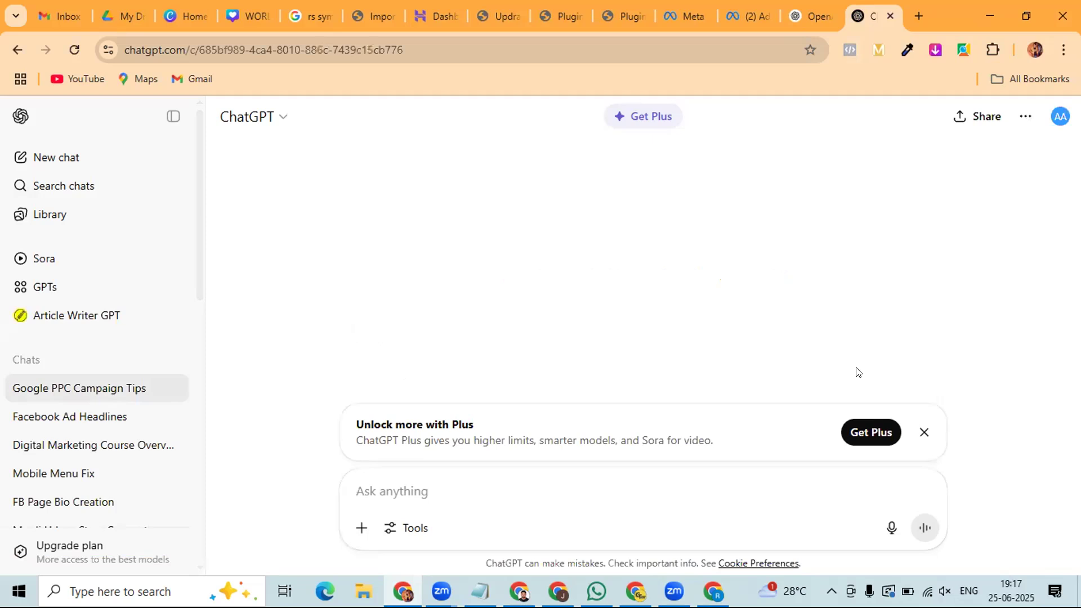
Step: Review the chat's opening prompt with the Sai World City project details, keywords and requested ad content
{"action": "scroll", "coordinate": [700, 342], "scroll_direction": "up", "scroll_amount": 5}
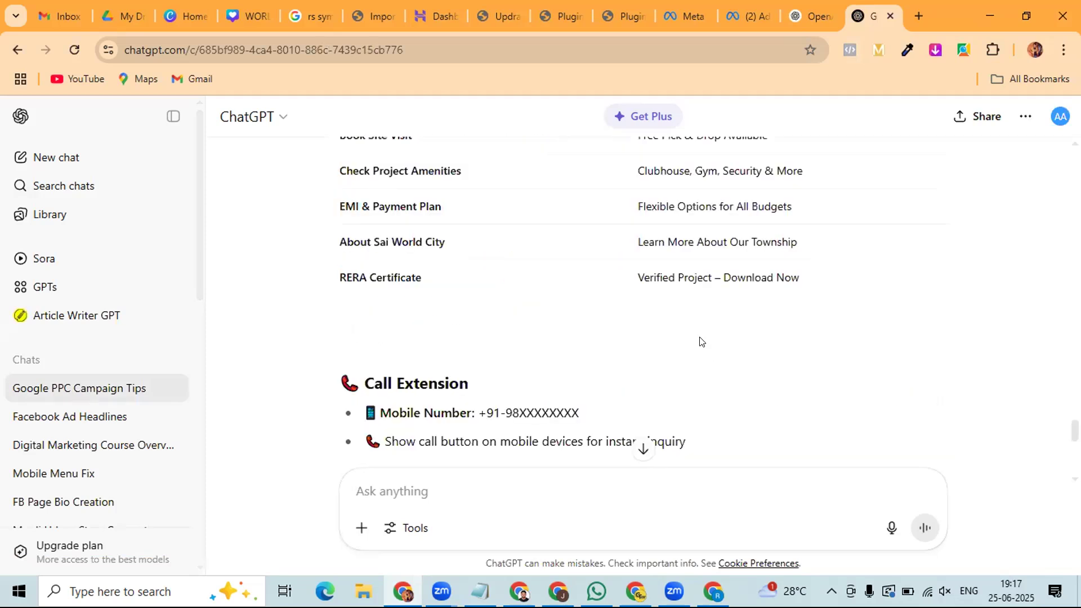
{"action": "scroll", "coordinate": [701, 342], "scroll_direction": "up", "scroll_amount": 5}
{"action": "scroll", "coordinate": [701, 341], "scroll_direction": "up", "scroll_amount": 5}
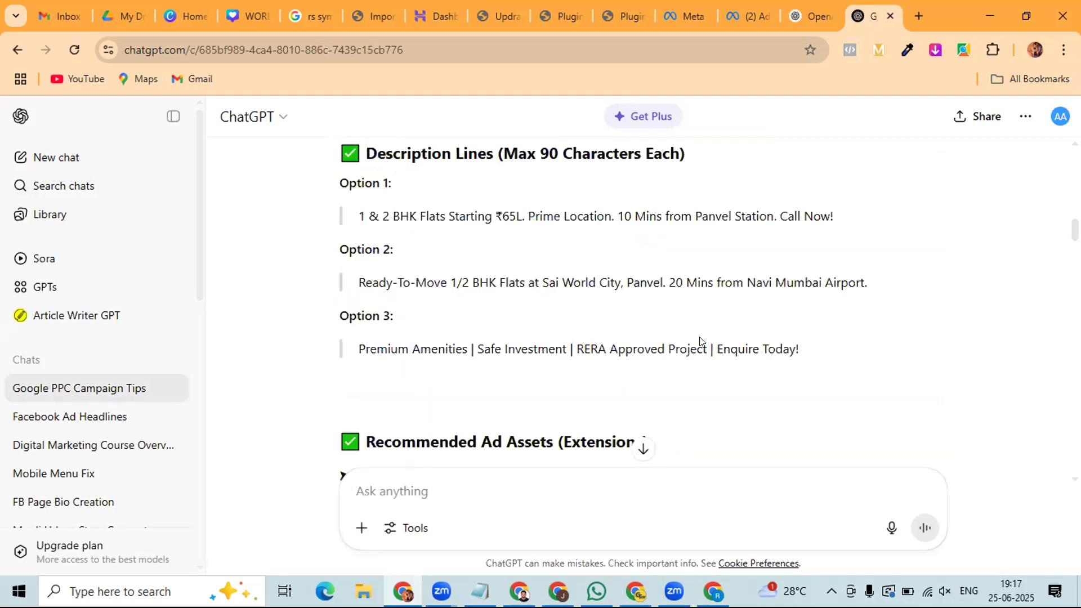
{"action": "scroll", "coordinate": [701, 342], "scroll_direction": "up", "scroll_amount": 10}
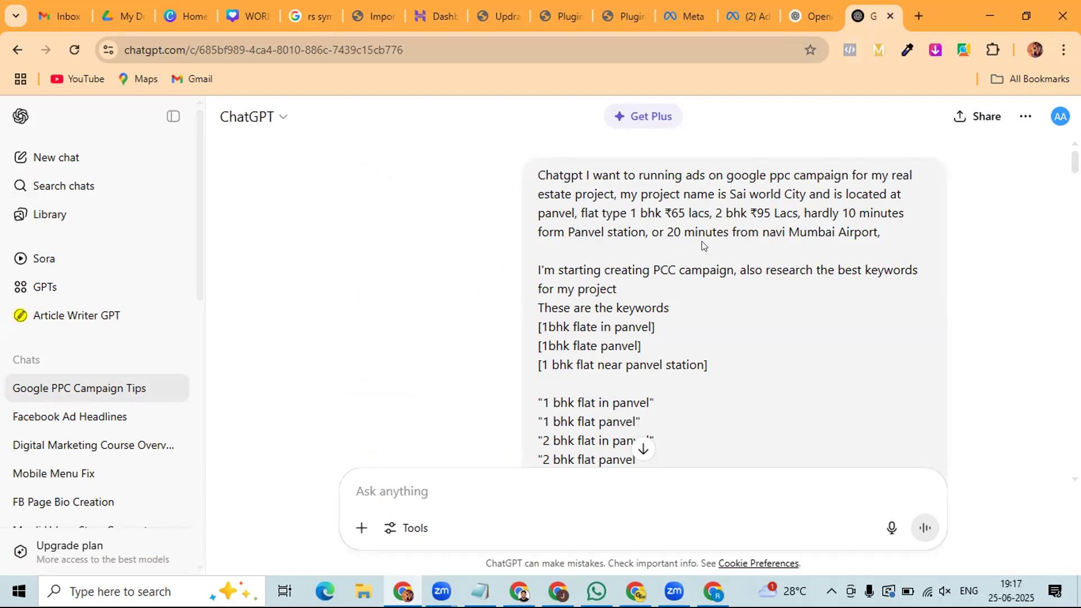
{"action": "scroll", "coordinate": [774, 246], "scroll_direction": "down", "scroll_amount": 1}
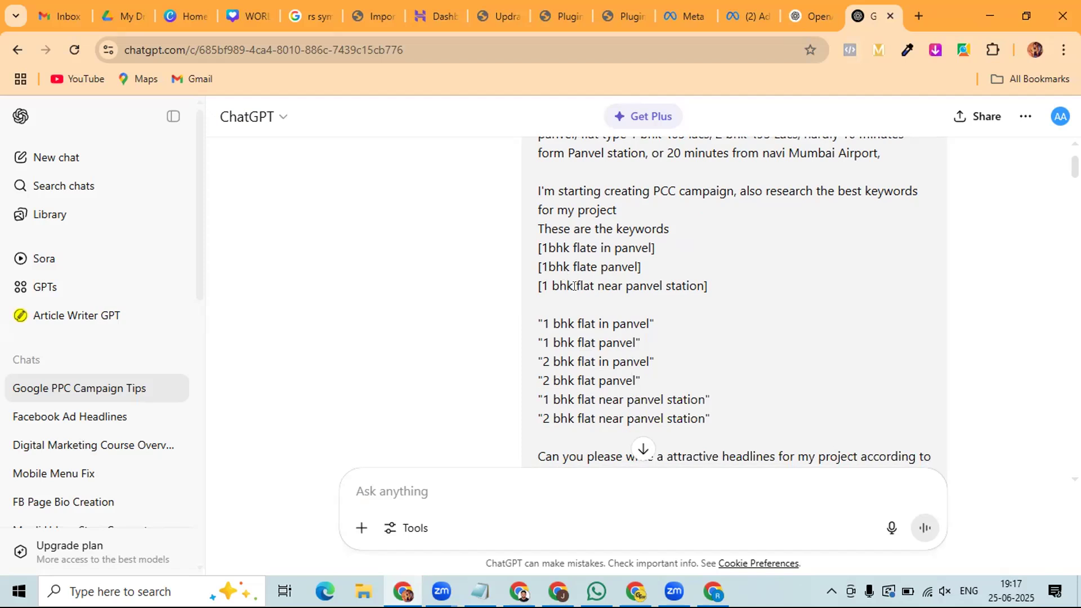
{"action": "scroll", "coordinate": [597, 273], "scroll_direction": "down", "scroll_amount": 1}
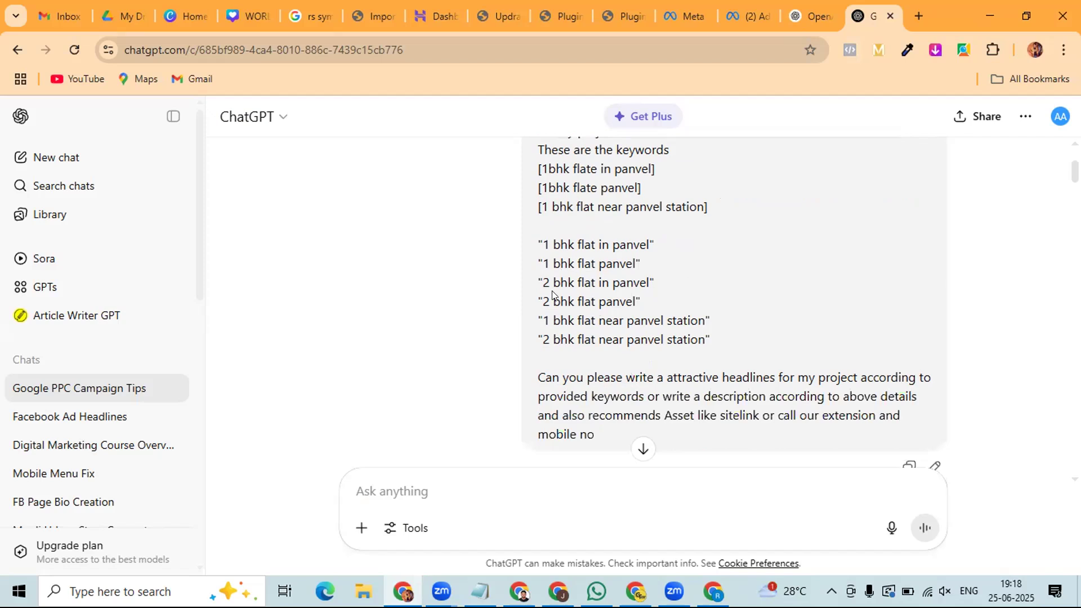
{"action": "scroll", "coordinate": [549, 304], "scroll_direction": "down", "scroll_amount": 1}
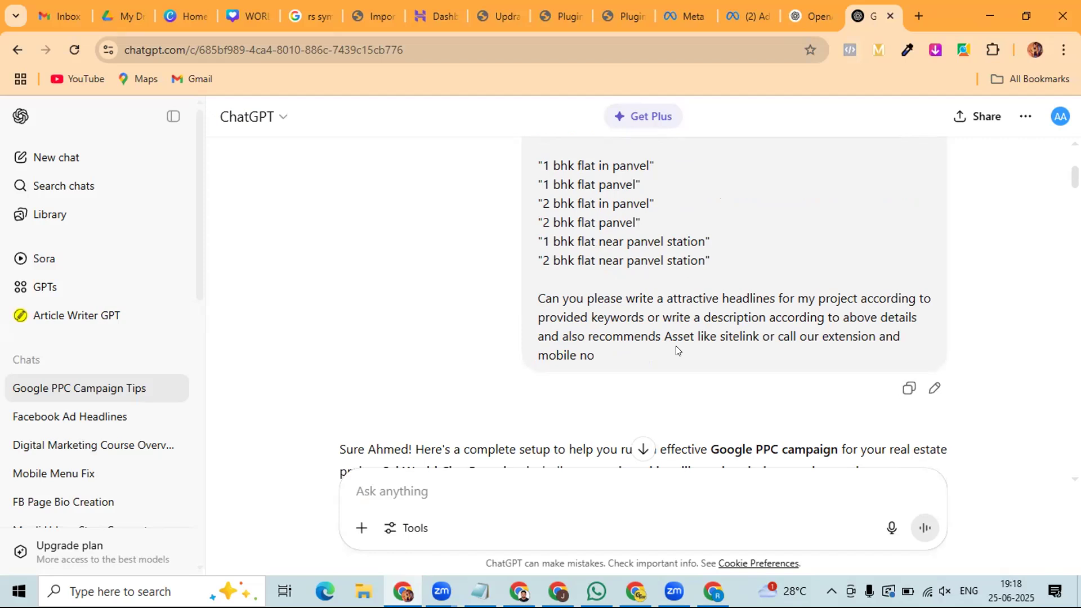
Step: Examine the Google Search ad headlines in the reply, highlighting the heading with the 30-character limit
{"action": "scroll", "coordinate": [676, 350], "scroll_direction": "down", "scroll_amount": 2}
{"action": "scroll", "coordinate": [676, 350], "scroll_direction": "down", "scroll_amount": 3}
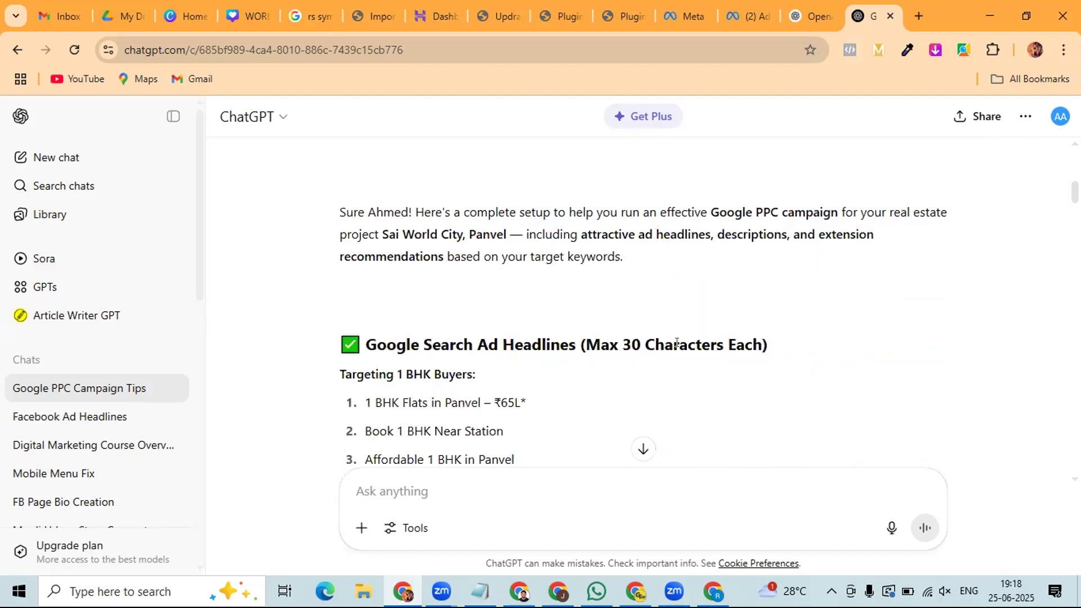
{"action": "scroll", "coordinate": [677, 350], "scroll_direction": "down", "scroll_amount": 3}
{"action": "scroll", "coordinate": [676, 350], "scroll_direction": "up", "scroll_amount": 2}
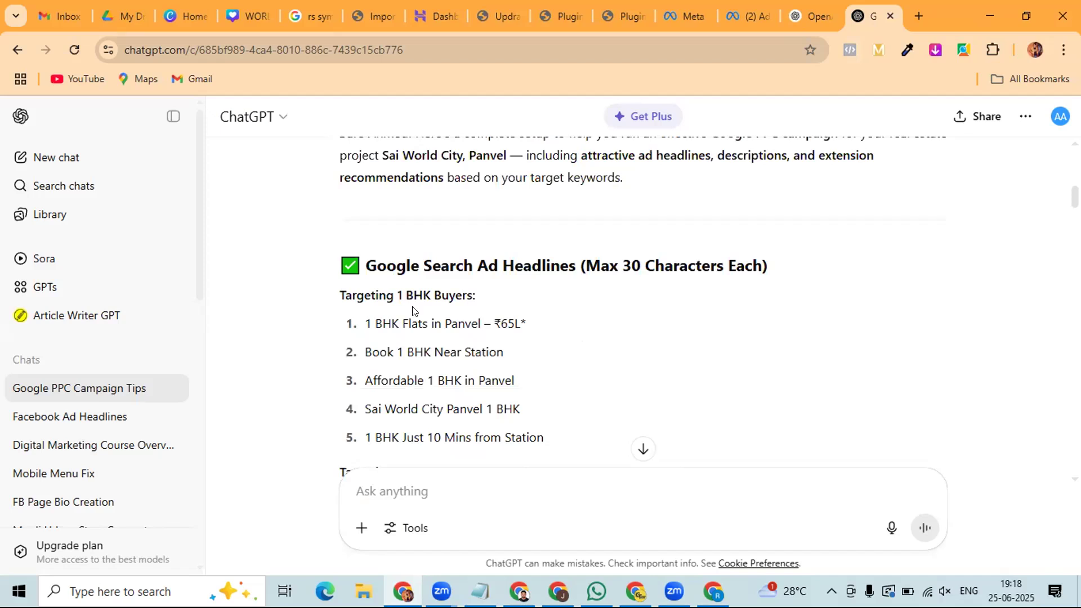
{"action": "scroll", "coordinate": [347, 191], "scroll_direction": "down", "scroll_amount": 2}
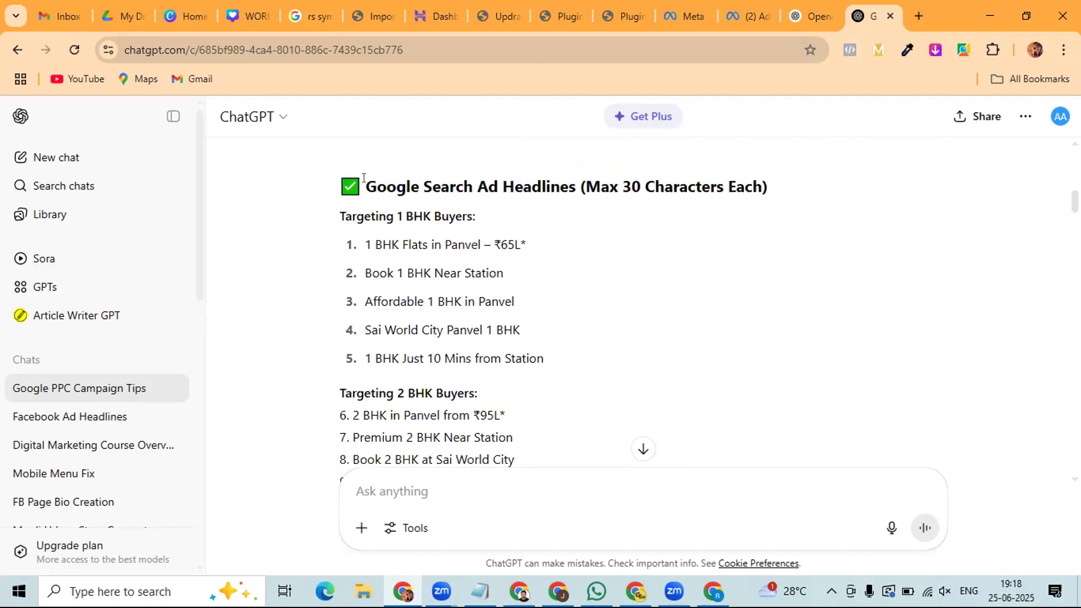
{"action": "left_click_drag", "start_coordinate": [503, 188], "coordinate": [804, 219]}
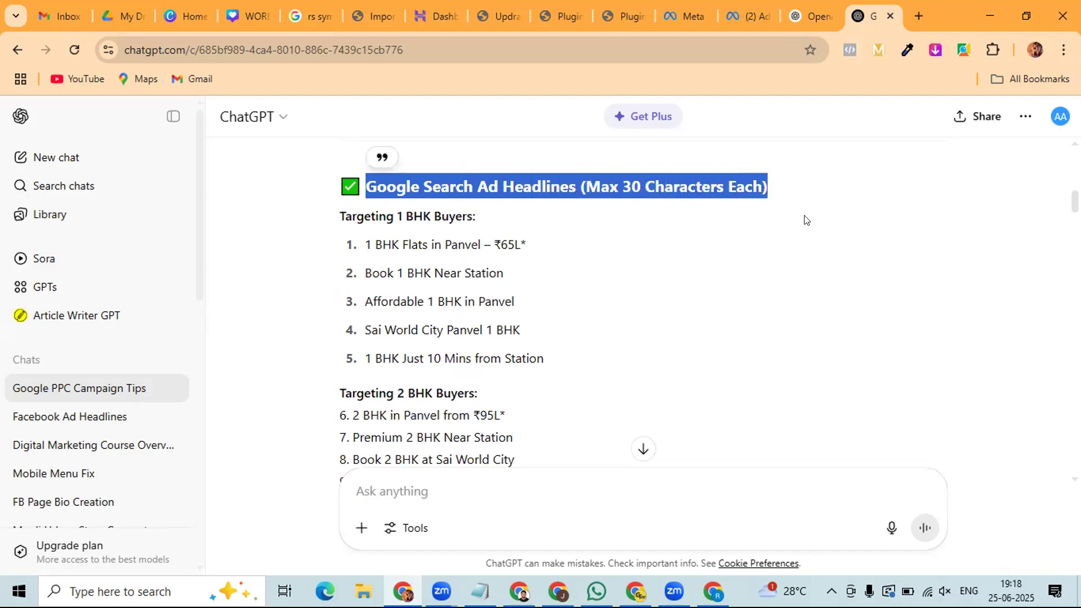
{"action": "left_click", "coordinate": [805, 219]}
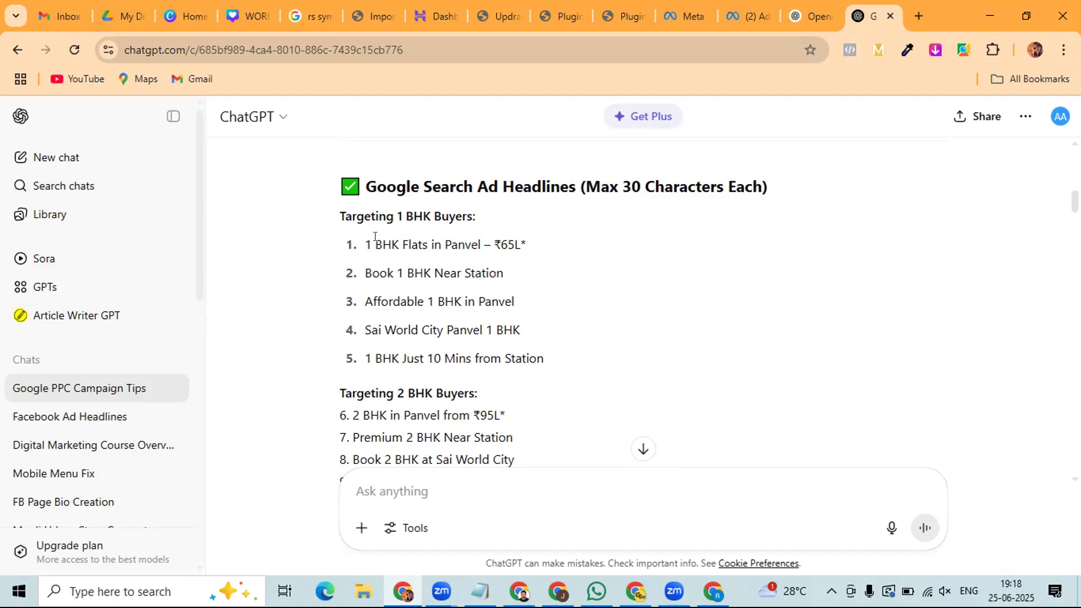
Step: Review the 1 BHK and 2 BHK search ad headlines, highlighting the five 1 BHK headlines and the 2 BHK list
{"action": "left_click_drag", "start_coordinate": [365, 243], "coordinate": [454, 302]}
{"action": "left_click_drag", "start_coordinate": [545, 361], "coordinate": [572, 353]}
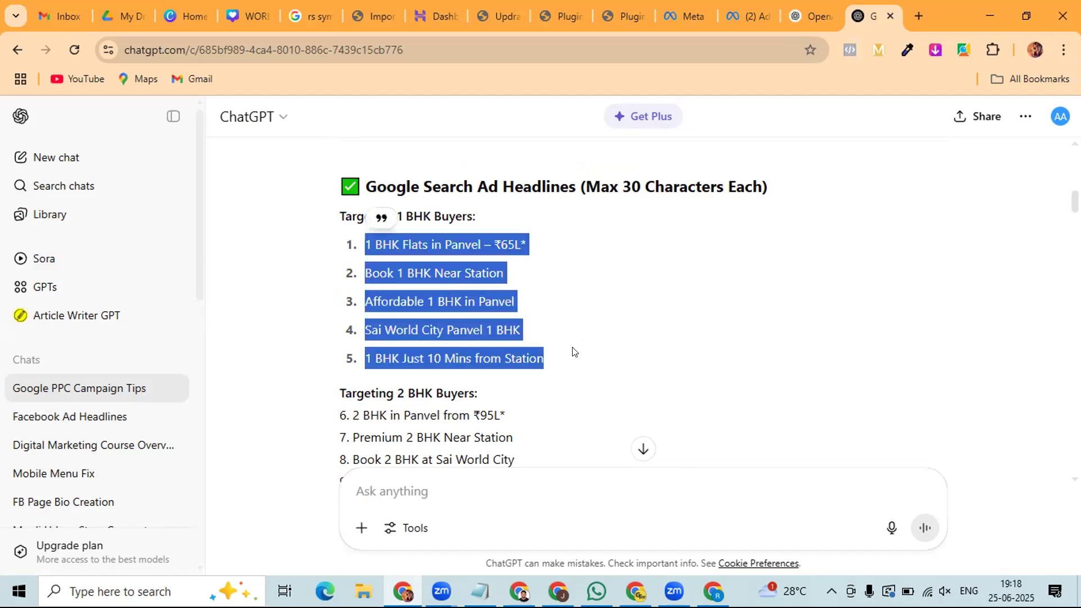
{"action": "left_click", "coordinate": [582, 346]}
{"action": "scroll", "coordinate": [582, 342], "scroll_direction": "down", "scroll_amount": 2}
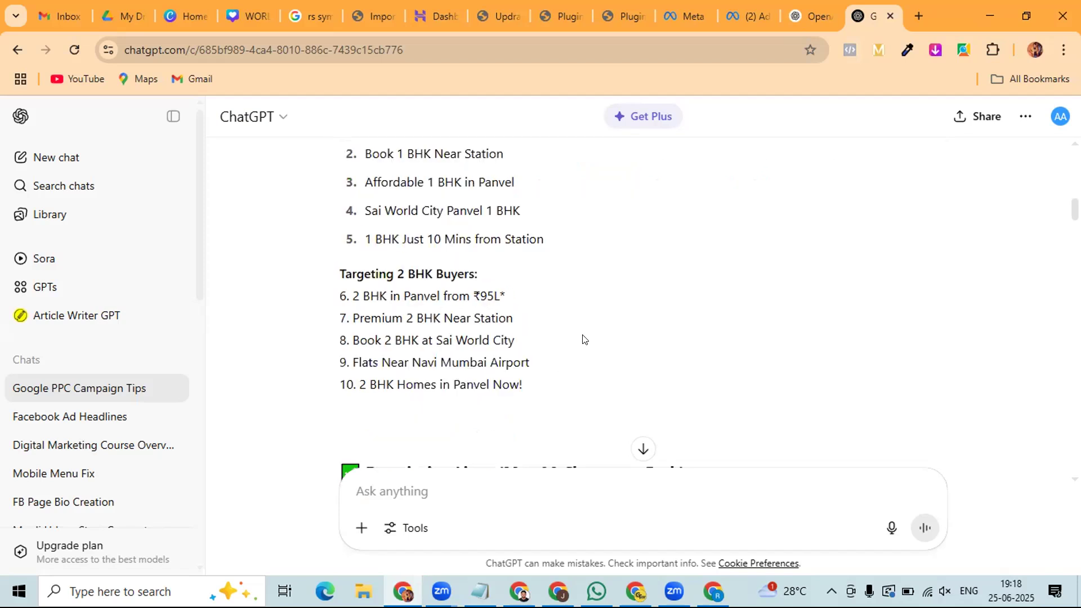
{"action": "scroll", "coordinate": [462, 317], "scroll_direction": "down", "scroll_amount": 1}
{"action": "left_click_drag", "start_coordinate": [353, 257], "coordinate": [573, 341]}
{"action": "left_click", "coordinate": [574, 341]}
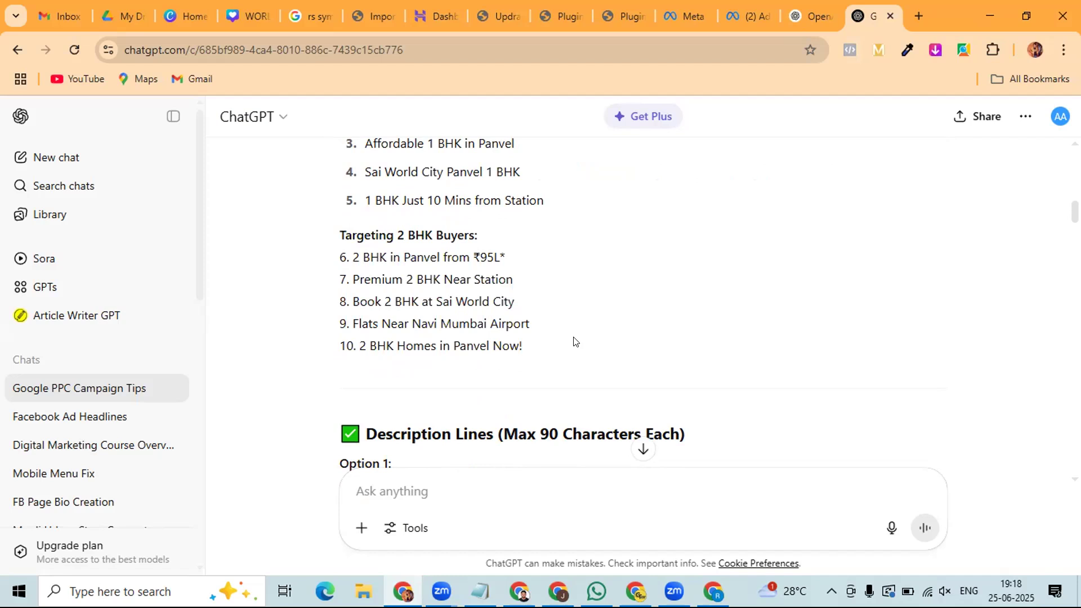
Step: Examine the 90-character description lines, highlighting the Option 1 description text
{"action": "scroll", "coordinate": [568, 338], "scroll_direction": "down", "scroll_amount": 3}
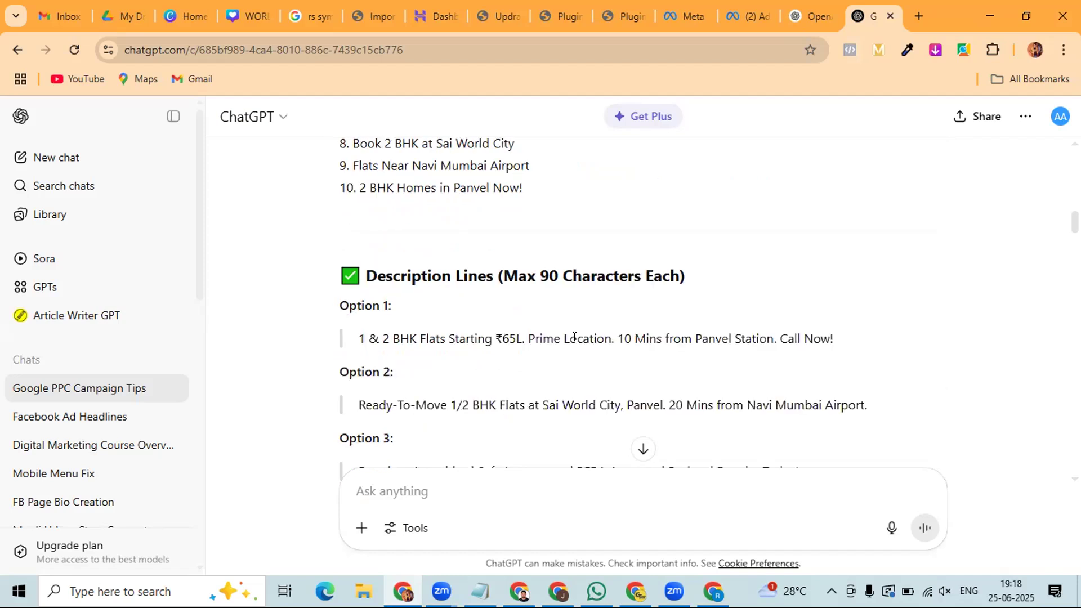
{"action": "scroll", "coordinate": [420, 285], "scroll_direction": "down", "scroll_amount": 2}
{"action": "left_click_drag", "start_coordinate": [358, 263], "coordinate": [625, 263]}
{"action": "left_click_drag", "start_coordinate": [811, 276], "coordinate": [845, 274]}
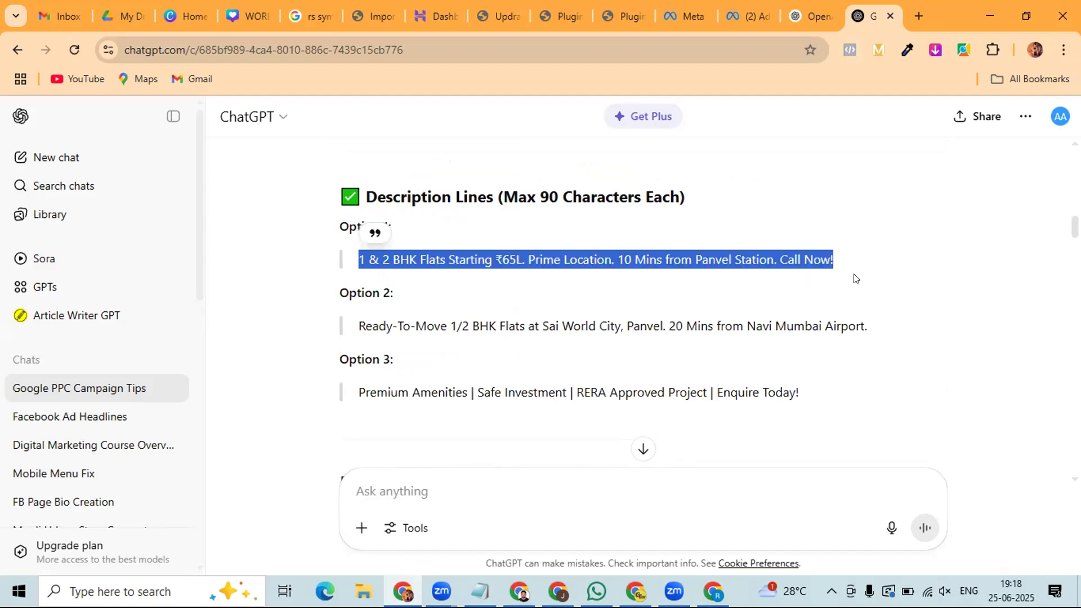
{"action": "left_click", "coordinate": [854, 278]}
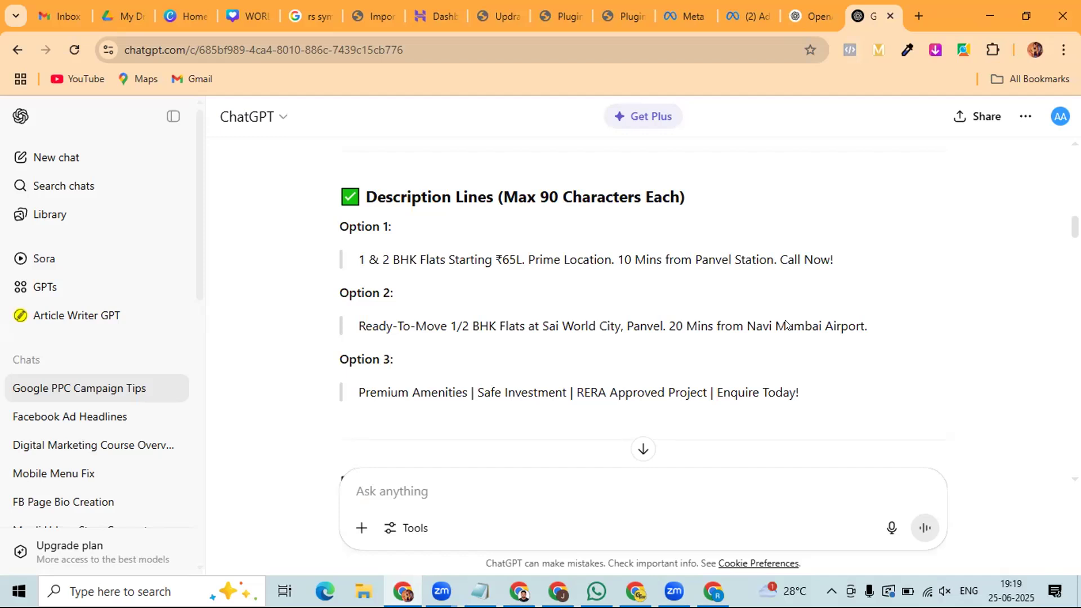
Step: Examine the recommended sitelink extensions, highlighting the titles from Project Highlights through 2 BHK Options
{"action": "scroll", "coordinate": [565, 342], "scroll_direction": "down", "scroll_amount": 1}
{"action": "scroll", "coordinate": [524, 315], "scroll_direction": "down", "scroll_amount": 1}
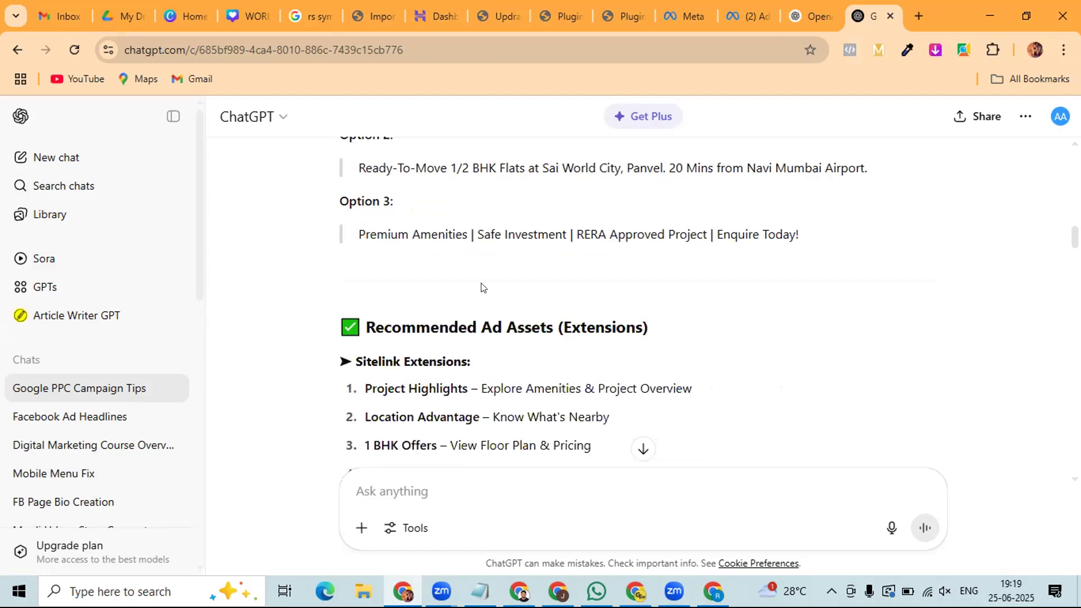
{"action": "scroll", "coordinate": [467, 261], "scroll_direction": "down", "scroll_amount": 1}
{"action": "scroll", "coordinate": [439, 239], "scroll_direction": "down", "scroll_amount": 1}
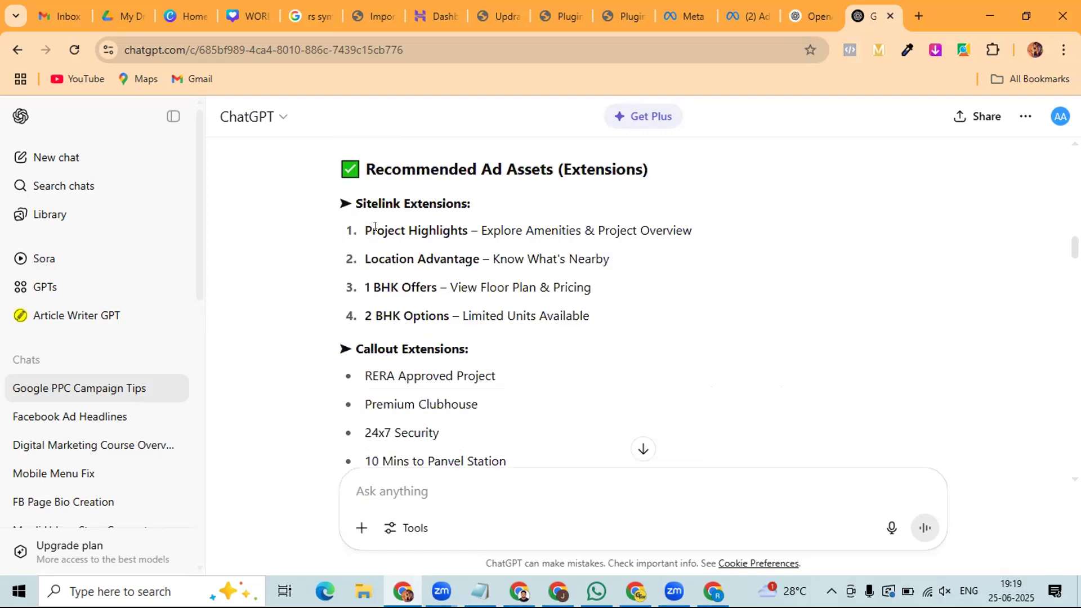
{"action": "left_click_drag", "start_coordinate": [362, 231], "coordinate": [473, 228]}
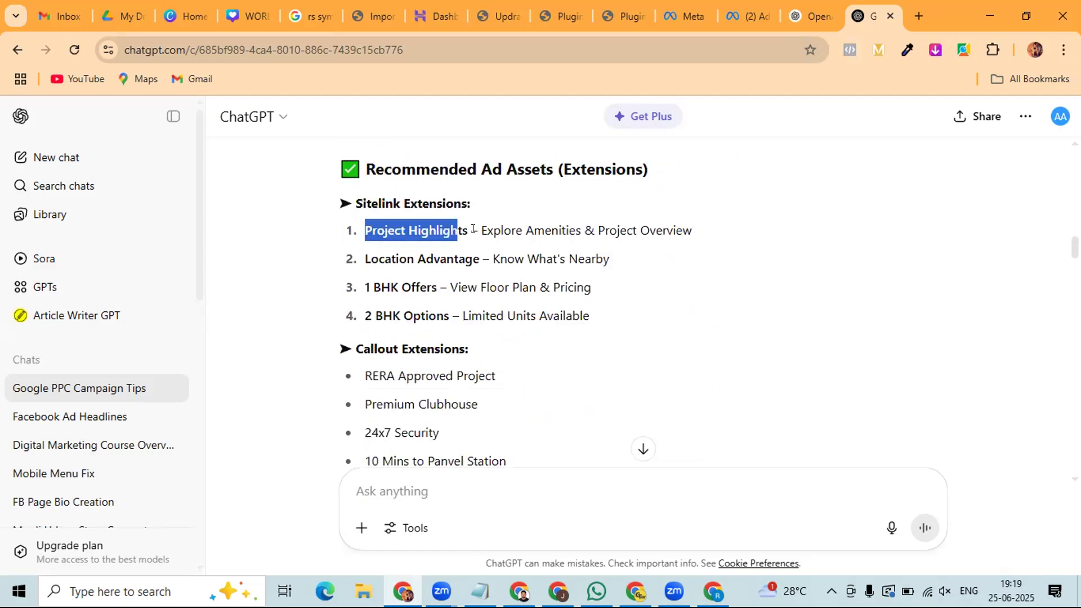
{"action": "left_click_drag", "start_coordinate": [363, 259], "coordinate": [437, 288]}
{"action": "left_click_drag", "start_coordinate": [356, 314], "coordinate": [467, 336]}
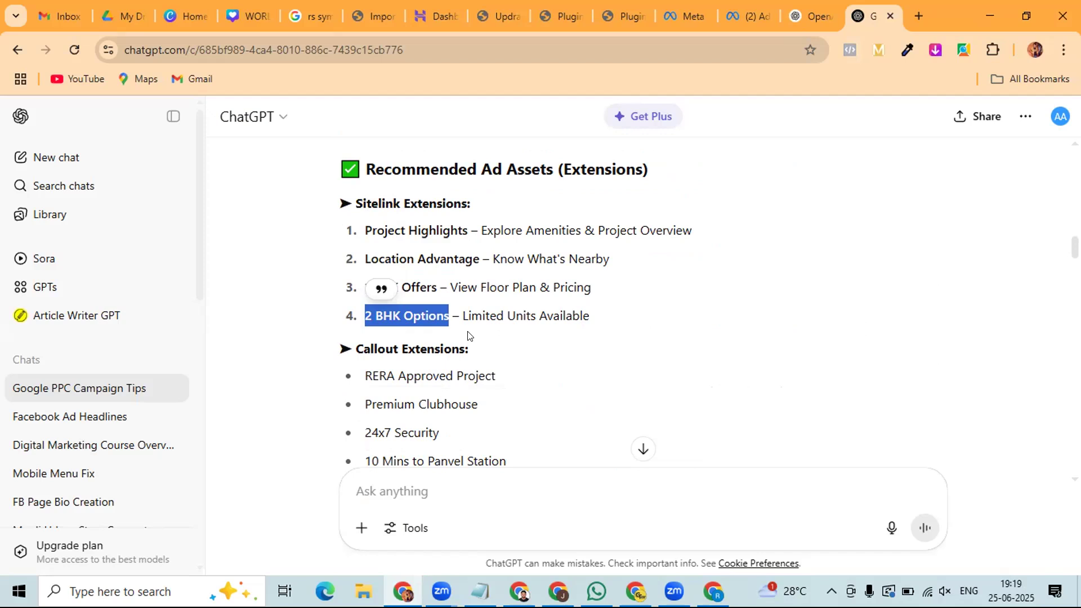
{"action": "left_click", "coordinate": [586, 313]}
Step: Review the callout extensions and the call extension among the recommended ad assets
{"action": "scroll", "coordinate": [360, 265], "scroll_direction": "down", "scroll_amount": 2}
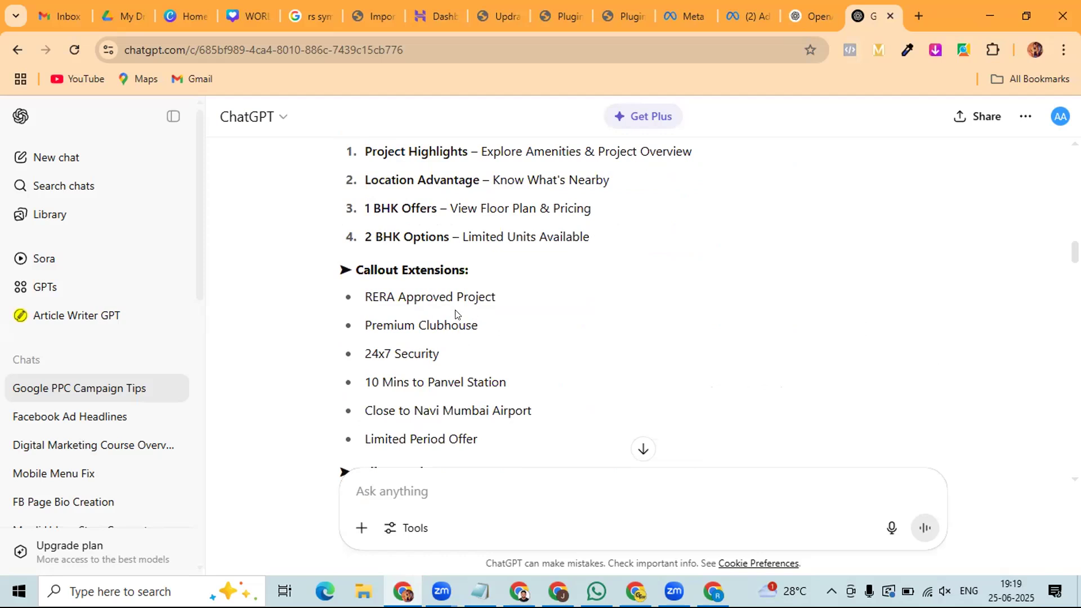
{"action": "scroll", "coordinate": [456, 314], "scroll_direction": "down", "scroll_amount": 1}
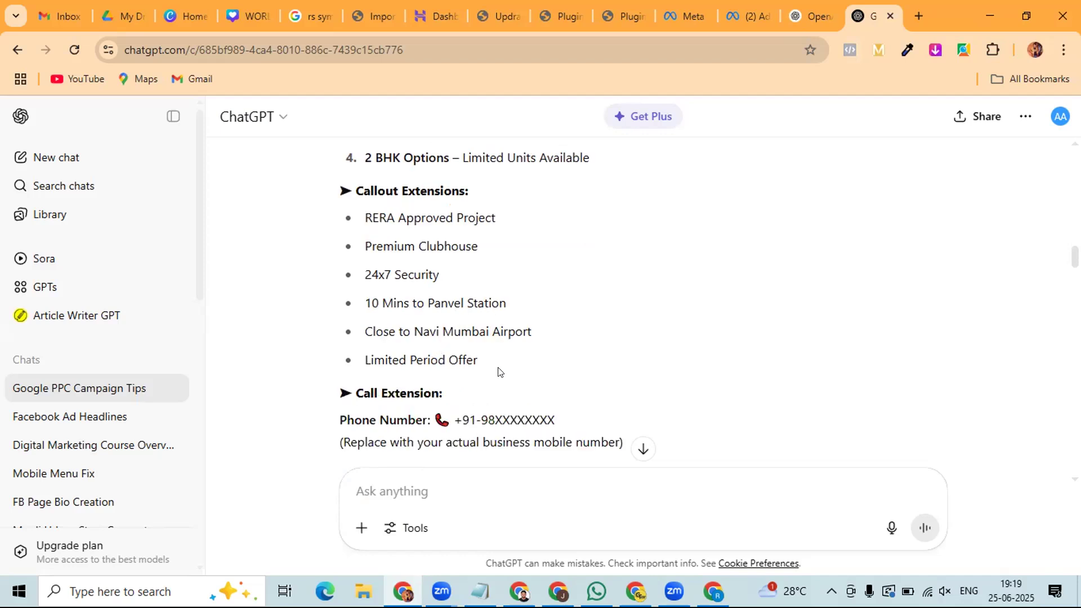
{"action": "scroll", "coordinate": [451, 285], "scroll_direction": "down", "scroll_amount": 2}
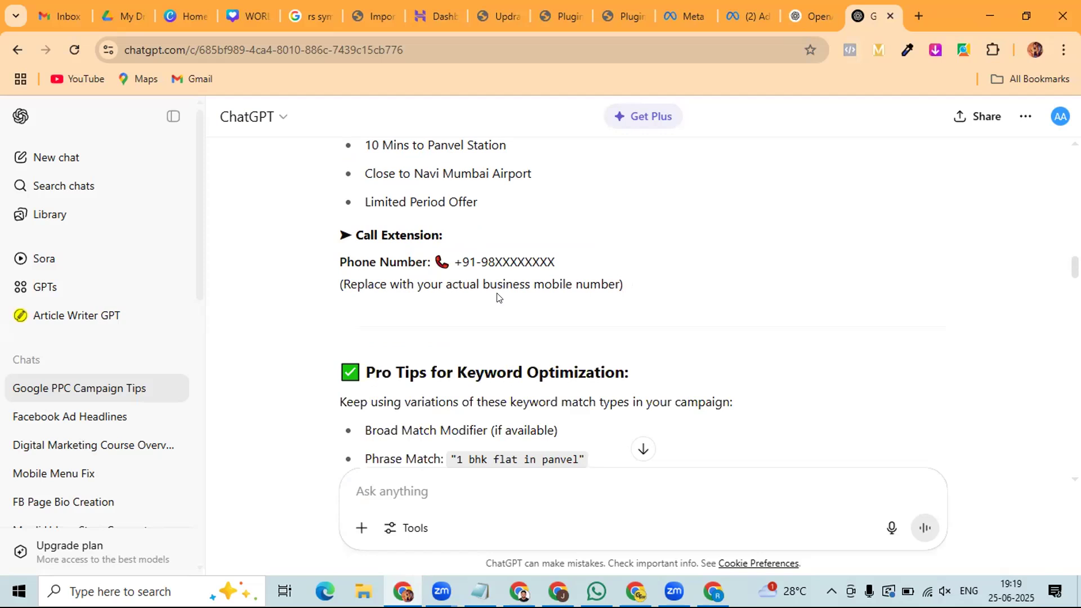
Step: Review the keyword optimization tips and highlight the negative keywords from "free" to "loan"
{"action": "scroll", "coordinate": [434, 236], "scroll_direction": "down", "scroll_amount": 2}
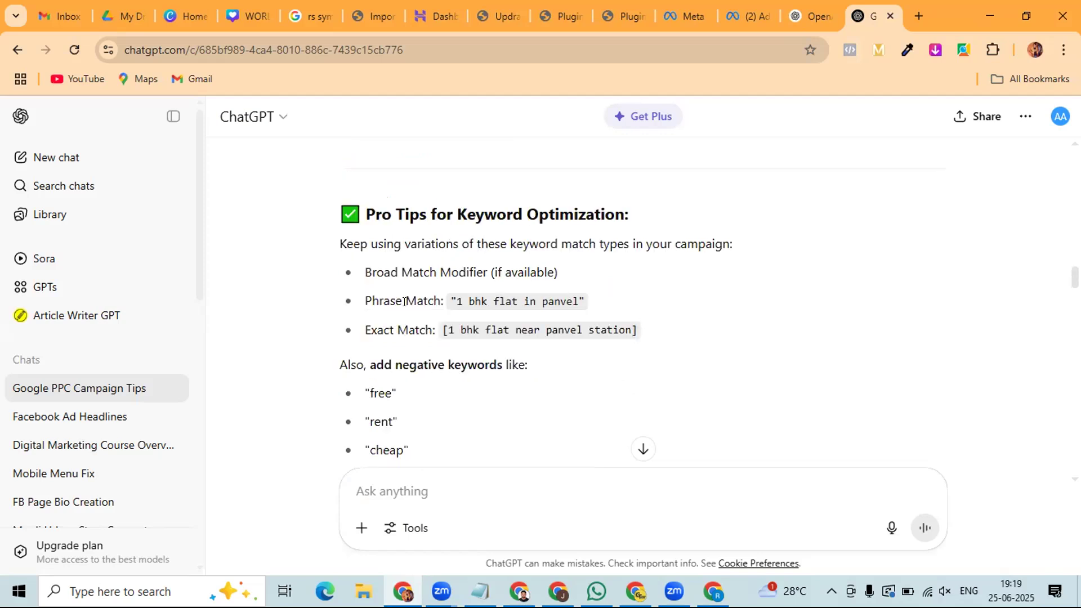
{"action": "scroll", "coordinate": [434, 326], "scroll_direction": "down", "scroll_amount": 1}
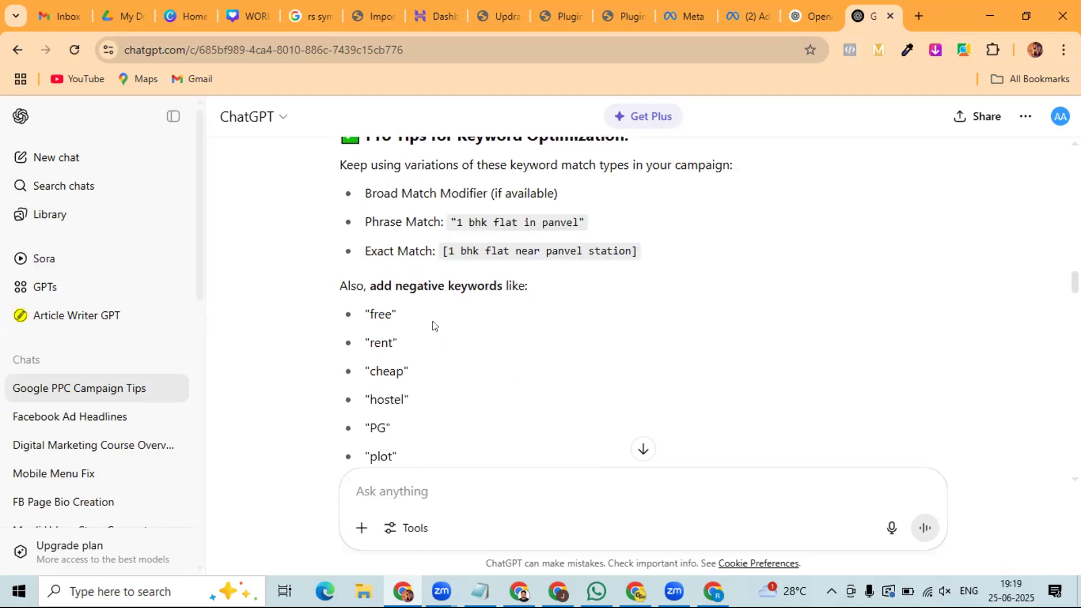
{"action": "scroll", "coordinate": [433, 327], "scroll_direction": "down", "scroll_amount": 1}
{"action": "left_click", "coordinate": [356, 235]}
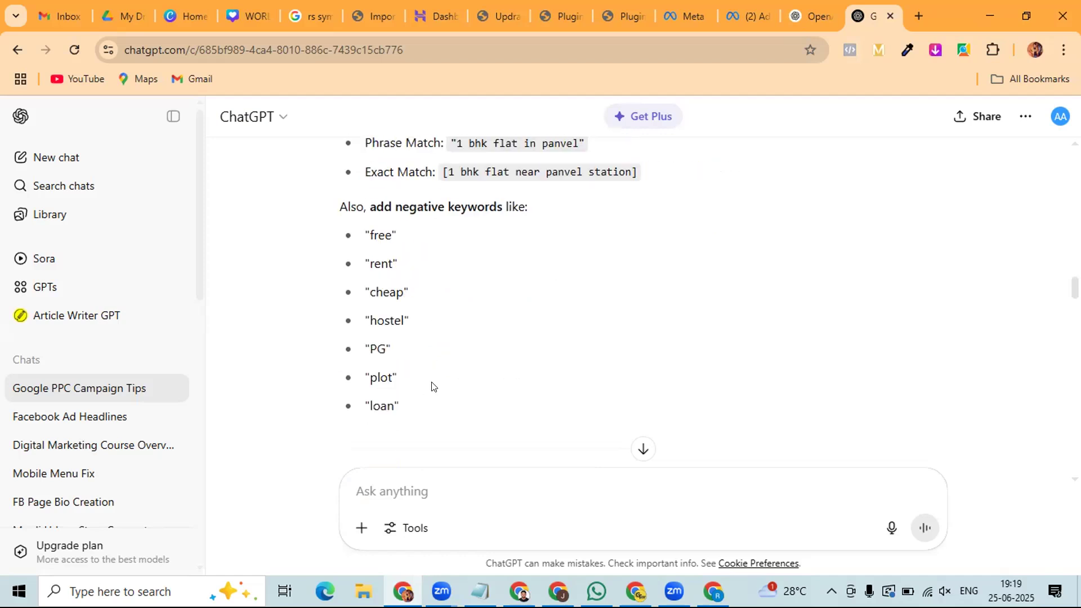
{"action": "left_click", "coordinate": [432, 415], "text": "shift"}
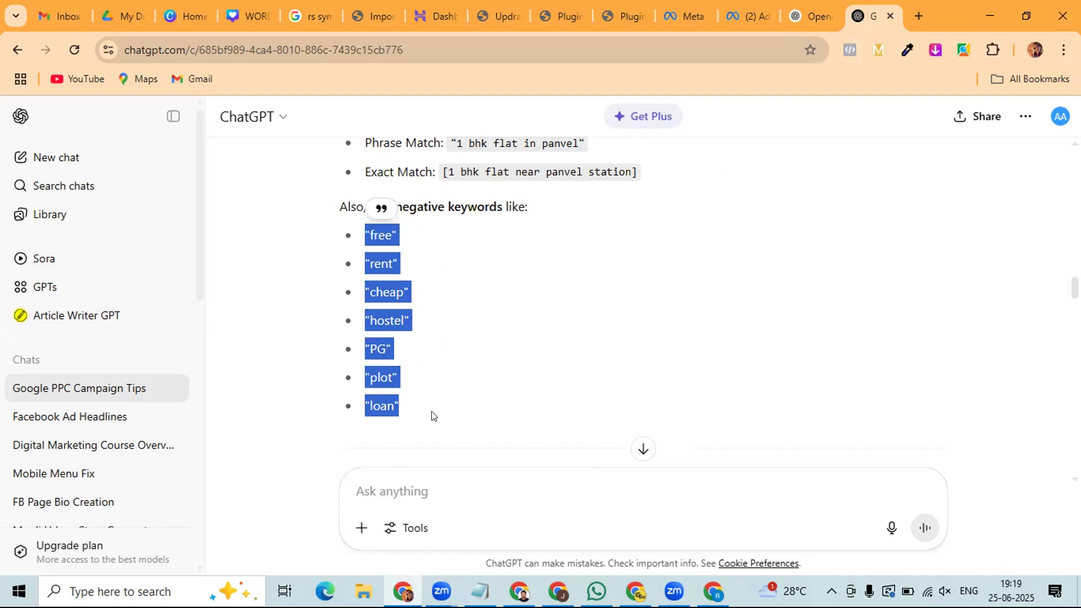
{"action": "left_click", "coordinate": [432, 416]}
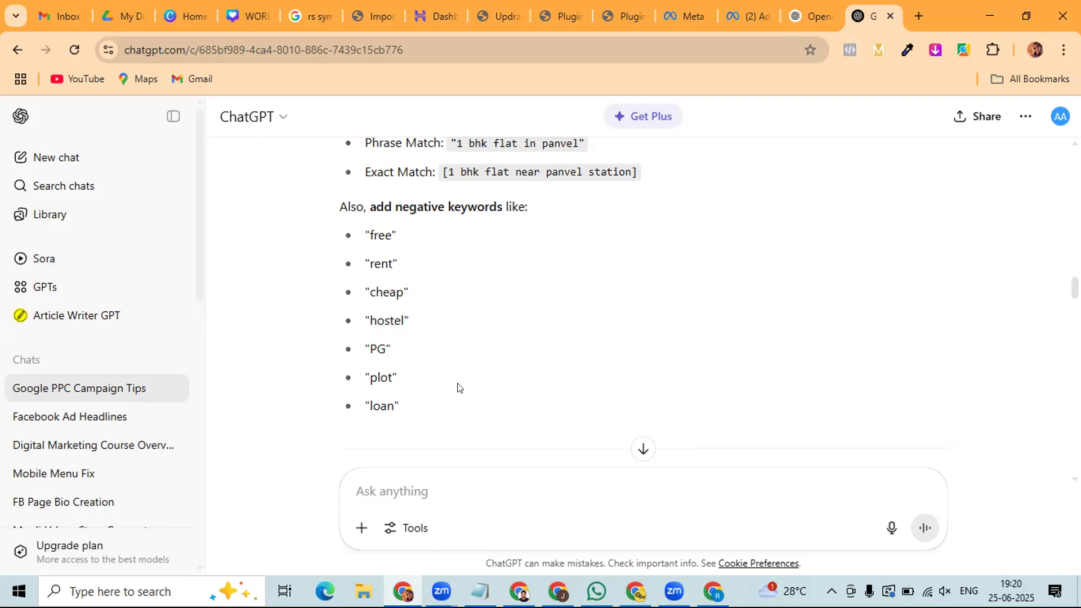
Step: Examine the Sample Ad Preview with its headlines, description, display path, call button and sitelinks
{"action": "scroll", "coordinate": [436, 365], "scroll_direction": "down", "scroll_amount": 2}
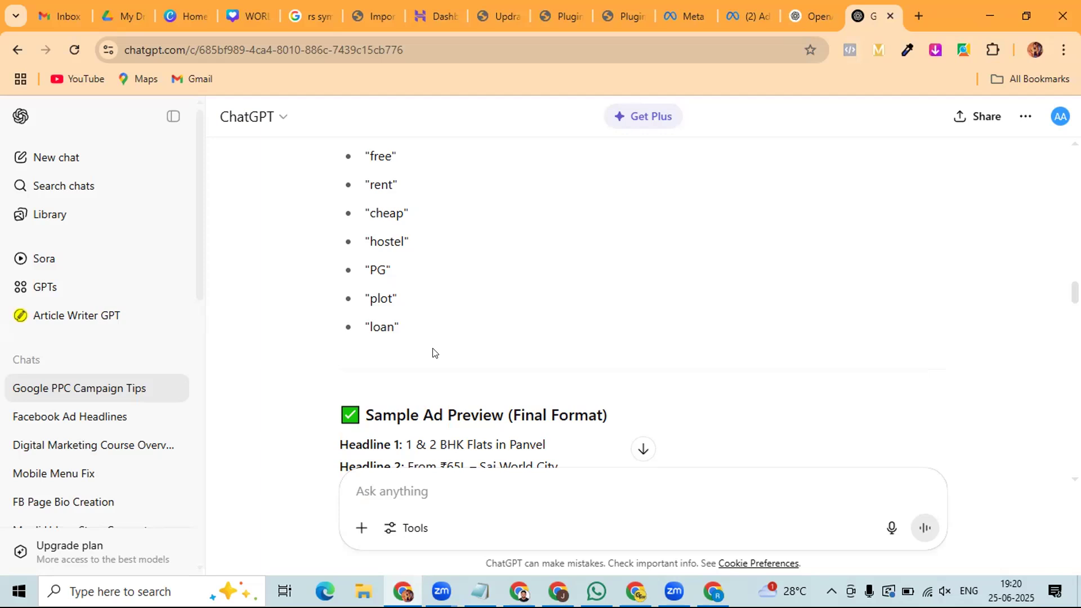
{"action": "scroll", "coordinate": [443, 336], "scroll_direction": "down", "scroll_amount": 1}
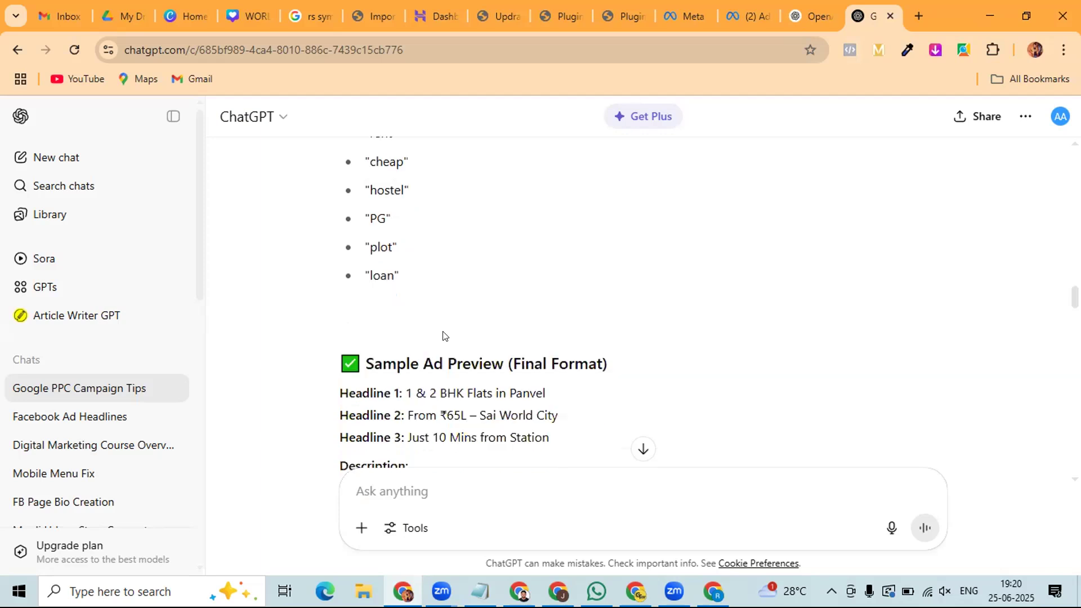
{"action": "scroll", "coordinate": [437, 321], "scroll_direction": "down", "scroll_amount": 2}
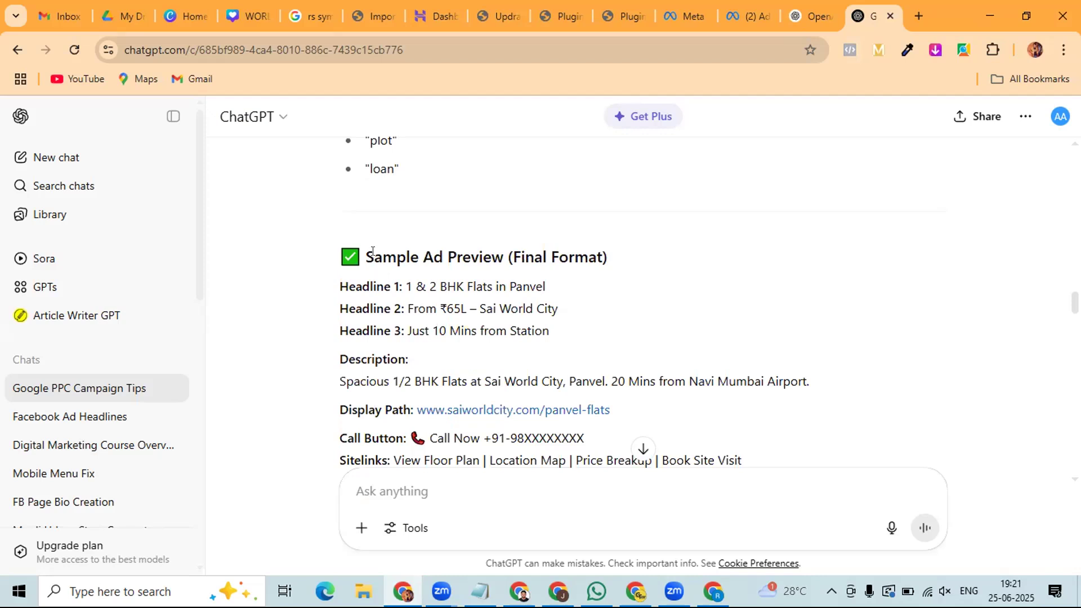
{"action": "scroll", "coordinate": [399, 270], "scroll_direction": "down", "scroll_amount": 1}
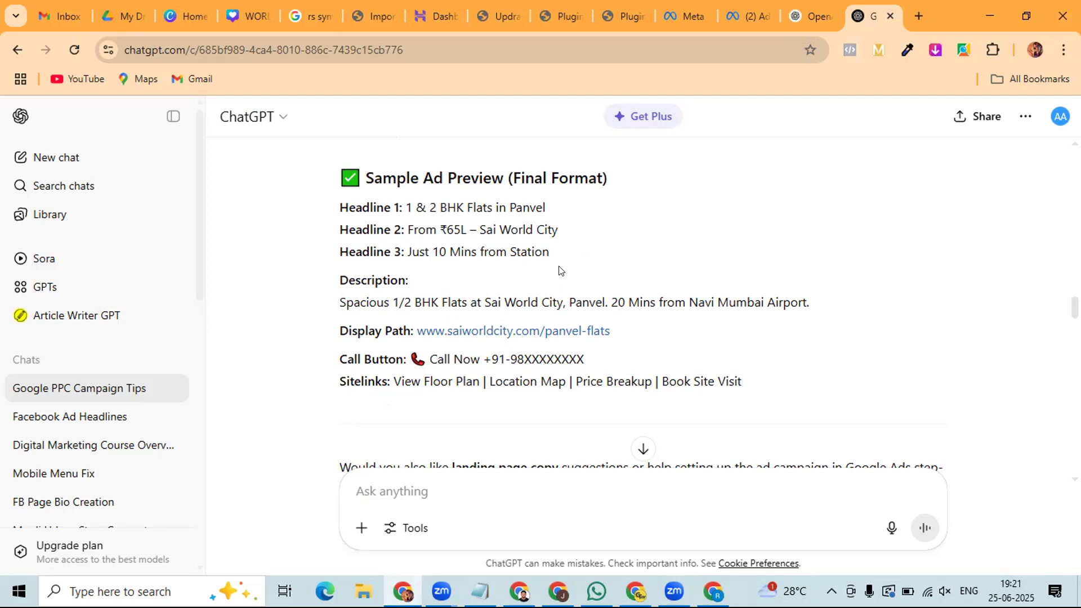
{"action": "scroll", "coordinate": [560, 271], "scroll_direction": "down", "scroll_amount": 1}
Step: Review the reply to "Provide more sample", reading the additional ad headlines and description variants
{"action": "scroll", "coordinate": [718, 270], "scroll_direction": "down", "scroll_amount": 4}
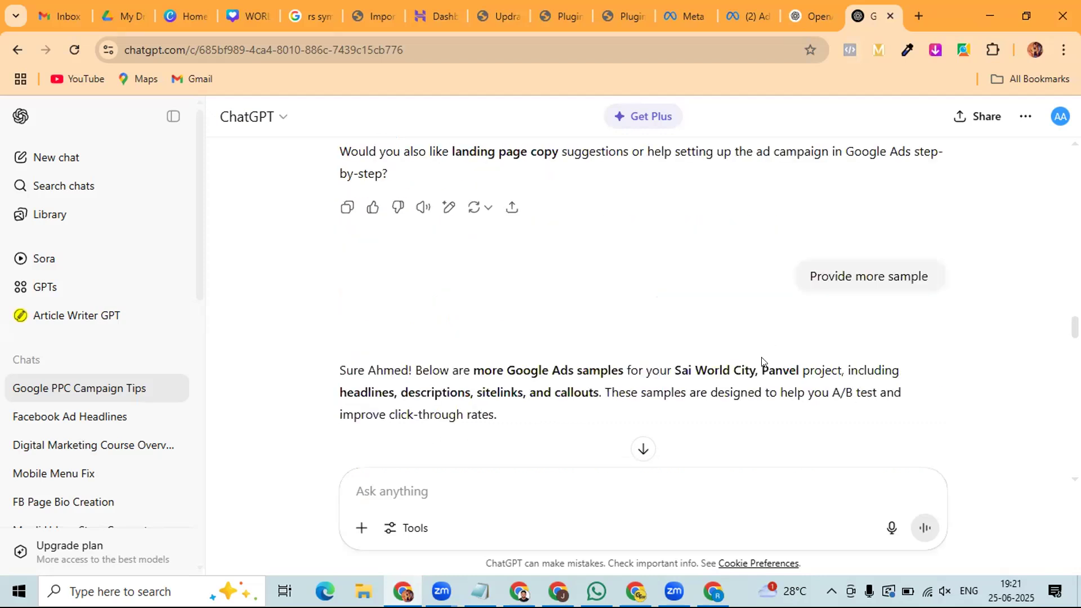
{"action": "scroll", "coordinate": [653, 310], "scroll_direction": "down", "scroll_amount": 4}
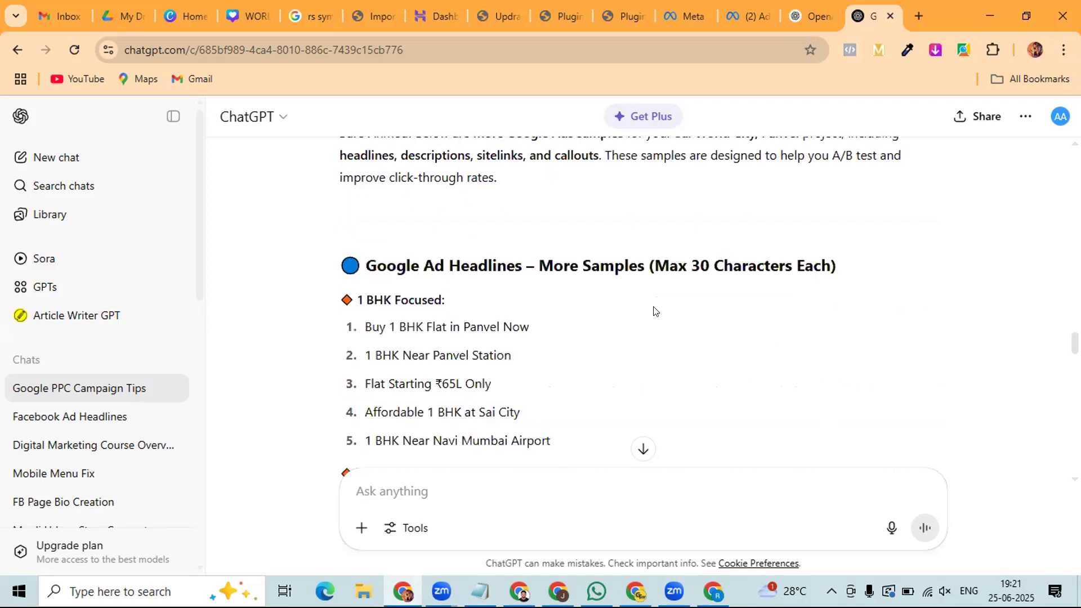
{"action": "scroll", "coordinate": [653, 311], "scroll_direction": "down", "scroll_amount": 1}
{"action": "scroll", "coordinate": [653, 311], "scroll_direction": "down", "scroll_amount": 2}
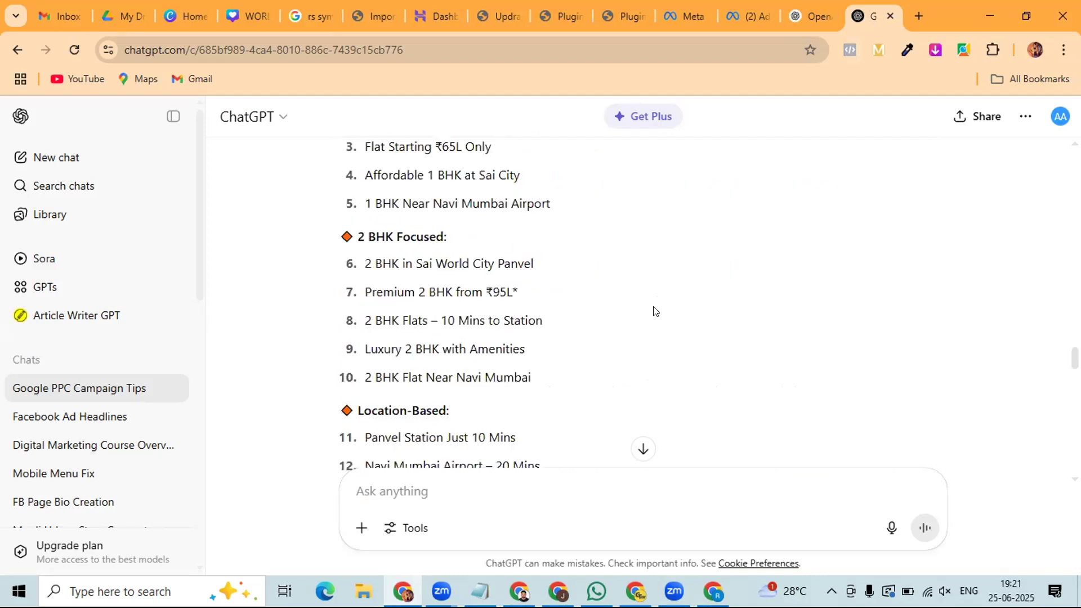
{"action": "scroll", "coordinate": [653, 311], "scroll_direction": "down", "scroll_amount": 3}
{"action": "scroll", "coordinate": [653, 311], "scroll_direction": "down", "scroll_amount": 4}
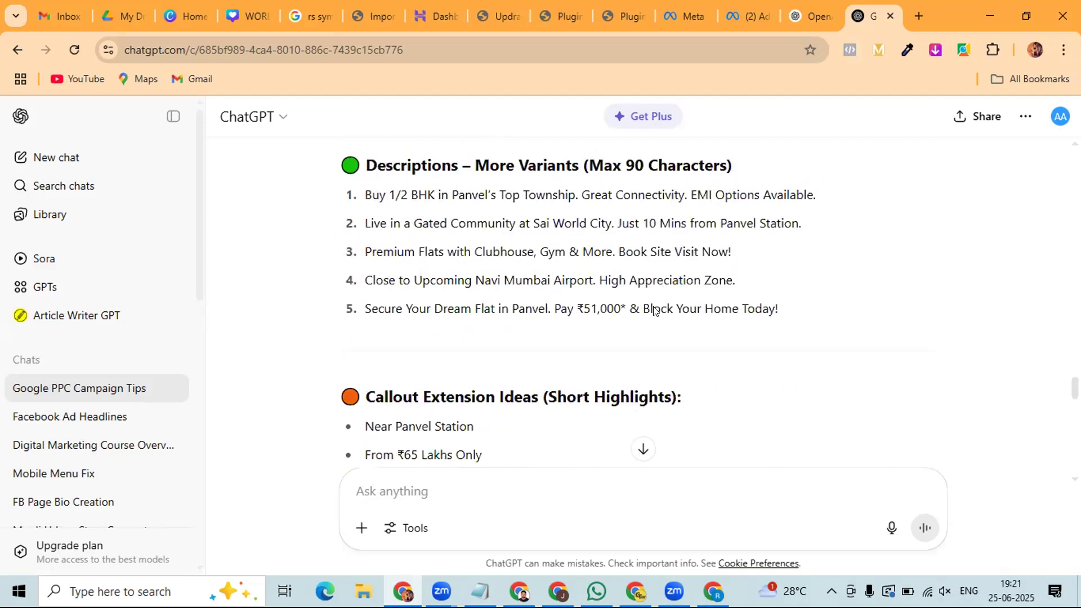
Step: Examine the additional callout ideas, sitelink samples, call extension and Ad Sample 2 through the end of the reply
{"action": "scroll", "coordinate": [653, 311], "scroll_direction": "down", "scroll_amount": 4}
{"action": "scroll", "coordinate": [654, 311], "scroll_direction": "down", "scroll_amount": 4}
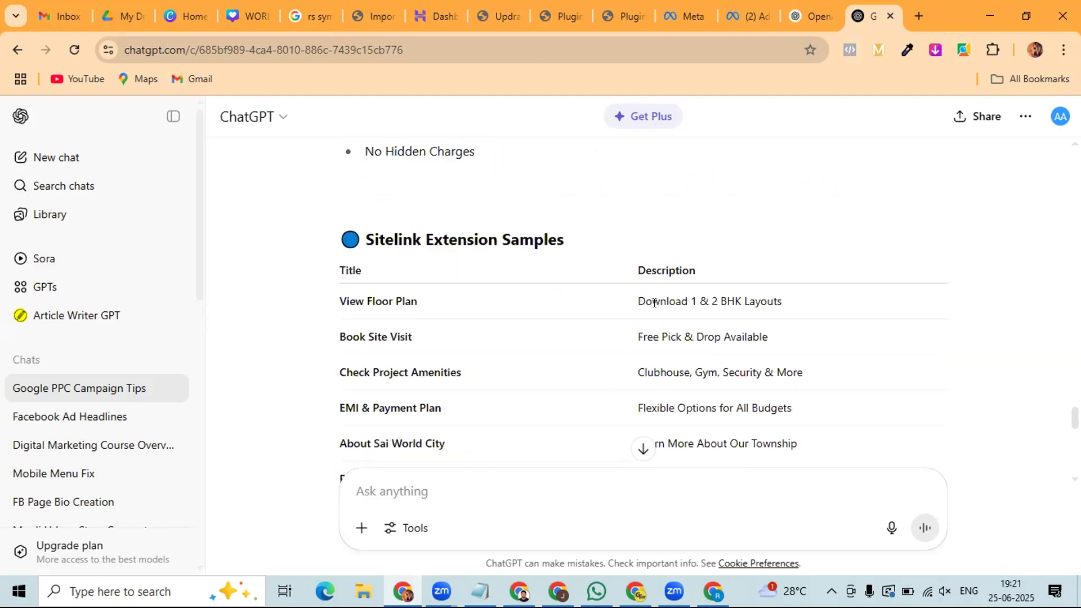
{"action": "scroll", "coordinate": [655, 311], "scroll_direction": "down", "scroll_amount": 1}
{"action": "scroll", "coordinate": [653, 310], "scroll_direction": "down", "scroll_amount": 1}
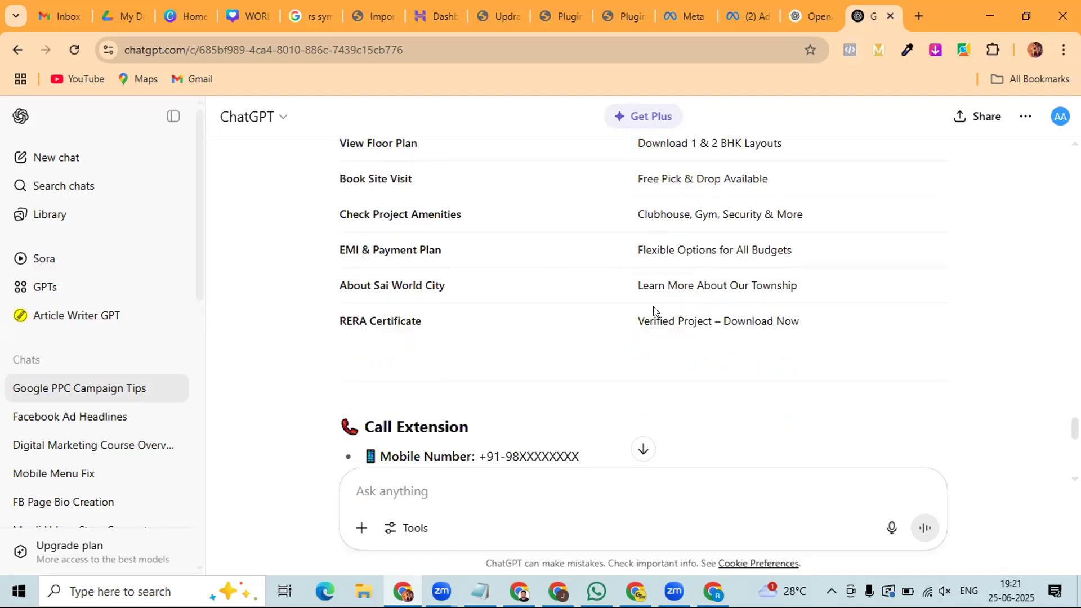
{"action": "scroll", "coordinate": [655, 311], "scroll_direction": "down", "scroll_amount": 1}
{"action": "scroll", "coordinate": [654, 310], "scroll_direction": "down", "scroll_amount": 2}
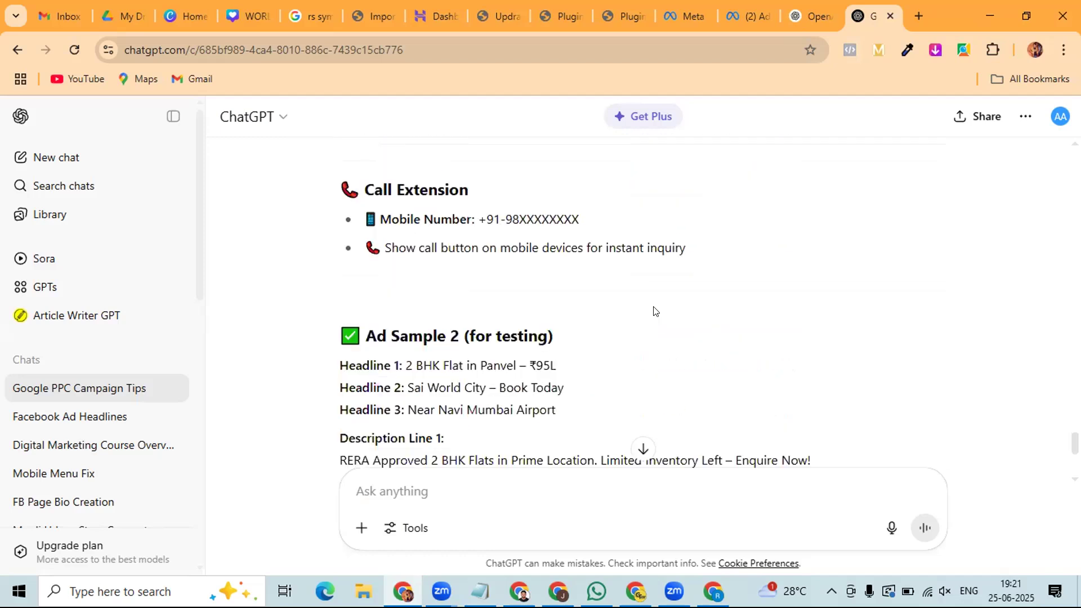
{"action": "scroll", "coordinate": [654, 307], "scroll_direction": "down", "scroll_amount": 2}
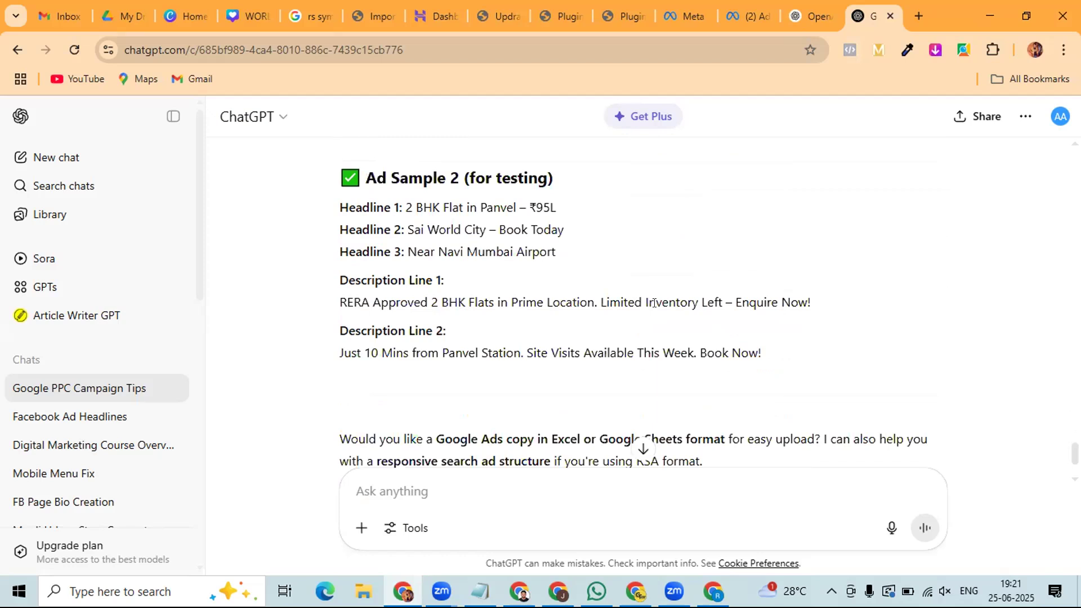
{"action": "scroll", "coordinate": [654, 304], "scroll_direction": "down", "scroll_amount": 1}
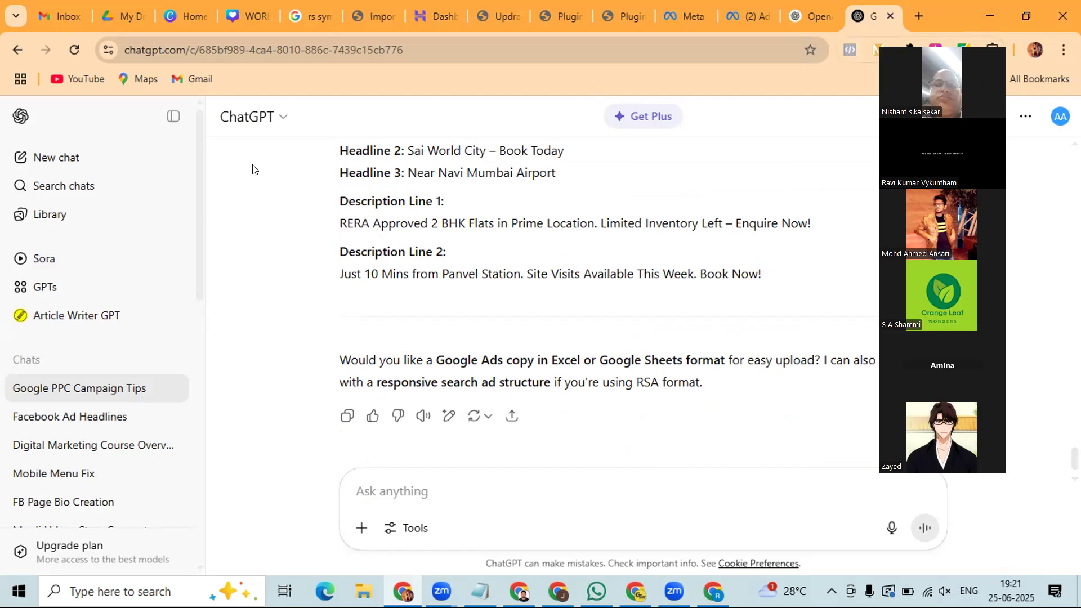
{"action": "scroll", "coordinate": [448, 262], "scroll_direction": "down", "scroll_amount": 1}
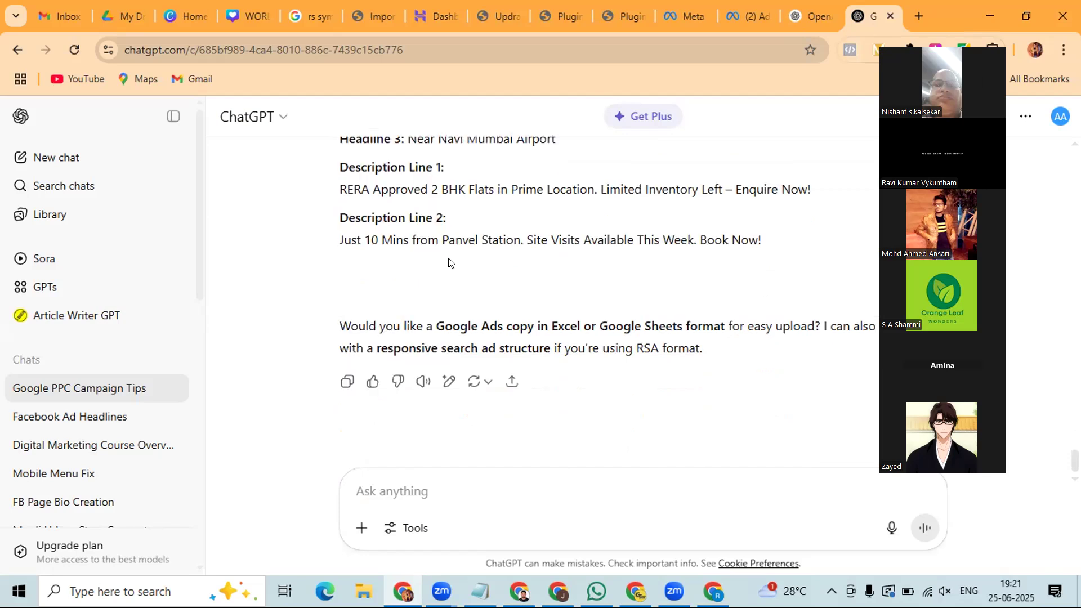
{"action": "scroll", "coordinate": [297, 264], "scroll_direction": "down", "scroll_amount": 1}
Step: Return through the extra samples to the "Provide more sample" prompt in the chat
{"action": "scroll", "coordinate": [297, 264], "scroll_direction": "up", "scroll_amount": 4}
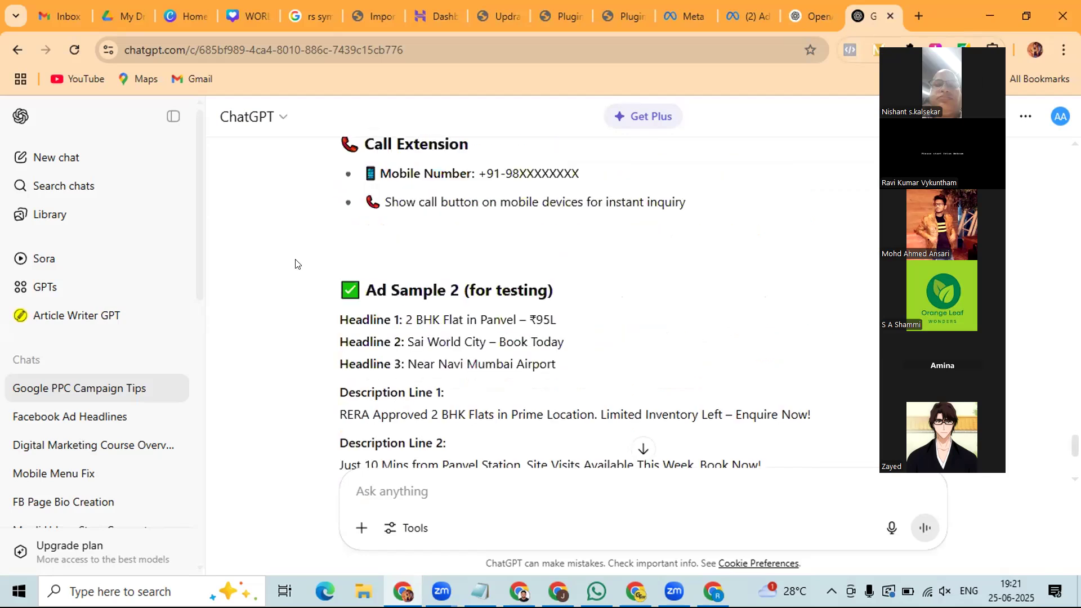
{"action": "scroll", "coordinate": [297, 264], "scroll_direction": "up", "scroll_amount": 5}
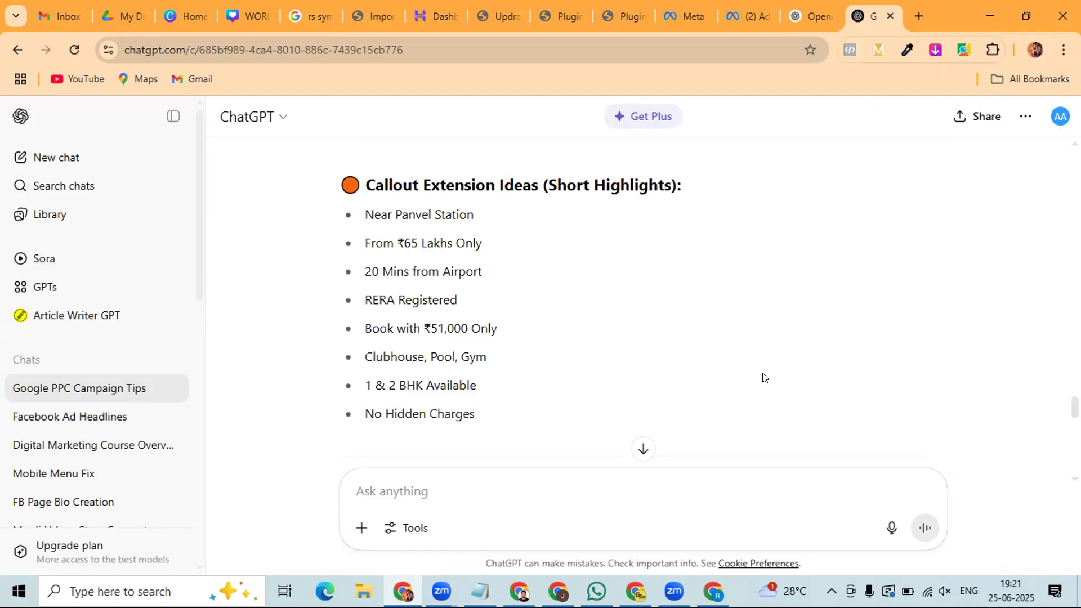
{"action": "scroll", "coordinate": [763, 378], "scroll_direction": "down", "scroll_amount": 5}
{"action": "scroll", "coordinate": [764, 377], "scroll_direction": "up", "scroll_amount": 5}
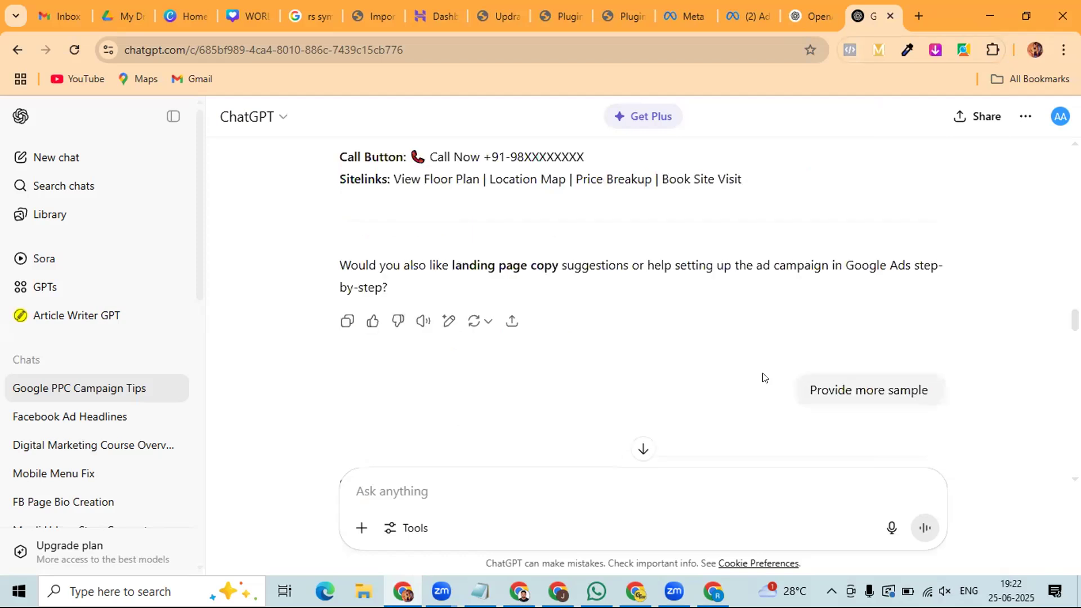
Step: Select the entire opening prompt about the Sai world City PPC campaign and its keywords, and copy it
{"action": "scroll", "coordinate": [763, 377], "scroll_direction": "up", "scroll_amount": 5}
{"action": "scroll", "coordinate": [762, 377], "scroll_direction": "up", "scroll_amount": 15}
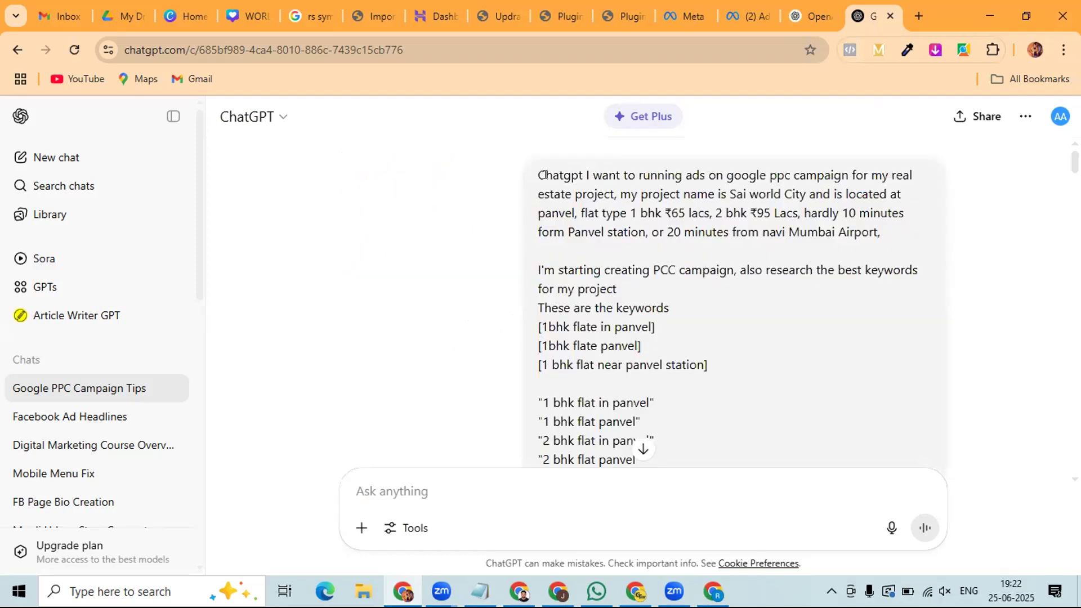
{"action": "left_click_drag", "start_coordinate": [537, 174], "coordinate": [716, 464]}
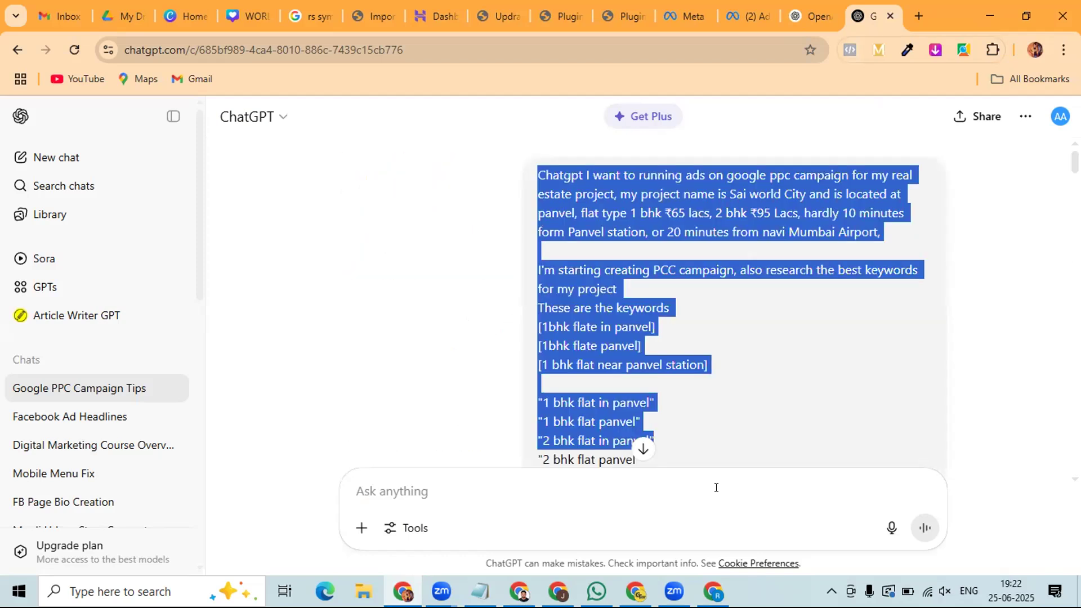
{"action": "left_click_drag", "start_coordinate": [726, 287], "coordinate": [678, 165]}
{"action": "scroll", "coordinate": [678, 165], "scroll_direction": "down", "scroll_amount": 2}
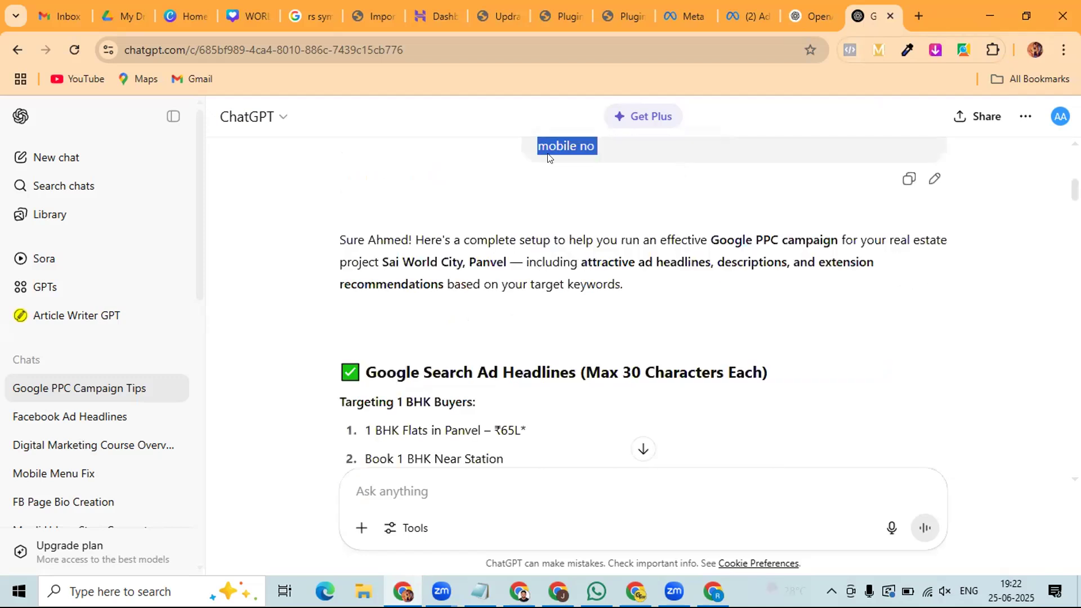
{"action": "right_click", "coordinate": [588, 145]}
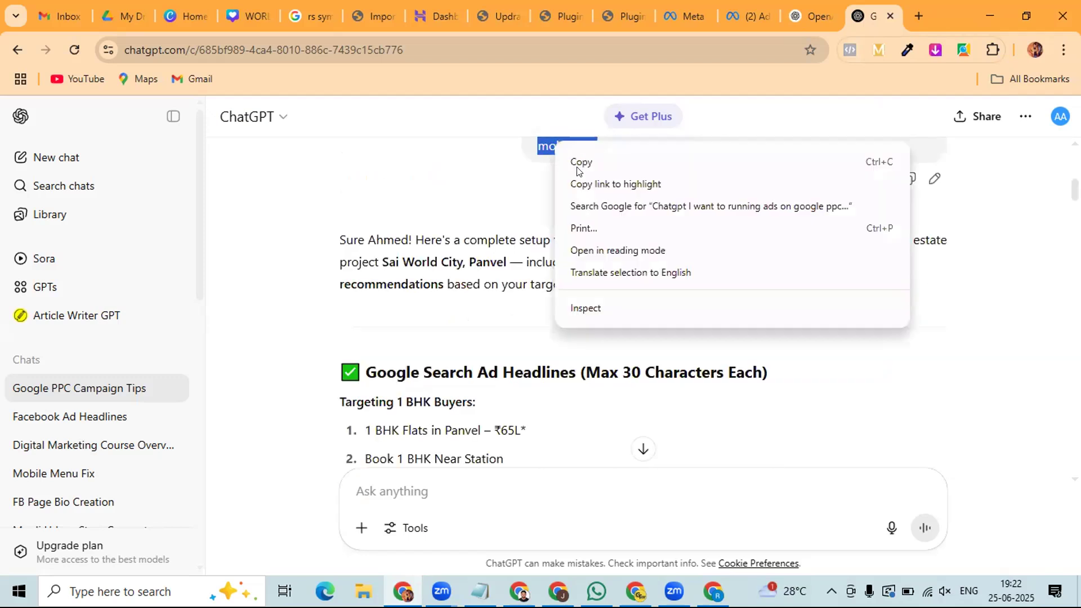
{"action": "left_click", "coordinate": [284, 200]}
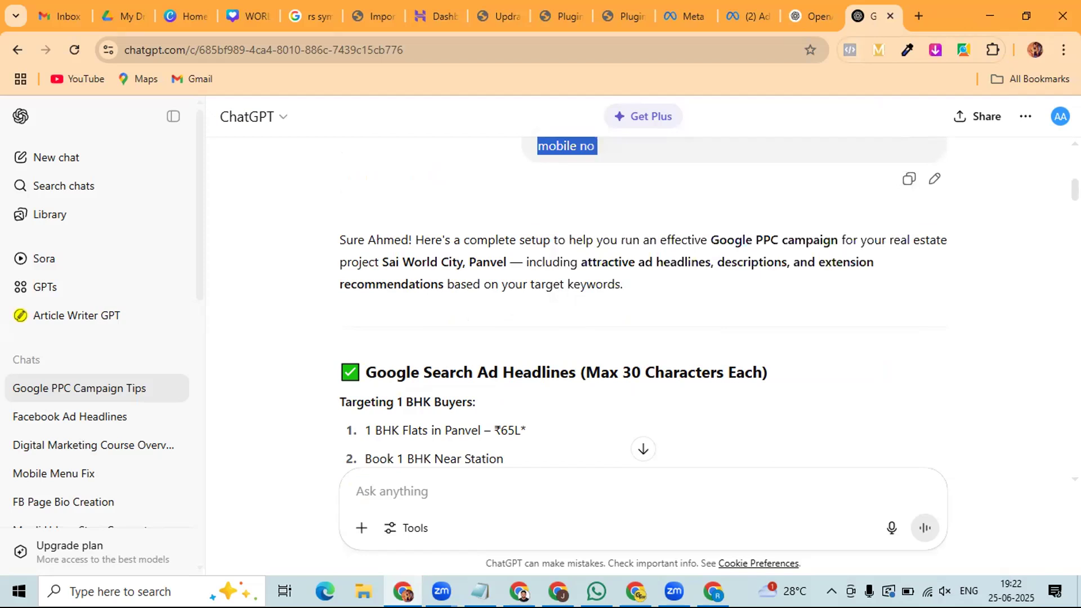
Step: Switch to the other Chrome profile's window, search for "google ads", and enter the Google Ads account from its official site
{"action": "left_click", "coordinate": [648, 197]}
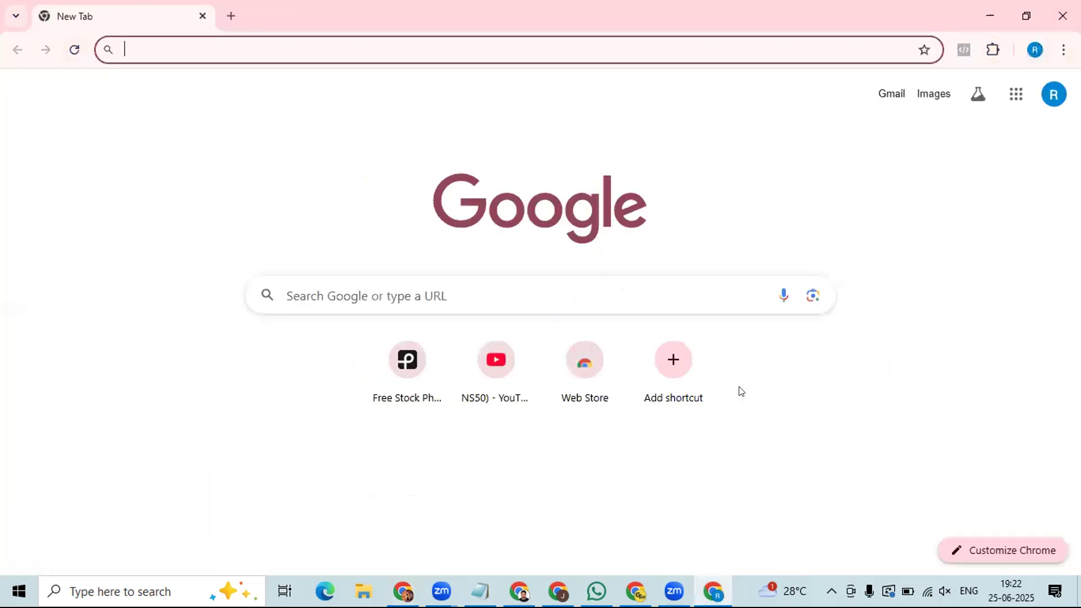
{"action": "left_click", "coordinate": [617, 299]}
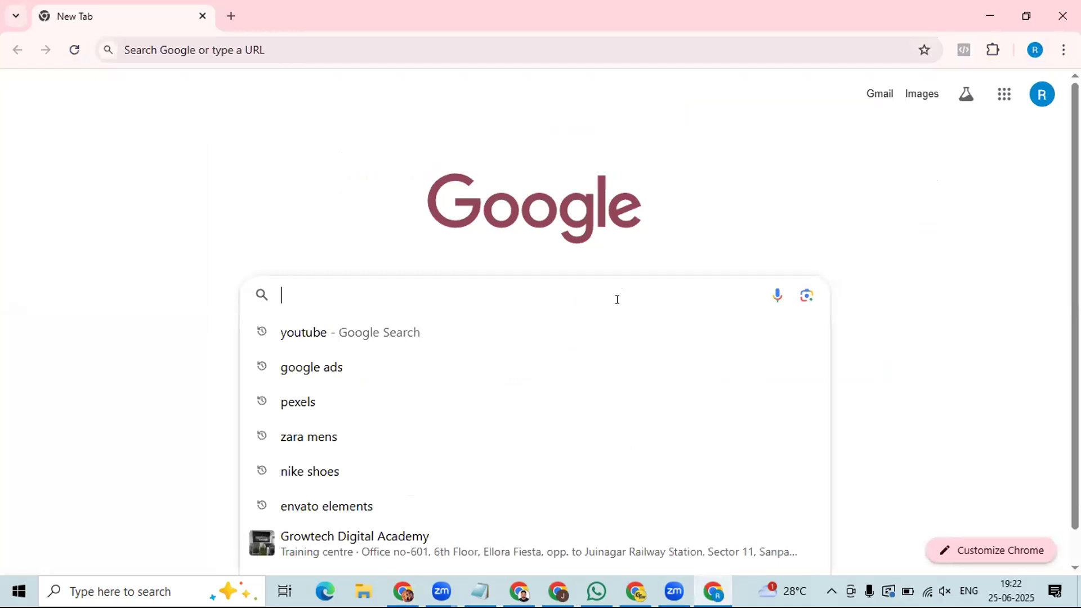
{"action": "type", "text": "google ads"}
{"action": "key", "text": "Return"}
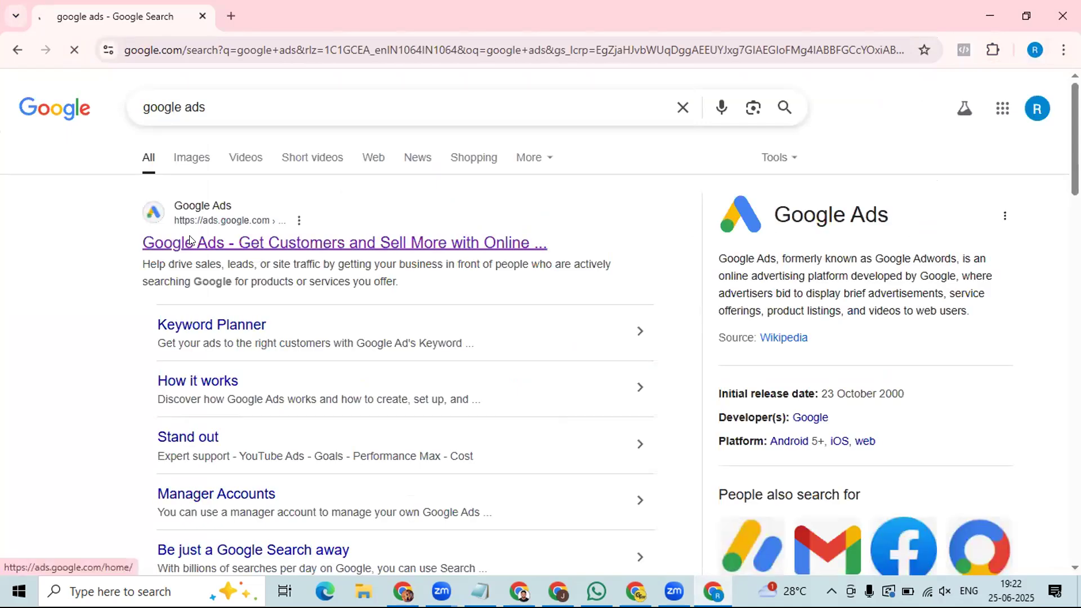
{"action": "left_click", "coordinate": [189, 241]}
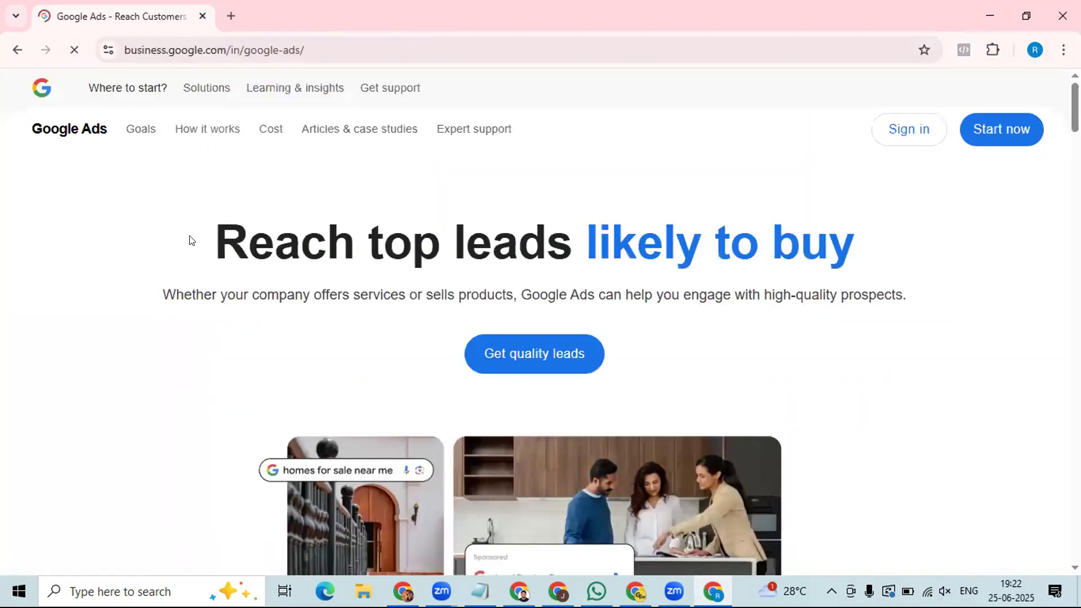
{"action": "left_click", "coordinate": [992, 139]}
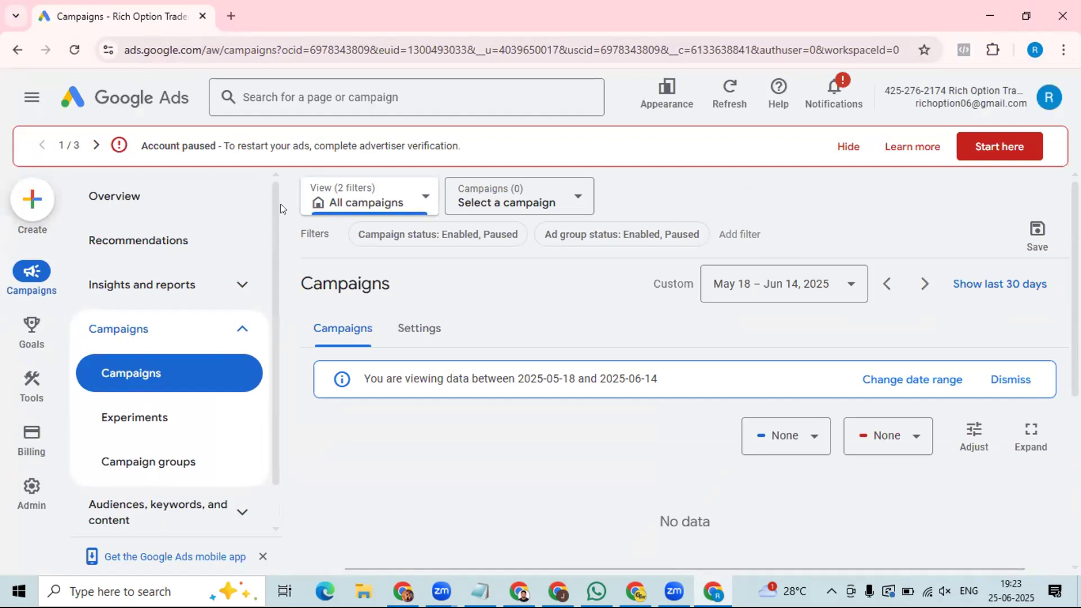
Step: Start creating a new campaign in the Google Ads account
{"action": "left_click", "coordinate": [33, 200]}
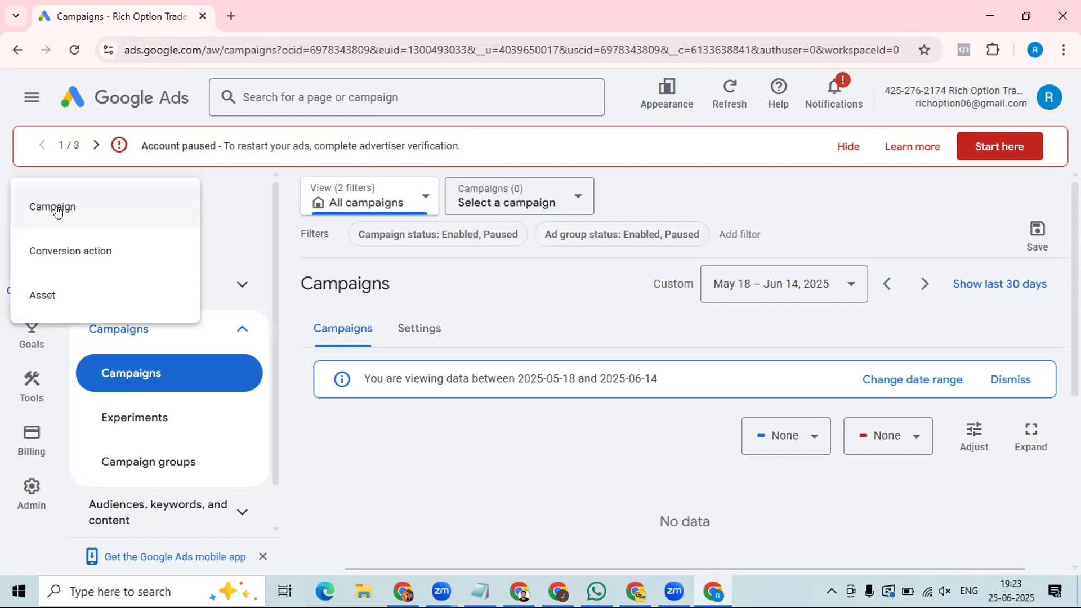
{"action": "left_click", "coordinate": [282, 226]}
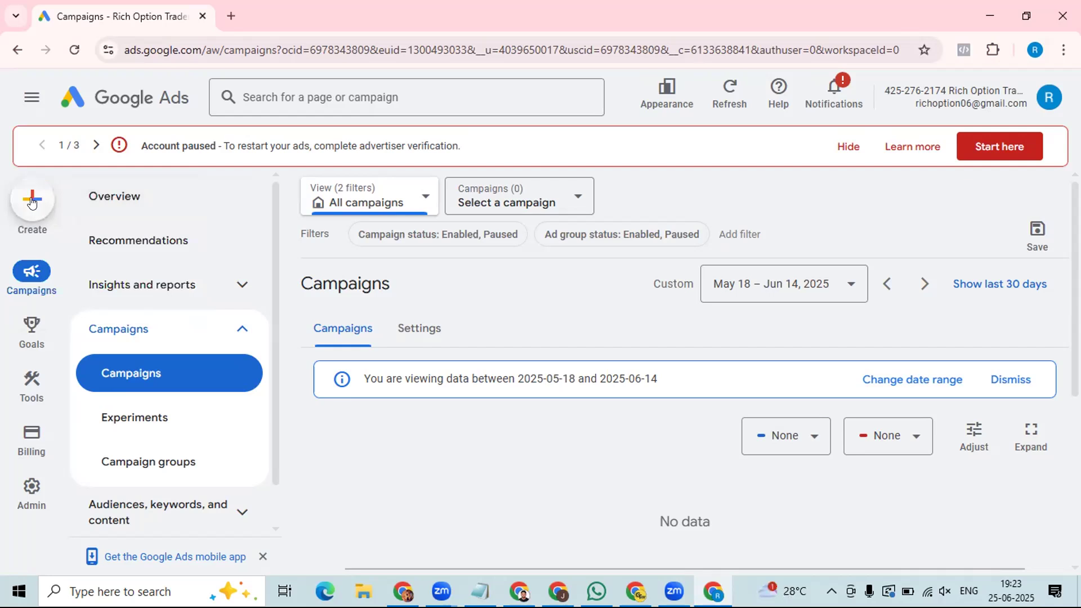
{"action": "left_click", "coordinate": [31, 201]}
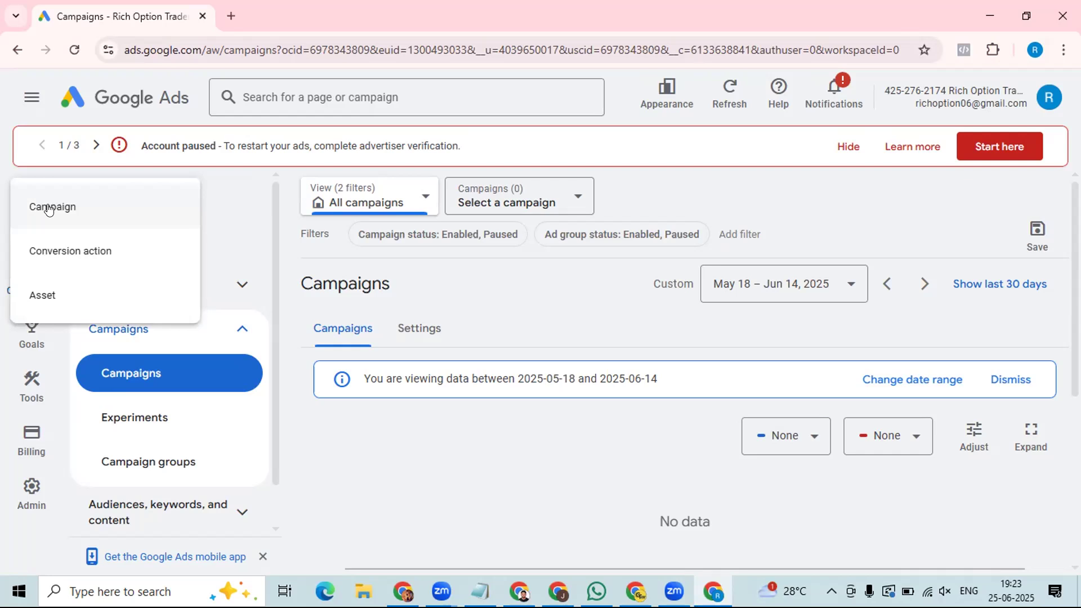
{"action": "left_click", "coordinate": [50, 208]}
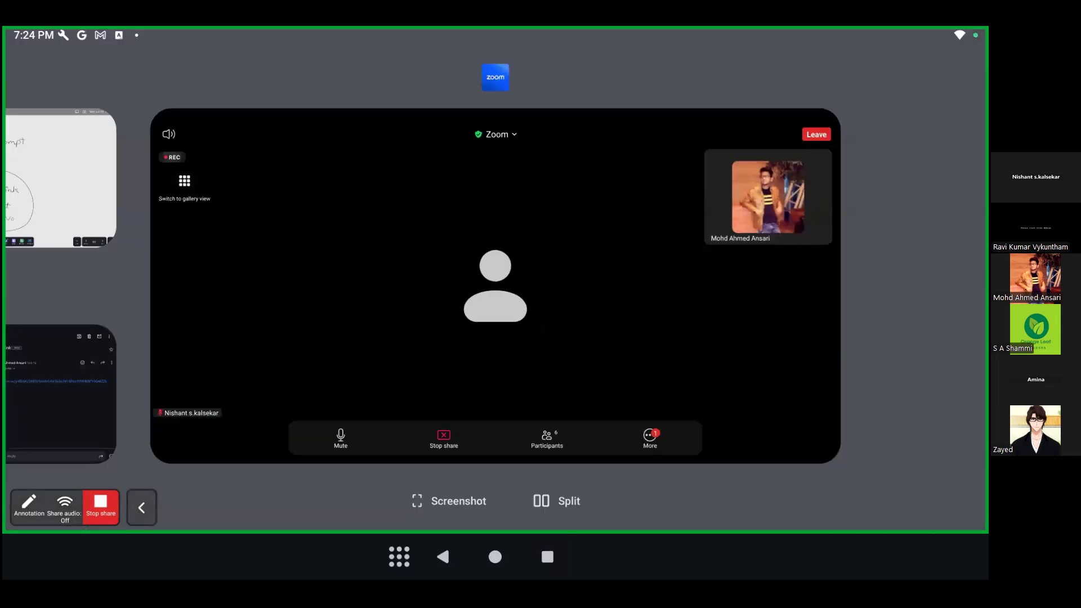
Step: Switch to the Teachmint whiteboard, go to a blank third page, and collapse the screen-share controls
{"action": "left_click", "coordinate": [225, 178]}
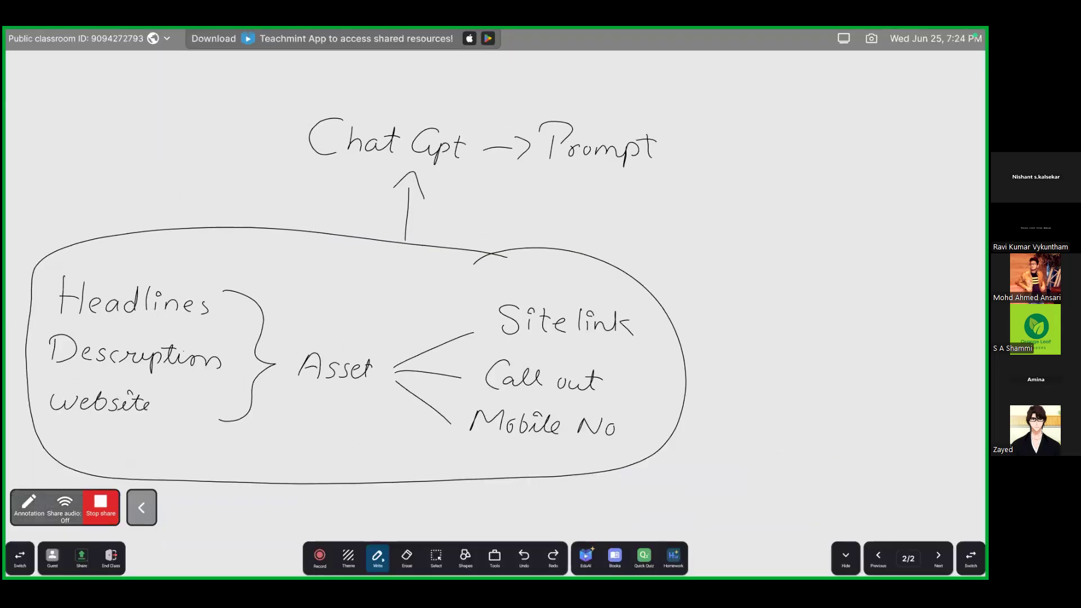
{"action": "left_click", "coordinate": [938, 558]}
{"action": "left_click", "coordinate": [142, 508]}
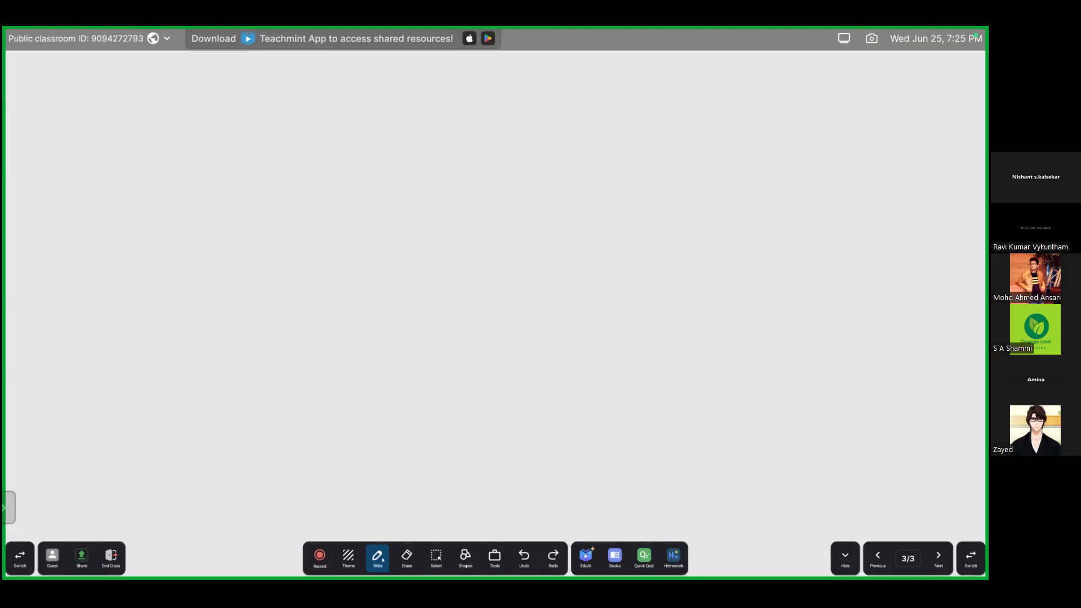
Step: Sketch an oval search bar with a magnifier and four search result lines beneath it
{"action": "mouse_move", "coordinate": [261, 248]}
{"action": "left_mouse_down"}
{"action": "mouse_move", "coordinate": [235, 241]}
{"action": "mouse_move", "coordinate": [147, 285]}
{"action": "mouse_move", "coordinate": [259, 249]}
{"action": "mouse_move", "coordinate": [232, 259]}
{"action": "left_mouse_up"}
{"action": "left_click_drag", "start_coordinate": [220, 267], "coordinate": [225, 264]}
{"action": "left_click_drag", "start_coordinate": [259, 313], "coordinate": [52, 312]}
{"action": "left_click_drag", "start_coordinate": [256, 347], "coordinate": [38, 359]}
{"action": "mouse_move", "coordinate": [254, 377]}
{"action": "left_mouse_down"}
{"action": "mouse_move", "coordinate": [99, 384]}
{"action": "mouse_move", "coordinate": [40, 403]}
{"action": "left_mouse_up"}
{"action": "left_click_drag", "start_coordinate": [261, 422], "coordinate": [43, 447]}
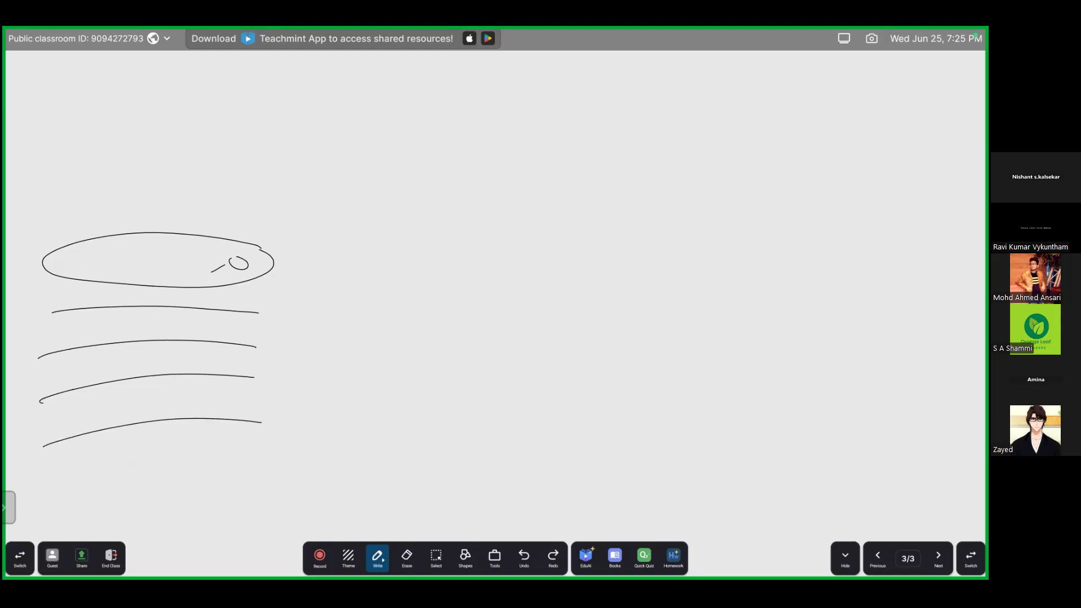
Step: Link the first result line to a circle labelled "Web", followed by a form box with a submit button and a larger page box
{"action": "mouse_move", "coordinate": [259, 313]}
{"action": "left_mouse_down"}
{"action": "mouse_move", "coordinate": [333, 280]}
{"action": "mouse_move", "coordinate": [497, 265]}
{"action": "mouse_move", "coordinate": [327, 284]}
{"action": "left_mouse_up"}
{"action": "mouse_move", "coordinate": [358, 278]}
{"action": "left_mouse_down"}
{"action": "mouse_move", "coordinate": [388, 278]}
{"action": "mouse_move", "coordinate": [404, 293]}
{"action": "left_mouse_up"}
{"action": "left_click", "coordinate": [396, 289]}
{"action": "mouse_move", "coordinate": [410, 273]}
{"action": "left_mouse_down"}
{"action": "mouse_move", "coordinate": [412, 293]}
{"action": "mouse_move", "coordinate": [617, 266]}
{"action": "left_mouse_up"}
{"action": "mouse_move", "coordinate": [532, 268]}
{"action": "left_mouse_down"}
{"action": "mouse_move", "coordinate": [541, 374]}
{"action": "mouse_move", "coordinate": [617, 278]}
{"action": "left_mouse_up"}
{"action": "mouse_move", "coordinate": [556, 293]}
{"action": "left_mouse_down"}
{"action": "mouse_move", "coordinate": [602, 296]}
{"action": "mouse_move", "coordinate": [555, 314]}
{"action": "mouse_move", "coordinate": [602, 333]}
{"action": "left_mouse_up"}
{"action": "mouse_move", "coordinate": [600, 353]}
{"action": "left_mouse_down"}
{"action": "mouse_move", "coordinate": [586, 346]}
{"action": "mouse_move", "coordinate": [643, 357]}
{"action": "left_mouse_up"}
{"action": "mouse_move", "coordinate": [760, 257]}
{"action": "left_mouse_down"}
{"action": "mouse_move", "coordinate": [668, 260]}
{"action": "mouse_move", "coordinate": [659, 439]}
{"action": "mouse_move", "coordinate": [794, 318]}
{"action": "mouse_move", "coordinate": [755, 258]}
{"action": "left_mouse_up"}
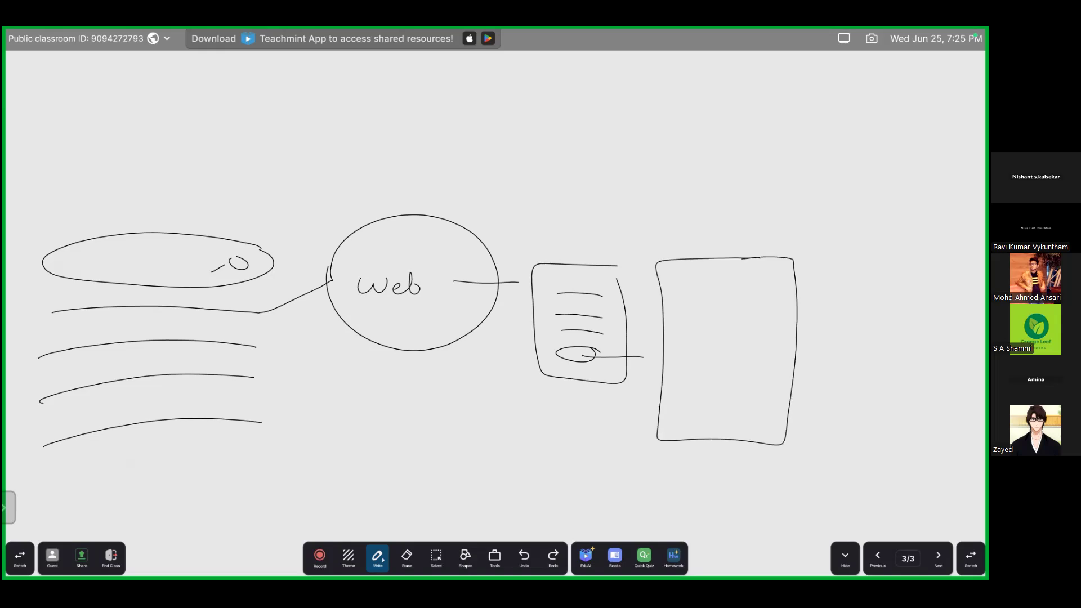
Step: Write "Thank you Submit your Details" inside the large page box
{"action": "mouse_move", "coordinate": [679, 301]}
{"action": "left_mouse_down"}
{"action": "mouse_move", "coordinate": [760, 314]}
{"action": "mouse_move", "coordinate": [714, 344]}
{"action": "left_mouse_up"}
{"action": "mouse_move", "coordinate": [731, 332]}
{"action": "left_mouse_down"}
{"action": "mouse_move", "coordinate": [690, 370]}
{"action": "mouse_move", "coordinate": [726, 353]}
{"action": "mouse_move", "coordinate": [734, 366]}
{"action": "mouse_move", "coordinate": [757, 366]}
{"action": "mouse_move", "coordinate": [768, 351]}
{"action": "left_mouse_up"}
{"action": "mouse_move", "coordinate": [711, 378]}
{"action": "left_mouse_down"}
{"action": "mouse_move", "coordinate": [714, 391]}
{"action": "mouse_move", "coordinate": [754, 376]}
{"action": "left_mouse_up"}
{"action": "mouse_move", "coordinate": [687, 397]}
{"action": "left_mouse_down"}
{"action": "mouse_move", "coordinate": [688, 414]}
{"action": "mouse_move", "coordinate": [755, 401]}
{"action": "mouse_move", "coordinate": [755, 418]}
{"action": "left_mouse_up"}
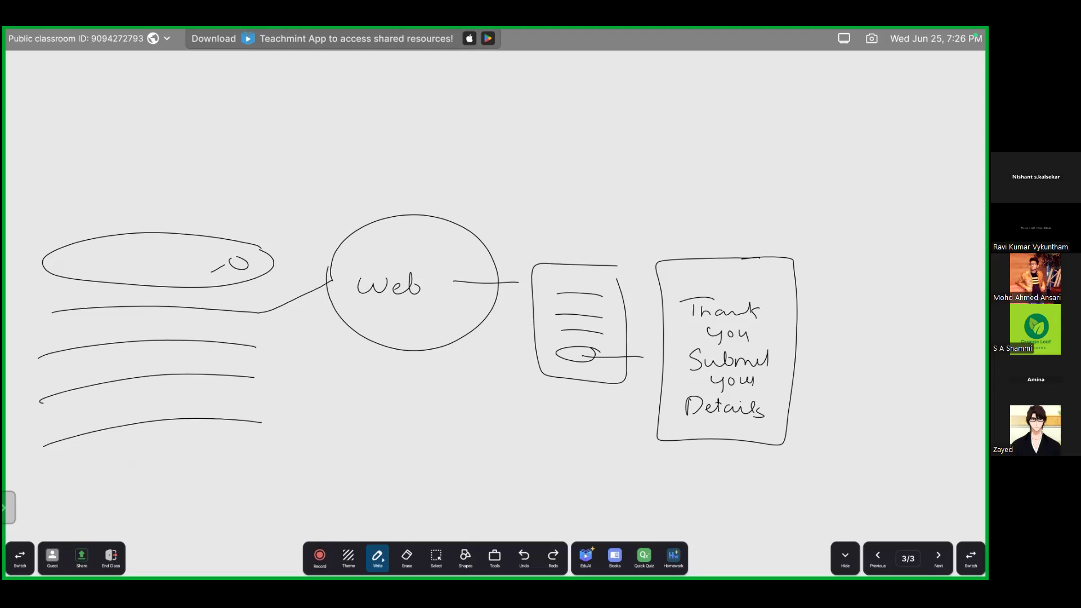
Step: Mark the Web circle and the thank-you page each with a line upward and the label "URL"
{"action": "left_click_drag", "start_coordinate": [416, 247], "coordinate": [406, 184]}
{"action": "left_click_drag", "start_coordinate": [375, 141], "coordinate": [388, 142]}
{"action": "left_click_drag", "start_coordinate": [394, 142], "coordinate": [426, 158]}
{"action": "left_click_drag", "start_coordinate": [726, 273], "coordinate": [725, 217]}
{"action": "mouse_move", "coordinate": [733, 234]}
{"action": "left_mouse_down"}
{"action": "mouse_move", "coordinate": [725, 217]}
{"action": "mouse_move", "coordinate": [713, 232]}
{"action": "left_mouse_up"}
{"action": "left_click_drag", "start_coordinate": [734, 175], "coordinate": [780, 188]}
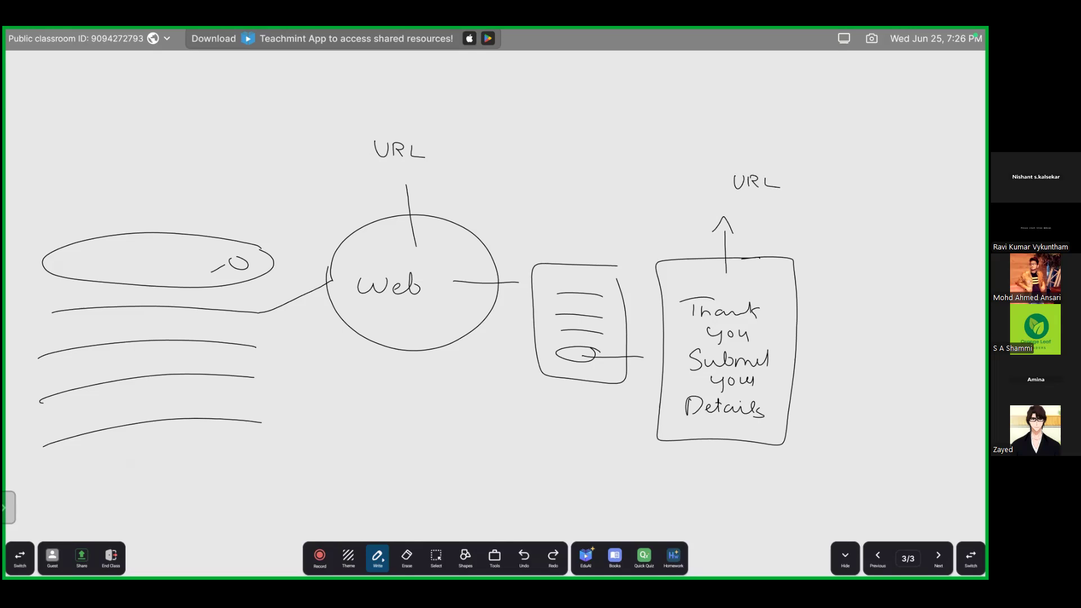
{"action": "mouse_move", "coordinate": [408, 338]}
{"action": "left_mouse_down"}
{"action": "mouse_move", "coordinate": [407, 381]}
{"action": "mouse_move", "coordinate": [417, 381]}
{"action": "left_mouse_up"}
{"action": "mouse_move", "coordinate": [295, 421]}
{"action": "left_mouse_down"}
{"action": "mouse_move", "coordinate": [304, 432]}
{"action": "mouse_move", "coordinate": [314, 420]}
{"action": "mouse_move", "coordinate": [364, 429]}
{"action": "left_mouse_up"}
{"action": "left_click_drag", "start_coordinate": [355, 426], "coordinate": [467, 433]}
{"action": "left_click", "coordinate": [429, 428]}
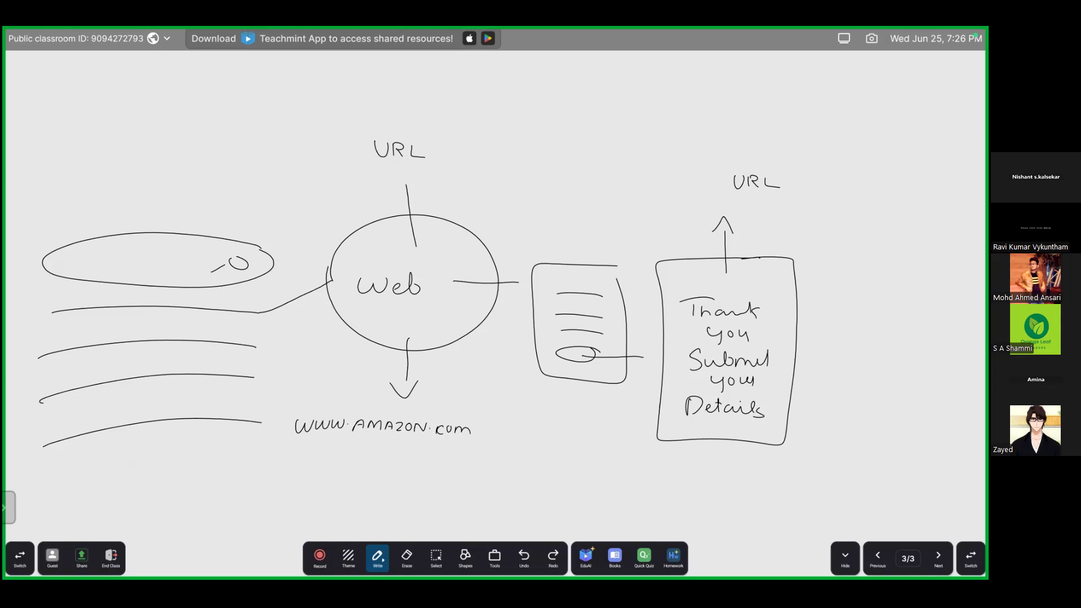
{"action": "left_click_drag", "start_coordinate": [610, 463], "coordinate": [778, 477]}
{"action": "left_click_drag", "start_coordinate": [788, 470], "coordinate": [816, 477]}
{"action": "mouse_move", "coordinate": [822, 468]}
{"action": "left_mouse_down"}
{"action": "mouse_move", "coordinate": [816, 477]}
{"action": "mouse_move", "coordinate": [846, 470]}
{"action": "left_mouse_up"}
{"action": "mouse_move", "coordinate": [848, 469]}
{"action": "left_mouse_down"}
{"action": "mouse_move", "coordinate": [876, 476]}
{"action": "mouse_move", "coordinate": [613, 484]}
{"action": "mouse_move", "coordinate": [620, 455]}
{"action": "mouse_move", "coordinate": [769, 450]}
{"action": "mouse_move", "coordinate": [891, 476]}
{"action": "mouse_move", "coordinate": [880, 482]}
{"action": "left_mouse_up"}
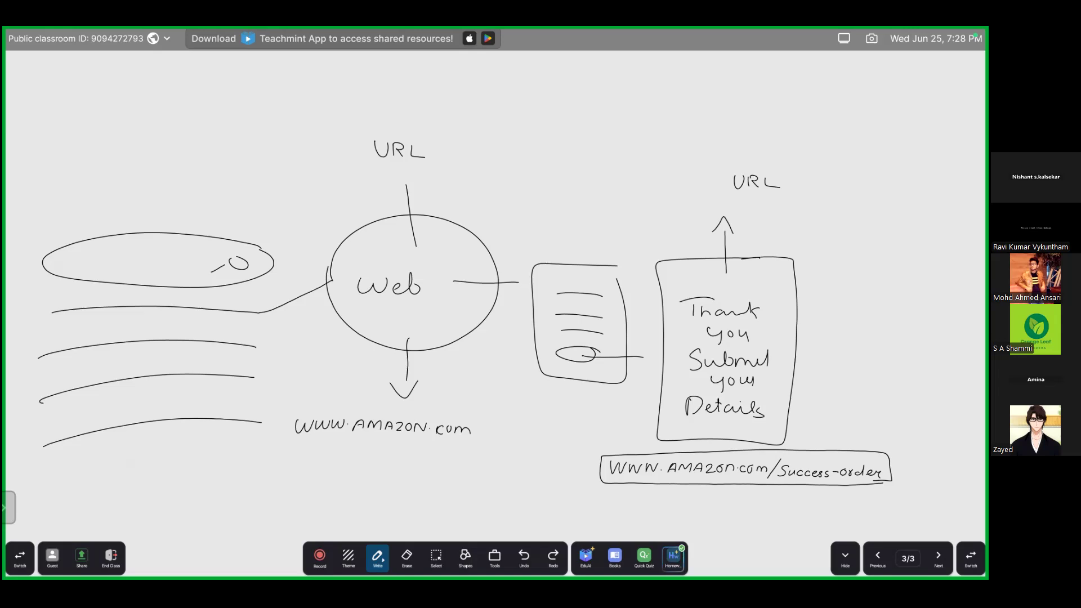
Step: Switch from the whiteboard to the Zoom meeting on the tablet
{"action": "left_click", "coordinate": [548, 557]}
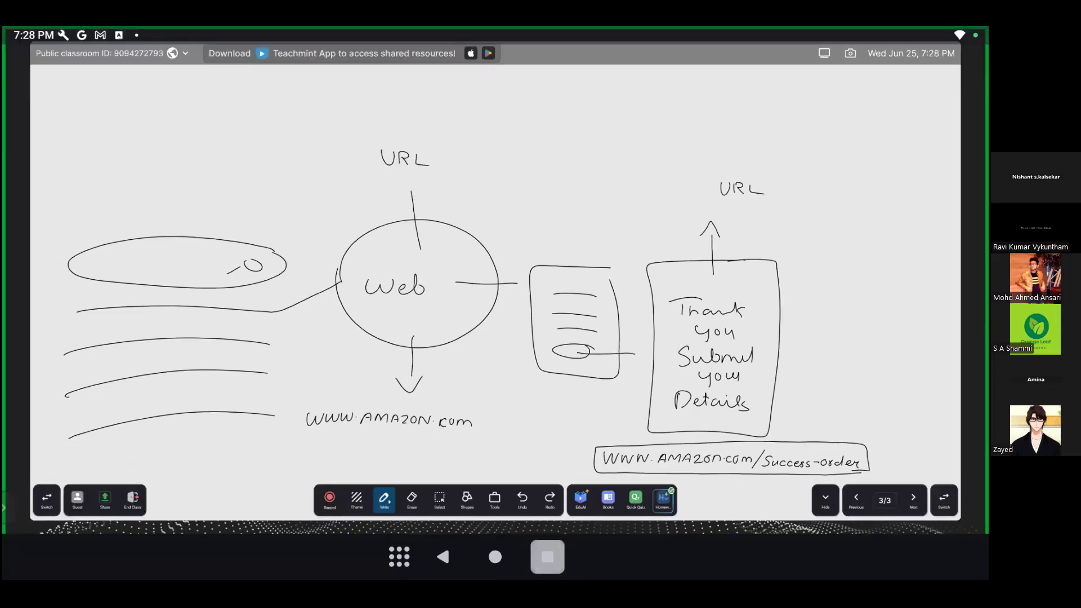
{"action": "left_click_drag", "start_coordinate": [337, 287], "coordinate": [565, 287]}
{"action": "left_click", "coordinate": [239, 180]}
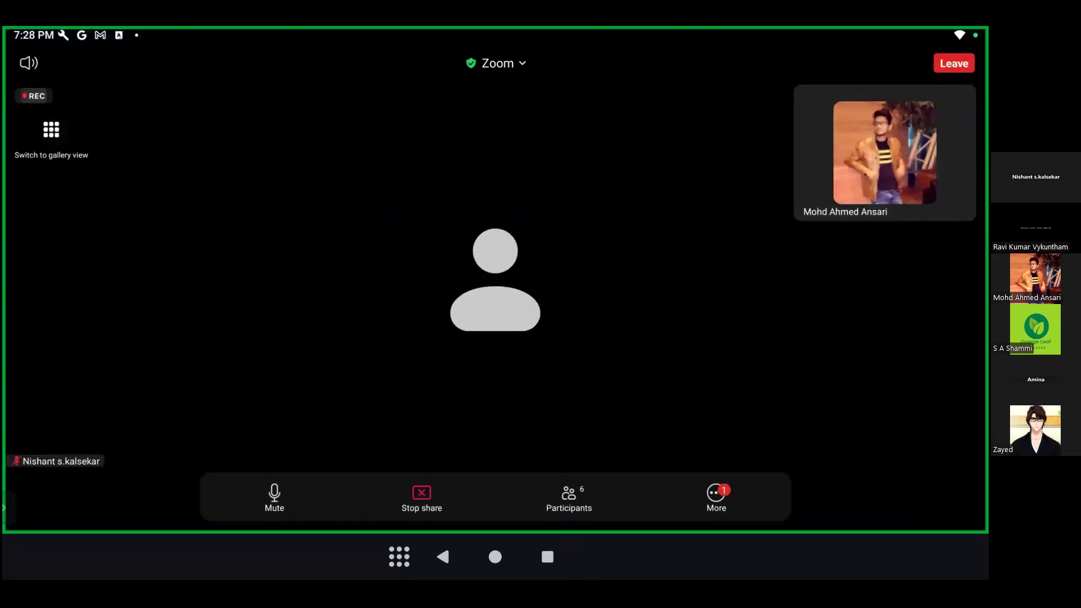
{"action": "left_click", "coordinate": [496, 282]}
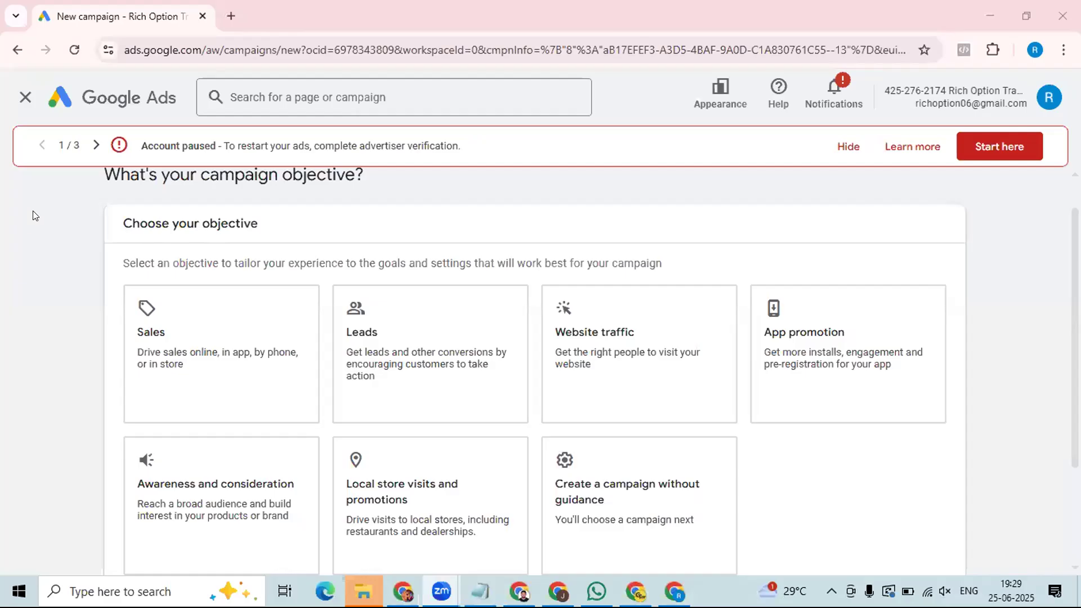
Step: Close the new campaign setup to return to the account overview and show the Goals options
{"action": "left_click", "coordinate": [55, 98]}
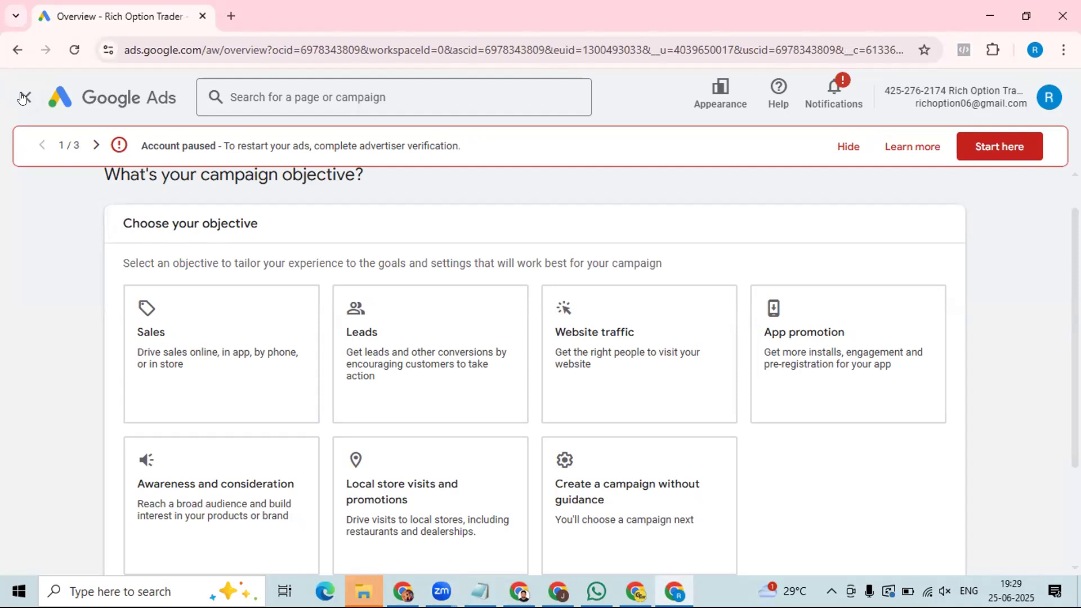
{"action": "left_click", "coordinate": [23, 97]}
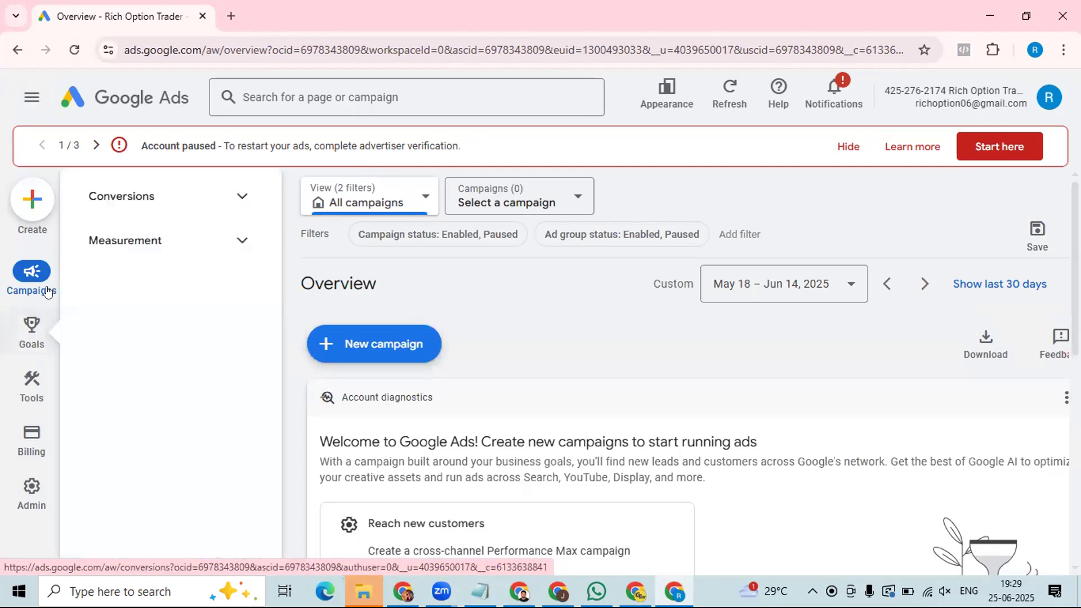
{"action": "mouse_move", "coordinate": [22, 336]}
Step: Open runwalcitycentre.in in a new browser tab and look through the Runwal Avenue landing page
{"action": "left_click", "coordinate": [225, 11]}
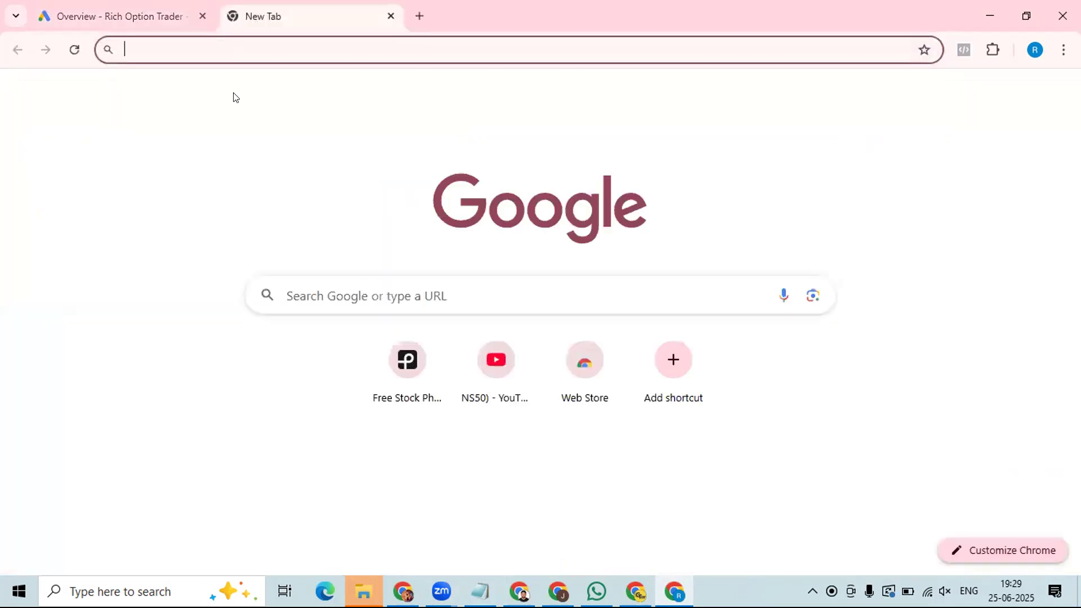
{"action": "type", "text": "runwal"}
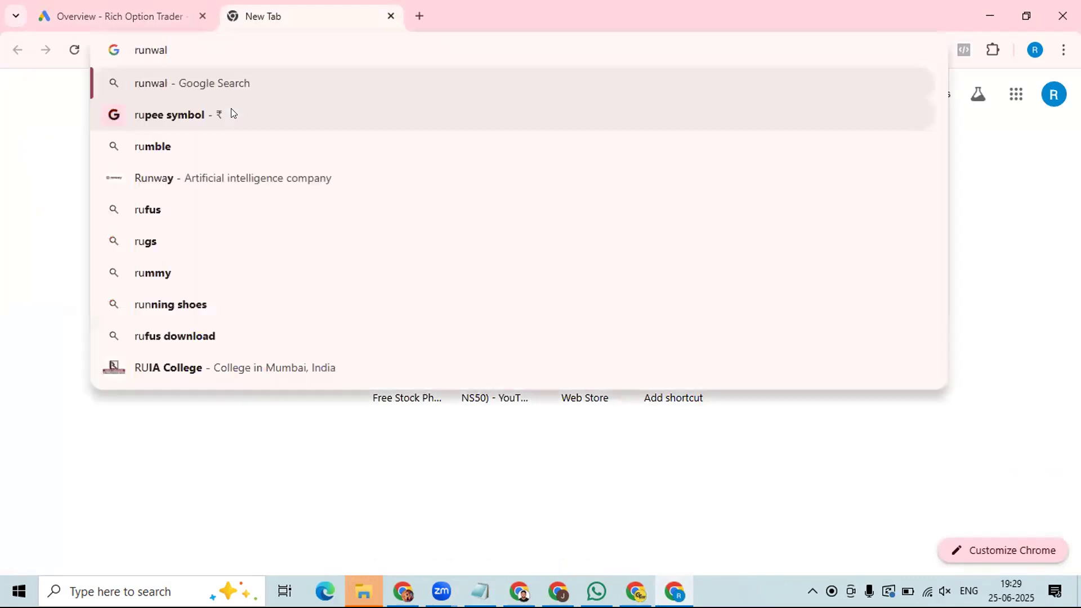
{"action": "type", "text": "citycentr"}
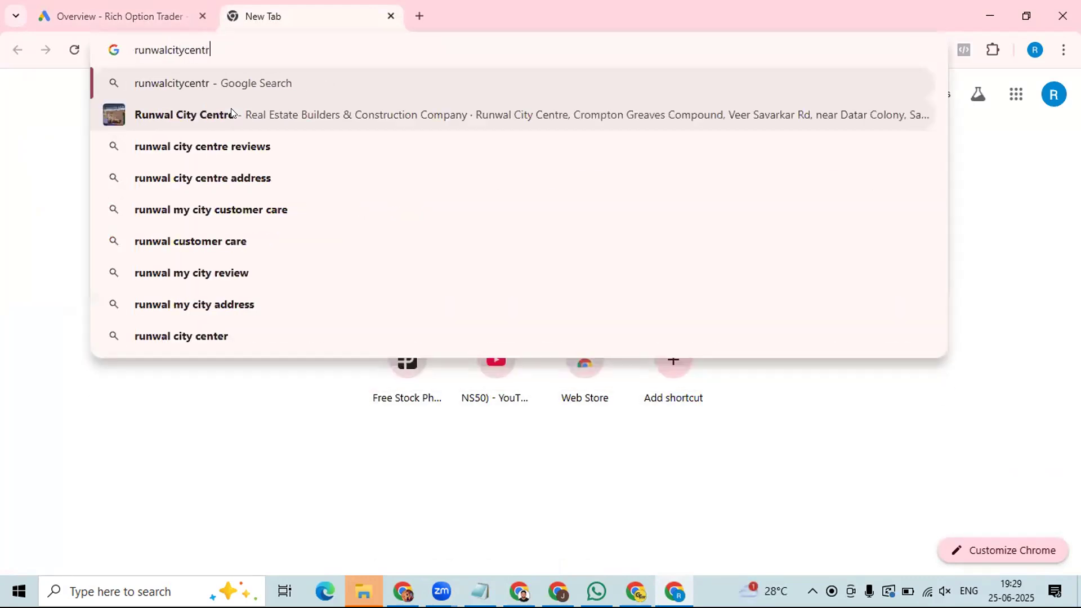
{"action": "type", "text": "e.in"}
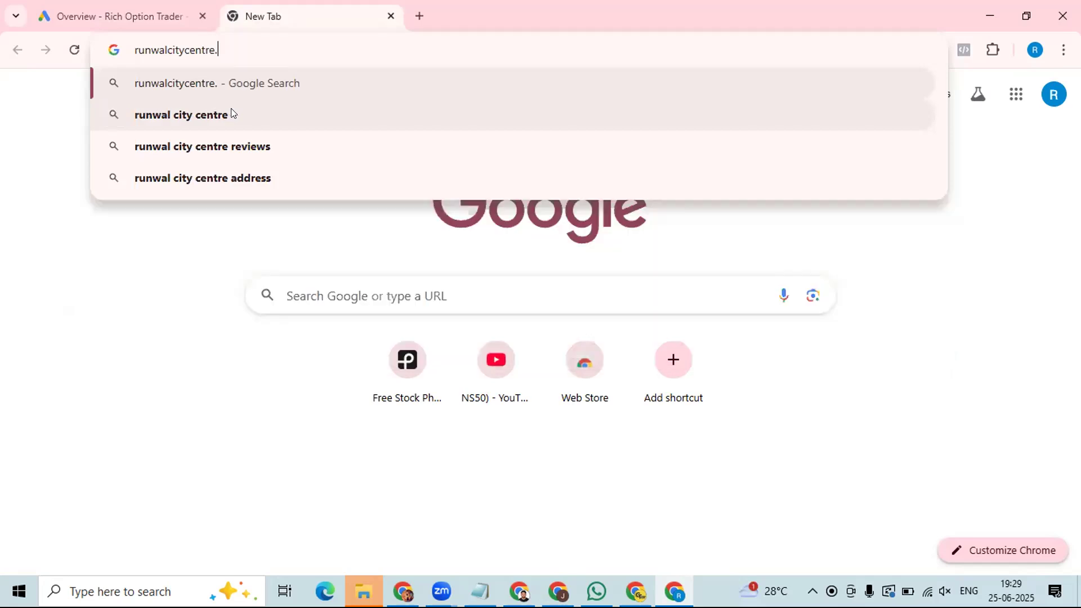
{"action": "key", "text": "Return"}
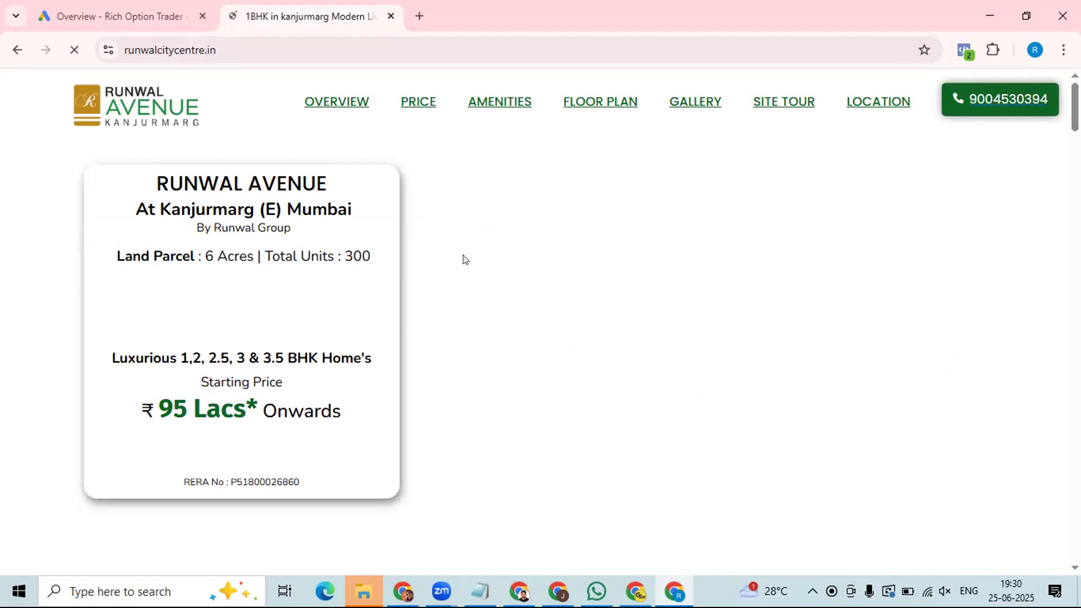
{"action": "scroll", "coordinate": [463, 259], "scroll_direction": "down", "scroll_amount": 7}
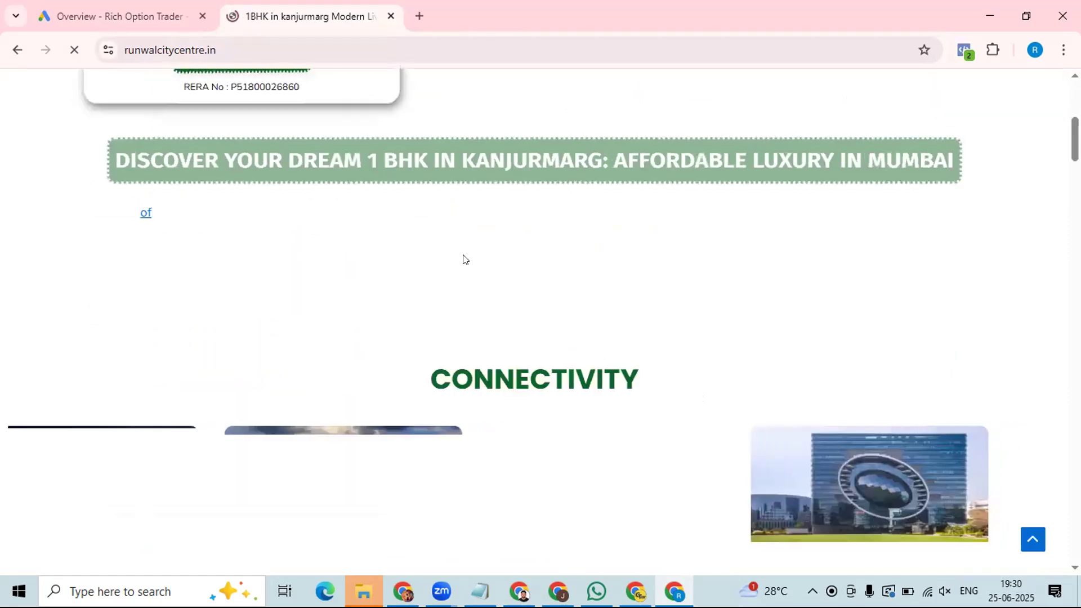
{"action": "scroll", "coordinate": [464, 259], "scroll_direction": "up", "scroll_amount": 7}
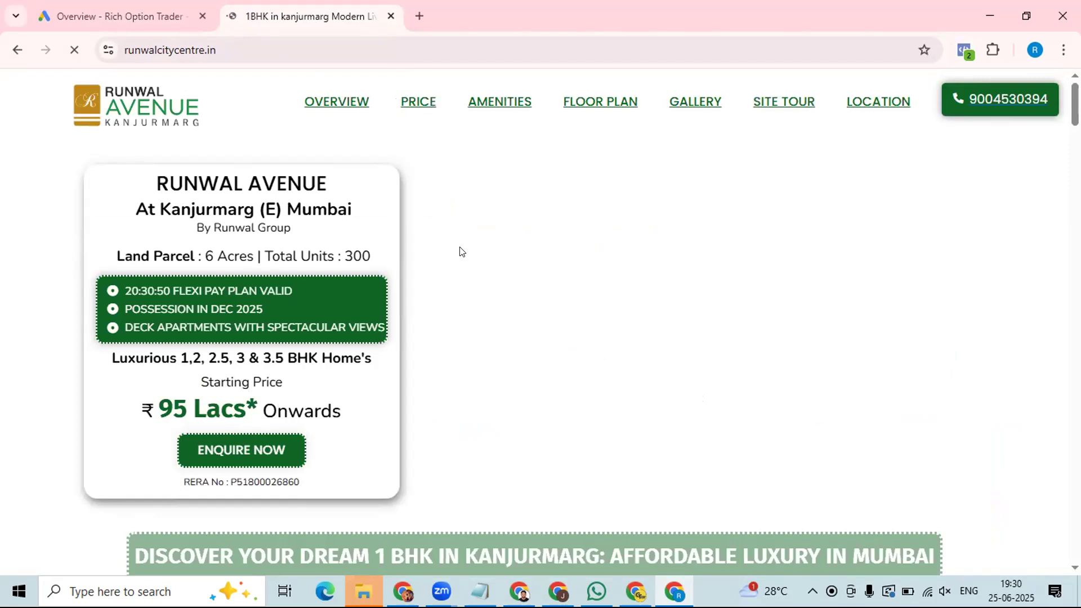
{"action": "scroll", "coordinate": [461, 249], "scroll_direction": "down", "scroll_amount": 8}
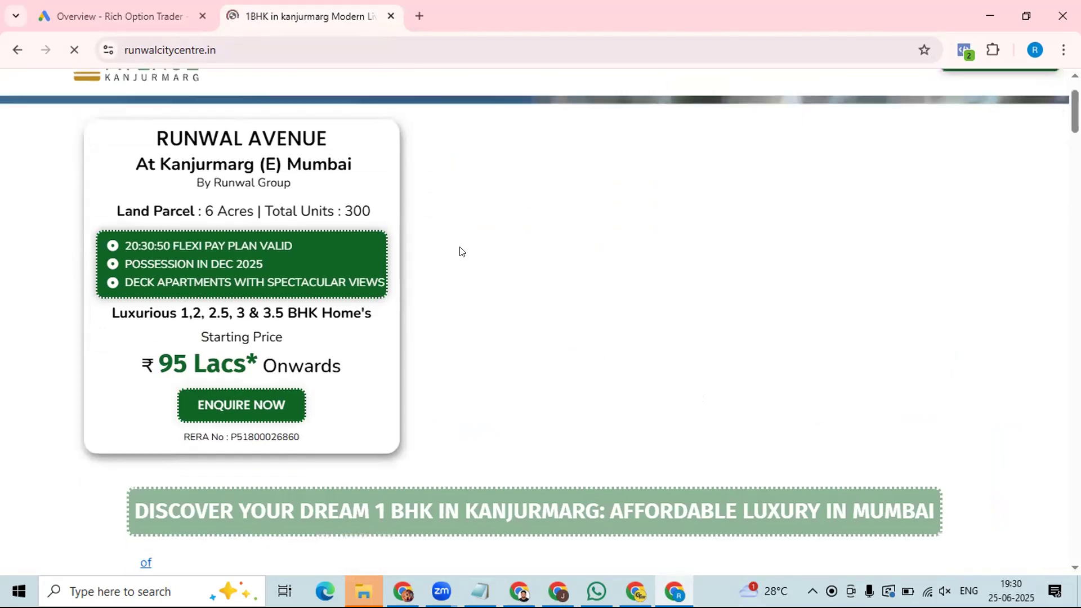
Step: Examine the Runwal Avenue page's connectivity, pricing, amenities, gallery, floor plan and developer sections, ending at the enquiry card
{"action": "scroll", "coordinate": [460, 248], "scroll_direction": "down", "scroll_amount": 12}
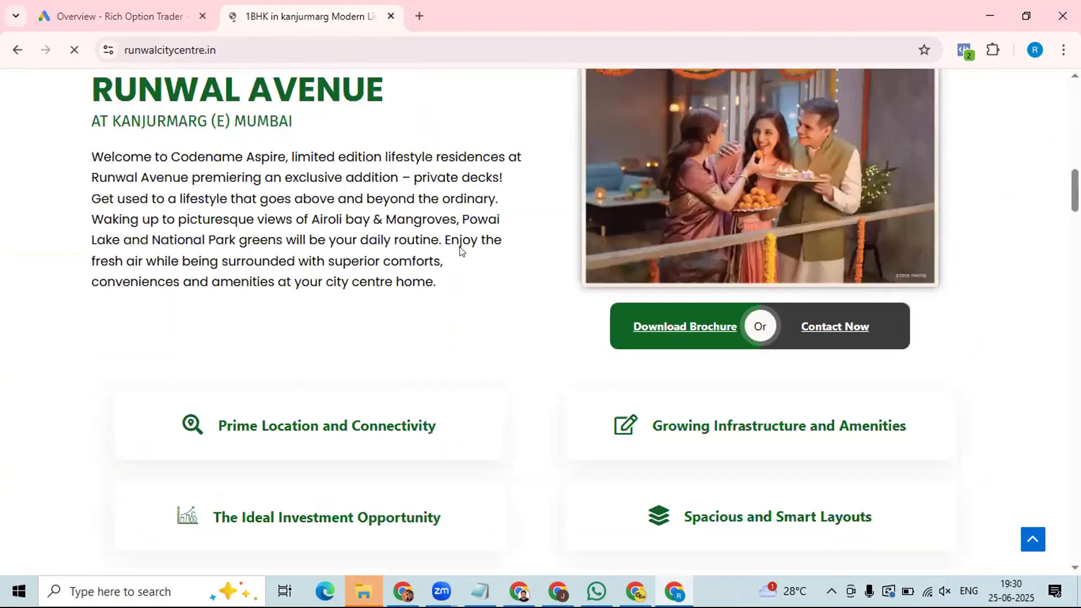
{"action": "scroll", "coordinate": [460, 252], "scroll_direction": "down", "scroll_amount": 12}
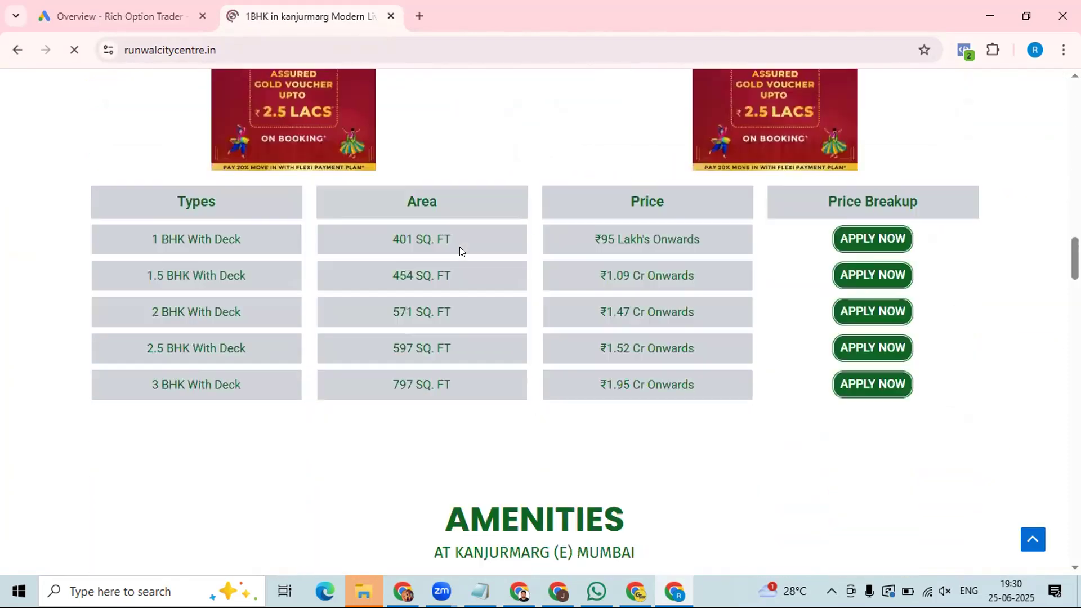
{"action": "scroll", "coordinate": [460, 251], "scroll_direction": "down", "scroll_amount": 15}
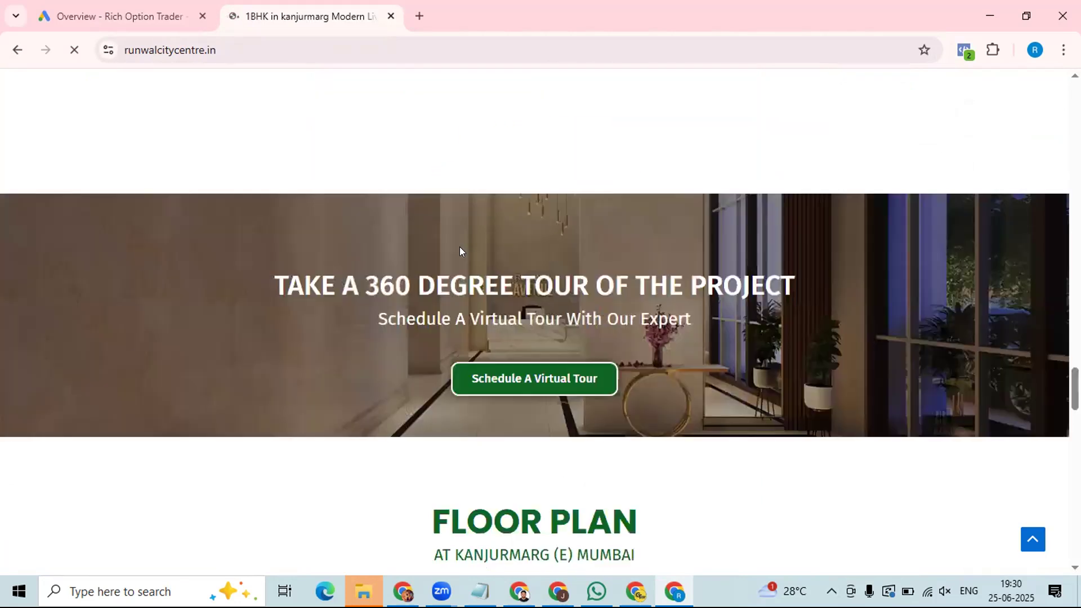
{"action": "scroll", "coordinate": [460, 251], "scroll_direction": "down", "scroll_amount": 15}
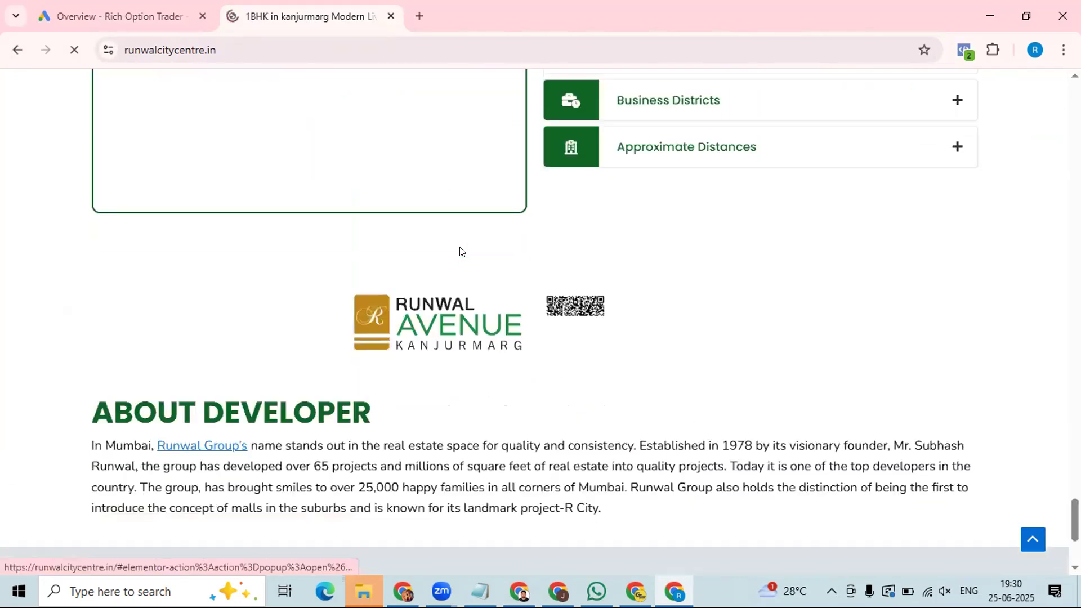
{"action": "scroll", "coordinate": [459, 251], "scroll_direction": "up", "scroll_amount": 15}
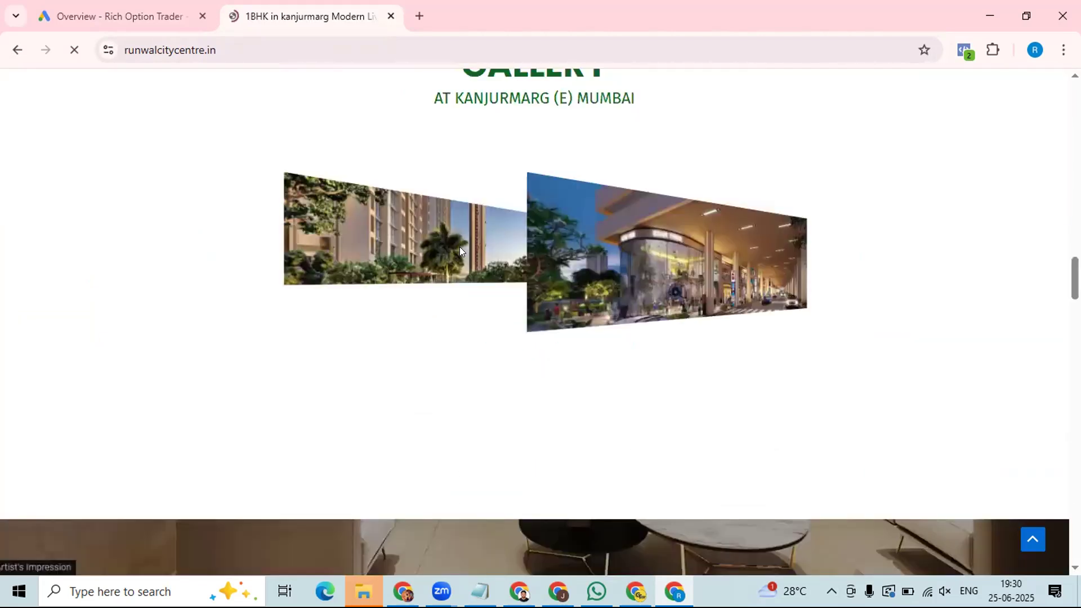
{"action": "scroll", "coordinate": [459, 247], "scroll_direction": "up", "scroll_amount": 15}
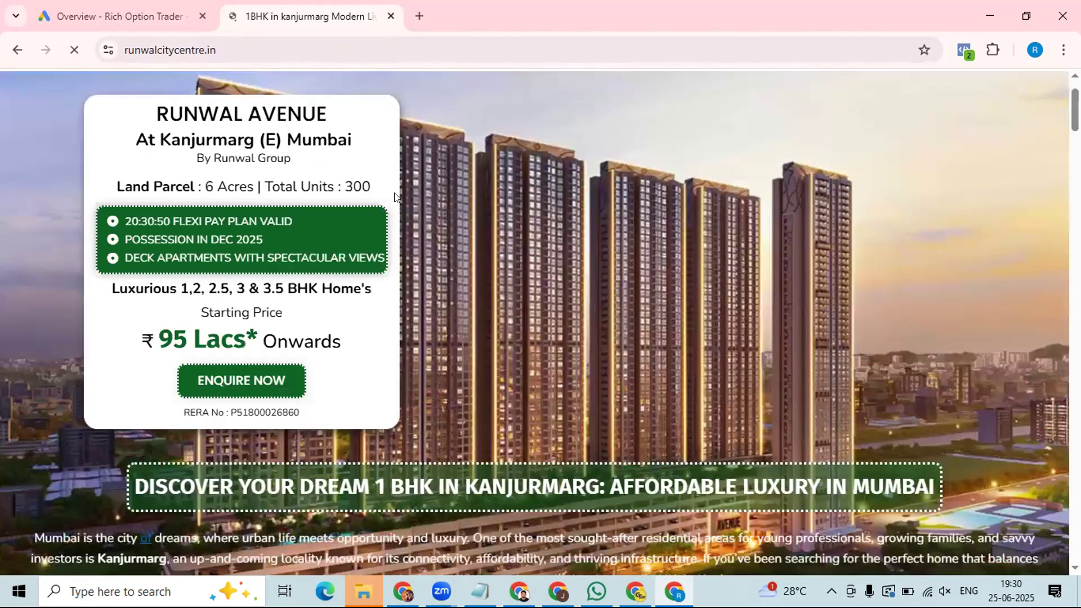
{"action": "scroll", "coordinate": [494, 231], "scroll_direction": "up", "scroll_amount": 2}
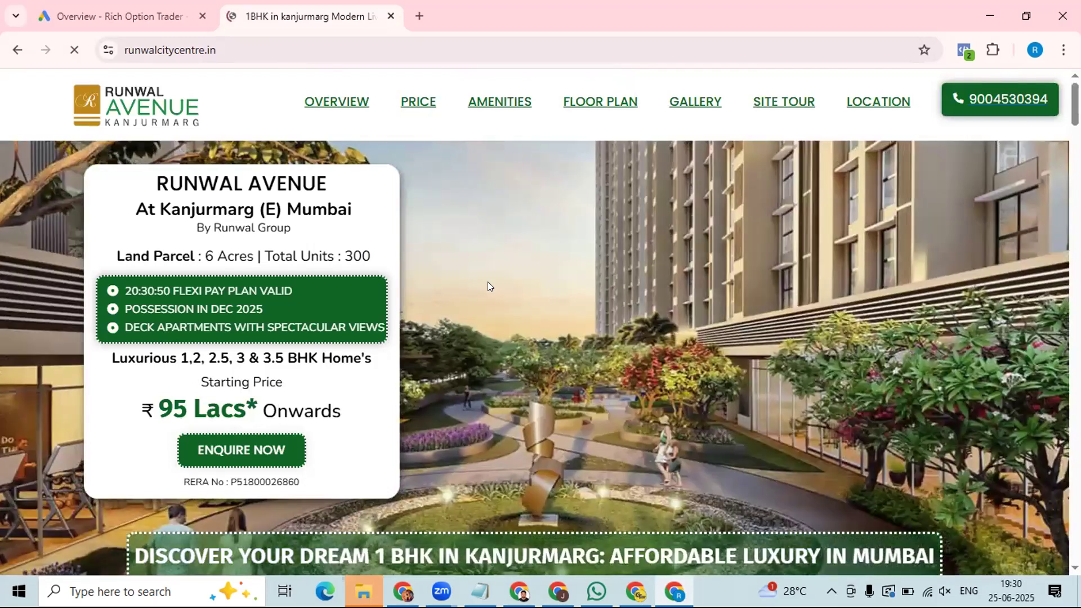
{"action": "scroll", "coordinate": [487, 286], "scroll_direction": "down", "scroll_amount": 3}
{"action": "scroll", "coordinate": [488, 279], "scroll_direction": "down", "scroll_amount": 4}
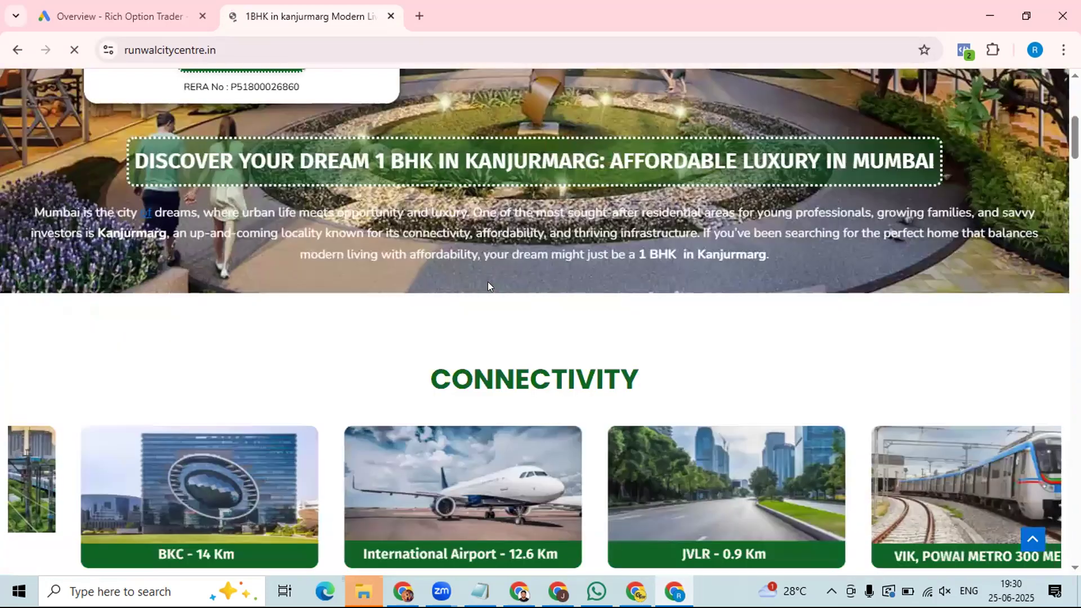
{"action": "scroll", "coordinate": [488, 286], "scroll_direction": "down", "scroll_amount": 7}
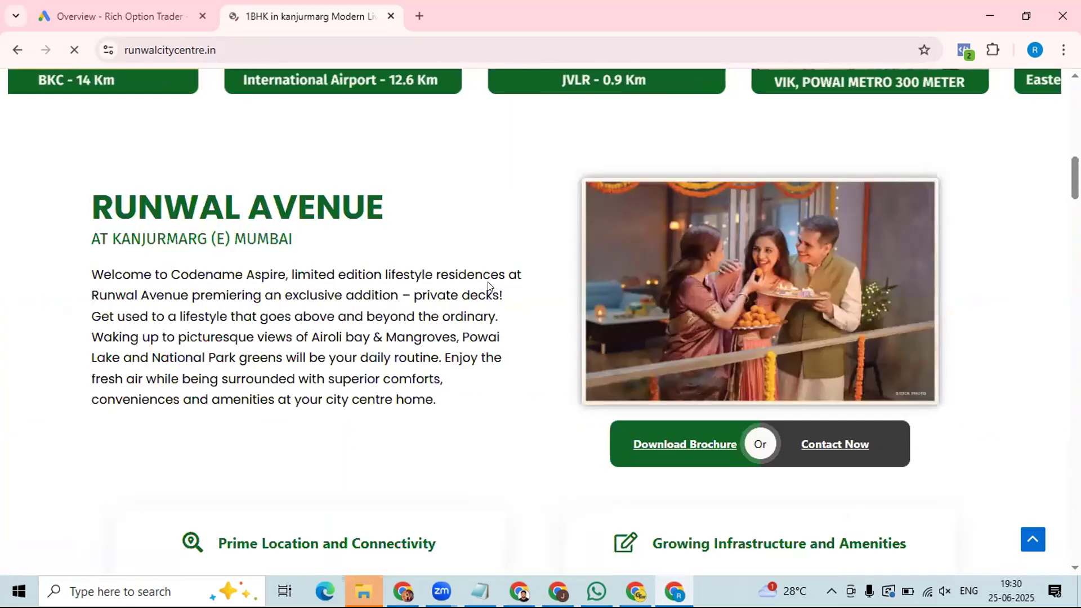
{"action": "scroll", "coordinate": [488, 286], "scroll_direction": "up", "scroll_amount": 5}
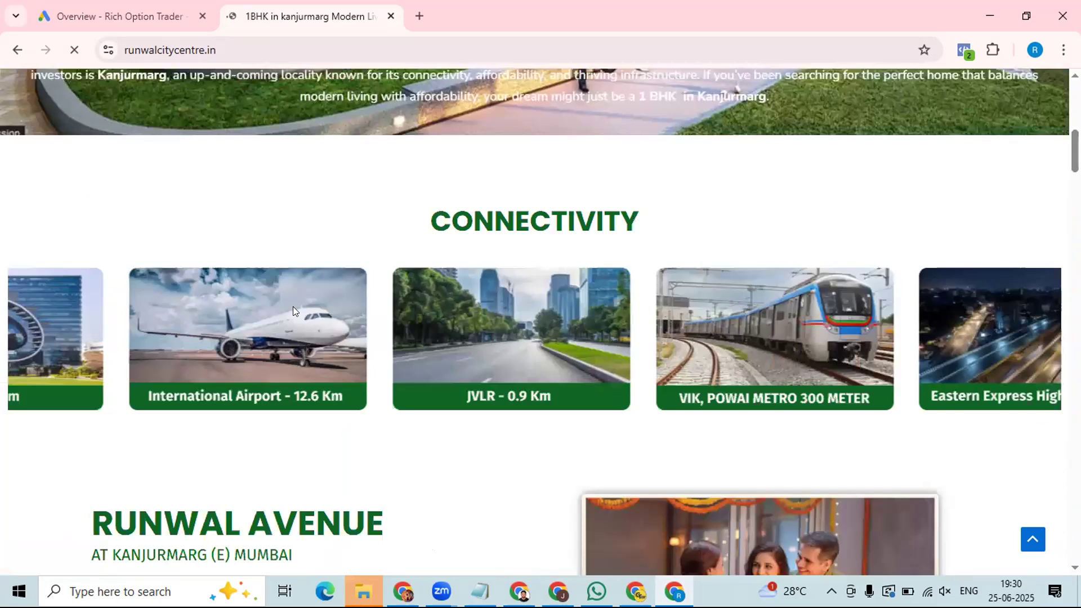
{"action": "scroll", "coordinate": [293, 306], "scroll_direction": "up", "scroll_amount": 7}
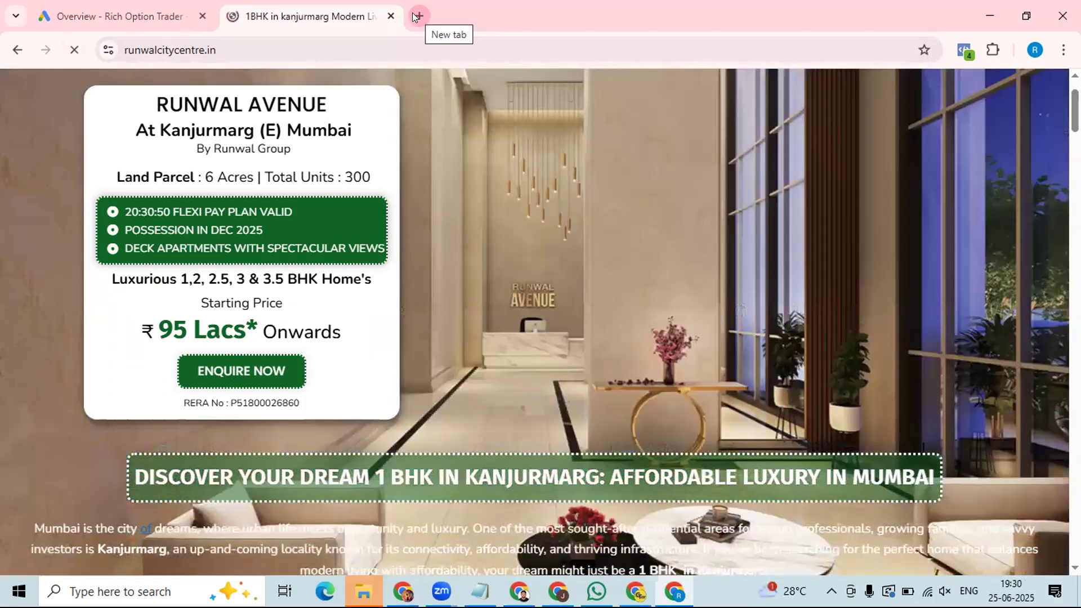
Step: Open tharwanistella.com in a new browser tab
{"action": "left_click", "coordinate": [415, 16]}
{"action": "type", "text": "g"}
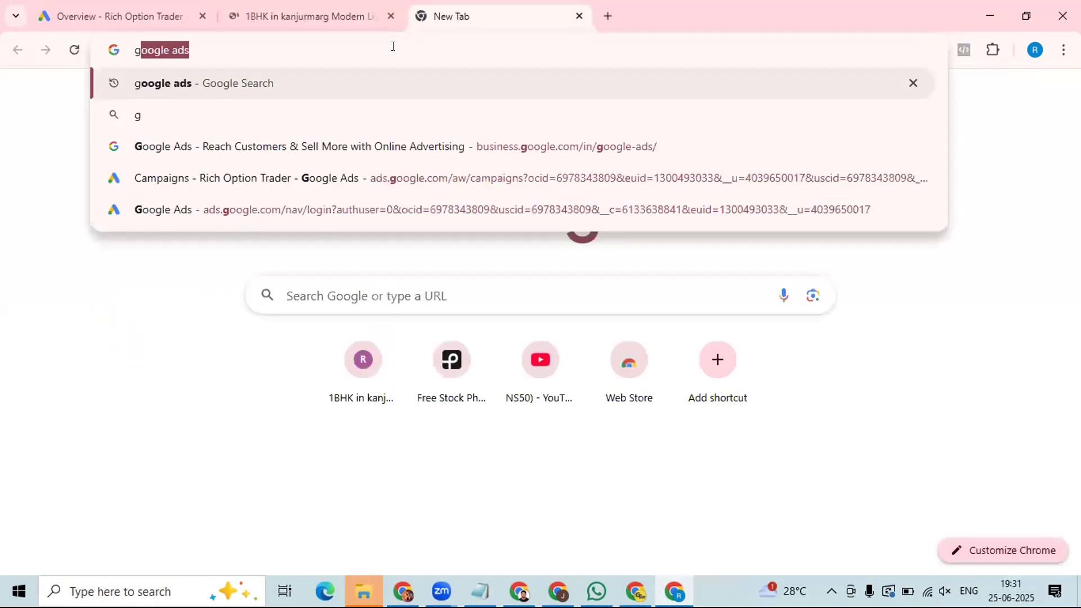
{"action": "type", "text": "rowtech"}
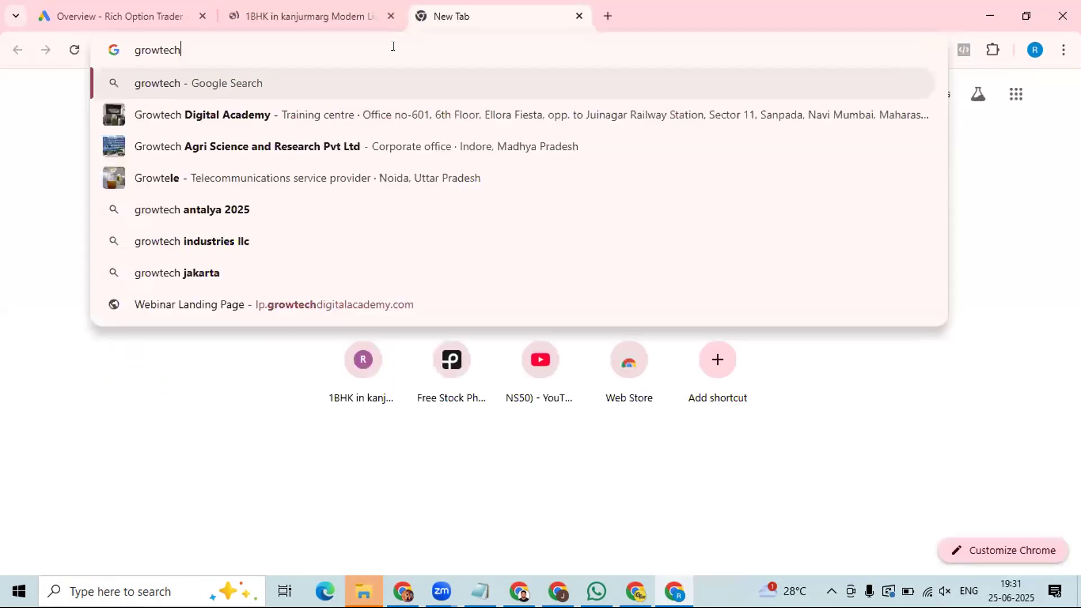
{"action": "key", "text": "Return"}
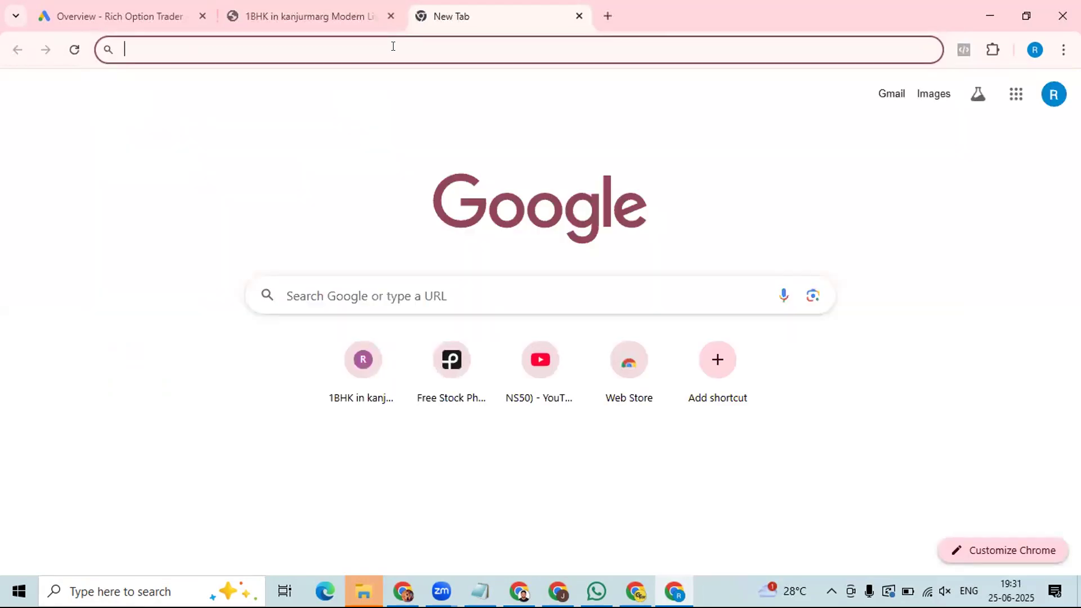
{"action": "type", "text": "th"}
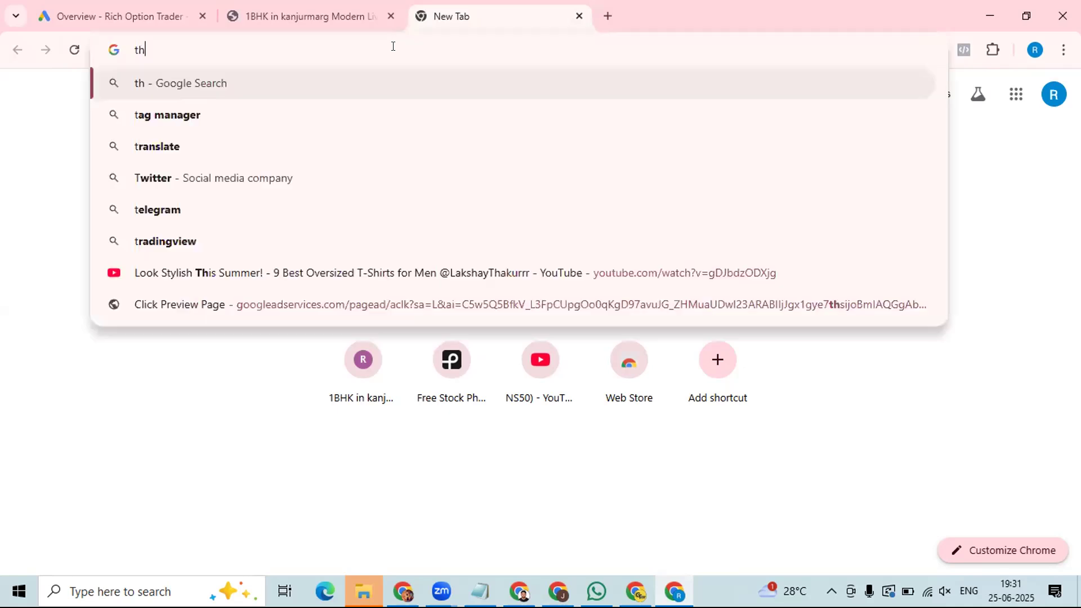
{"action": "type", "text": "arwan"}
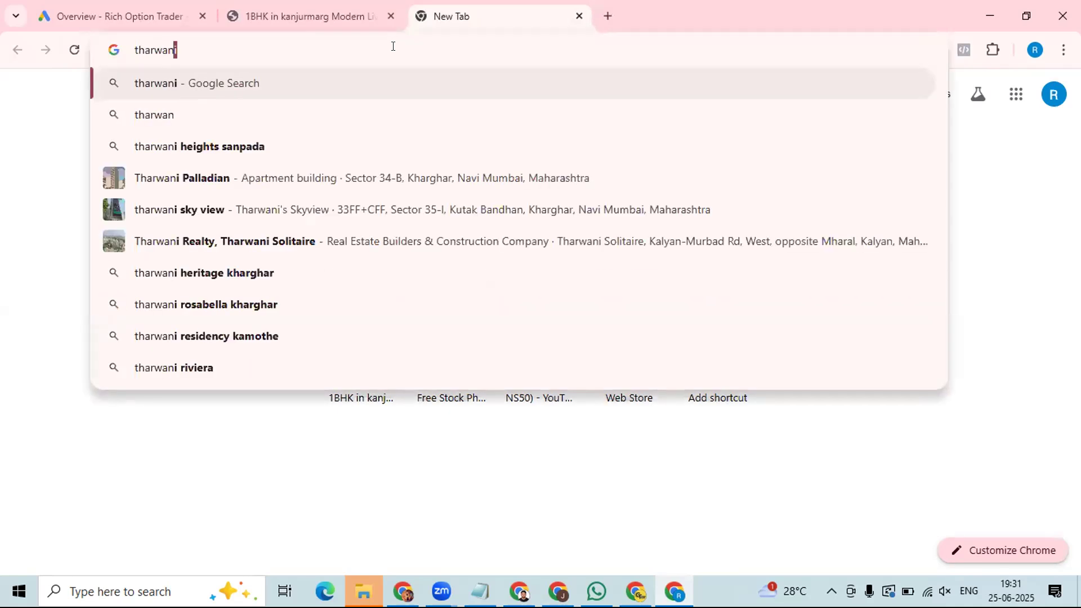
{"action": "type", "text": "istella"}
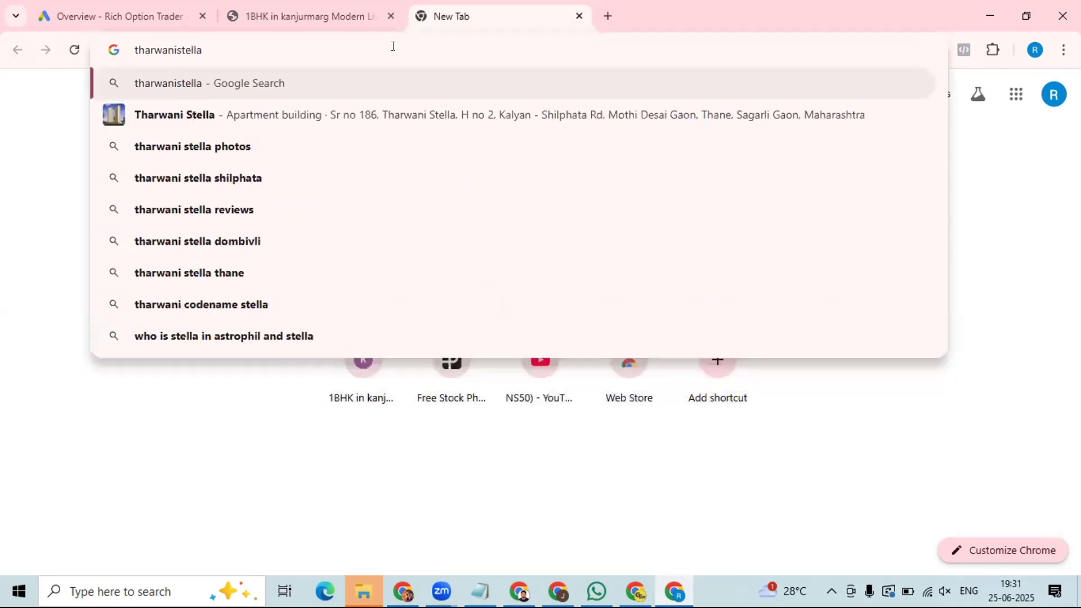
{"action": "type", "text": ".com"}
{"action": "key", "text": "Return"}
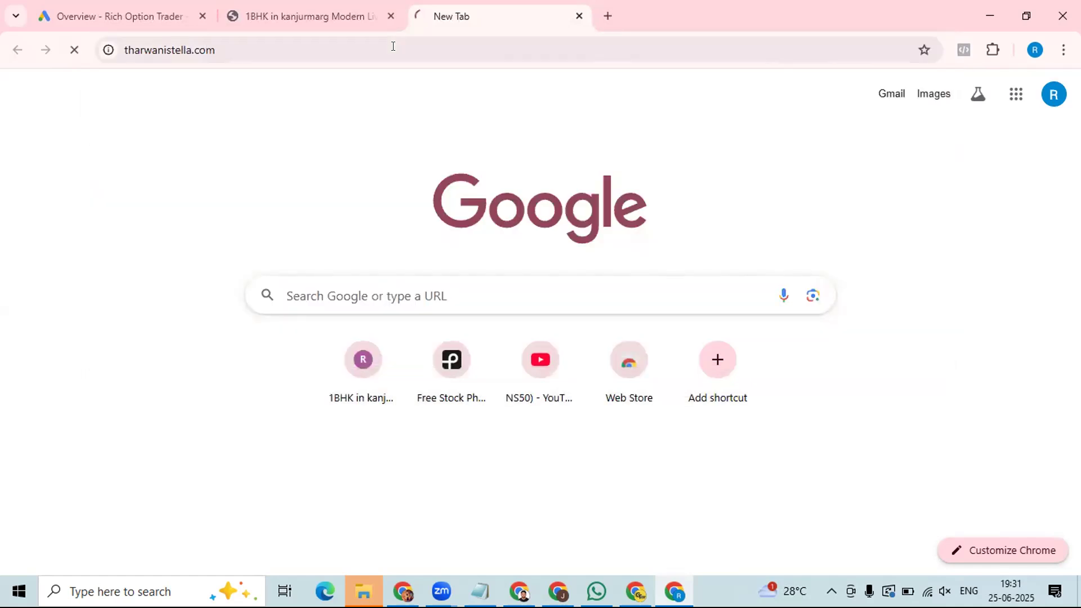
Step: Return to the Google Ads account, show the conversion goals summary and dismiss the introduction to conversion goals
{"action": "left_click", "coordinate": [84, 28]}
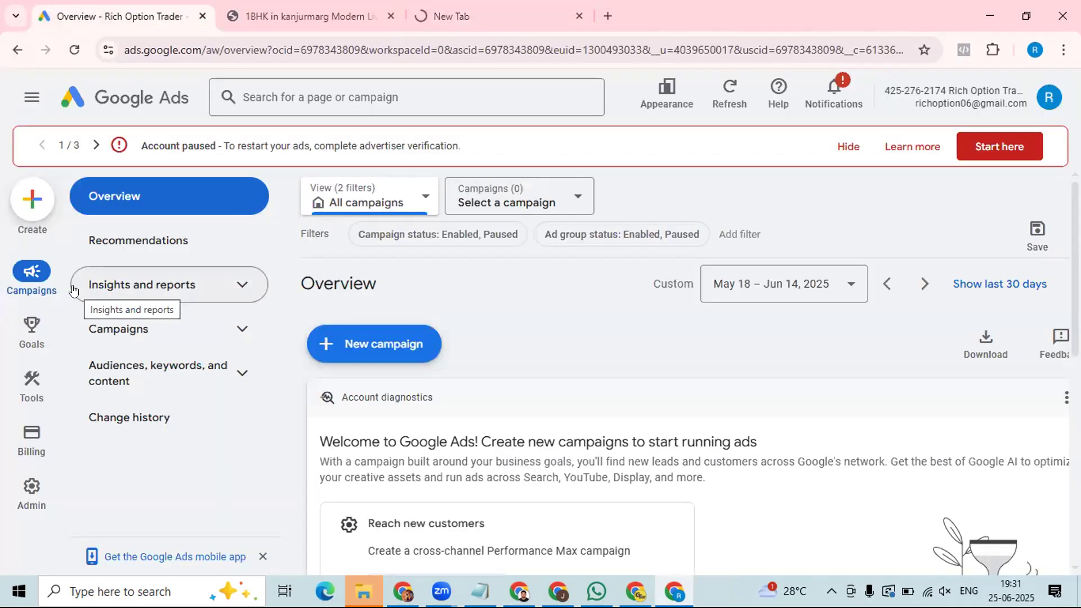
{"action": "mouse_move", "coordinate": [18, 337]}
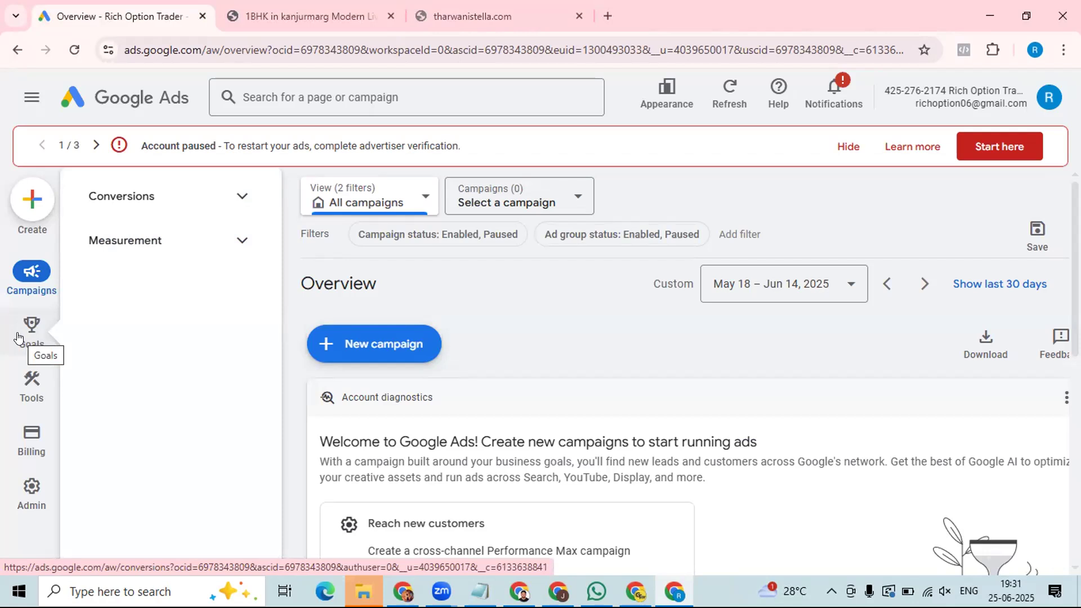
{"action": "left_click", "coordinate": [131, 210]}
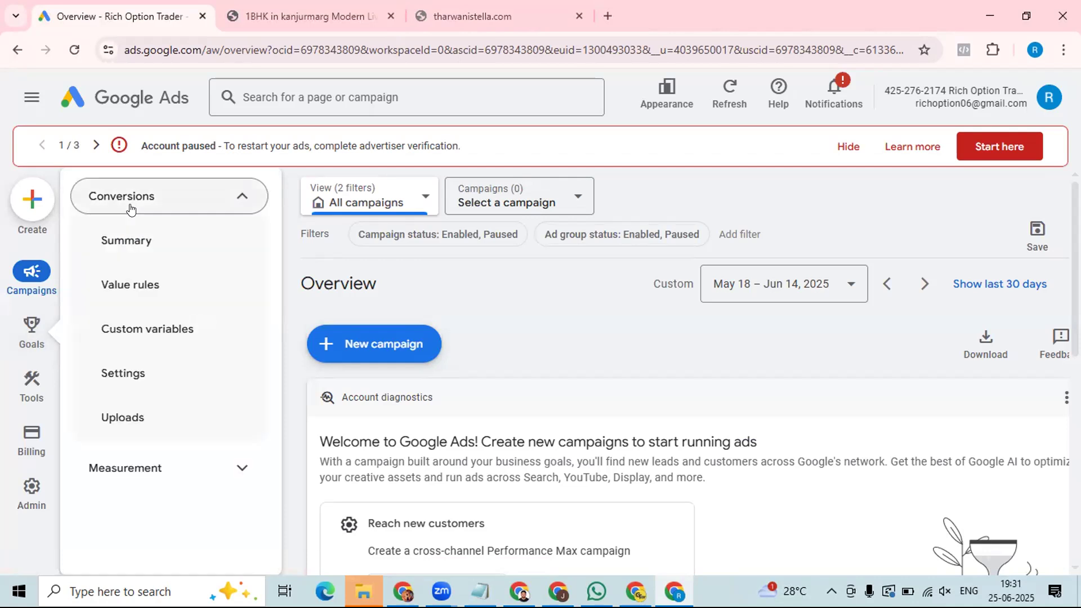
{"action": "left_click", "coordinate": [125, 239]}
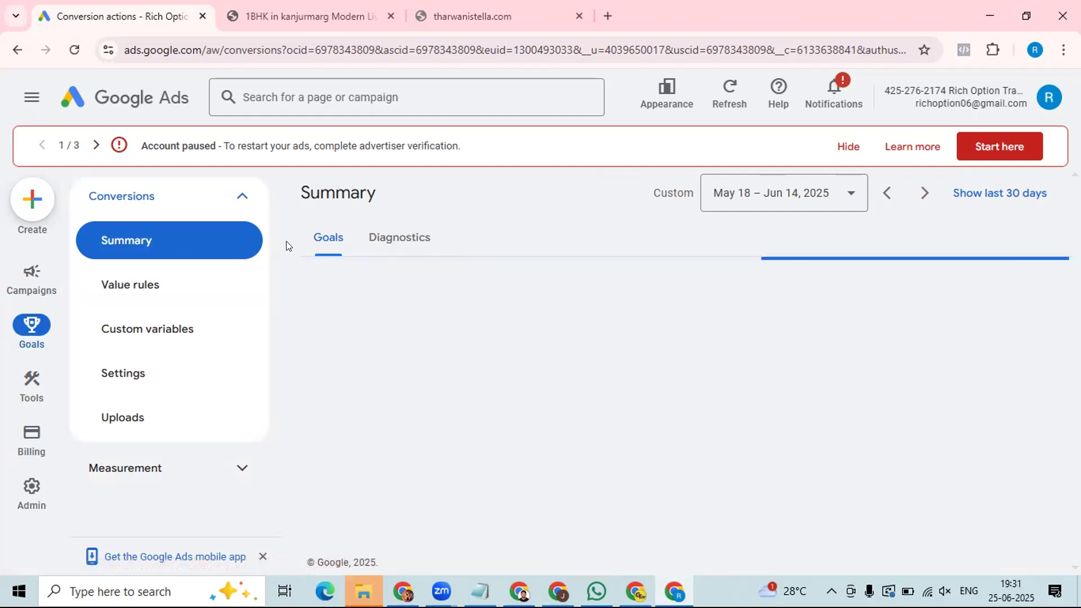
{"action": "scroll", "coordinate": [286, 245], "scroll_direction": "down", "scroll_amount": 2}
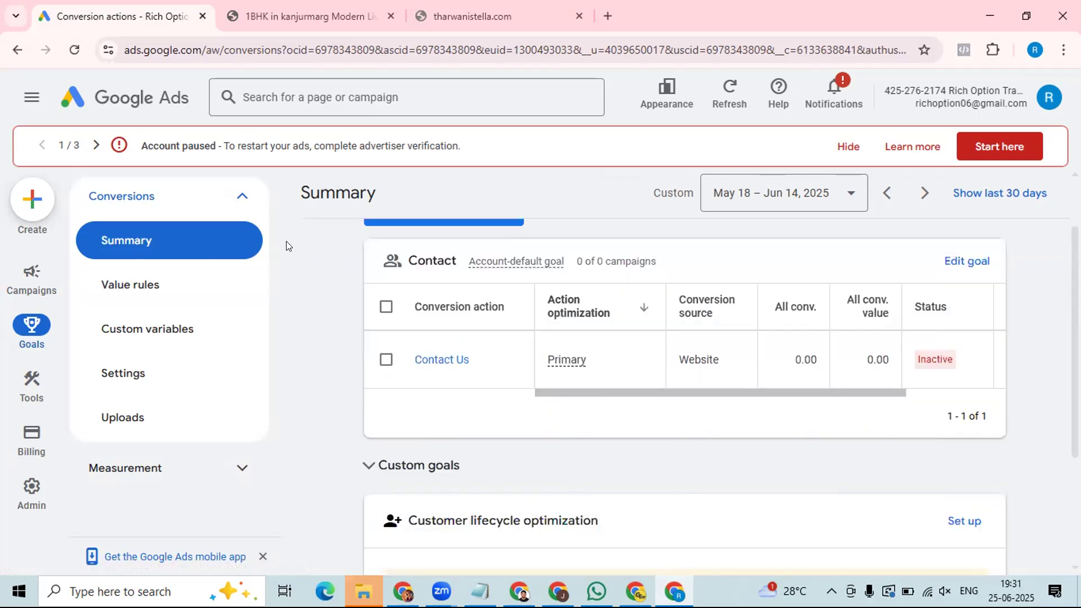
{"action": "scroll", "coordinate": [286, 246], "scroll_direction": "up", "scroll_amount": 2}
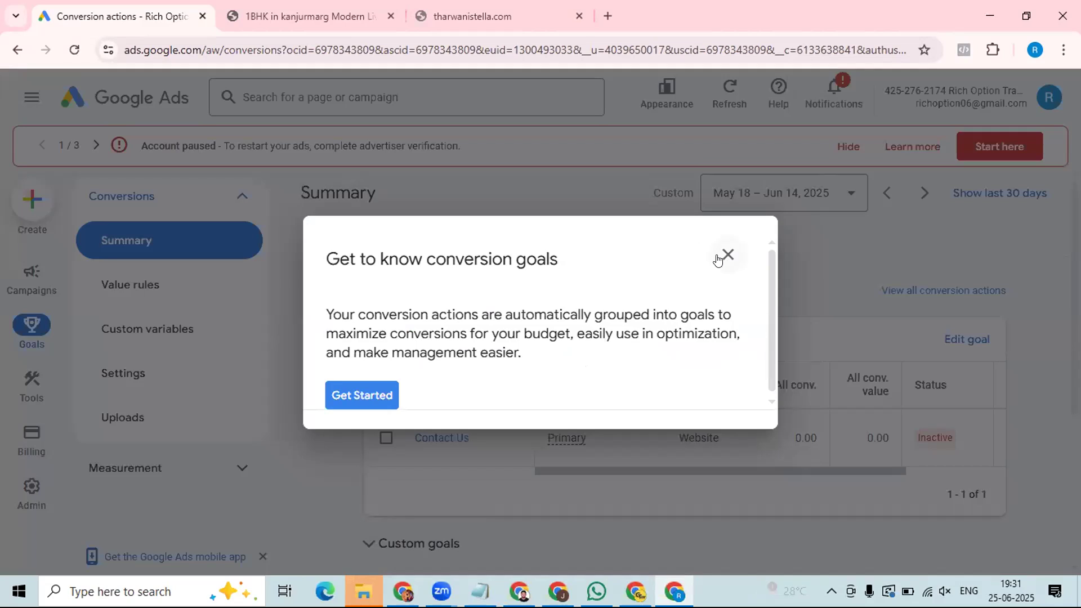
{"action": "left_click", "coordinate": [727, 255]}
{"action": "left_click", "coordinate": [604, 353]}
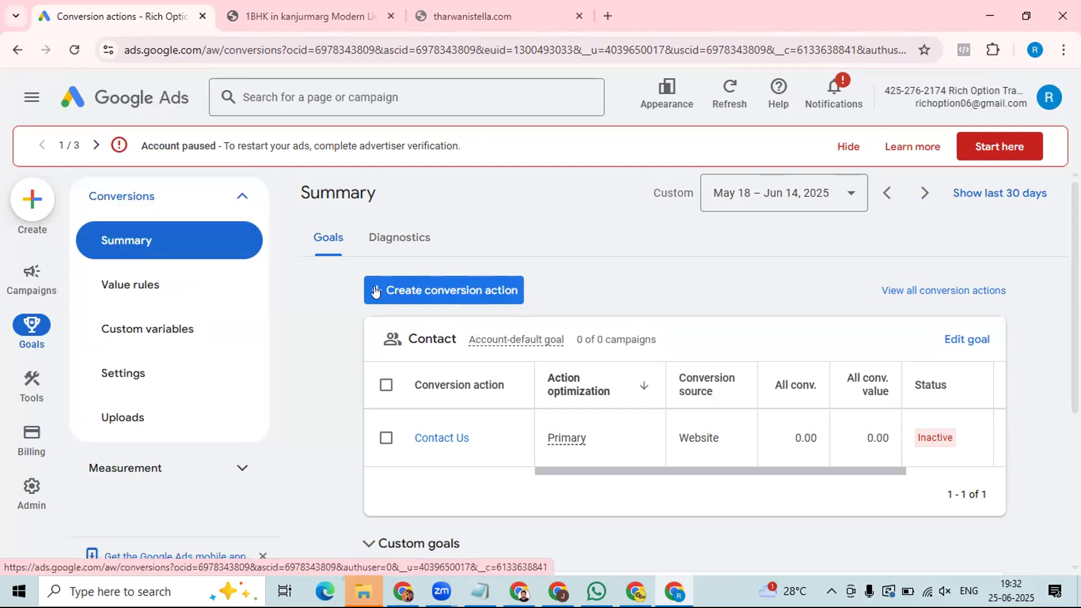
Step: Start a new conversion action and examine the website, app, phone call and offline options for measuring conversions
{"action": "left_click", "coordinate": [394, 290]}
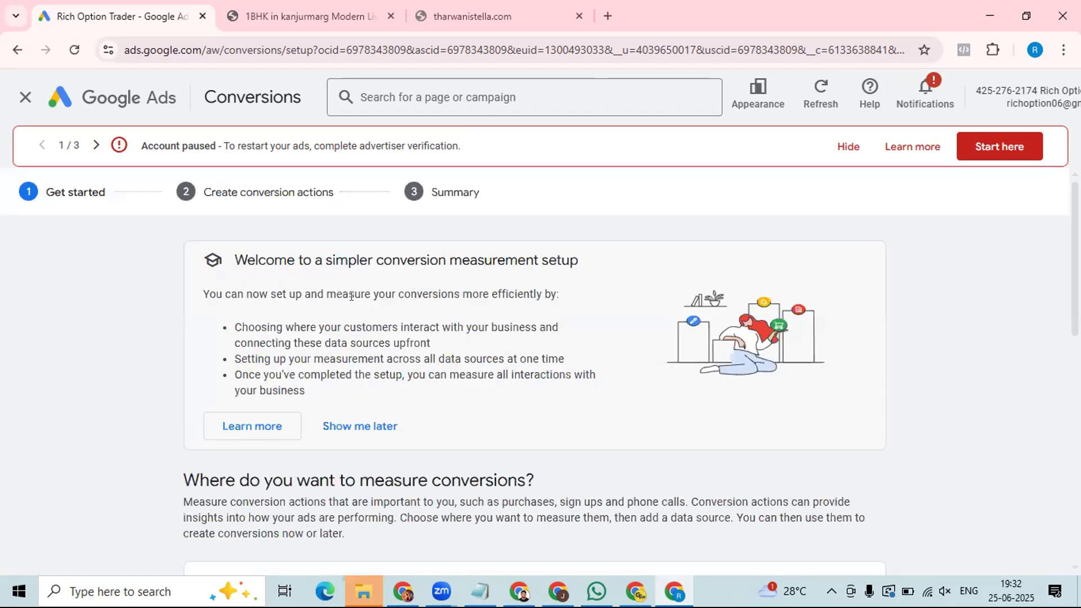
{"action": "scroll", "coordinate": [352, 296], "scroll_direction": "down", "scroll_amount": 1}
{"action": "scroll", "coordinate": [340, 274], "scroll_direction": "up", "scroll_amount": 1}
{"action": "scroll", "coordinate": [592, 286], "scroll_direction": "down", "scroll_amount": 1}
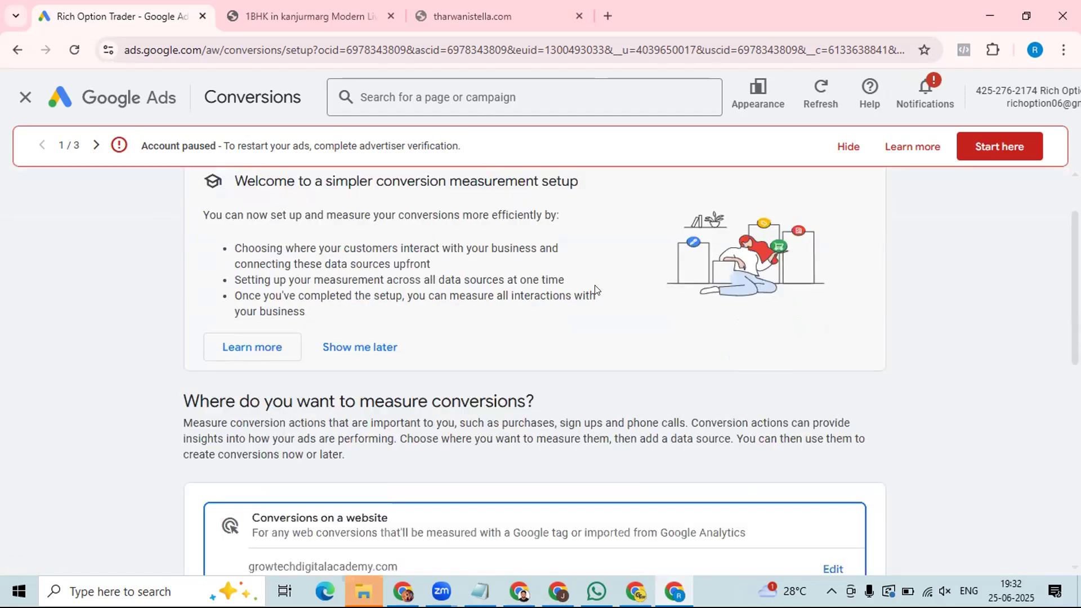
{"action": "scroll", "coordinate": [592, 285], "scroll_direction": "down", "scroll_amount": 2}
{"action": "scroll", "coordinate": [592, 285], "scroll_direction": "down", "scroll_amount": 2}
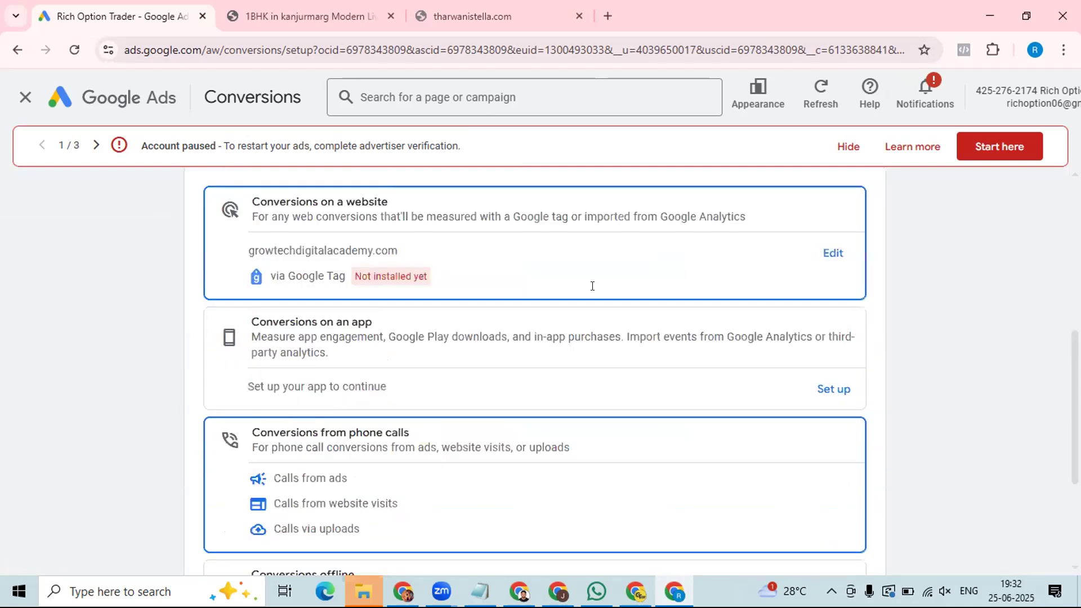
{"action": "scroll", "coordinate": [318, 315], "scroll_direction": "up", "scroll_amount": 1}
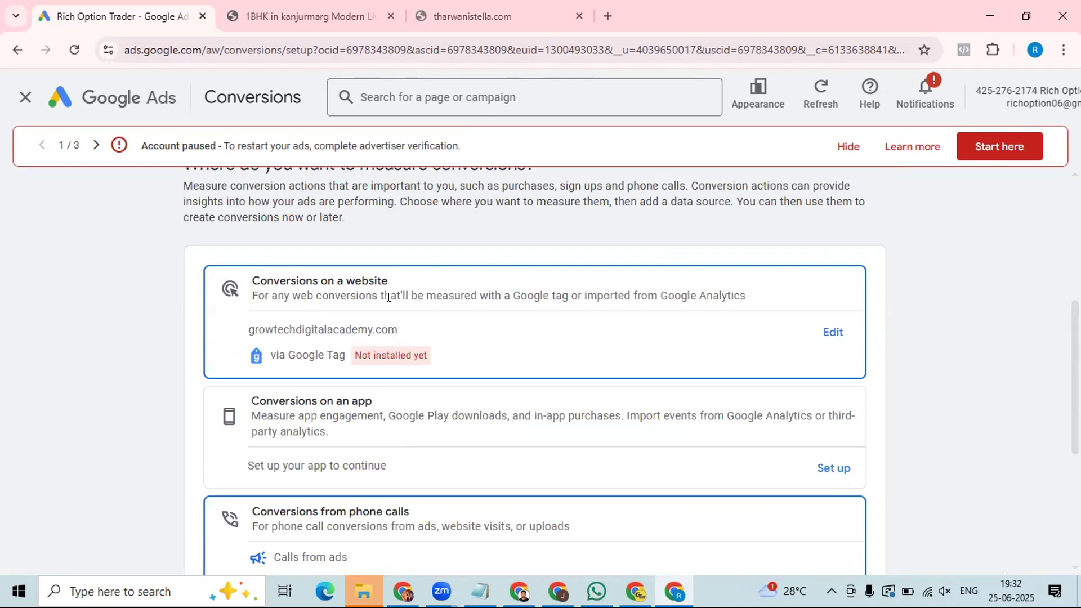
{"action": "scroll", "coordinate": [389, 298], "scroll_direction": "down", "scroll_amount": 4}
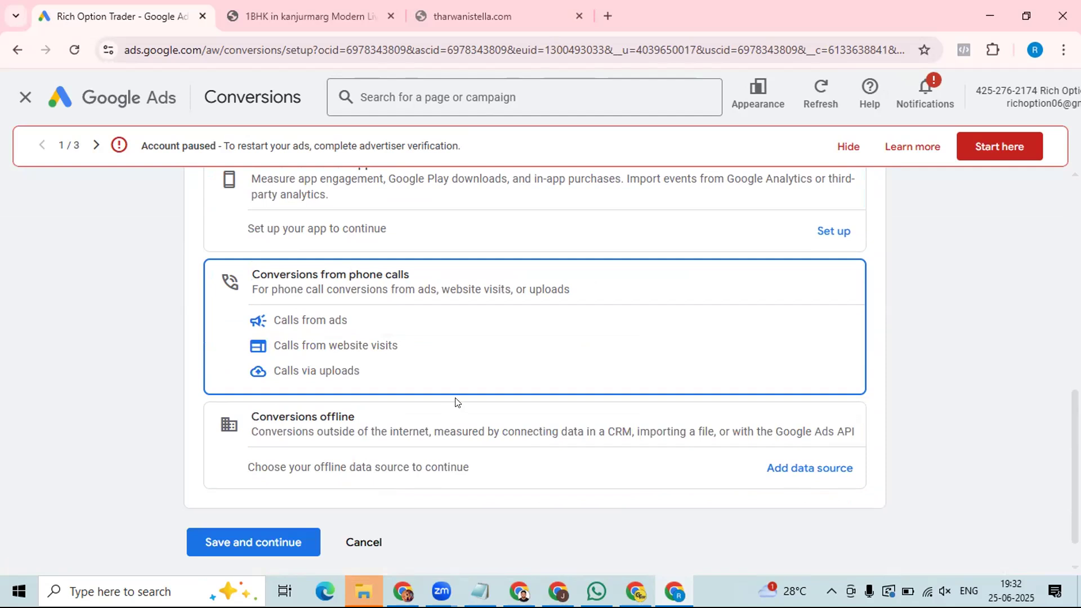
{"action": "scroll", "coordinate": [456, 402], "scroll_direction": "up", "scroll_amount": 3}
{"action": "scroll", "coordinate": [456, 402], "scroll_direction": "up", "scroll_amount": 2}
{"action": "scroll", "coordinate": [457, 383], "scroll_direction": "down", "scroll_amount": 1}
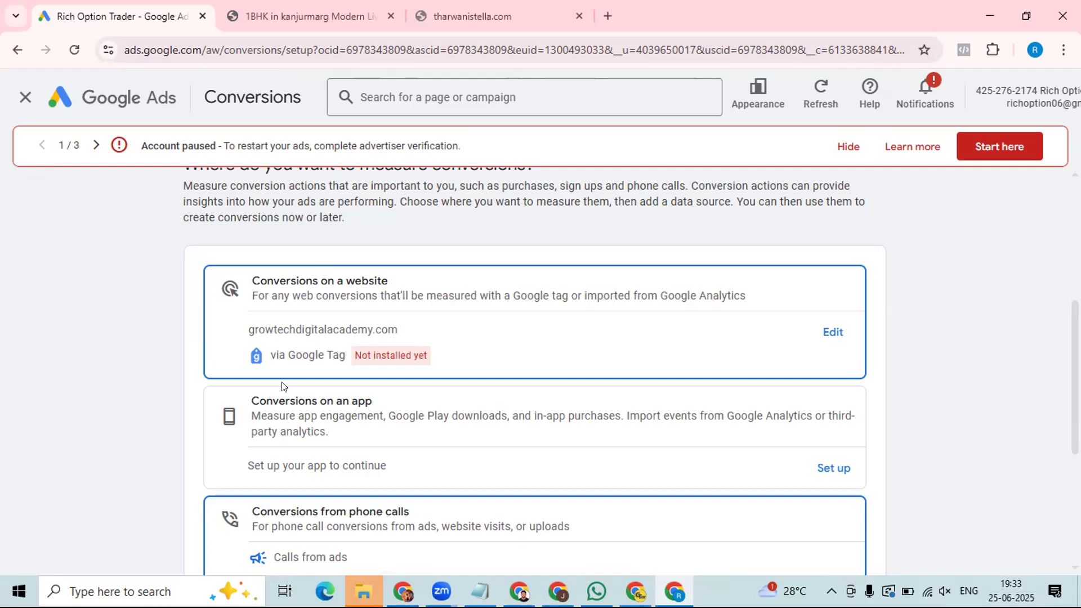
{"action": "scroll", "coordinate": [177, 310], "scroll_direction": "up", "scroll_amount": 5}
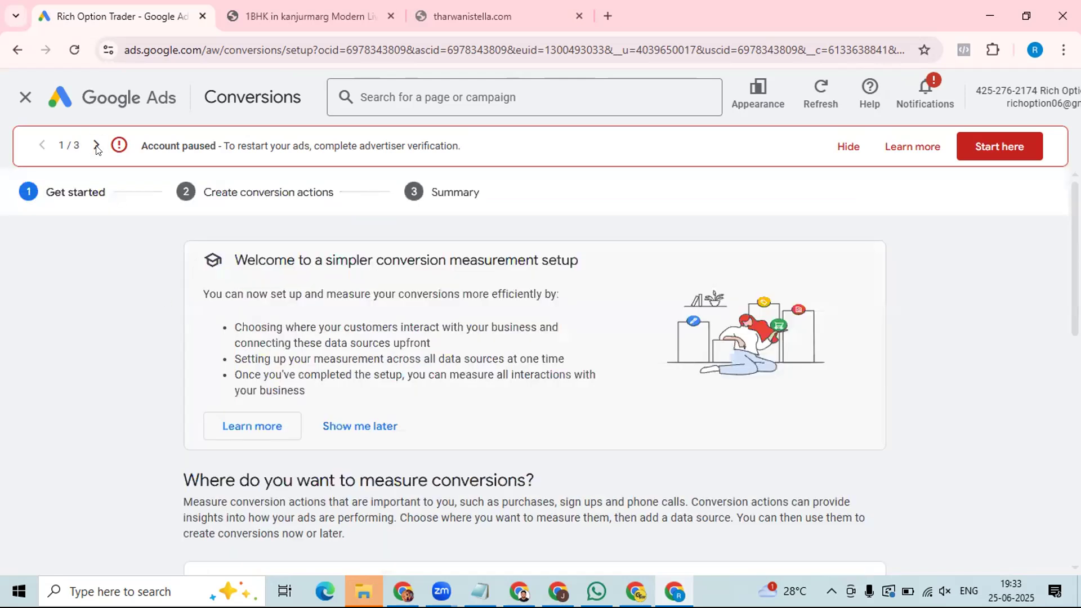
Step: Leave the conversion setup for the account overview and start creating a new campaign
{"action": "left_click", "coordinate": [119, 97]}
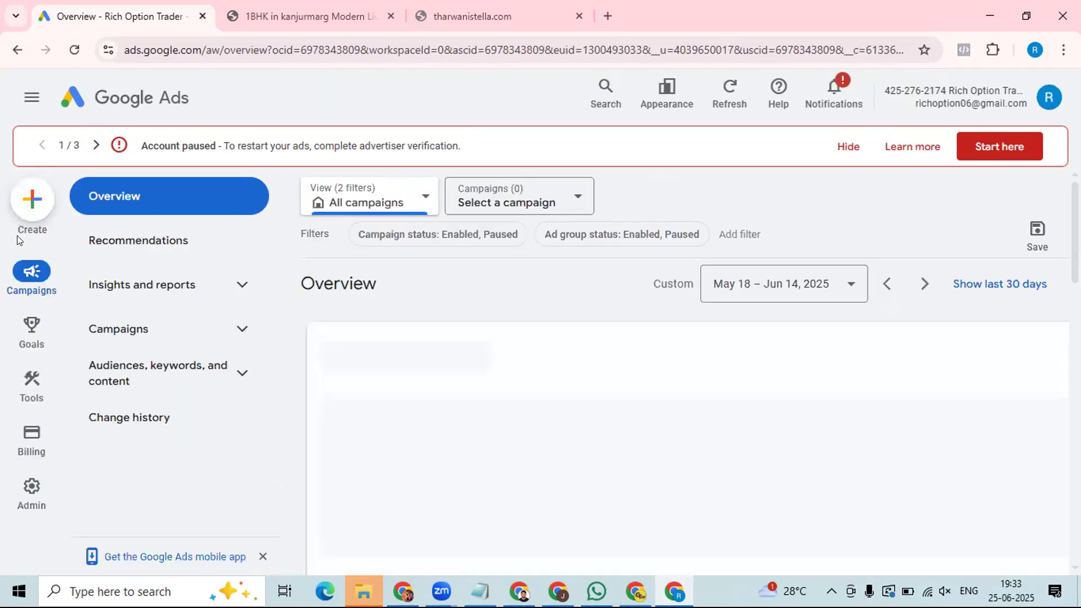
{"action": "left_click", "coordinate": [32, 199]}
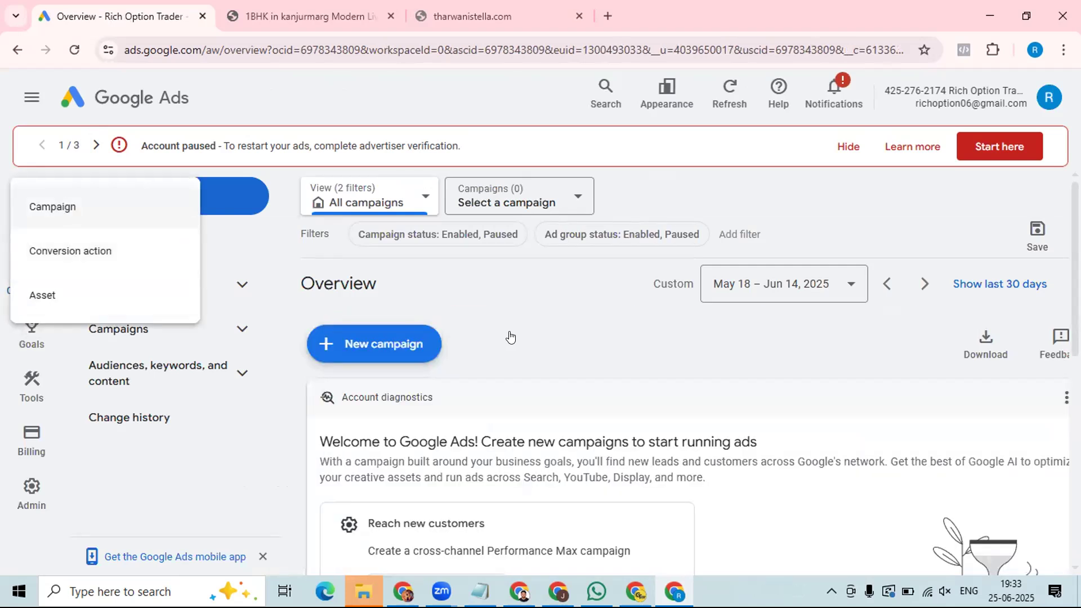
{"action": "left_click", "coordinate": [73, 210]}
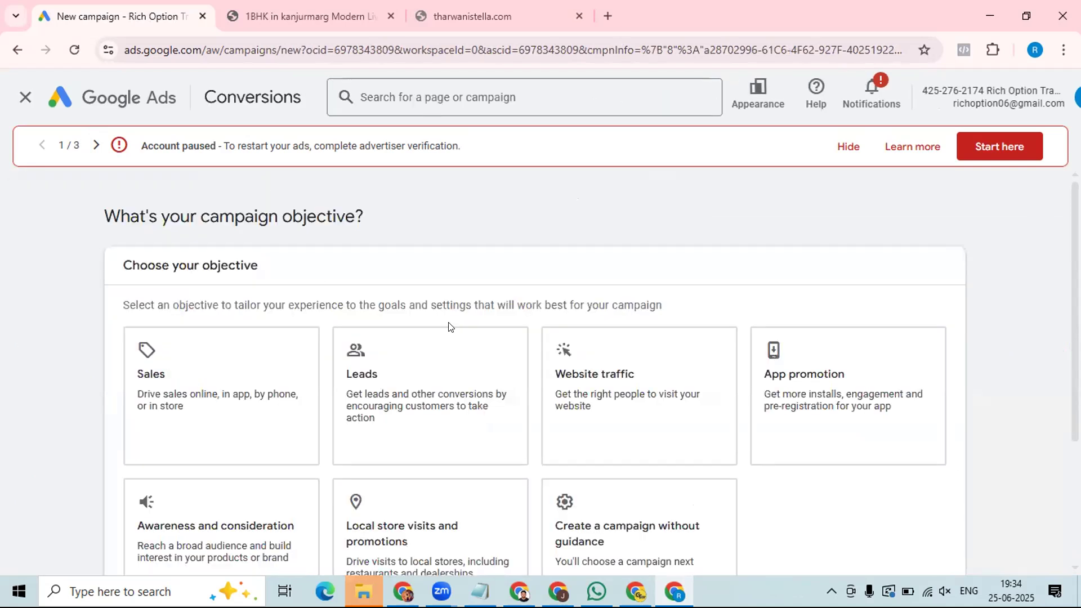
Step: Choose Leads as the campaign objective and proceed with the account-default Contacts conversion goal
{"action": "scroll", "coordinate": [448, 340], "scroll_direction": "down", "scroll_amount": 1}
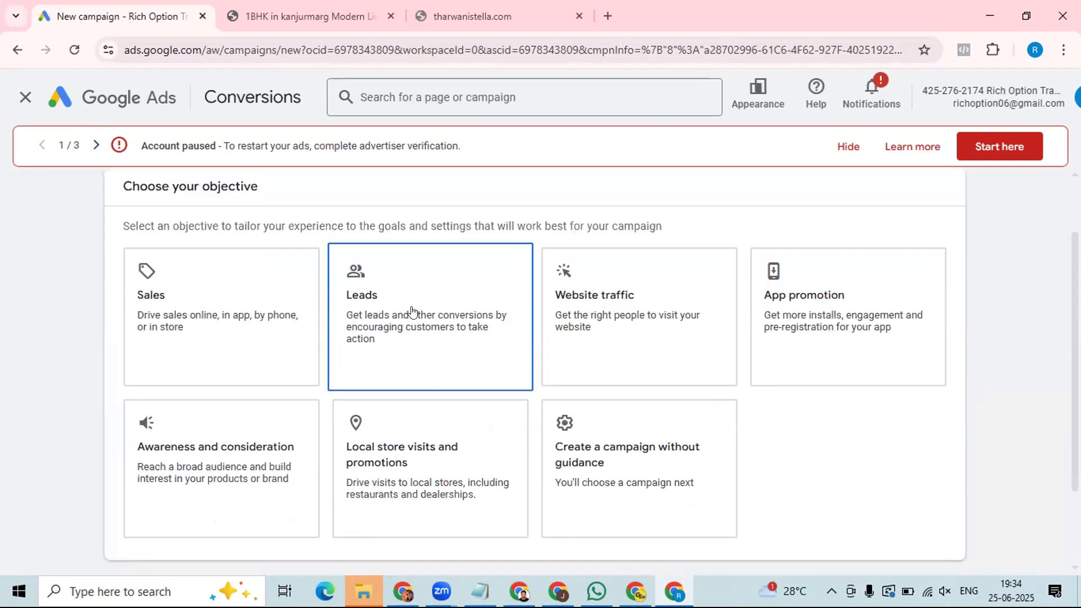
{"action": "left_click", "coordinate": [437, 297]}
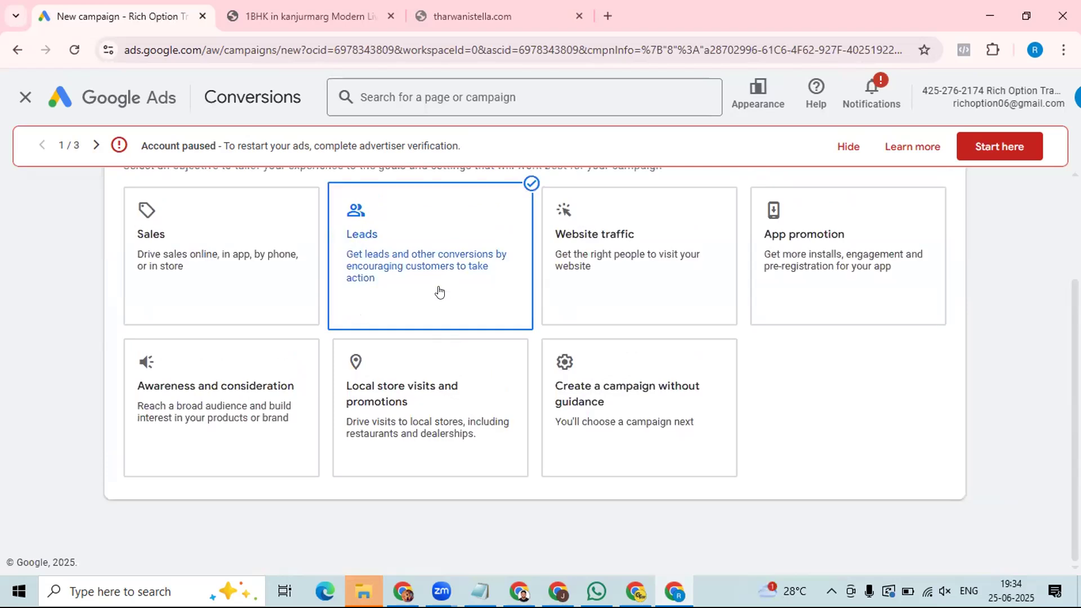
{"action": "scroll", "coordinate": [440, 290], "scroll_direction": "down", "scroll_amount": 3}
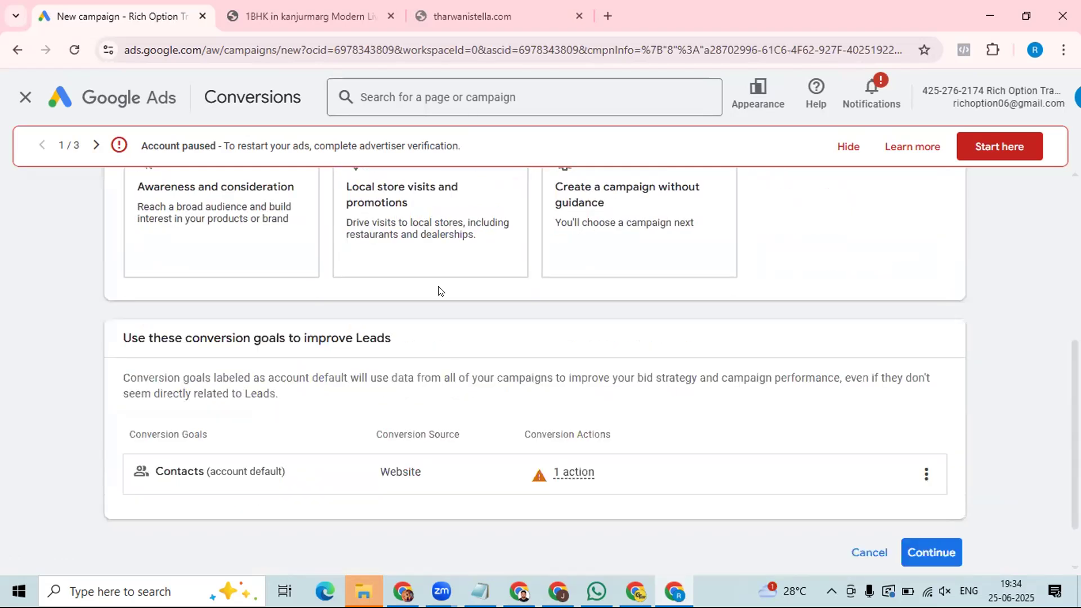
{"action": "scroll", "coordinate": [450, 366], "scroll_direction": "down", "scroll_amount": 1}
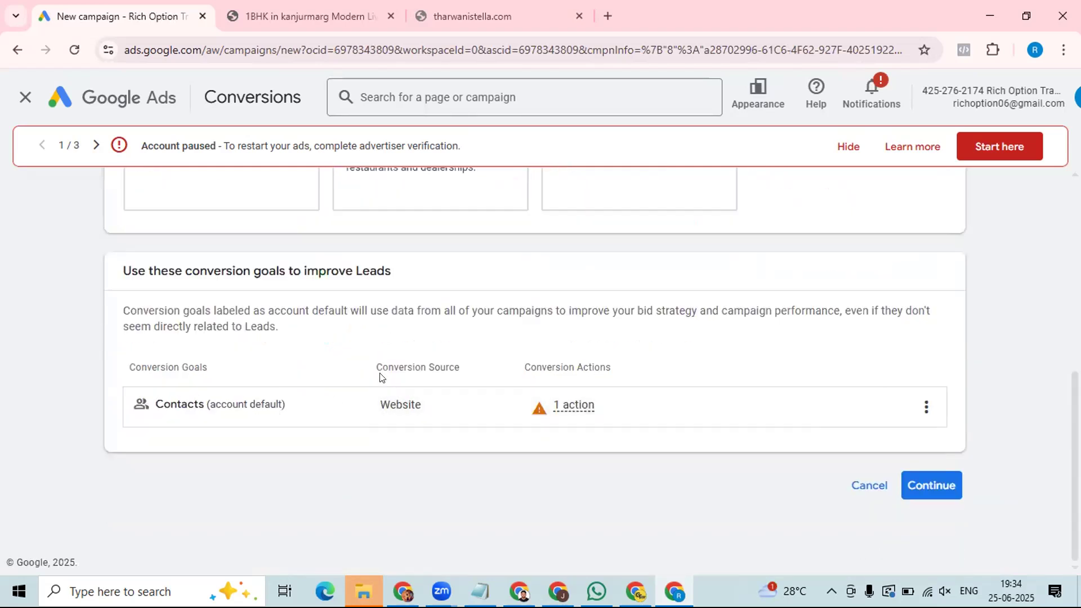
{"action": "left_click_drag", "start_coordinate": [374, 370], "coordinate": [489, 380]}
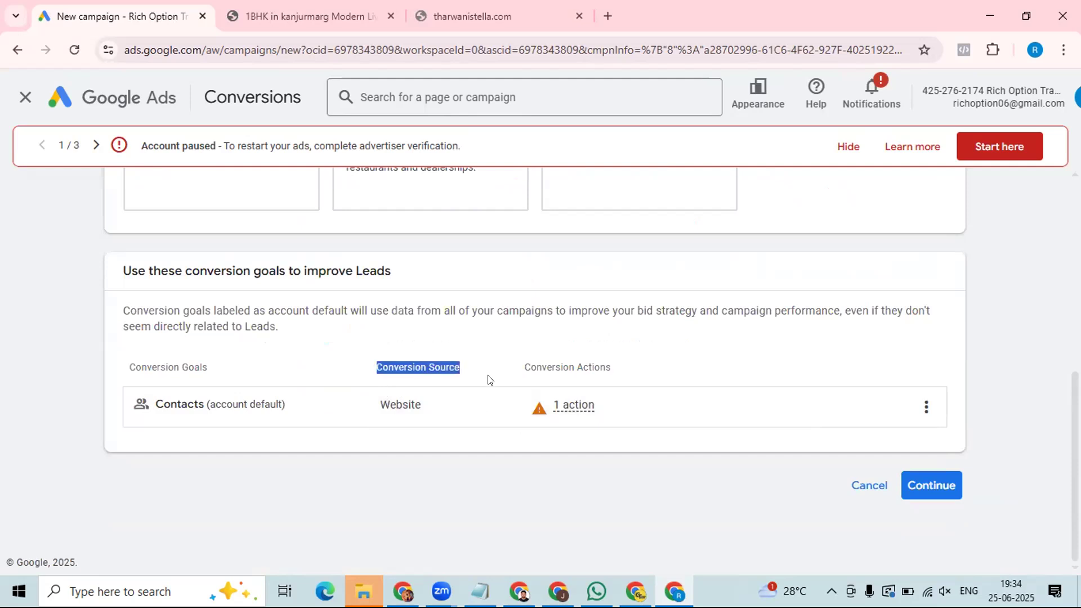
{"action": "left_click", "coordinate": [489, 379]}
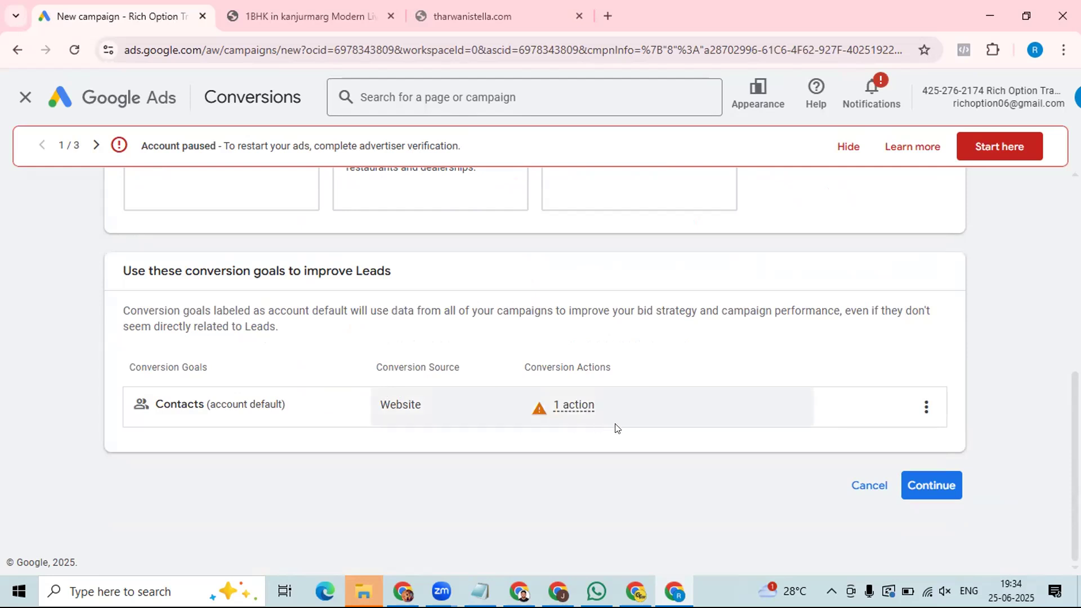
{"action": "mouse_move", "coordinate": [566, 406]}
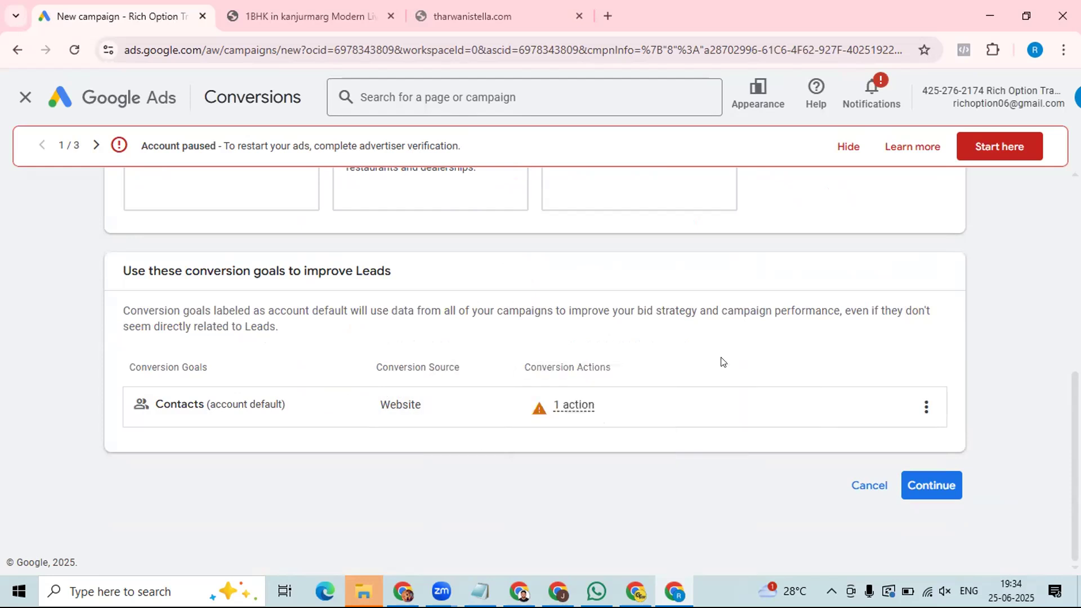
{"action": "left_click", "coordinate": [931, 485]}
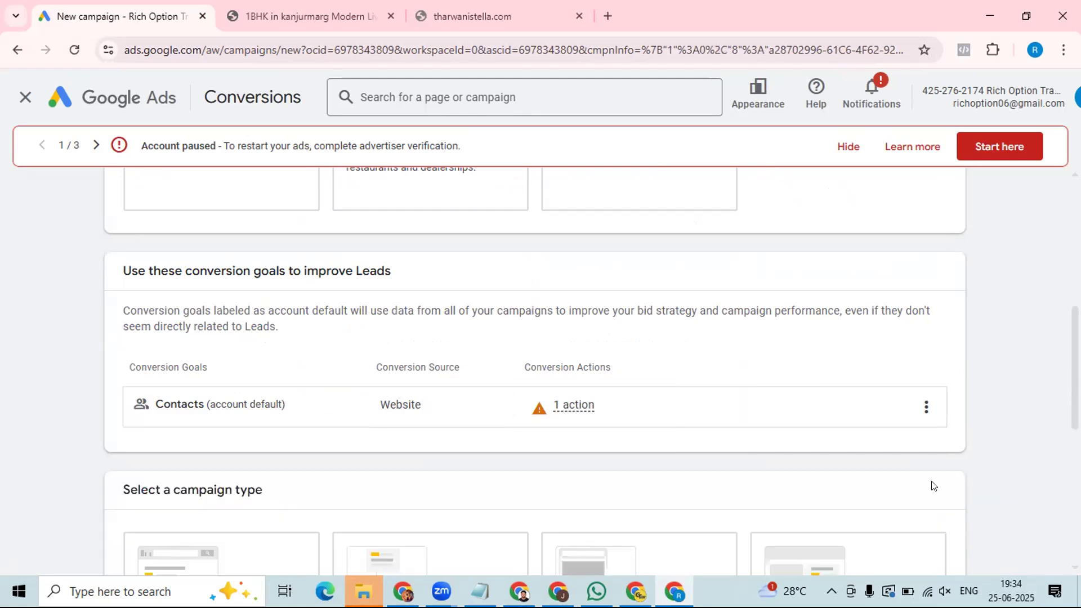
Step: Select Search as the campaign type
{"action": "scroll", "coordinate": [405, 295], "scroll_direction": "down", "scroll_amount": 5}
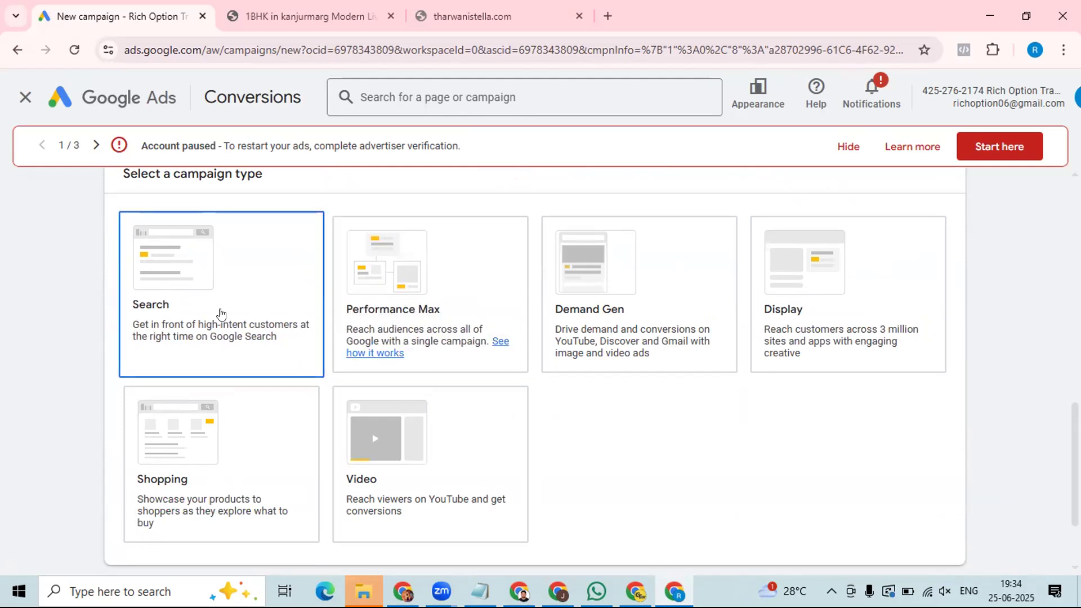
{"action": "left_click", "coordinate": [219, 314]}
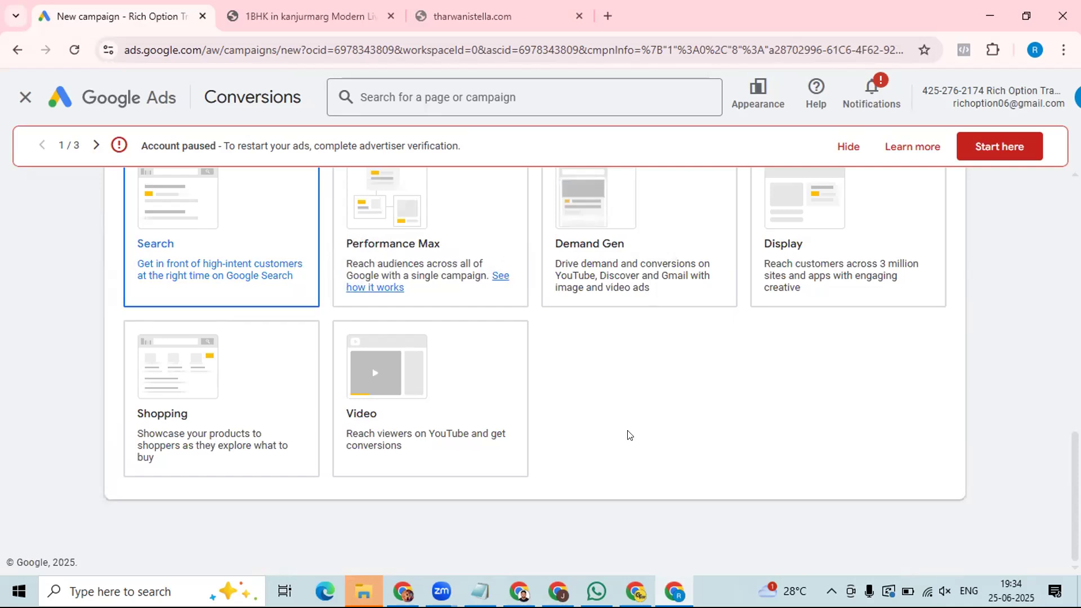
{"action": "scroll", "coordinate": [422, 374], "scroll_direction": "up", "scroll_amount": 5}
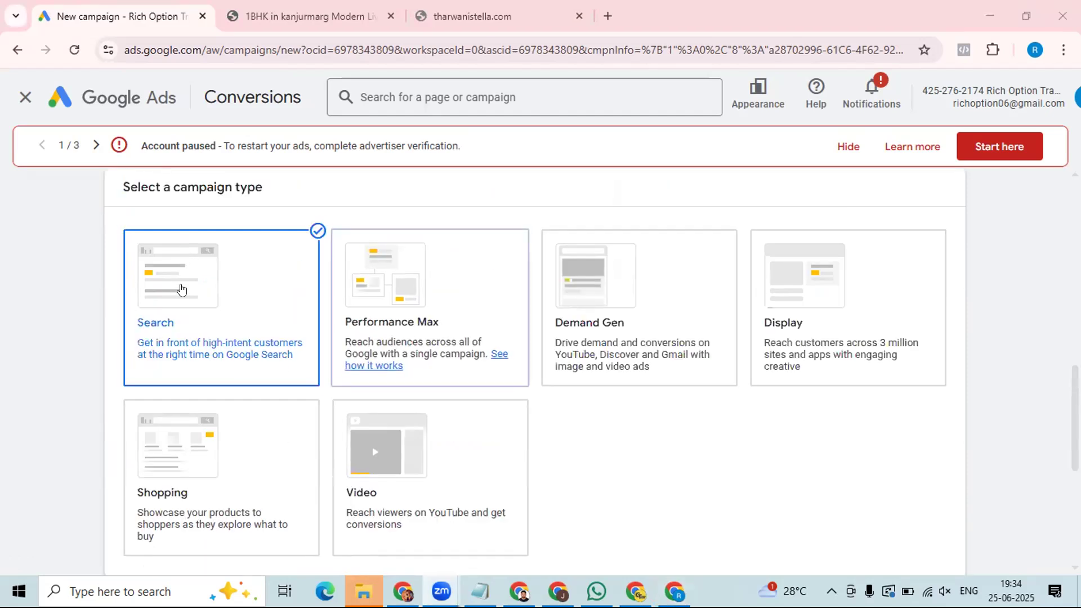
{"action": "scroll", "coordinate": [241, 325], "scroll_direction": "down", "scroll_amount": 5}
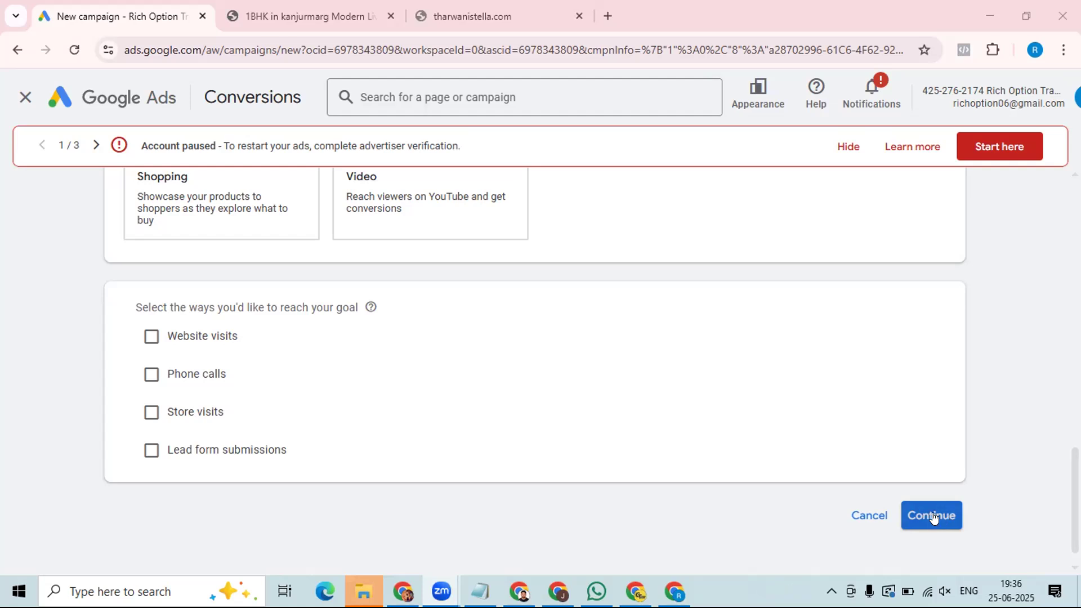
Step: Review the chosen objective, conversion goal and campaign type, and continue without selecting any ways to reach the goal
{"action": "scroll", "coordinate": [934, 518], "scroll_direction": "up", "scroll_amount": 11}
{"action": "scroll", "coordinate": [551, 451], "scroll_direction": "up", "scroll_amount": 2}
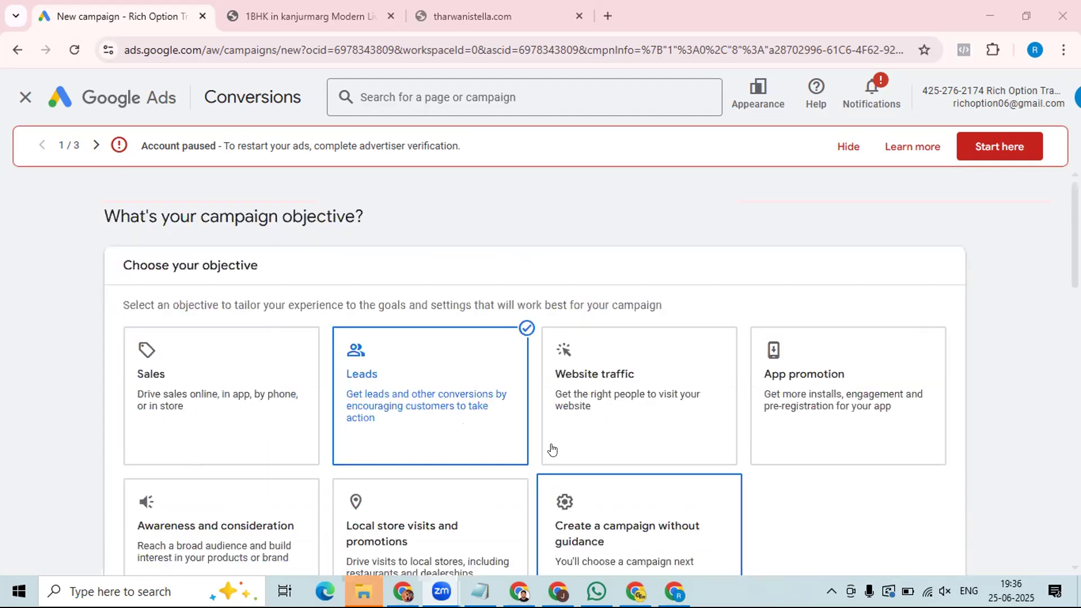
{"action": "scroll", "coordinate": [482, 490], "scroll_direction": "down", "scroll_amount": 1}
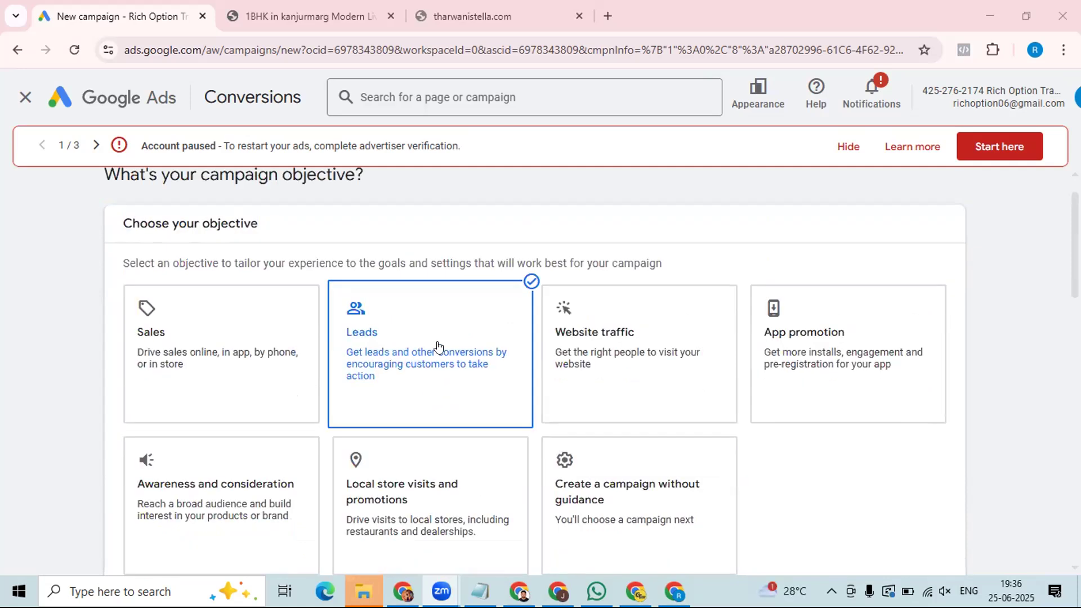
{"action": "scroll", "coordinate": [439, 346], "scroll_direction": "down", "scroll_amount": 8}
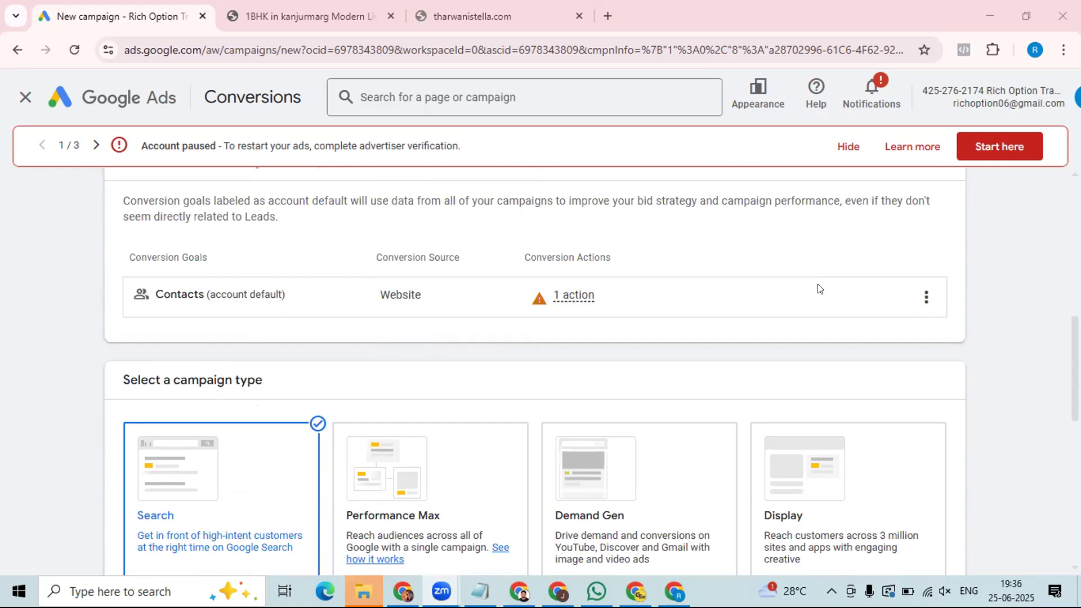
{"action": "scroll", "coordinate": [571, 362], "scroll_direction": "down", "scroll_amount": 3}
{"action": "scroll", "coordinate": [281, 372], "scroll_direction": "down", "scroll_amount": 3}
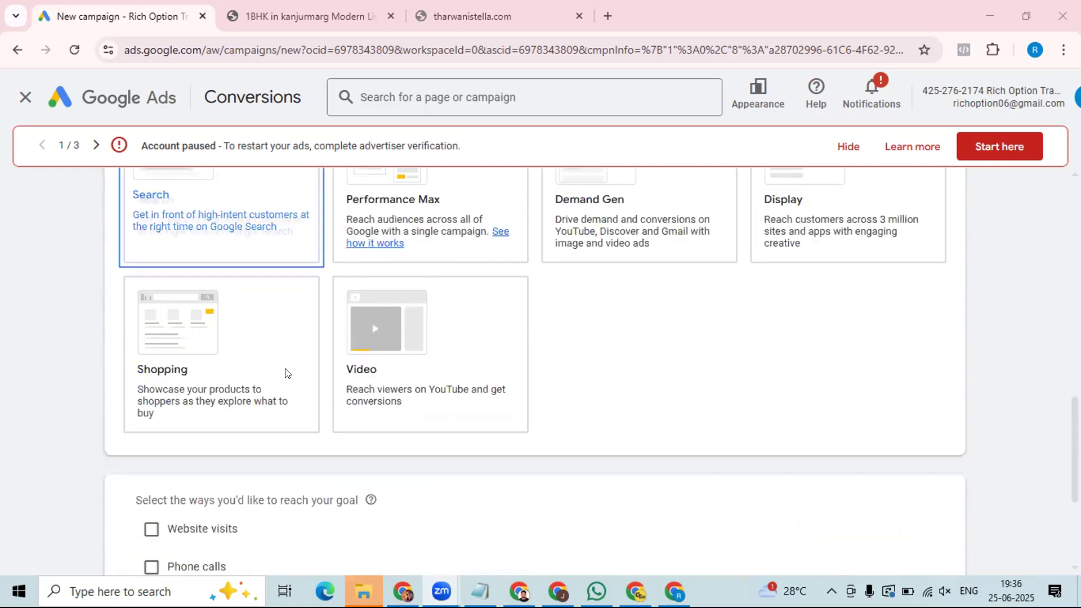
{"action": "scroll", "coordinate": [285, 373], "scroll_direction": "down", "scroll_amount": 4}
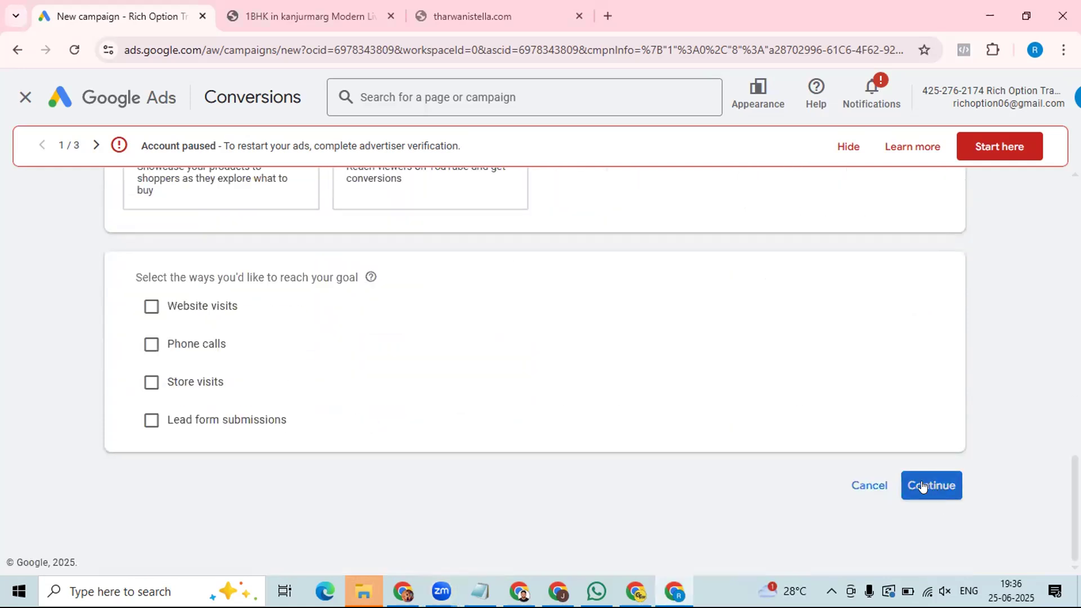
{"action": "left_click", "coordinate": [921, 485]}
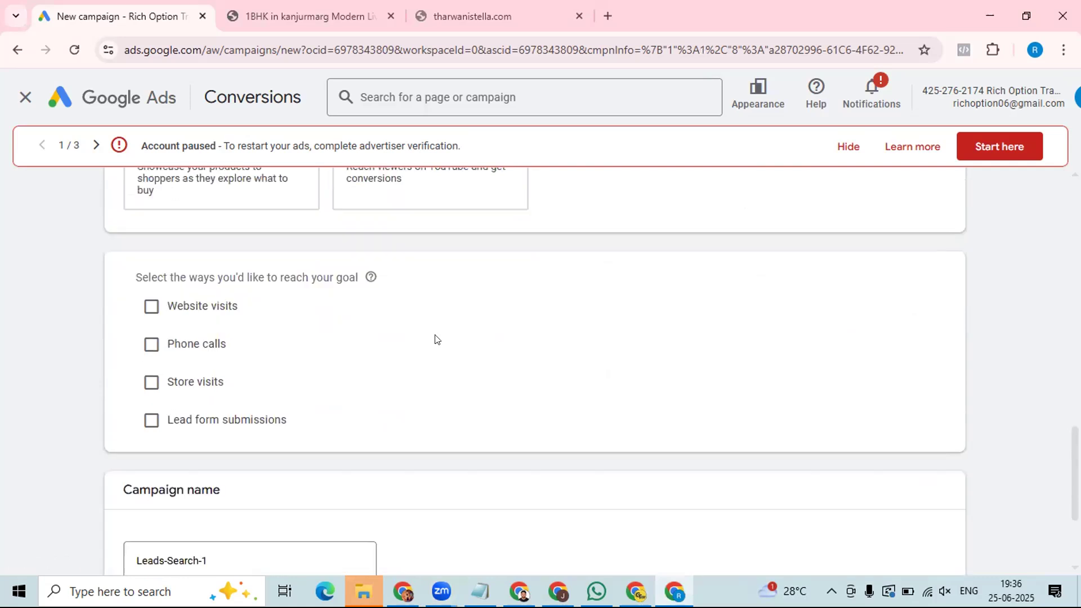
Step: Name the campaign Sai-World-city(PPC-Leads) and continue to the bidding settings
{"action": "scroll", "coordinate": [435, 339], "scroll_direction": "down", "scroll_amount": 3}
{"action": "left_click", "coordinate": [224, 384]}
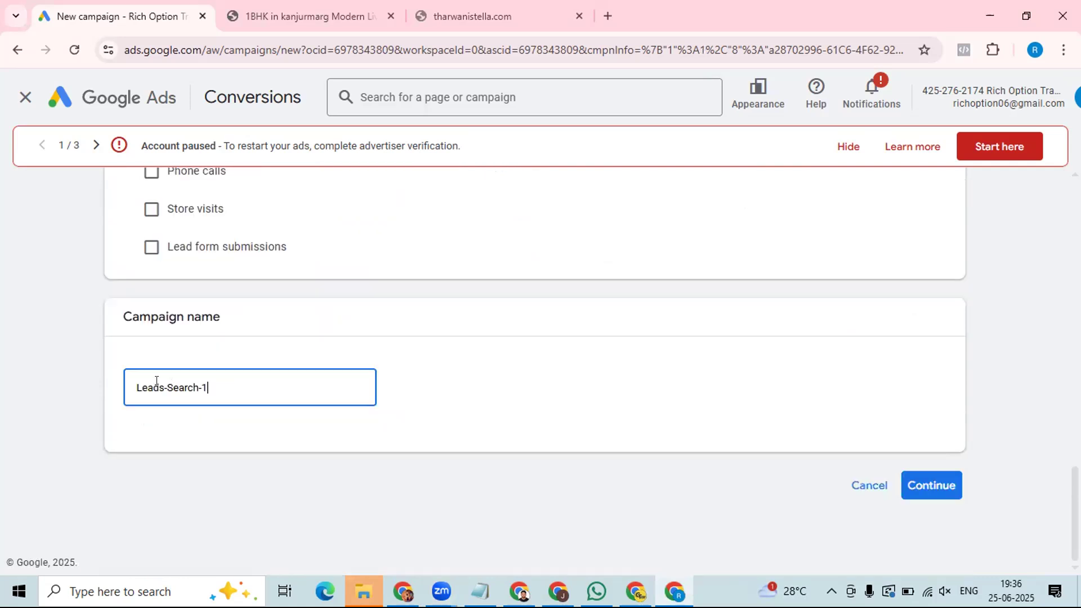
{"action": "left_click_drag", "start_coordinate": [156, 381], "coordinate": [128, 385]}
{"action": "type", "text": "Sai-World-city-"}
{"action": "key", "text": "BackSpace"}
{"action": "type", "text": "(PPC-Leads)"}
{"action": "left_click", "coordinate": [931, 487]}
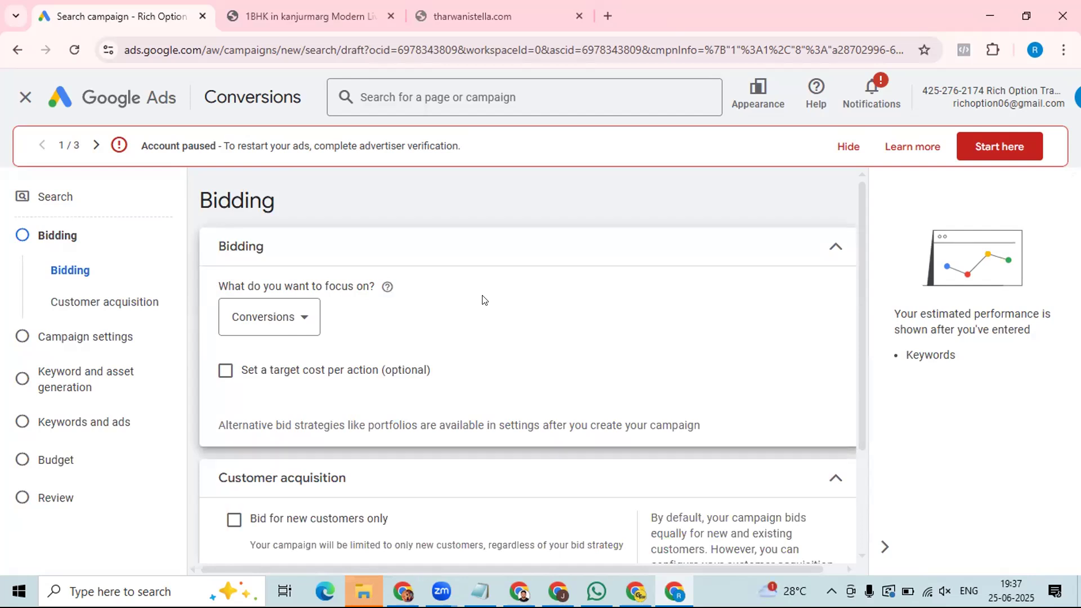
Step: Keep Conversions as the bidding focus with no target cost per action or new-customer bidding, and proceed to the campaign settings
{"action": "scroll", "coordinate": [457, 312], "scroll_direction": "down", "scroll_amount": 1}
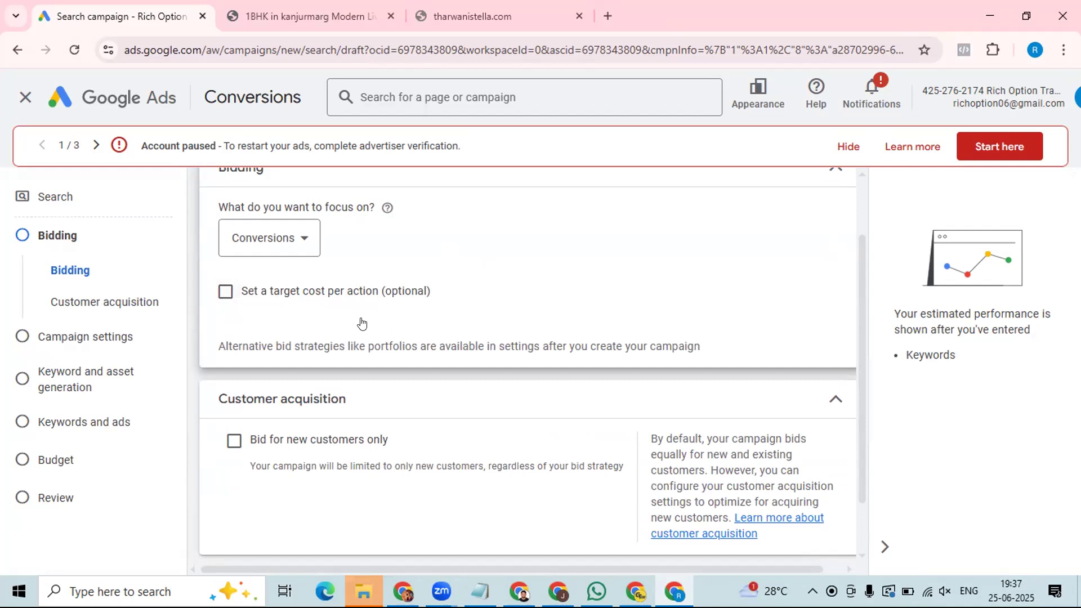
{"action": "scroll", "coordinate": [361, 323], "scroll_direction": "down", "scroll_amount": 1}
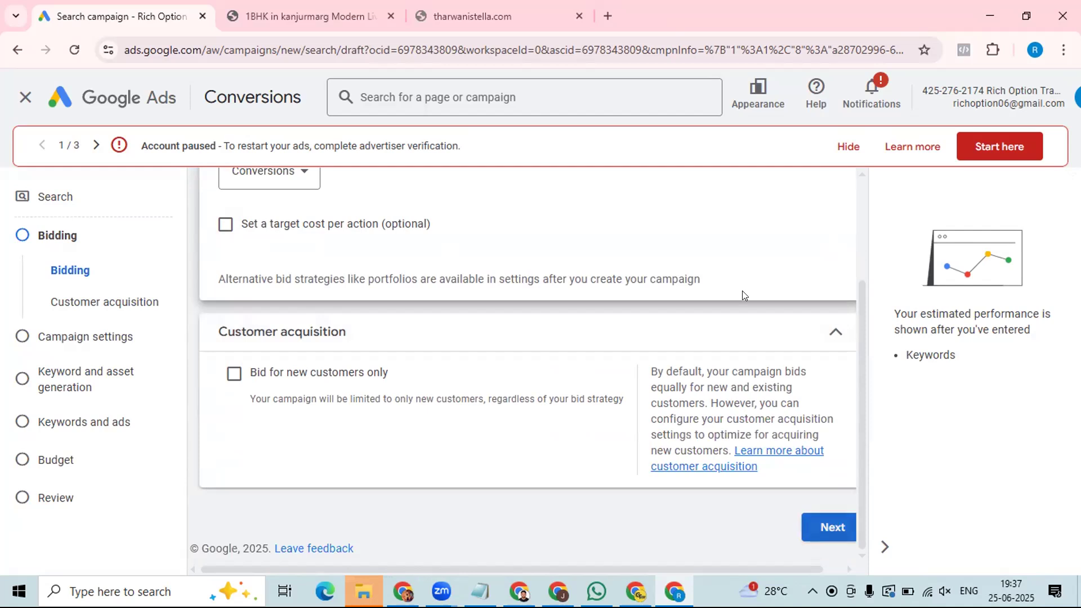
{"action": "left_click", "coordinate": [821, 529]}
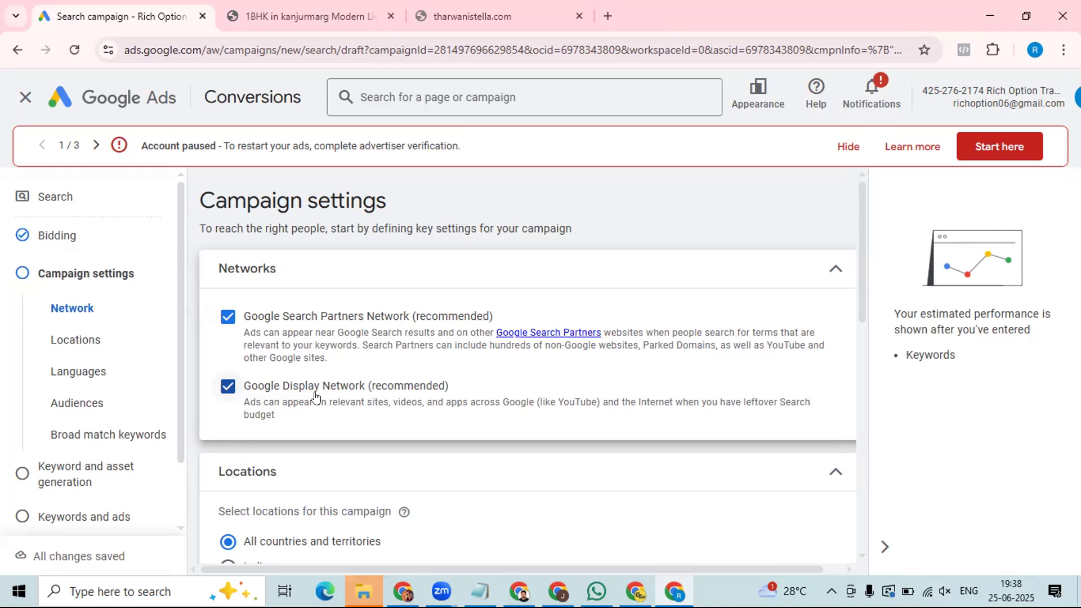
Step: Exclude the Google Search Partners Network and Google Display Network, and choose to enter another location for targeting
{"action": "left_click", "coordinate": [227, 317]}
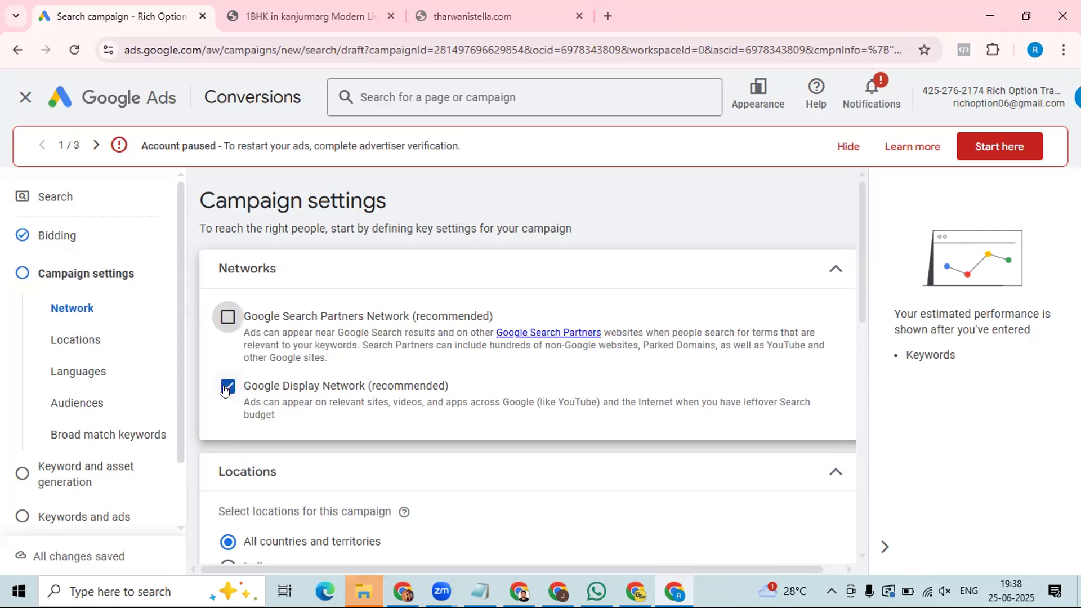
{"action": "left_click", "coordinate": [226, 388]}
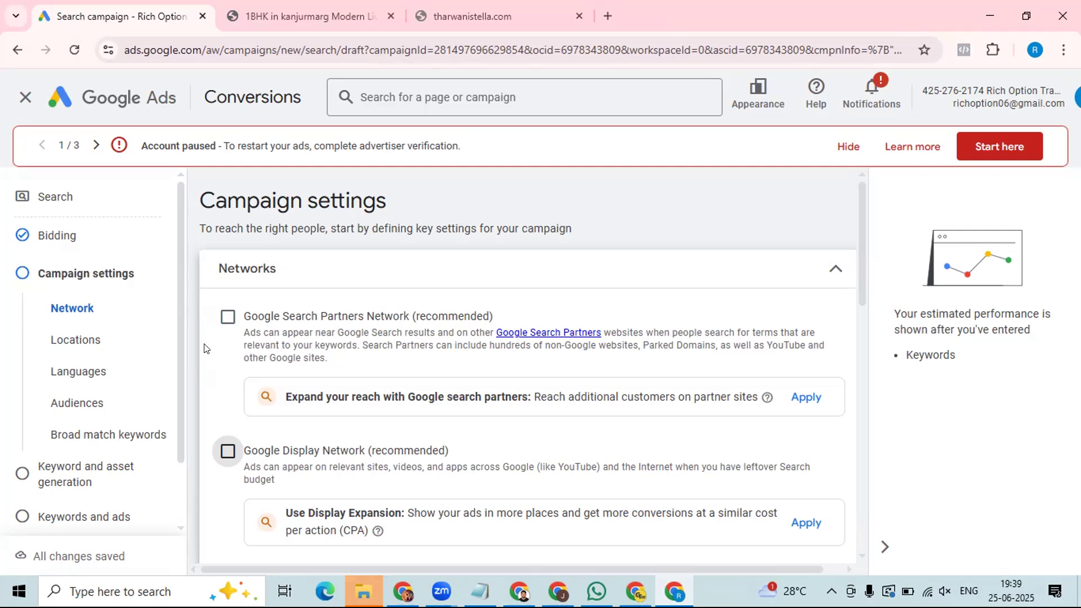
{"action": "scroll", "coordinate": [225, 372], "scroll_direction": "down", "scroll_amount": 2}
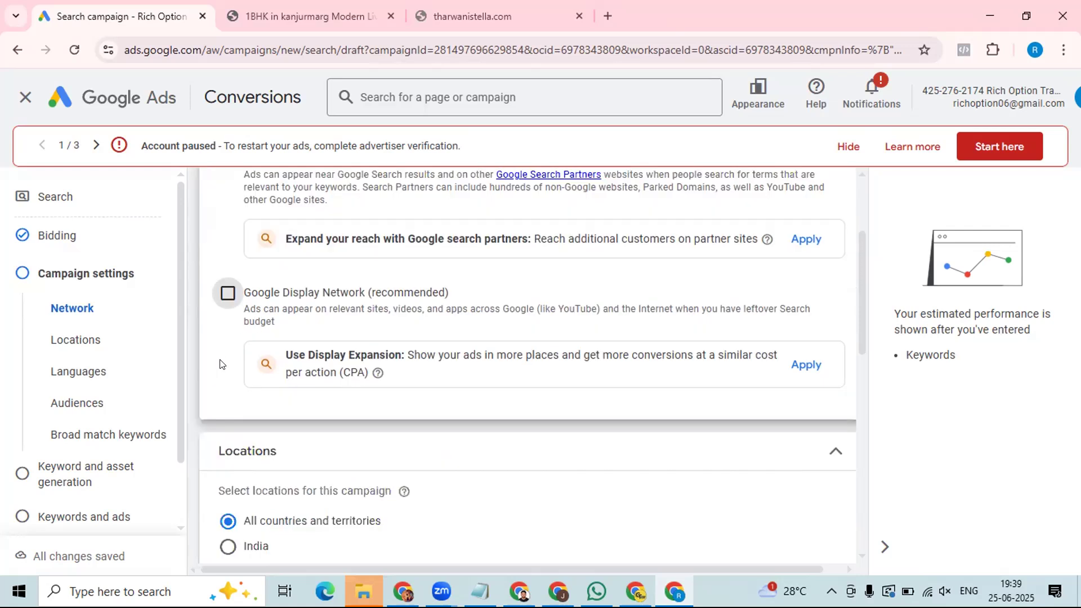
{"action": "scroll", "coordinate": [225, 363], "scroll_direction": "down", "scroll_amount": 4}
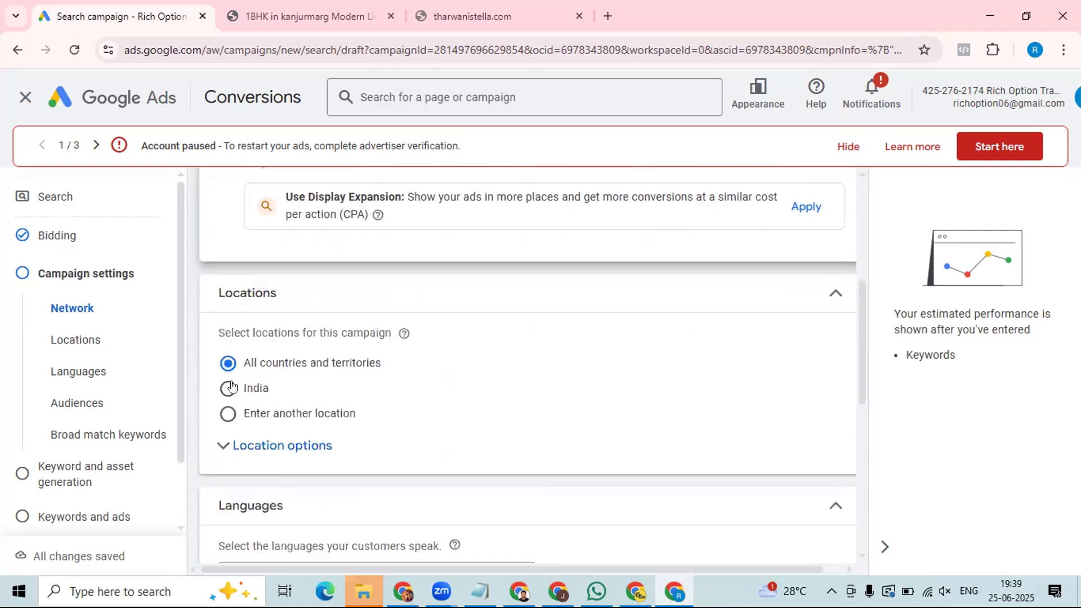
{"action": "left_click", "coordinate": [224, 416]}
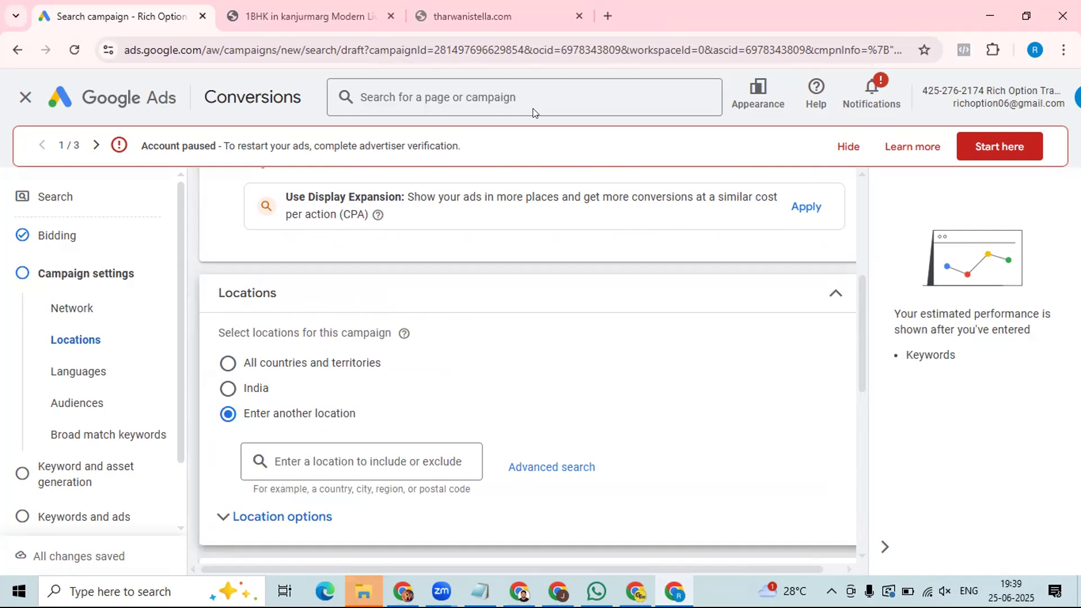
Step: Search for google maps in a new browser tab and open Google Maps
{"action": "left_click", "coordinate": [607, 16]}
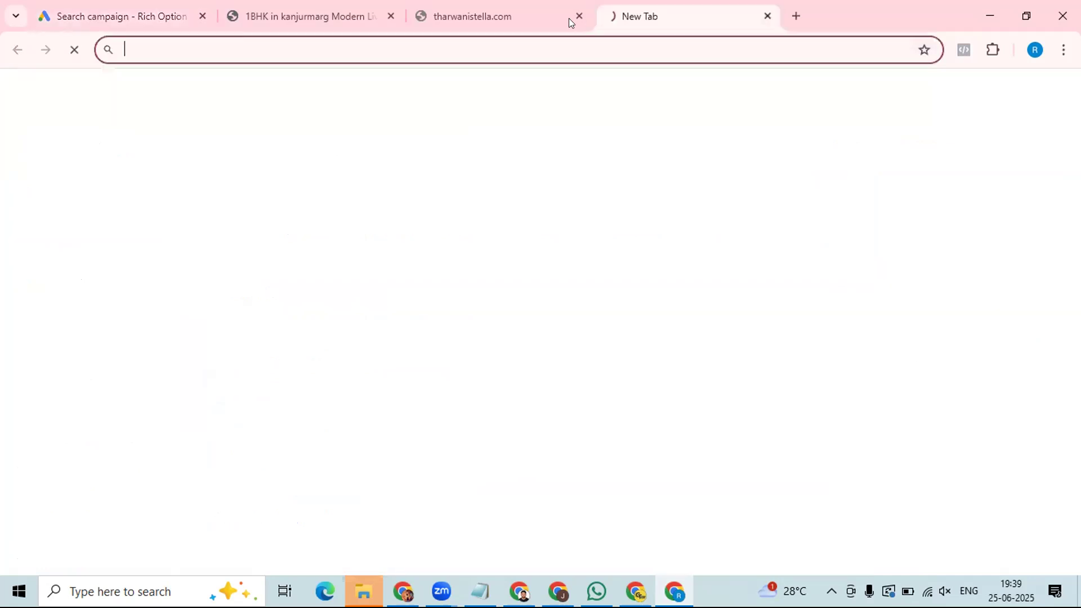
{"action": "left_click", "coordinate": [362, 298]}
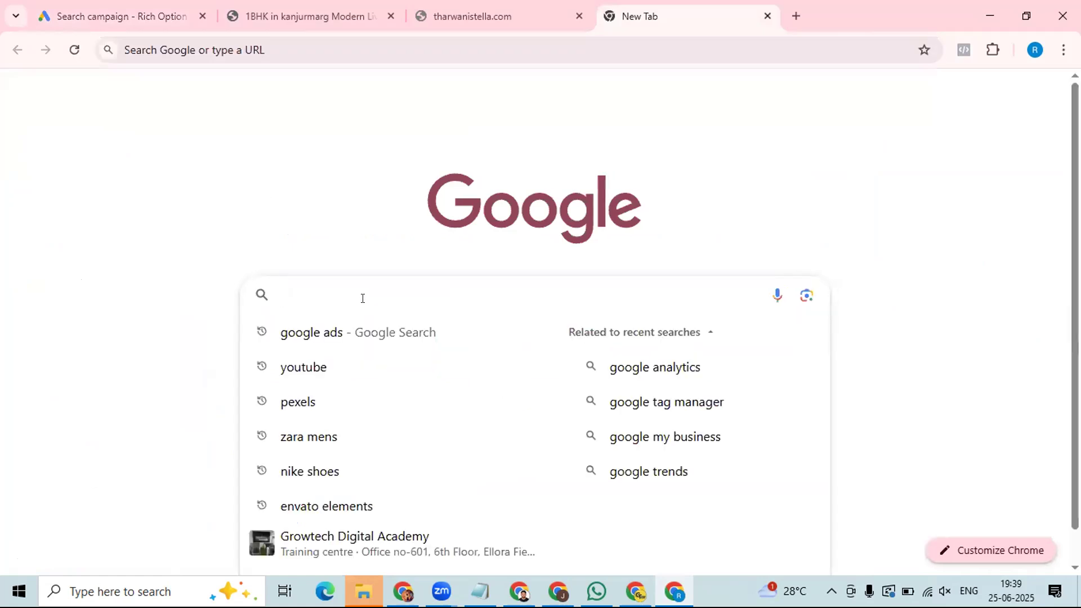
{"action": "type", "text": "google map"}
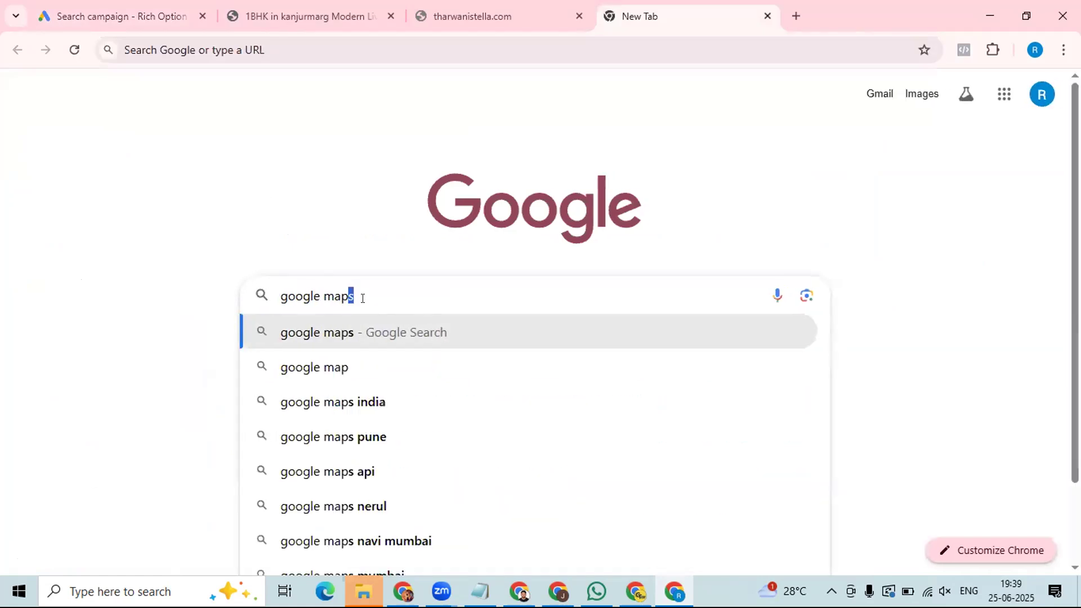
{"action": "key", "text": "Return"}
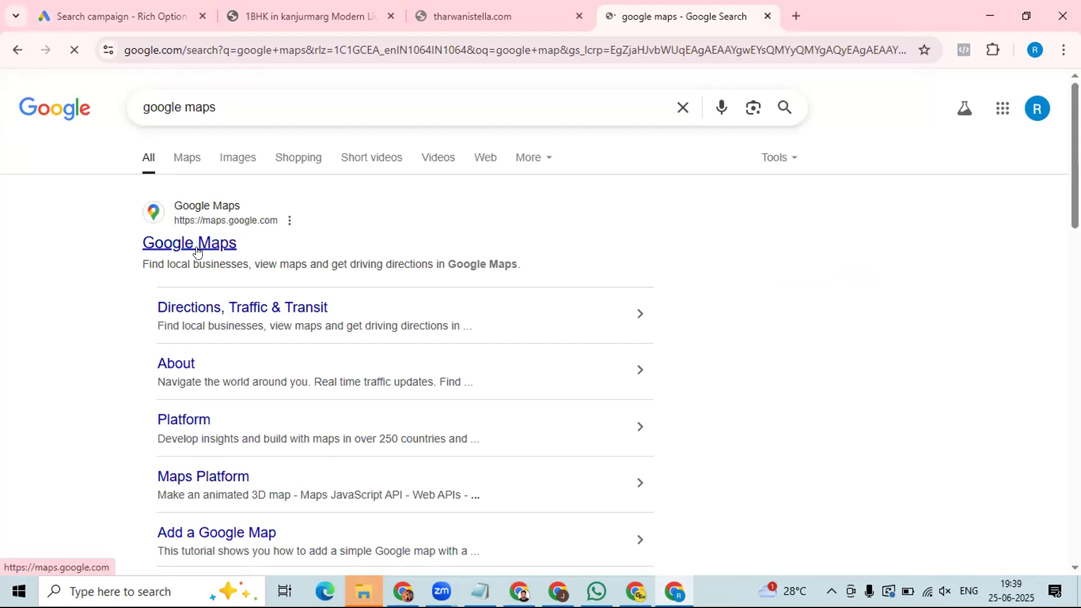
{"action": "left_click", "coordinate": [197, 249]}
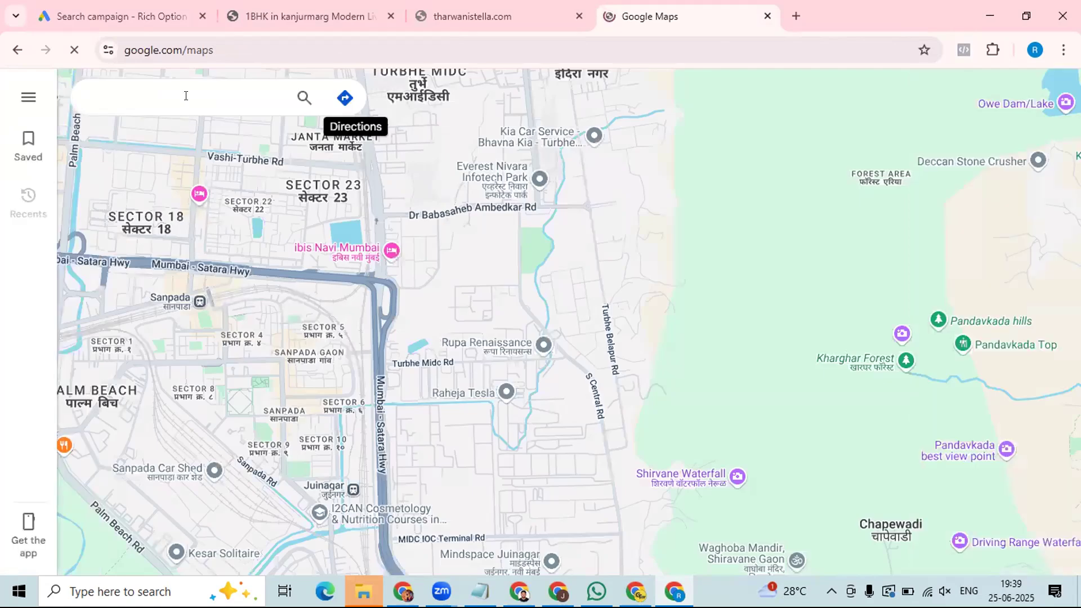
Step: Search Google Maps for sai world city and open the SAI WORLD CITY place in Palaspe Phata, Panvel
{"action": "type", "text": "sai world ci"}
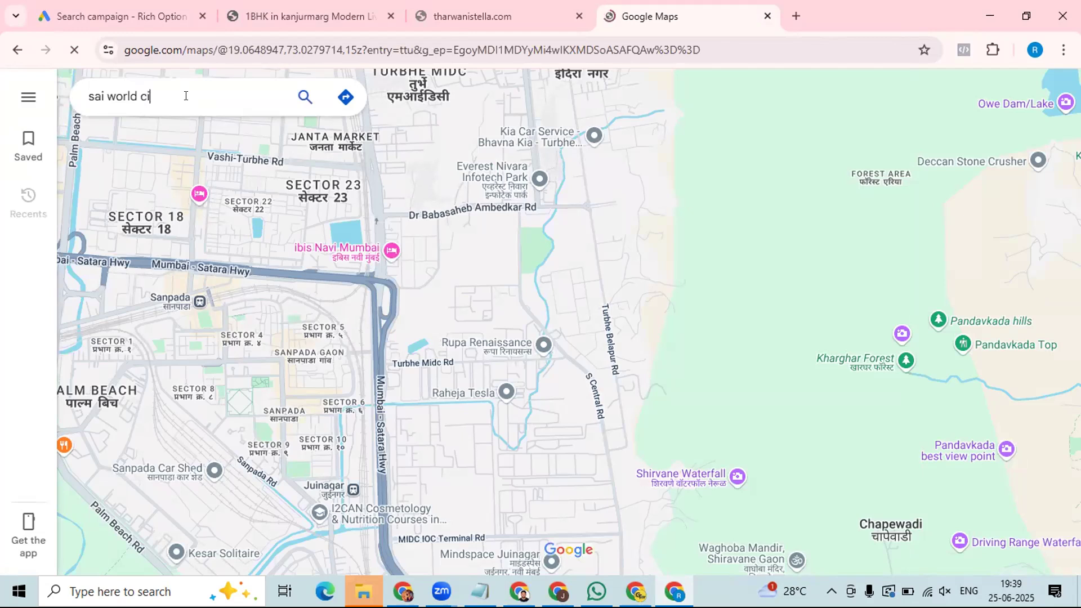
{"action": "type", "text": "ty"}
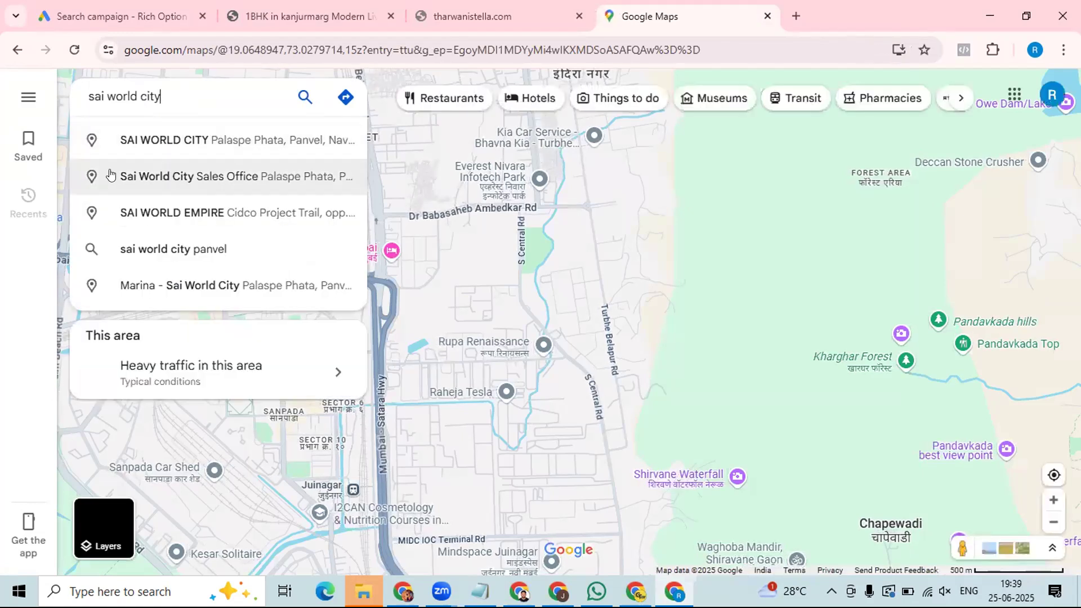
{"action": "left_click", "coordinate": [139, 139]}
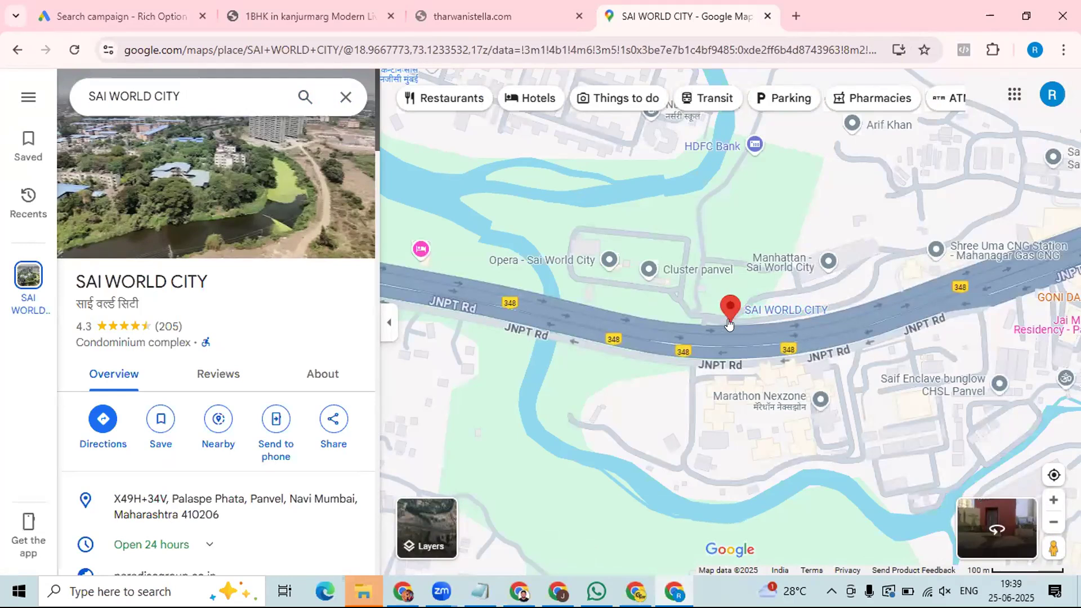
Step: Examine the areas and roads surrounding the SAI WORLD CITY pin across the wider Panvel region
{"action": "mouse_move", "coordinate": [728, 324]}
{"action": "left_click", "coordinate": [1050, 521]}
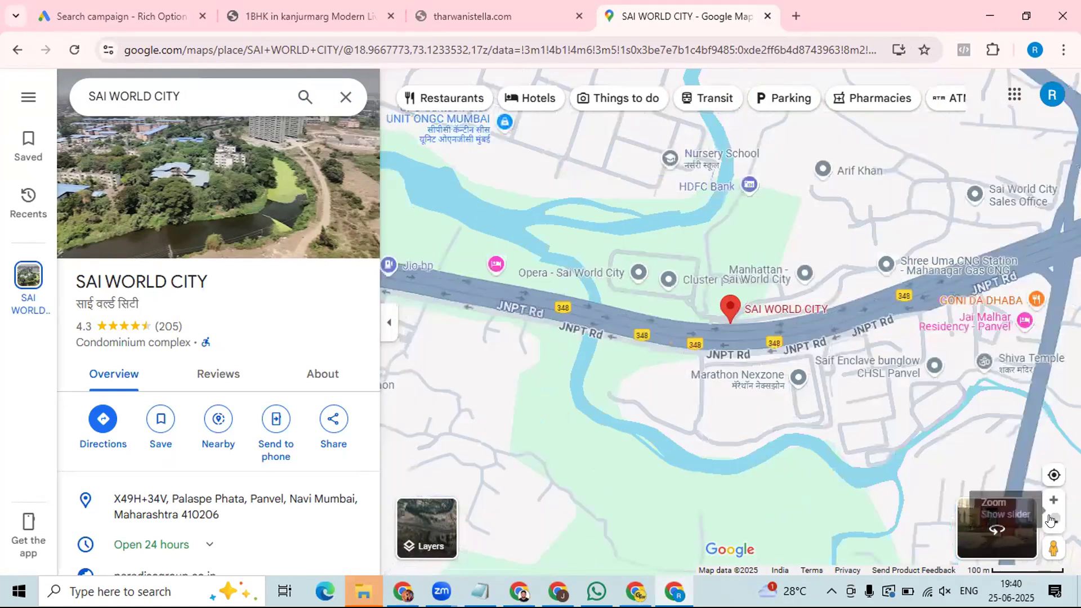
{"action": "left_click", "coordinate": [1051, 521]}
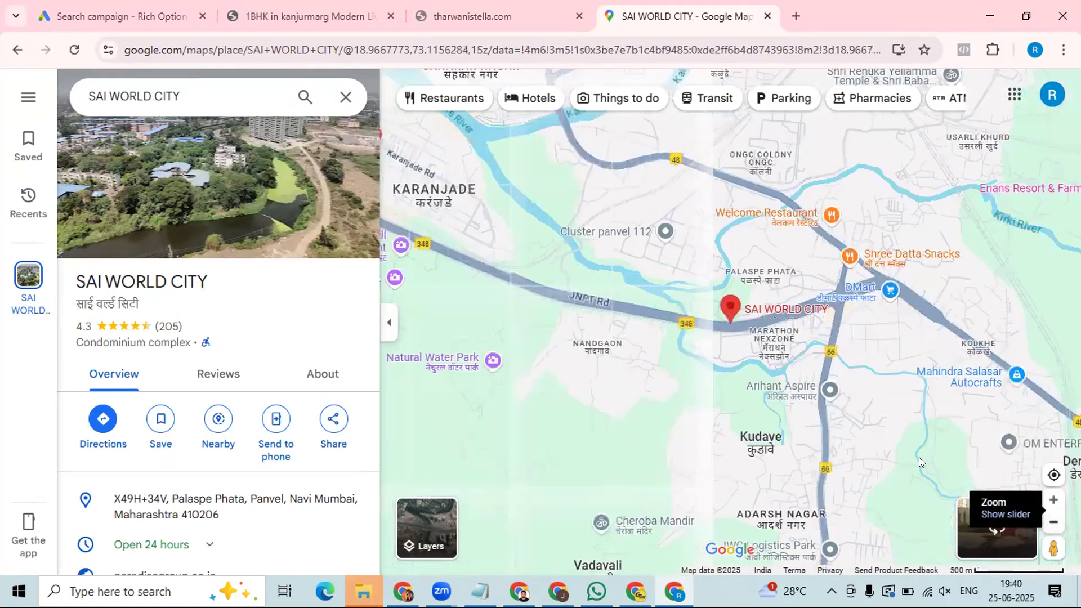
{"action": "left_click_drag", "start_coordinate": [702, 388], "coordinate": [683, 408]}
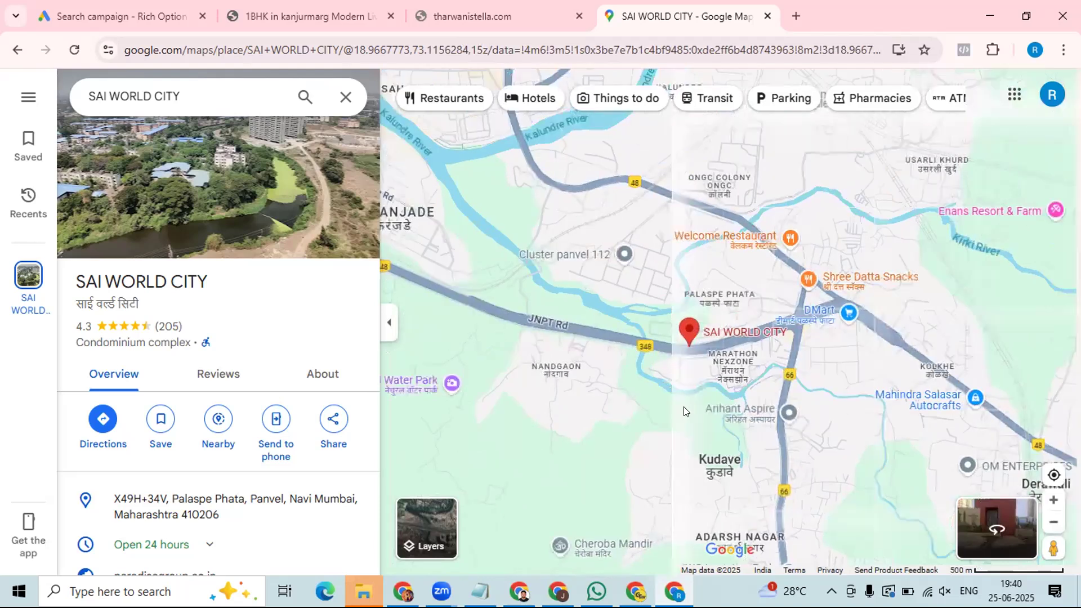
{"action": "left_click", "coordinate": [1056, 520]}
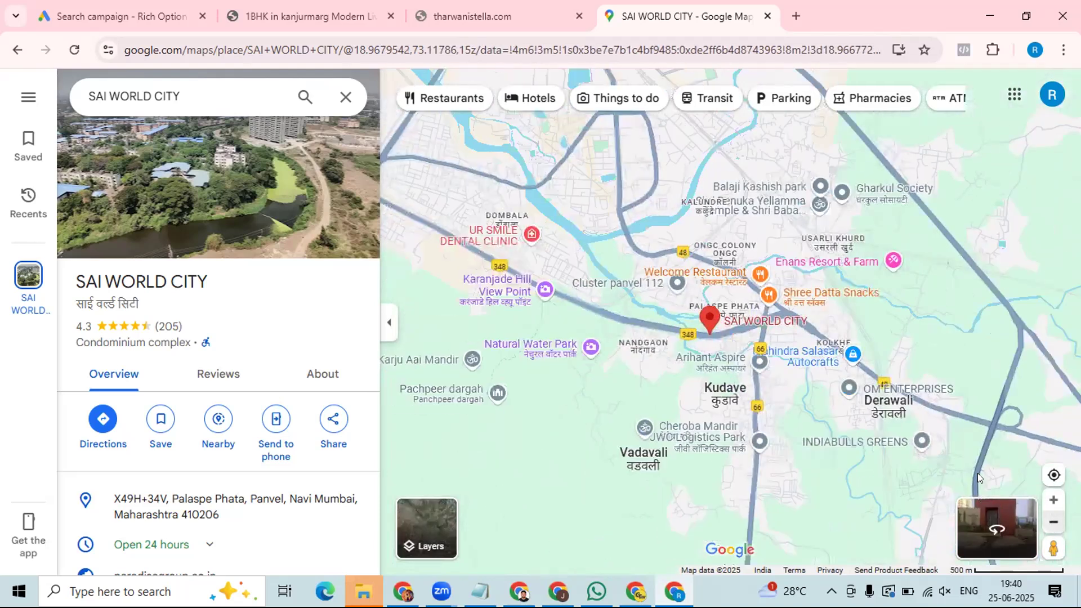
{"action": "left_click", "coordinate": [1052, 523]}
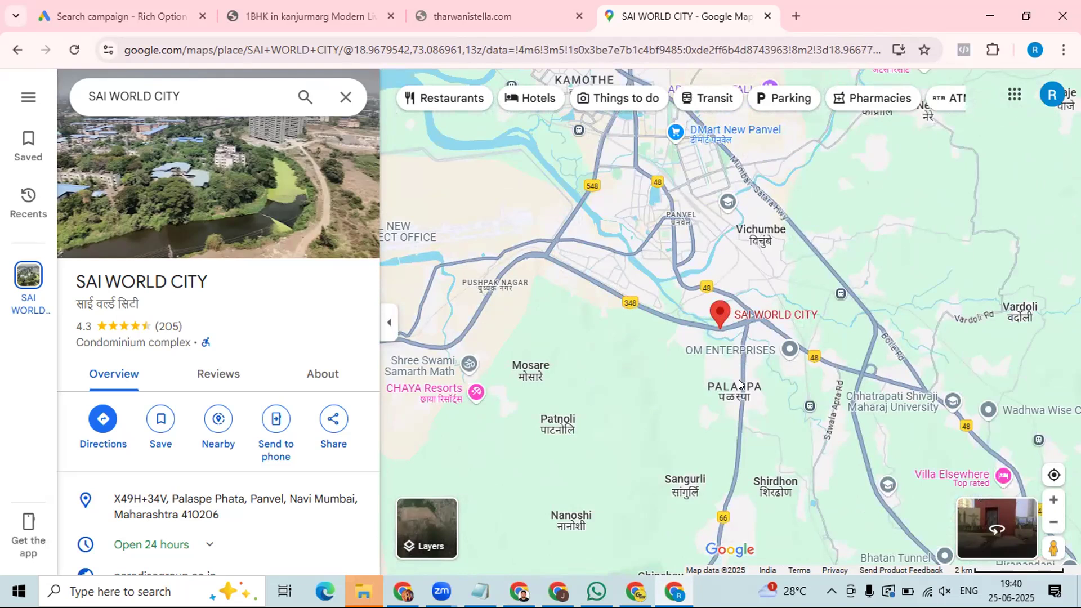
{"action": "mouse_move", "coordinate": [721, 397]}
{"action": "mouse_move", "coordinate": [756, 239]}
{"action": "left_click_drag", "start_coordinate": [797, 327], "coordinate": [796, 348]}
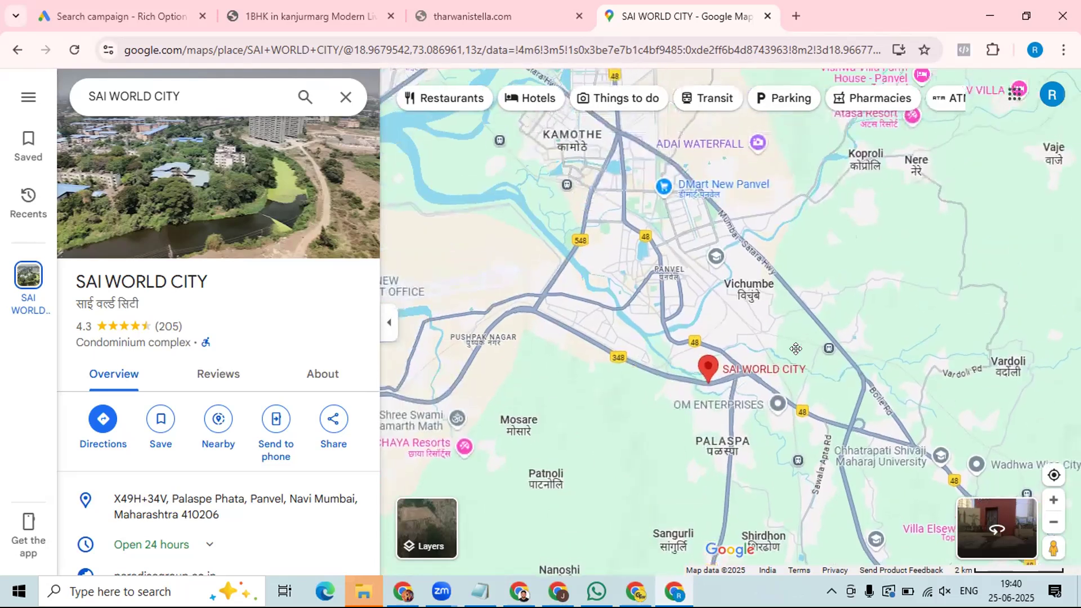
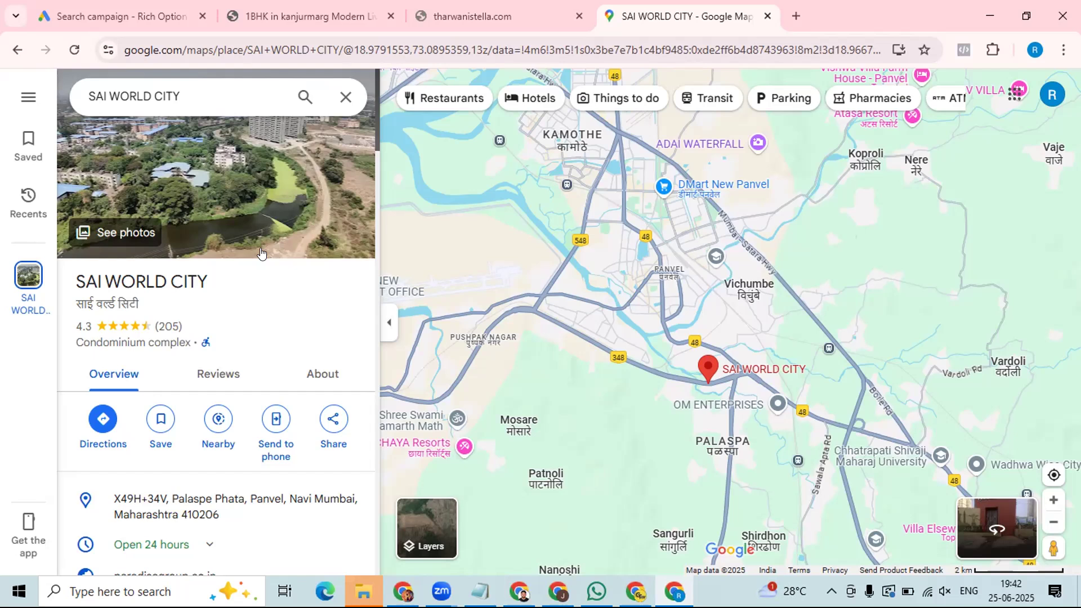
Step: Return to the Google Ads campaign, open the advanced location search and include Mumbai, Maharashtra, India (city)
{"action": "left_click", "coordinate": [93, 14]}
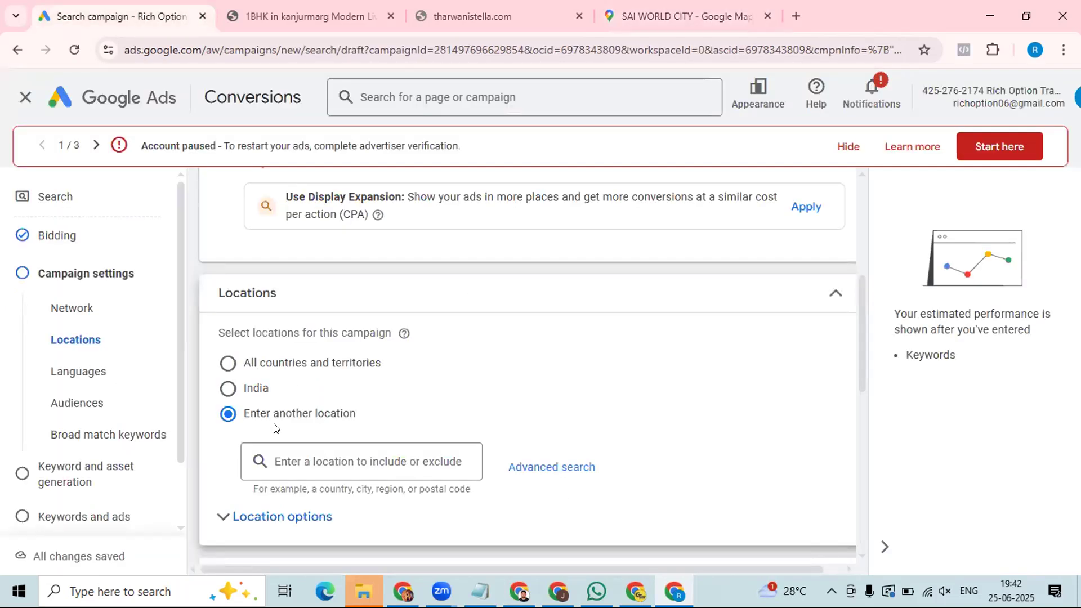
{"action": "left_click", "coordinate": [339, 457]}
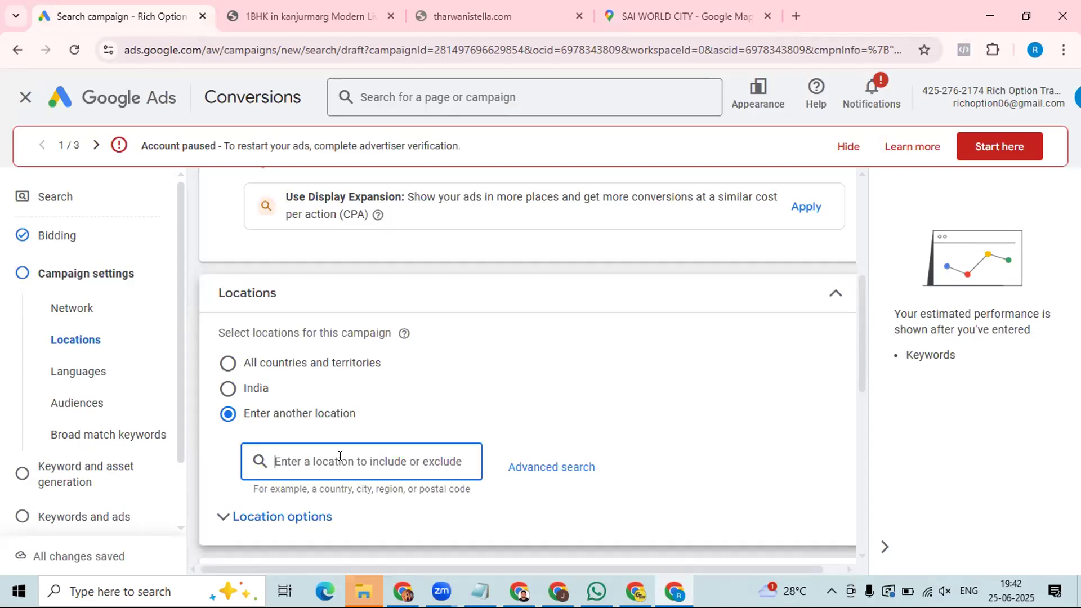
{"action": "left_click", "coordinate": [544, 467]}
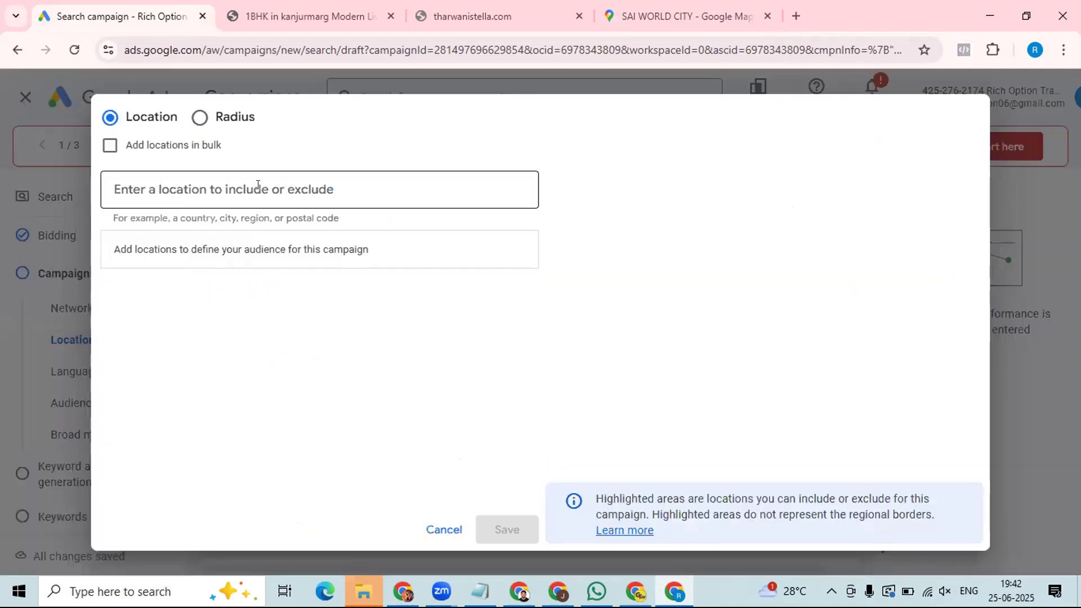
{"action": "left_click", "coordinate": [258, 185]}
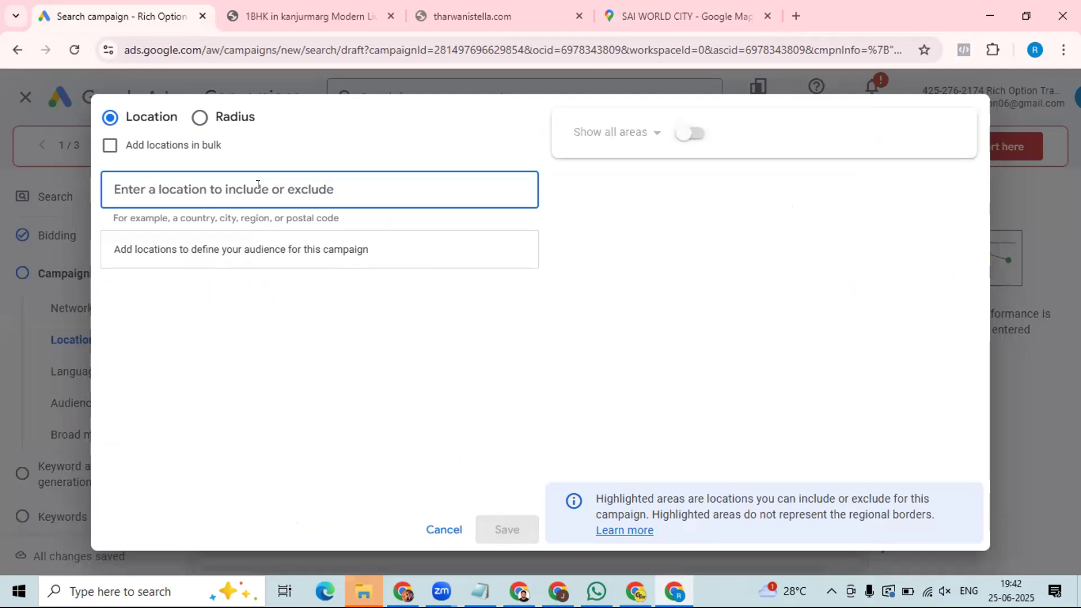
{"action": "type", "text": "mumbai"}
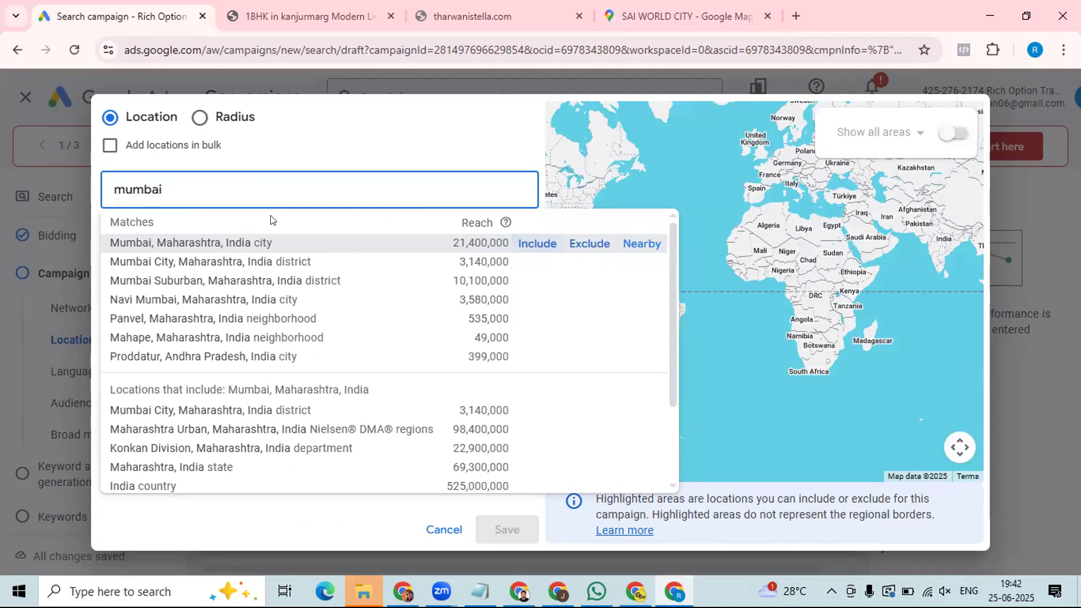
{"action": "left_click", "coordinate": [225, 248]}
Step: Include the cities Navi Mumbai and Thane in Maharashtra, India as targeted locations
{"action": "left_click", "coordinate": [246, 189]}
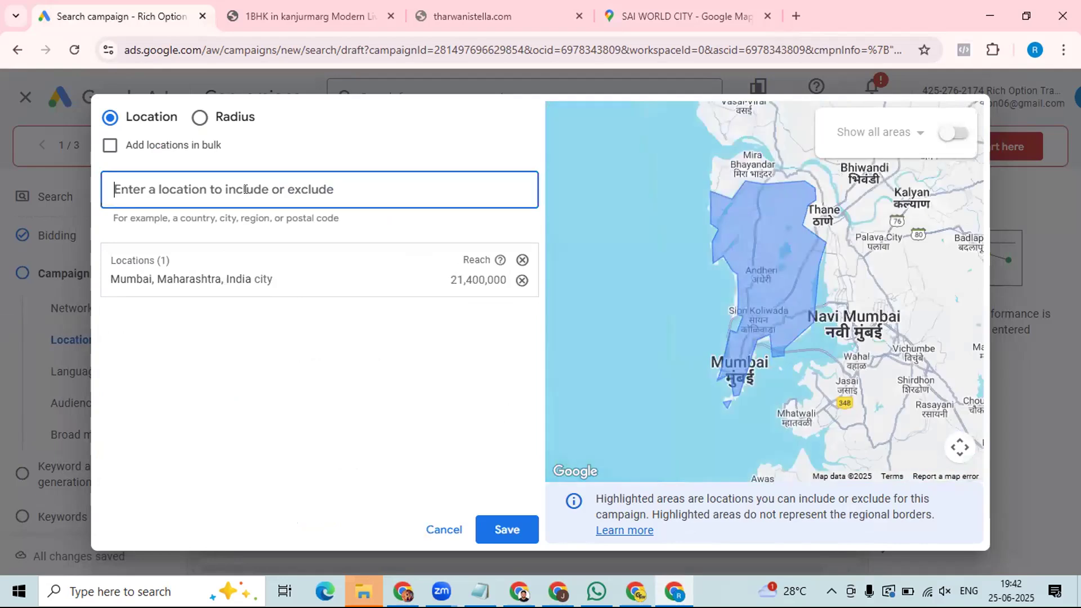
{"action": "type", "text": "navi mum"}
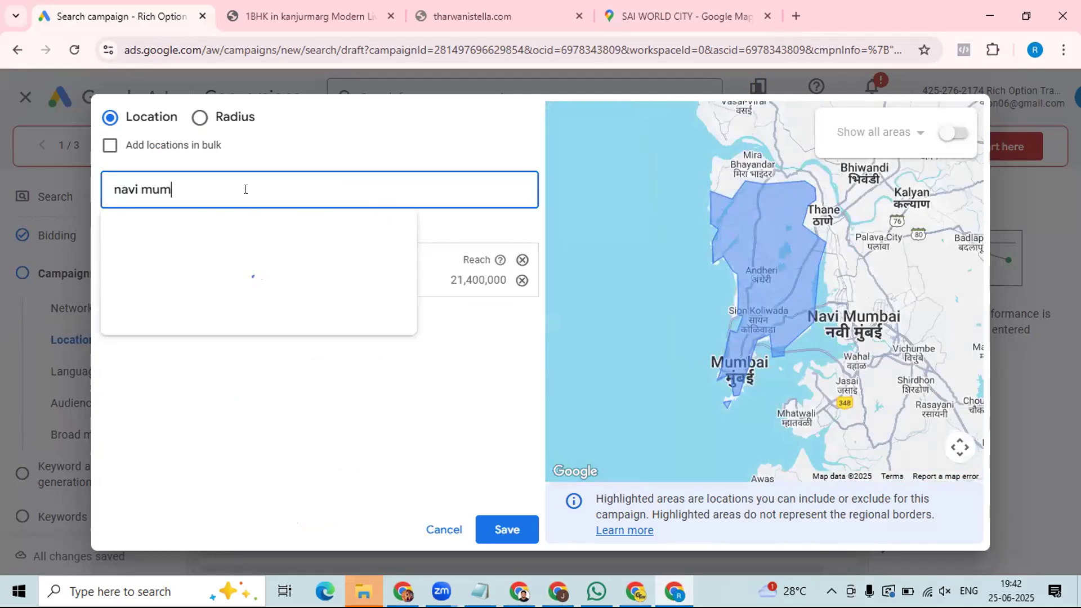
{"action": "type", "text": "bai"}
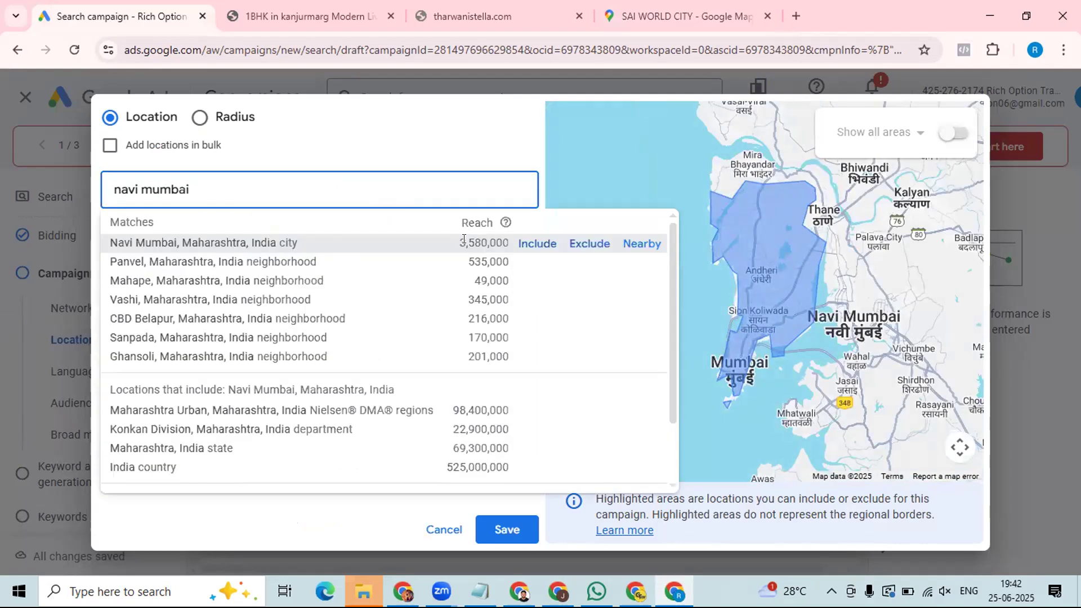
{"action": "left_click", "coordinate": [535, 244]}
{"action": "left_click", "coordinate": [275, 190]}
{"action": "type", "text": "thane"}
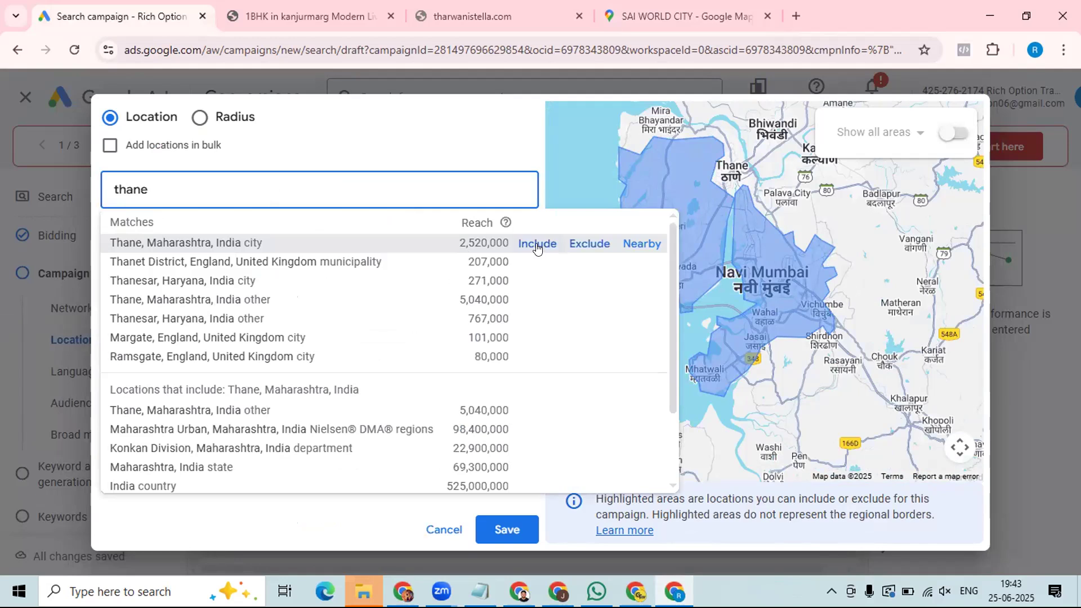
{"action": "left_click", "coordinate": [538, 244]}
Step: Include both Panvel, Maharashtra, India matches, the neighborhood and the one marked other, as targeted locations
{"action": "left_click", "coordinate": [687, 16]}
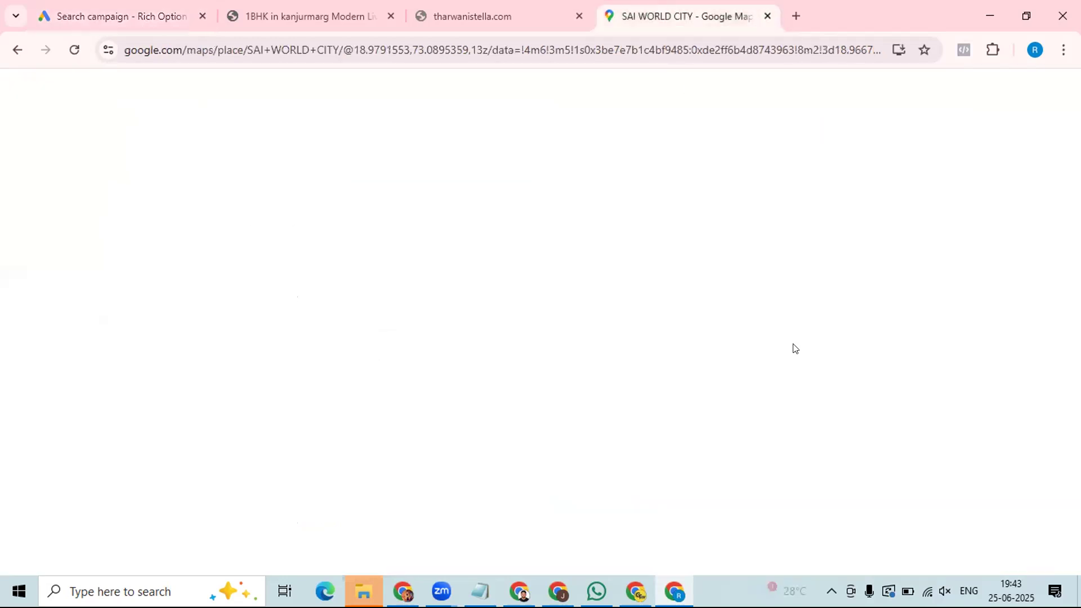
{"action": "left_click", "coordinate": [167, 7]}
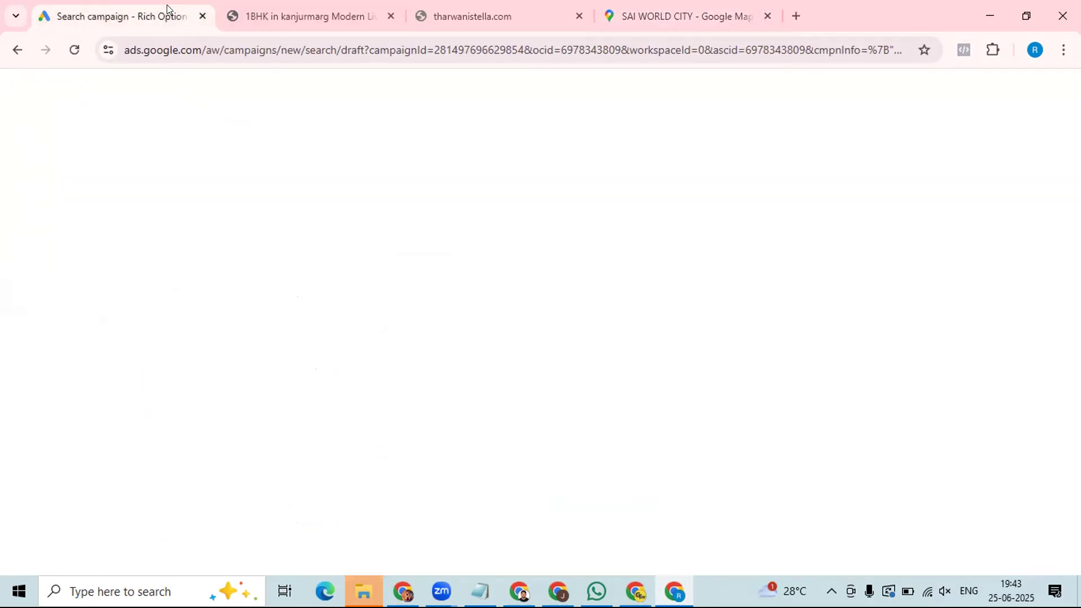
{"action": "left_click", "coordinate": [250, 183]}
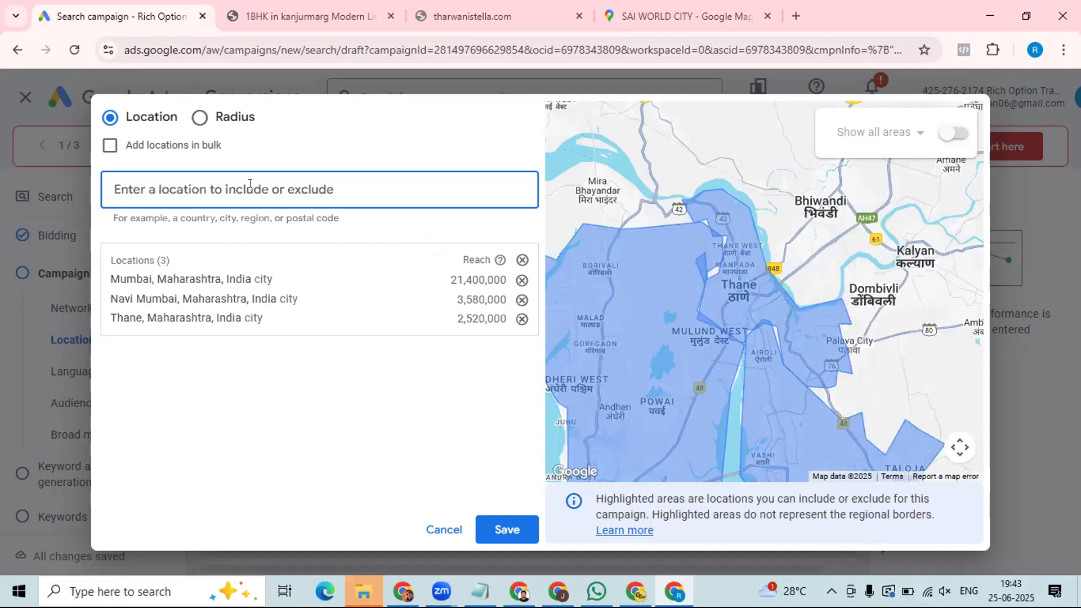
{"action": "type", "text": "panvel"}
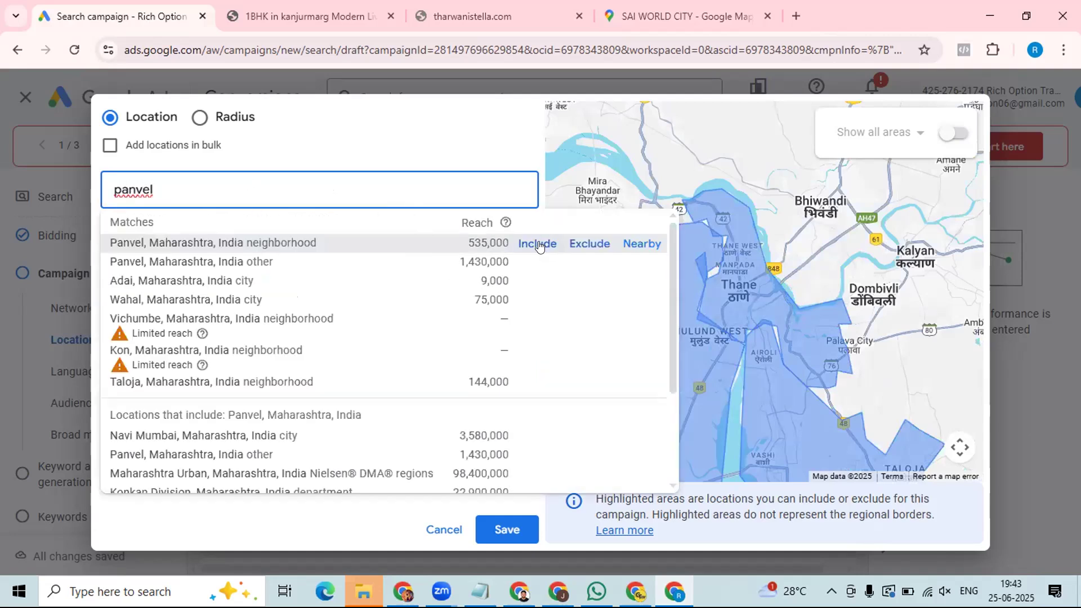
{"action": "mouse_move", "coordinate": [523, 264]}
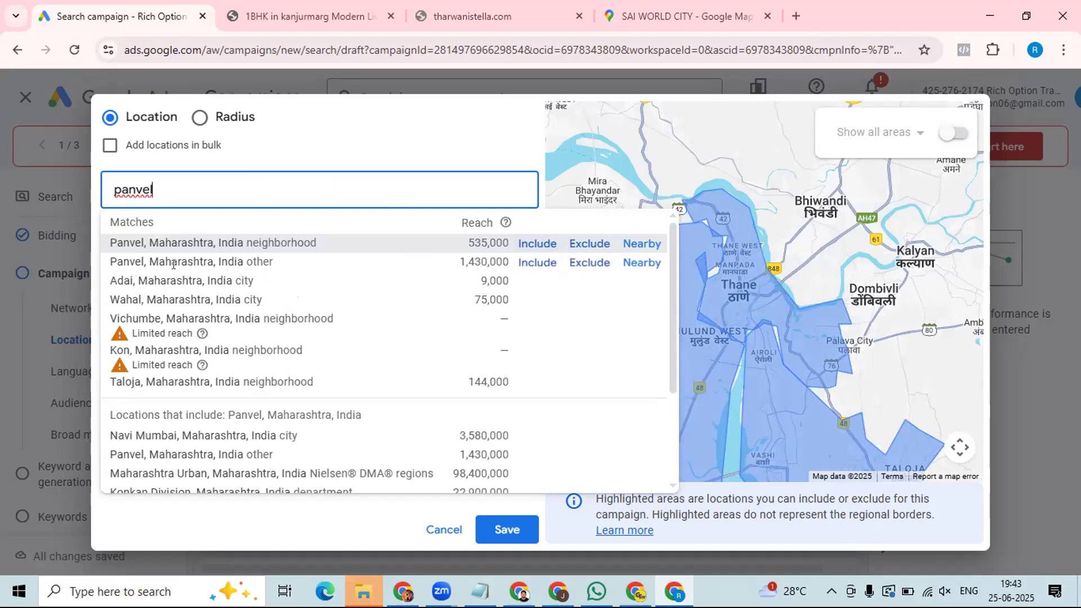
{"action": "left_click", "coordinate": [527, 246]}
{"action": "left_click", "coordinate": [338, 184]}
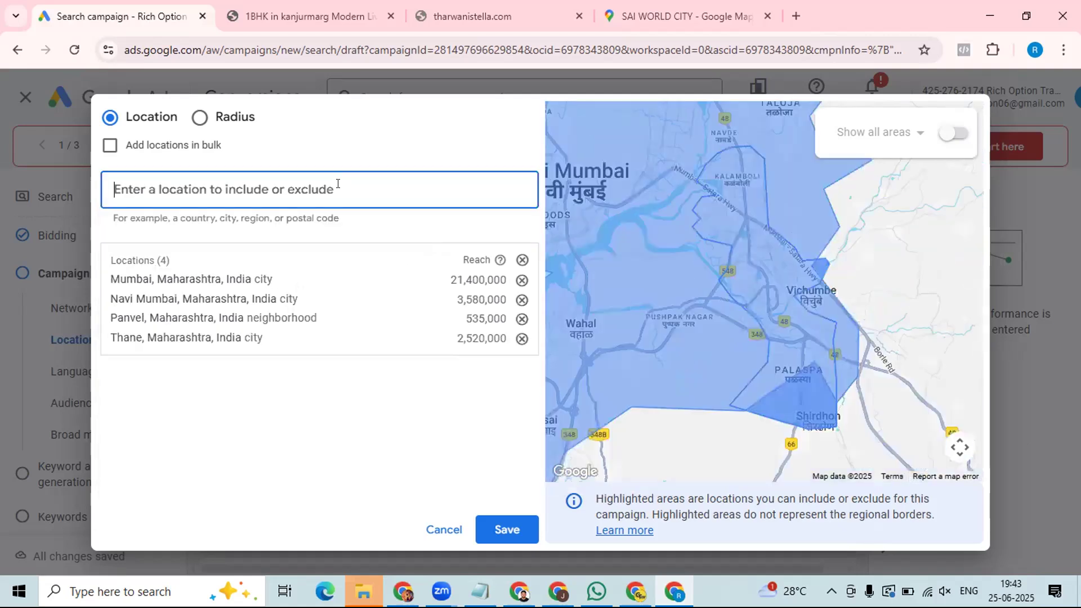
{"action": "type", "text": "panvel"}
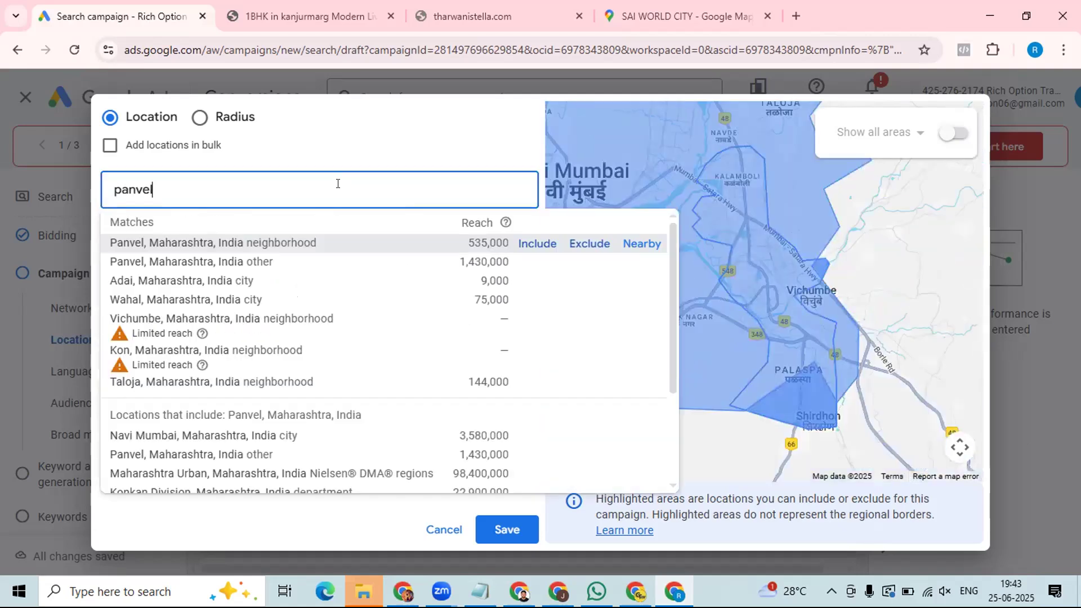
{"action": "left_click", "coordinate": [525, 264]}
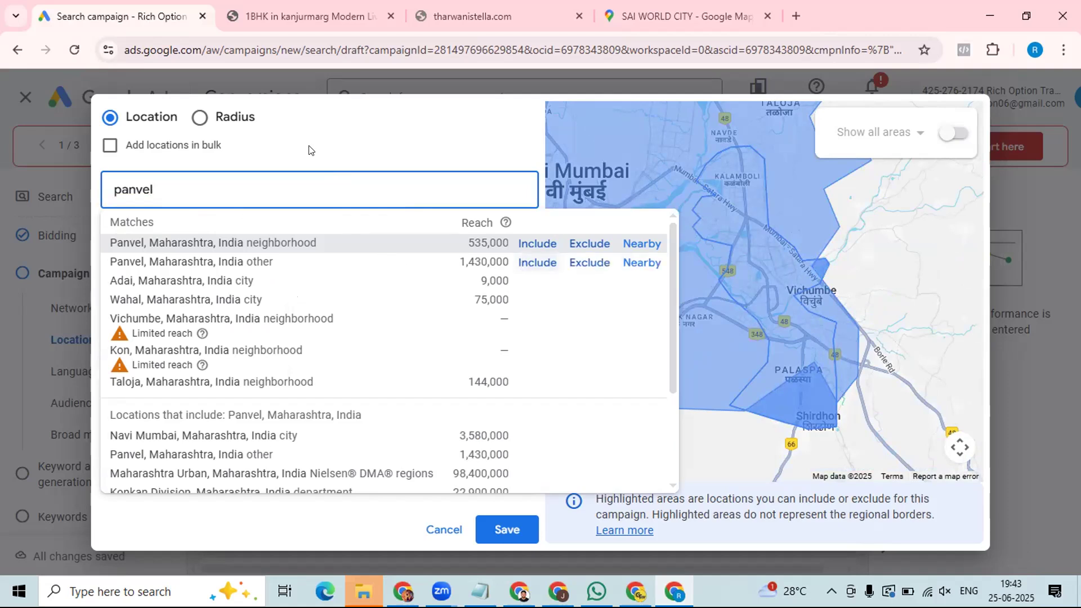
Step: Search the locations for ulwe and include the related postal code 410206, Maharashtra, India
{"action": "left_click", "coordinate": [283, 186]}
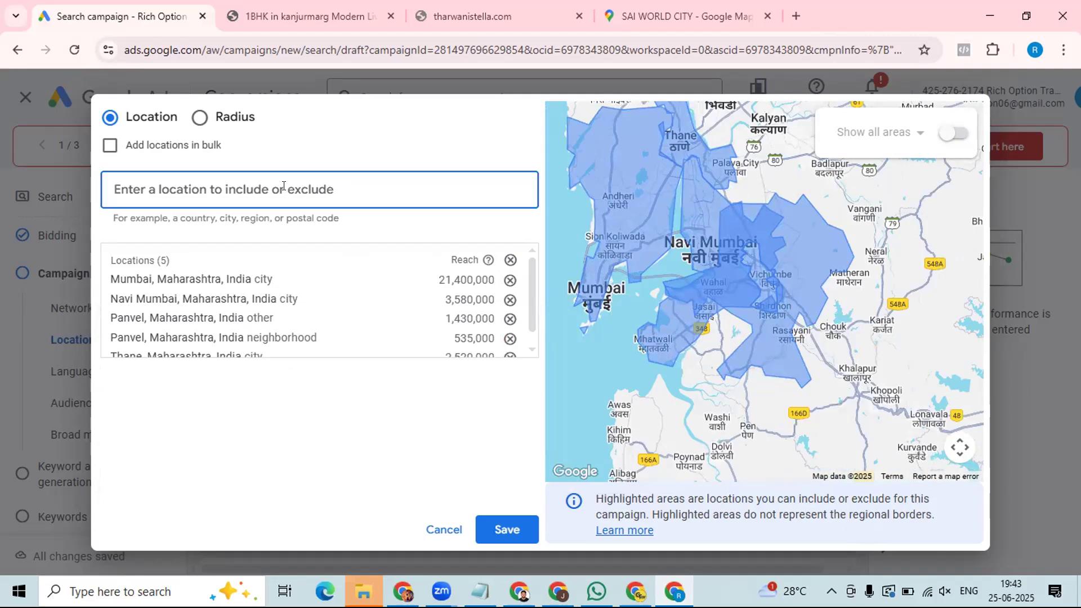
{"action": "type", "text": "p"}
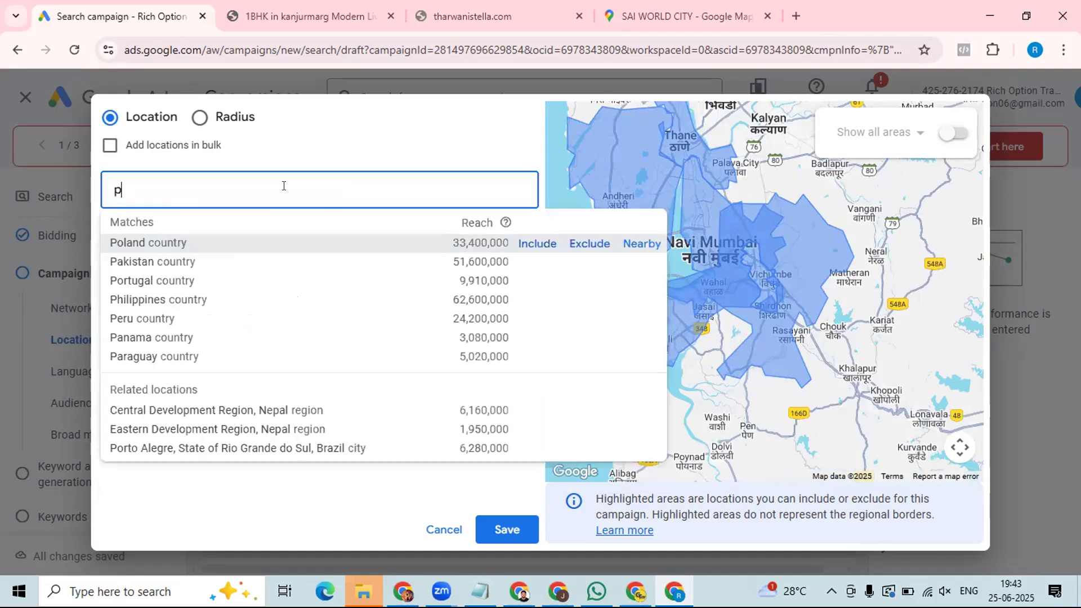
{"action": "key", "text": "BackSpace"}
{"action": "type", "text": "u"}
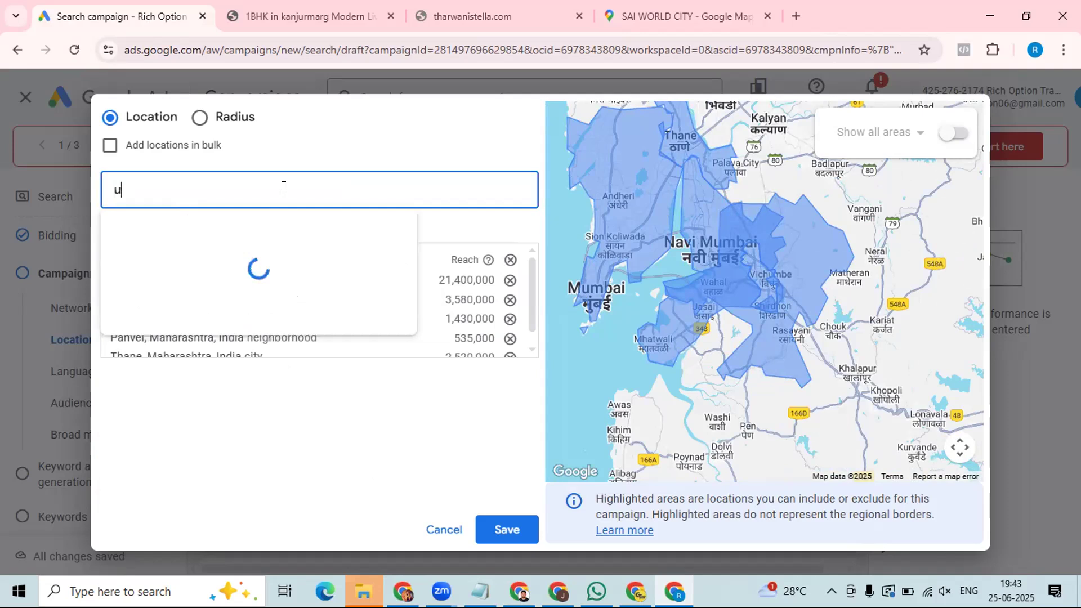
{"action": "type", "text": "lwe"}
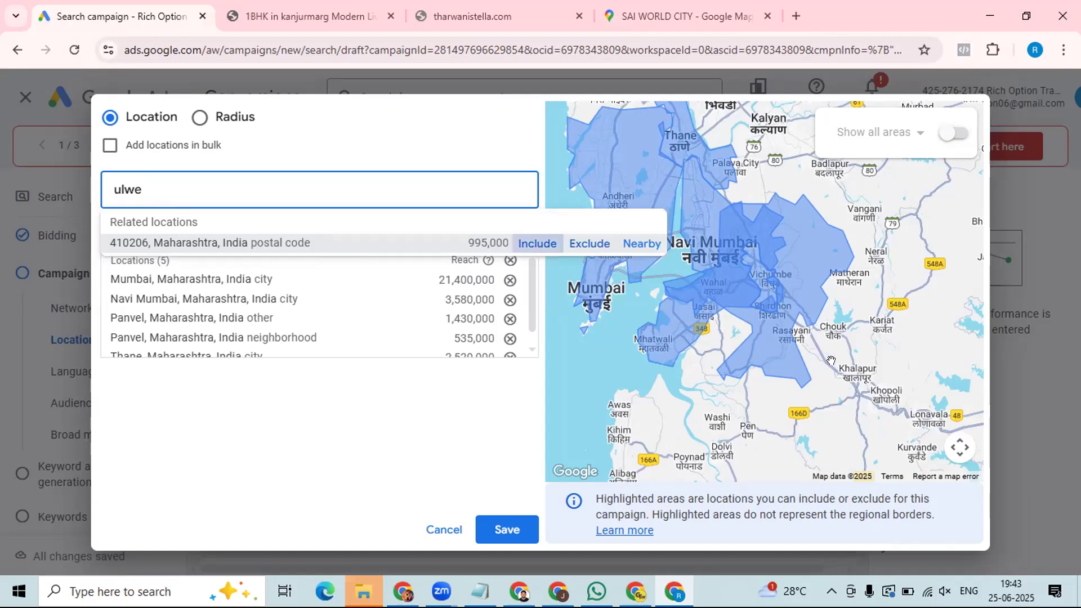
{"action": "left_click", "coordinate": [540, 244]}
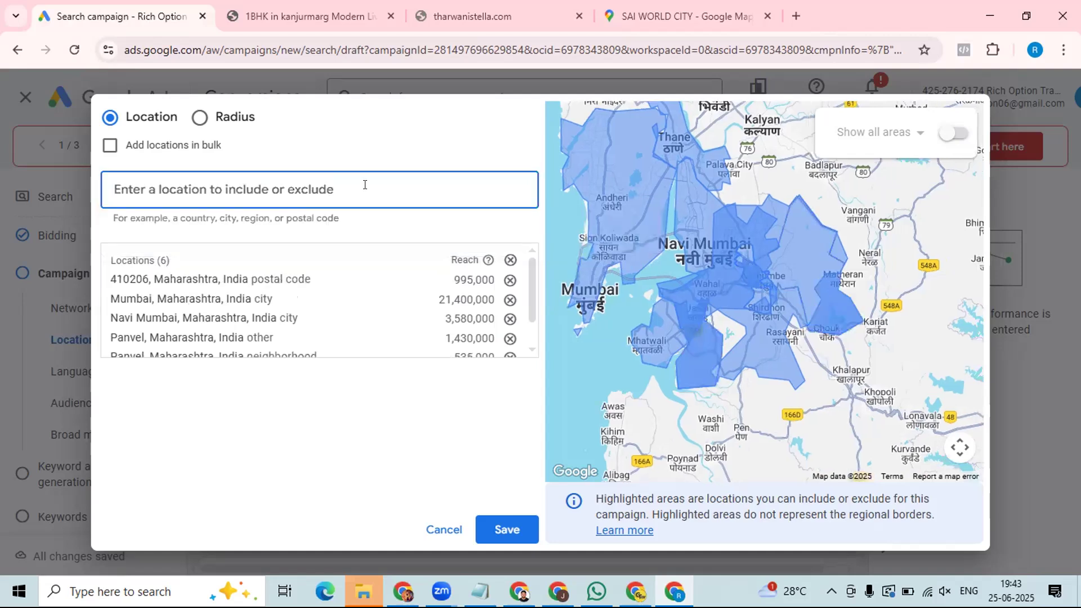
Step: Check the Sai World City area in Google Maps, return to Google Ads and search the campaign locations for palaspa
{"action": "left_click", "coordinate": [660, 16]}
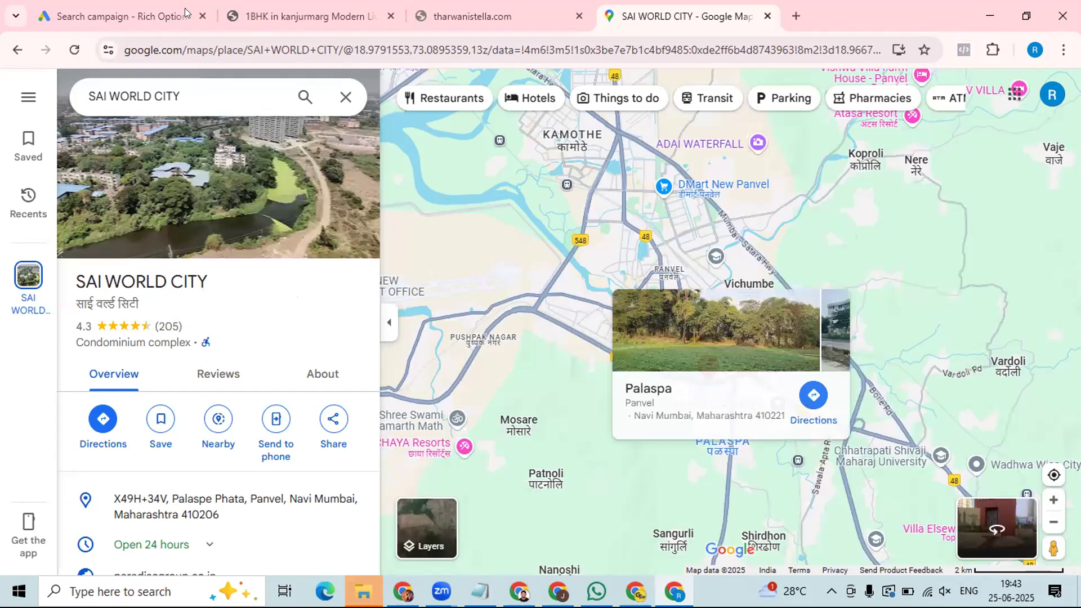
{"action": "left_click", "coordinate": [121, 16]}
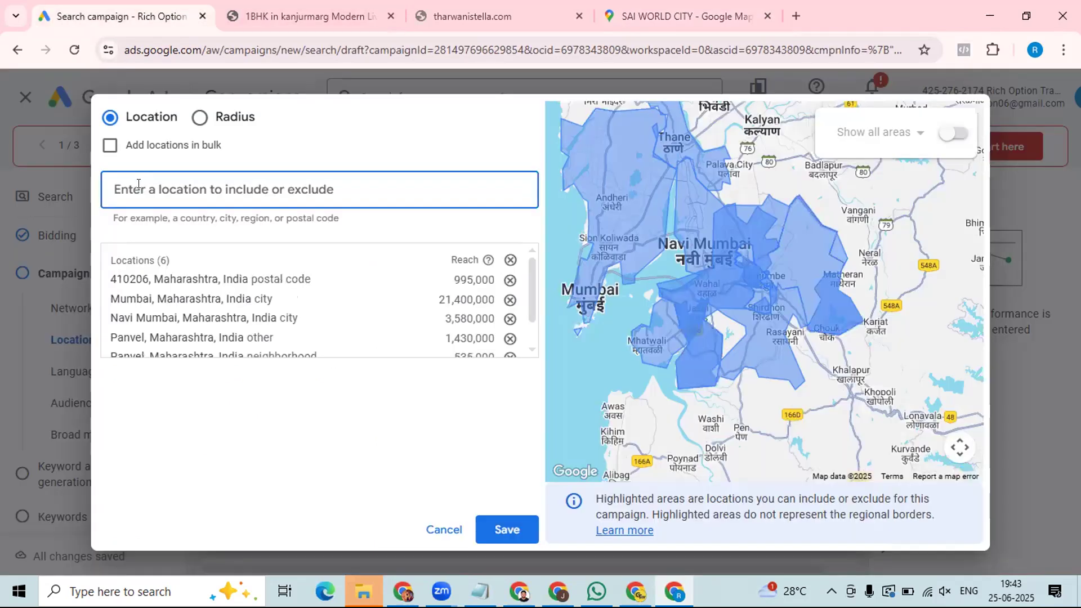
{"action": "type", "text": "p"}
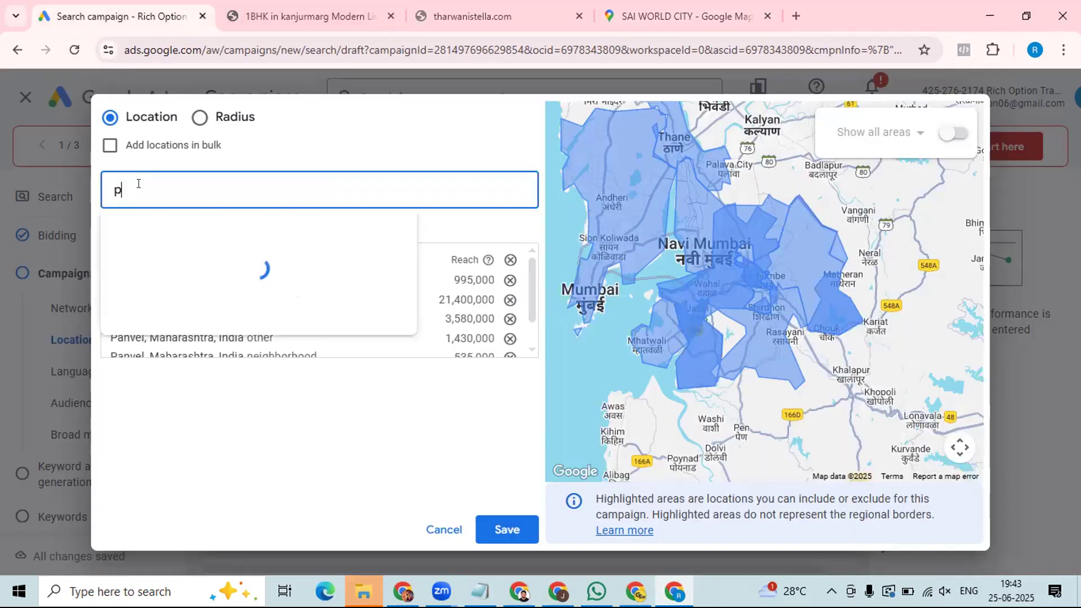
{"action": "type", "text": "alaspa"}
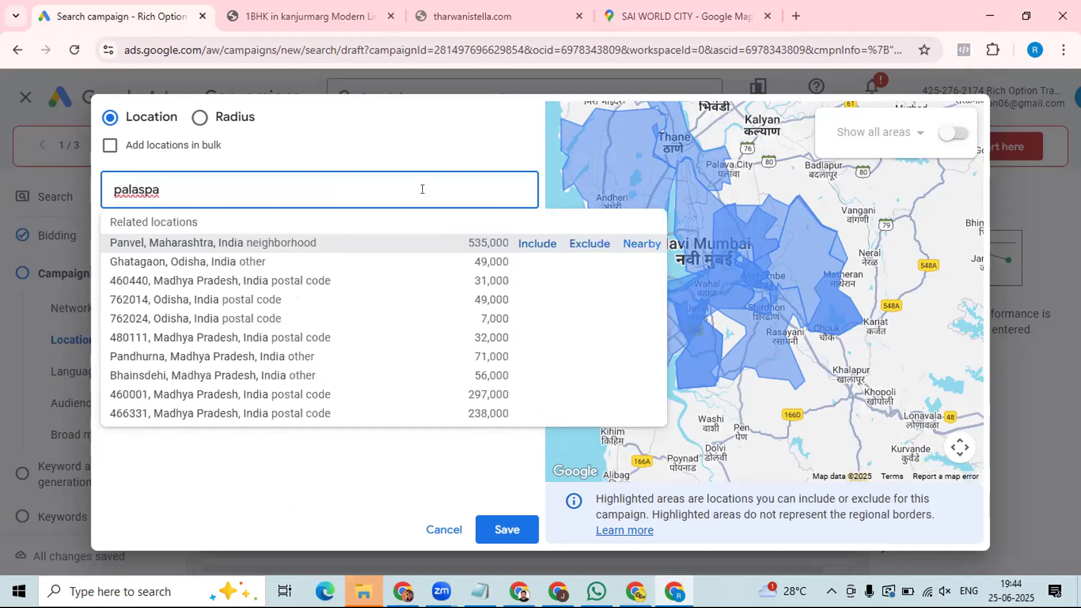
{"action": "key", "text": "BackSpace"}
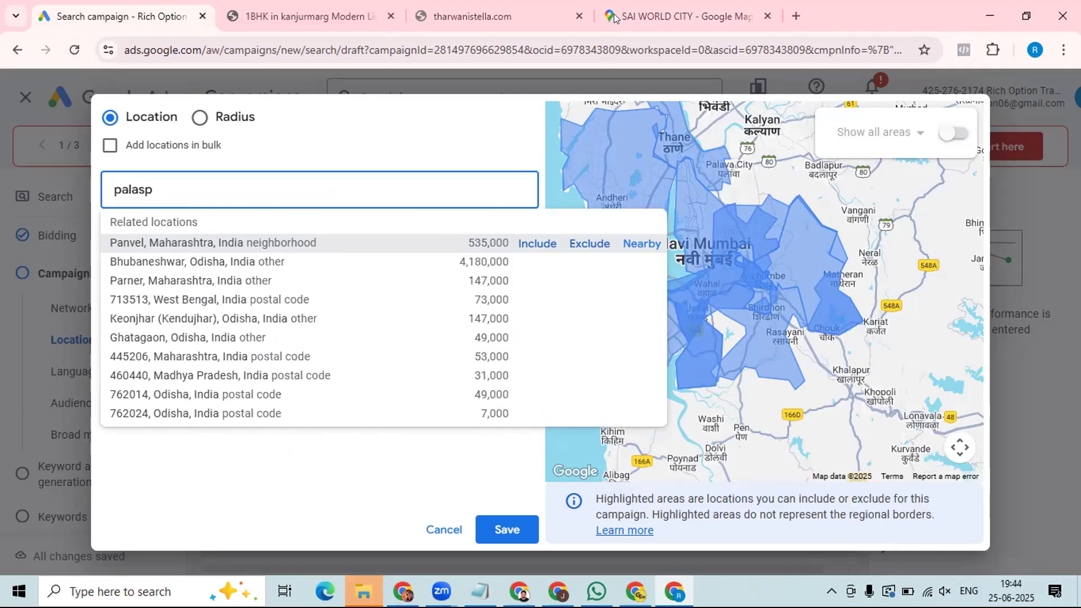
Step: Switch to Google Maps and examine the areas surrounding Sai World City, from Panvel and Palaspa east to Matheran, Neral and Karjat
{"action": "left_click", "coordinate": [649, 13]}
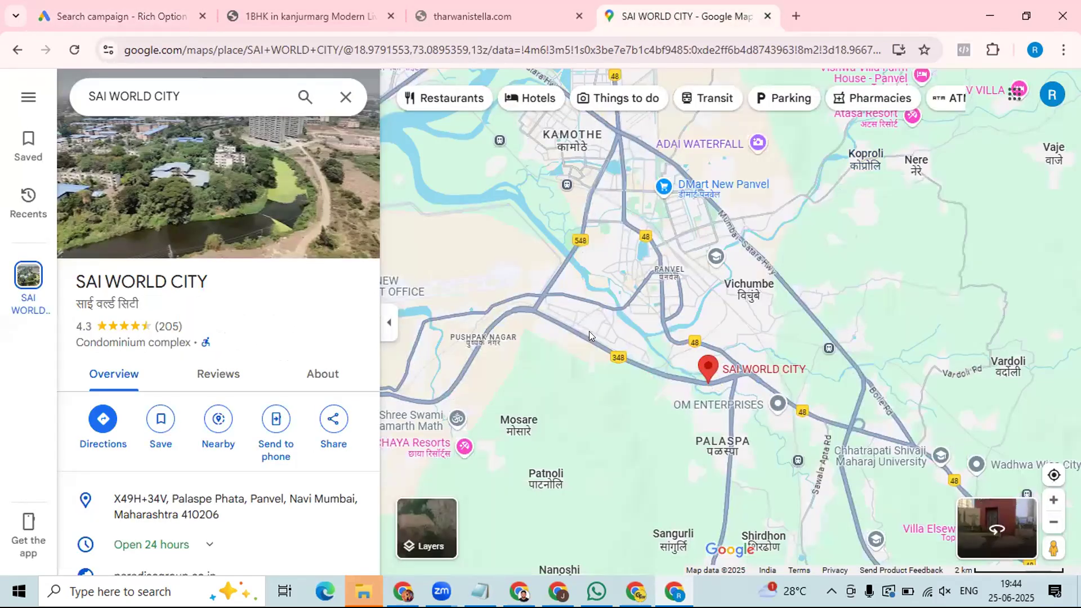
{"action": "left_click_drag", "start_coordinate": [646, 300], "coordinate": [557, 234]}
{"action": "left_click_drag", "start_coordinate": [724, 304], "coordinate": [714, 287]}
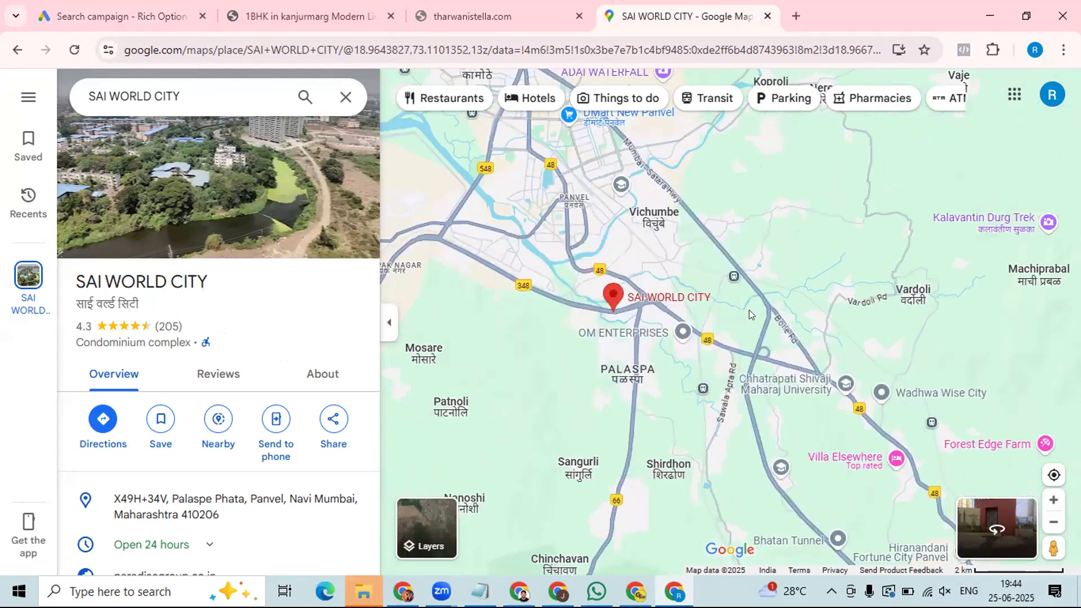
{"action": "left_click_drag", "start_coordinate": [766, 298], "coordinate": [758, 377]}
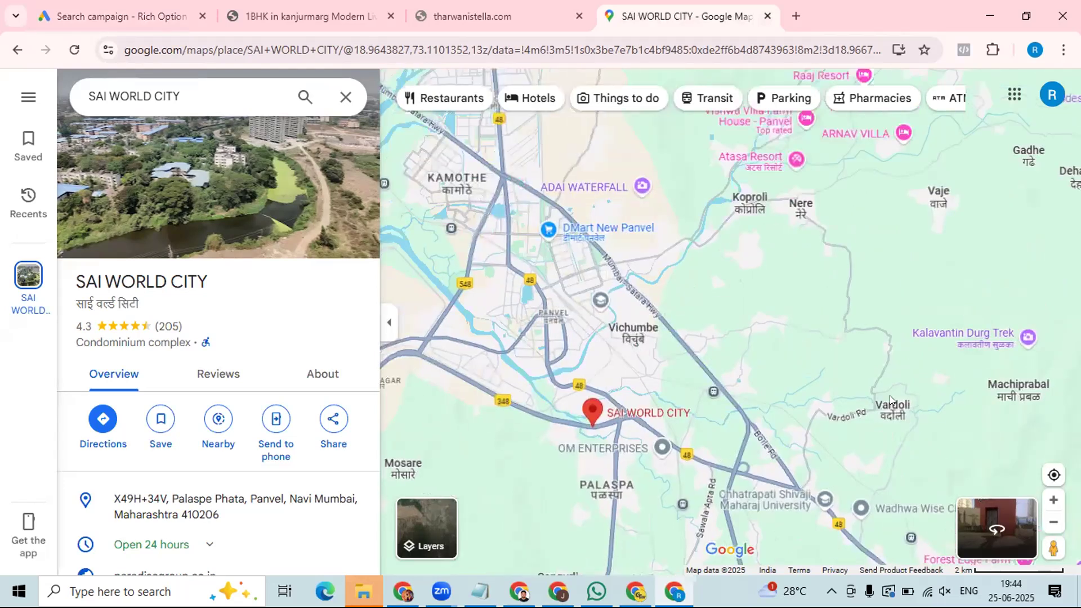
{"action": "left_click", "coordinate": [1048, 523]}
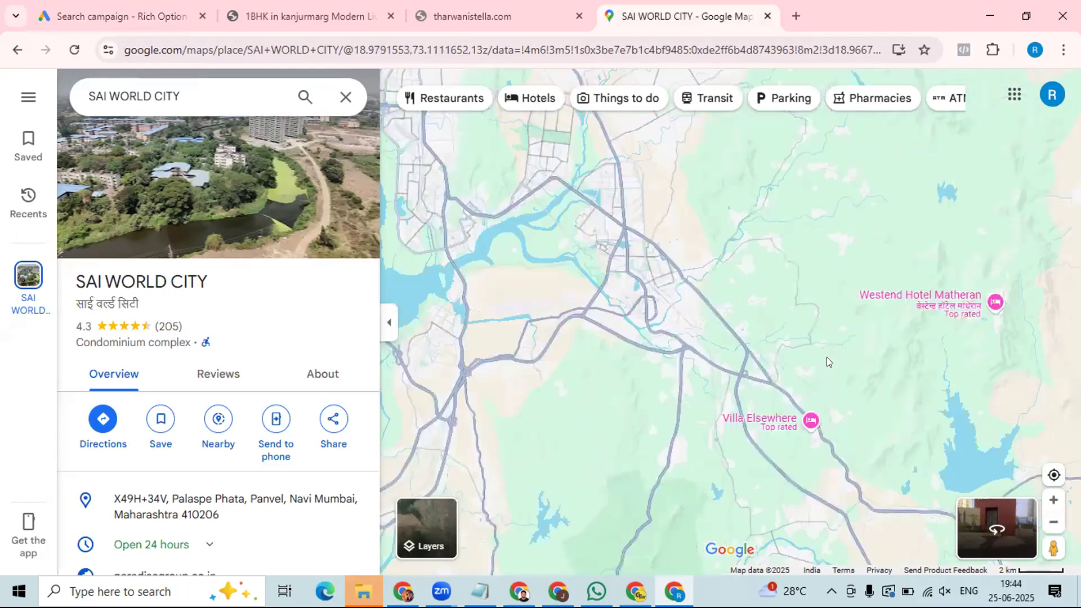
{"action": "left_click_drag", "start_coordinate": [826, 357], "coordinate": [780, 338]}
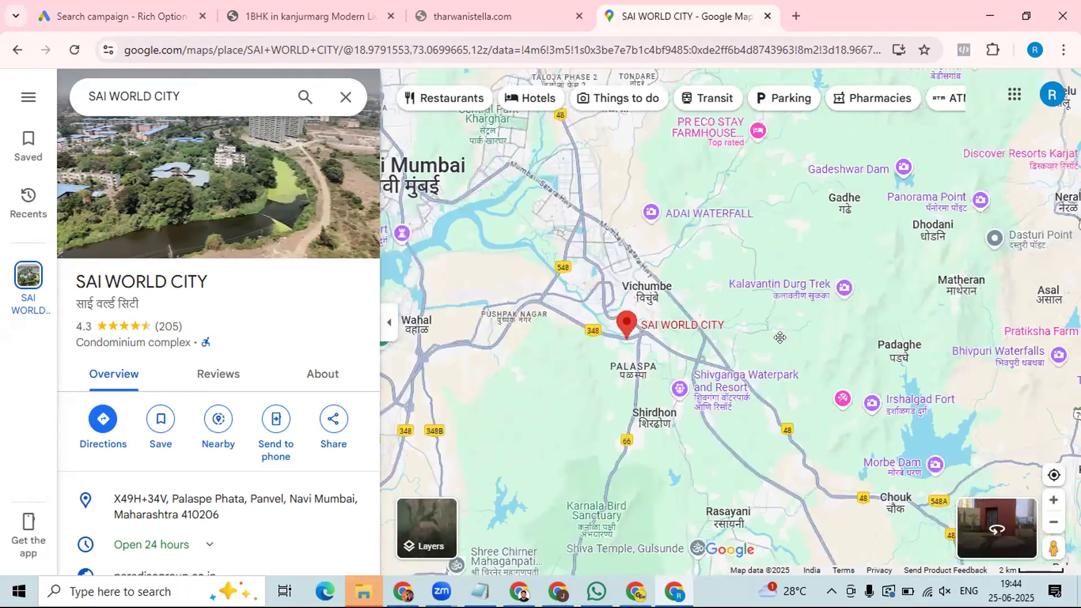
{"action": "left_click_drag", "start_coordinate": [780, 337], "coordinate": [739, 369]}
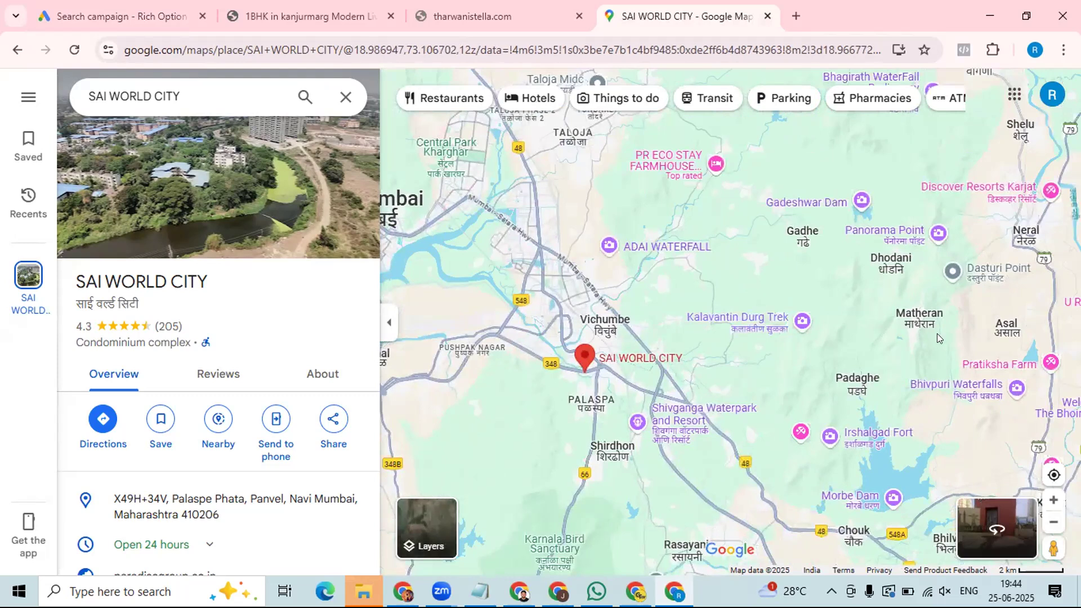
{"action": "left_click_drag", "start_coordinate": [796, 368], "coordinate": [754, 383]}
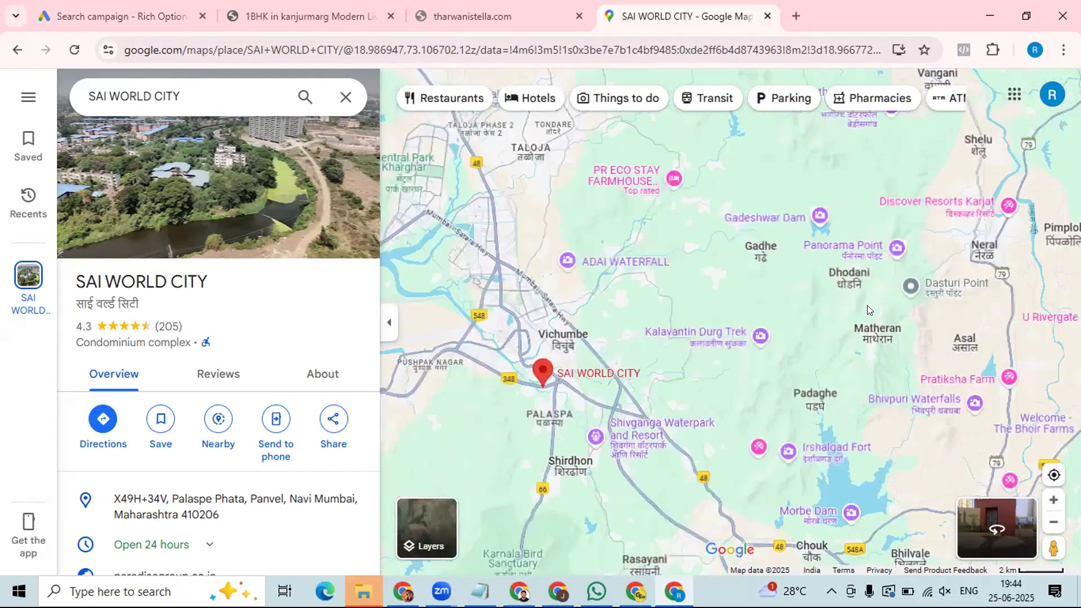
{"action": "left_click_drag", "start_coordinate": [870, 309], "coordinate": [762, 329]}
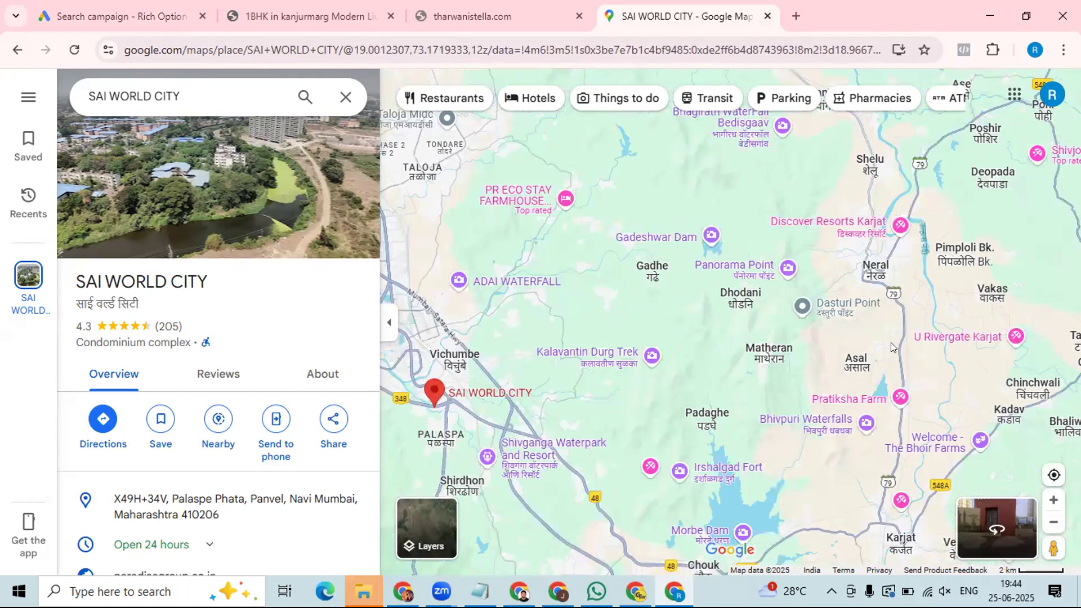
{"action": "mouse_move", "coordinate": [878, 510]}
{"action": "left_mouse_down"}
{"action": "mouse_move", "coordinate": [869, 471]}
{"action": "mouse_move", "coordinate": [878, 500]}
{"action": "left_mouse_up"}
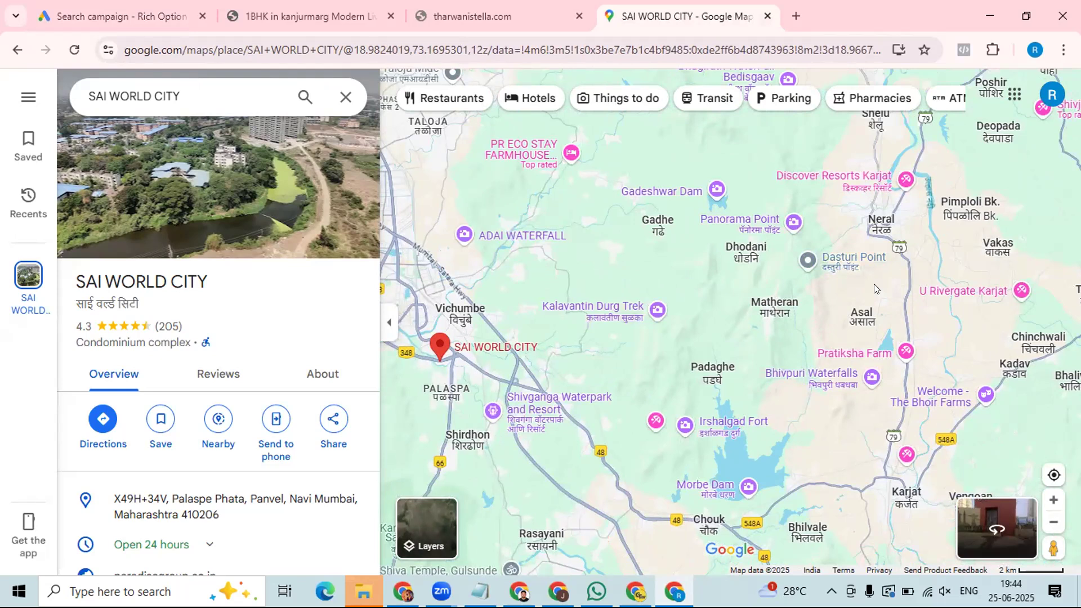
{"action": "left_click_drag", "start_coordinate": [875, 287], "coordinate": [884, 288]}
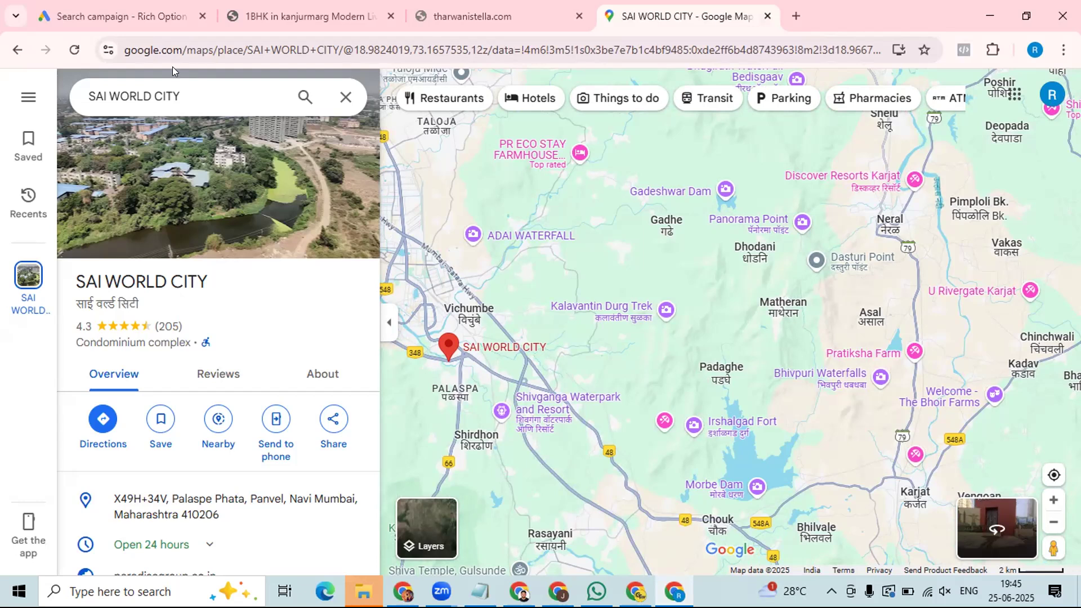
Step: Return to the Google Ads campaign and include the Karjat, Maharashtra, India match marked other as a targeted location
{"action": "left_click", "coordinate": [120, 13]}
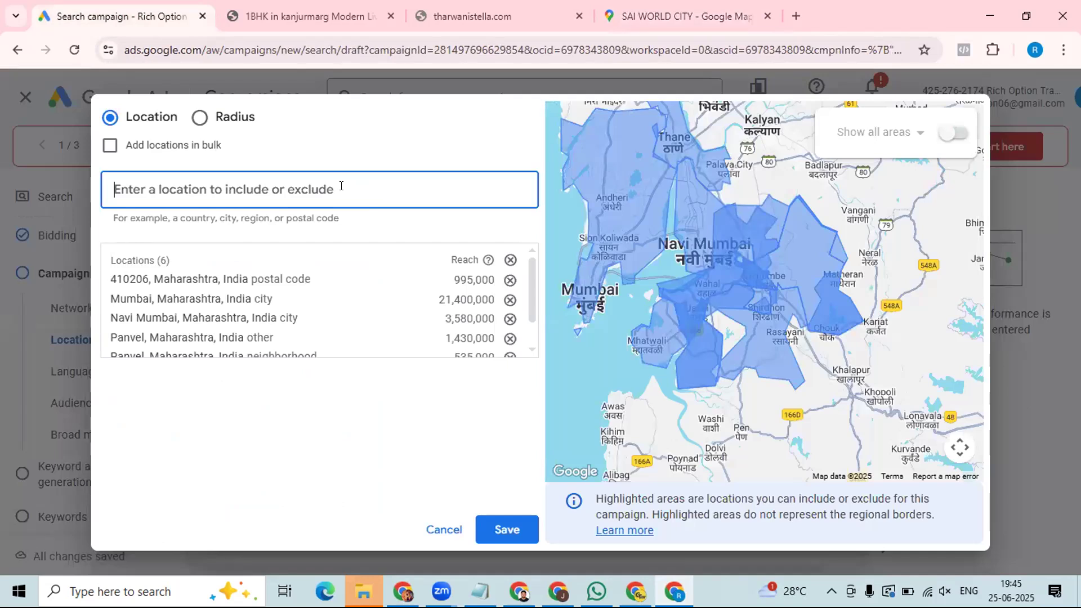
{"action": "type", "text": "karjat"}
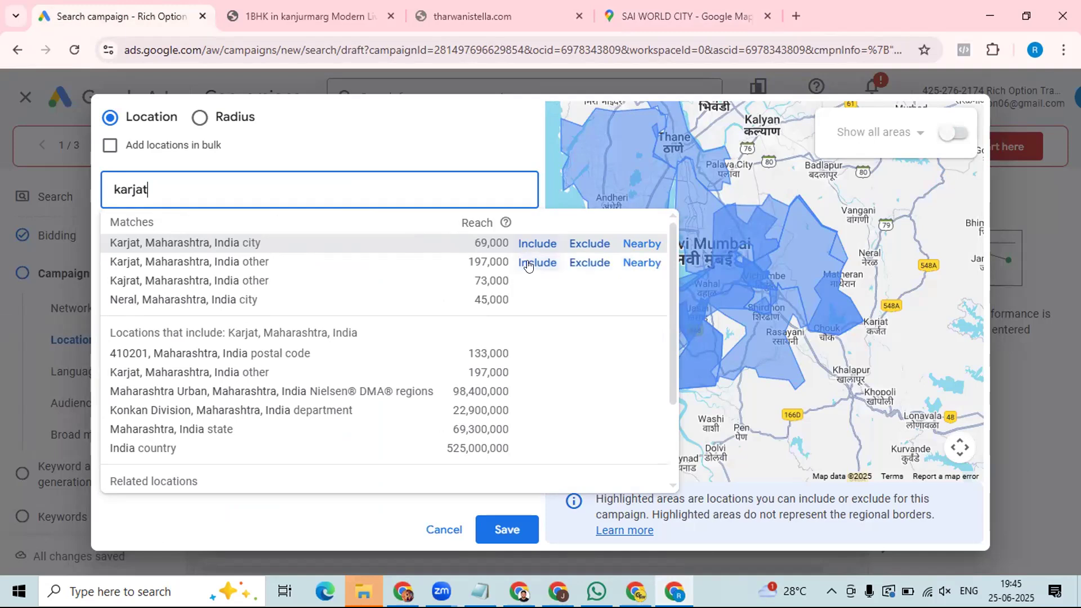
{"action": "left_click", "coordinate": [528, 264]}
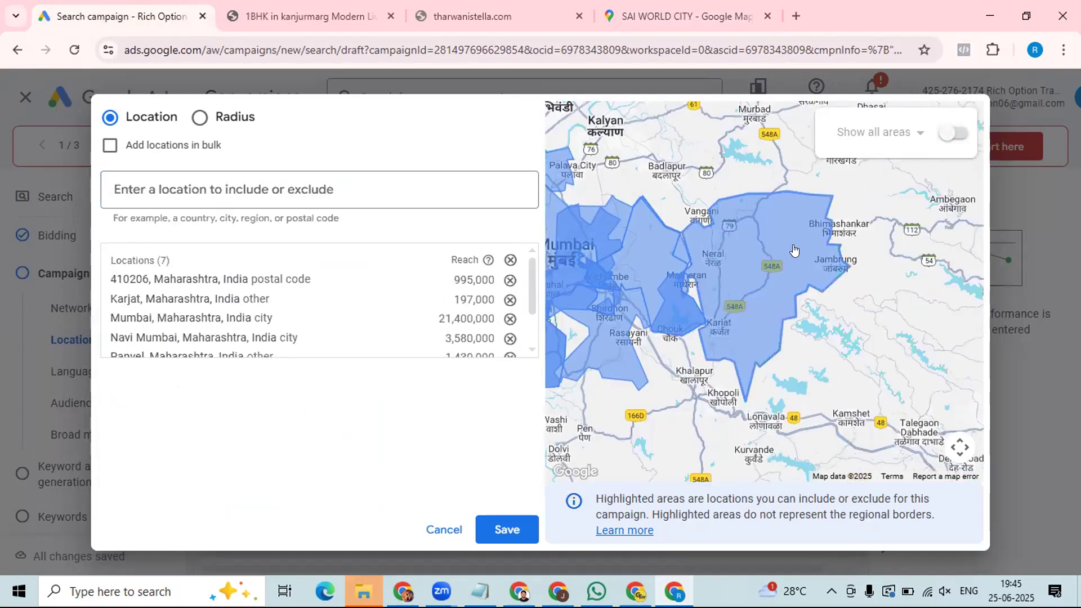
Step: Search the locations for neral and compare it with the highlighted target areas on the map
{"action": "left_click", "coordinate": [322, 190]}
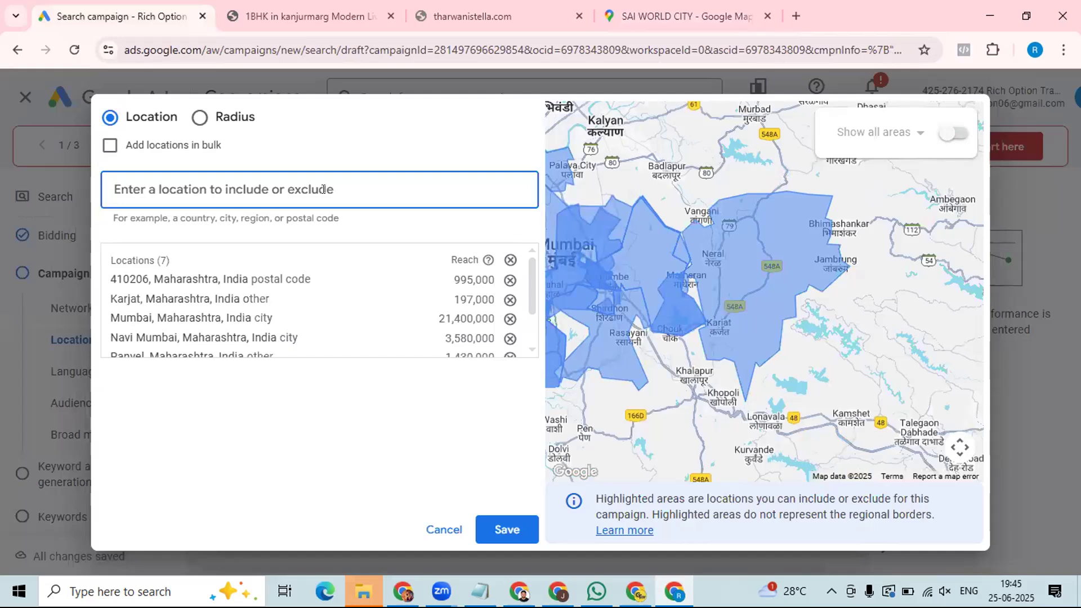
{"action": "type", "text": "neral"}
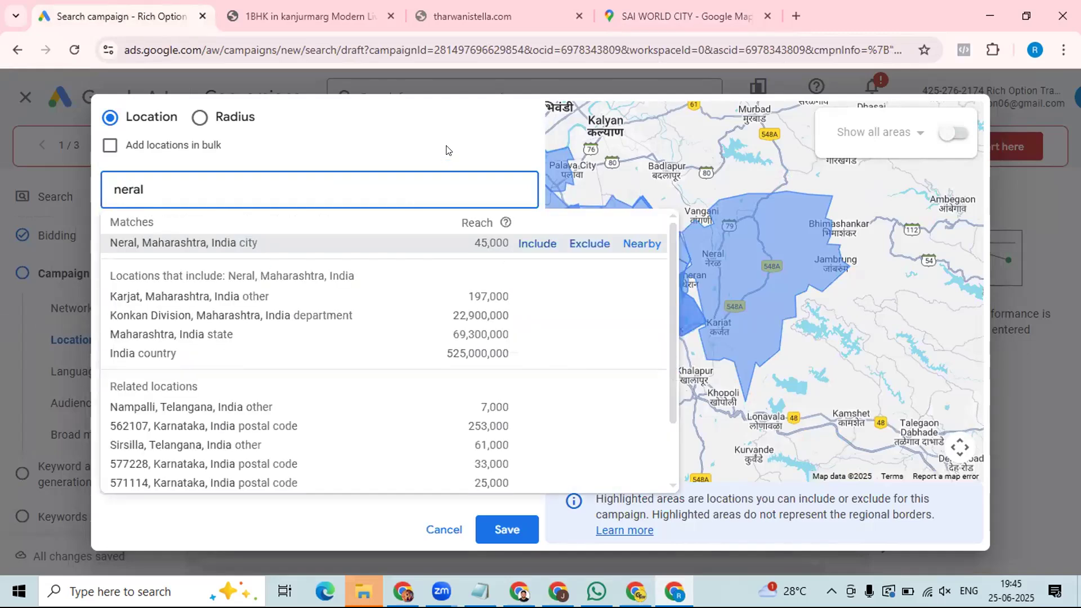
{"action": "left_click", "coordinate": [726, 269]}
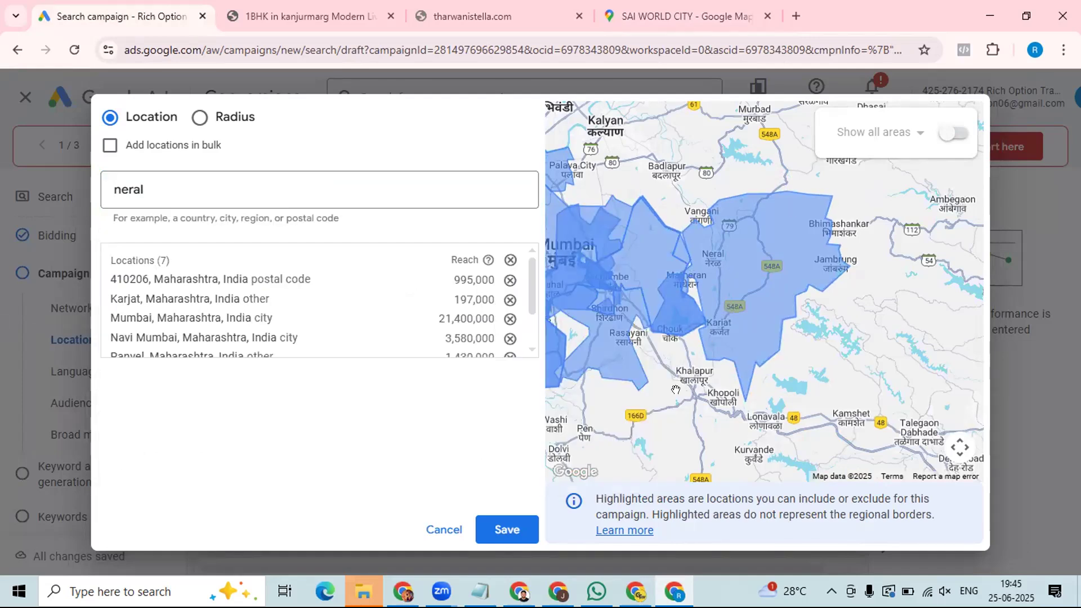
Step: Replace the location search with uran, review its matches and clear the search
{"action": "left_click", "coordinate": [347, 192]}
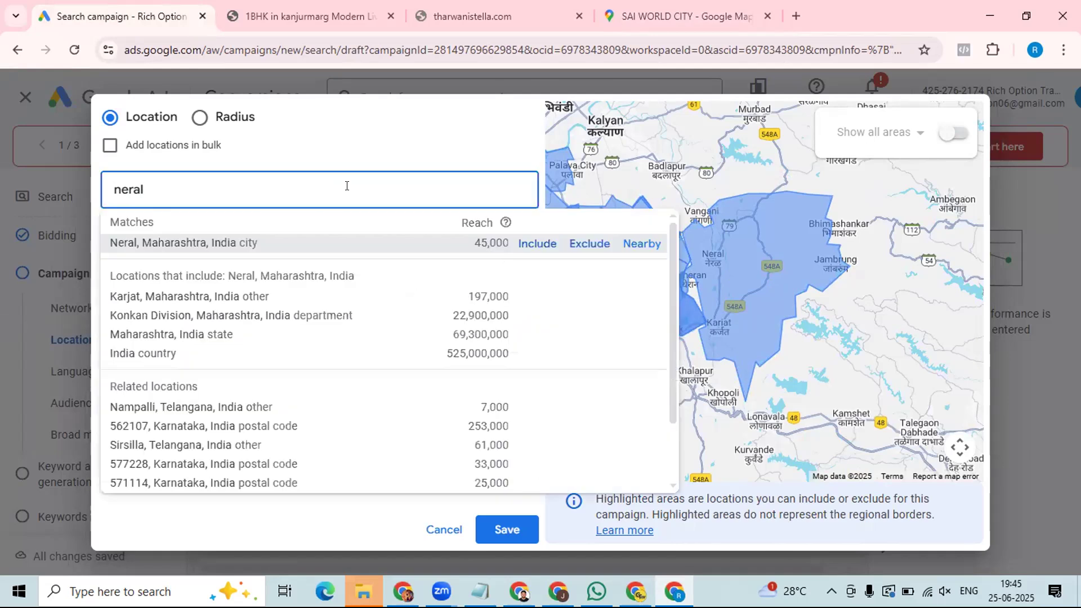
{"action": "key", "text": "BackSpace"}
{"action": "key", "text": "BackSpace"}
{"action": "key", "text": "BackSpace"}
{"action": "key", "text": "BackSpace"}
{"action": "key", "text": "BackSpace"}
{"action": "type", "text": "ura"}
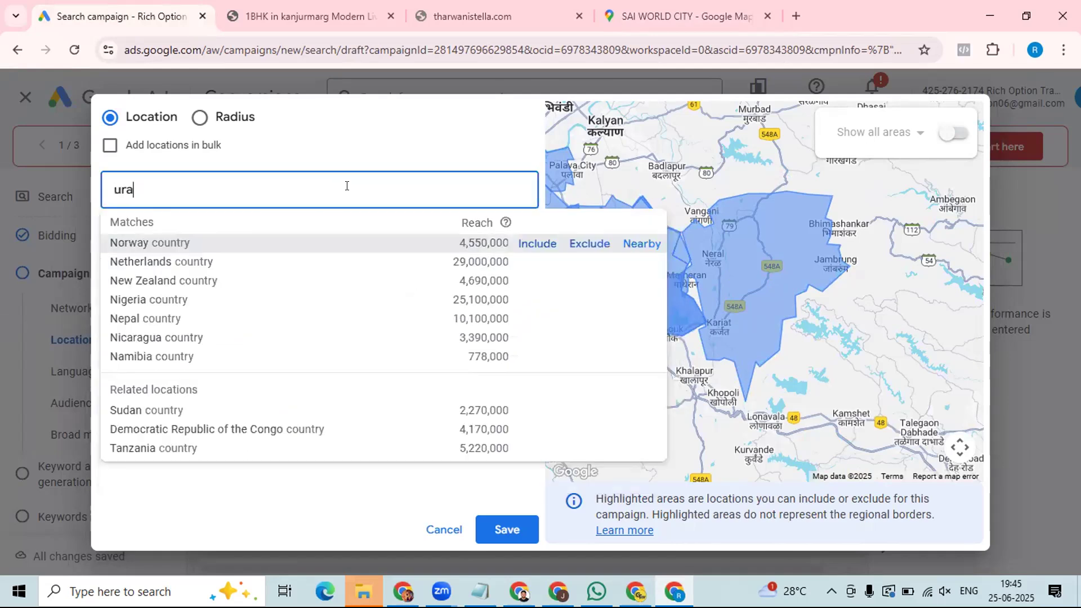
{"action": "type", "text": "n"}
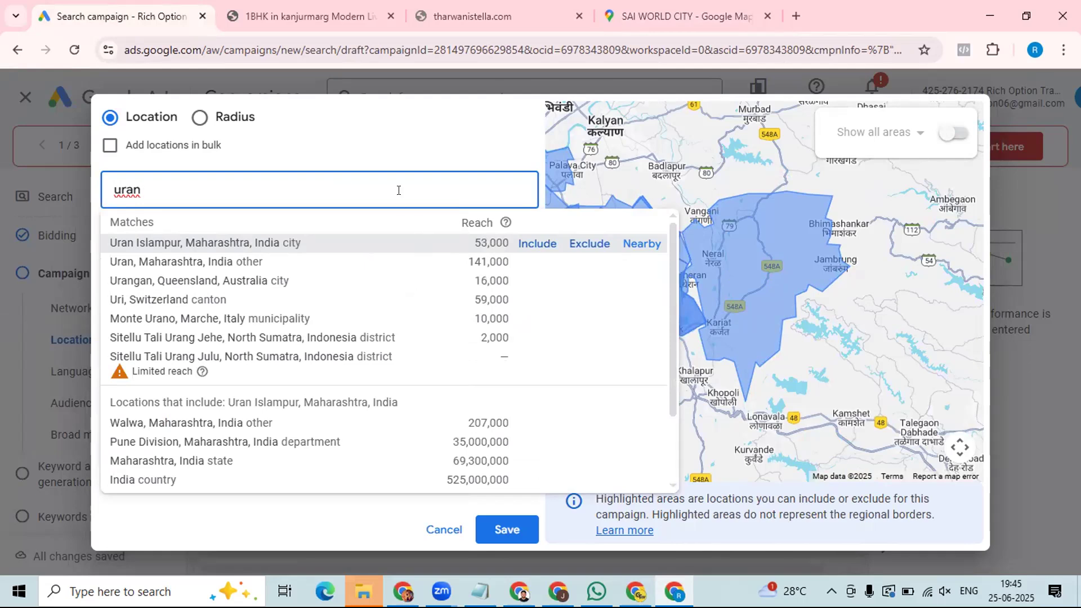
{"action": "key", "text": "BackSpace"}
{"action": "key", "text": "BackSpace"}
{"action": "key", "text": "BackSpace"}
{"action": "key", "text": "BackSpace"}
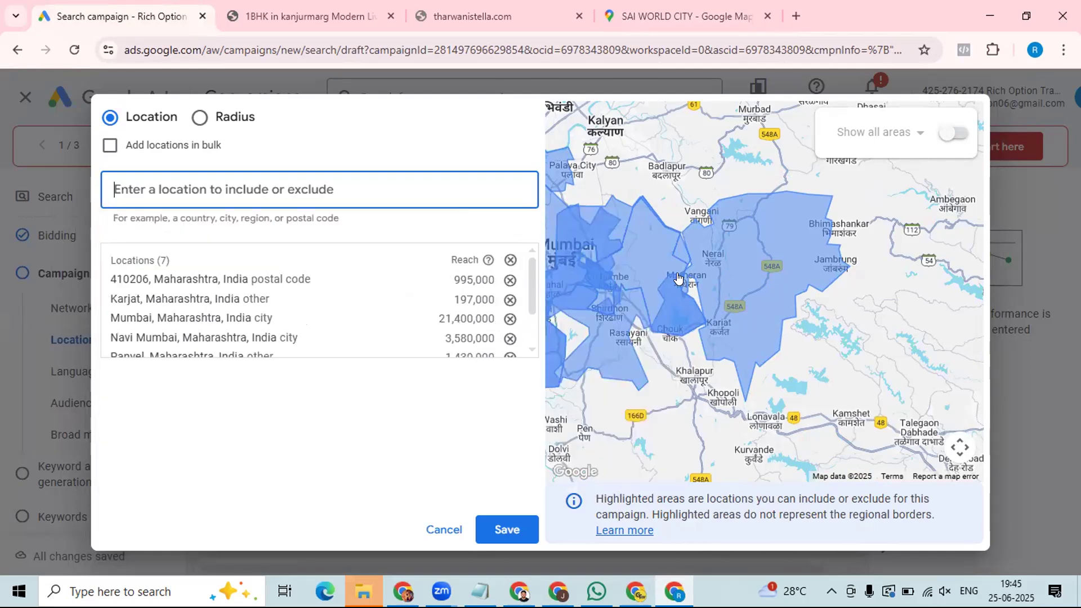
Step: Search the locations for khalapur and include the Khalapur, Maharashtra, India match marked other
{"action": "left_click_drag", "start_coordinate": [703, 249], "coordinate": [758, 273]}
{"action": "left_click_drag", "start_coordinate": [832, 401], "coordinate": [804, 411]}
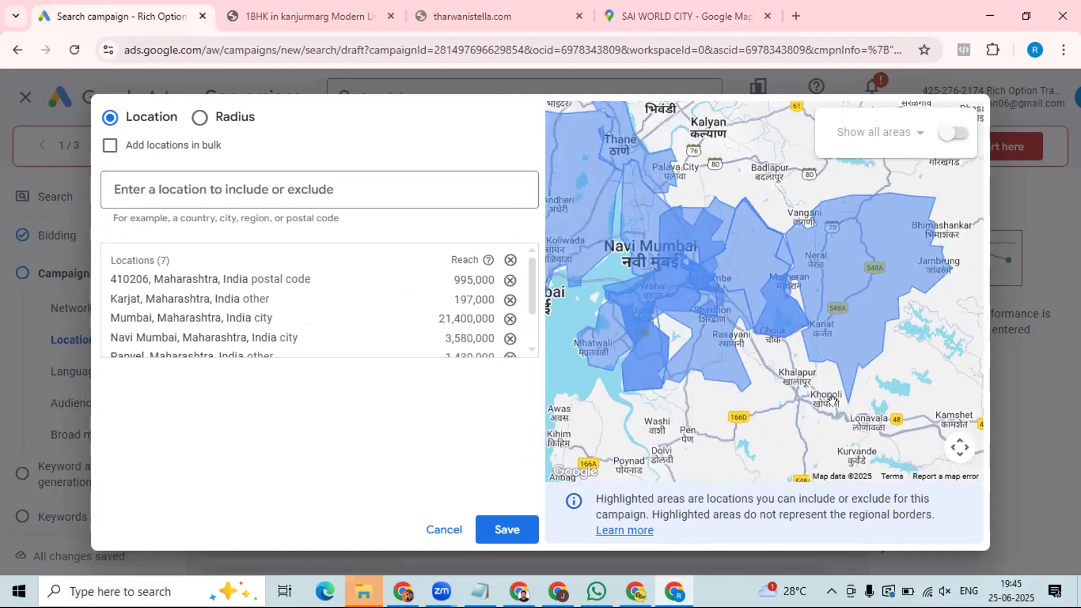
{"action": "left_click", "coordinate": [276, 183]}
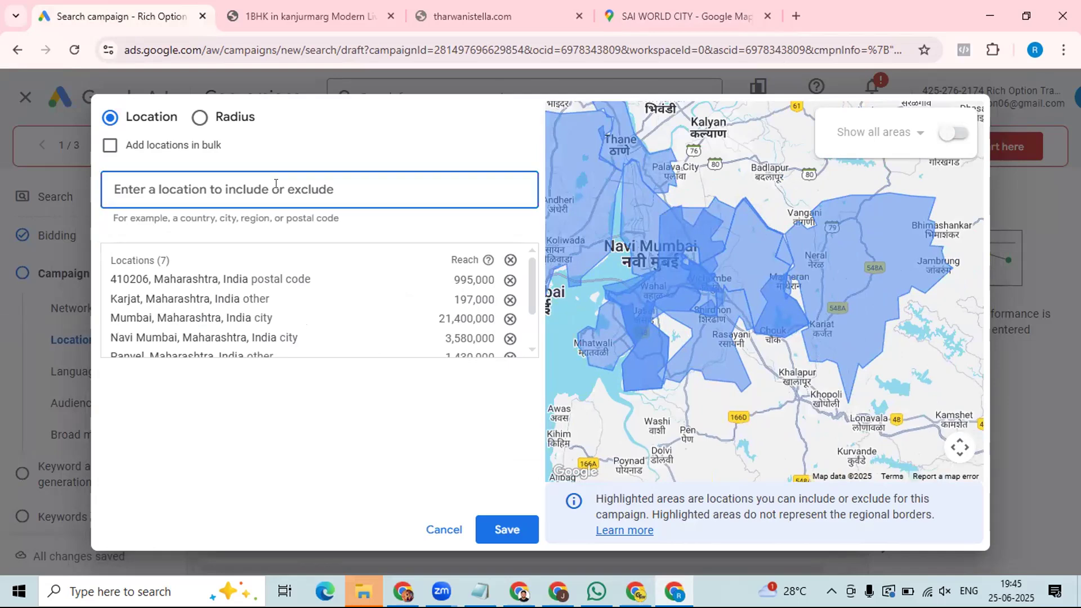
{"action": "type", "text": "khalap"}
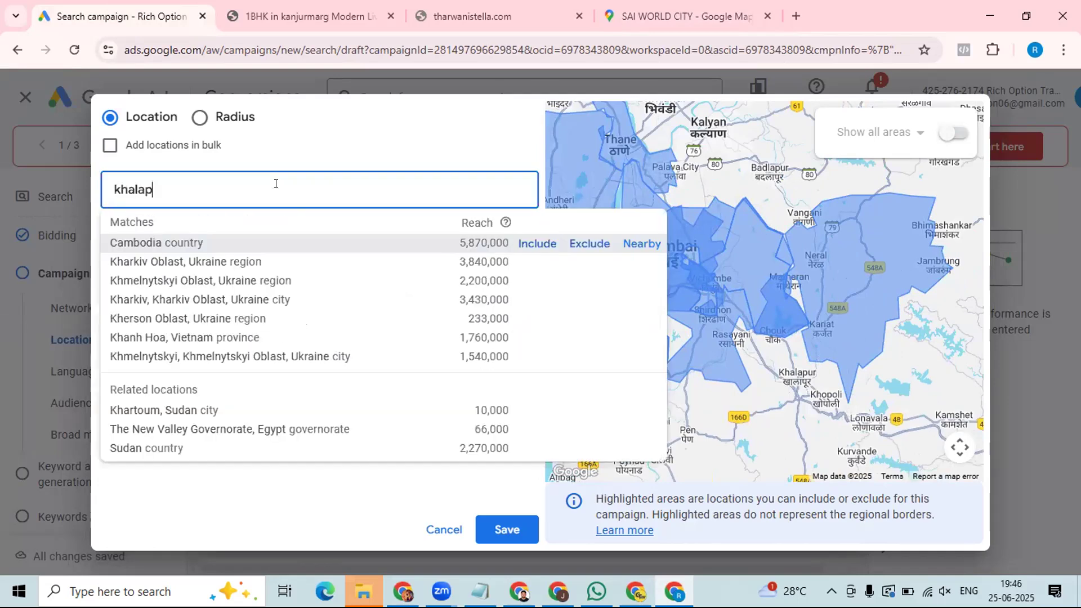
{"action": "type", "text": "ur"}
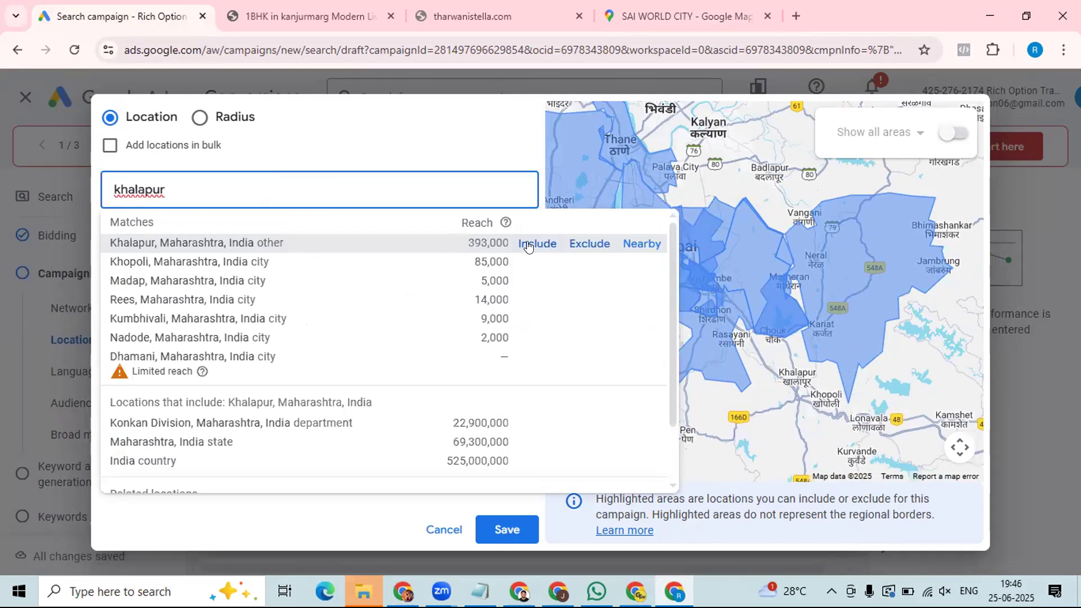
{"action": "left_click", "coordinate": [531, 242]}
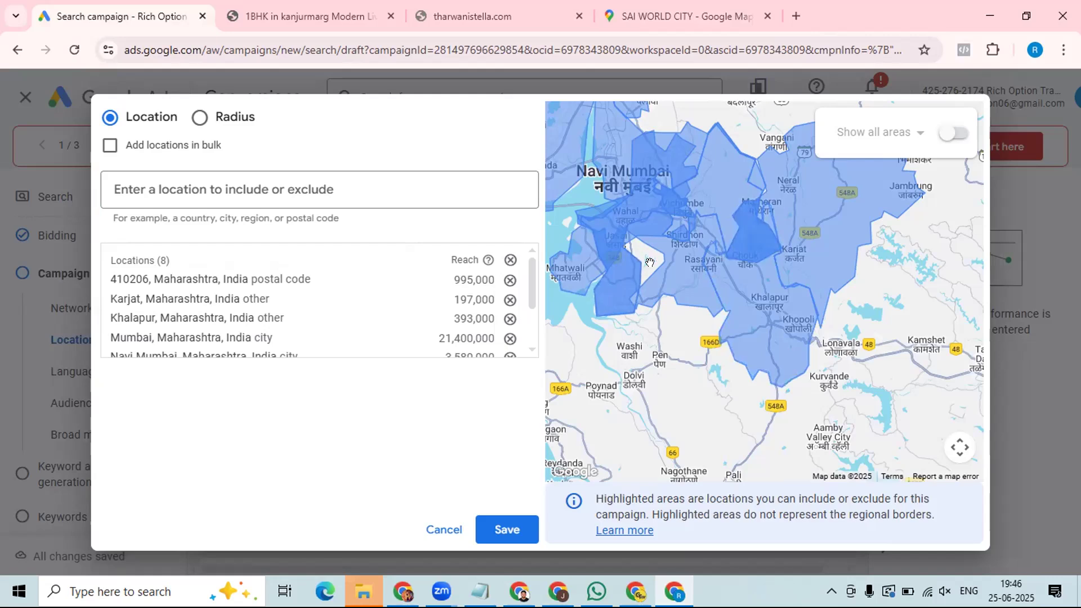
Step: Search the locations for pen, replace the search with pan, review the matches and clear the search
{"action": "left_click_drag", "start_coordinate": [677, 350], "coordinate": [680, 368]}
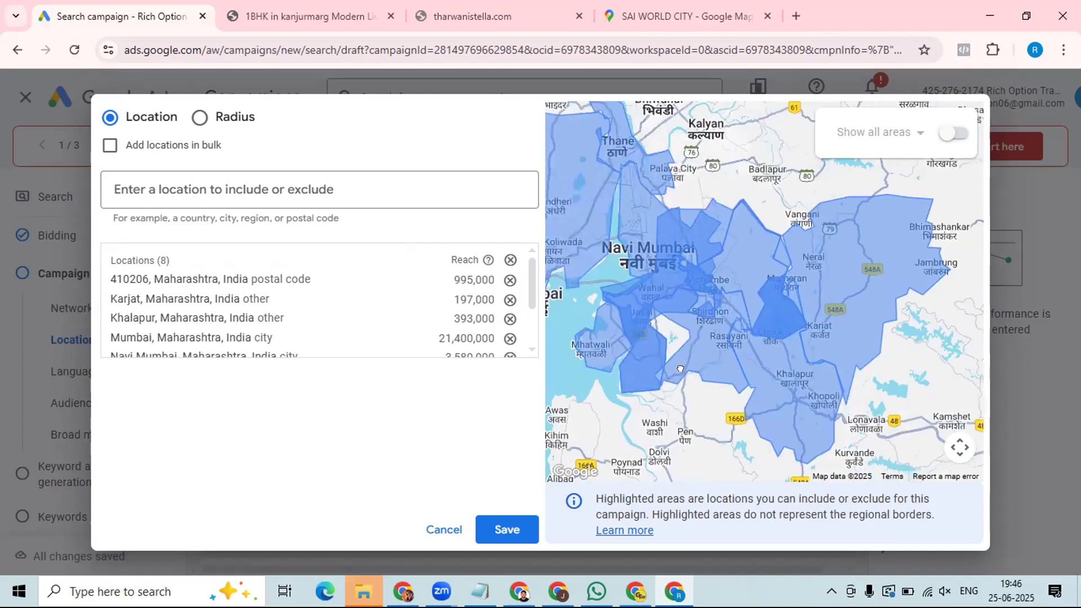
{"action": "left_click", "coordinate": [335, 188]}
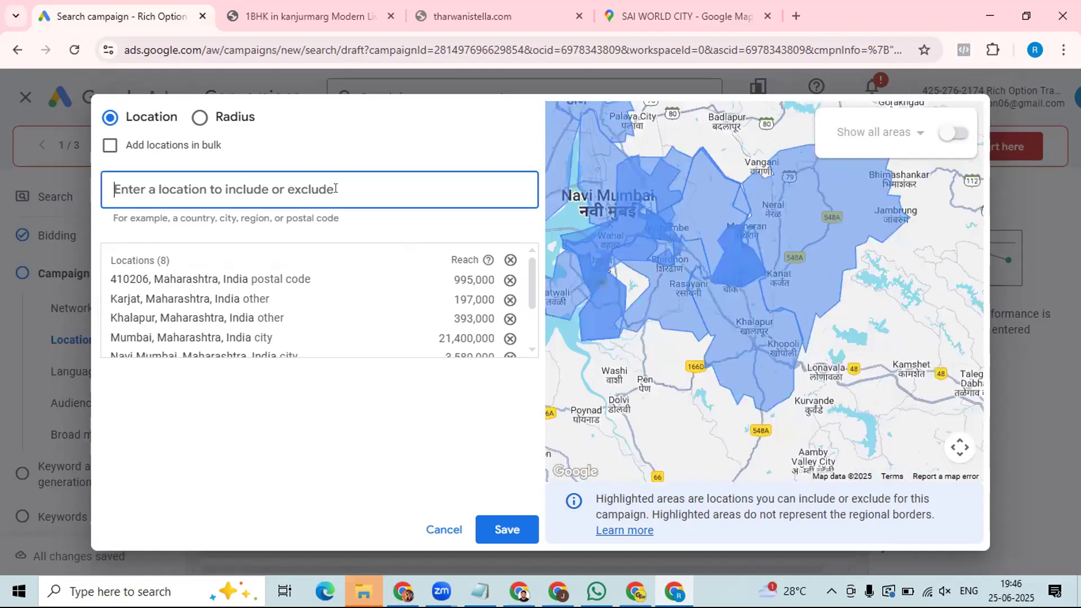
{"action": "type", "text": "pen"}
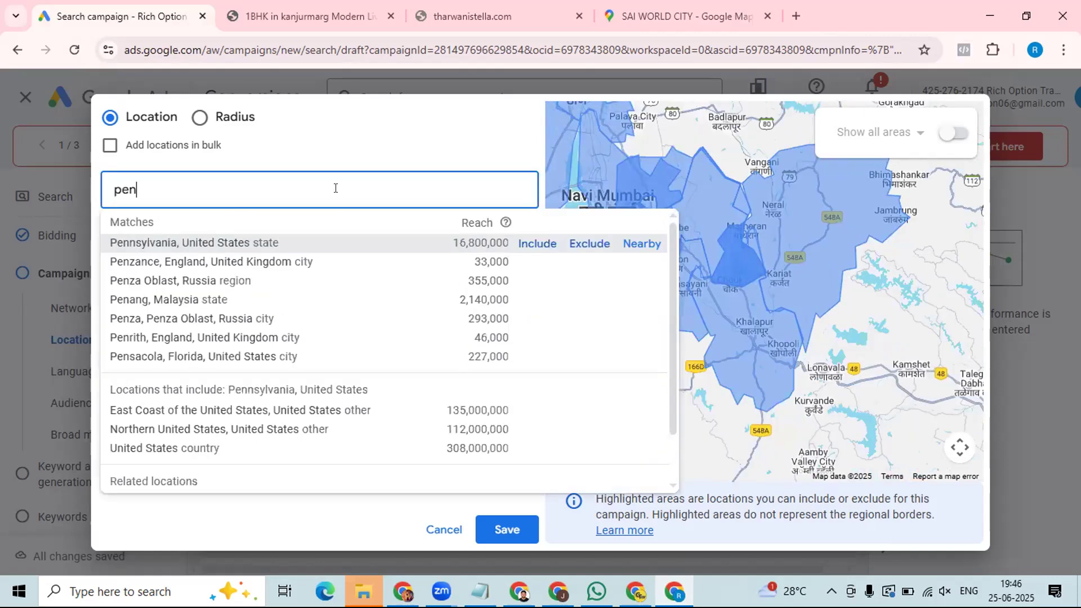
{"action": "key", "text": "BackSpace"}
{"action": "key", "text": "BackSpace"}
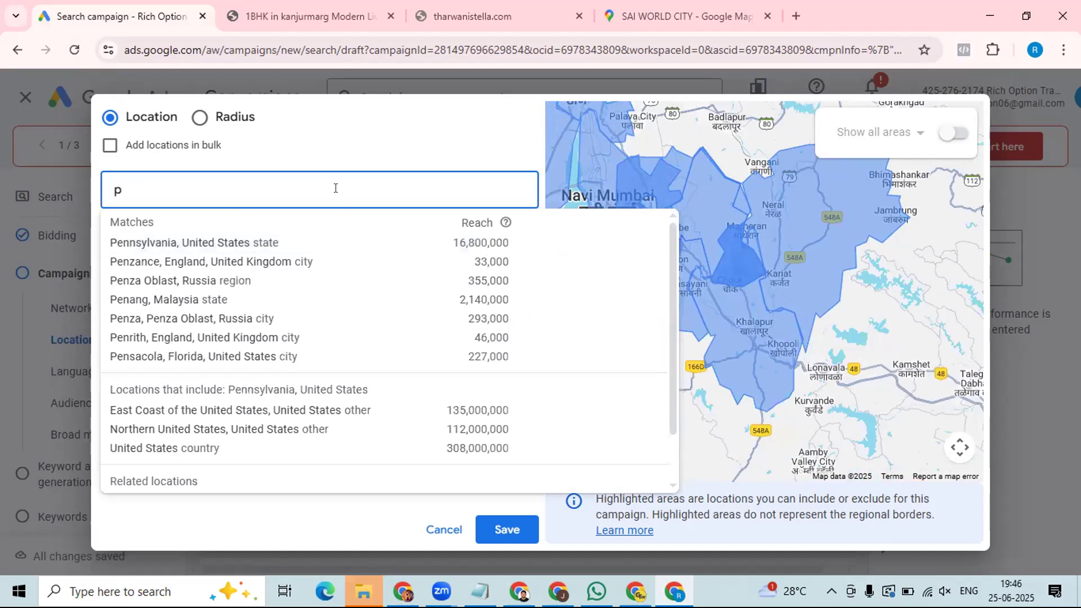
{"action": "type", "text": "an"}
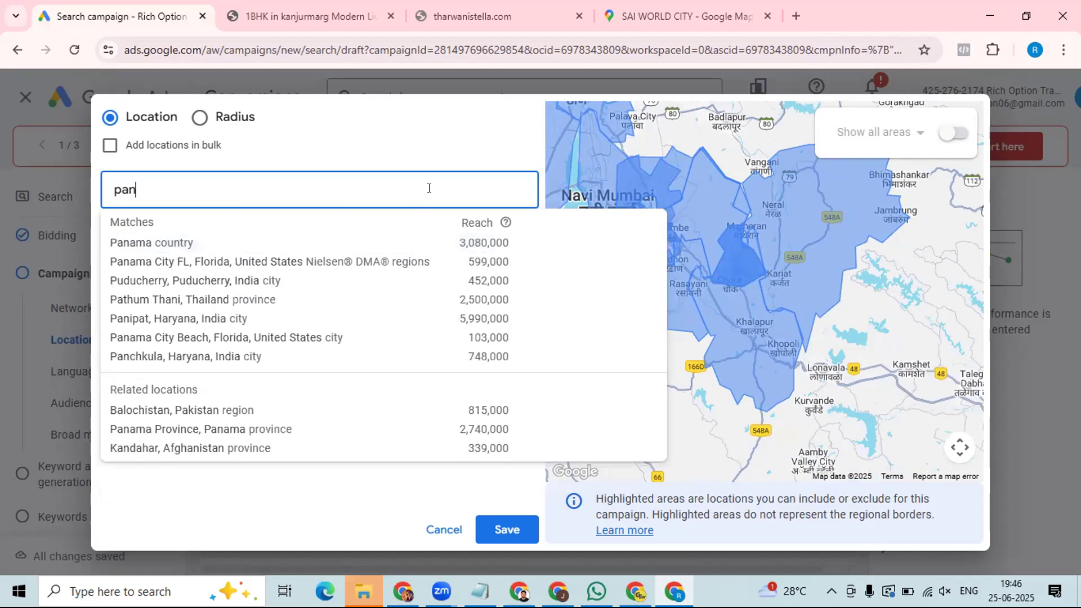
{"action": "key", "text": "BackSpace"}
{"action": "key", "text": "BackSpace"}
{"action": "key", "text": "BackSpace"}
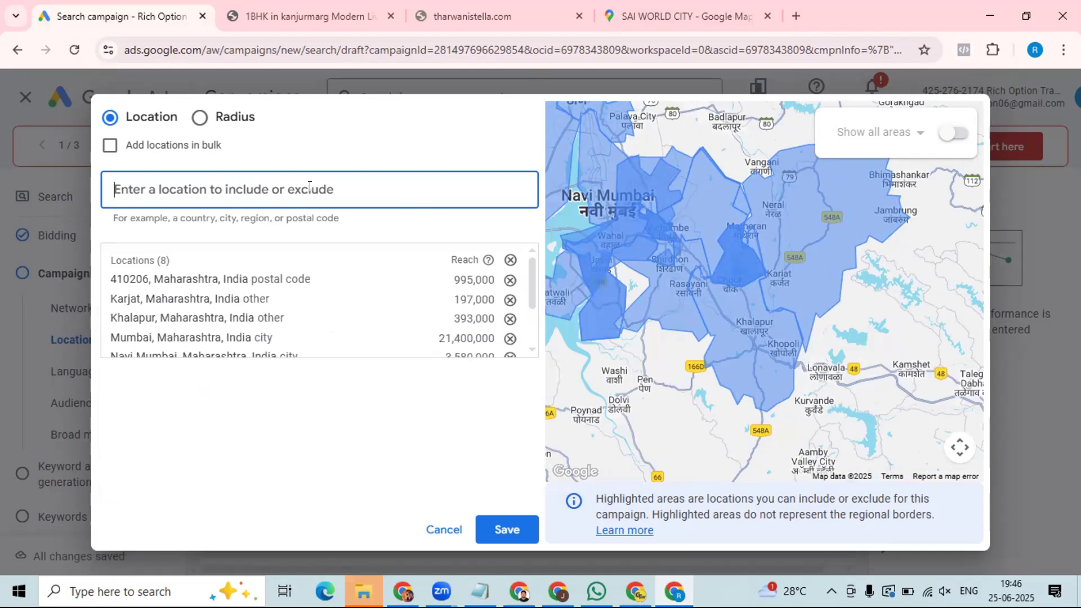
Step: Search the locations for pen again, check the area around Pen on the map and clear the search
{"action": "type", "text": "pen"}
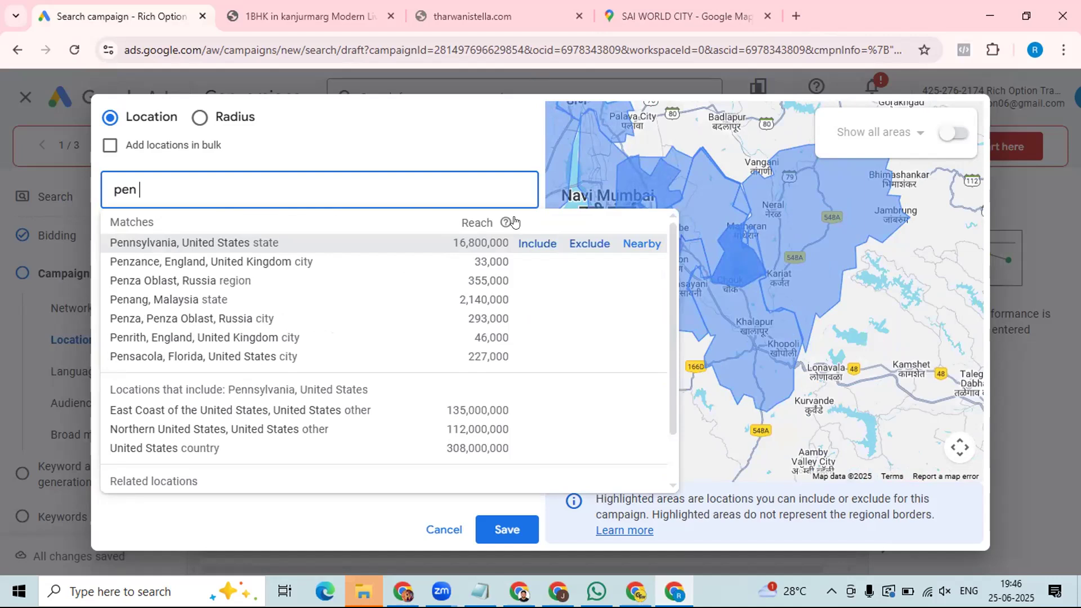
{"action": "left_click", "coordinate": [533, 141]}
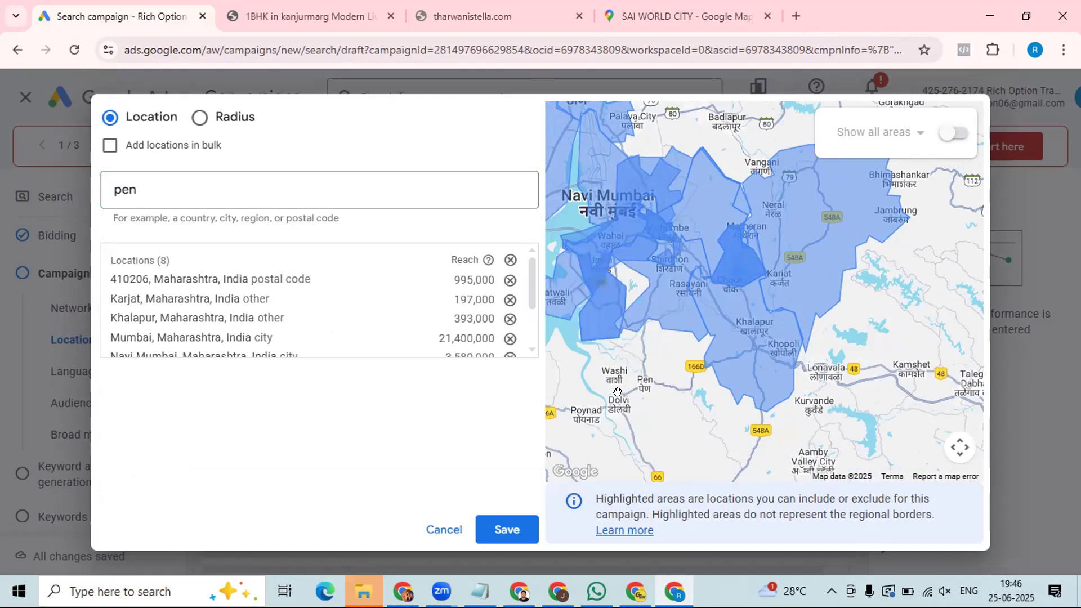
{"action": "left_click", "coordinate": [251, 188]}
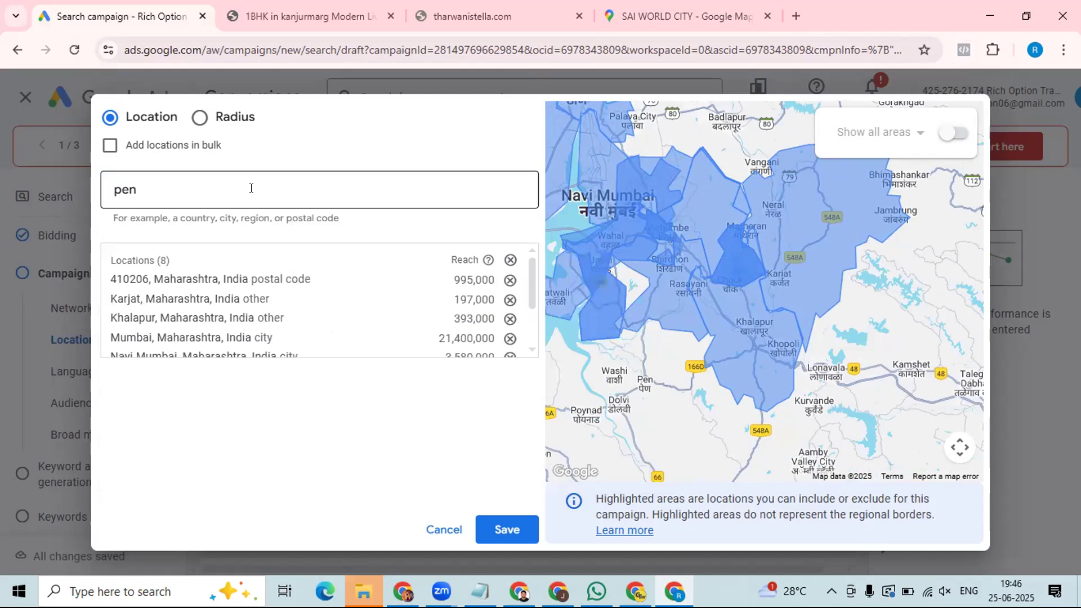
{"action": "key", "text": "BackSpace"}
{"action": "key", "text": "BackSpace"}
{"action": "key", "text": "BackSpace"}
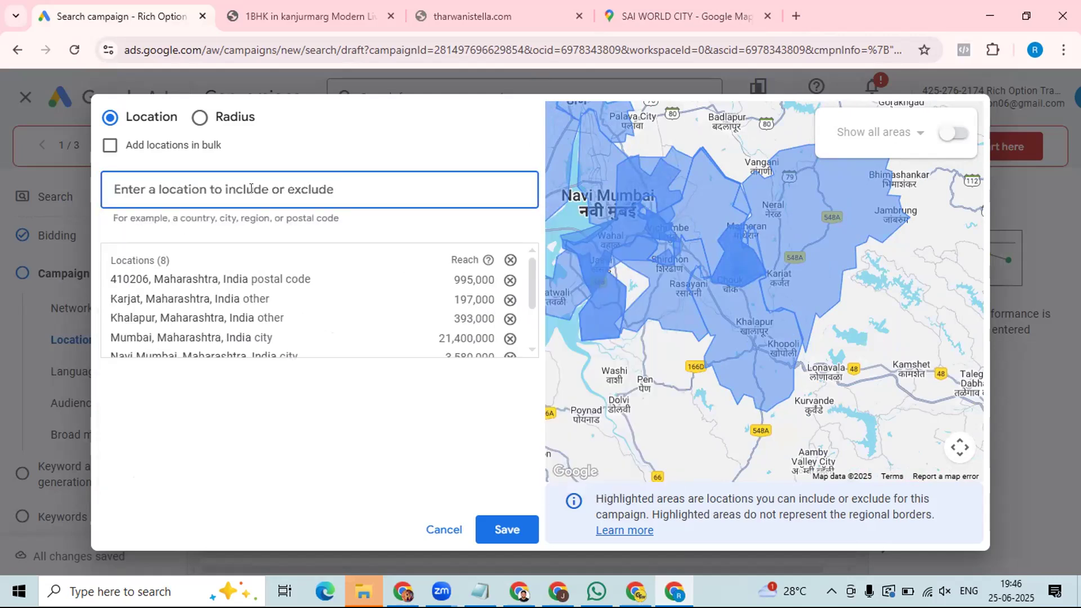
Step: Search the locations for dolvi and include the 402107, Maharashtra, India postal code
{"action": "type", "text": "dolvi"}
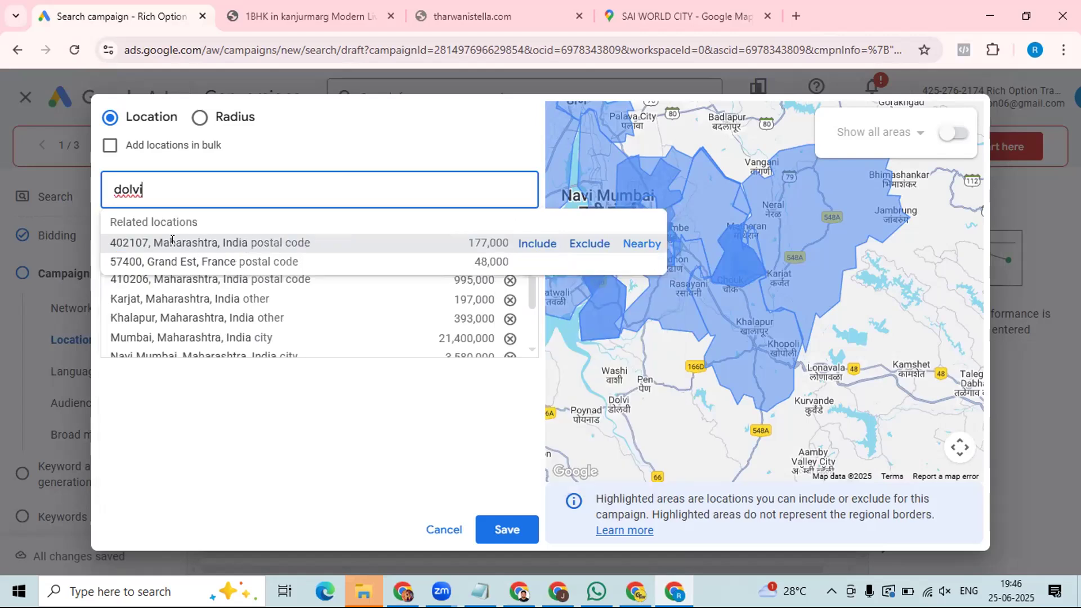
{"action": "left_click", "coordinate": [527, 244]}
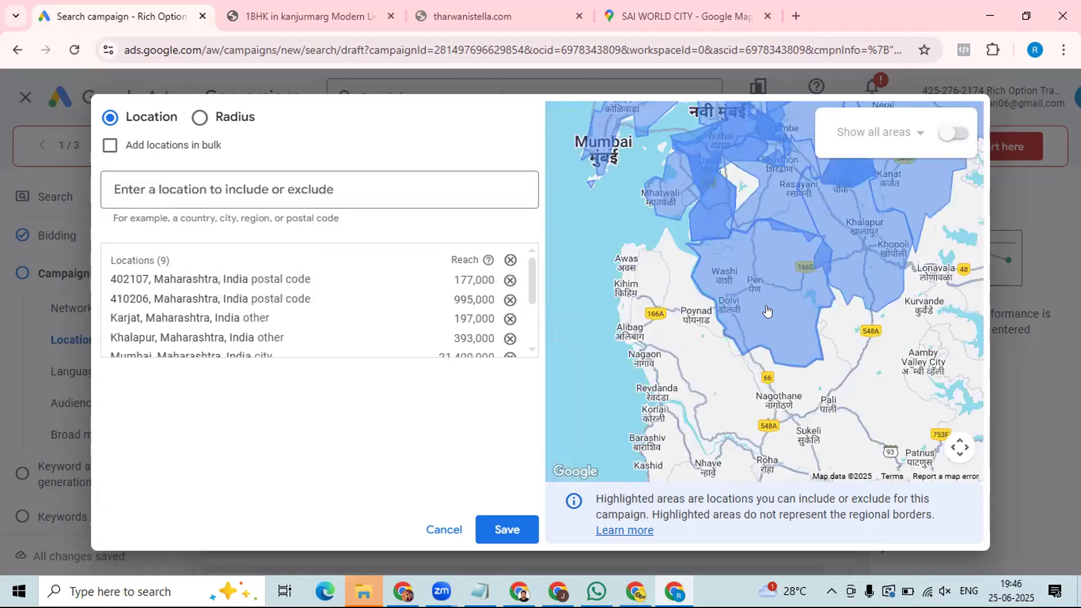
{"action": "left_click_drag", "start_coordinate": [796, 242], "coordinate": [830, 345]}
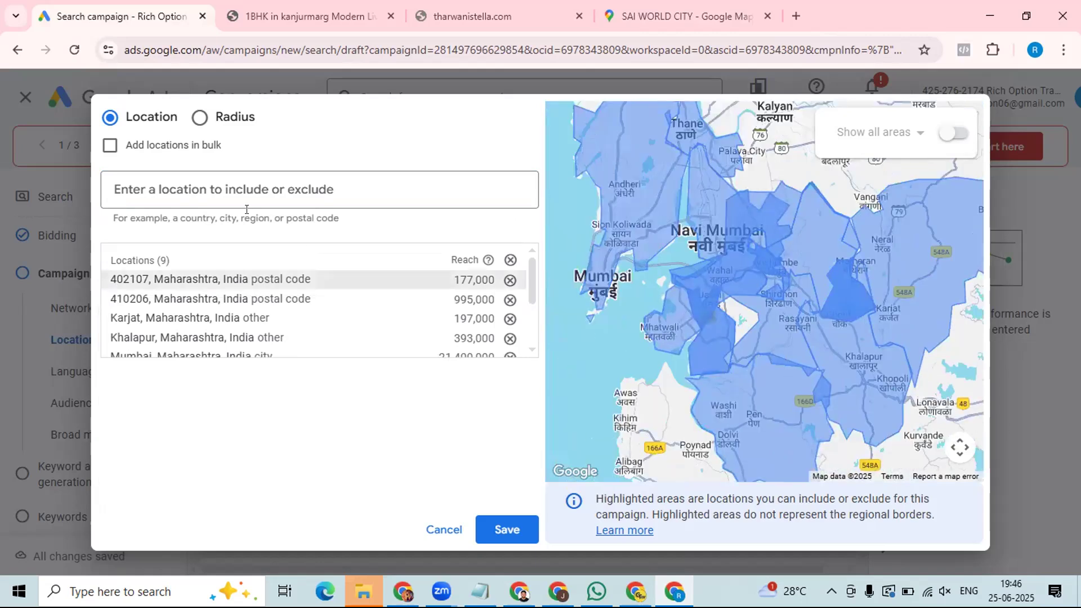
Step: Search the locations for alibaug and include the Alibag, Maharashtra, India match marked other
{"action": "left_click", "coordinate": [259, 189]}
{"action": "type", "text": "al"}
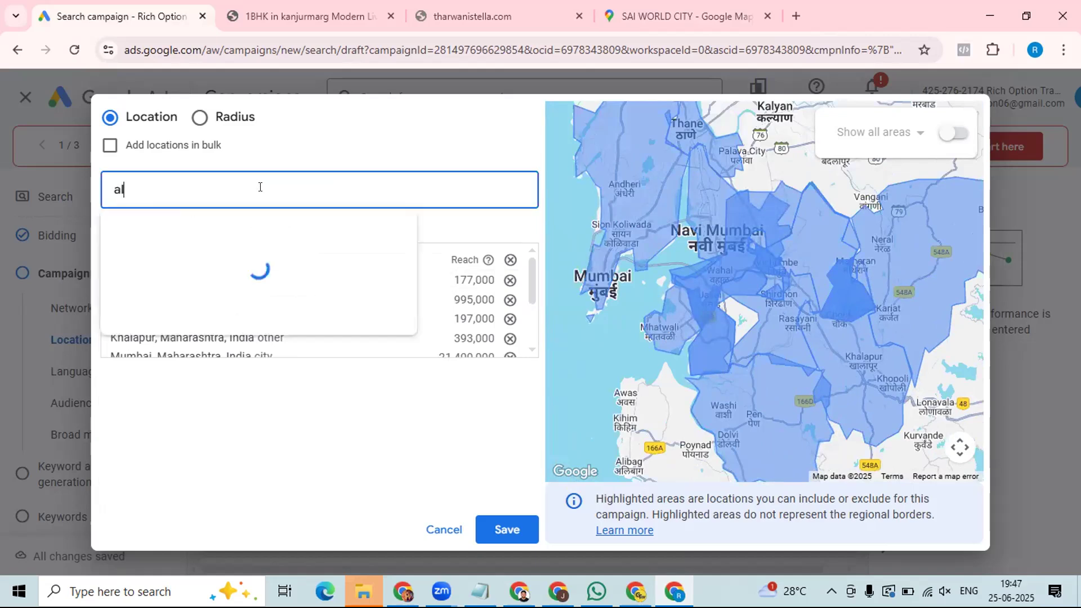
{"action": "type", "text": "ibaug"}
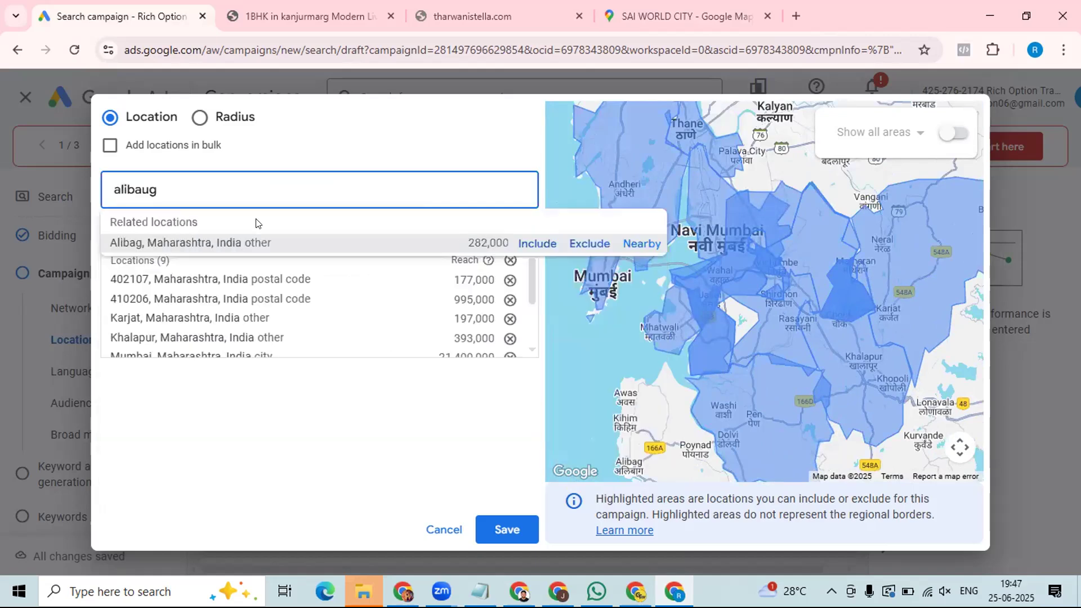
{"action": "left_click", "coordinate": [527, 246]}
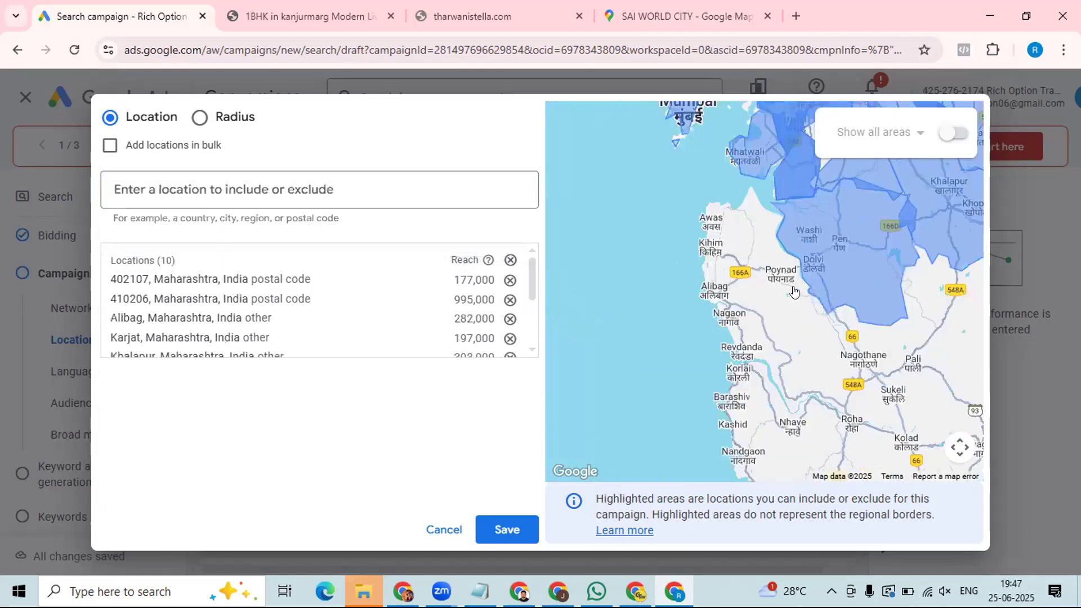
Step: Search the locations for kalyan and include the Kalyan, Maharashtra, India city
{"action": "left_click", "coordinate": [398, 184]}
{"action": "type", "text": "kalya"}
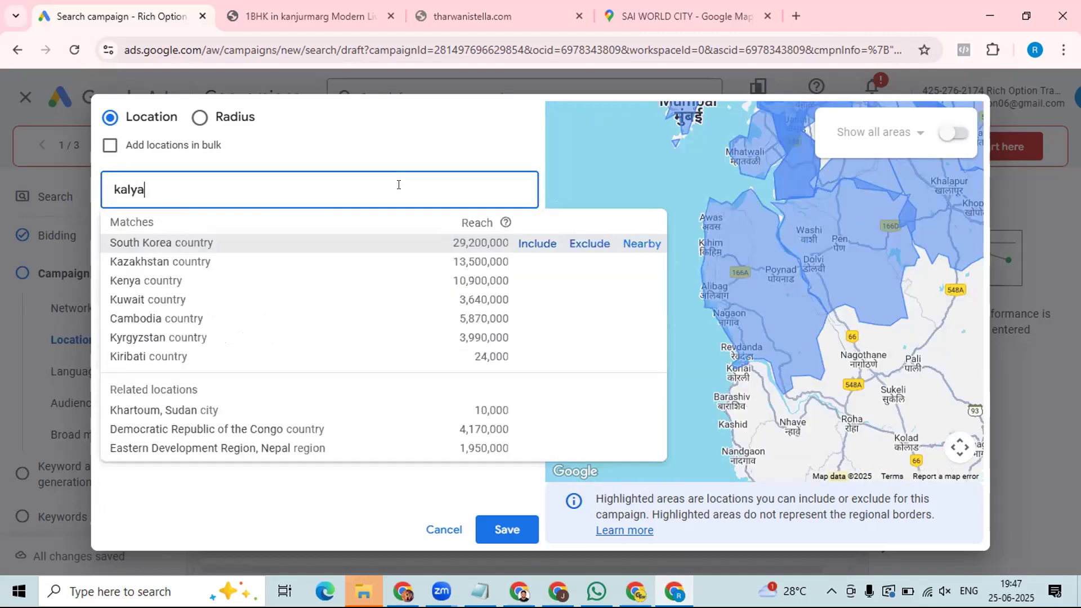
{"action": "type", "text": "n"}
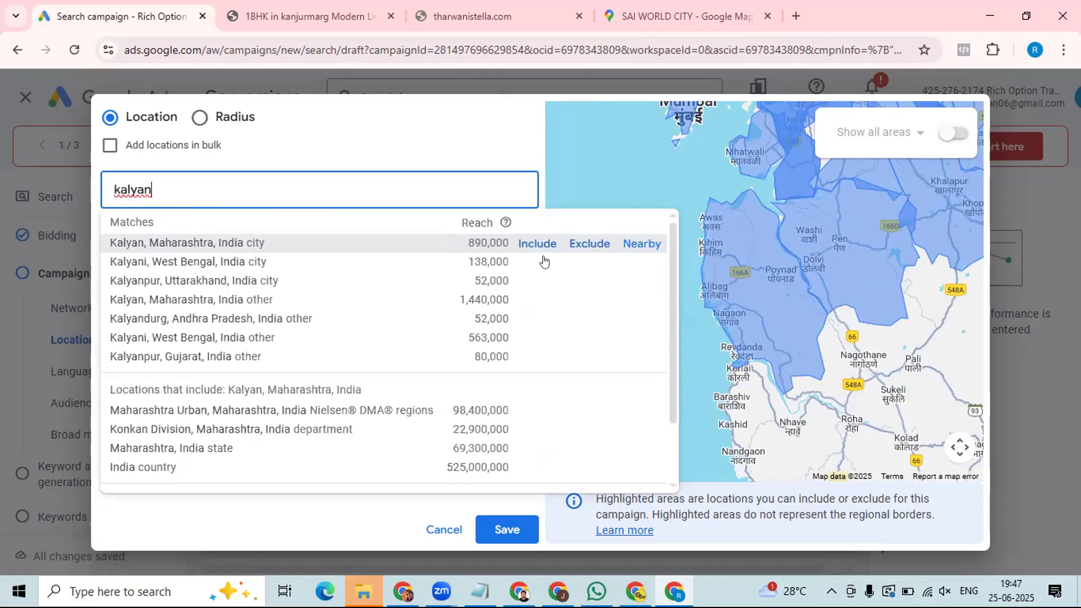
{"action": "left_click", "coordinate": [529, 246]}
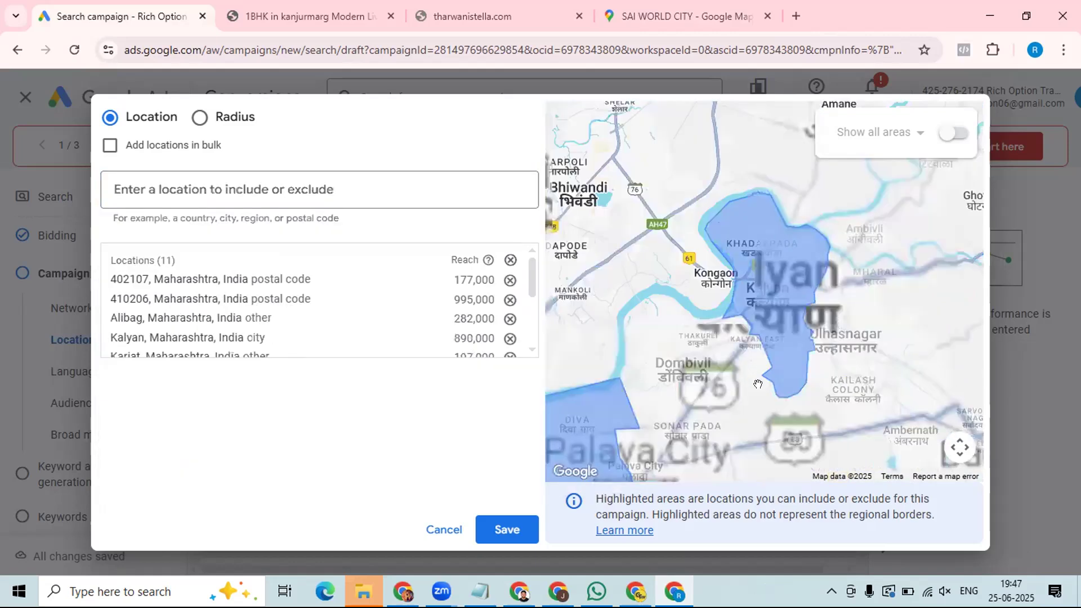
Step: Search the locations for dombivli and include the Dombivli, Maharashtra, India city
{"action": "left_click", "coordinate": [334, 178]}
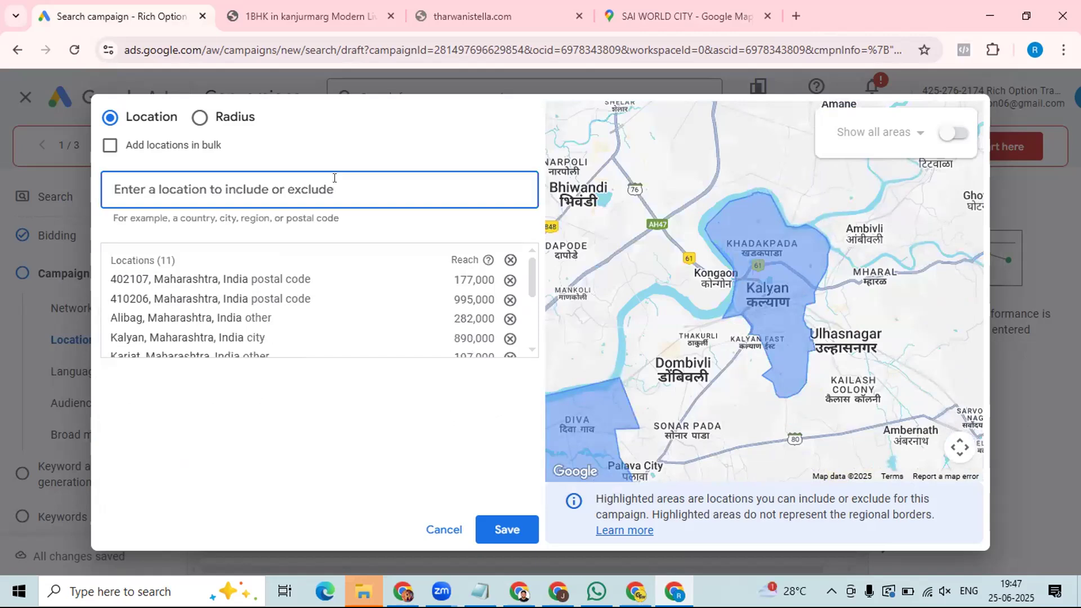
{"action": "type", "text": "dom"}
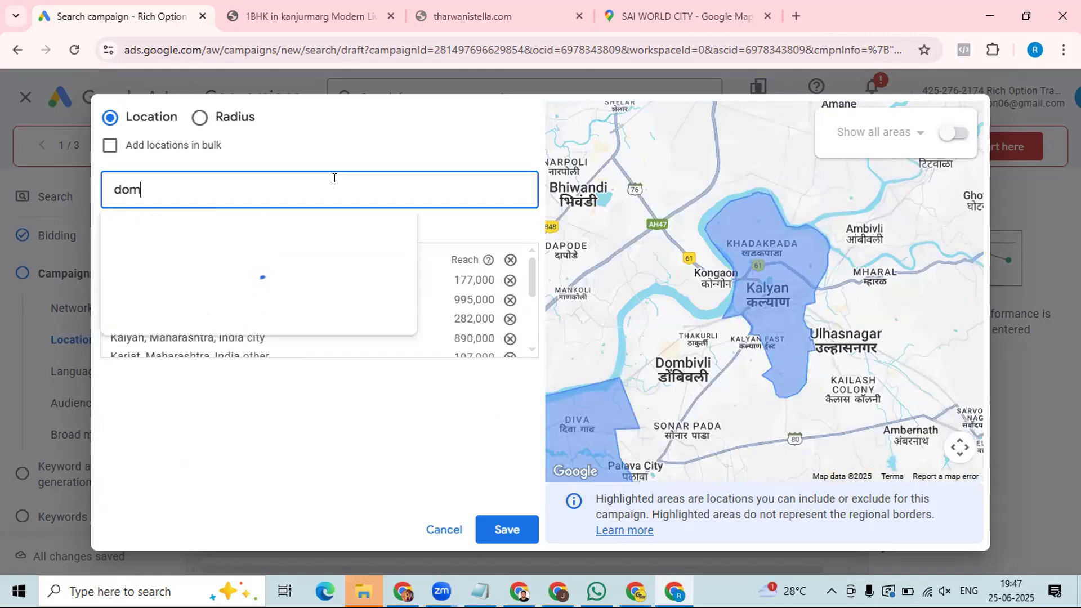
{"action": "type", "text": "bivli"}
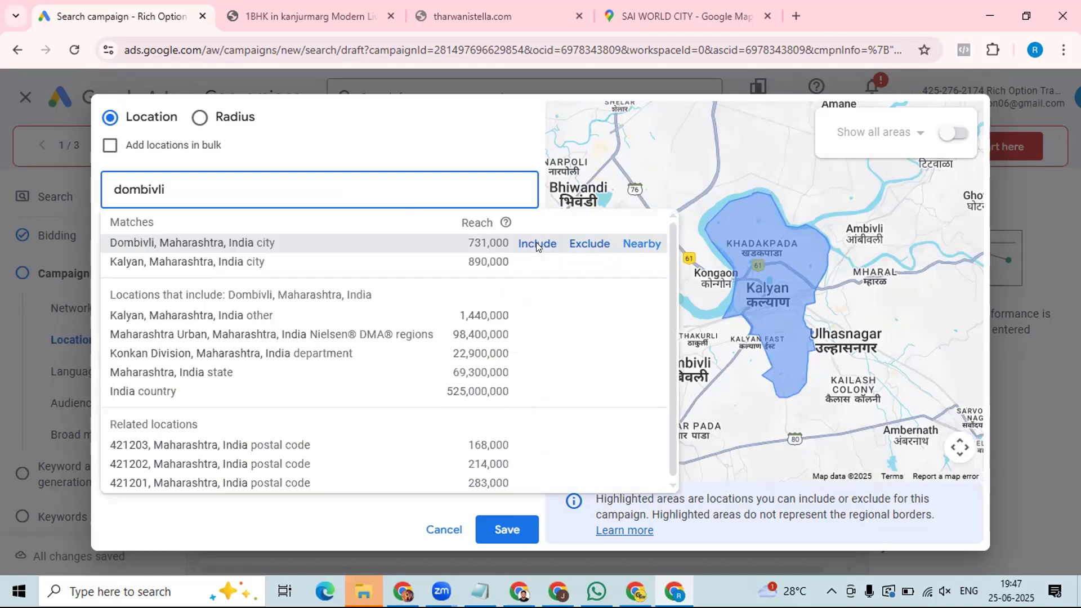
{"action": "left_click", "coordinate": [536, 244]}
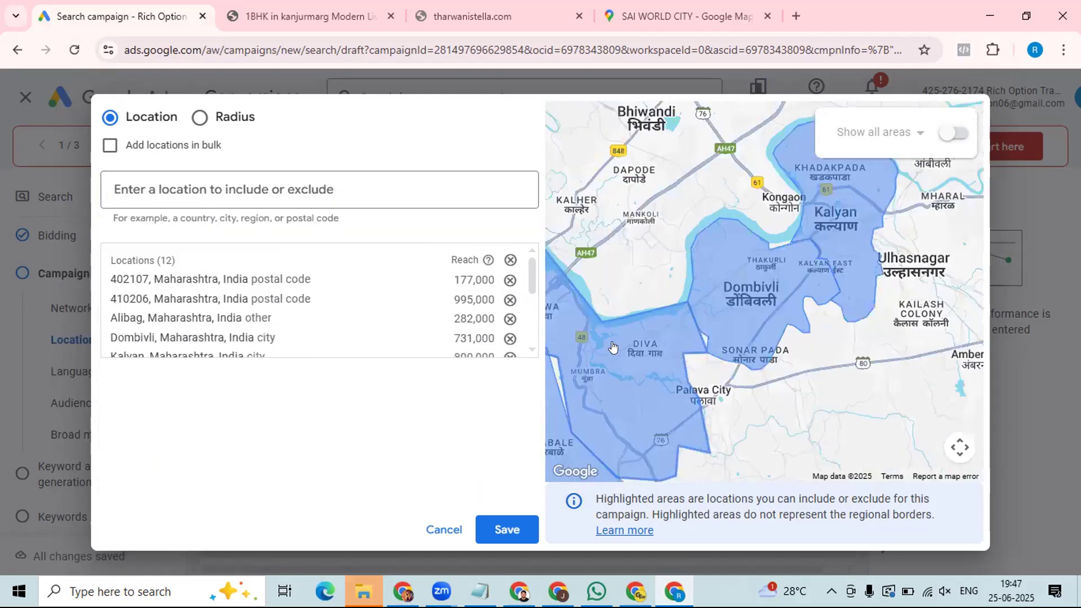
Step: Check the highlighted coverage from Dombivli to Navi Mumbai on the map and save the targeted locations
{"action": "left_click_drag", "start_coordinate": [678, 360], "coordinate": [694, 296]}
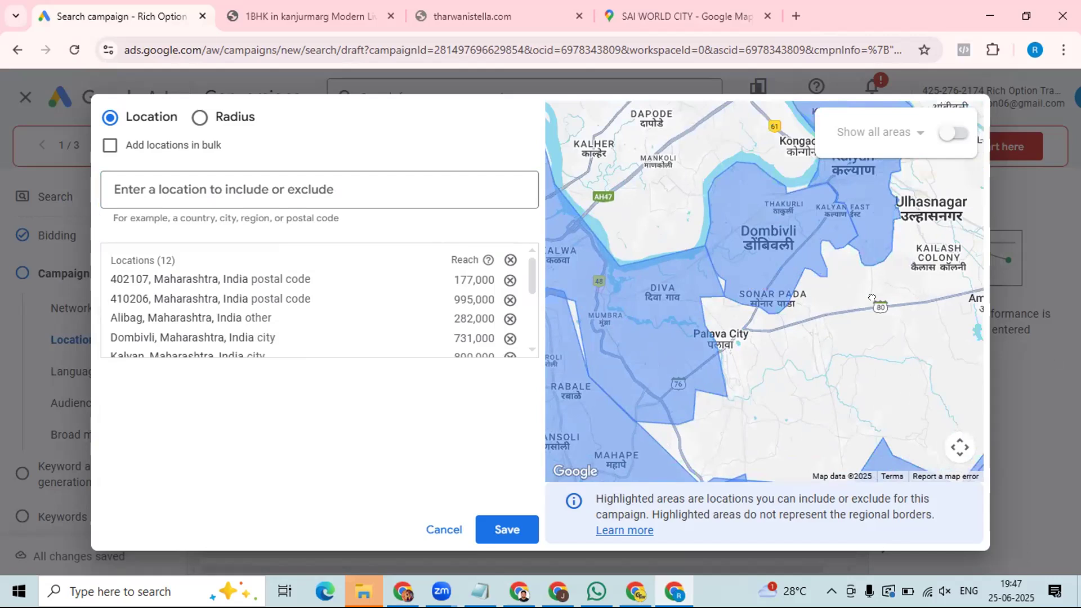
{"action": "left_click_drag", "start_coordinate": [930, 303], "coordinate": [860, 290]}
{"action": "left_click_drag", "start_coordinate": [692, 442], "coordinate": [684, 227]}
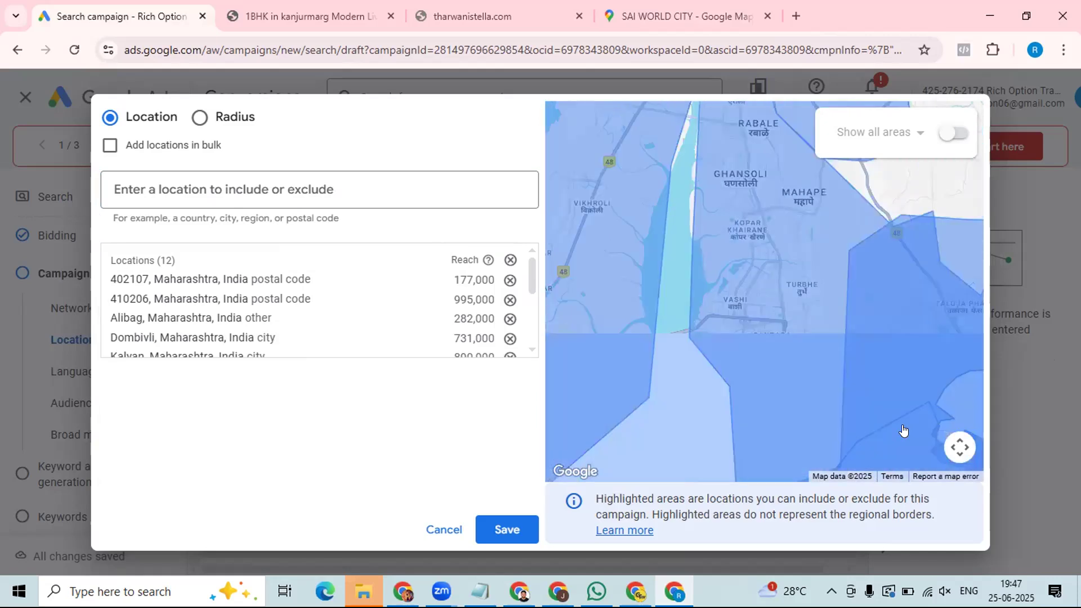
{"action": "left_click_drag", "start_coordinate": [904, 434], "coordinate": [834, 318]}
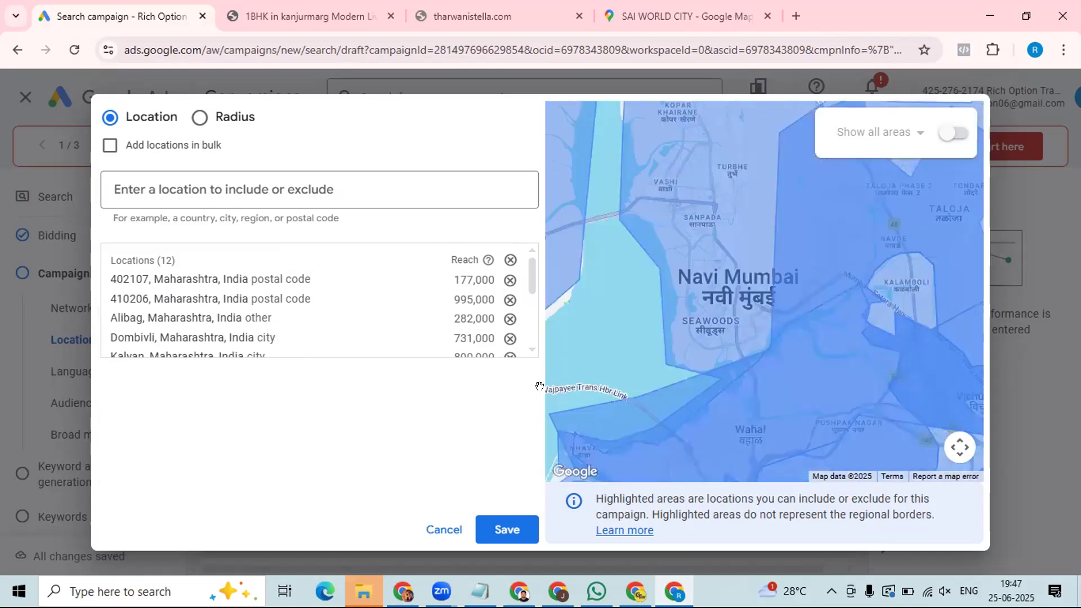
{"action": "left_click", "coordinate": [496, 532]}
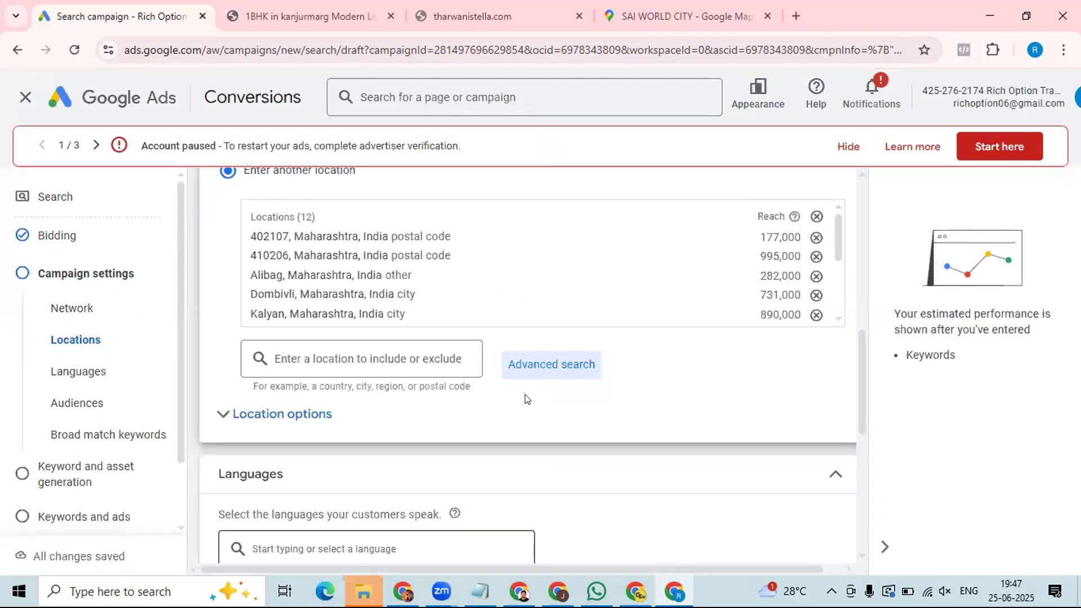
Step: Remove English from the campaign languages and collapse the Broad match keywords section
{"action": "scroll", "coordinate": [301, 445], "scroll_direction": "down", "scroll_amount": 3}
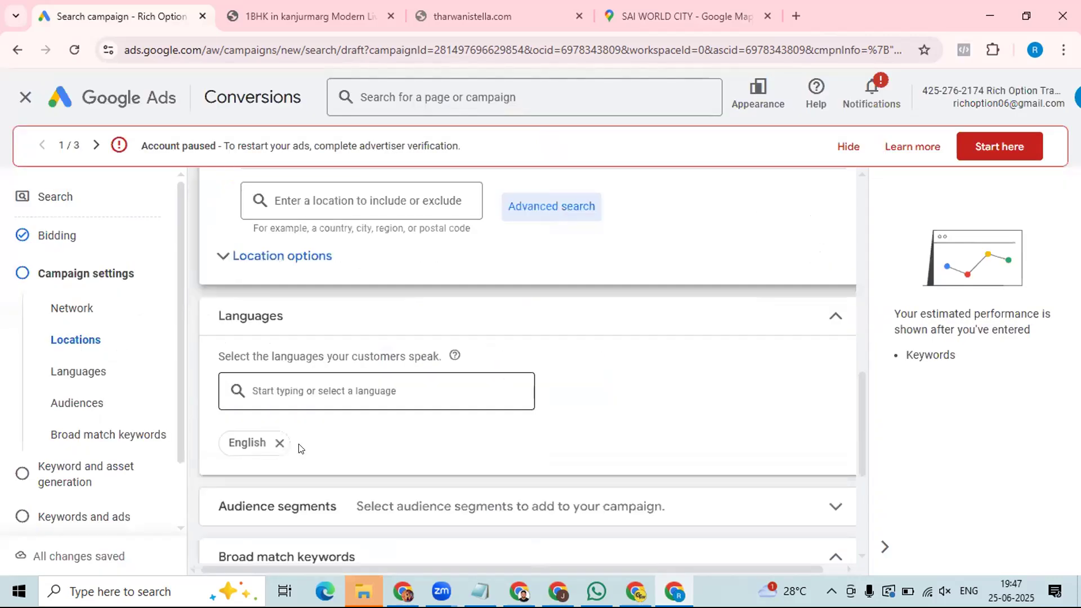
{"action": "left_click", "coordinate": [279, 442]}
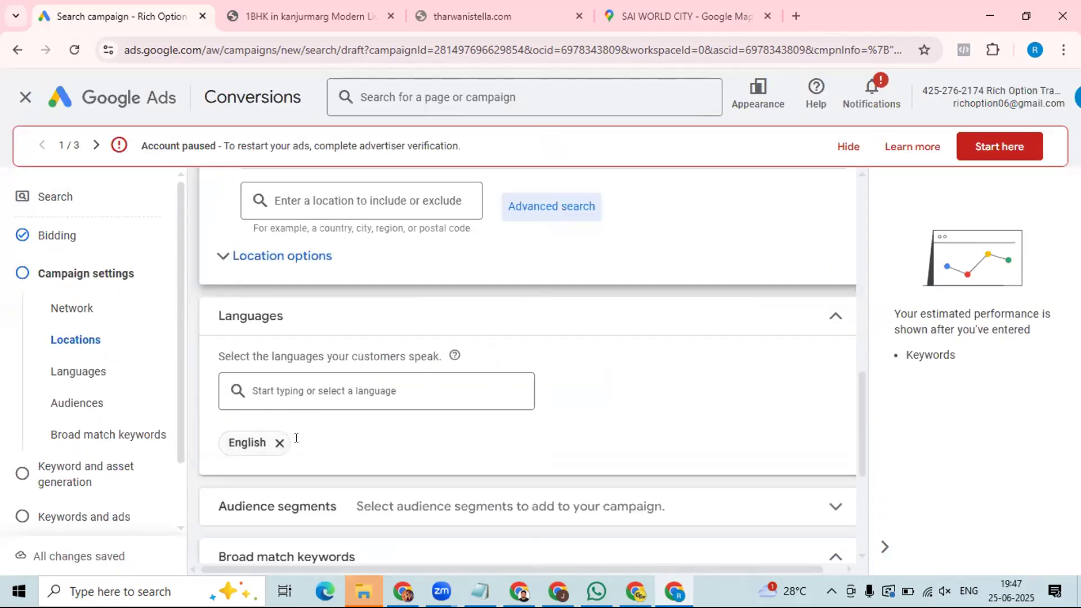
{"action": "scroll", "coordinate": [422, 371], "scroll_direction": "down", "scroll_amount": 5}
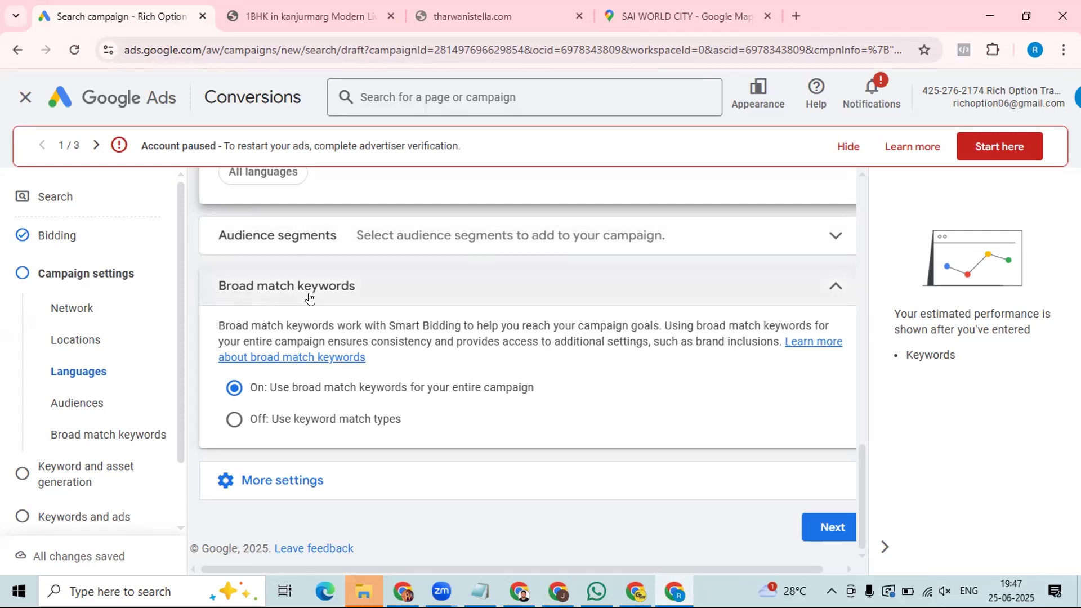
{"action": "left_click", "coordinate": [478, 291]}
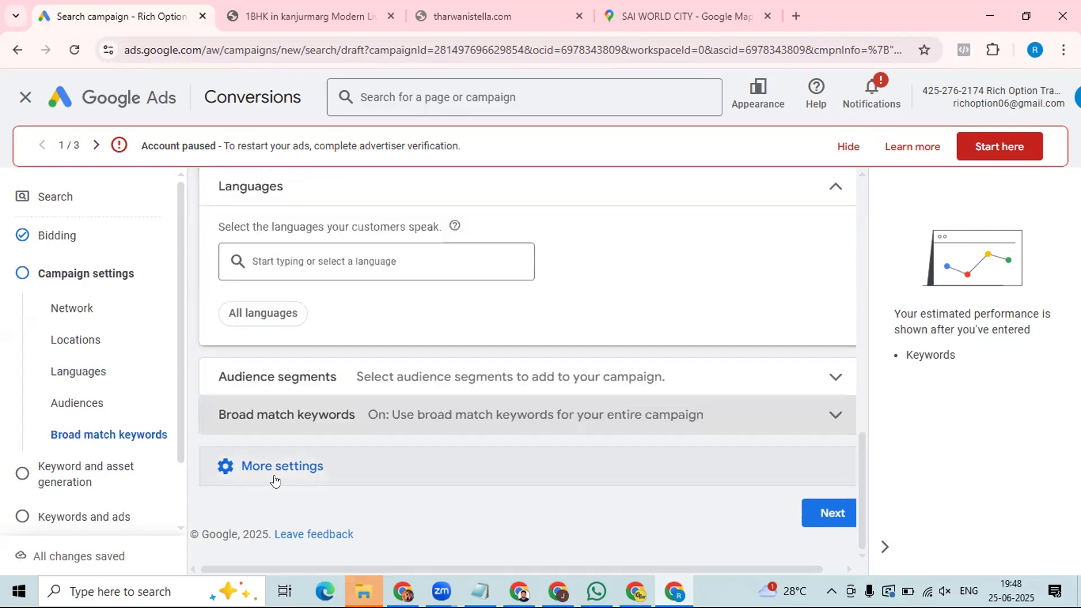
Step: Expand the additional campaign settings and set the campaign's end date to Jun 30, 2025
{"action": "left_click", "coordinate": [277, 467]}
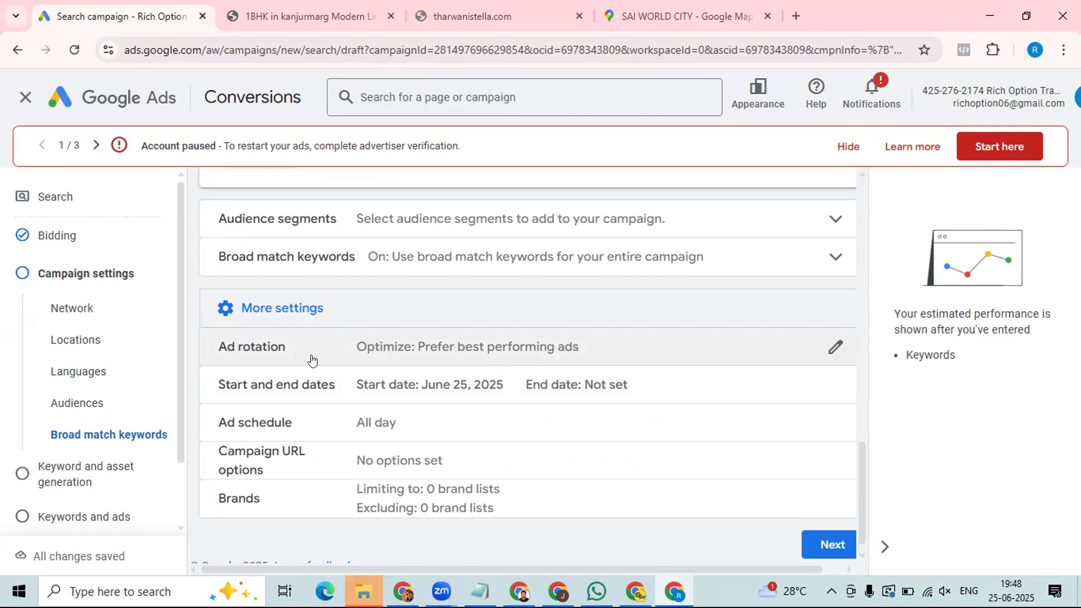
{"action": "scroll", "coordinate": [348, 367], "scroll_direction": "down", "scroll_amount": 1}
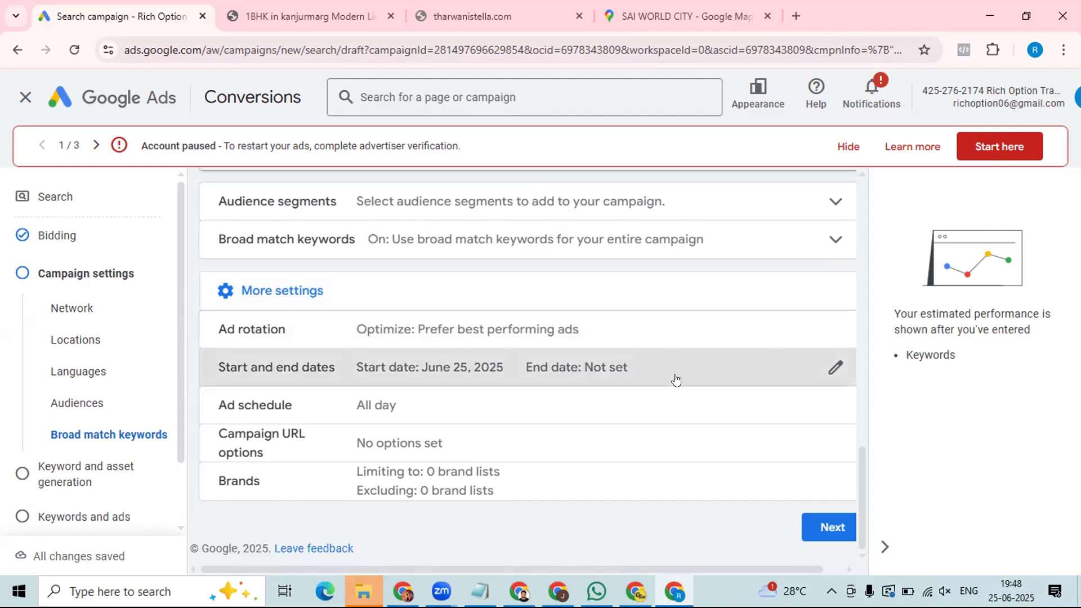
{"action": "left_click", "coordinate": [346, 382]}
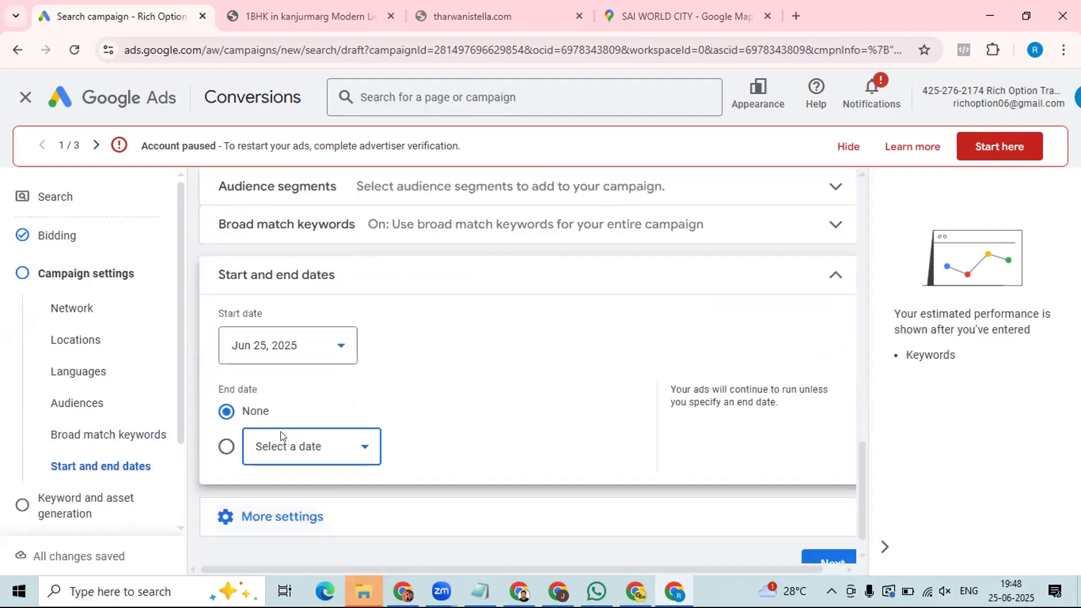
{"action": "left_click", "coordinate": [283, 438]}
{"action": "left_click", "coordinate": [288, 419]}
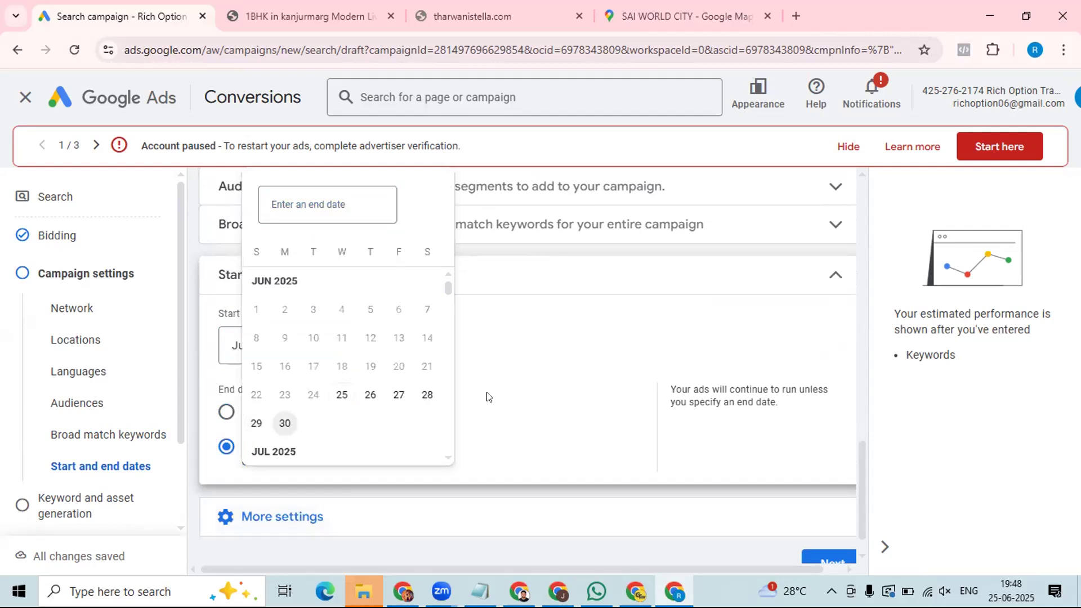
{"action": "left_click", "coordinate": [488, 397]}
{"action": "scroll", "coordinate": [261, 479], "scroll_direction": "down", "scroll_amount": 1}
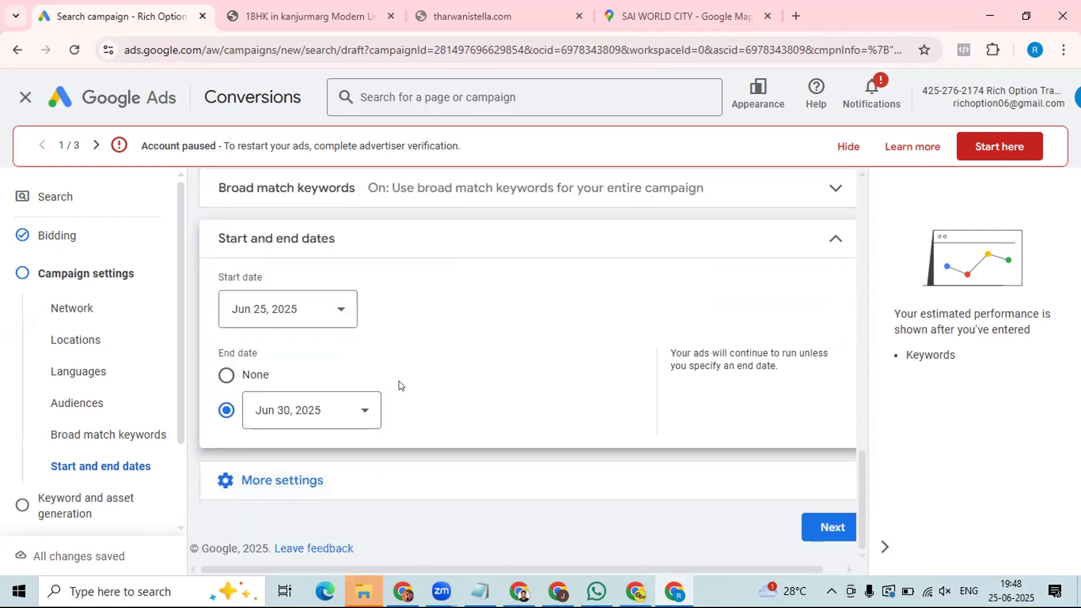
Step: Finish the campaign settings and skip keyword and asset generation to reach Keywords and ads
{"action": "scroll", "coordinate": [411, 370], "scroll_direction": "down", "scroll_amount": 3}
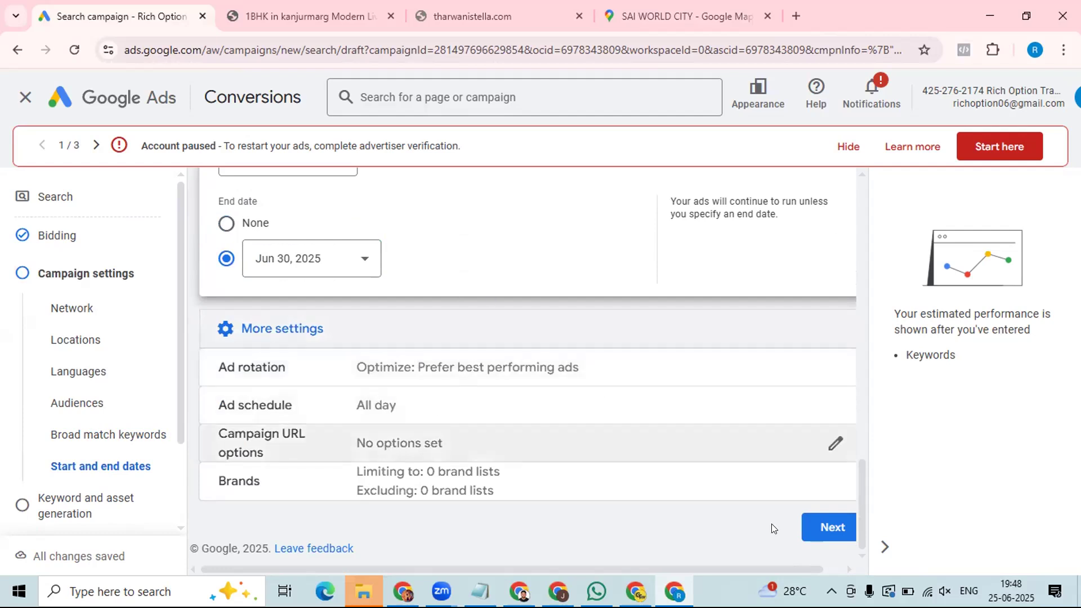
{"action": "left_click", "coordinate": [834, 528]}
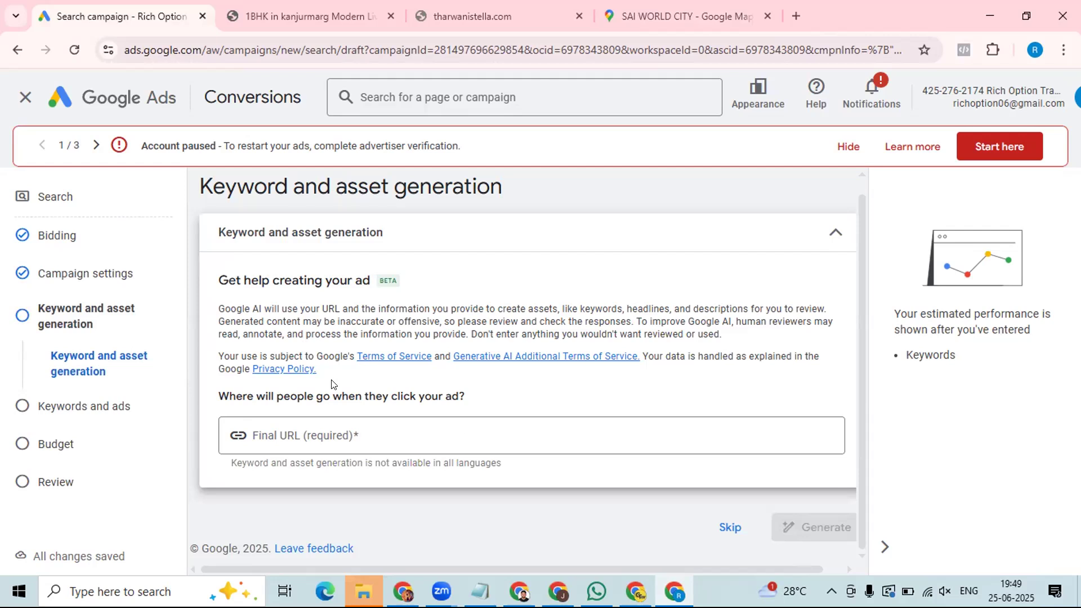
{"action": "left_click", "coordinate": [727, 530]}
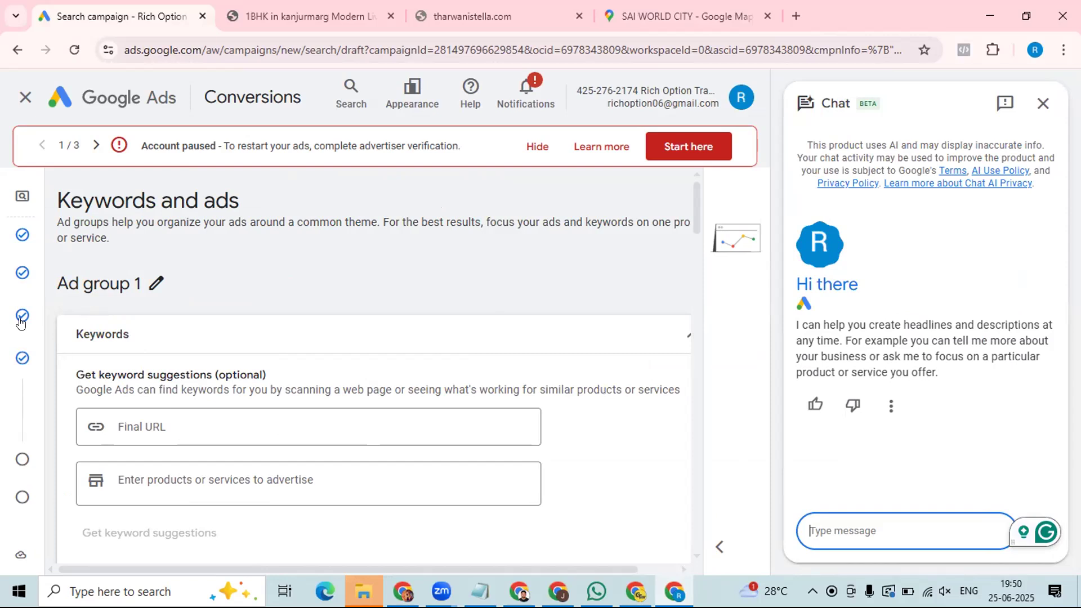
Step: Revisit the Keyword and asset generation page, return to Keywords and ads, and look over Ad group 1's keyword entry fields
{"action": "mouse_move", "coordinate": [59, 321]}
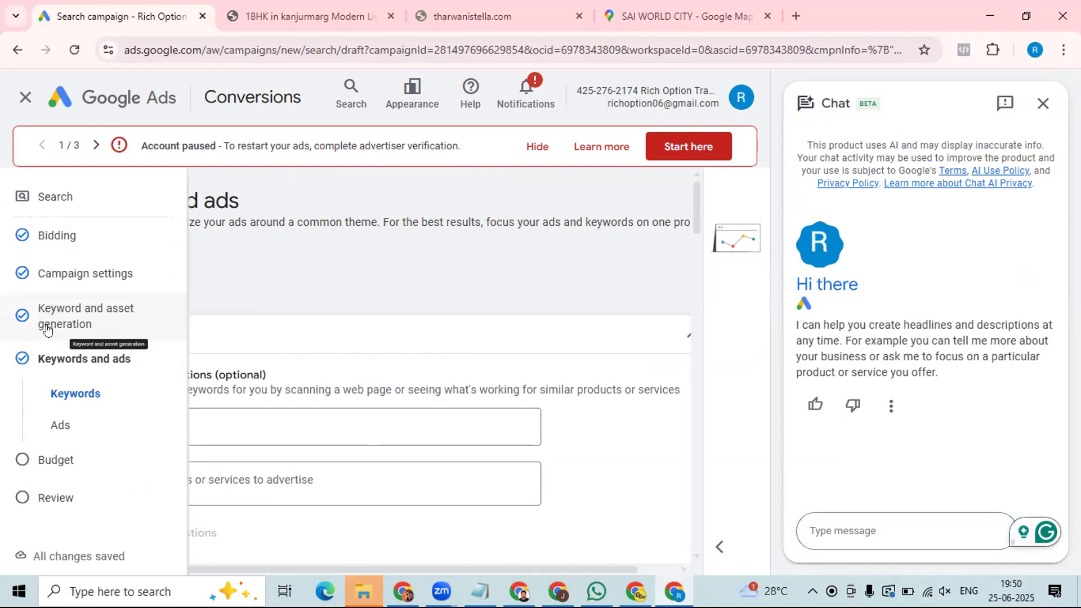
{"action": "left_click", "coordinate": [51, 328]}
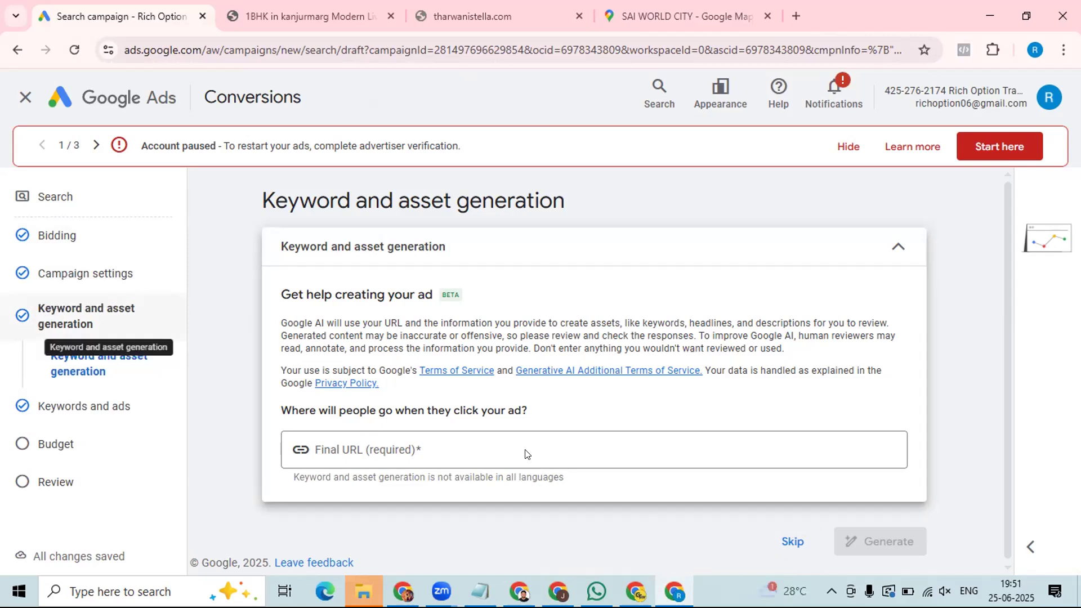
{"action": "left_click", "coordinate": [73, 413]}
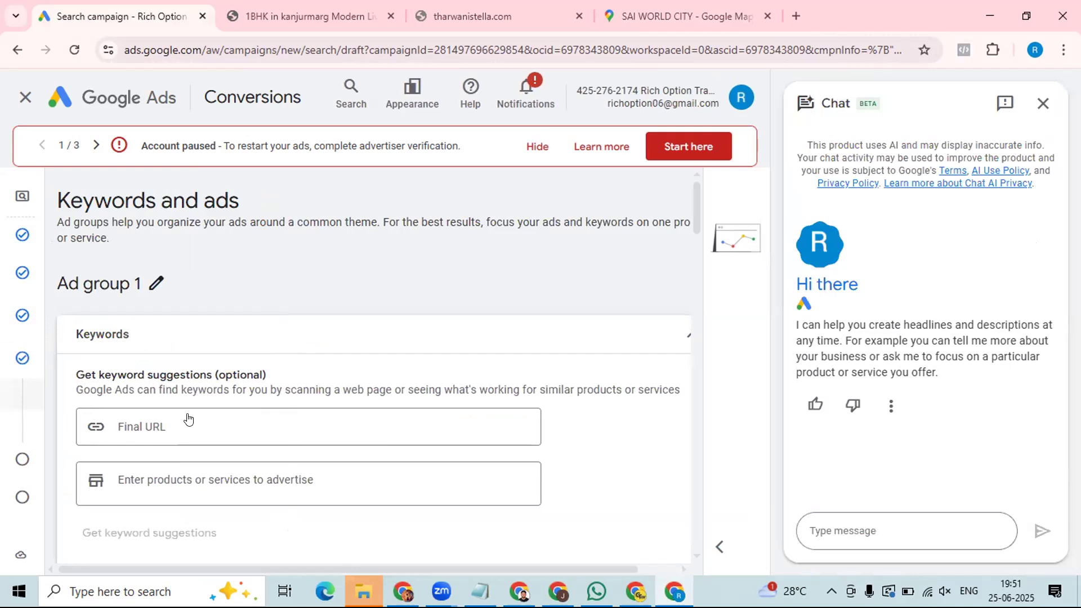
{"action": "scroll", "coordinate": [215, 309], "scroll_direction": "down", "scroll_amount": 5}
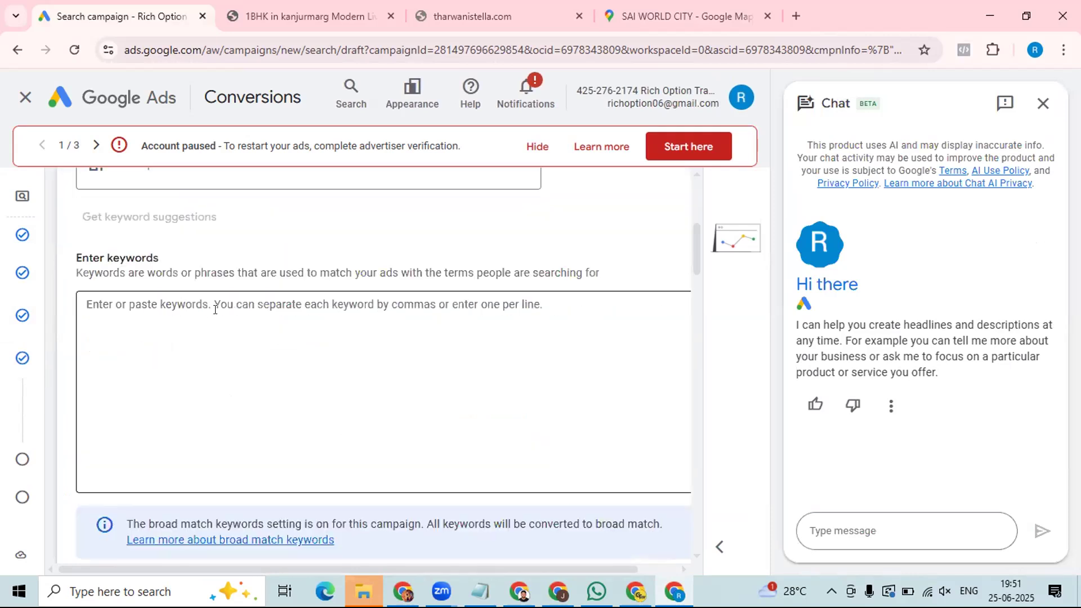
{"action": "scroll", "coordinate": [213, 282], "scroll_direction": "up", "scroll_amount": 1}
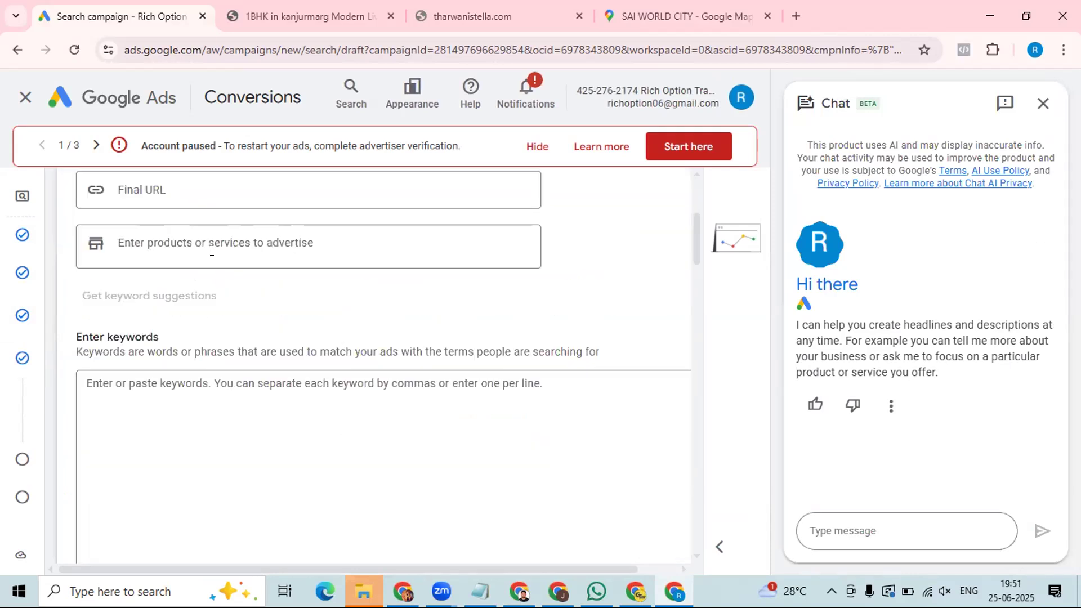
Step: In the Notepad keyword list, remove the numbering from the four keywords under the high keyword heading
{"action": "scroll", "coordinate": [193, 328], "scroll_direction": "down", "scroll_amount": 1}
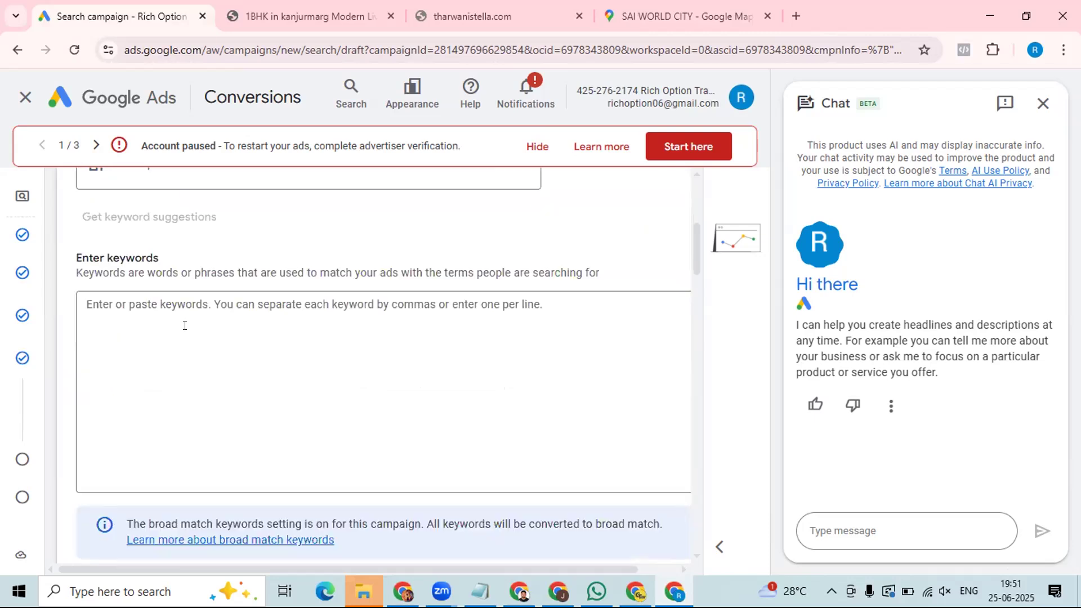
{"action": "left_click", "coordinate": [182, 326]}
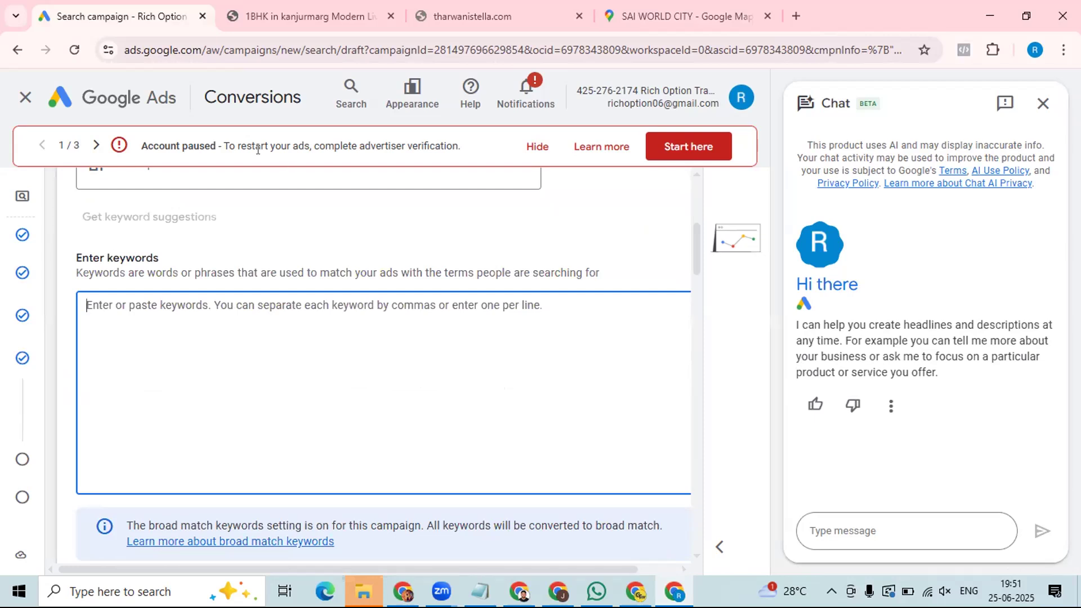
{"action": "key", "text": "alt+Tab"}
{"action": "left_click_drag", "start_coordinate": [246, 141], "coordinate": [481, 192]}
{"action": "left_click", "coordinate": [239, 175]}
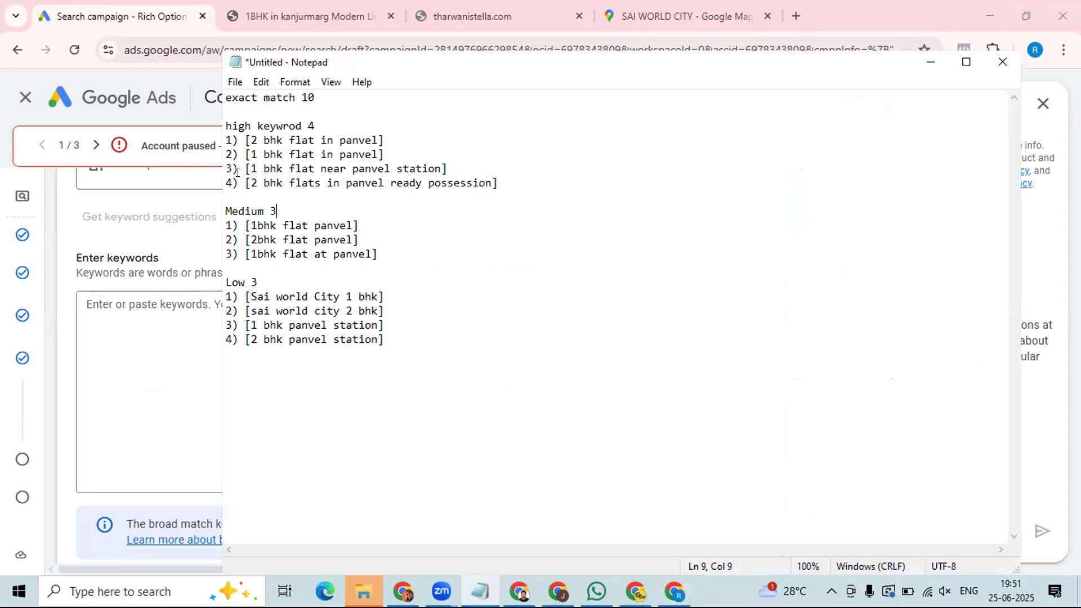
{"action": "key", "text": "BackSpace"}
{"action": "key", "text": "BackSpace"}
{"action": "key", "text": "BackSpace"}
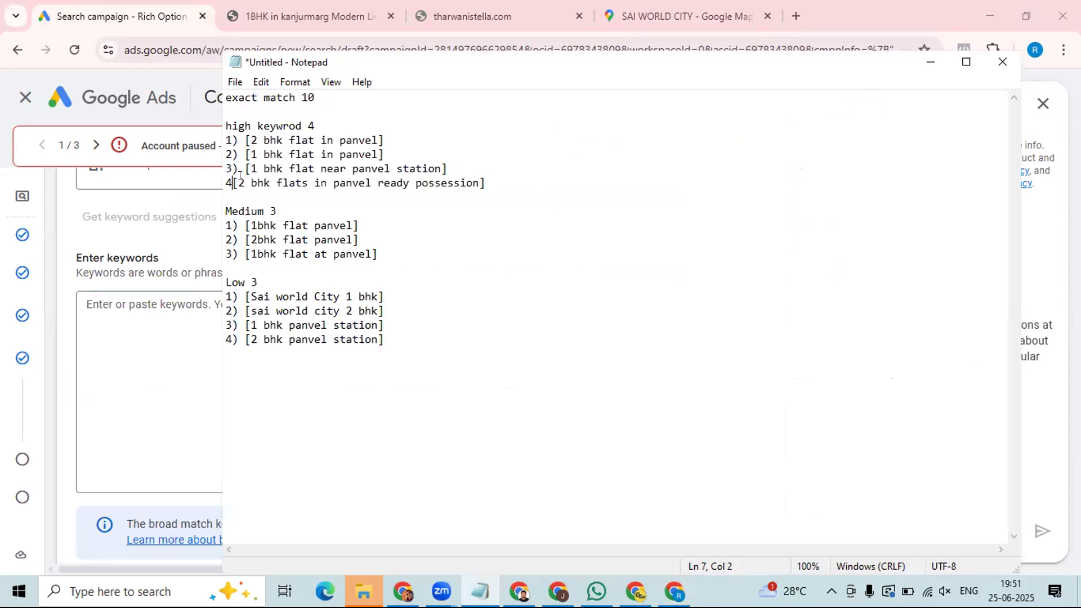
{"action": "left_click", "coordinate": [239, 166]}
{"action": "key", "text": "BackSpace"}
{"action": "key", "text": "BackSpace"}
{"action": "key", "text": "BackSpace"}
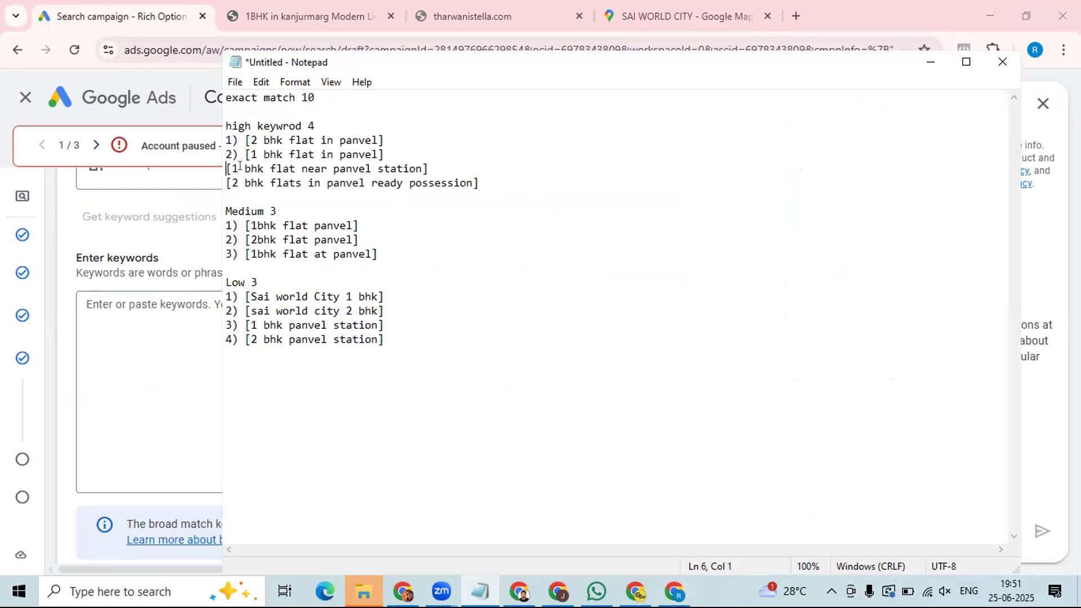
{"action": "left_click", "coordinate": [239, 151]}
{"action": "key", "text": "BackSpace"}
{"action": "key", "text": "BackSpace"}
{"action": "key", "text": "BackSpace"}
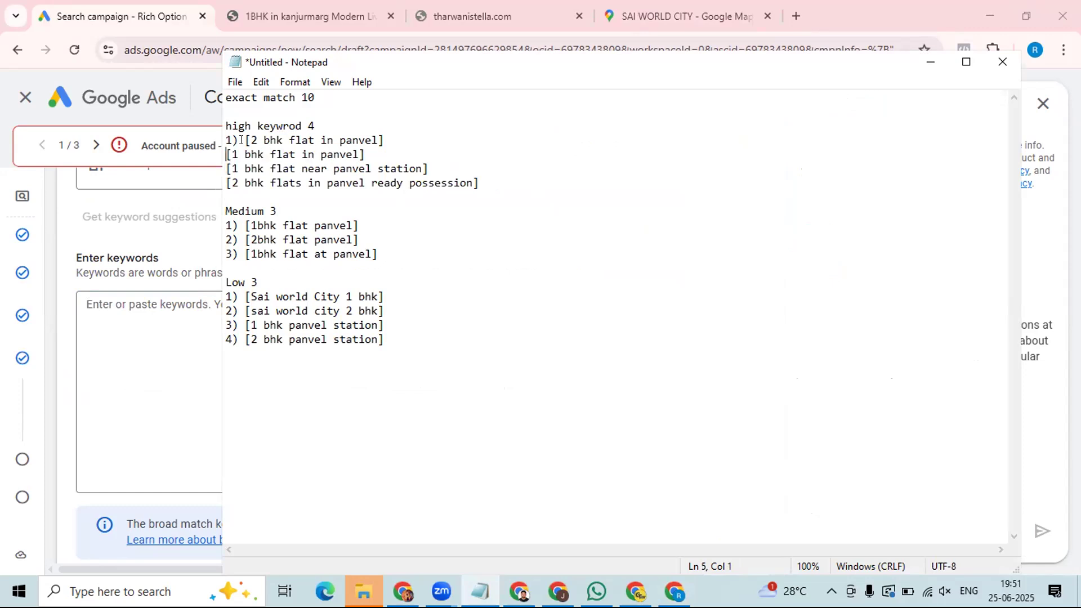
{"action": "left_click", "coordinate": [241, 139]}
{"action": "key", "text": "BackSpace"}
{"action": "key", "text": "BackSpace"}
{"action": "key", "text": "BackSpace"}
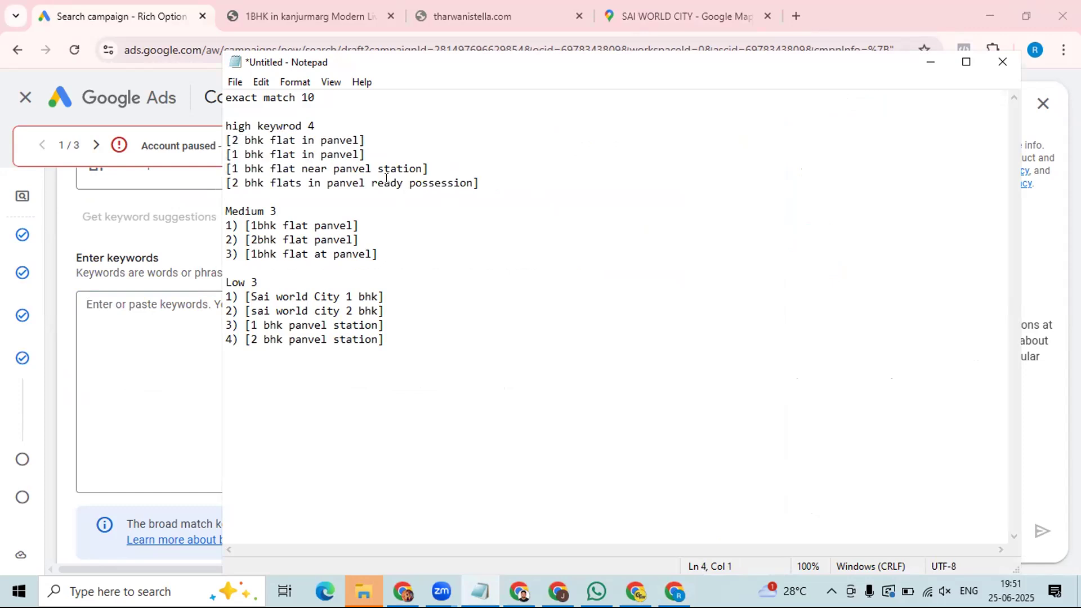
Step: Copy the four bracketed high keywords from Notepad into the empty Enter keywords box of the Google Ads campaign
{"action": "left_click_drag", "start_coordinate": [479, 183], "coordinate": [215, 136]}
{"action": "key", "text": "ctrl+c"}
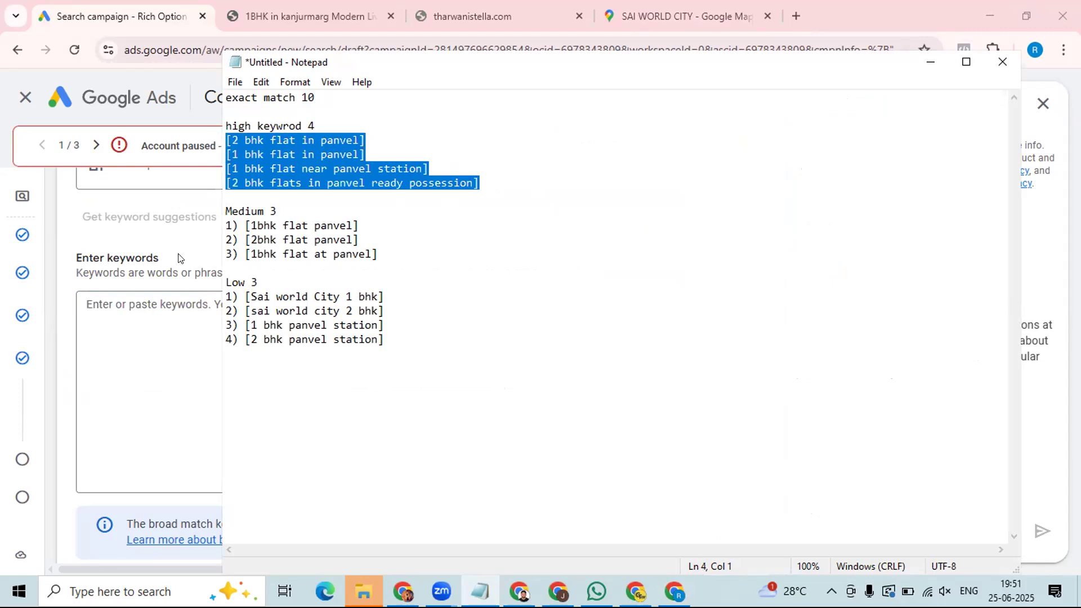
{"action": "left_click", "coordinate": [141, 317]}
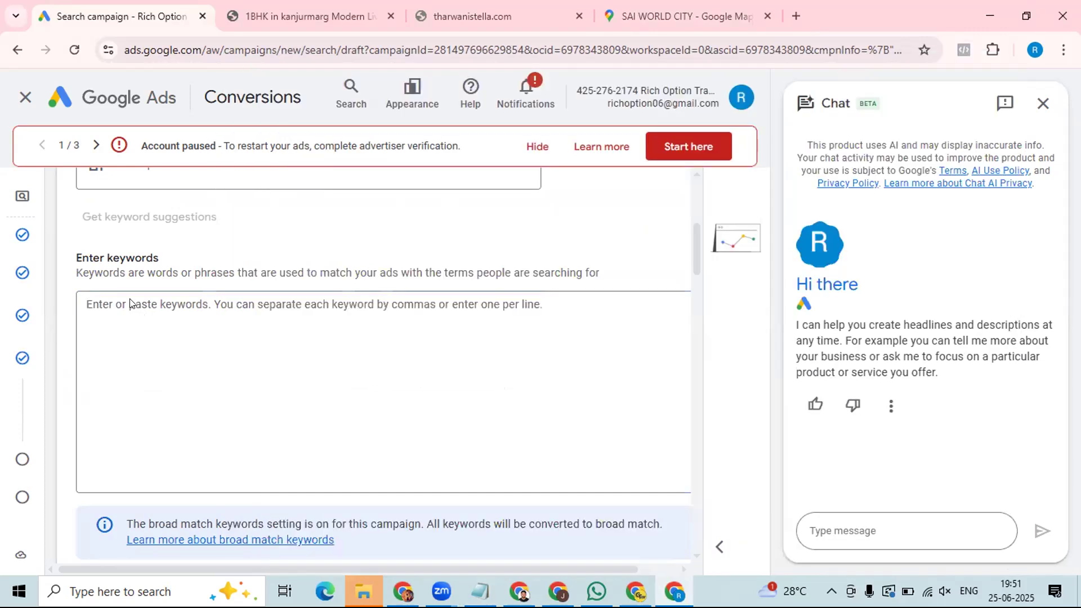
{"action": "left_click", "coordinate": [98, 299]}
{"action": "key", "text": "ctrl+v"}
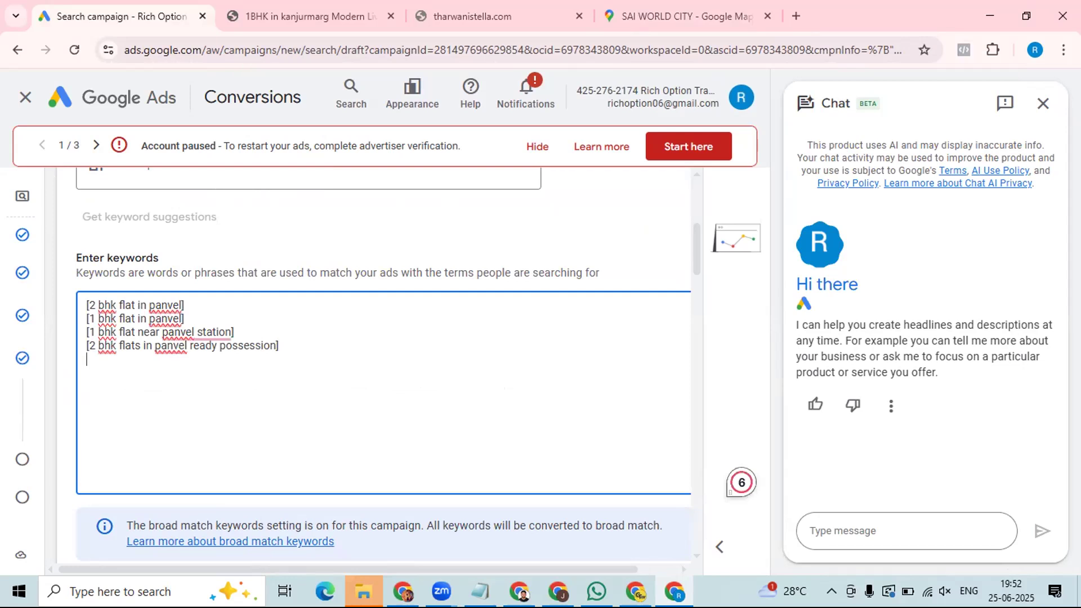
Step: Back in Notepad, remove the numbering from the three keywords under the Medium heading
{"action": "key", "text": "alt+Tab"}
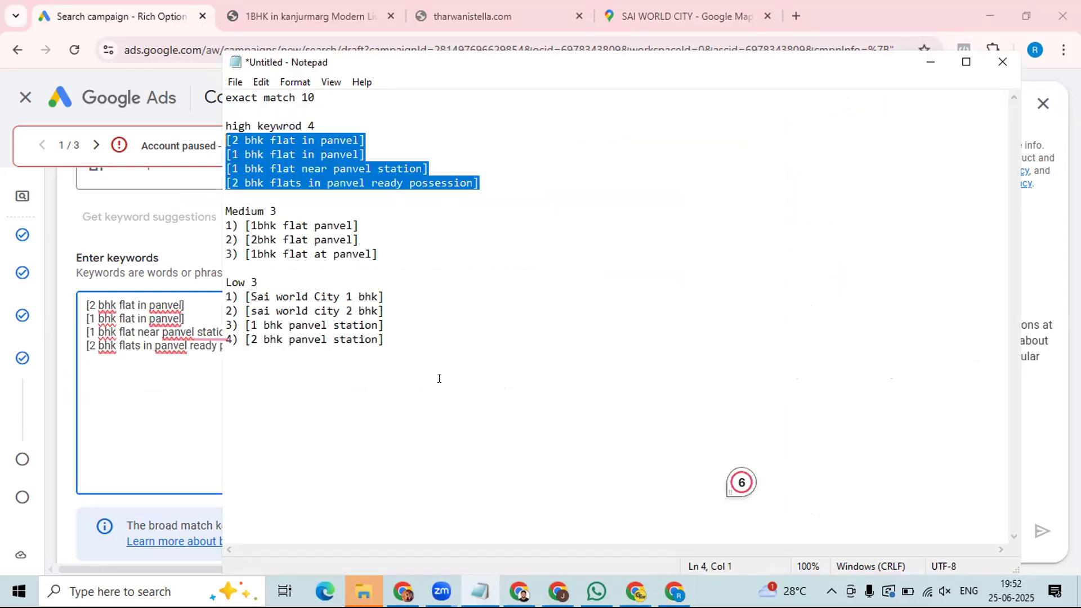
{"action": "left_click", "coordinate": [237, 254]}
{"action": "key", "text": "BackSpace"}
{"action": "key", "text": "BackSpace"}
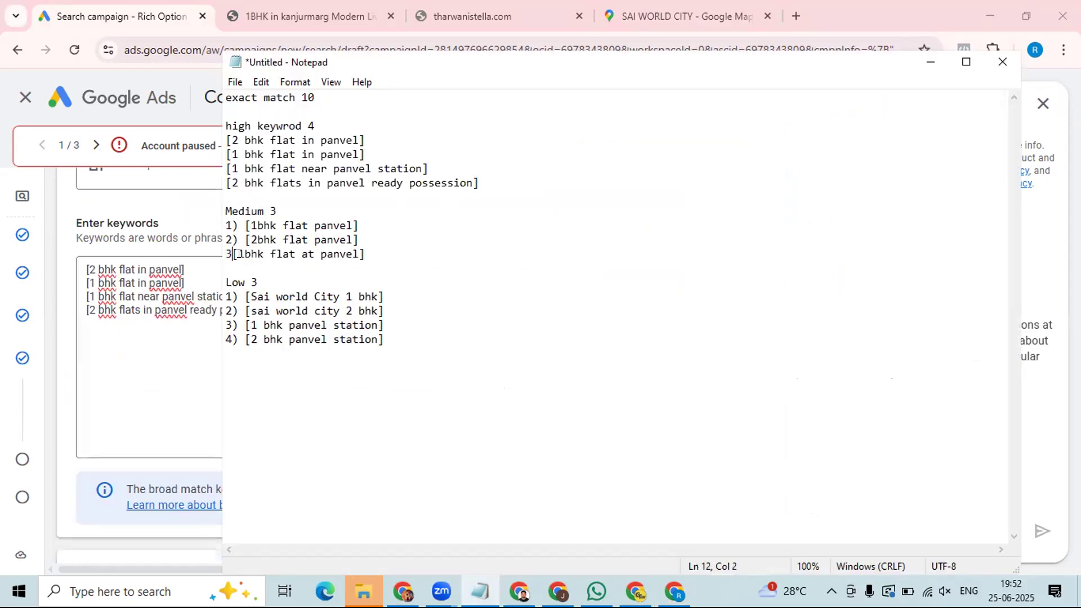
{"action": "key", "text": "BackSpace"}
{"action": "left_click", "coordinate": [239, 239]}
{"action": "key", "text": "Delete"}
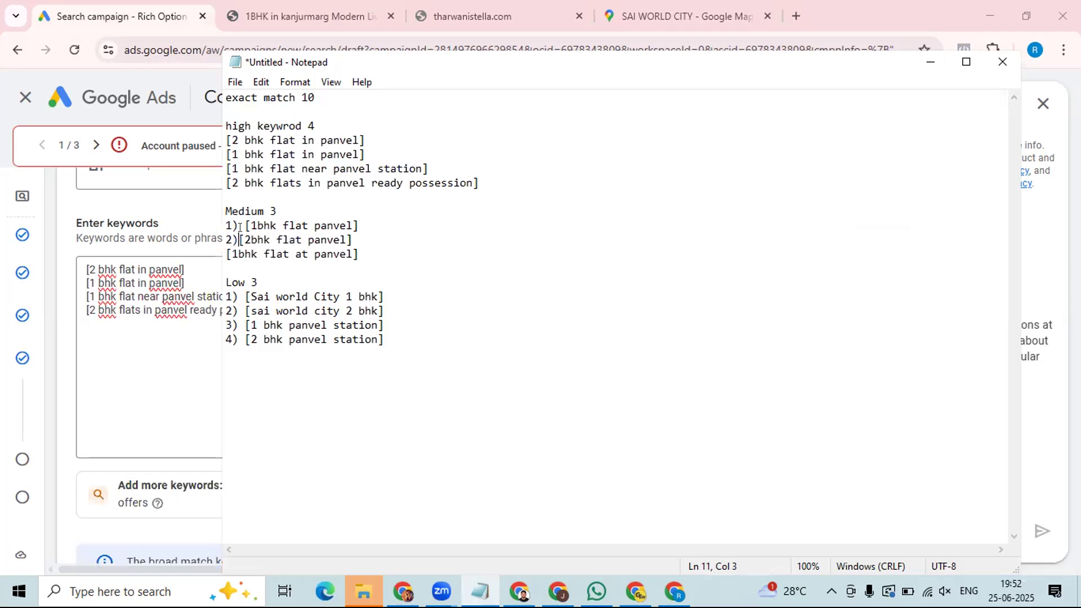
{"action": "key", "text": "BackSpace"}
{"action": "key", "text": "BackSpace"}
{"action": "left_click", "coordinate": [242, 227]}
{"action": "key", "text": "BackSpace"}
{"action": "key", "text": "BackSpace"}
{"action": "key", "text": "BackSpace"}
Step: Copy the three Medium keywords from Notepad and add them below the existing keywords in the Google Ads box
{"action": "left_click", "coordinate": [360, 253]}
{"action": "left_click", "coordinate": [226, 240], "text": "shift"}
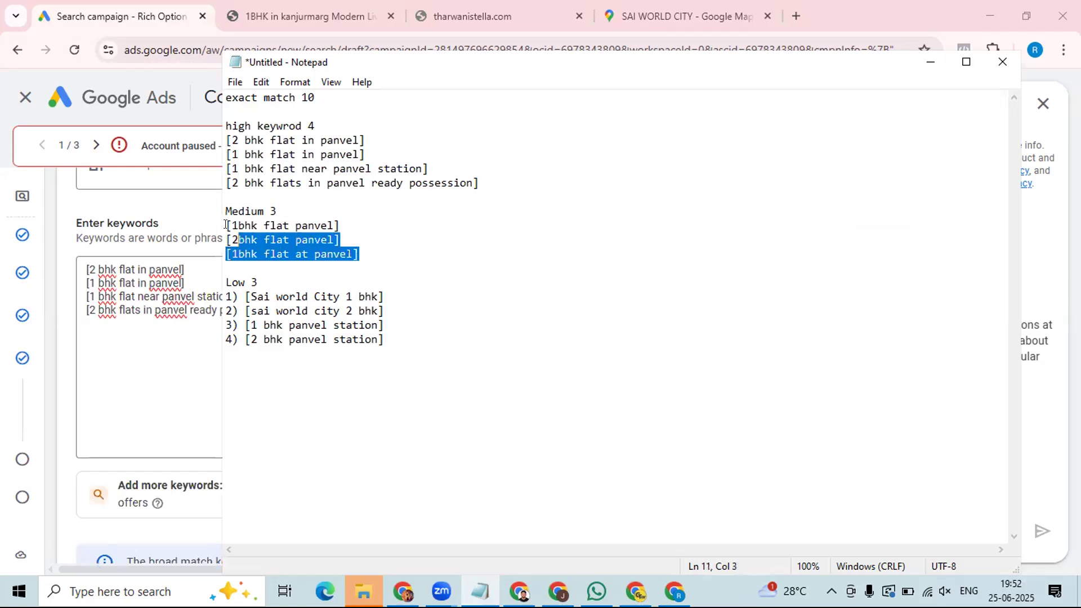
{"action": "left_click", "coordinate": [223, 224], "text": "shift"}
{"action": "key", "text": "ctrl+c"}
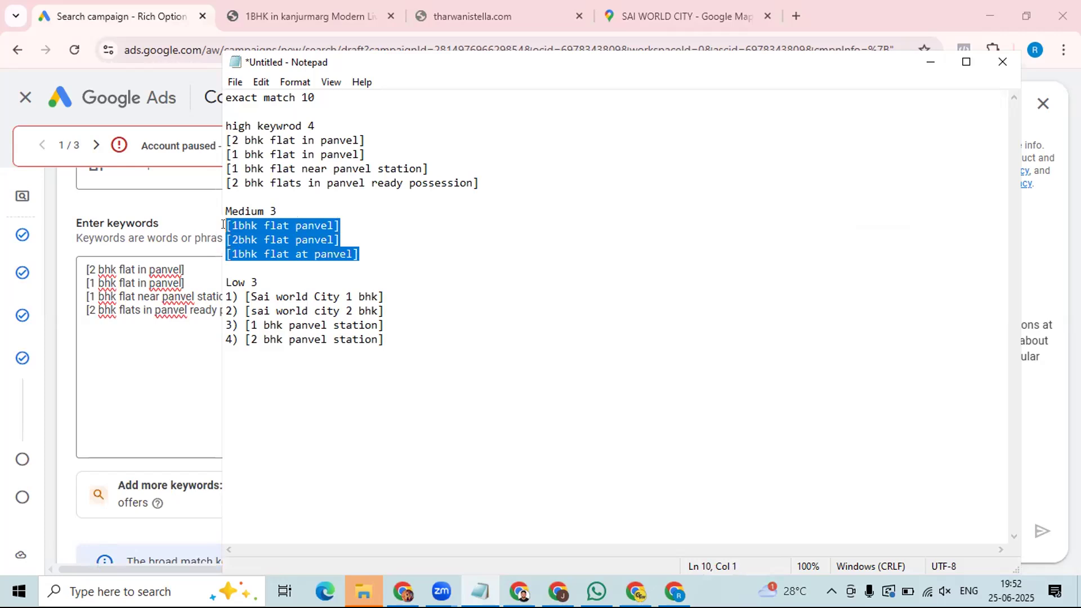
{"action": "left_click", "coordinate": [156, 335]}
{"action": "left_click", "coordinate": [109, 328]}
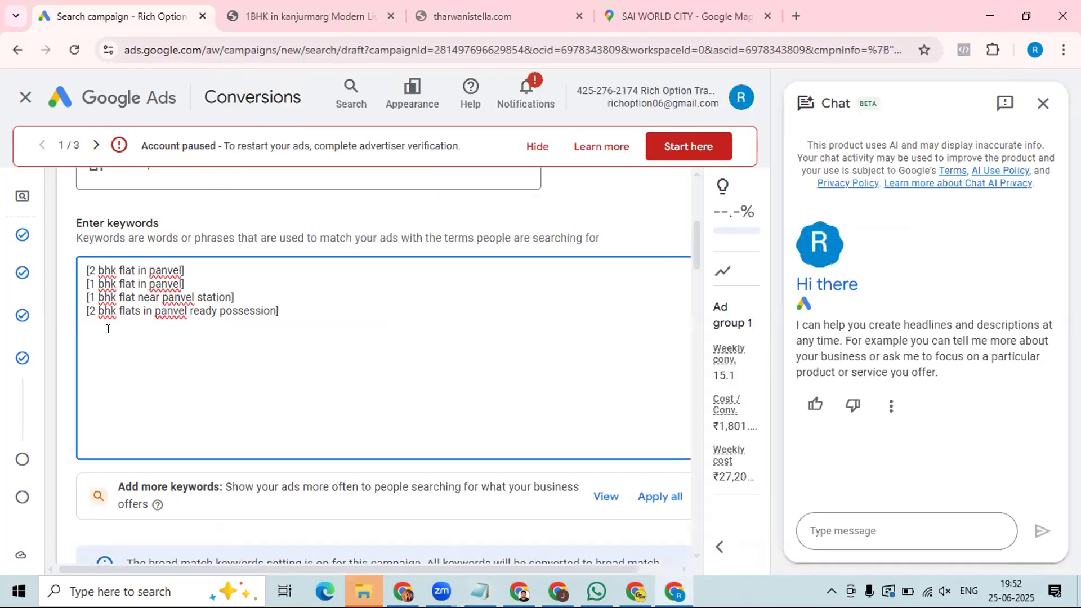
{"action": "key", "text": "ctrl+v"}
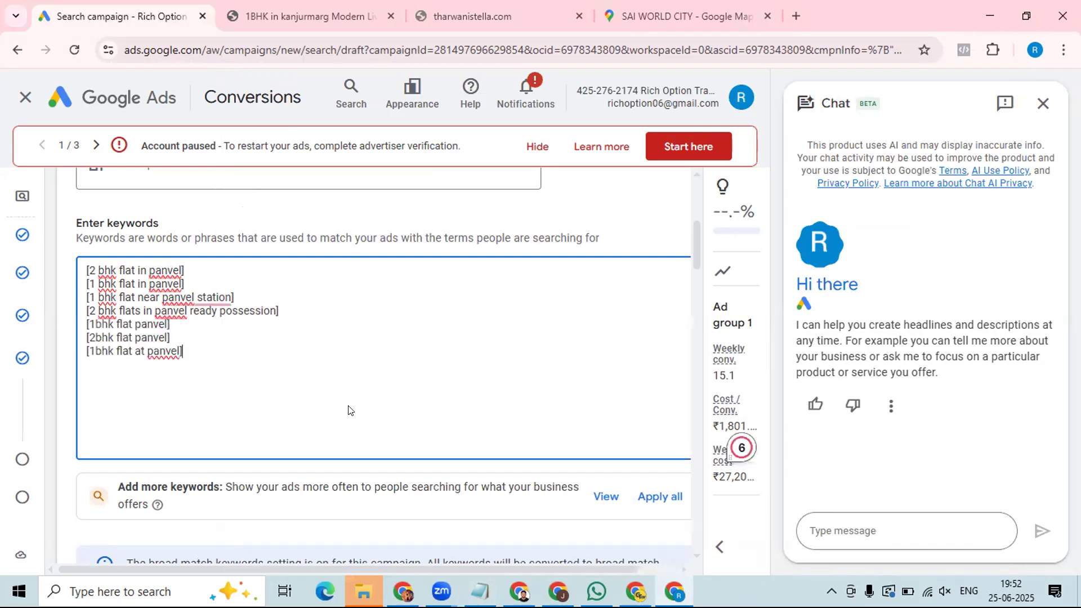
Step: In Notepad, remove the numbering from the four keywords under the Low heading
{"action": "key", "text": "alt+Tab"}
{"action": "left_click", "coordinate": [241, 338]}
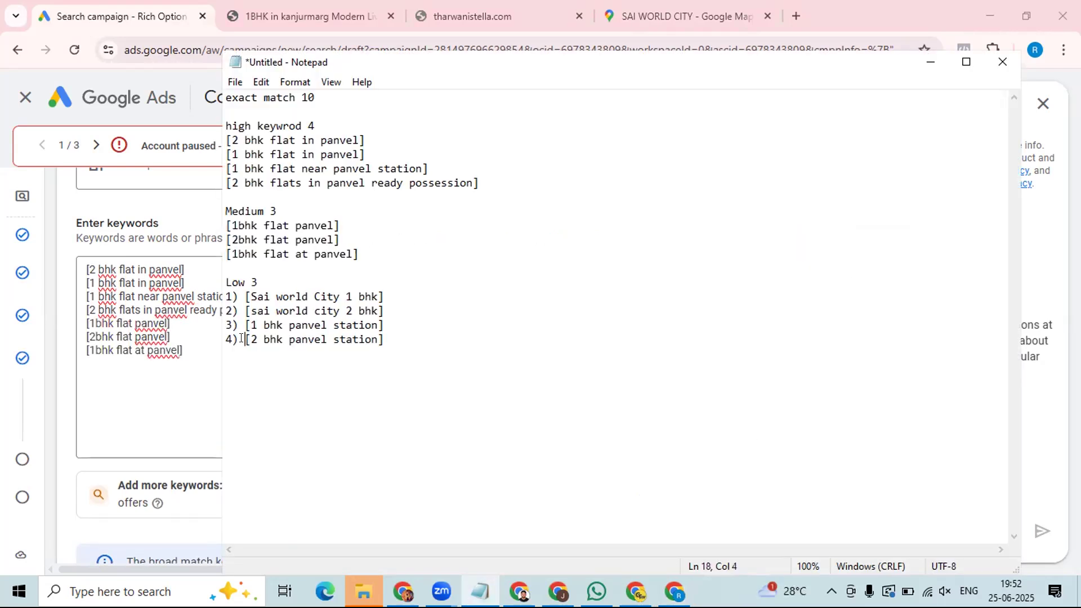
{"action": "key", "text": "BackSpace"}
{"action": "key", "text": "BackSpace"}
{"action": "key", "text": "BackSpace"}
{"action": "left_click", "coordinate": [239, 325]}
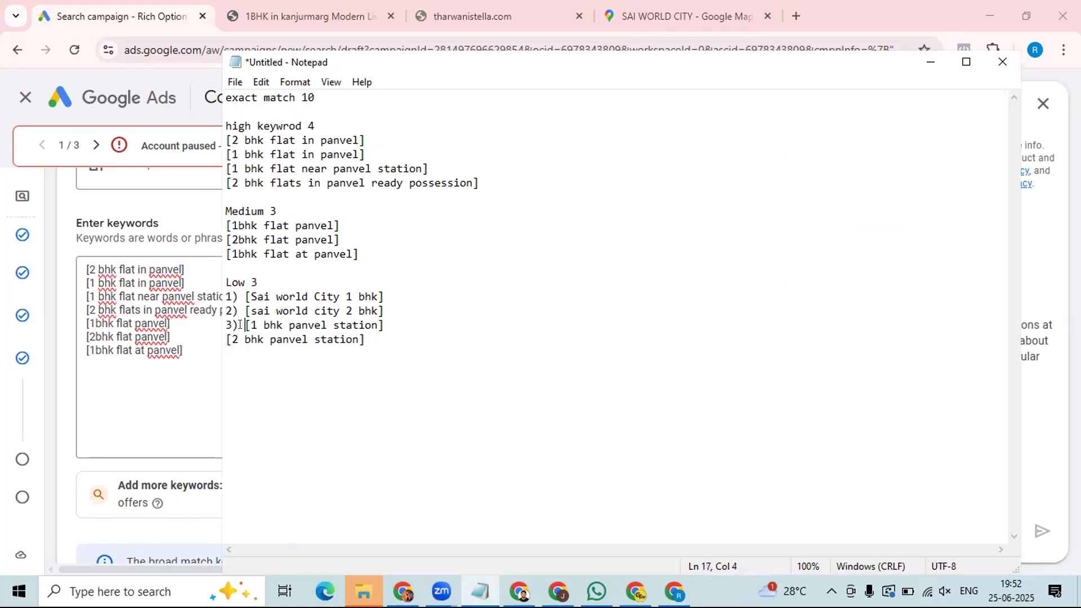
{"action": "key", "text": "BackSpace"}
{"action": "key", "text": "BackSpace"}
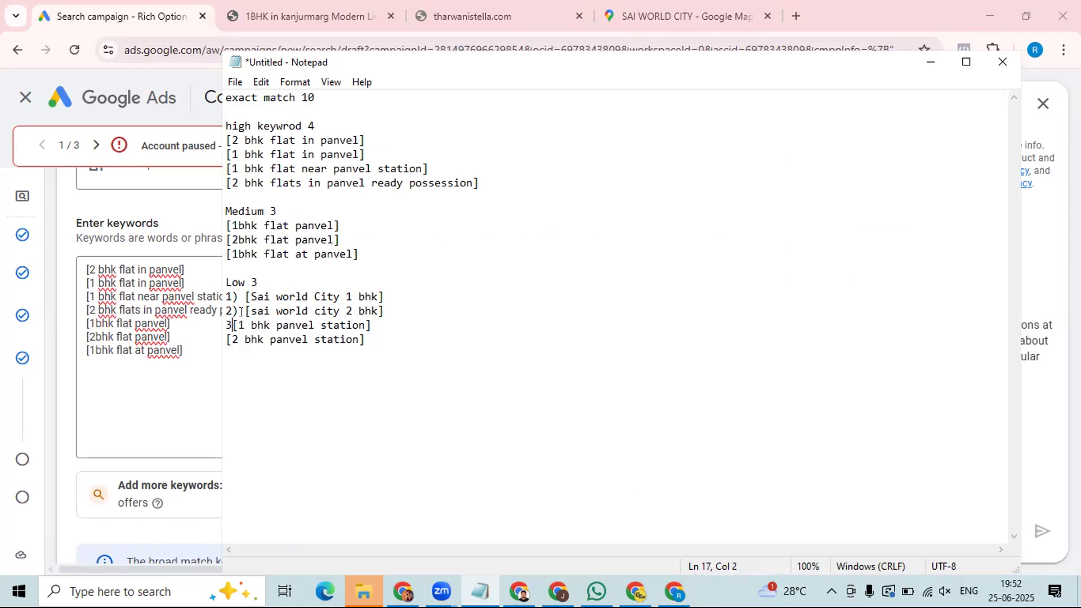
{"action": "key", "text": "BackSpace"}
{"action": "left_click", "coordinate": [242, 311]}
{"action": "key", "text": "BackSpace"}
{"action": "key", "text": "BackSpace"}
{"action": "key", "text": "BackSpace"}
{"action": "left_click", "coordinate": [241, 290]}
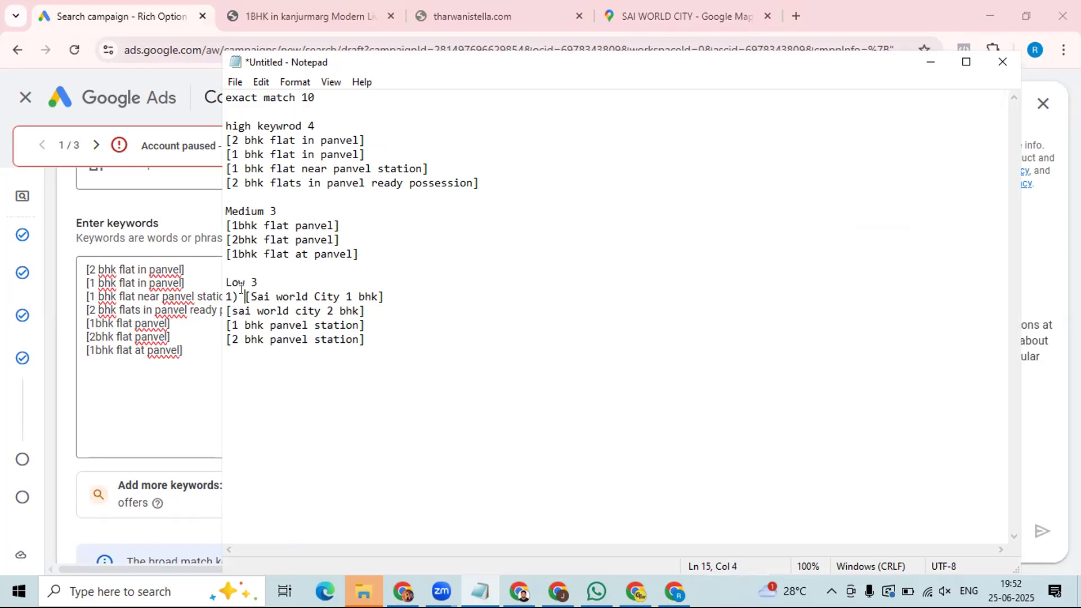
{"action": "key", "text": "BackSpace"}
{"action": "key", "text": "BackSpace"}
{"action": "key", "text": "BackSpace"}
Step: Copy the four Low keywords from Notepad and append them after [1bhk flat at panvel] in the Google Ads keyword box
{"action": "left_click_drag", "start_coordinate": [365, 339], "coordinate": [227, 325]}
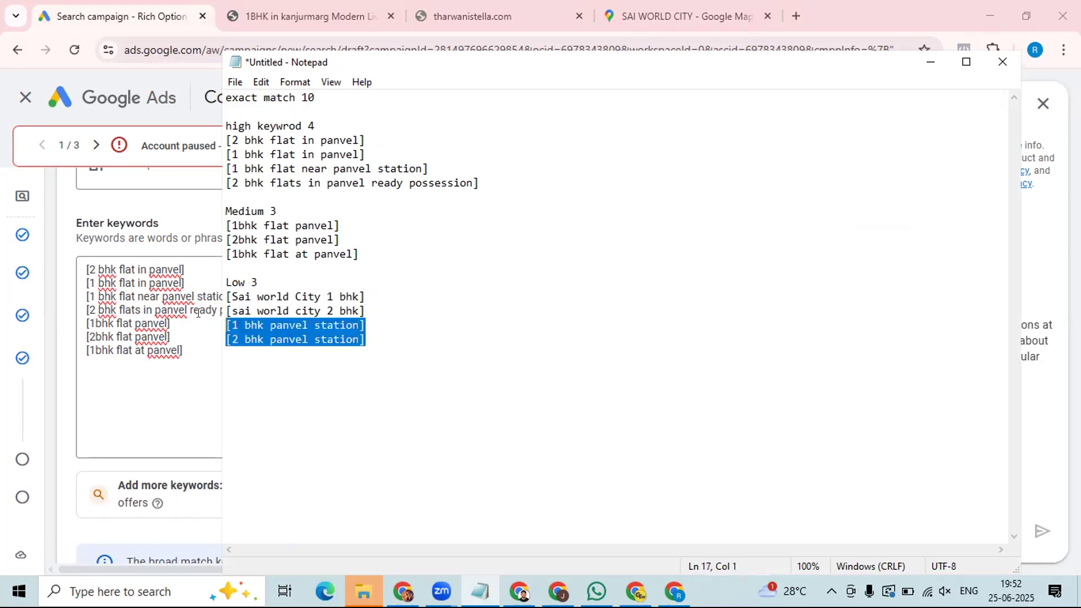
{"action": "left_click_drag", "start_coordinate": [198, 287], "coordinate": [199, 293]}
{"action": "key", "text": "ctrl+c"}
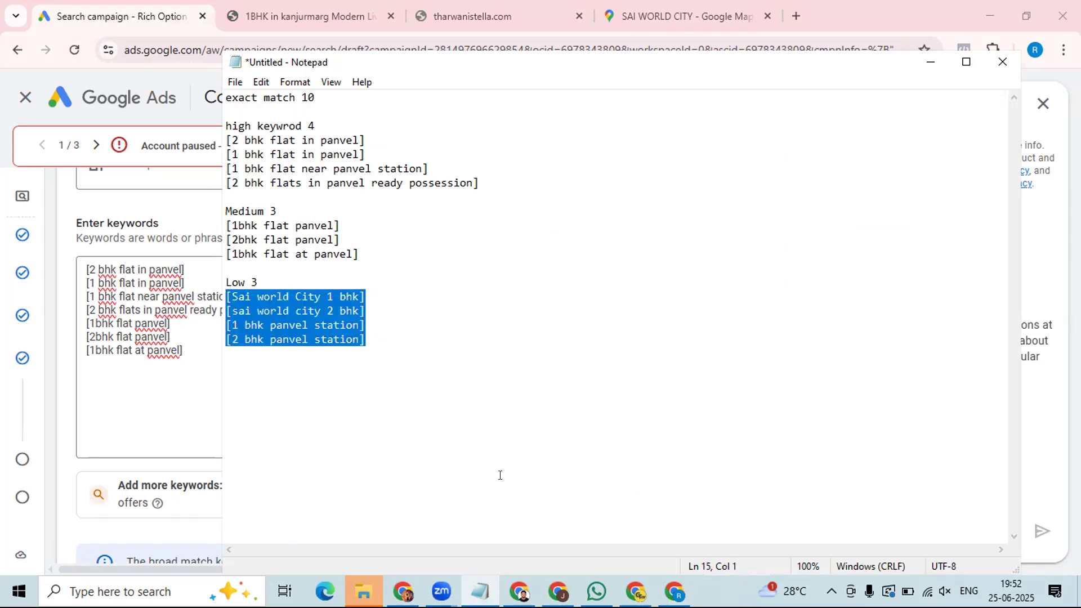
{"action": "left_click", "coordinate": [172, 389]}
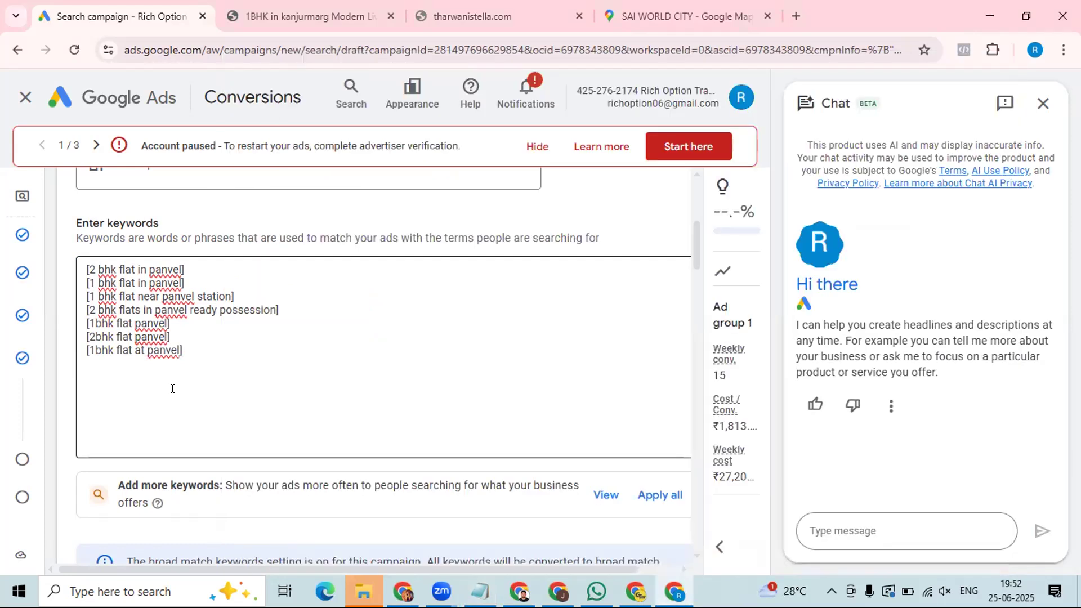
{"action": "left_click", "coordinate": [187, 352]}
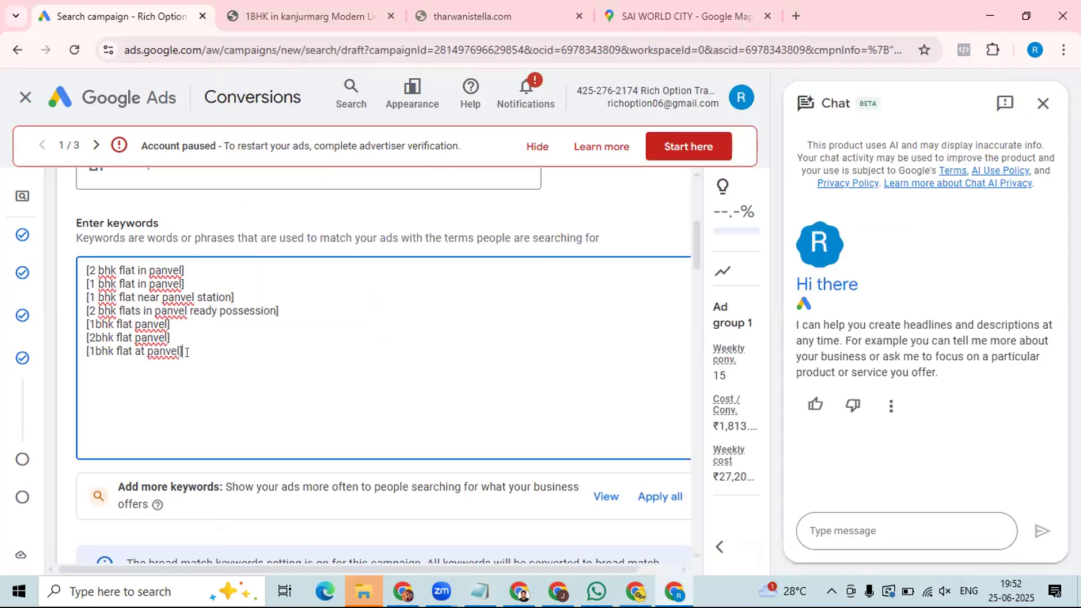
{"action": "key", "text": "ctrl+v"}
{"action": "scroll", "coordinate": [225, 424], "scroll_direction": "down", "scroll_amount": 3}
{"action": "scroll", "coordinate": [235, 329], "scroll_direction": "up", "scroll_amount": 1}
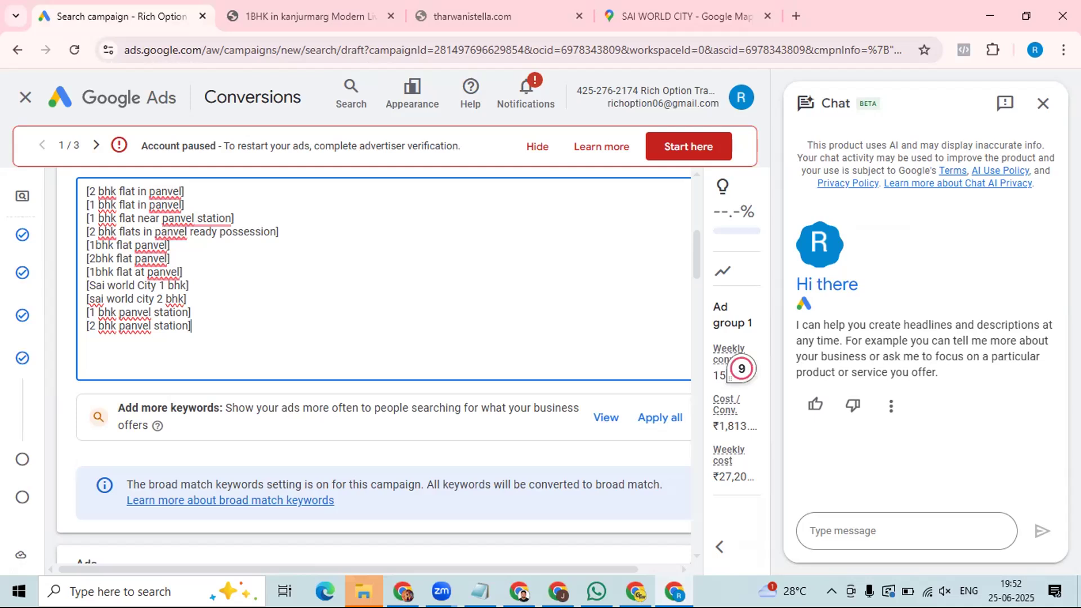
Step: Switch to the ChatGPT conversation and copy the six quoted phrase-match keywords, from "1 bhk flat in panvel" to "2 bhk flat near panvel station"
{"action": "key", "text": "alt+Tab"}
{"action": "scroll", "coordinate": [493, 341], "scroll_direction": "up", "scroll_amount": 2}
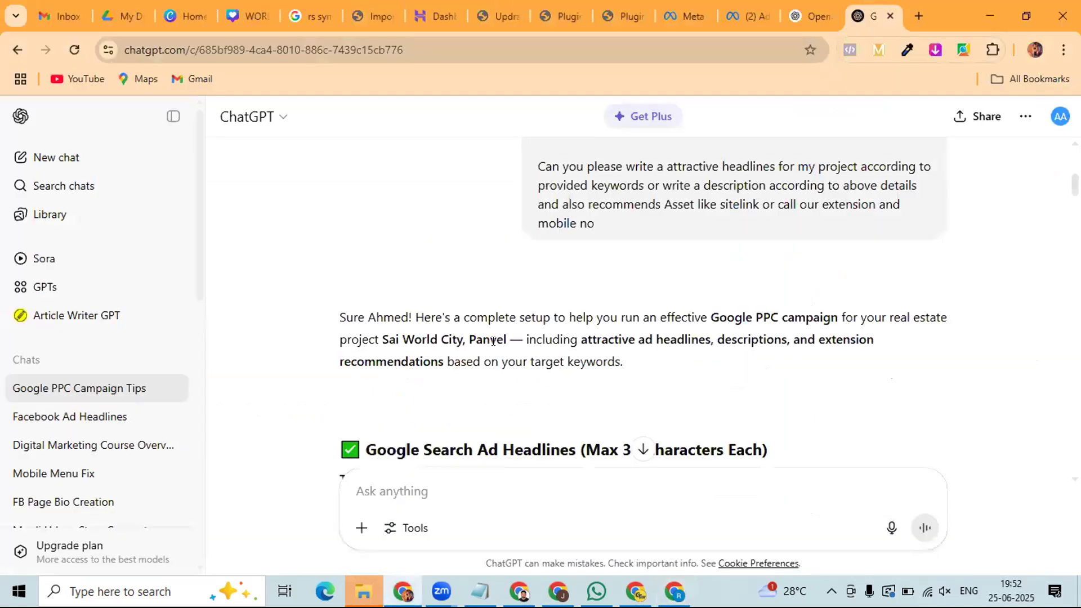
{"action": "scroll", "coordinate": [493, 341], "scroll_direction": "up", "scroll_amount": 3}
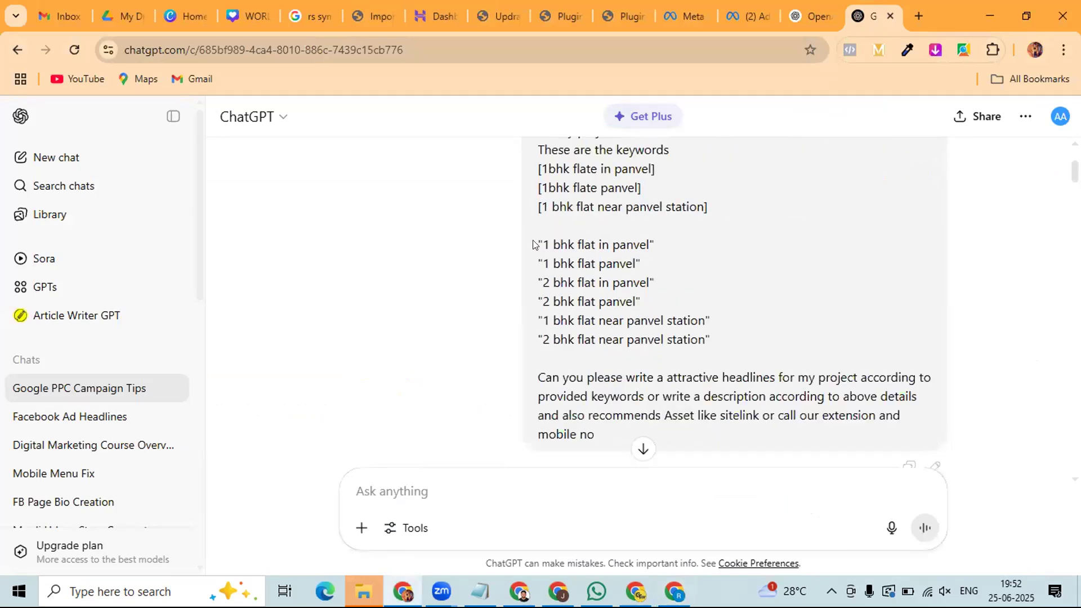
{"action": "left_click_drag", "start_coordinate": [533, 244], "coordinate": [712, 344]}
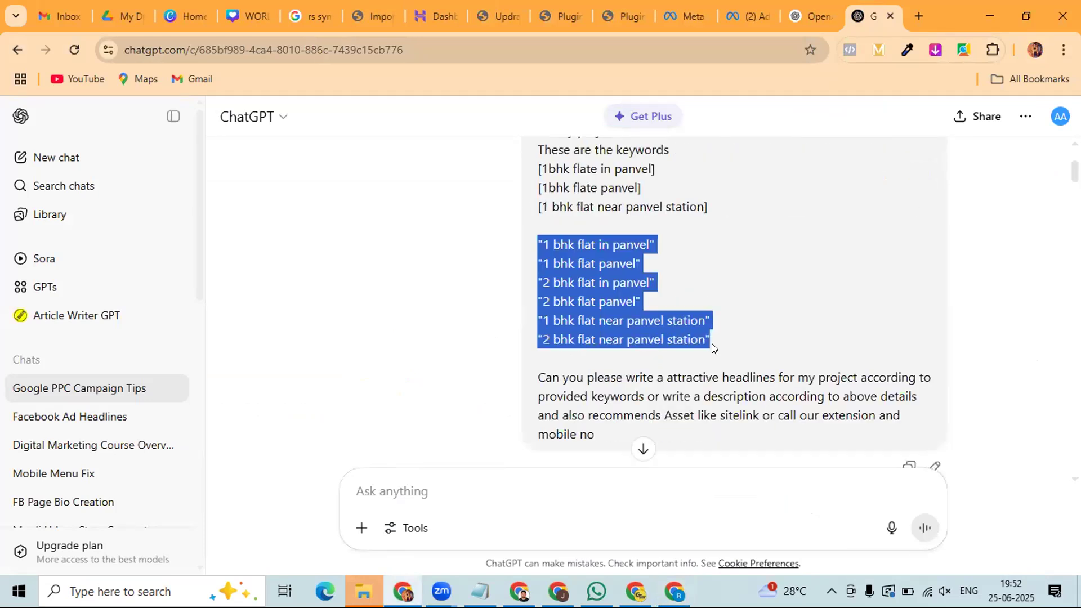
{"action": "right_click", "coordinate": [594, 305]}
{"action": "left_click", "coordinate": [609, 322]}
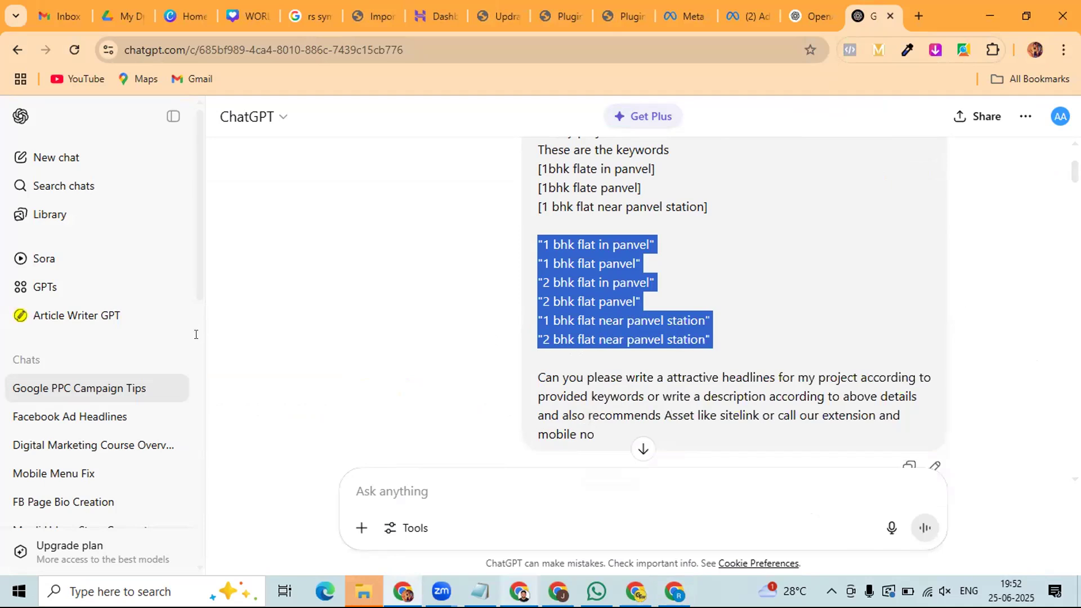
Step: Return to Google Ads, paste the six quoted keywords on a new line after [2 bhk panvel station], and review the list
{"action": "key", "text": "alt+Tab"}
{"action": "key", "text": "Return"}
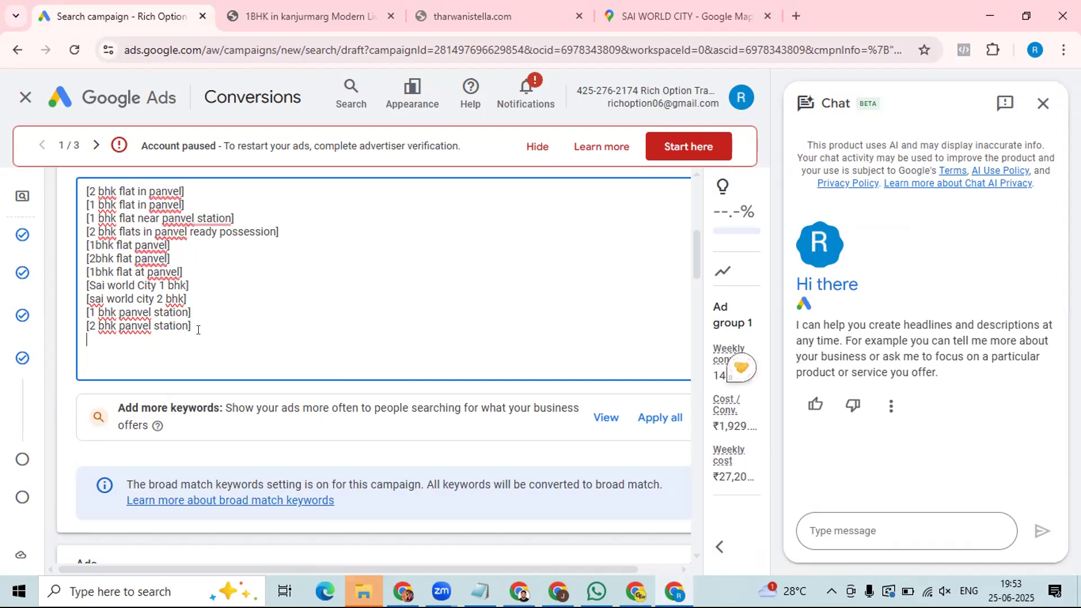
{"action": "key", "text": "ctrl+v"}
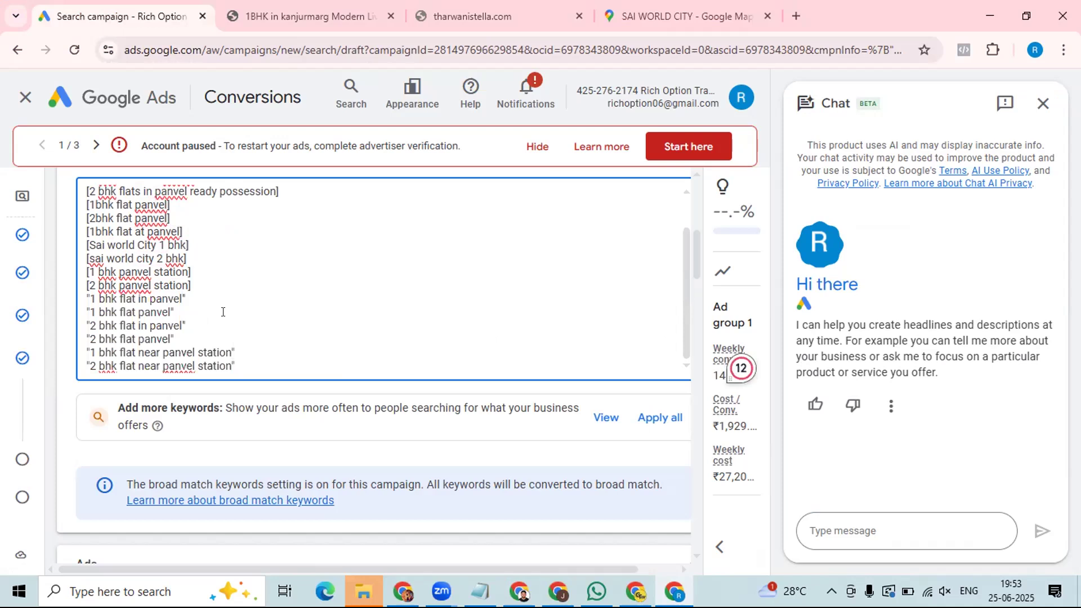
{"action": "scroll", "coordinate": [215, 336], "scroll_direction": "up", "scroll_amount": 3}
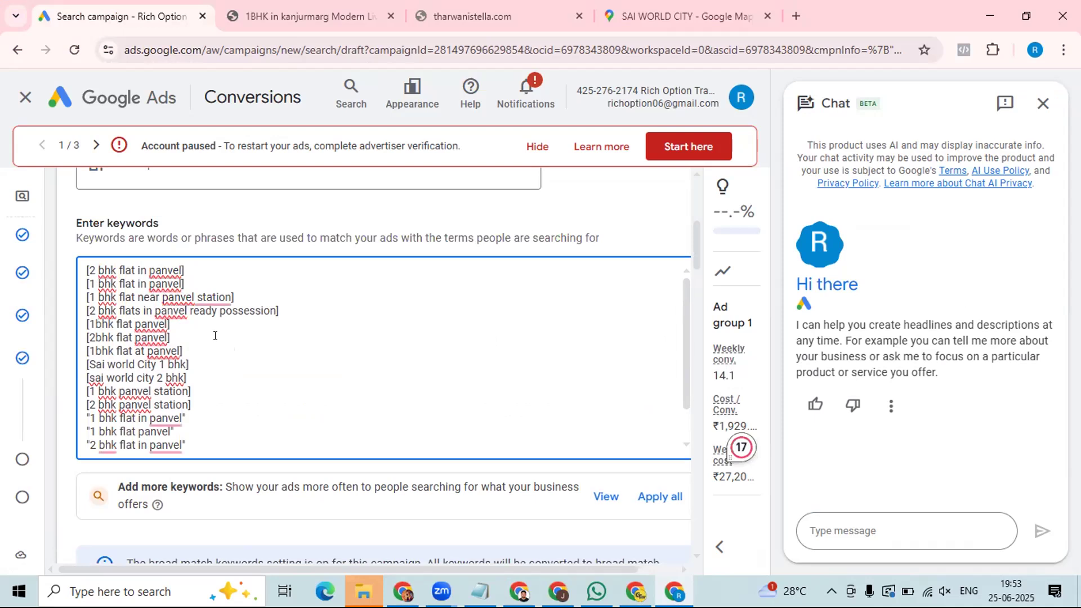
{"action": "scroll", "coordinate": [151, 323], "scroll_direction": "up", "scroll_amount": 1}
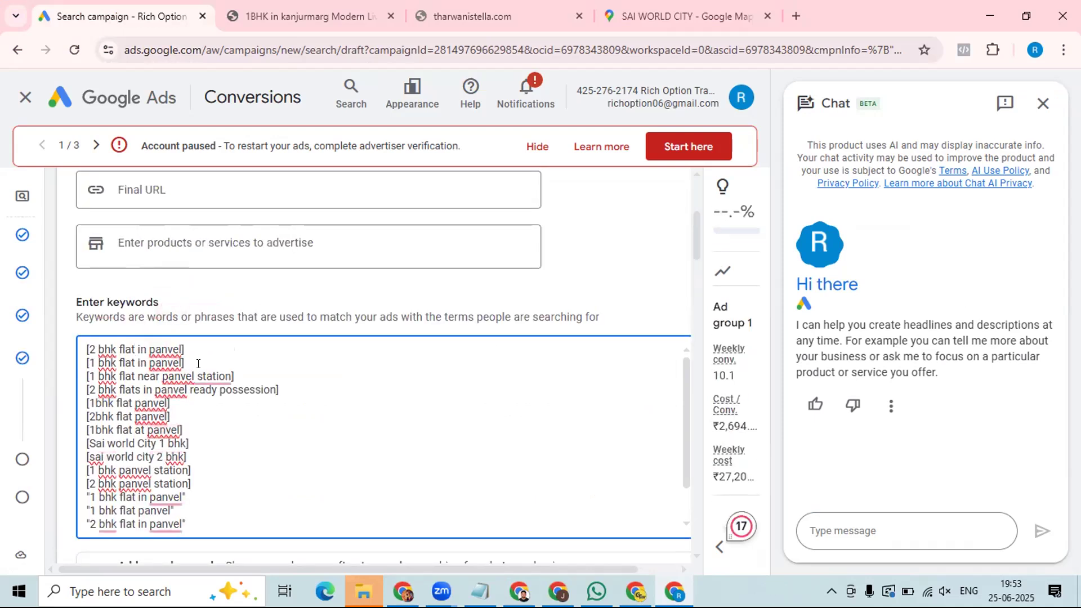
{"action": "scroll", "coordinate": [207, 442], "scroll_direction": "down", "scroll_amount": 1}
{"action": "scroll", "coordinate": [186, 456], "scroll_direction": "down", "scroll_amount": 1}
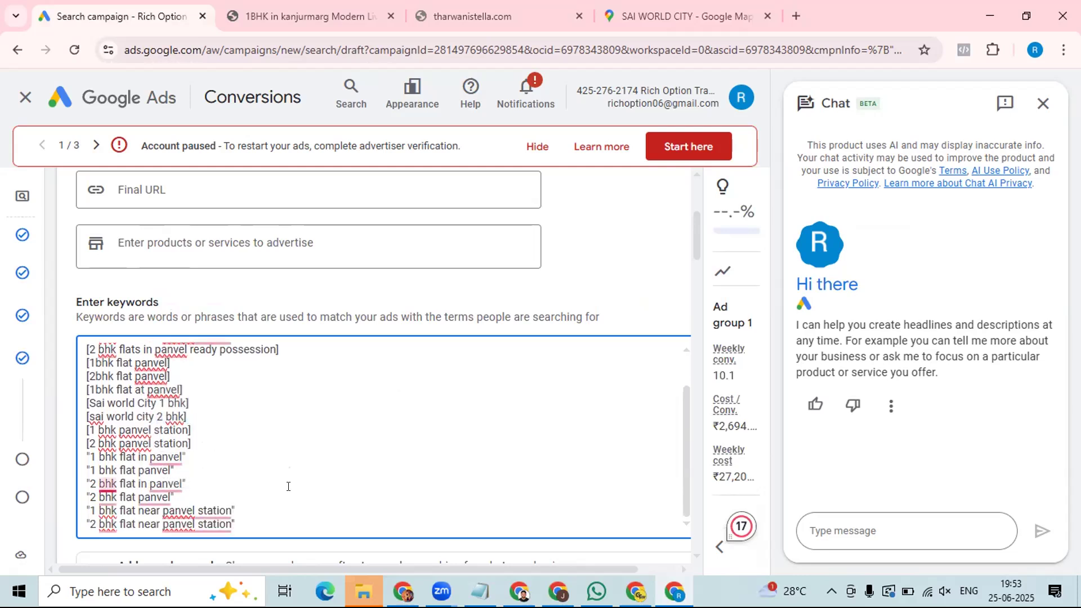
Step: Add the phrase-match keyword "bhk in panvel" on a new line after "2 bhk flat near panvel station" in the keyword box
{"action": "scroll", "coordinate": [289, 487], "scroll_direction": "down", "scroll_amount": 3}
{"action": "scroll", "coordinate": [289, 487], "scroll_direction": "up", "scroll_amount": 3}
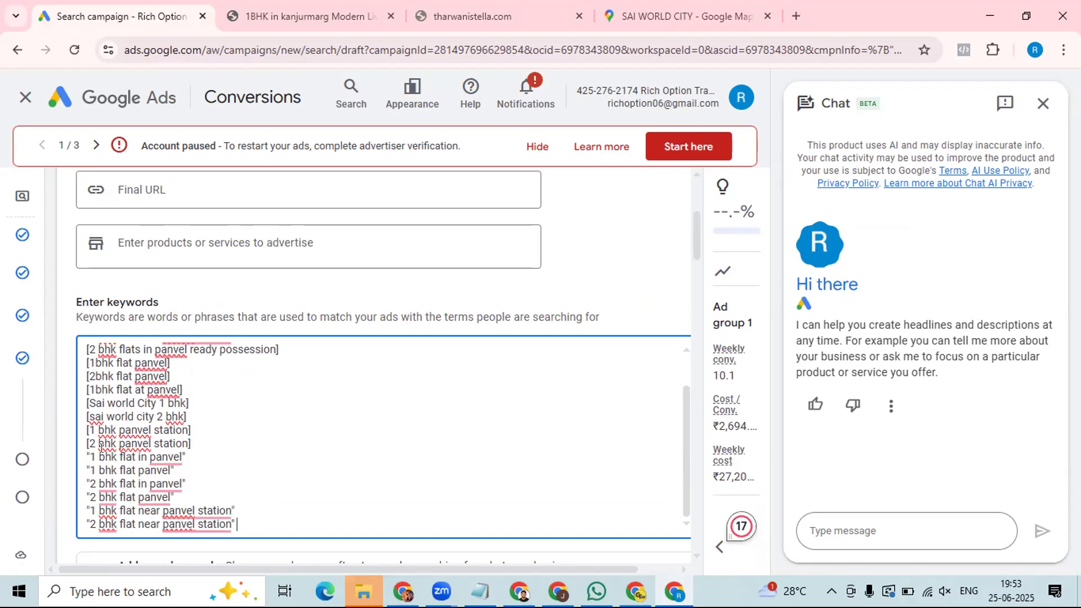
{"action": "scroll", "coordinate": [252, 328], "scroll_direction": "down", "scroll_amount": 6}
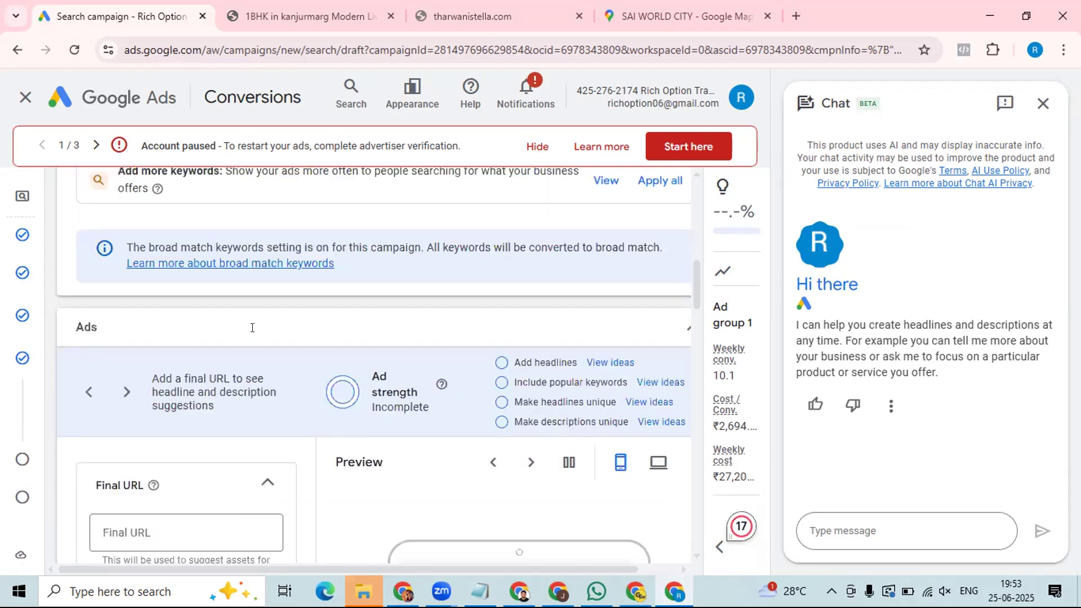
{"action": "scroll", "coordinate": [258, 286], "scroll_direction": "up", "scroll_amount": 3}
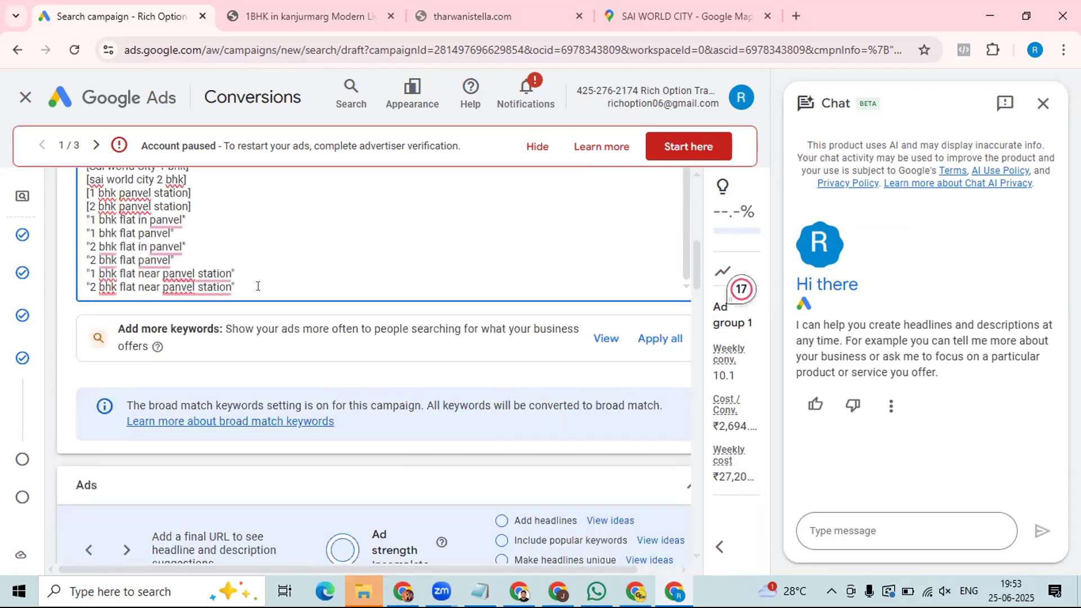
{"action": "key", "text": "Return"}
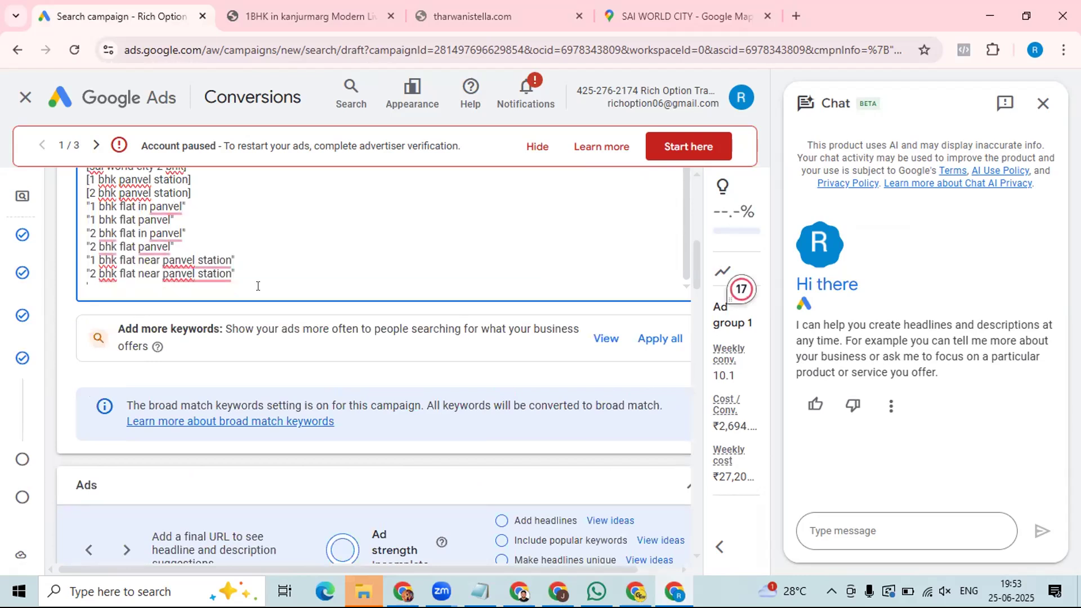
{"action": "type", "text": "\""}
{"action": "type", "text": "1"}
{"action": "key", "text": "BackSpace"}
{"action": "key", "text": "BackSpace"}
{"action": "type", "text": "bhk in panvel"}
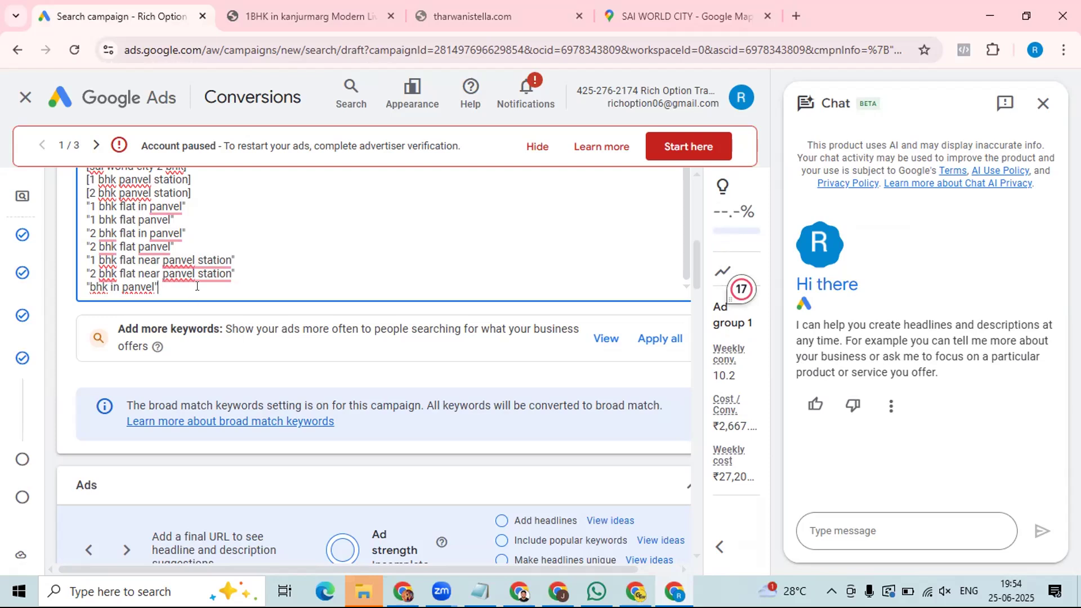
Step: Add the broad-match keywords flat in panvel, 1 bhk in panvel and 2 bhk in panvel on separate lines at the end of the list
{"action": "scroll", "coordinate": [197, 286], "scroll_direction": "up", "scroll_amount": 6}
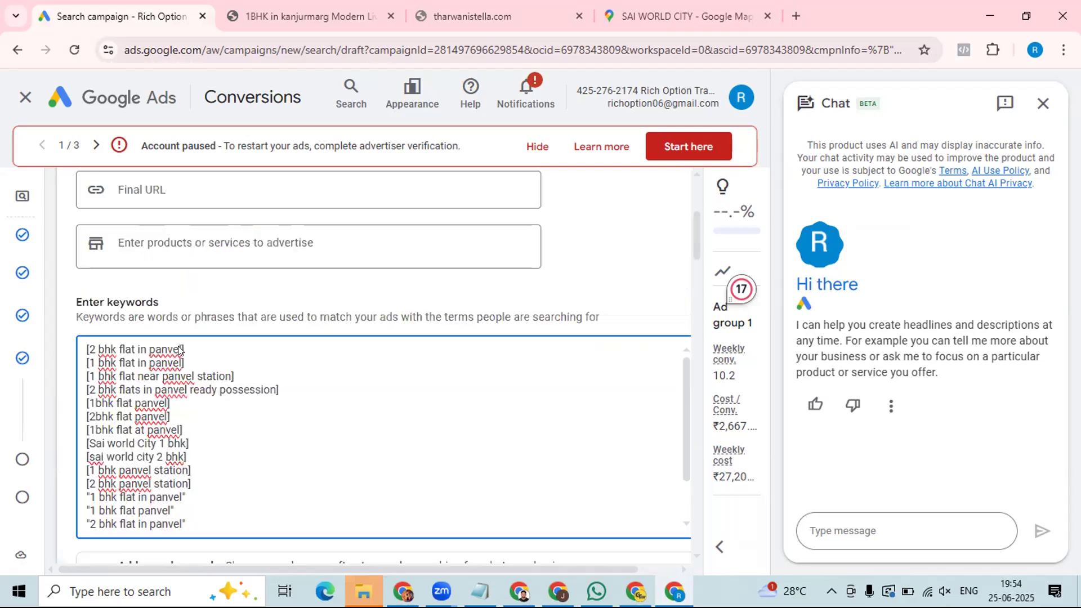
{"action": "scroll", "coordinate": [174, 403], "scroll_direction": "down", "scroll_amount": 6}
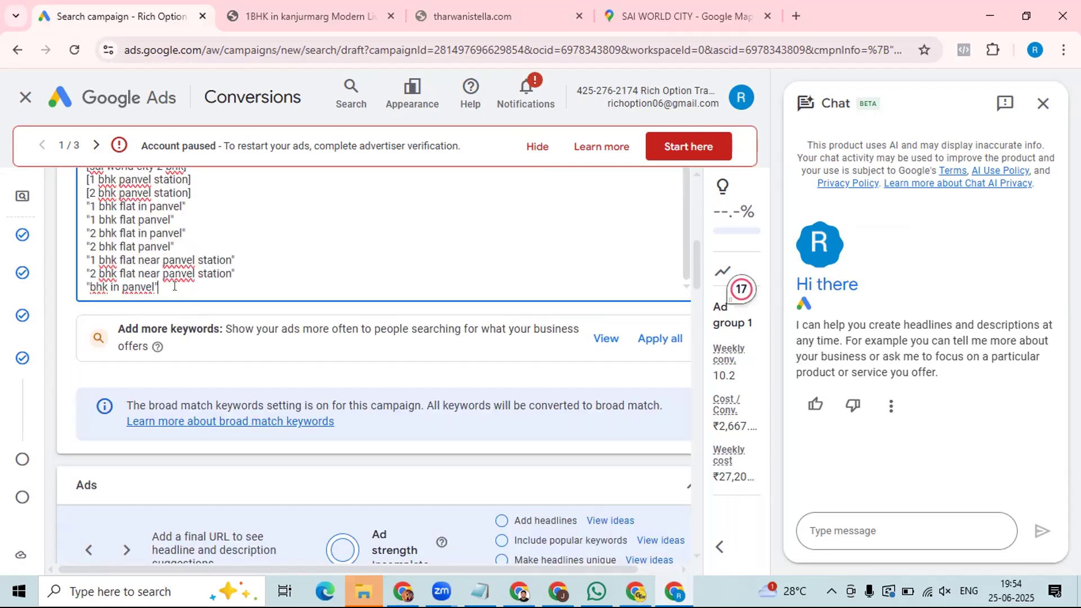
{"action": "key", "text": "Return"}
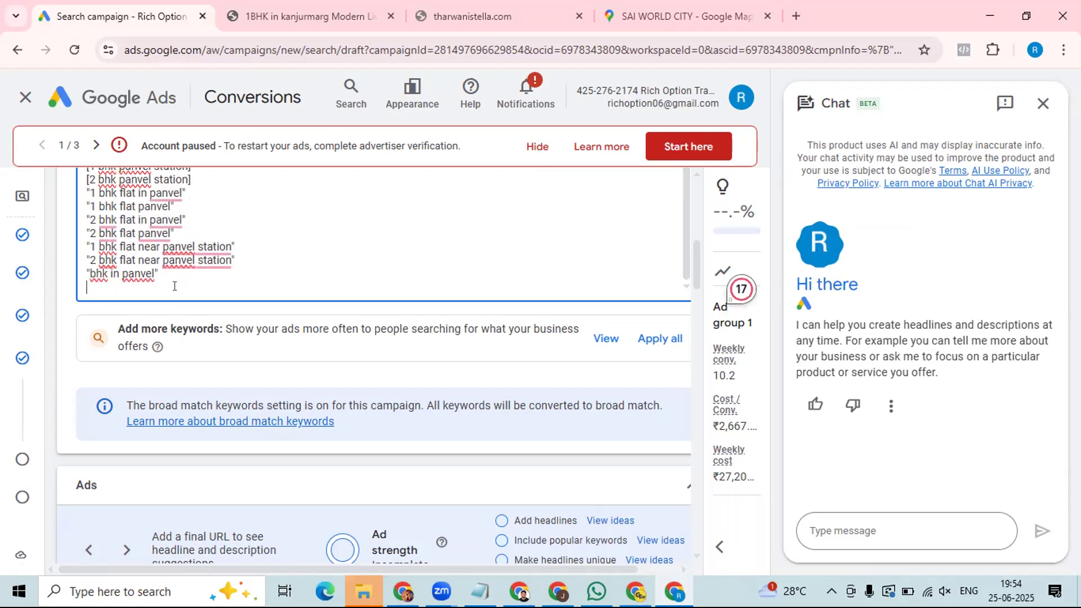
{"action": "type", "text": "flat in panve"}
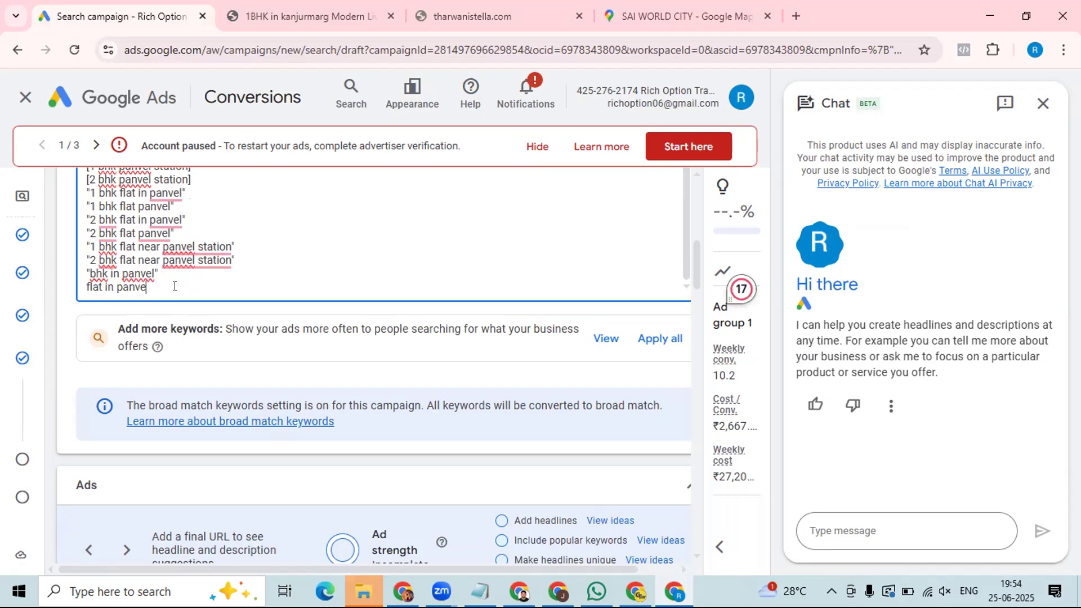
{"action": "type", "text": "l"}
{"action": "key", "text": "Return"}
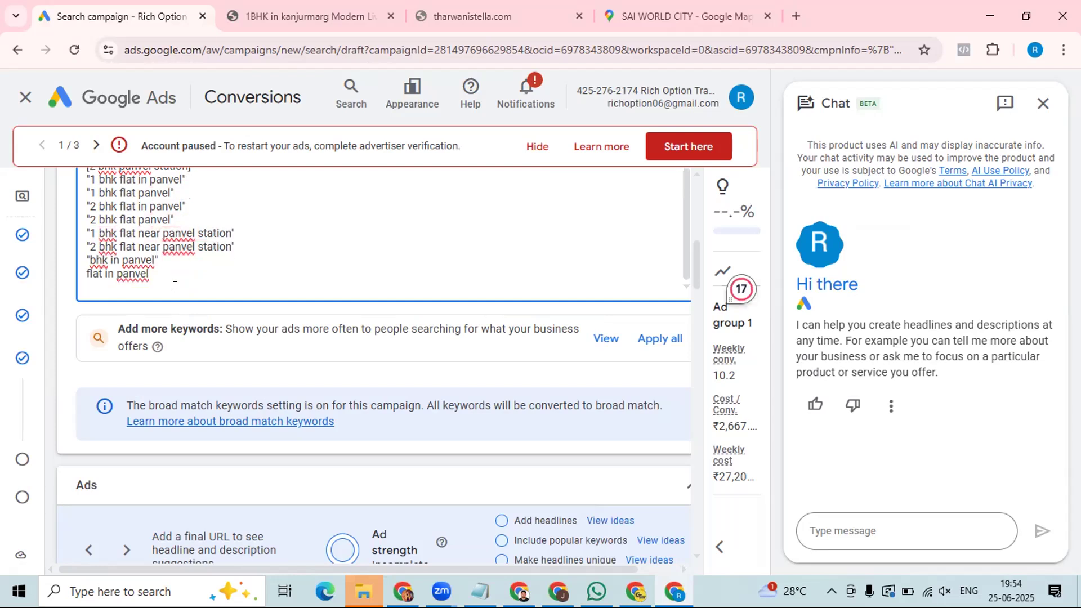
{"action": "type", "text": "1 bh"}
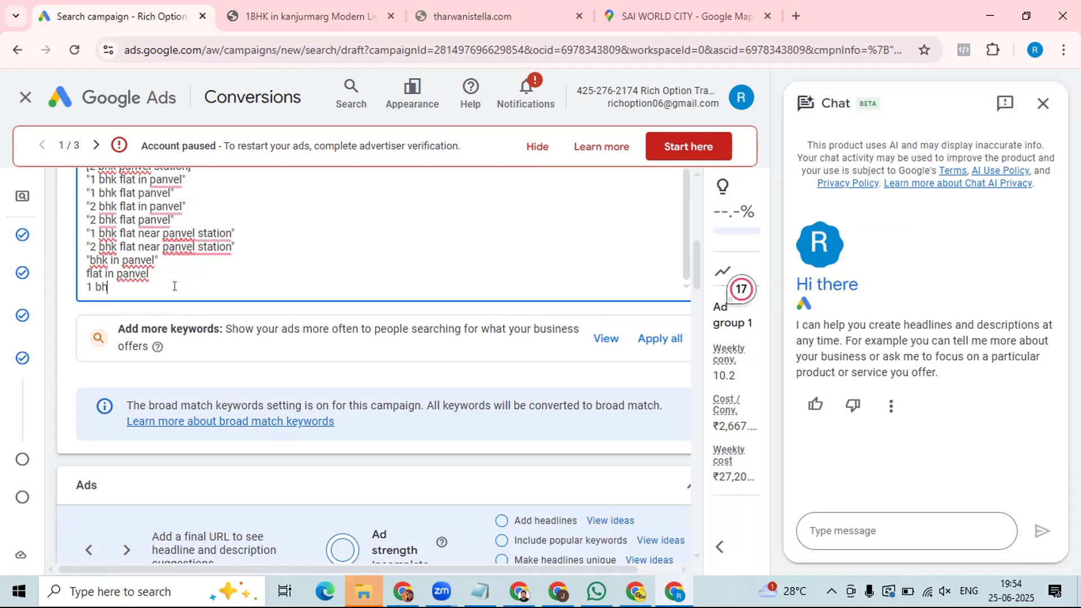
{"action": "type", "text": "k in panvel"}
{"action": "key", "text": "Return"}
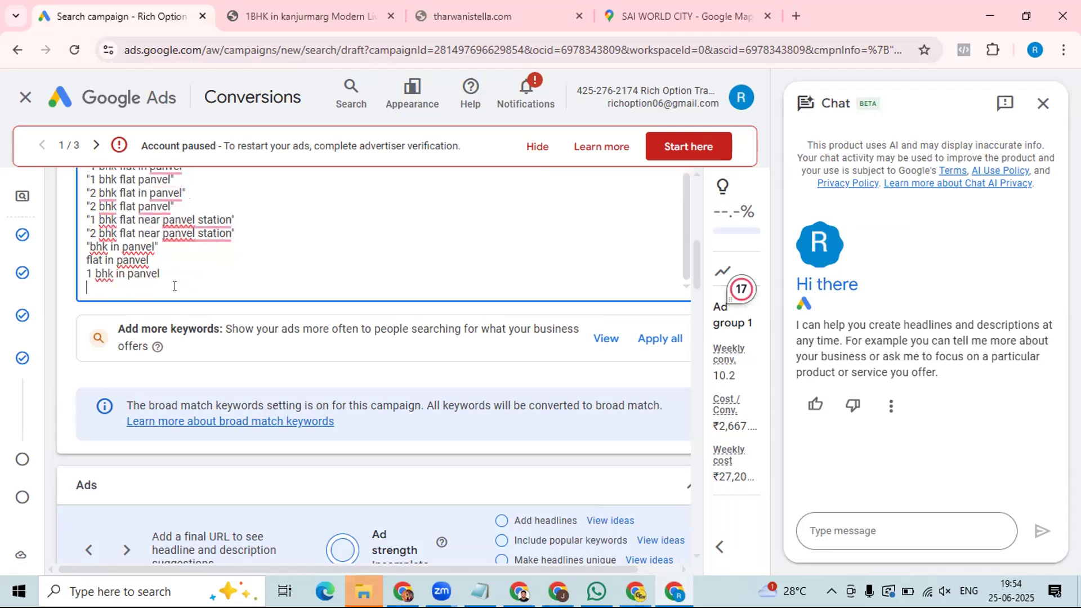
{"action": "type", "text": "2 bhk in"}
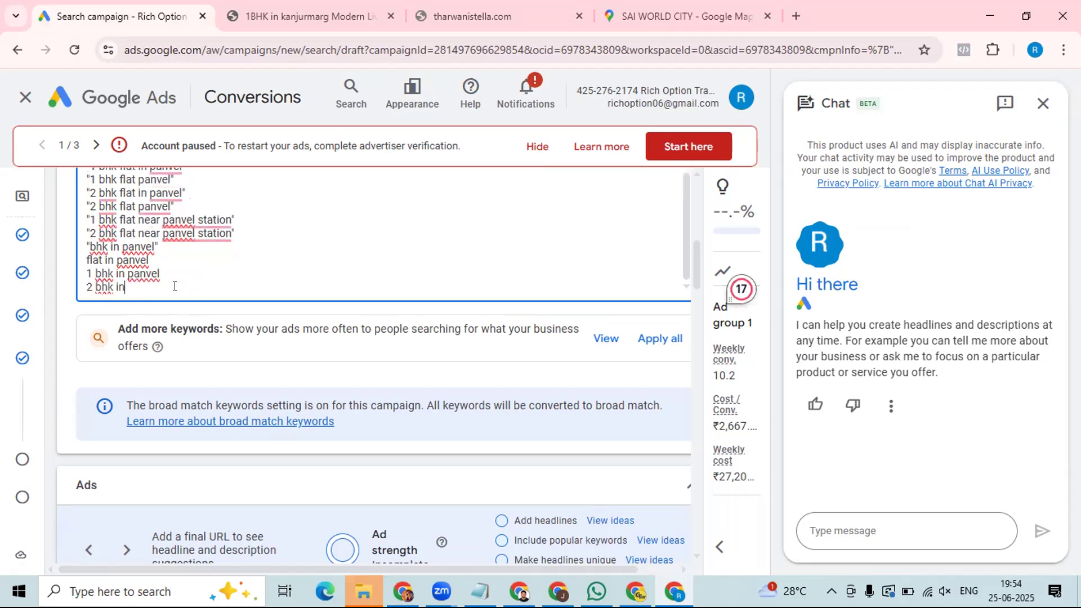
{"action": "type", "text": " panvel"}
{"action": "key", "text": "Return"}
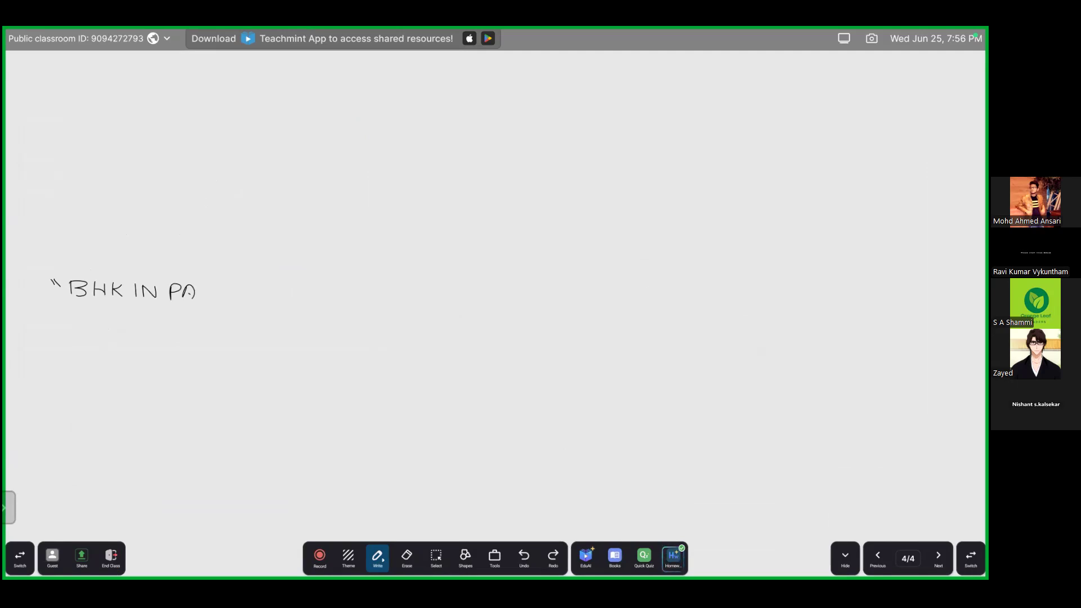
Step: On the Teachmint whiteboard, finish writing "BHK IN PANVEL" in quotes and sketch a search bar below it containing 1 BHK IN PANVEL
{"action": "left_click_drag", "start_coordinate": [238, 286], "coordinate": [247, 299]}
{"action": "mouse_move", "coordinate": [265, 369]}
{"action": "left_mouse_down"}
{"action": "mouse_move", "coordinate": [115, 403]}
{"action": "mouse_move", "coordinate": [325, 380]}
{"action": "mouse_move", "coordinate": [263, 394]}
{"action": "left_mouse_up"}
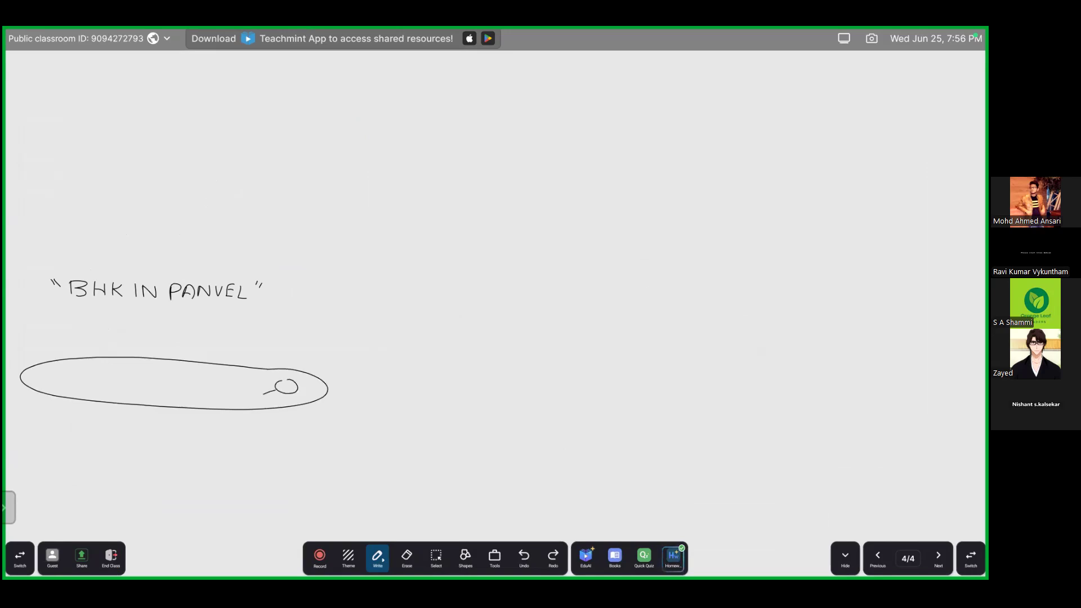
{"action": "left_click_drag", "start_coordinate": [84, 374], "coordinate": [85, 385]}
{"action": "mouse_move", "coordinate": [85, 371]}
{"action": "left_mouse_down"}
{"action": "mouse_move", "coordinate": [98, 385]}
{"action": "mouse_move", "coordinate": [164, 377]}
{"action": "mouse_move", "coordinate": [239, 396]}
{"action": "left_mouse_up"}
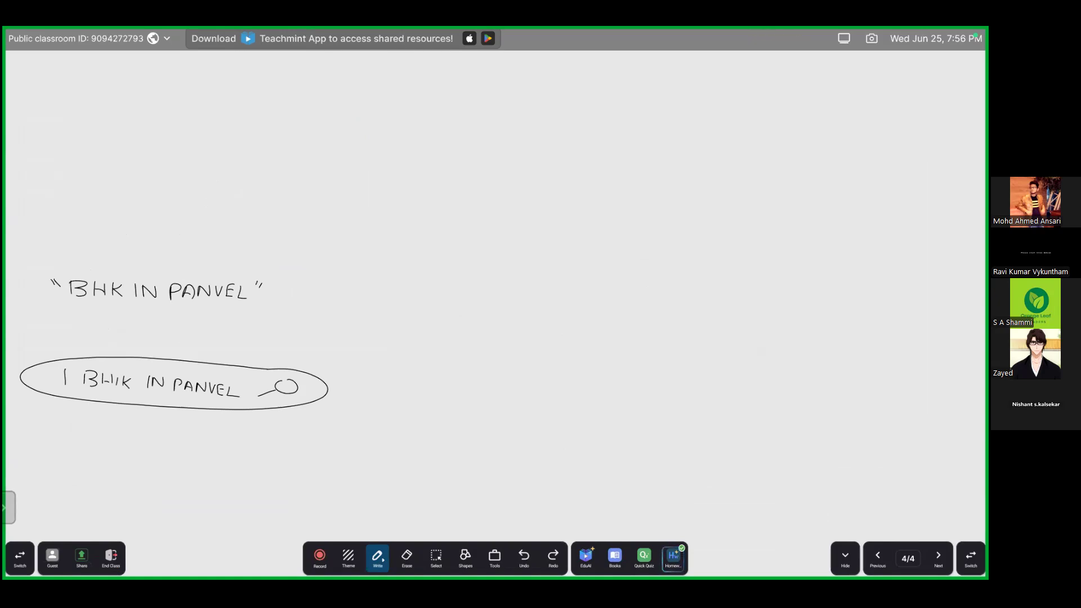
Step: Box BHK IN PANVEL inside the search bar, circle the quoted keyword, and write 1 BHK PANVEL in a second oval underneath
{"action": "mouse_move", "coordinate": [236, 399]}
{"action": "left_mouse_down"}
{"action": "mouse_move", "coordinate": [87, 394]}
{"action": "mouse_move", "coordinate": [114, 365]}
{"action": "mouse_move", "coordinate": [221, 375]}
{"action": "mouse_move", "coordinate": [242, 400]}
{"action": "left_mouse_up"}
{"action": "mouse_move", "coordinate": [283, 272]}
{"action": "left_mouse_down"}
{"action": "mouse_move", "coordinate": [163, 244]}
{"action": "mouse_move", "coordinate": [56, 312]}
{"action": "mouse_move", "coordinate": [289, 306]}
{"action": "mouse_move", "coordinate": [293, 281]}
{"action": "left_mouse_up"}
{"action": "mouse_move", "coordinate": [302, 434]}
{"action": "left_mouse_down"}
{"action": "mouse_move", "coordinate": [213, 425]}
{"action": "mouse_move", "coordinate": [68, 465]}
{"action": "mouse_move", "coordinate": [319, 450]}
{"action": "mouse_move", "coordinate": [306, 437]}
{"action": "left_mouse_up"}
{"action": "left_click_drag", "start_coordinate": [77, 434], "coordinate": [77, 449]}
{"action": "left_click_drag", "start_coordinate": [70, 450], "coordinate": [169, 451]}
{"action": "mouse_move", "coordinate": [174, 438]}
{"action": "left_mouse_down"}
{"action": "mouse_move", "coordinate": [179, 451]}
{"action": "mouse_move", "coordinate": [234, 456]}
{"action": "left_mouse_up"}
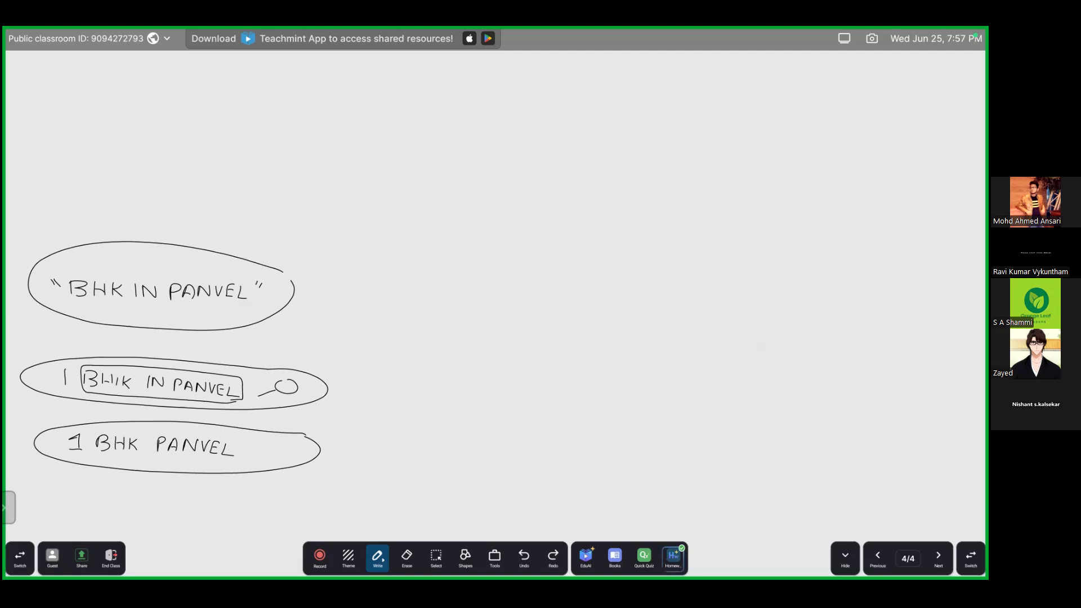
Step: Write Flat in Panvel beside the quoted keyword, cross out "in", and underline Flat and Panvel
{"action": "mouse_move", "coordinate": [385, 305]}
{"action": "left_mouse_down"}
{"action": "mouse_move", "coordinate": [392, 288]}
{"action": "mouse_move", "coordinate": [408, 309]}
{"action": "mouse_move", "coordinate": [434, 312]}
{"action": "left_mouse_up"}
{"action": "mouse_move", "coordinate": [429, 299]}
{"action": "left_mouse_down"}
{"action": "mouse_move", "coordinate": [469, 296]}
{"action": "mouse_move", "coordinate": [490, 313]}
{"action": "mouse_move", "coordinate": [533, 307]}
{"action": "left_mouse_up"}
{"action": "mouse_move", "coordinate": [543, 308]}
{"action": "left_mouse_down"}
{"action": "mouse_move", "coordinate": [605, 307]}
{"action": "mouse_move", "coordinate": [611, 321]}
{"action": "left_mouse_up"}
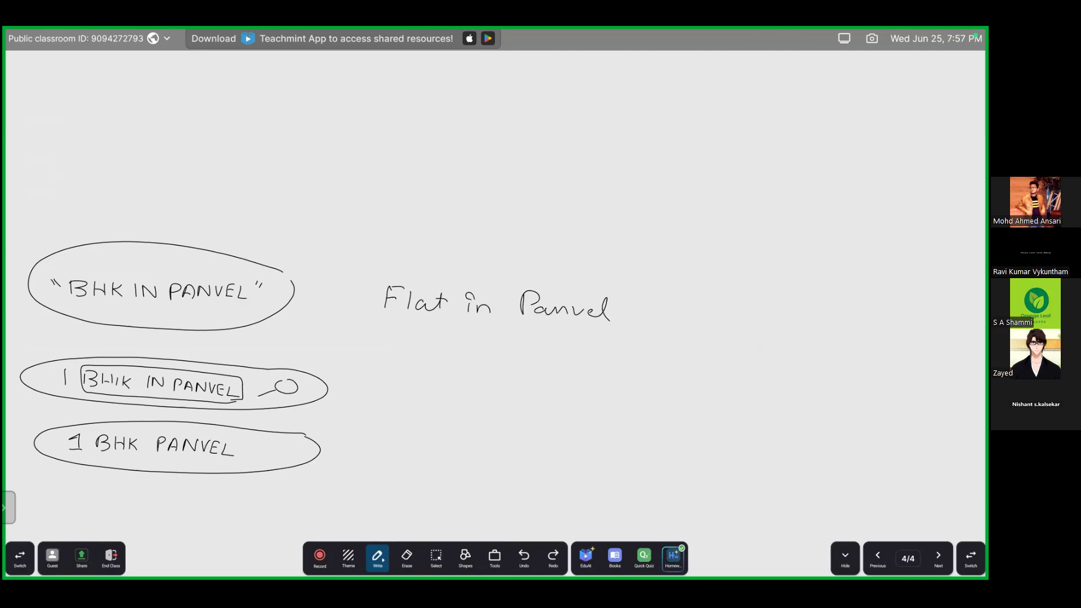
{"action": "mouse_move", "coordinate": [496, 287]}
{"action": "left_mouse_down"}
{"action": "mouse_move", "coordinate": [465, 313]}
{"action": "mouse_move", "coordinate": [497, 323]}
{"action": "mouse_move", "coordinate": [379, 321]}
{"action": "left_mouse_up"}
{"action": "left_click_drag", "start_coordinate": [513, 328], "coordinate": [608, 340]}
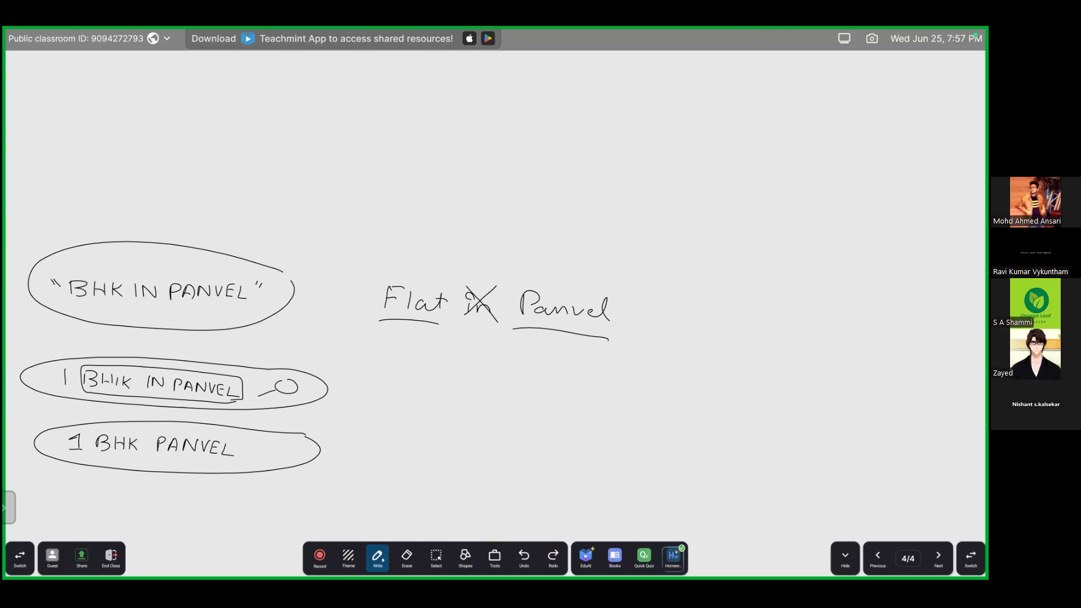
Step: On a new whiteboard page, write the letters E, P and B, circle each one, and draw a downward line from each
{"action": "left_click", "coordinate": [939, 559]}
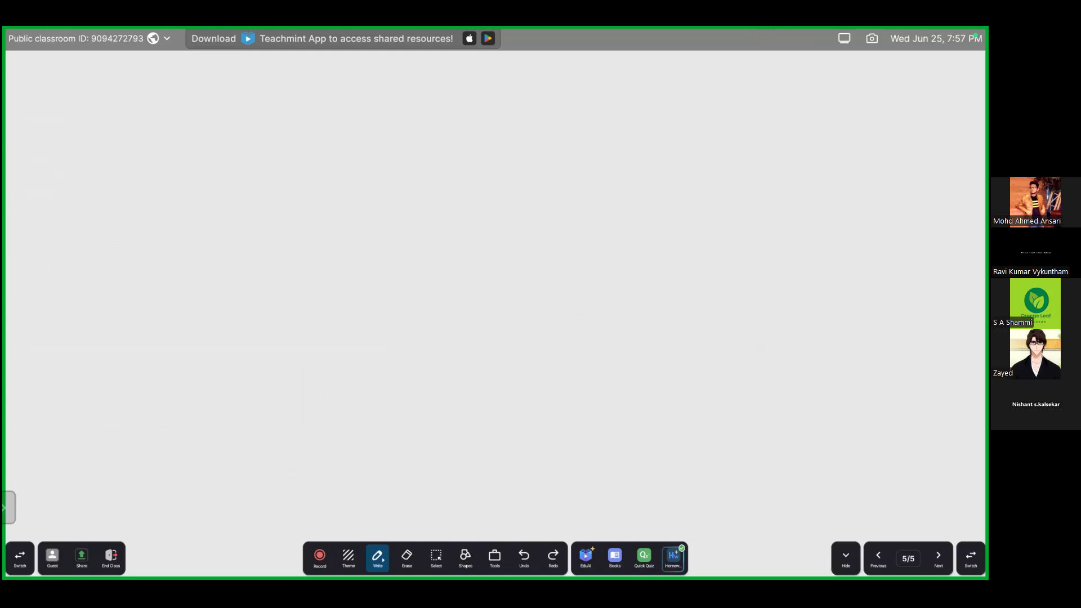
{"action": "mouse_move", "coordinate": [109, 204]}
{"action": "left_mouse_down"}
{"action": "mouse_move", "coordinate": [135, 194]}
{"action": "mouse_move", "coordinate": [149, 224]}
{"action": "left_mouse_up"}
{"action": "mouse_move", "coordinate": [261, 179]}
{"action": "left_mouse_down"}
{"action": "mouse_move", "coordinate": [254, 224]}
{"action": "mouse_move", "coordinate": [273, 192]}
{"action": "left_mouse_up"}
{"action": "mouse_move", "coordinate": [380, 176]}
{"action": "left_mouse_down"}
{"action": "mouse_move", "coordinate": [379, 221]}
{"action": "mouse_move", "coordinate": [398, 200]}
{"action": "mouse_move", "coordinate": [406, 228]}
{"action": "left_mouse_up"}
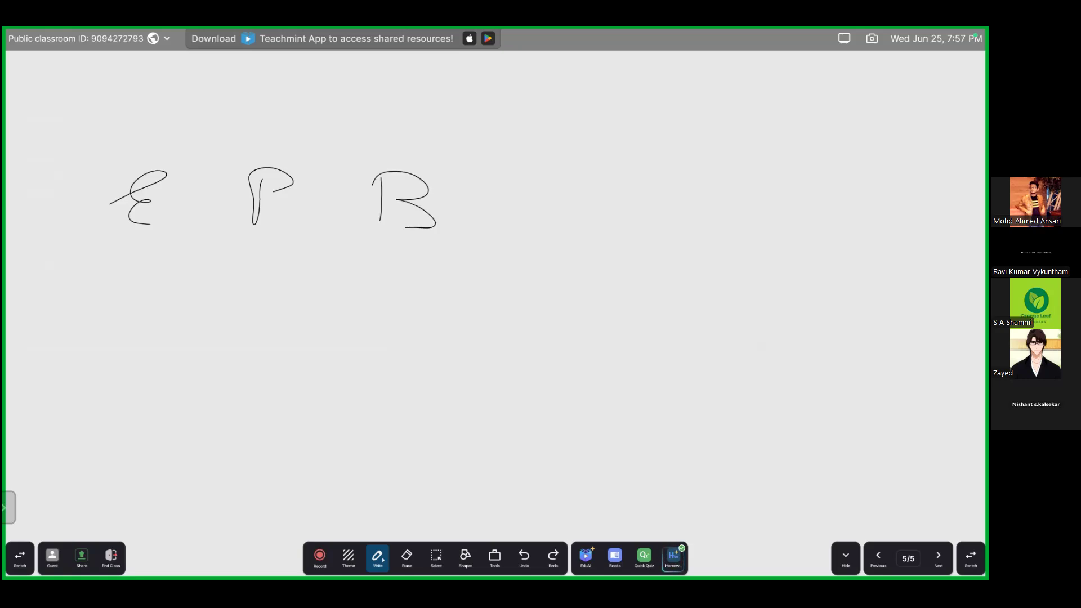
{"action": "mouse_move", "coordinate": [82, 161]}
{"action": "left_mouse_down"}
{"action": "mouse_move", "coordinate": [204, 248]}
{"action": "mouse_move", "coordinate": [59, 208]}
{"action": "mouse_move", "coordinate": [87, 161]}
{"action": "left_mouse_up"}
{"action": "mouse_move", "coordinate": [148, 251]}
{"action": "left_mouse_down"}
{"action": "mouse_move", "coordinate": [143, 320]}
{"action": "mouse_move", "coordinate": [120, 306]}
{"action": "left_mouse_up"}
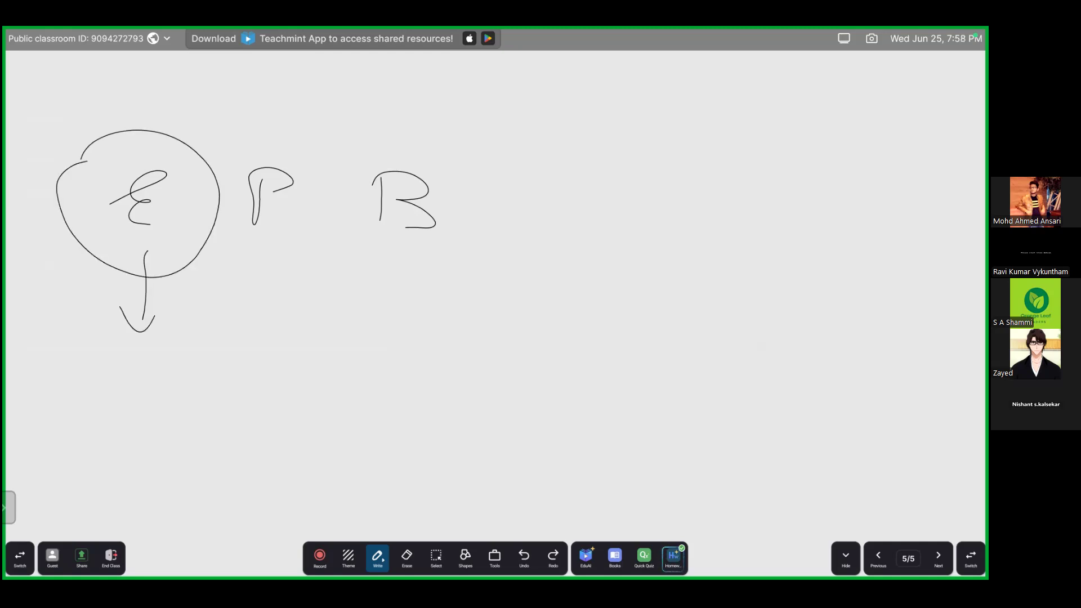
{"action": "mouse_move", "coordinate": [249, 147]}
{"action": "left_mouse_down"}
{"action": "mouse_move", "coordinate": [282, 144]}
{"action": "mouse_move", "coordinate": [228, 184]}
{"action": "mouse_move", "coordinate": [236, 164]}
{"action": "left_mouse_up"}
{"action": "mouse_move", "coordinate": [378, 144]}
{"action": "left_mouse_down"}
{"action": "mouse_move", "coordinate": [460, 195]}
{"action": "mouse_move", "coordinate": [371, 153]}
{"action": "mouse_move", "coordinate": [386, 150]}
{"action": "left_mouse_up"}
{"action": "left_click_drag", "start_coordinate": [412, 295], "coordinate": [403, 371]}
{"action": "left_click_drag", "start_coordinate": [286, 270], "coordinate": [295, 348]}
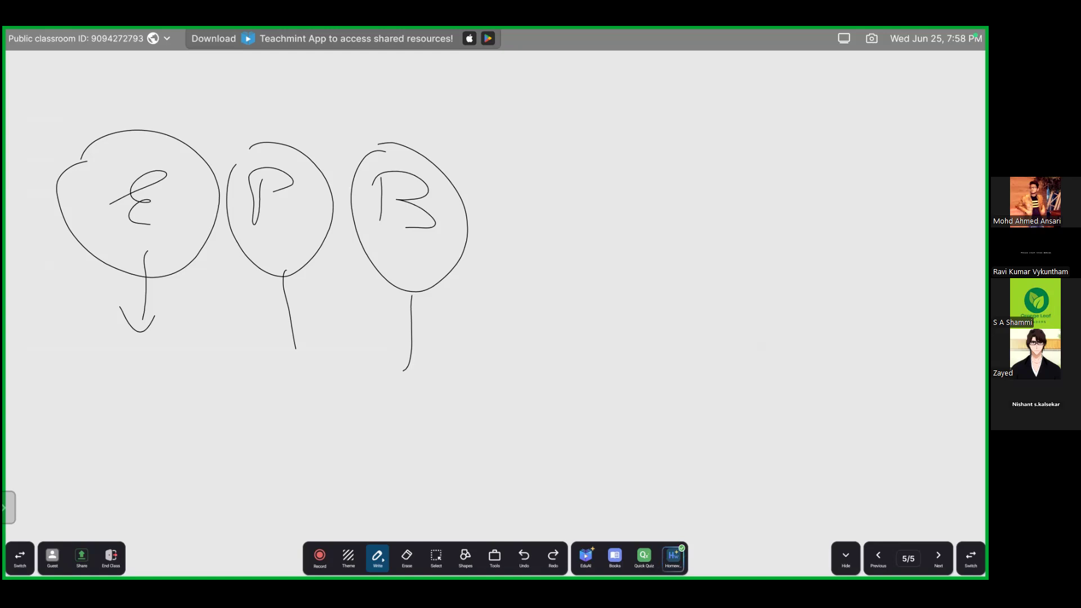
Step: Back on whiteboard page 4, write One BHK Panvel in an oval under Flat in Panvel and mark the word Panvel in both phrases
{"action": "left_click", "coordinate": [878, 559]}
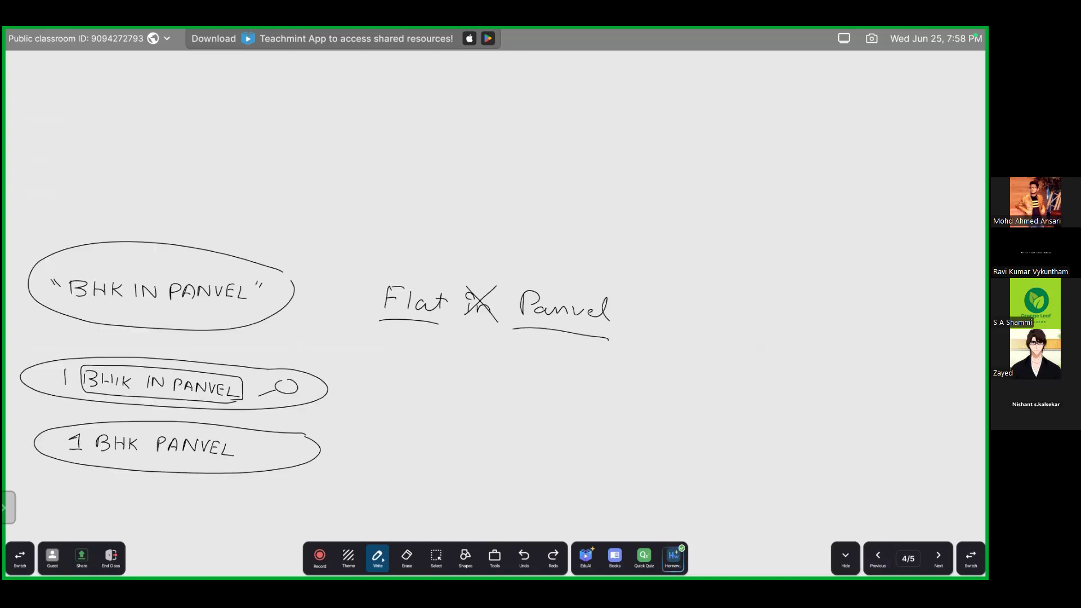
{"action": "mouse_move", "coordinate": [498, 289]}
{"action": "left_mouse_down"}
{"action": "mouse_move", "coordinate": [469, 317]}
{"action": "mouse_move", "coordinate": [499, 322]}
{"action": "left_mouse_up"}
{"action": "mouse_move", "coordinate": [593, 376]}
{"action": "left_mouse_down"}
{"action": "mouse_move", "coordinate": [410, 366]}
{"action": "mouse_move", "coordinate": [623, 401]}
{"action": "mouse_move", "coordinate": [566, 372]}
{"action": "left_mouse_up"}
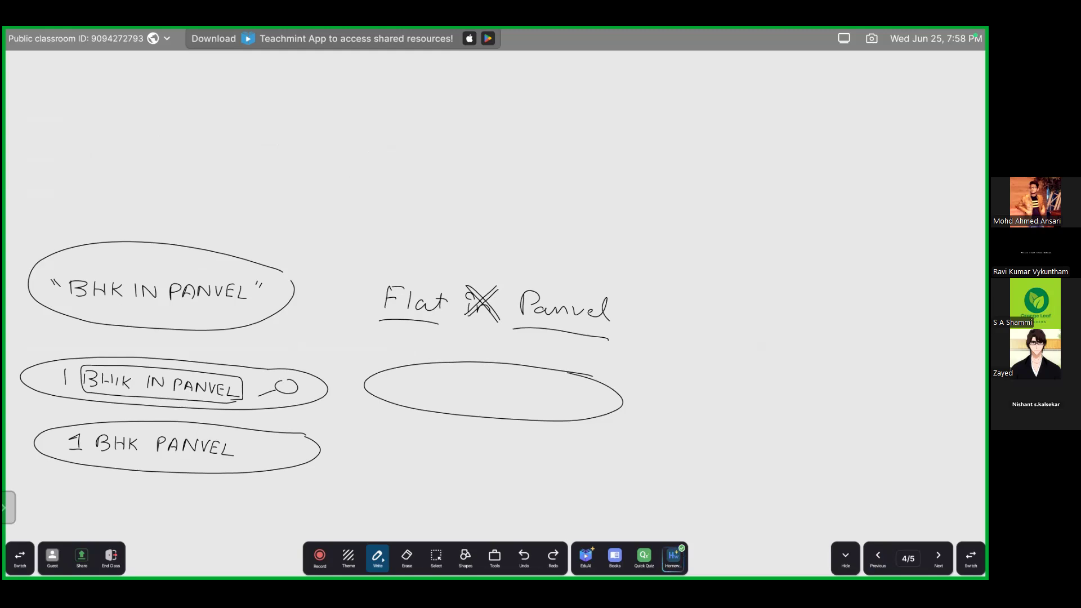
{"action": "mouse_move", "coordinate": [385, 374]}
{"action": "left_mouse_down"}
{"action": "mouse_move", "coordinate": [369, 377]}
{"action": "mouse_move", "coordinate": [389, 380]}
{"action": "left_mouse_up"}
{"action": "left_click_drag", "start_coordinate": [399, 382], "coordinate": [416, 392]}
{"action": "mouse_move", "coordinate": [433, 377]}
{"action": "left_mouse_down"}
{"action": "mouse_move", "coordinate": [435, 393]}
{"action": "mouse_move", "coordinate": [450, 394]}
{"action": "mouse_move", "coordinate": [457, 379]}
{"action": "mouse_move", "coordinate": [492, 392]}
{"action": "left_mouse_up"}
{"action": "left_click_drag", "start_coordinate": [504, 395], "coordinate": [555, 405]}
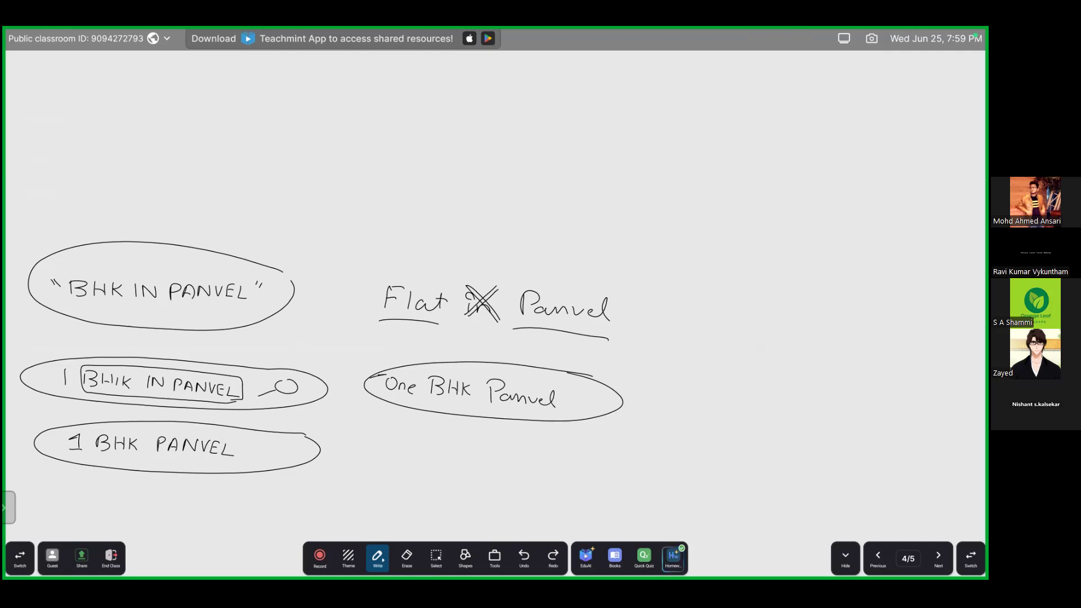
{"action": "left_click_drag", "start_coordinate": [477, 403], "coordinate": [555, 410]}
{"action": "mouse_move", "coordinate": [584, 337]}
{"action": "left_mouse_down"}
{"action": "mouse_move", "coordinate": [598, 264]}
{"action": "mouse_move", "coordinate": [569, 349]}
{"action": "left_mouse_up"}
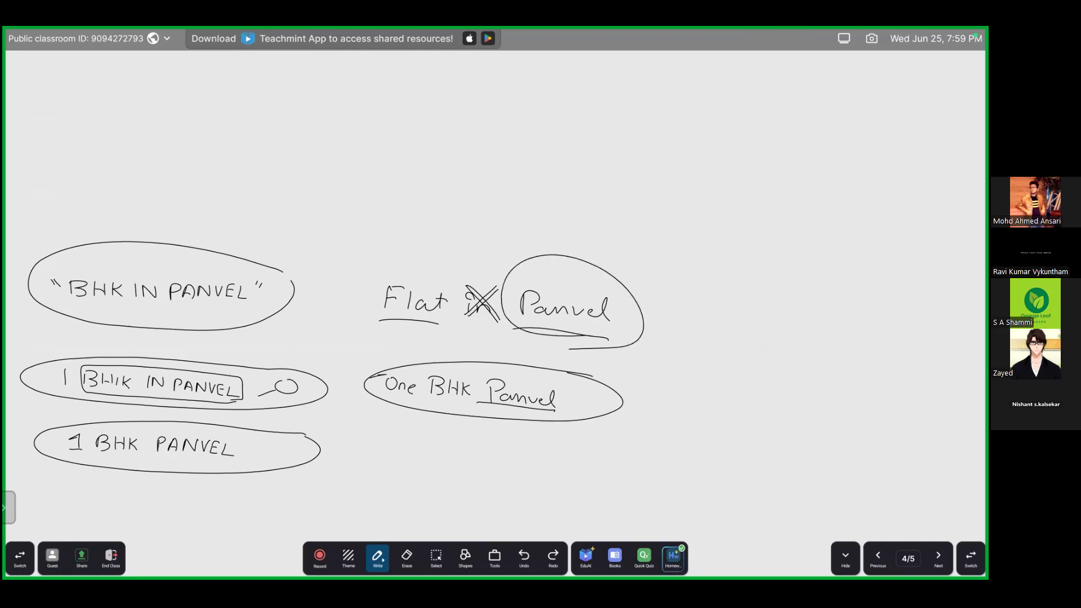
Step: Write One BHK Flat Panvel on the whiteboard below the One BHK Panvel oval
{"action": "mouse_move", "coordinate": [380, 444]}
{"action": "left_mouse_down"}
{"action": "mouse_move", "coordinate": [365, 458]}
{"action": "mouse_move", "coordinate": [378, 444]}
{"action": "left_mouse_up"}
{"action": "mouse_move", "coordinate": [388, 461]}
{"action": "left_mouse_down"}
{"action": "mouse_move", "coordinate": [401, 448]}
{"action": "mouse_move", "coordinate": [472, 462]}
{"action": "left_mouse_up"}
{"action": "left_click_drag", "start_coordinate": [463, 453], "coordinate": [510, 472]}
{"action": "mouse_move", "coordinate": [509, 448]}
{"action": "left_mouse_down"}
{"action": "mouse_move", "coordinate": [520, 447]}
{"action": "mouse_move", "coordinate": [526, 473]}
{"action": "mouse_move", "coordinate": [539, 470]}
{"action": "left_mouse_up"}
{"action": "mouse_move", "coordinate": [546, 453]}
{"action": "left_mouse_down"}
{"action": "mouse_move", "coordinate": [546, 470]}
{"action": "mouse_move", "coordinate": [555, 459]}
{"action": "mouse_move", "coordinate": [569, 475]}
{"action": "left_mouse_up"}
{"action": "mouse_move", "coordinate": [567, 448]}
{"action": "left_mouse_down"}
{"action": "mouse_move", "coordinate": [591, 473]}
{"action": "mouse_move", "coordinate": [624, 462]}
{"action": "mouse_move", "coordinate": [643, 470]}
{"action": "left_mouse_up"}
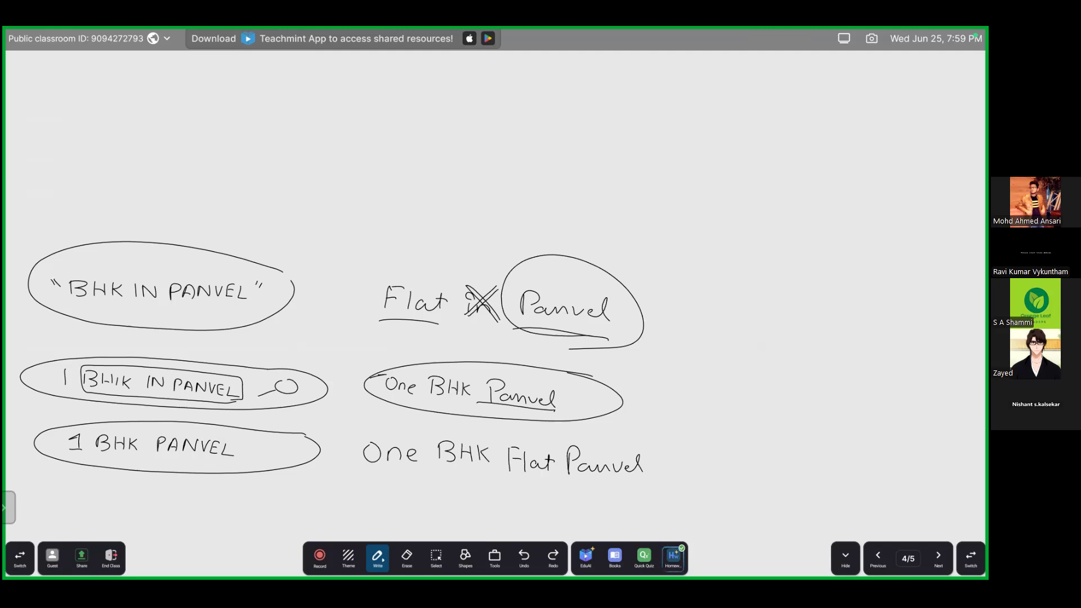
Step: Underline and circle Flat Panvel in the bottom phrase, and circle the words Flat and Panvel in the keyword above
{"action": "left_click_drag", "start_coordinate": [548, 485], "coordinate": [496, 481]}
{"action": "mouse_move", "coordinate": [519, 485]}
{"action": "left_mouse_down"}
{"action": "mouse_move", "coordinate": [498, 473]}
{"action": "mouse_move", "coordinate": [659, 470]}
{"action": "mouse_move", "coordinate": [522, 500]}
{"action": "left_mouse_up"}
{"action": "mouse_move", "coordinate": [424, 338]}
{"action": "left_mouse_down"}
{"action": "mouse_move", "coordinate": [441, 271]}
{"action": "mouse_move", "coordinate": [438, 340]}
{"action": "left_mouse_up"}
{"action": "mouse_move", "coordinate": [506, 280]}
{"action": "left_mouse_down"}
{"action": "mouse_move", "coordinate": [542, 260]}
{"action": "mouse_move", "coordinate": [505, 318]}
{"action": "left_mouse_up"}
{"action": "left_click_drag", "start_coordinate": [526, 262], "coordinate": [501, 302]}
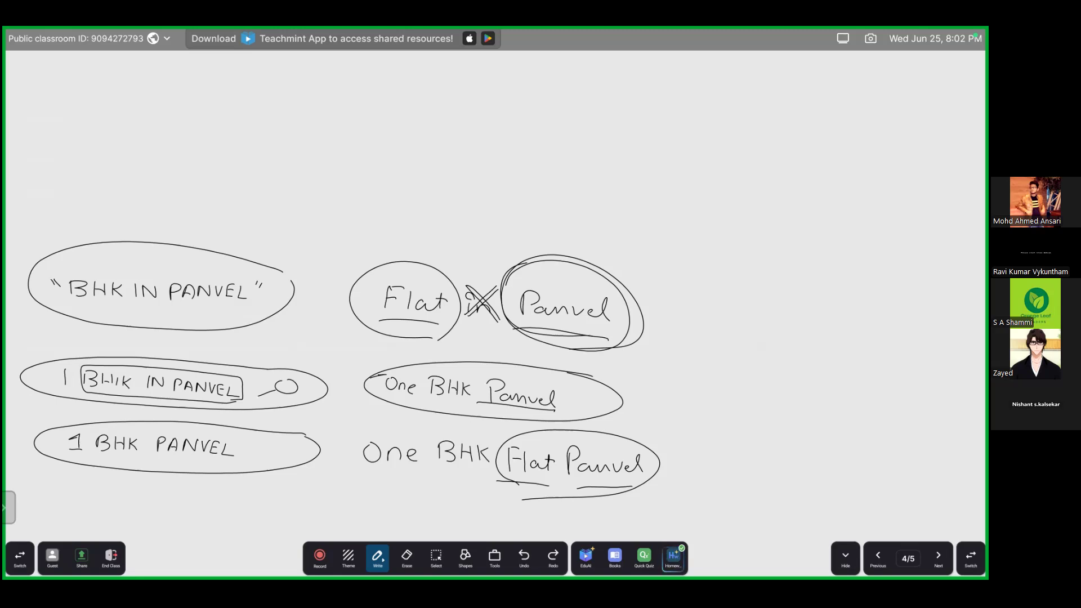
Step: Switch from the whiteboard to the Zoom meeting and bring up its meeting controls
{"action": "left_click", "coordinate": [547, 557]}
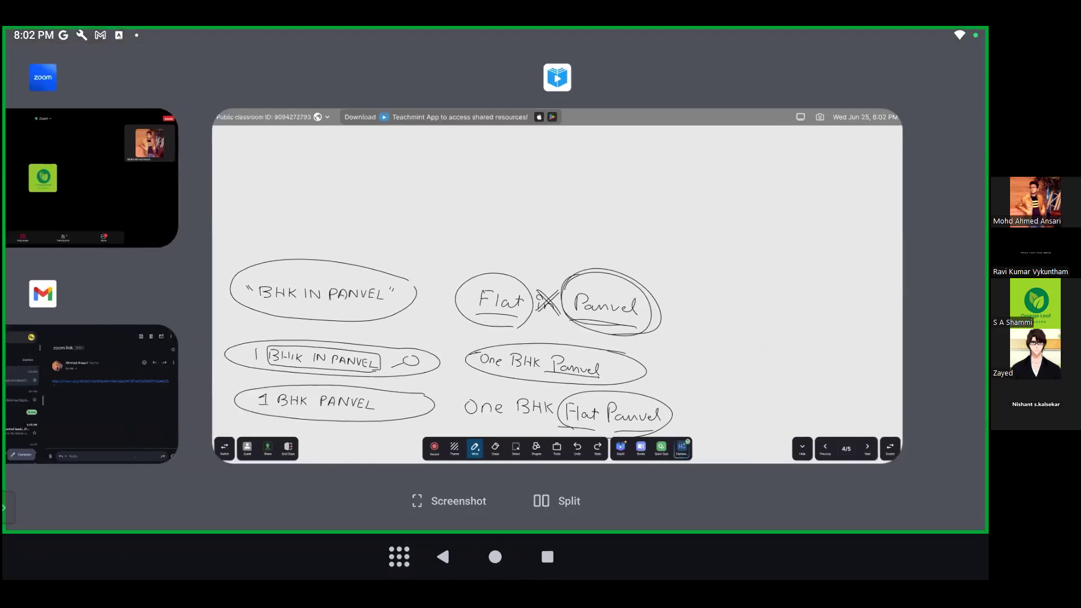
{"action": "left_click_drag", "start_coordinate": [394, 287], "coordinate": [661, 287]}
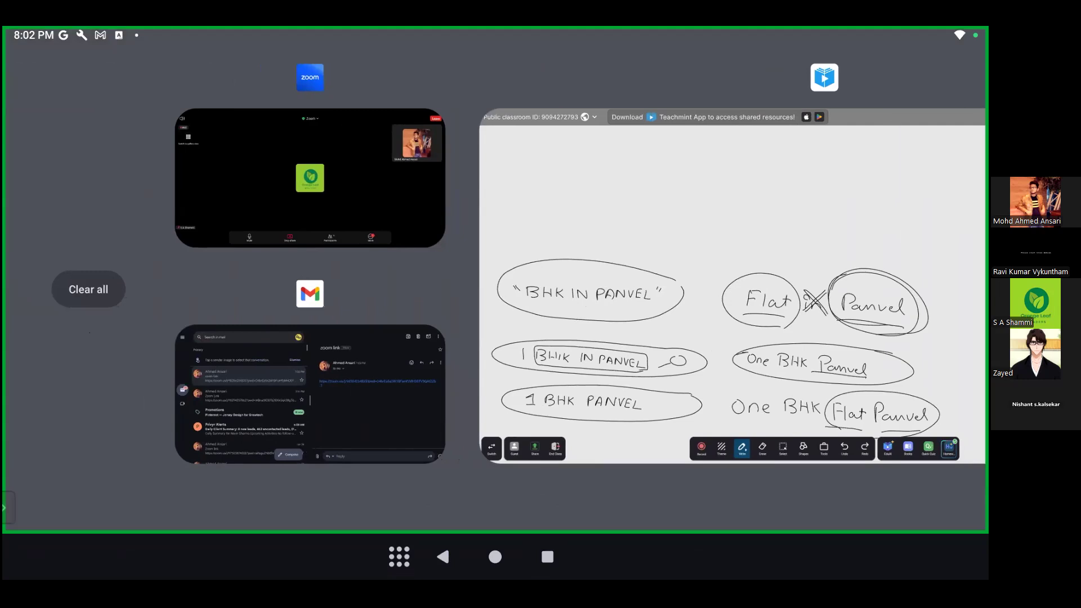
{"action": "left_click", "coordinate": [310, 184]}
{"action": "left_click", "coordinate": [495, 360]}
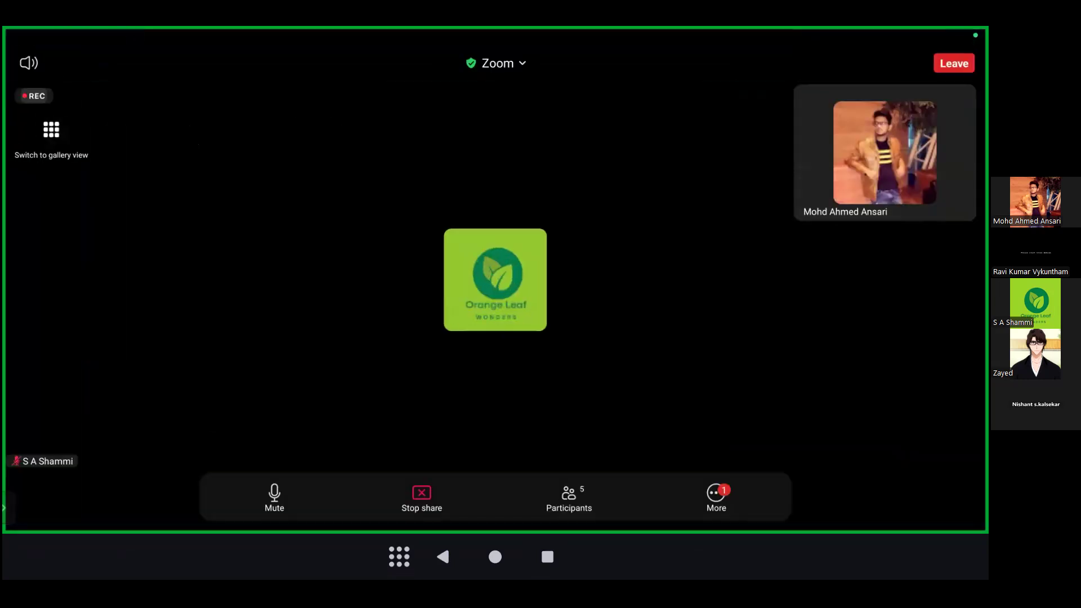
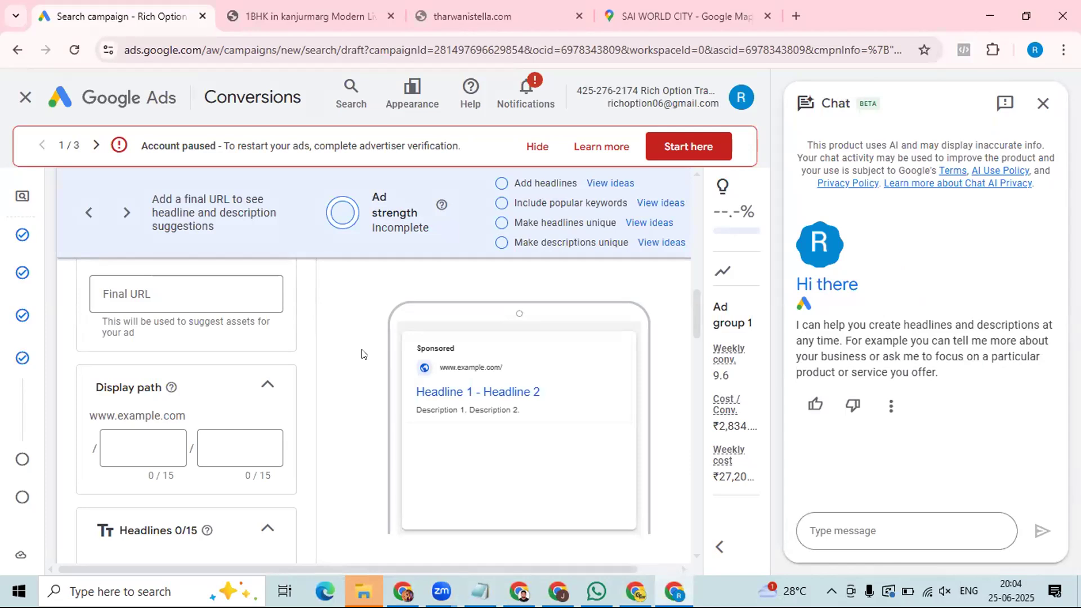
Step: In Google Ads, go back to the end of the keyword list and review the most recently added keywords
{"action": "scroll", "coordinate": [379, 321], "scroll_direction": "up", "scroll_amount": 5}
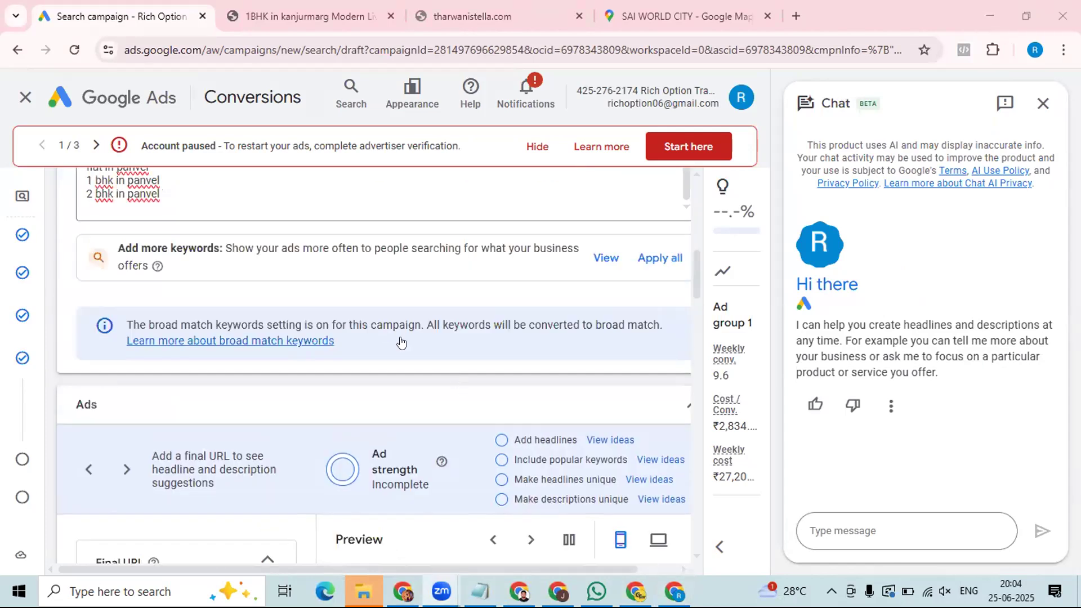
{"action": "scroll", "coordinate": [309, 282], "scroll_direction": "up", "scroll_amount": 2}
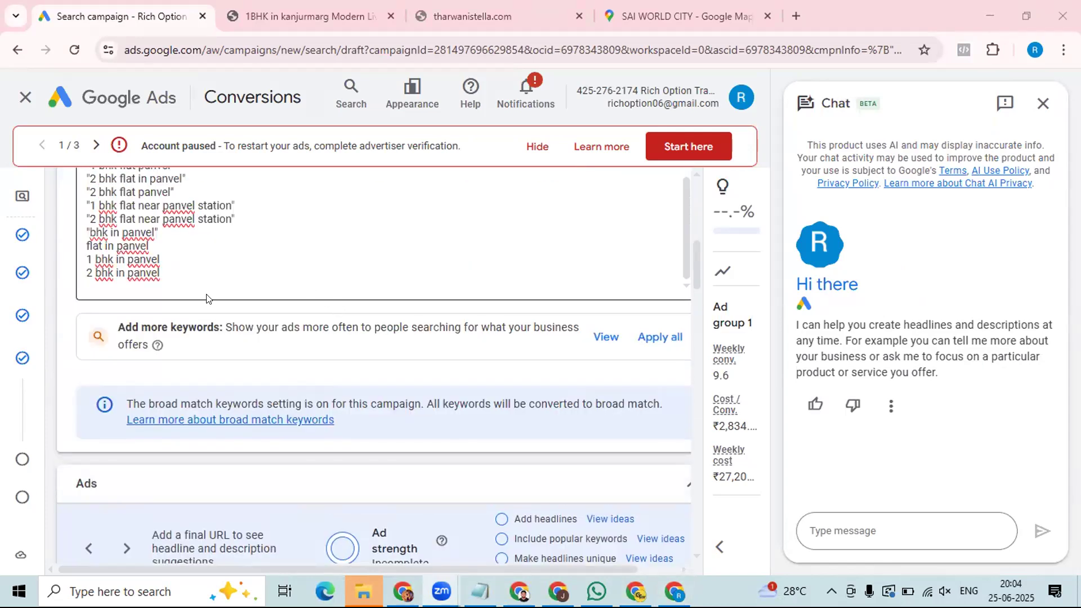
Step: Look over the Ads section below the keyword list, from its heading to the final URL, display path and headline fields
{"action": "scroll", "coordinate": [206, 299], "scroll_direction": "down", "scroll_amount": 3}
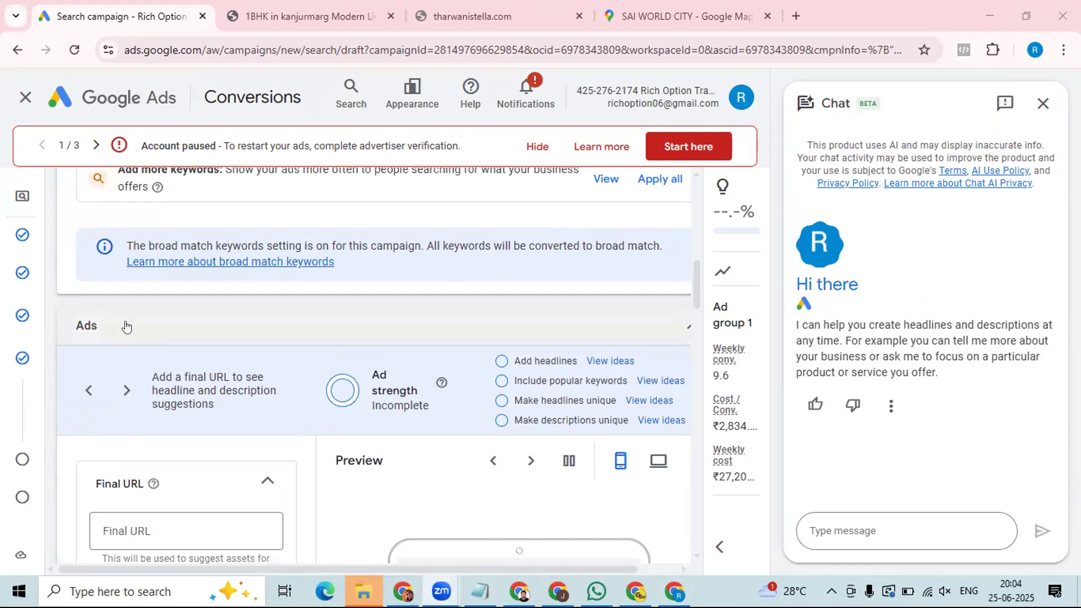
{"action": "left_click_drag", "start_coordinate": [107, 324], "coordinate": [75, 330]}
{"action": "left_click", "coordinate": [176, 337]}
{"action": "scroll", "coordinate": [177, 335], "scroll_direction": "down", "scroll_amount": 2}
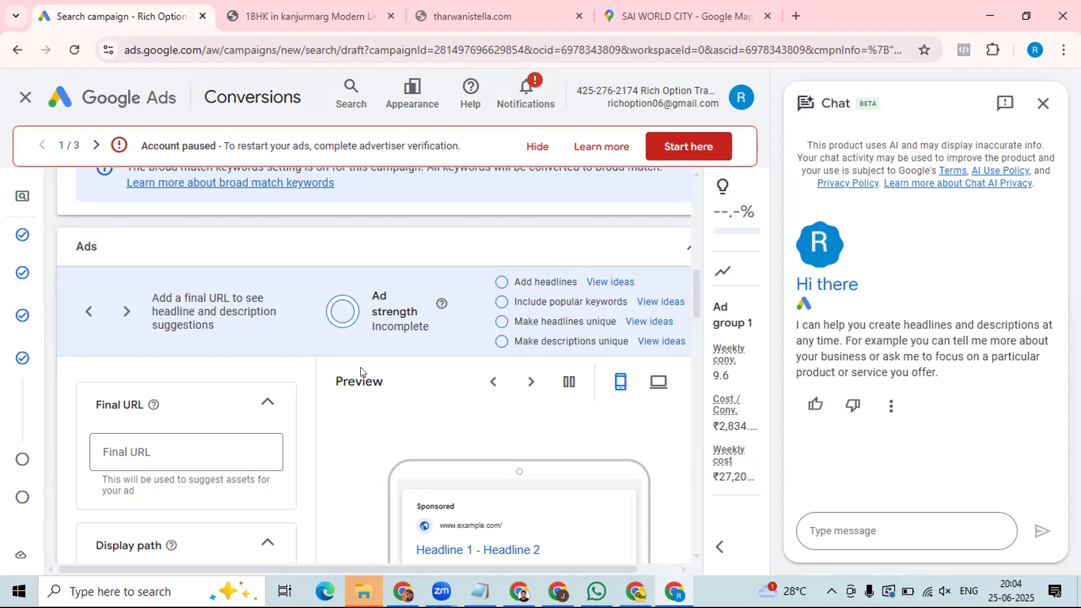
{"action": "scroll", "coordinate": [346, 348], "scroll_direction": "down", "scroll_amount": 4}
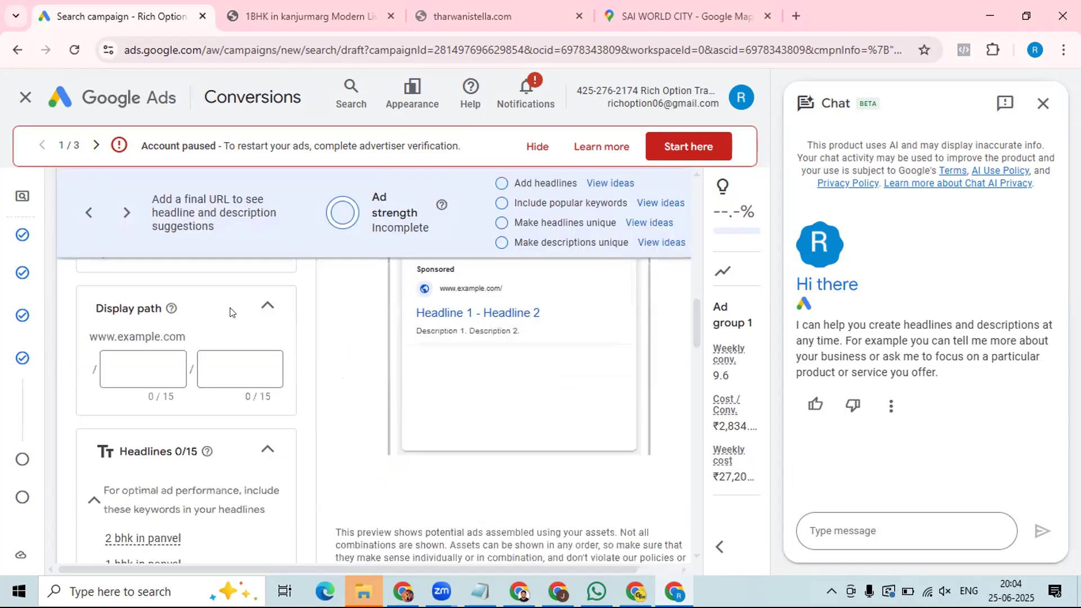
{"action": "scroll", "coordinate": [200, 286], "scroll_direction": "up", "scroll_amount": 1}
{"action": "left_click", "coordinate": [200, 286]}
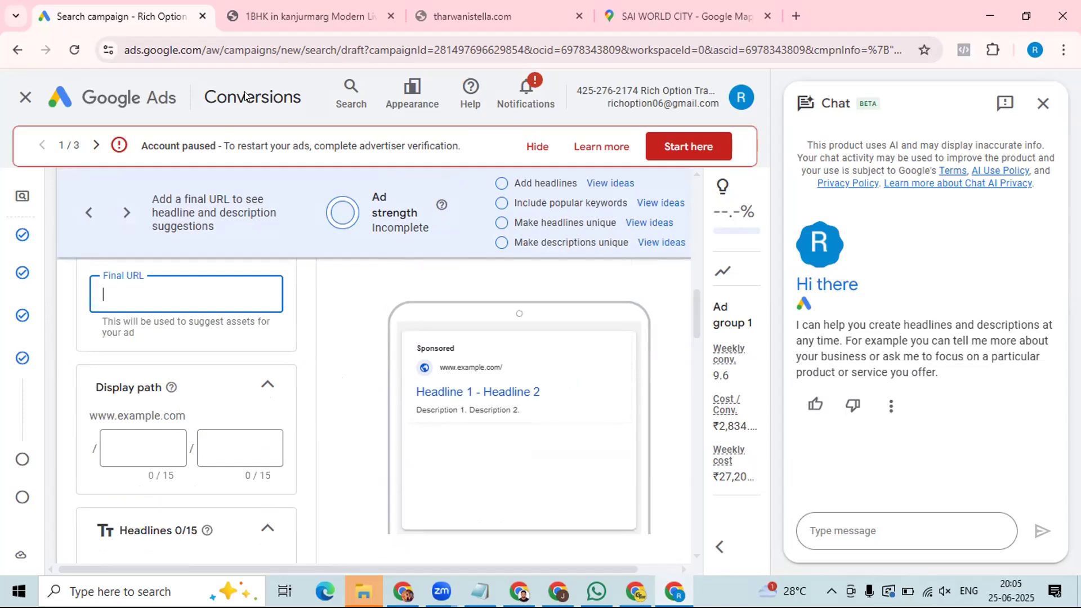
{"action": "left_click", "coordinate": [263, 17]}
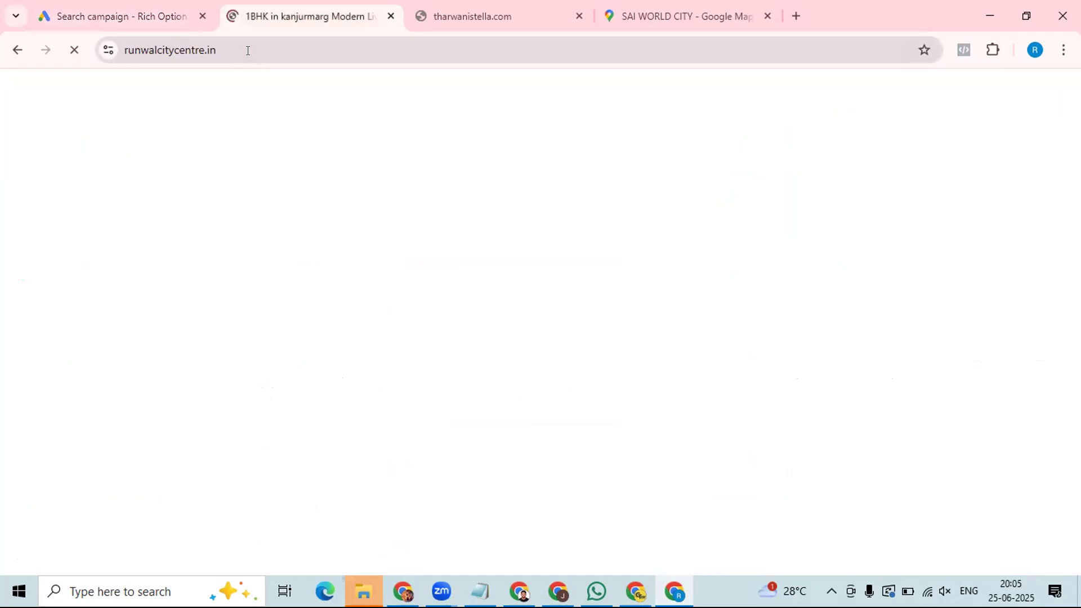
{"action": "left_click", "coordinate": [247, 50]}
{"action": "key", "text": "ctrl+c"}
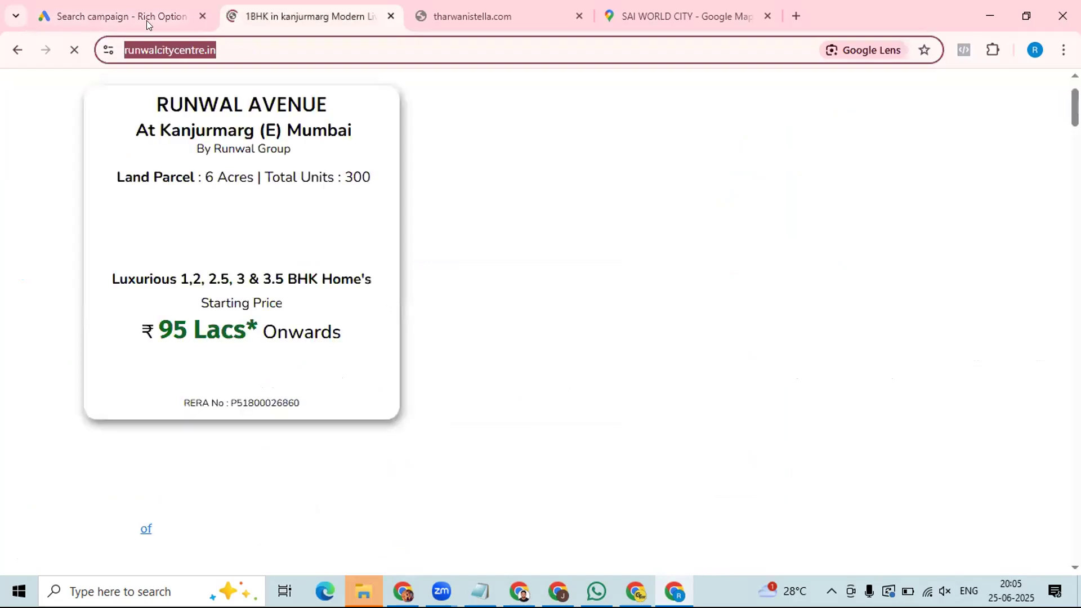
{"action": "left_click", "coordinate": [146, 21]}
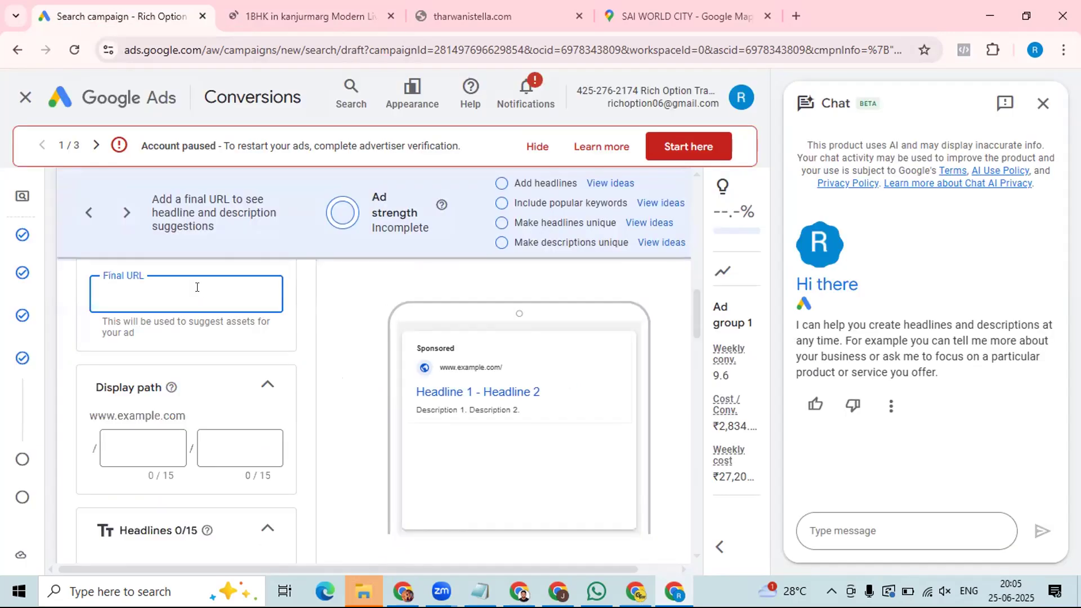
{"action": "key", "text": "ctrl+v"}
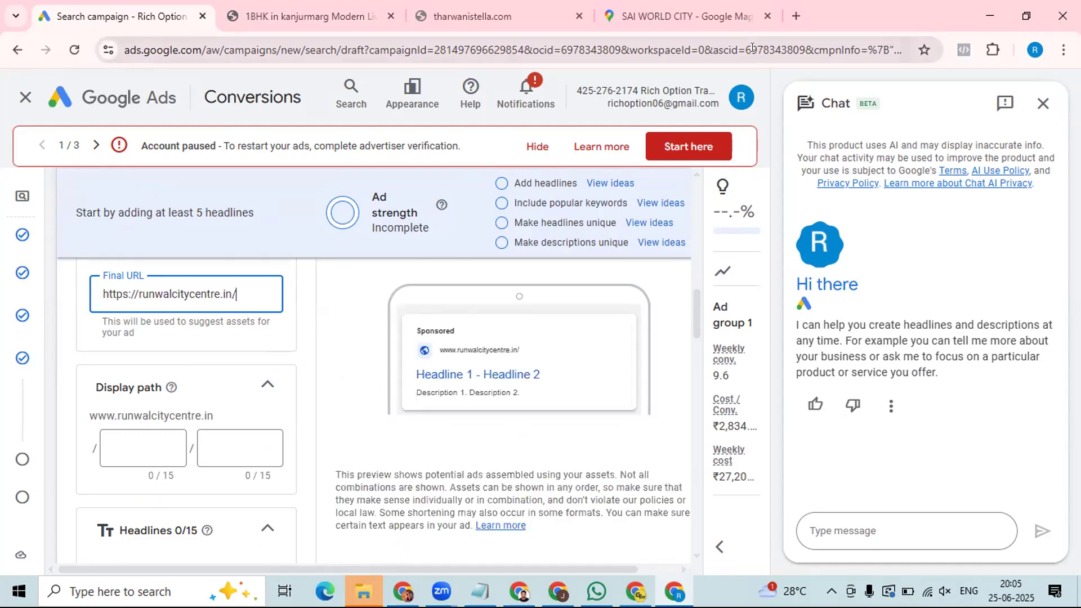
Step: Search Google for "sai wordl city panvel" in a new browser tab
{"action": "key", "text": "ctrl+t"}
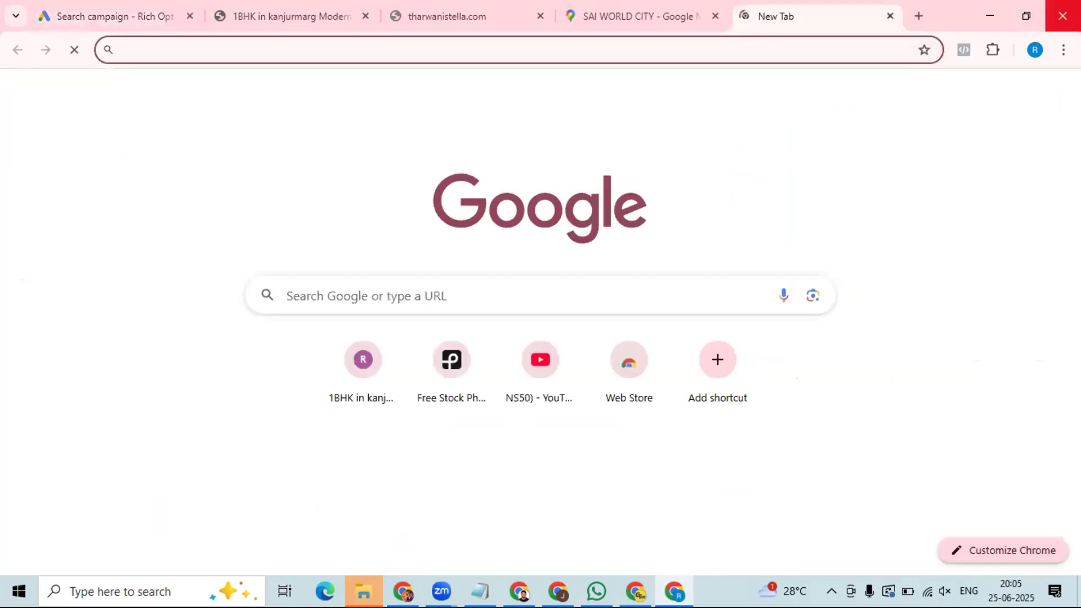
{"action": "left_click", "coordinate": [414, 290]}
{"action": "type", "text": "sai wordl c"}
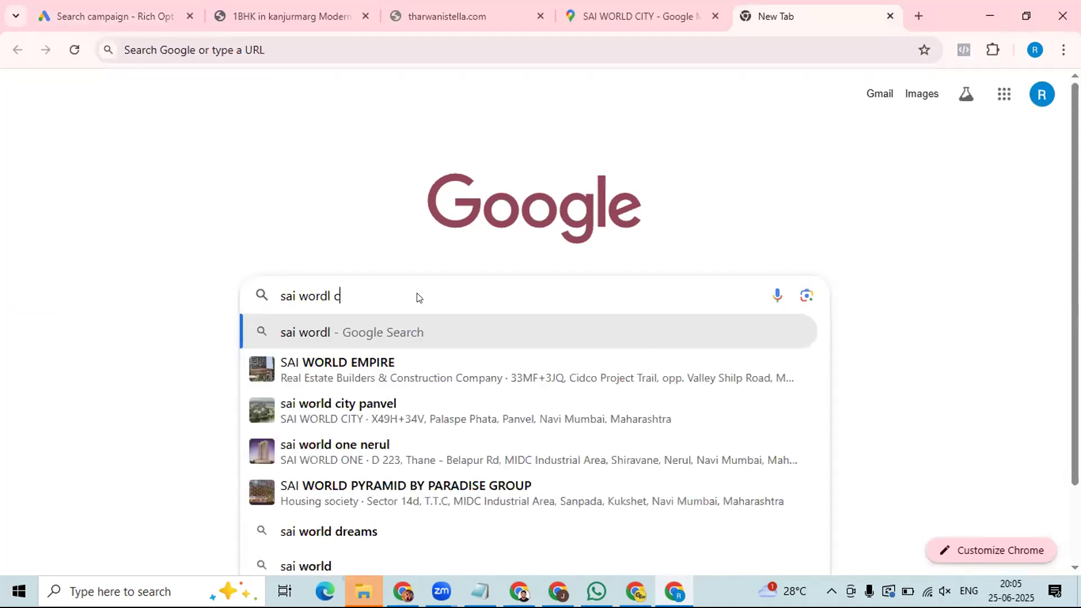
{"action": "type", "text": "ity pa"}
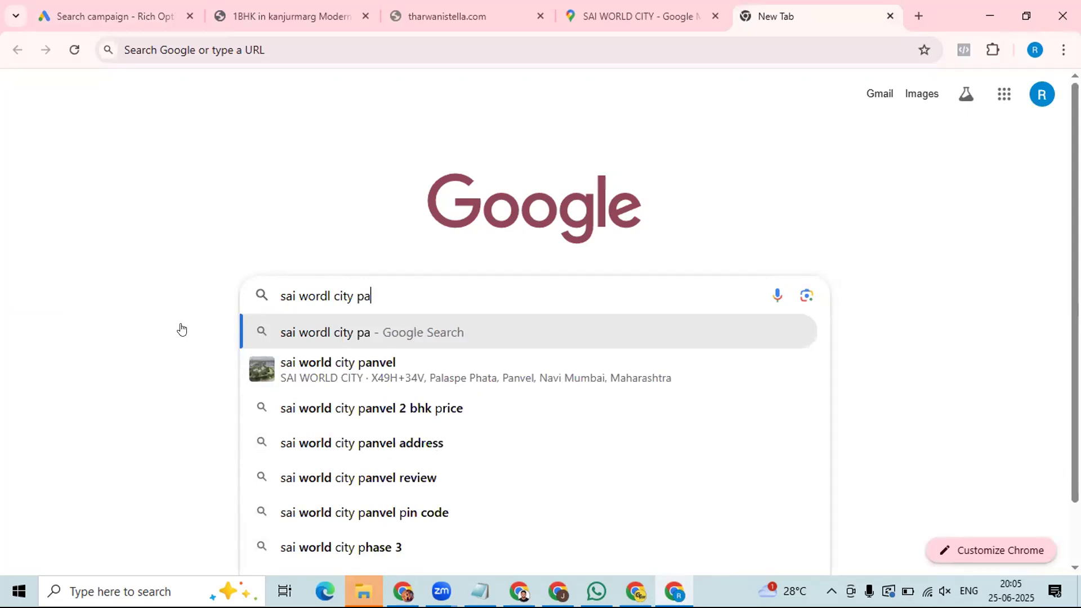
{"action": "type", "text": "nvel"}
{"action": "key", "text": "Return"}
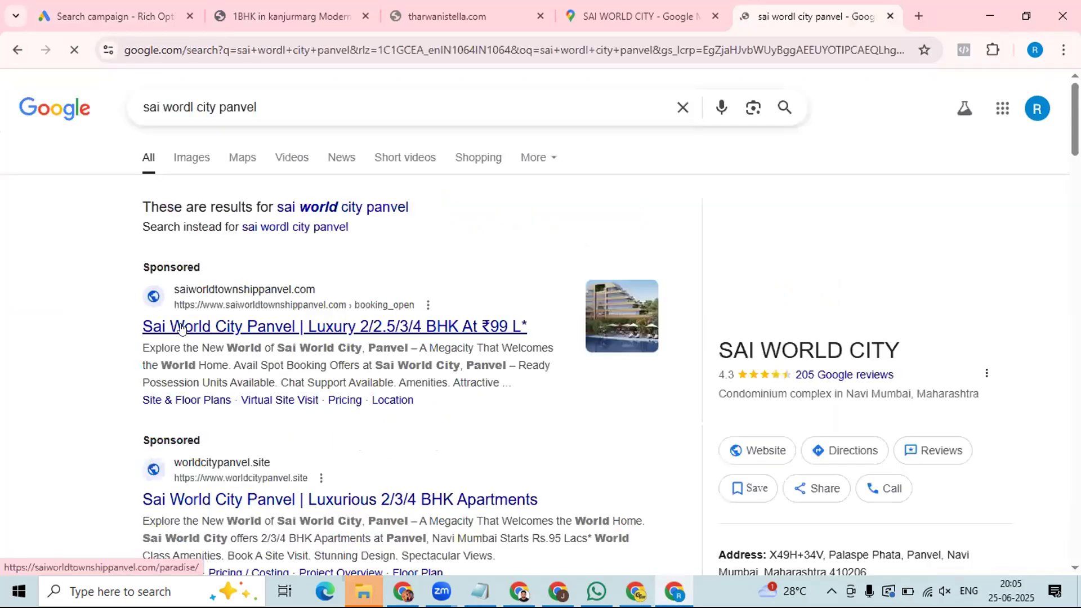
Step: Open the Paradise Group Sai World City project page from the organic search results
{"action": "scroll", "coordinate": [181, 326], "scroll_direction": "down", "scroll_amount": 5}
{"action": "scroll", "coordinate": [180, 327], "scroll_direction": "down", "scroll_amount": 5}
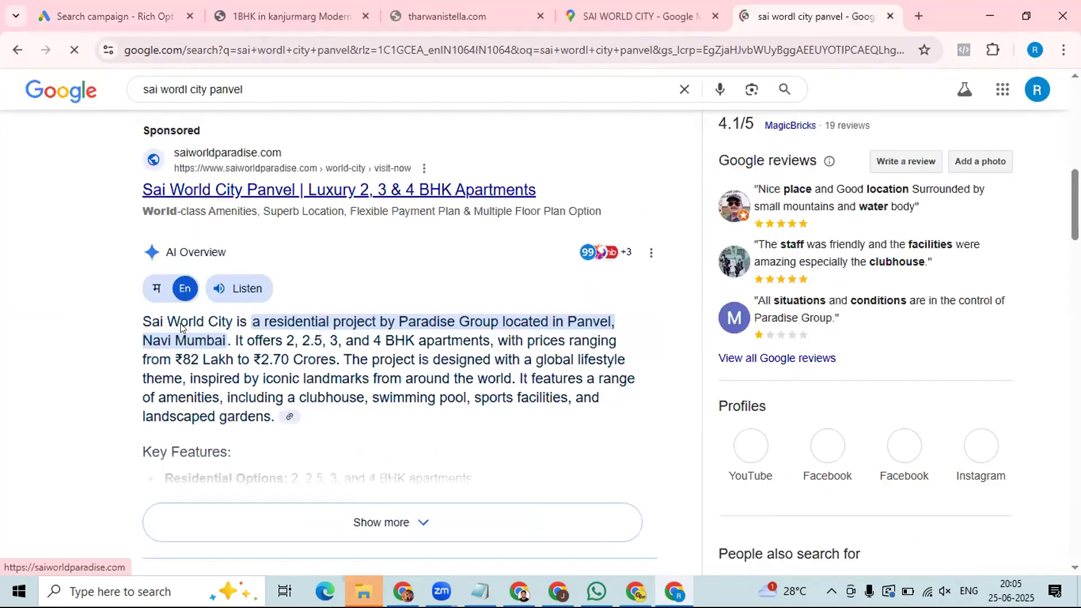
{"action": "scroll", "coordinate": [189, 316], "scroll_direction": "down", "scroll_amount": 5}
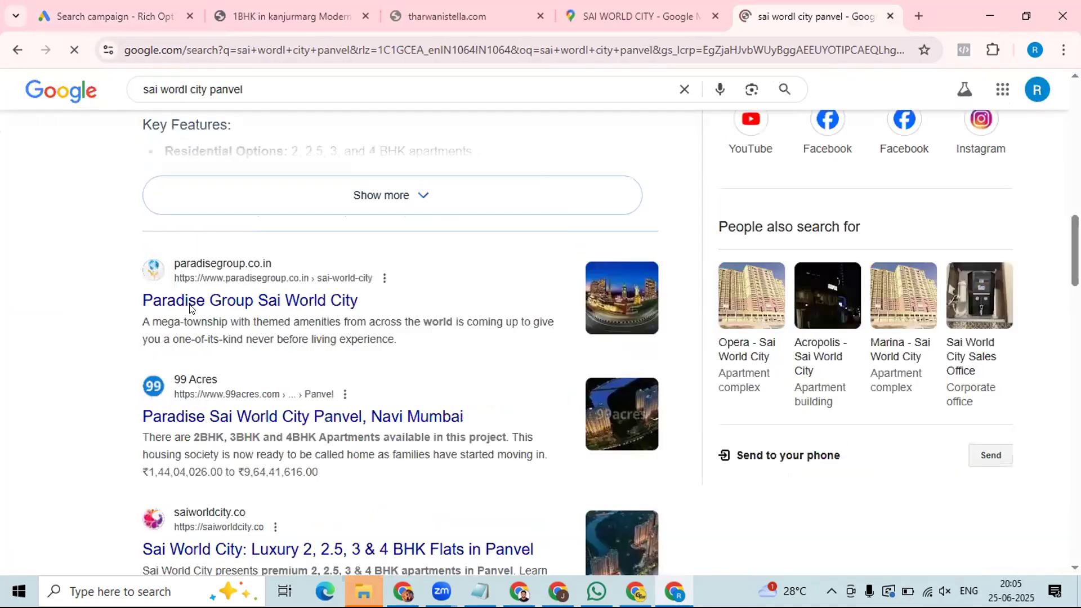
{"action": "left_click", "coordinate": [191, 308]}
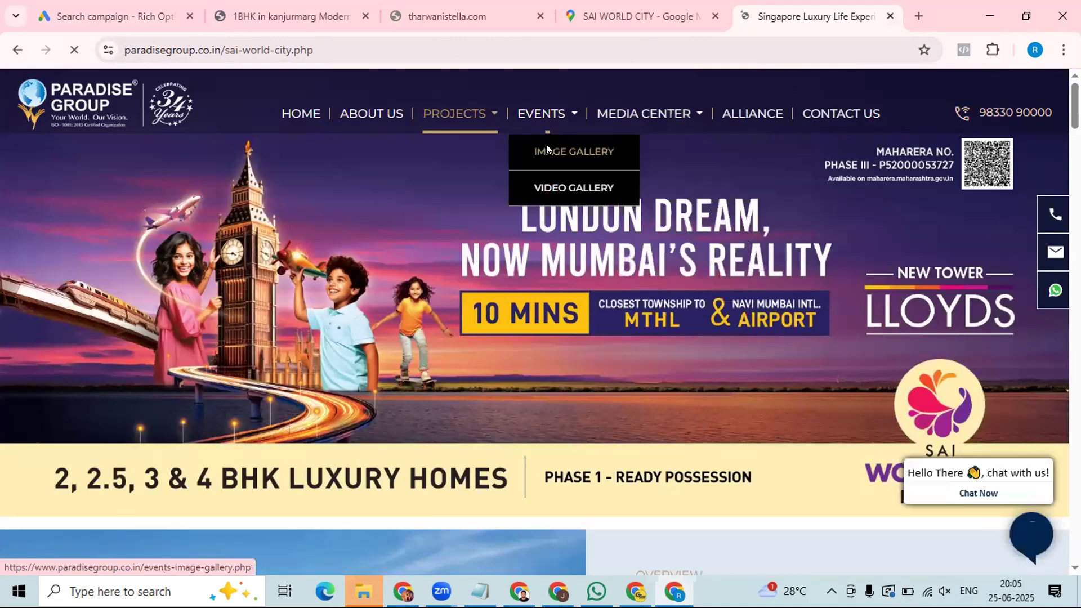
{"action": "left_click", "coordinate": [546, 149]}
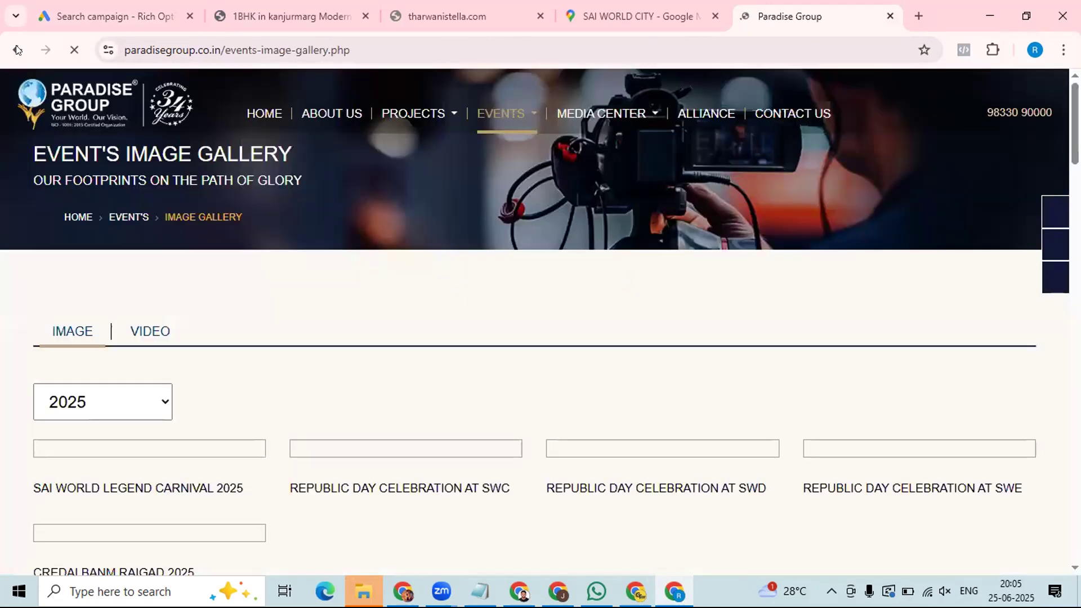
{"action": "left_click", "coordinate": [17, 50]}
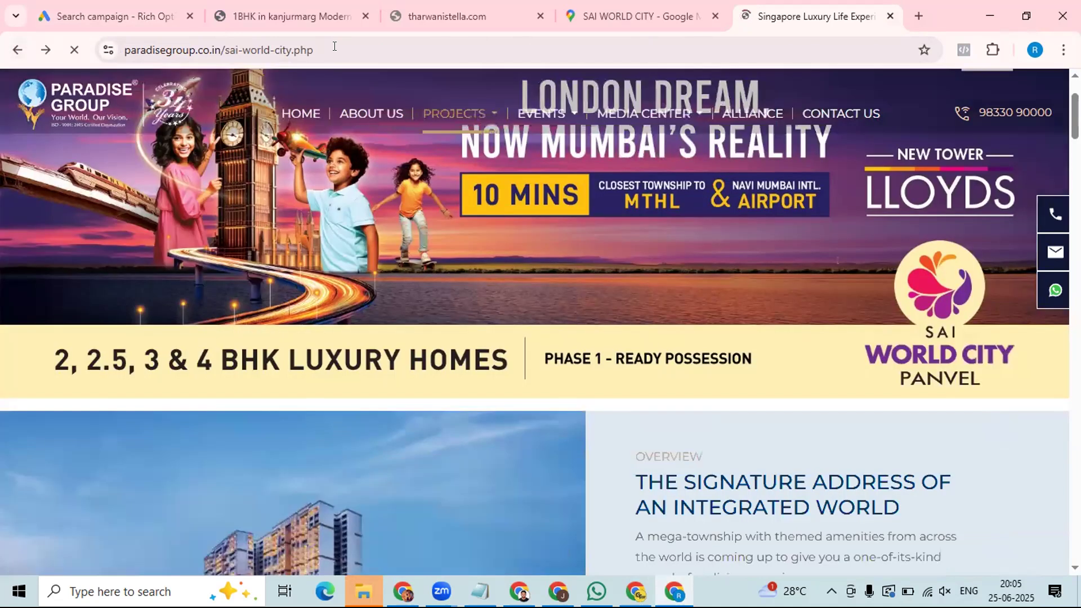
Step: Replace the ad's final URL with the copied address of the project page, paradisegroup.co.in/sai-world-city.php
{"action": "left_click", "coordinate": [334, 50]}
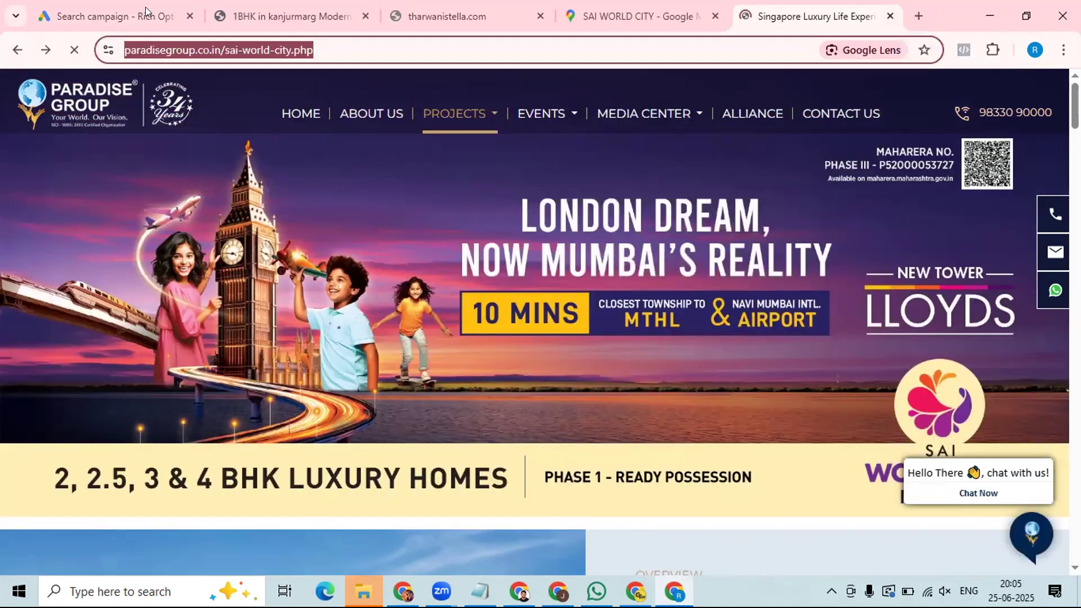
{"action": "left_click", "coordinate": [148, 12]}
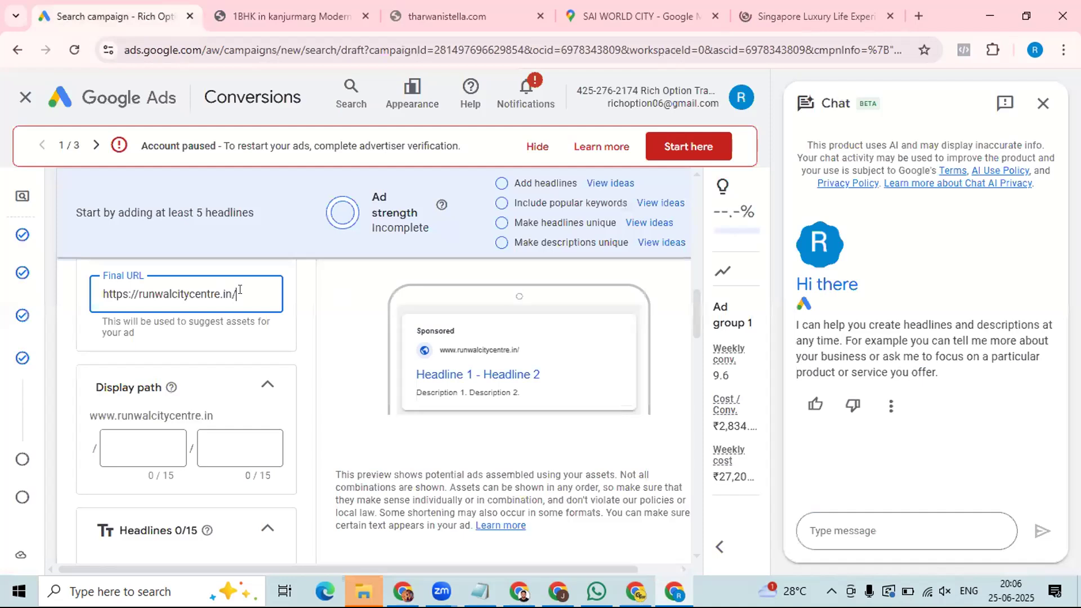
{"action": "key", "text": "ctrl+a"}
{"action": "key", "text": "BackSpace"}
{"action": "key", "text": "ctrl+v"}
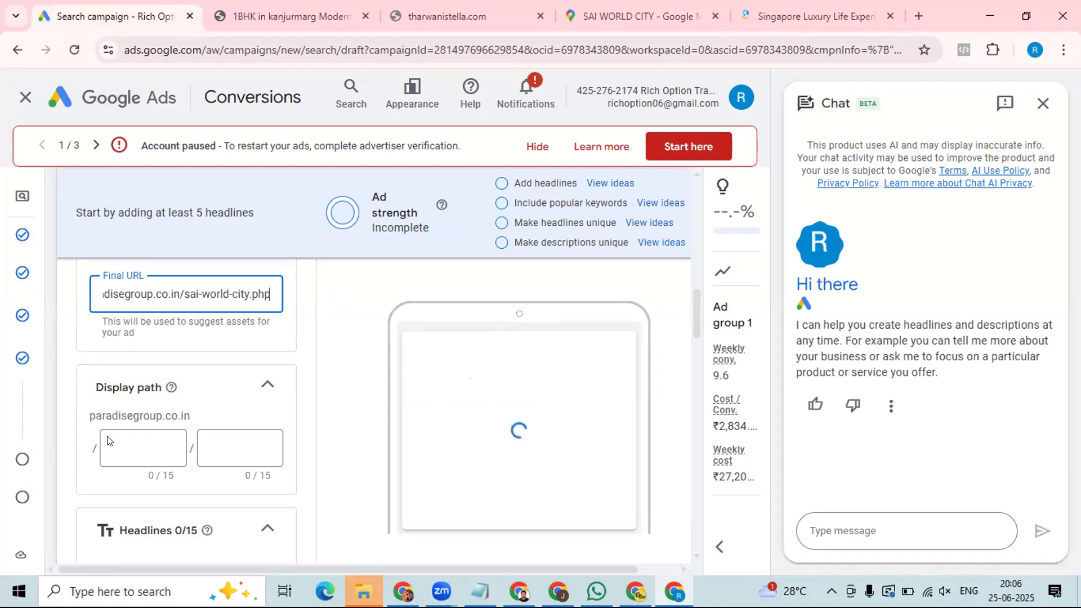
Step: Set the ad's display path to Sai-world-city in the first part and Panvel in the second
{"action": "left_click", "coordinate": [121, 448]}
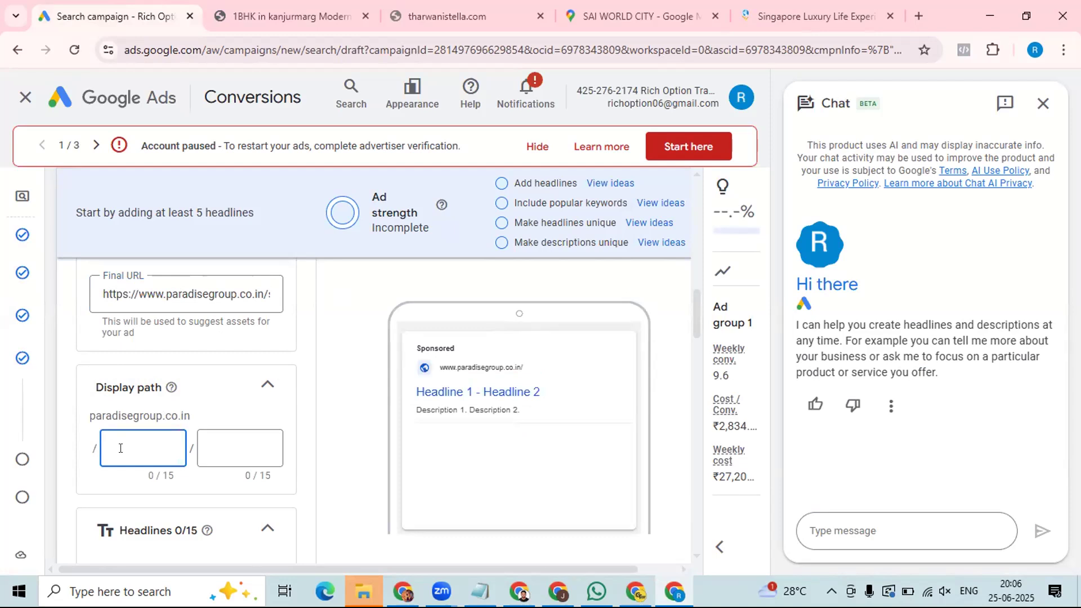
{"action": "type", "text": "SAI"}
{"action": "key", "text": "BackSpace"}
{"action": "key", "text": "BackSpace"}
{"action": "key", "text": "BackSpace"}
{"action": "type", "text": "Sai-world"}
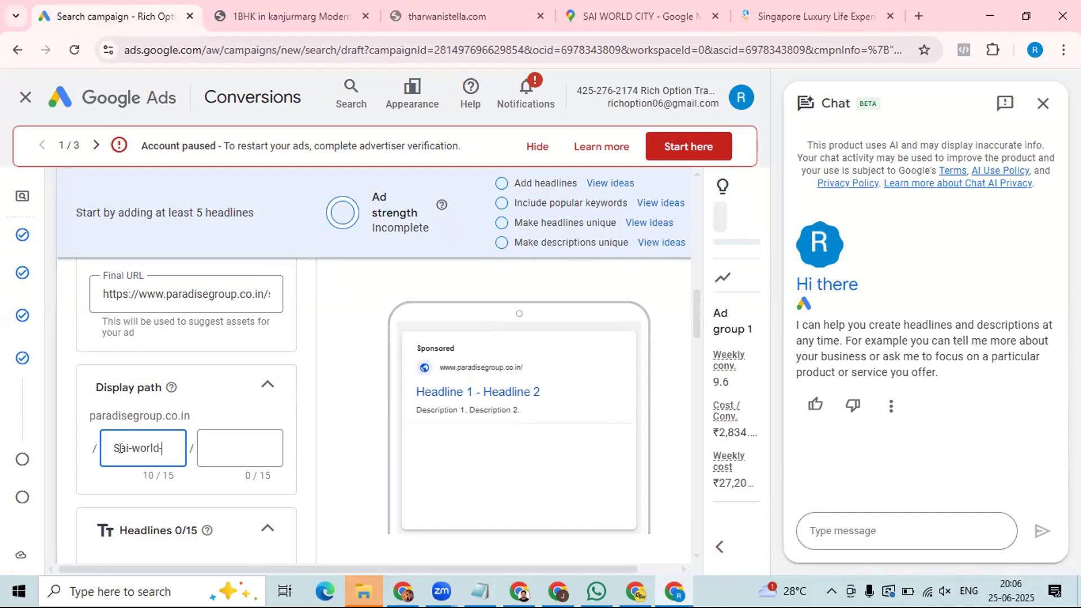
{"action": "type", "text": " city"}
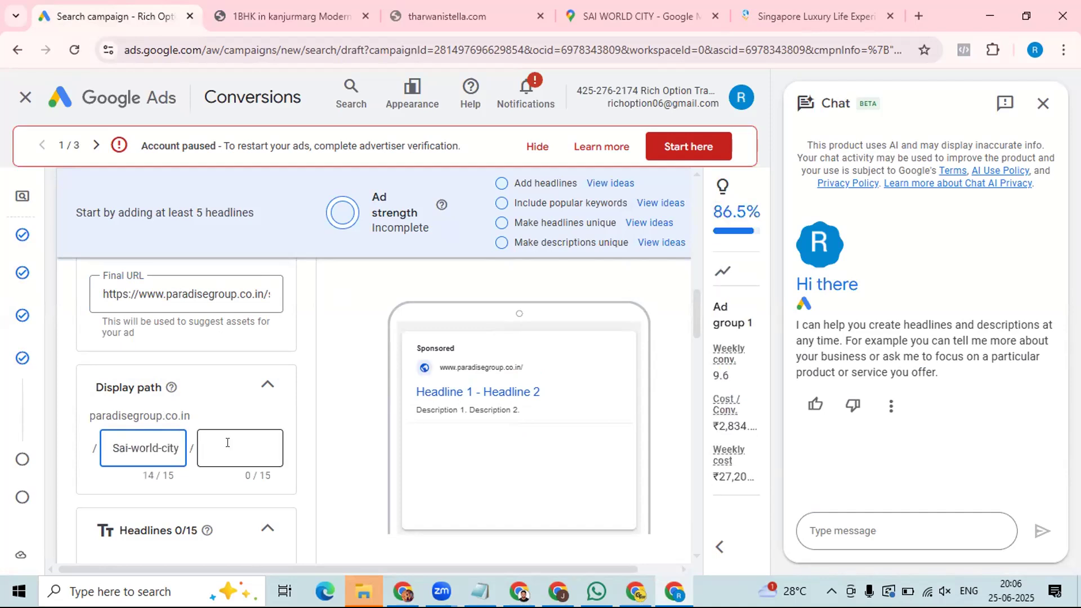
{"action": "left_click", "coordinate": [227, 443]}
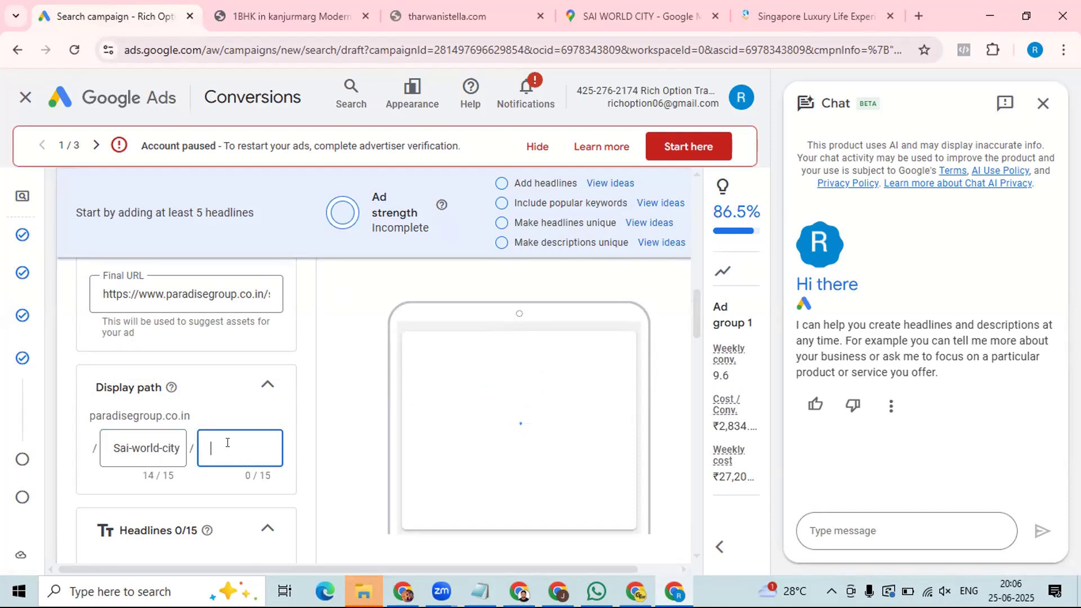
{"action": "type", "text": "Panvel"}
{"action": "scroll", "coordinate": [496, 428], "scroll_direction": "up", "scroll_amount": 1}
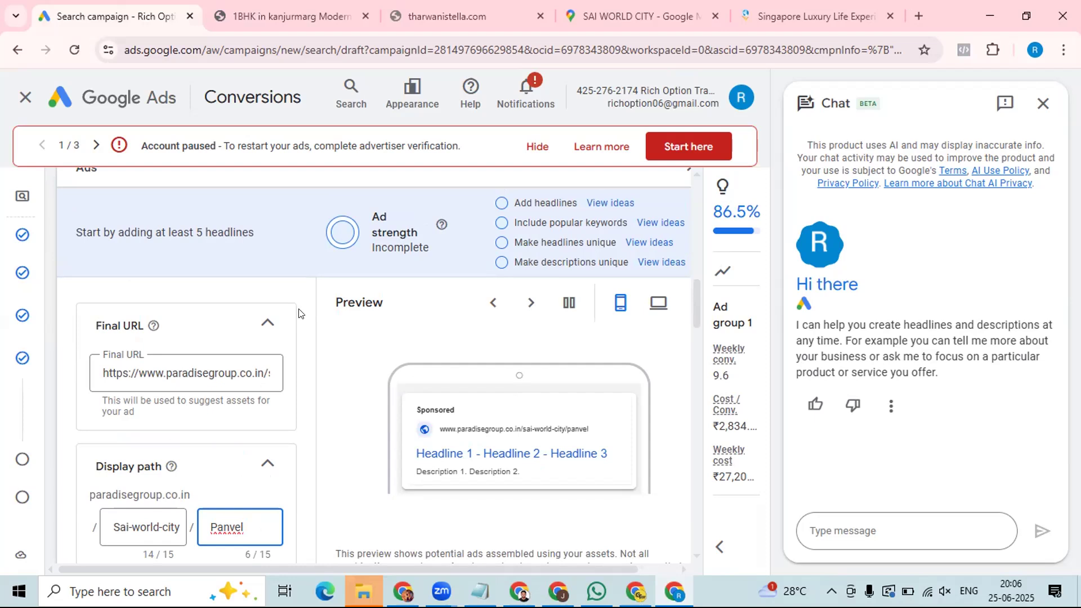
Step: Search Google for "sai world city panvel" in another new tab
{"action": "left_click", "coordinate": [917, 16]}
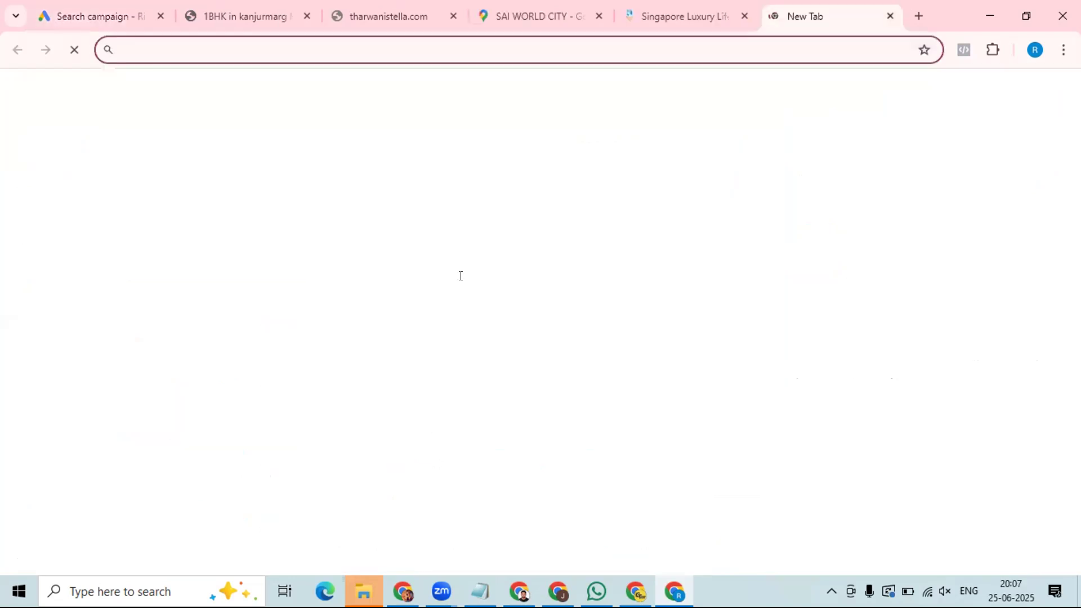
{"action": "type", "text": "sai wo"}
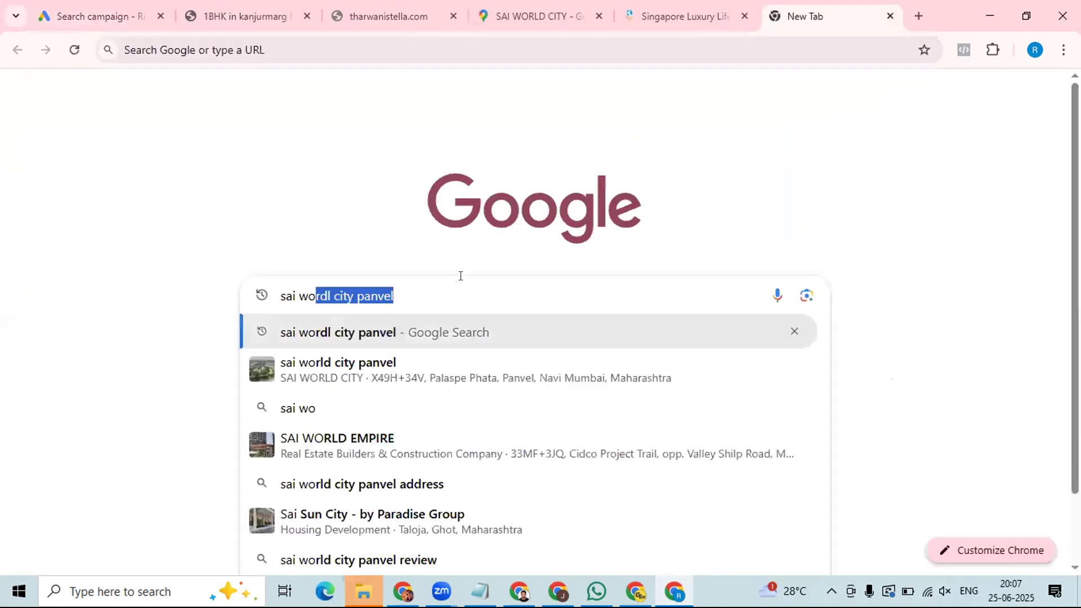
{"action": "type", "text": "rld city p"}
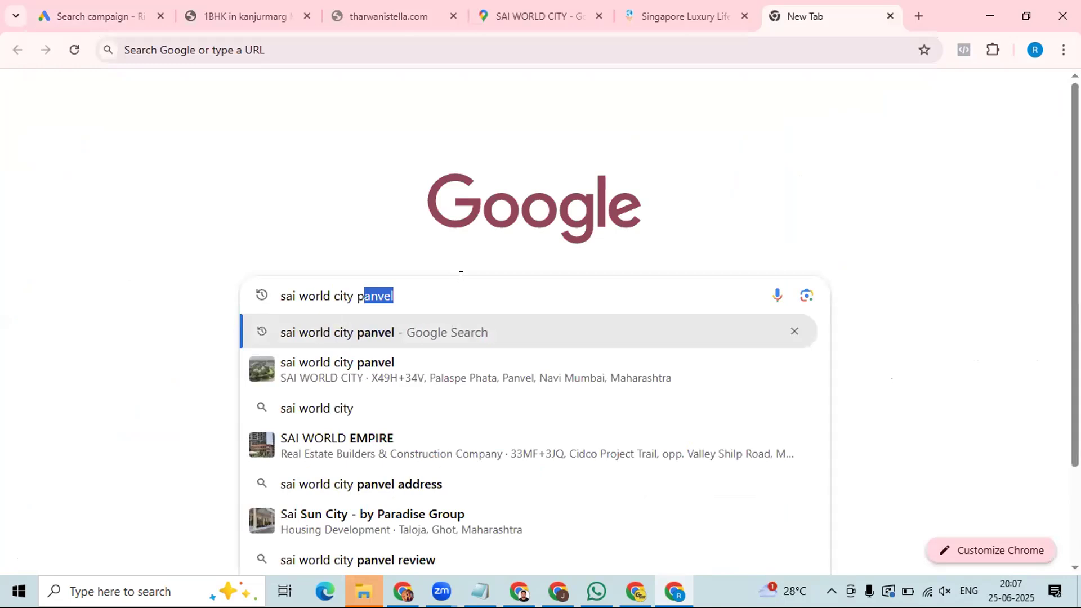
{"action": "type", "text": "anve"}
{"action": "key", "text": "Return"}
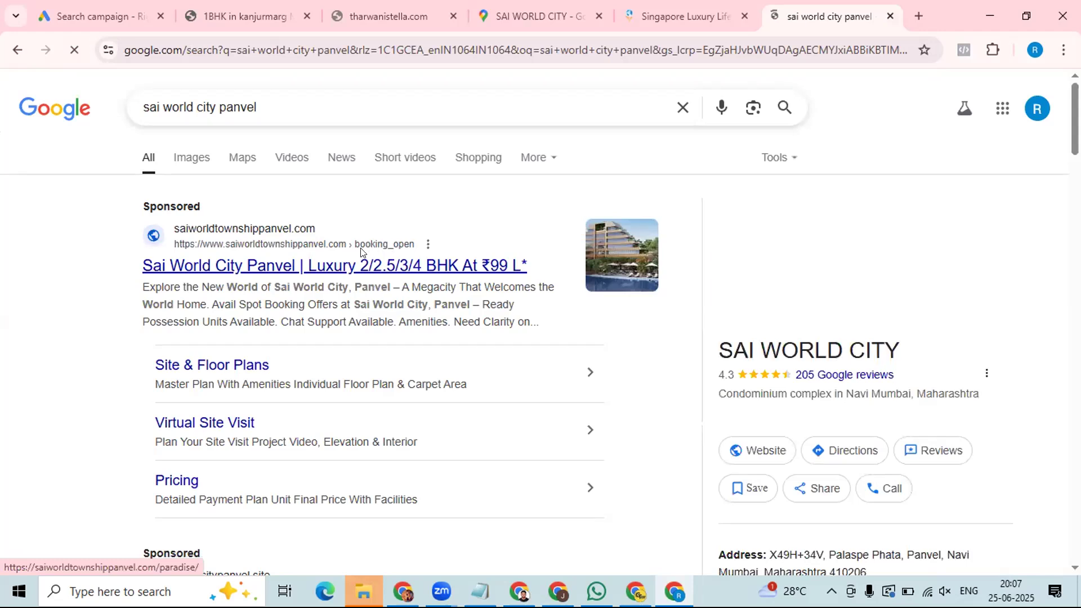
Step: Examine the display paths of the sponsored Sai World City results and return to the ad's display path in the campaign draft
{"action": "scroll", "coordinate": [348, 296], "scroll_direction": "down", "scroll_amount": 3}
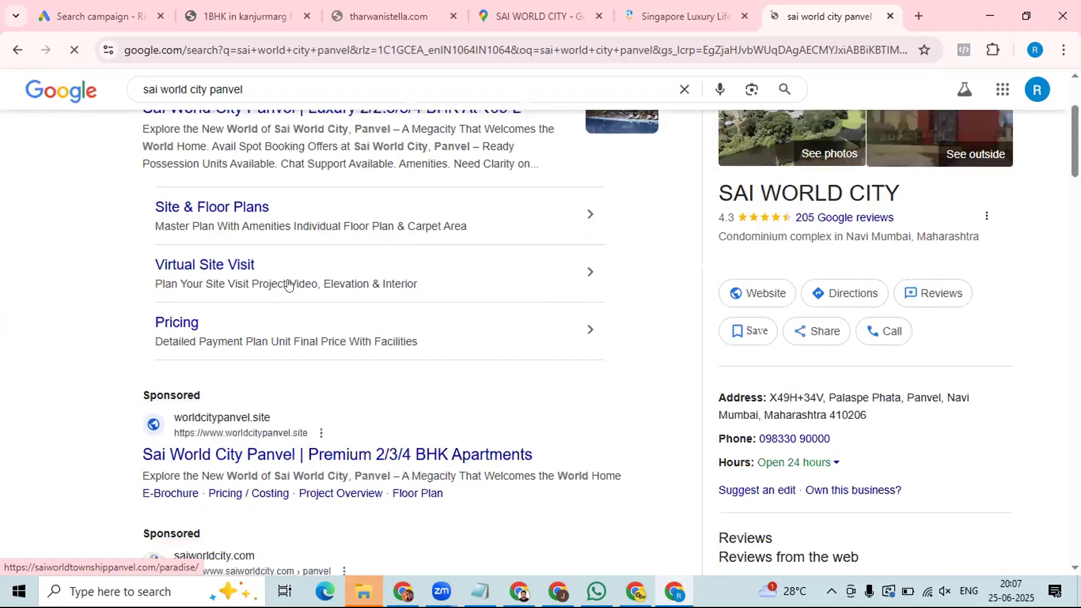
{"action": "scroll", "coordinate": [289, 286], "scroll_direction": "down", "scroll_amount": 3}
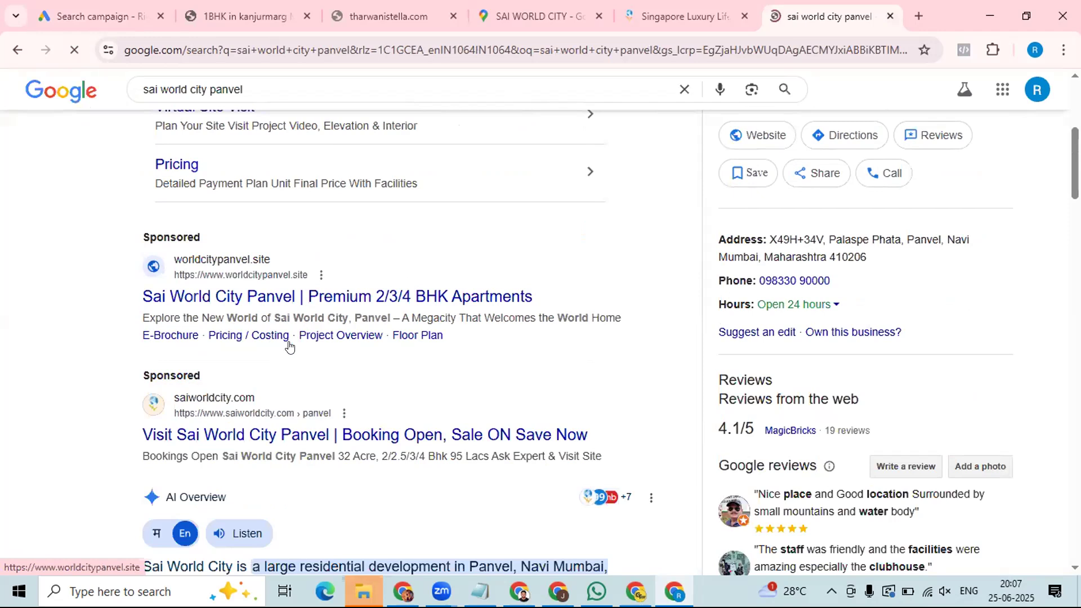
{"action": "scroll", "coordinate": [322, 337], "scroll_direction": "down", "scroll_amount": 2}
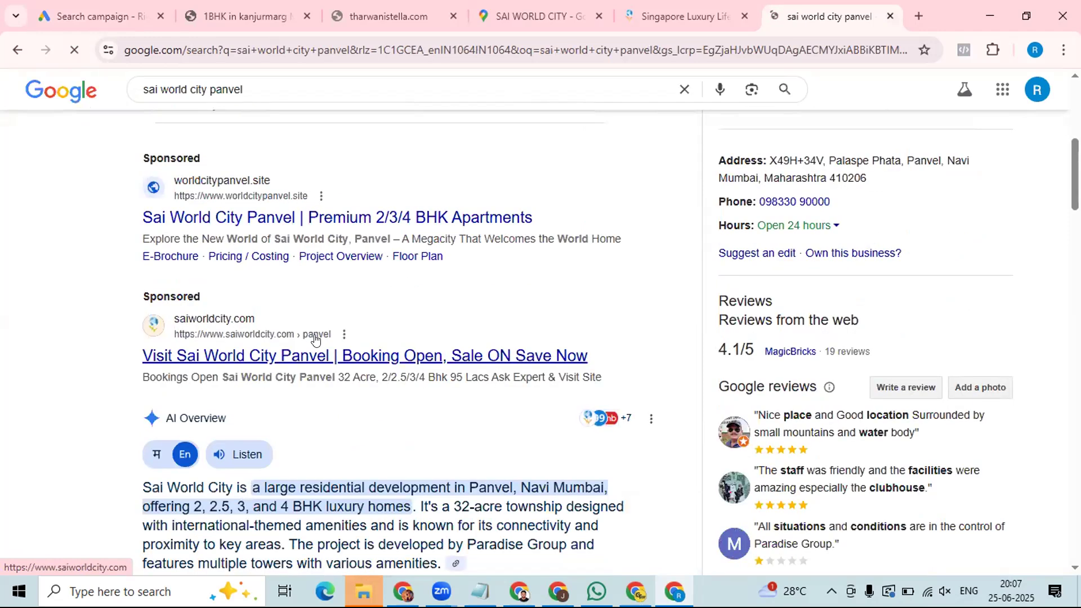
{"action": "scroll", "coordinate": [318, 339], "scroll_direction": "down", "scroll_amount": 5}
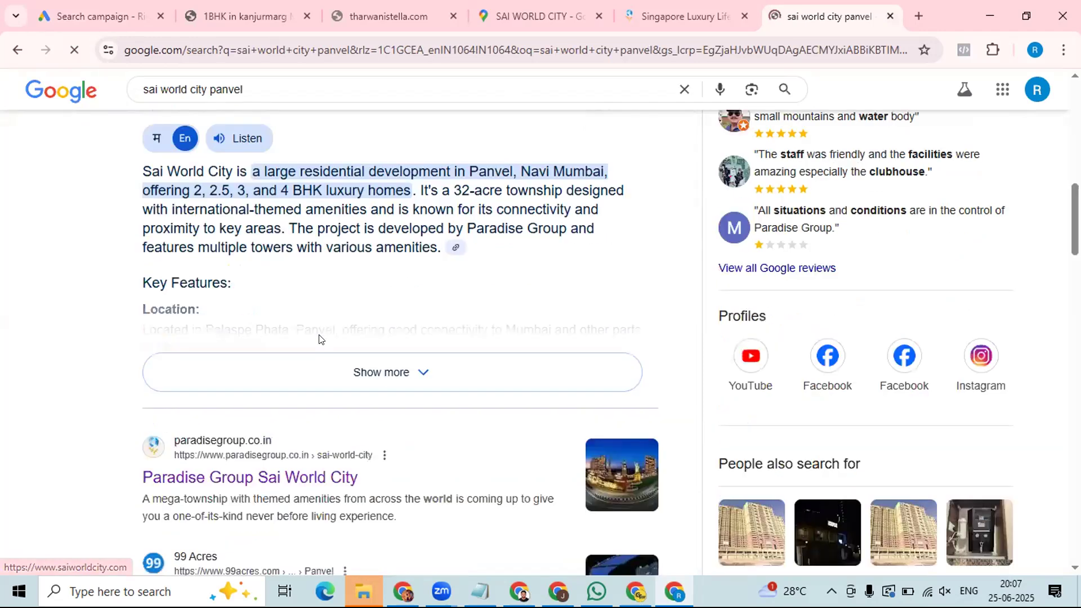
{"action": "left_click", "coordinate": [121, 6]}
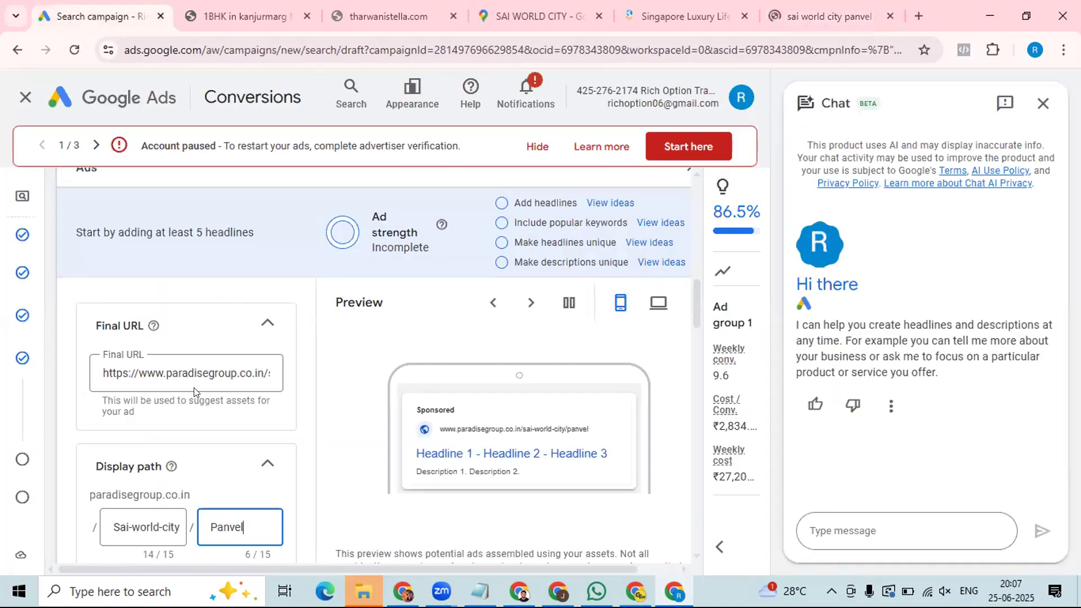
{"action": "scroll", "coordinate": [129, 314], "scroll_direction": "down", "scroll_amount": 1}
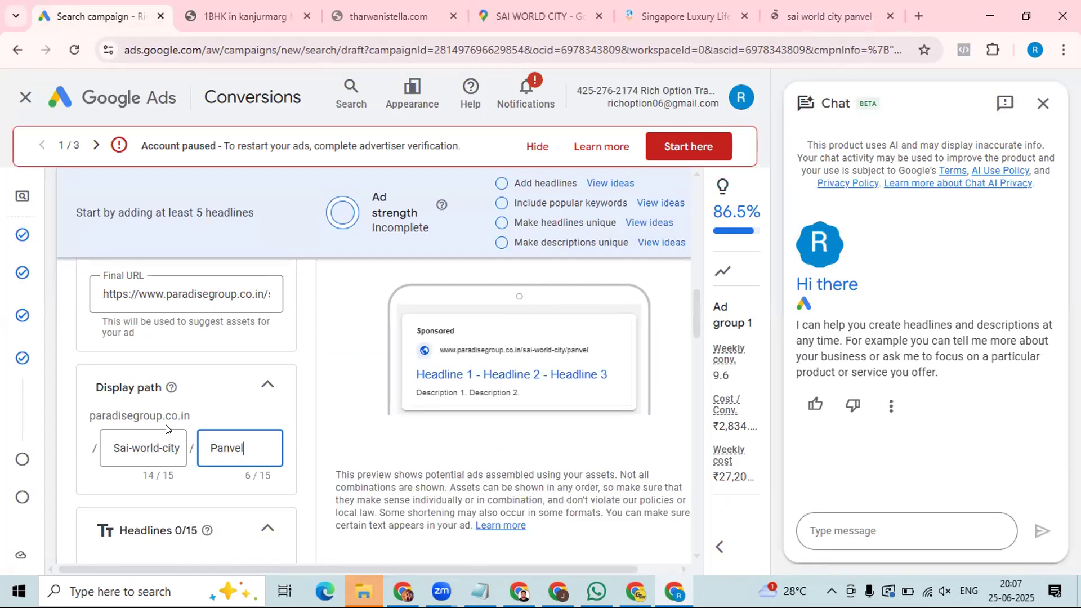
Step: Switch from the ad's headline fields to the ChatGPT conversation and examine its suggested headlines, descriptions and ad assets, down to the sample ad preview
{"action": "scroll", "coordinate": [166, 430], "scroll_direction": "down", "scroll_amount": 1}
{"action": "scroll", "coordinate": [72, 423], "scroll_direction": "down", "scroll_amount": 2}
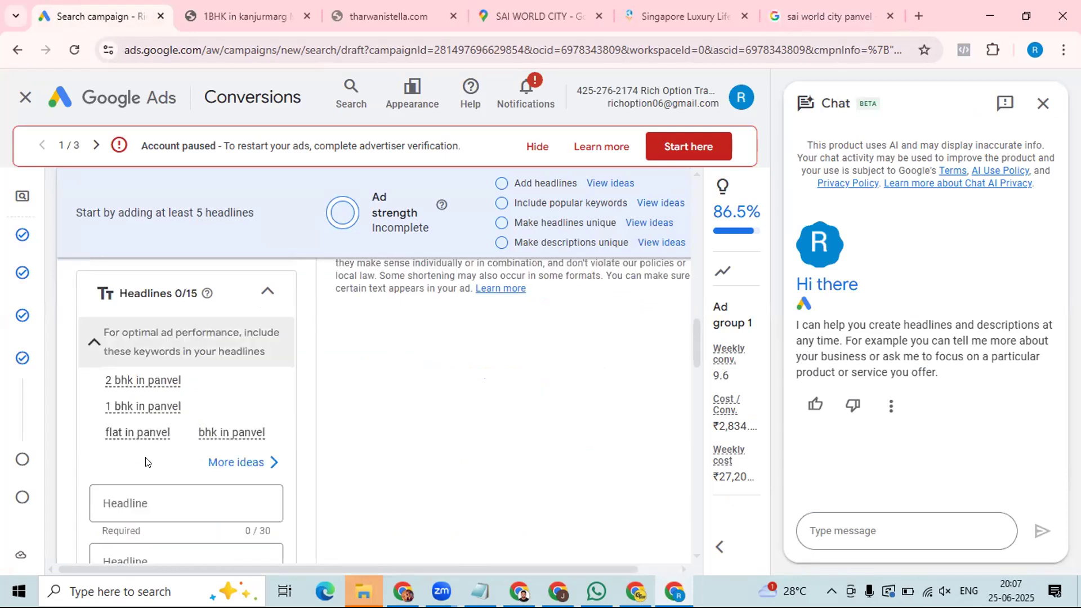
{"action": "scroll", "coordinate": [145, 462], "scroll_direction": "down", "scroll_amount": 1}
{"action": "scroll", "coordinate": [146, 394], "scroll_direction": "down", "scroll_amount": 1}
{"action": "left_click", "coordinate": [145, 353]}
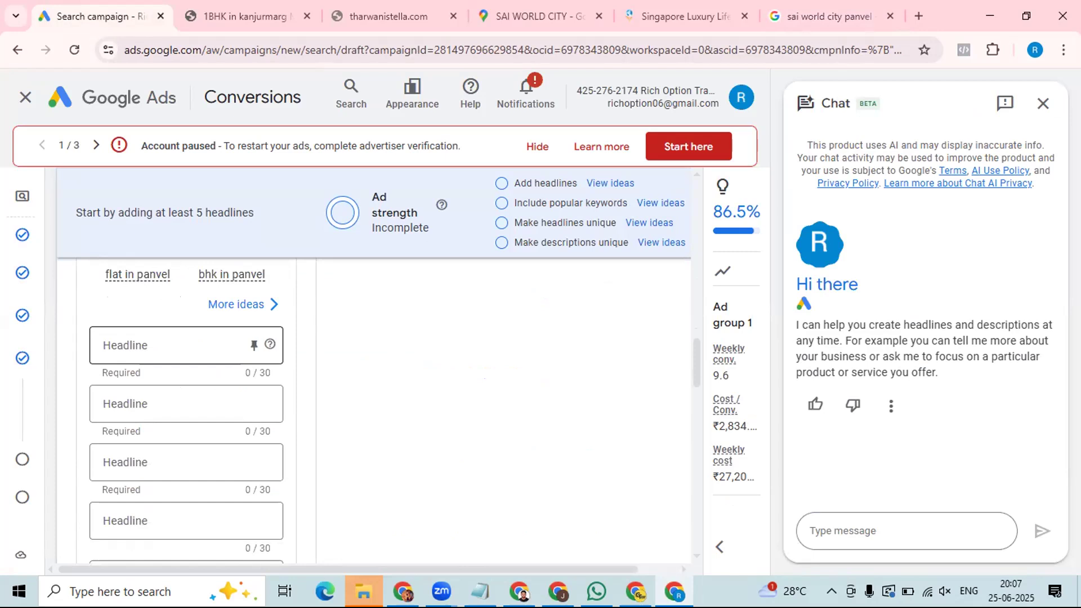
{"action": "key", "text": "alt+Tab"}
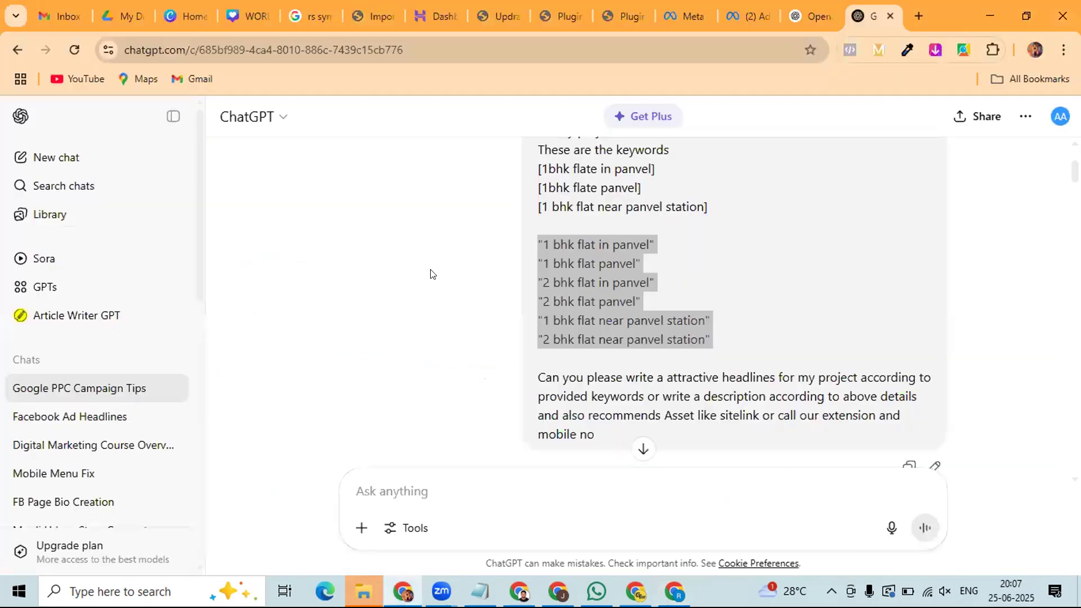
{"action": "left_click", "coordinate": [433, 274]}
{"action": "scroll", "coordinate": [433, 274], "scroll_direction": "down", "scroll_amount": 1}
{"action": "scroll", "coordinate": [430, 274], "scroll_direction": "down", "scroll_amount": 5}
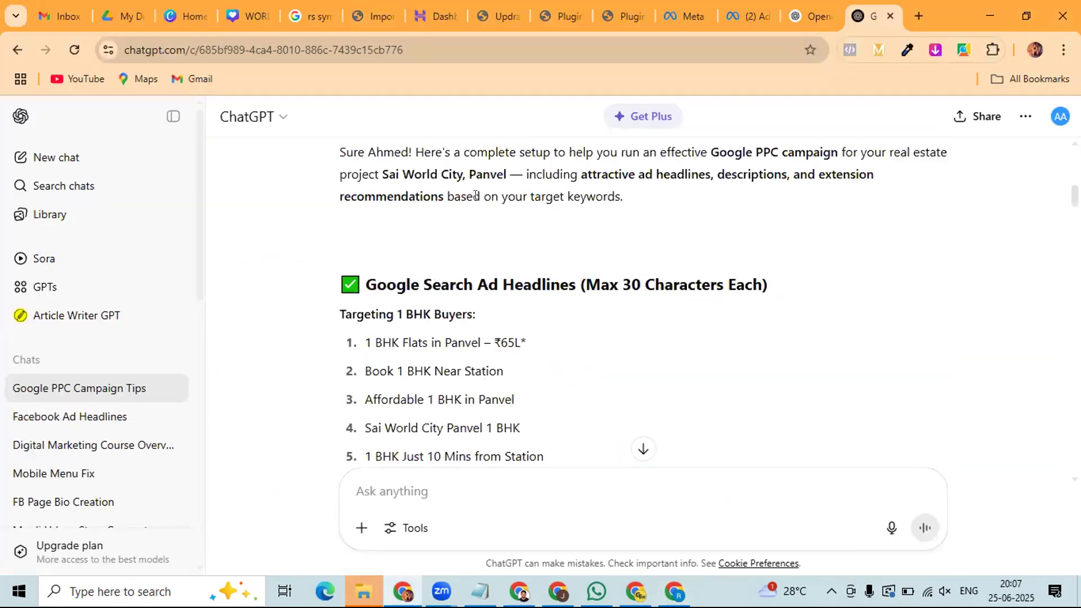
{"action": "scroll", "coordinate": [407, 247], "scroll_direction": "down", "scroll_amount": 4}
{"action": "scroll", "coordinate": [430, 237], "scroll_direction": "up", "scroll_amount": 2}
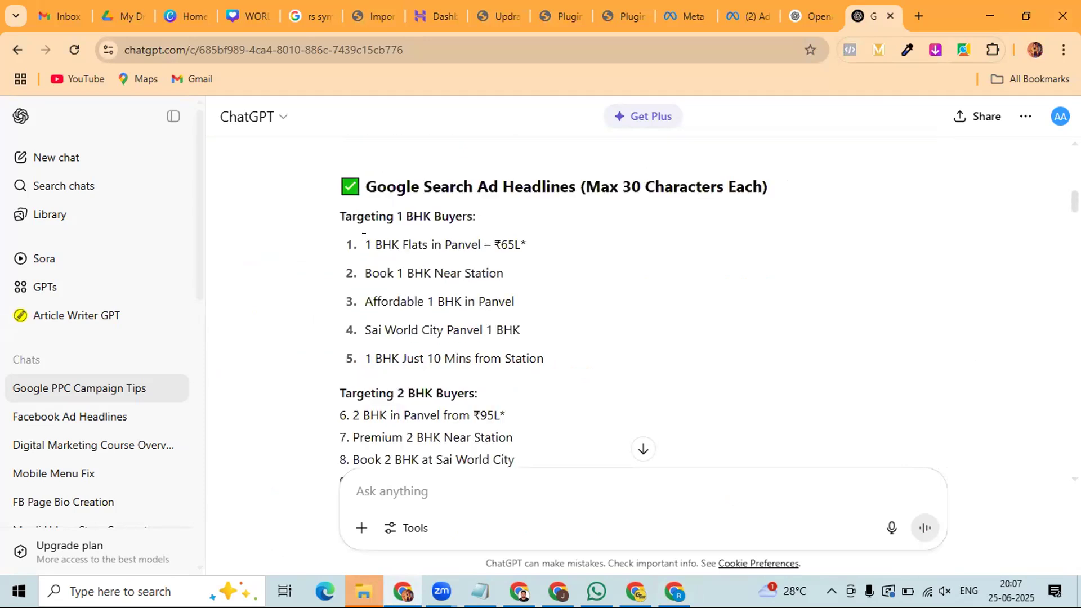
{"action": "triple_click", "coordinate": [370, 244]}
{"action": "left_click", "coordinate": [284, 246]}
{"action": "scroll", "coordinate": [283, 246], "scroll_direction": "down", "scroll_amount": 6}
{"action": "scroll", "coordinate": [283, 246], "scroll_direction": "up", "scroll_amount": 4}
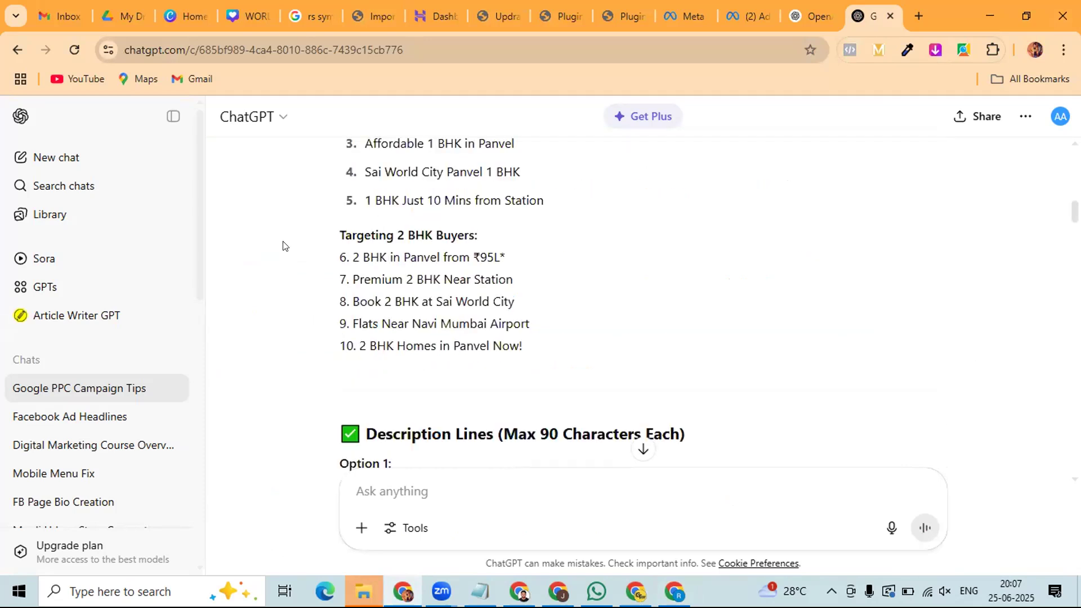
{"action": "scroll", "coordinate": [283, 246], "scroll_direction": "down", "scroll_amount": 4}
{"action": "scroll", "coordinate": [283, 246], "scroll_direction": "down", "scroll_amount": 10}
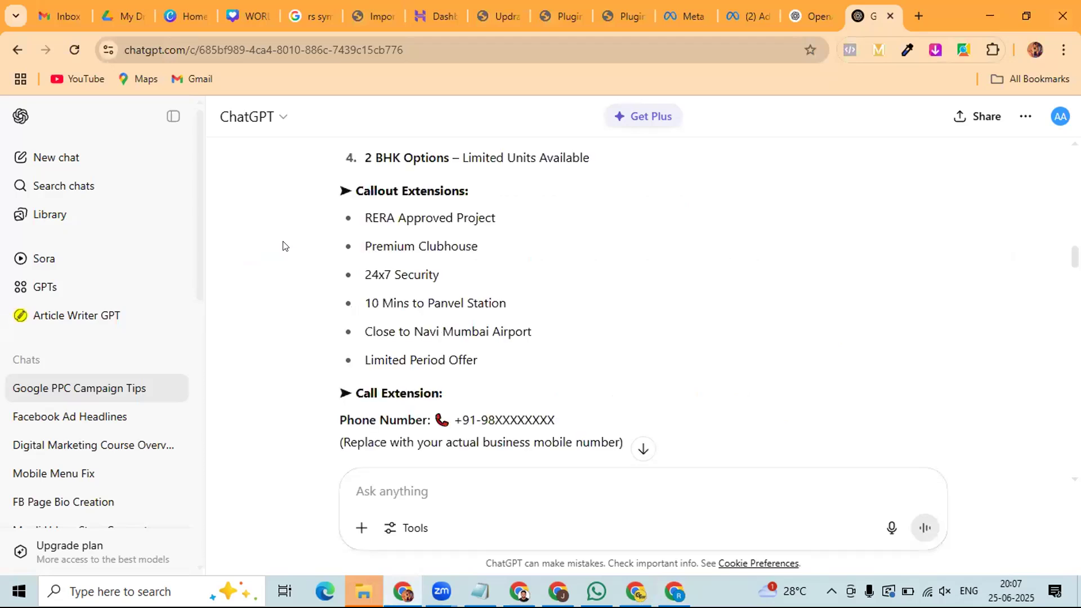
{"action": "scroll", "coordinate": [283, 246], "scroll_direction": "down", "scroll_amount": 8}
{"action": "scroll", "coordinate": [284, 246], "scroll_direction": "down", "scroll_amount": 4}
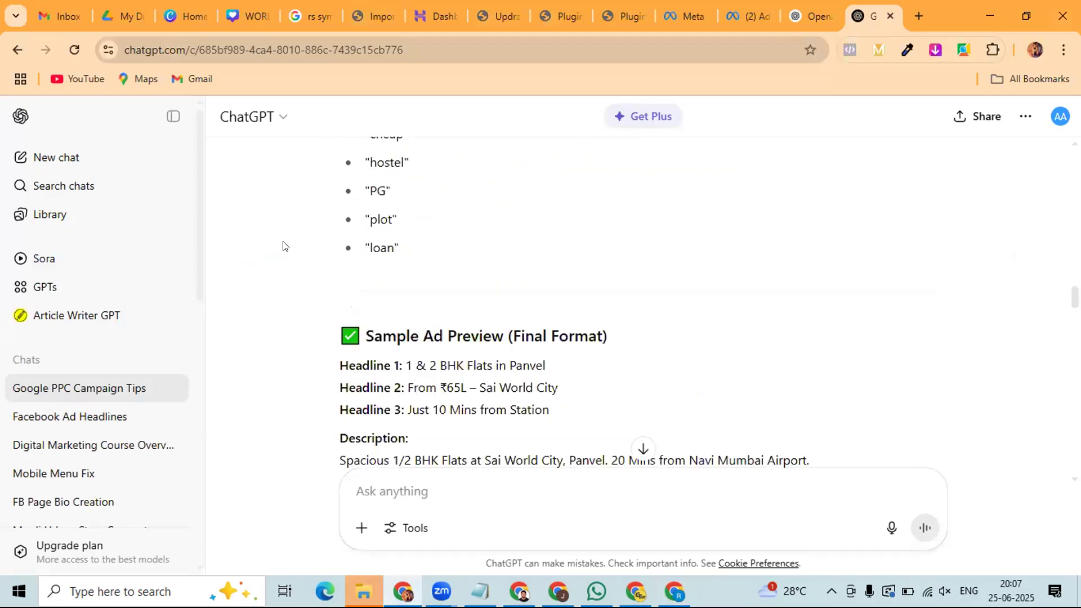
{"action": "scroll", "coordinate": [283, 246], "scroll_direction": "down", "scroll_amount": 3}
{"action": "scroll", "coordinate": [513, 273], "scroll_direction": "up", "scroll_amount": 1}
Step: Copy Headline 1 of ChatGPT's sample ad, "1 & 2 BHK Flats in Panvel", into the ad's first headline in Google Ads
{"action": "left_click_drag", "start_coordinate": [544, 286], "coordinate": [410, 293]}
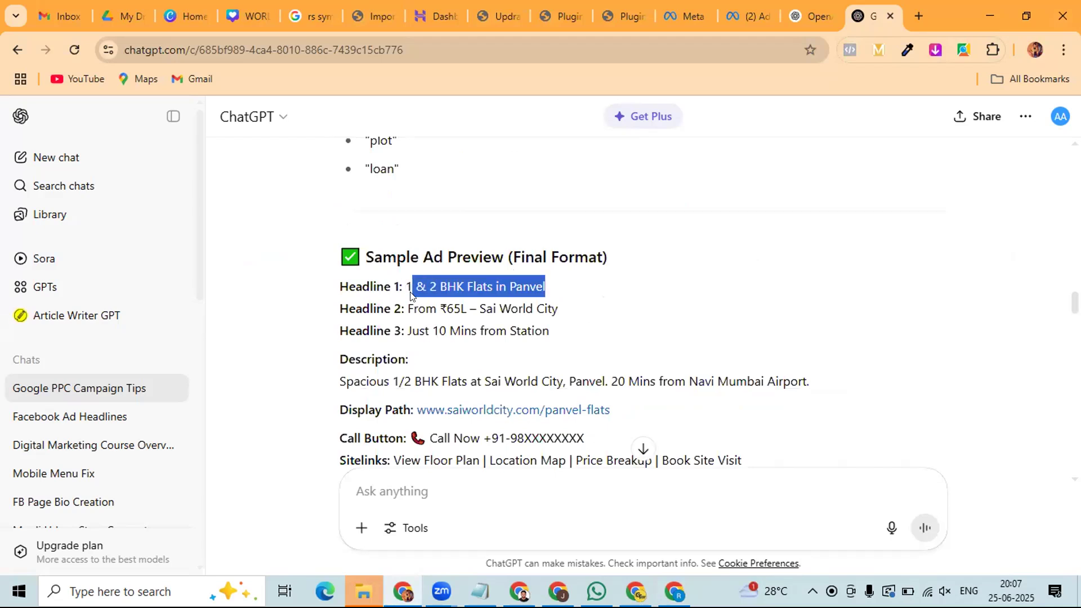
{"action": "right_click", "coordinate": [411, 297]}
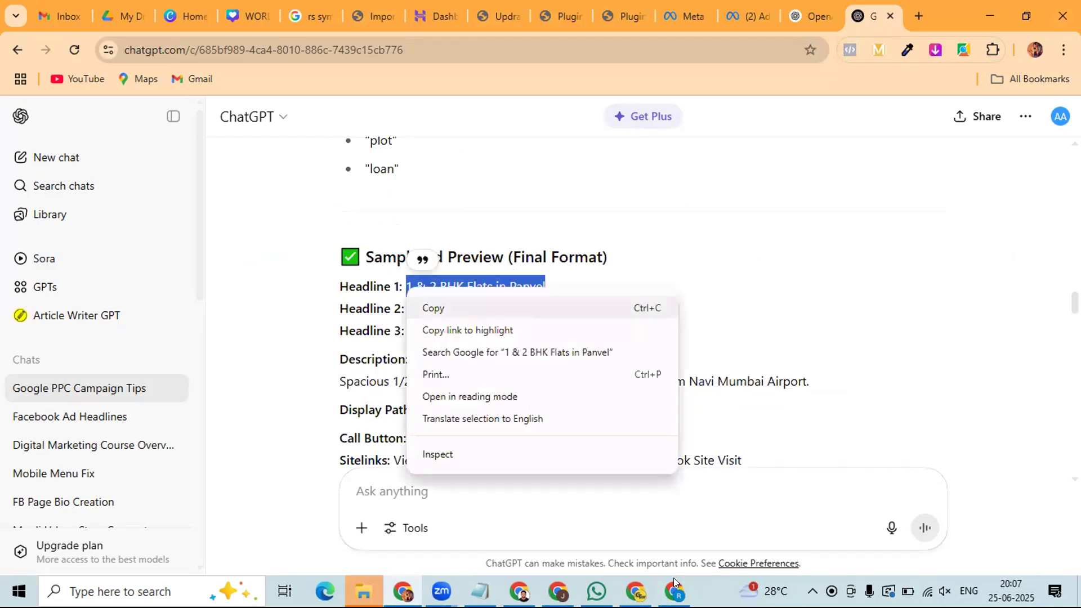
{"action": "left_click", "coordinate": [450, 308]}
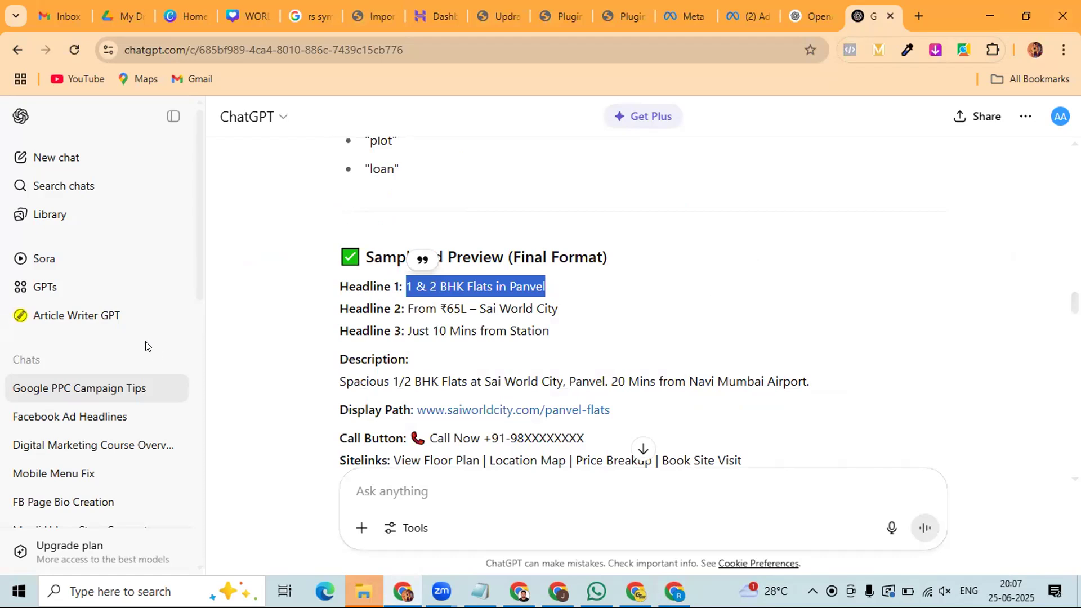
{"action": "key", "text": "alt+Tab"}
{"action": "left_click", "coordinate": [124, 340]}
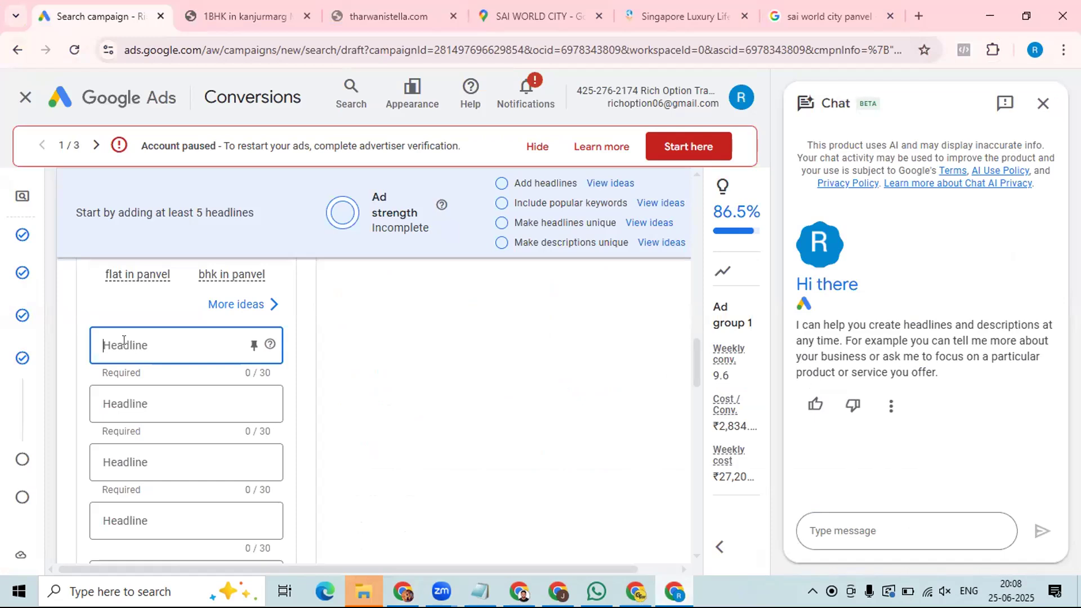
{"action": "key", "text": "ctrl+v"}
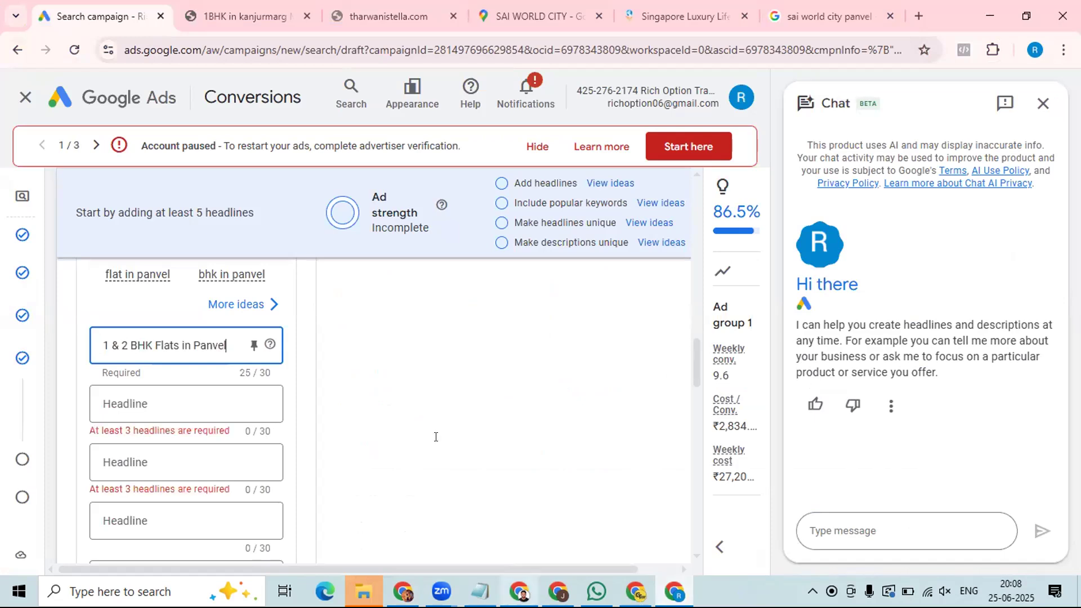
Step: Copy Headline 2 of ChatGPT's sample ad, "From ₹65L – Sai World City", into the ad's second headline in Google Ads
{"action": "key", "text": "alt+Tab"}
{"action": "left_click_drag", "start_coordinate": [558, 309], "coordinate": [403, 311]}
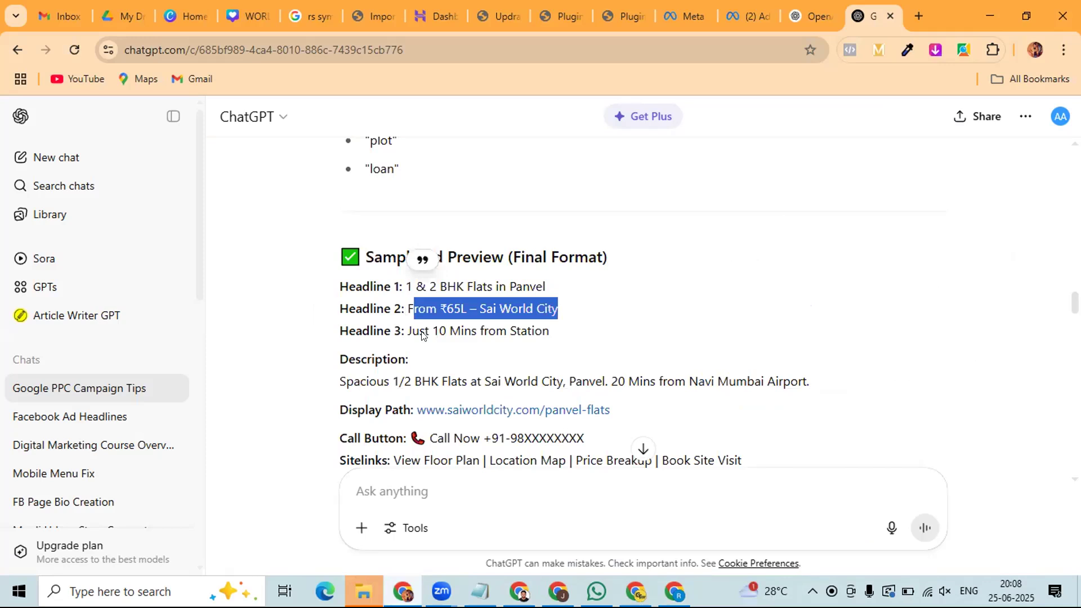
{"action": "right_click", "coordinate": [423, 327]}
{"action": "left_click", "coordinate": [435, 334]}
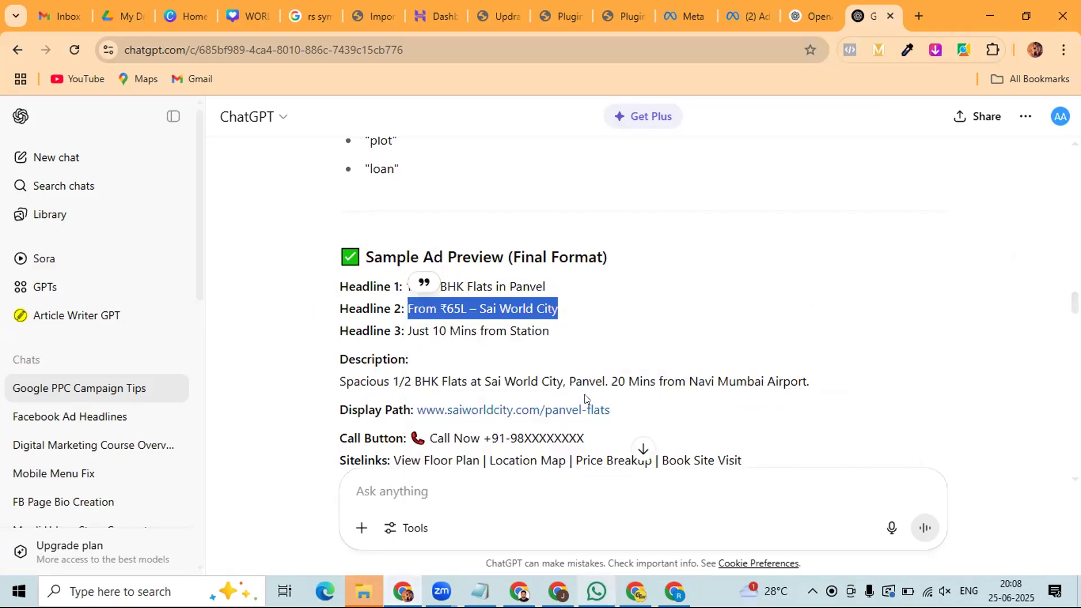
{"action": "key", "text": "alt+Tab"}
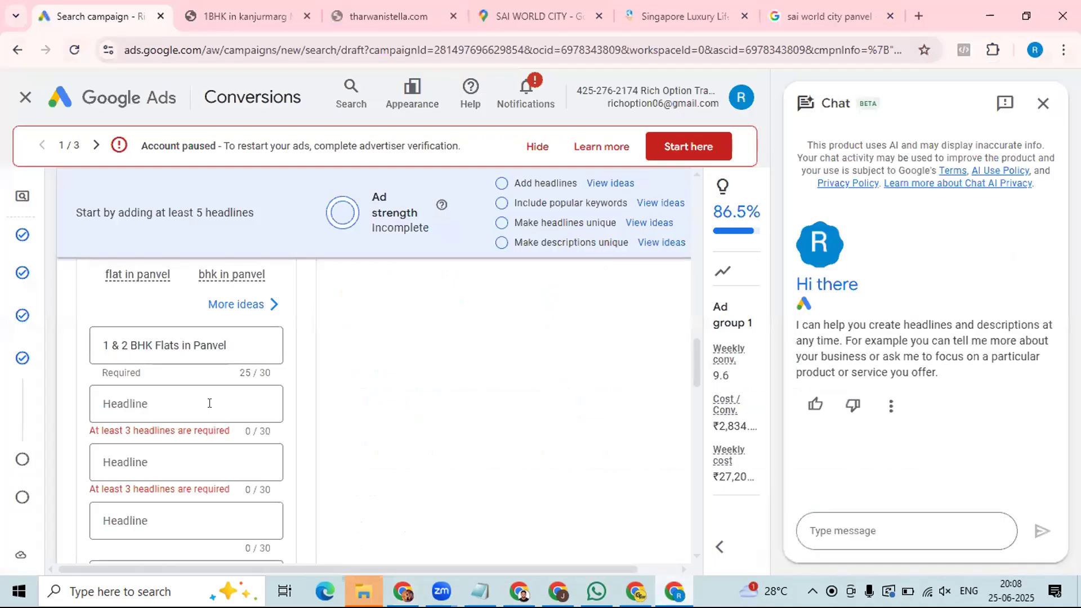
{"action": "left_click", "coordinate": [209, 403]}
{"action": "key", "text": "ctrl+v"}
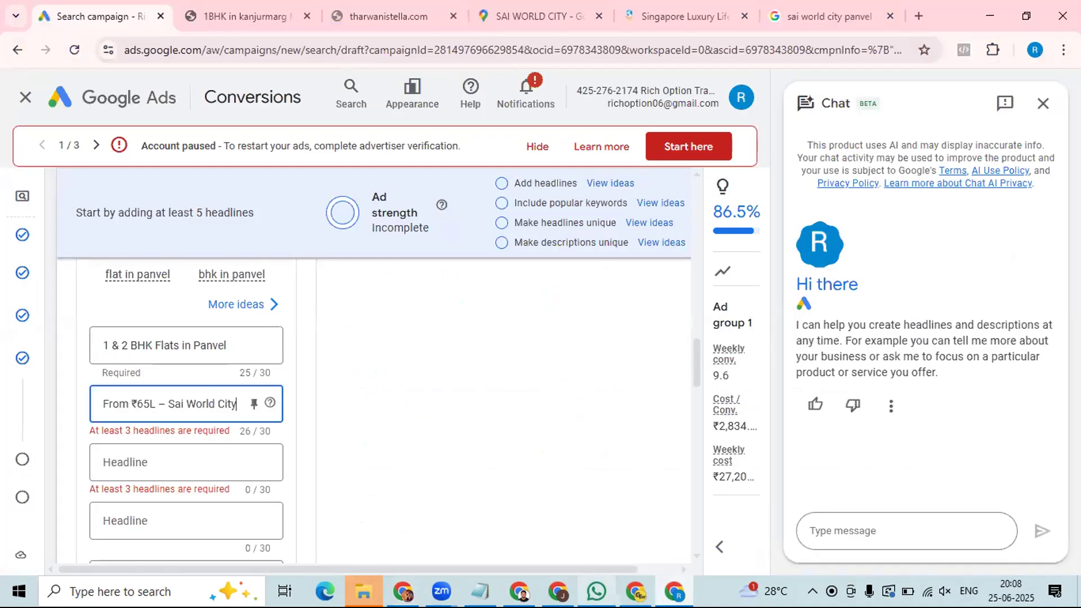
Step: Copy Headline 3 of ChatGPT's sample ad, "Just 10 Mins from Station", into the ad's third headline in Google Ads
{"action": "key", "text": "alt+Tab"}
{"action": "left_click_drag", "start_coordinate": [549, 331], "coordinate": [408, 339]}
{"action": "right_click", "coordinate": [408, 341]}
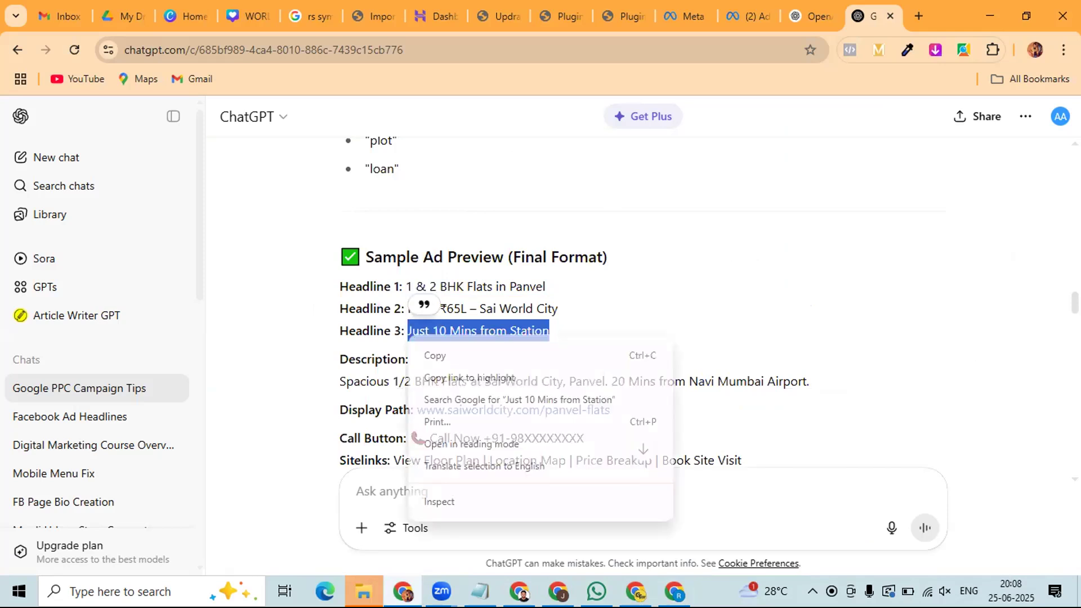
{"action": "key", "text": "alt+Tab"}
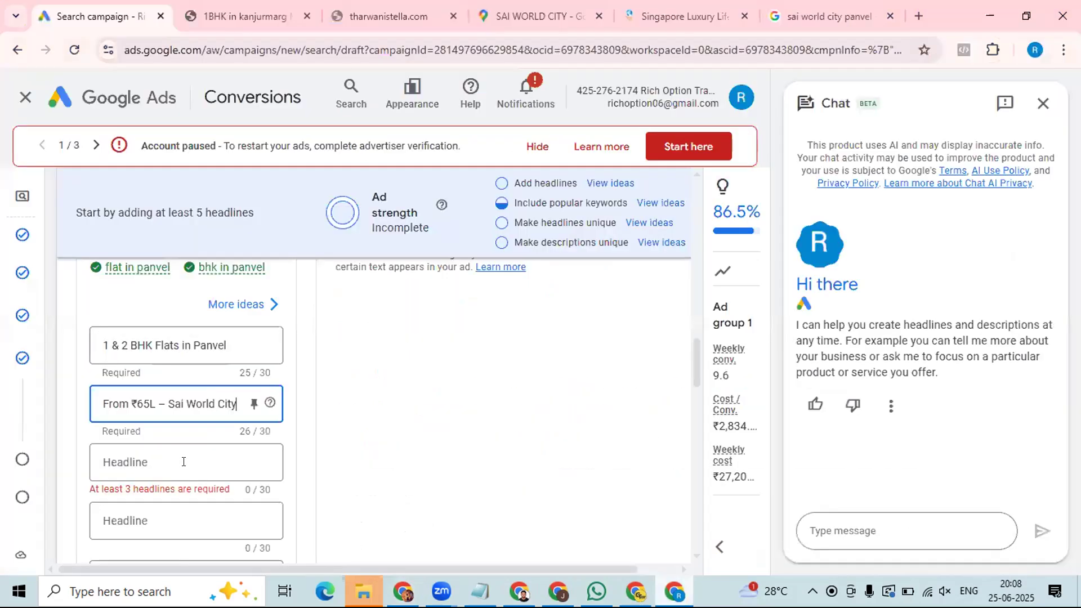
{"action": "key", "text": "Tab"}
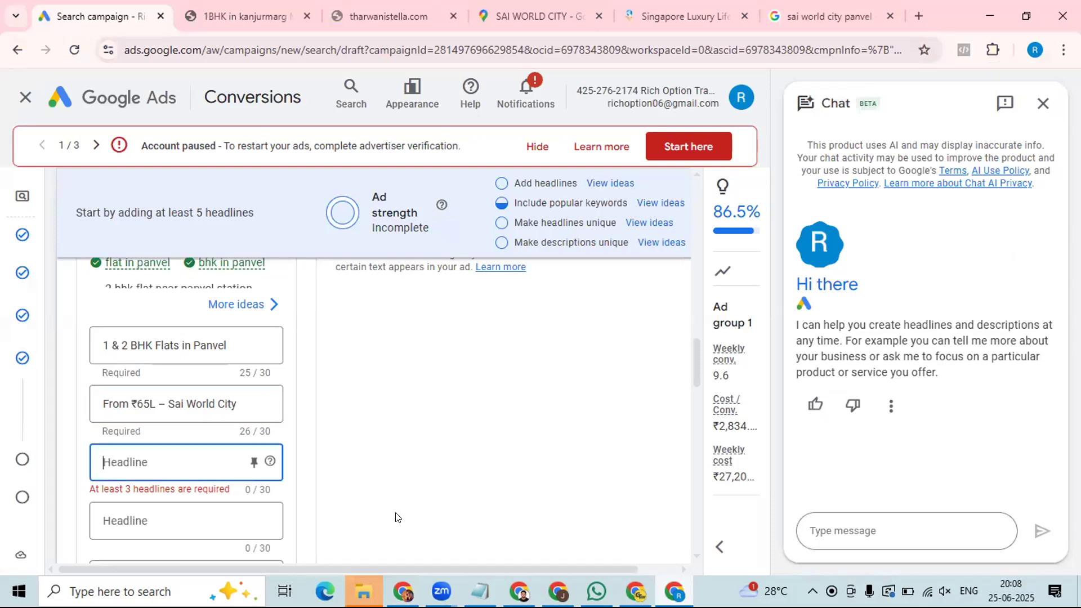
{"action": "key", "text": "ctrl+v"}
Step: Return to ChatGPT and review the additional headline and description samples, then the original headline lists for 1 BHK and 2 BHK buyers
{"action": "key", "text": "alt+Tab"}
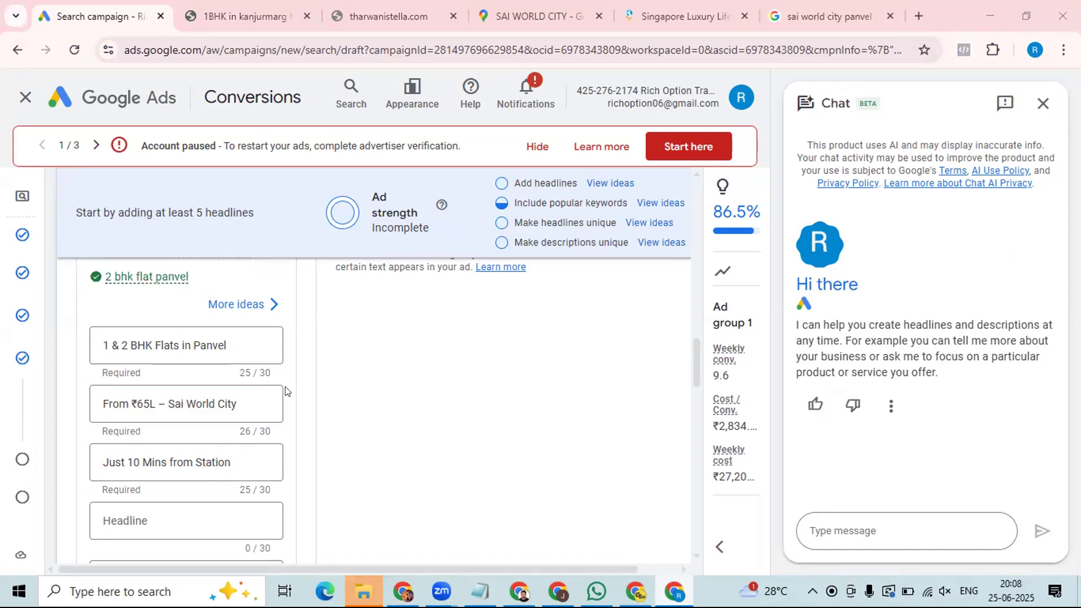
{"action": "key", "text": "alt+Tab"}
{"action": "scroll", "coordinate": [299, 387], "scroll_direction": "down", "scroll_amount": 5}
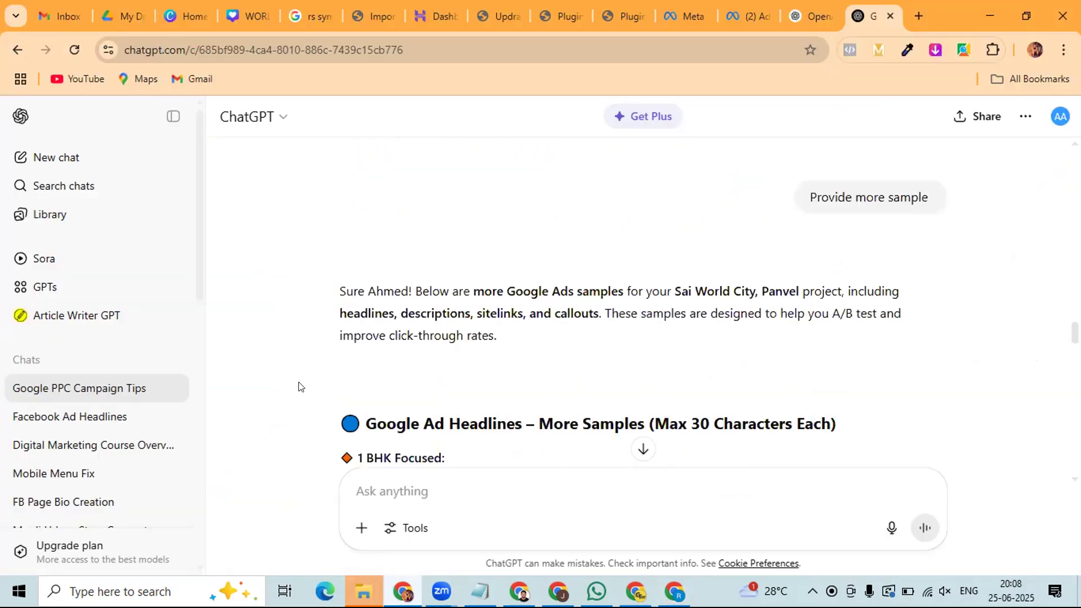
{"action": "scroll", "coordinate": [298, 387], "scroll_direction": "down", "scroll_amount": 4}
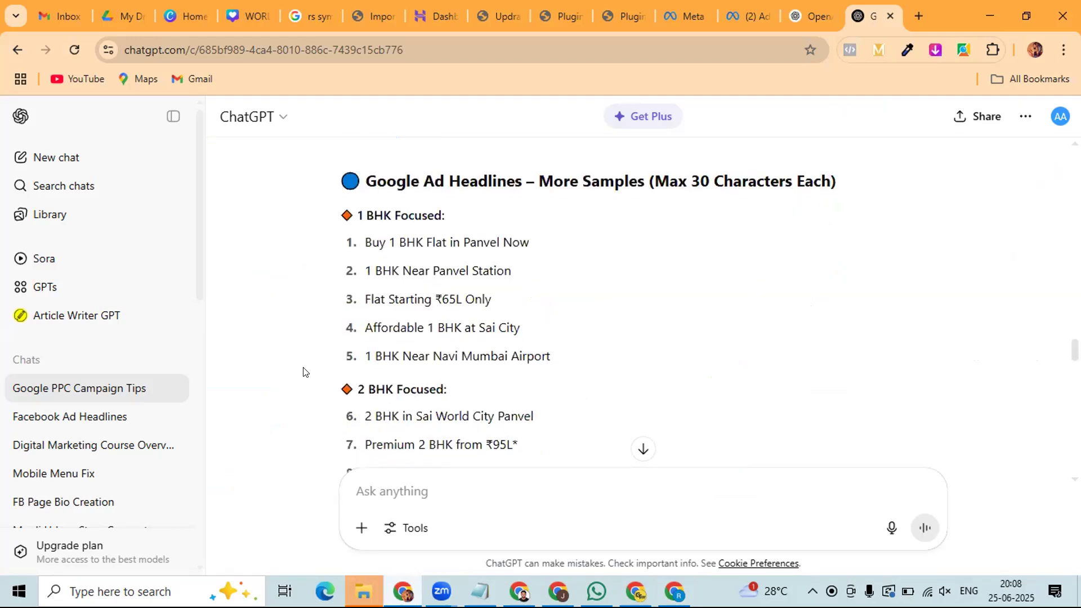
{"action": "scroll", "coordinate": [563, 270], "scroll_direction": "down", "scroll_amount": 3}
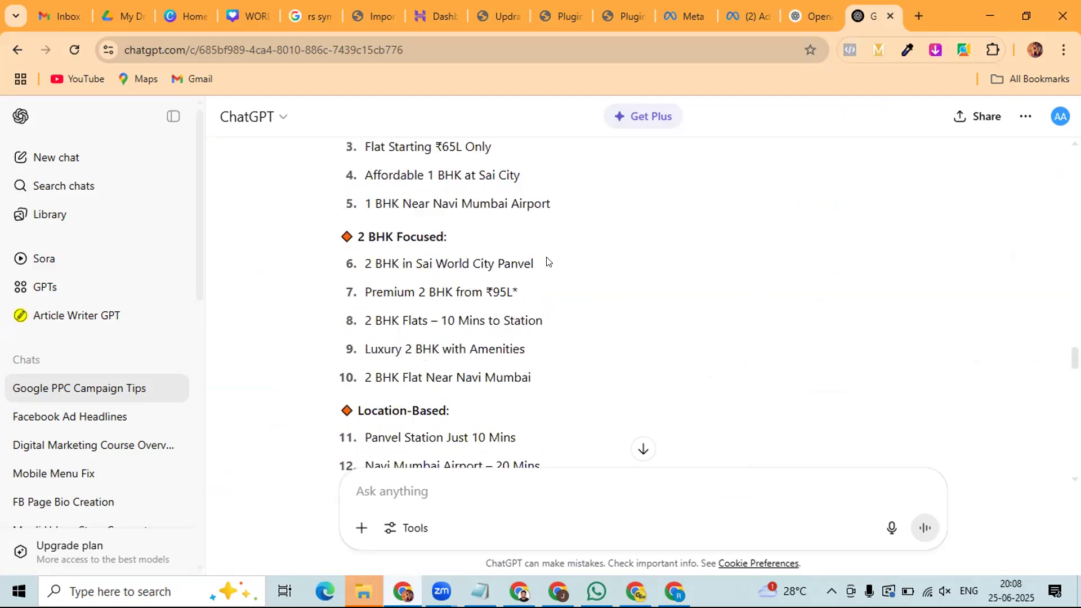
{"action": "scroll", "coordinate": [549, 261], "scroll_direction": "down", "scroll_amount": 3}
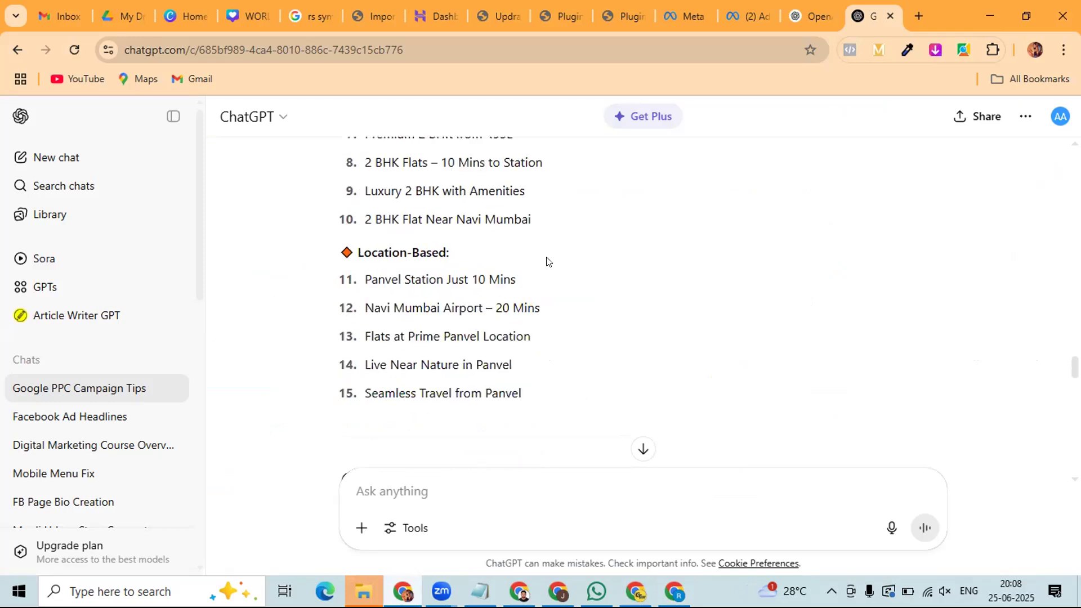
{"action": "scroll", "coordinate": [549, 261], "scroll_direction": "down", "scroll_amount": 4}
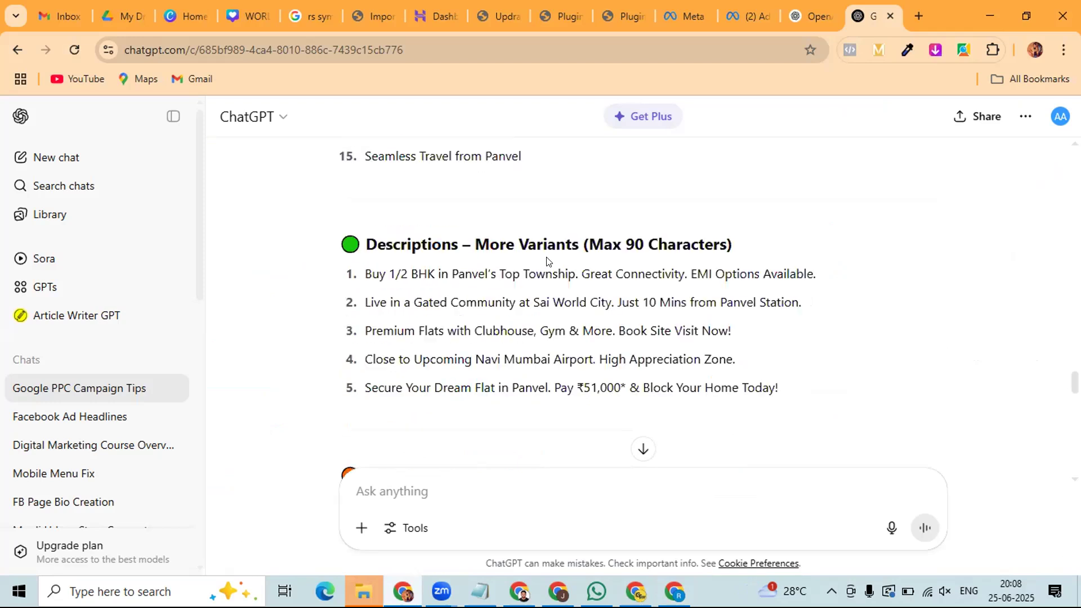
{"action": "scroll", "coordinate": [549, 261], "scroll_direction": "down", "scroll_amount": 3}
{"action": "scroll", "coordinate": [549, 262], "scroll_direction": "up", "scroll_amount": 3}
{"action": "scroll", "coordinate": [549, 262], "scroll_direction": "down", "scroll_amount": 3}
{"action": "scroll", "coordinate": [547, 261], "scroll_direction": "up", "scroll_amount": 10}
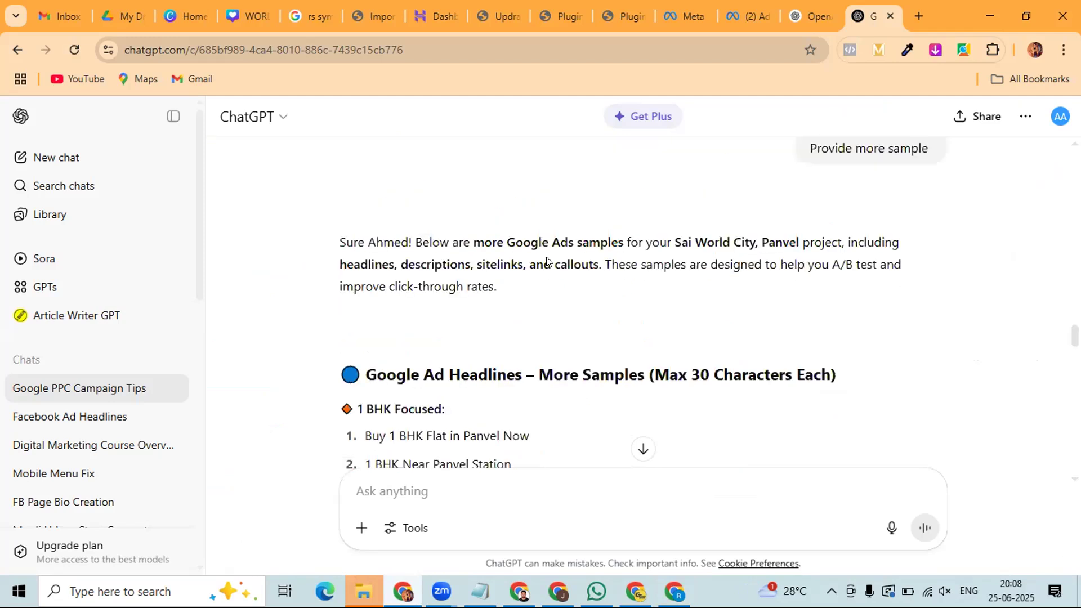
{"action": "scroll", "coordinate": [546, 261], "scroll_direction": "up", "scroll_amount": 10}
{"action": "scroll", "coordinate": [546, 262], "scroll_direction": "up", "scroll_amount": 4}
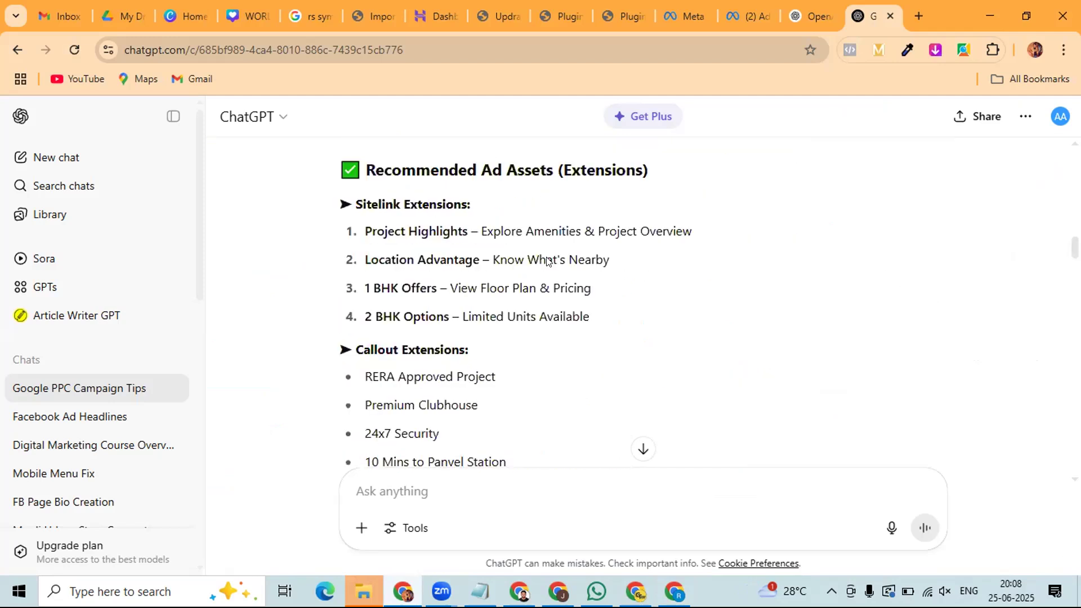
{"action": "scroll", "coordinate": [527, 288], "scroll_direction": "up", "scroll_amount": 5}
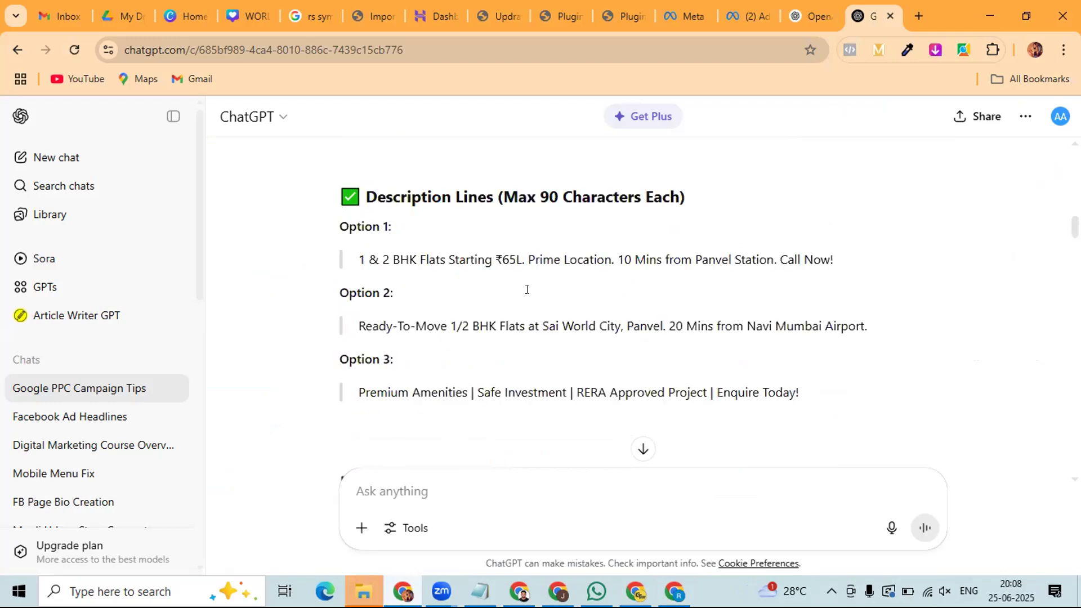
{"action": "scroll", "coordinate": [507, 336], "scroll_direction": "up", "scroll_amount": 5}
Step: Copy "Flats Near Navi Mumbai Airport" from ChatGPT's 2 BHK headline list into the ad's fourth headline in Google Ads
{"action": "left_click_drag", "start_coordinate": [511, 338], "coordinate": [368, 338]}
{"action": "left_click", "coordinate": [514, 361]}
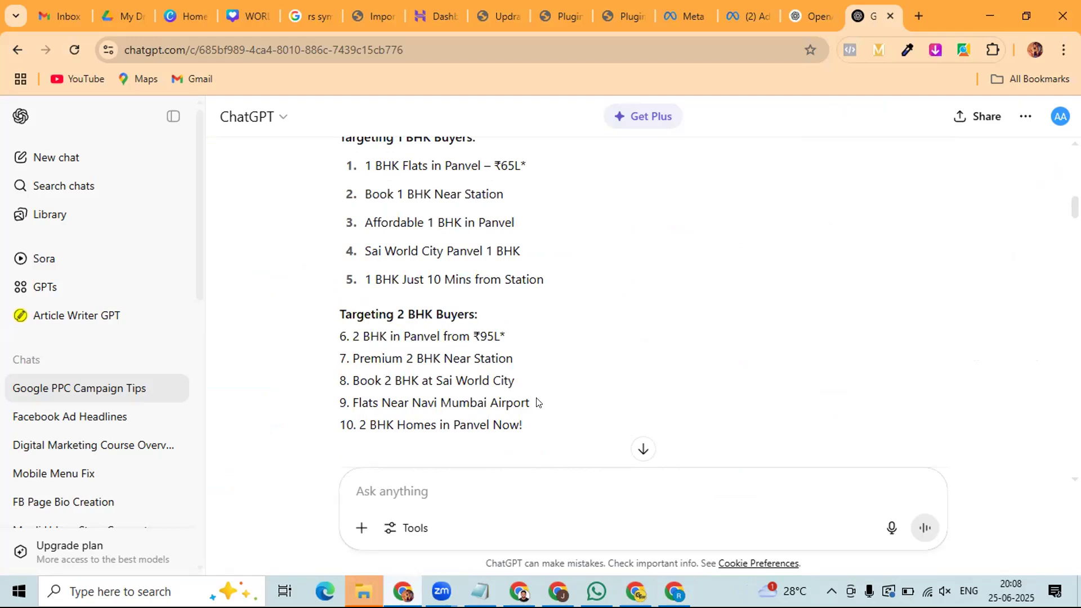
{"action": "left_click_drag", "start_coordinate": [534, 402], "coordinate": [349, 403]}
{"action": "right_click", "coordinate": [360, 403]}
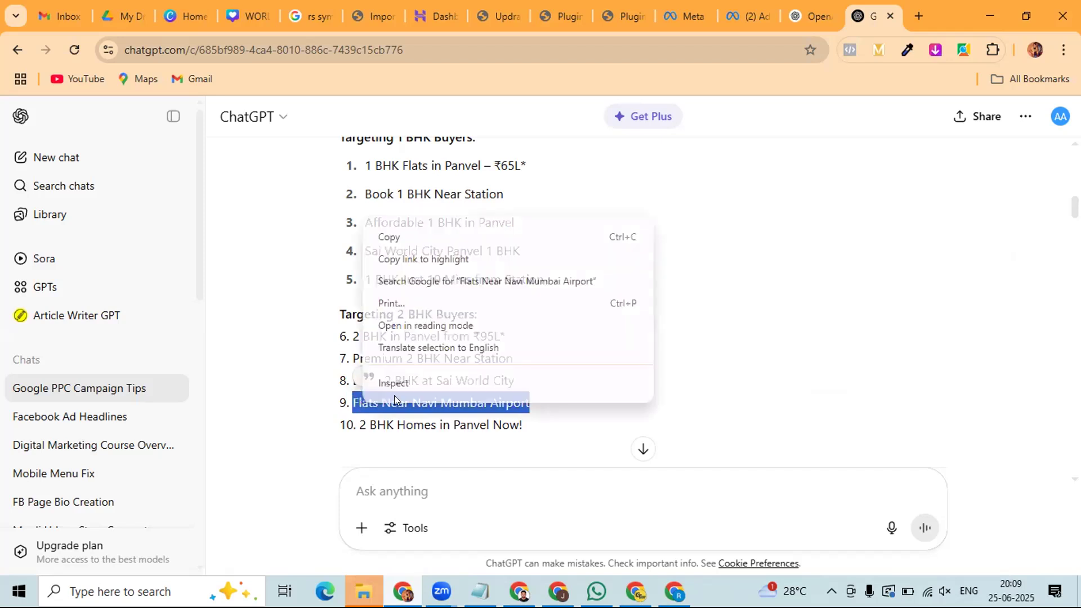
{"action": "left_click", "coordinate": [389, 236]}
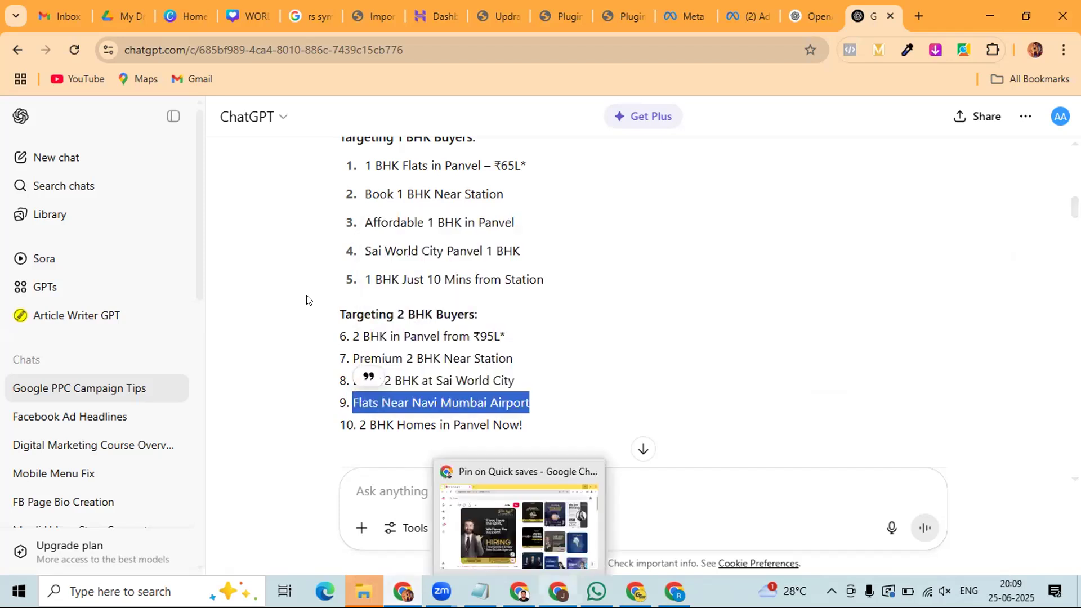
{"action": "left_click", "coordinate": [519, 591]}
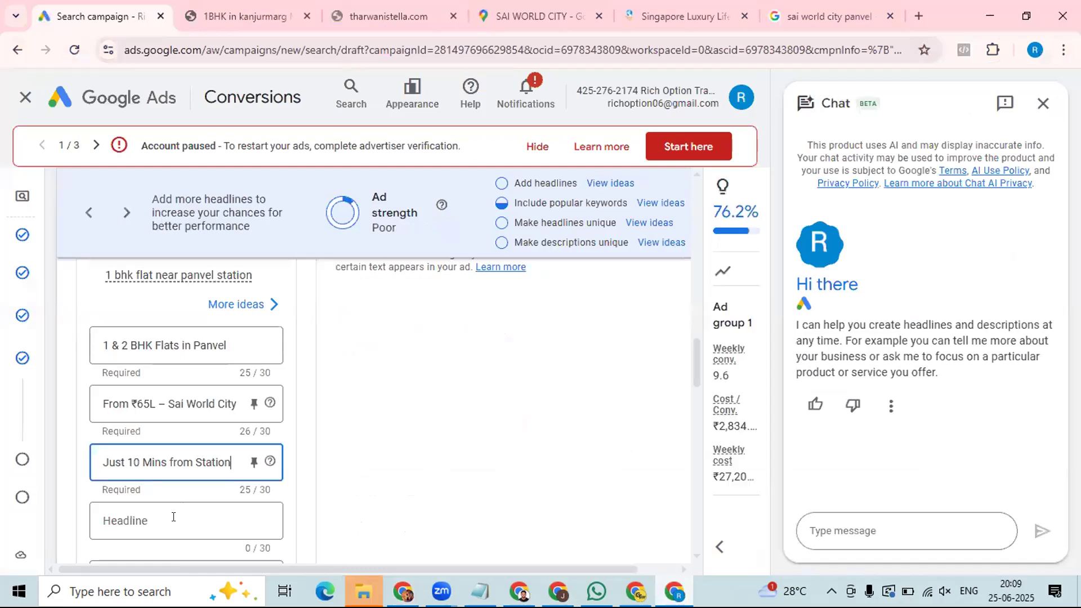
{"action": "left_click", "coordinate": [174, 517]}
{"action": "key", "text": "ctrl+v"}
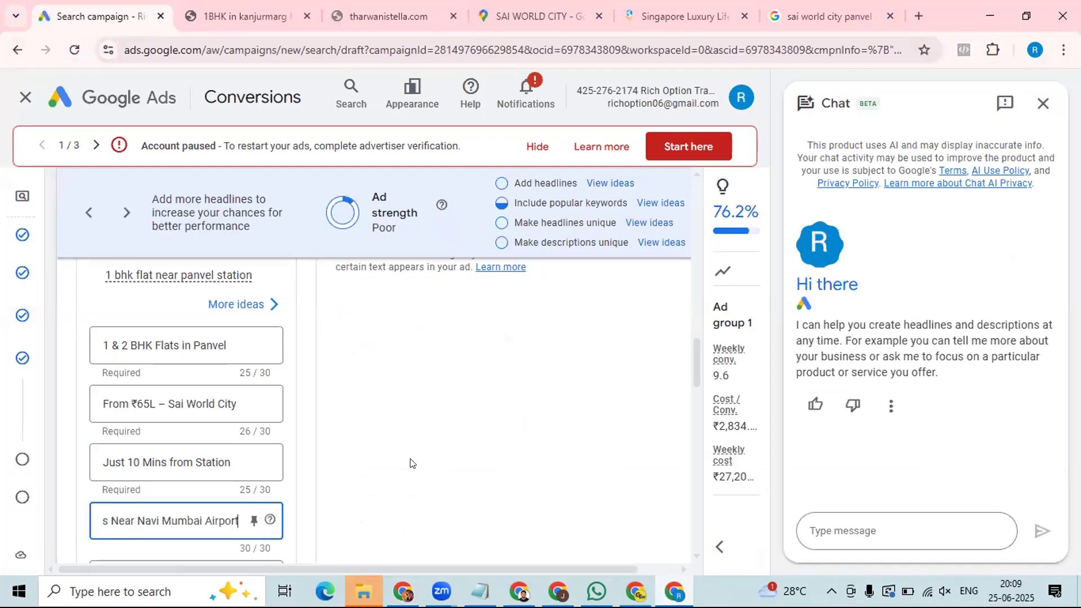
{"action": "scroll", "coordinate": [185, 422], "scroll_direction": "down", "scroll_amount": 2}
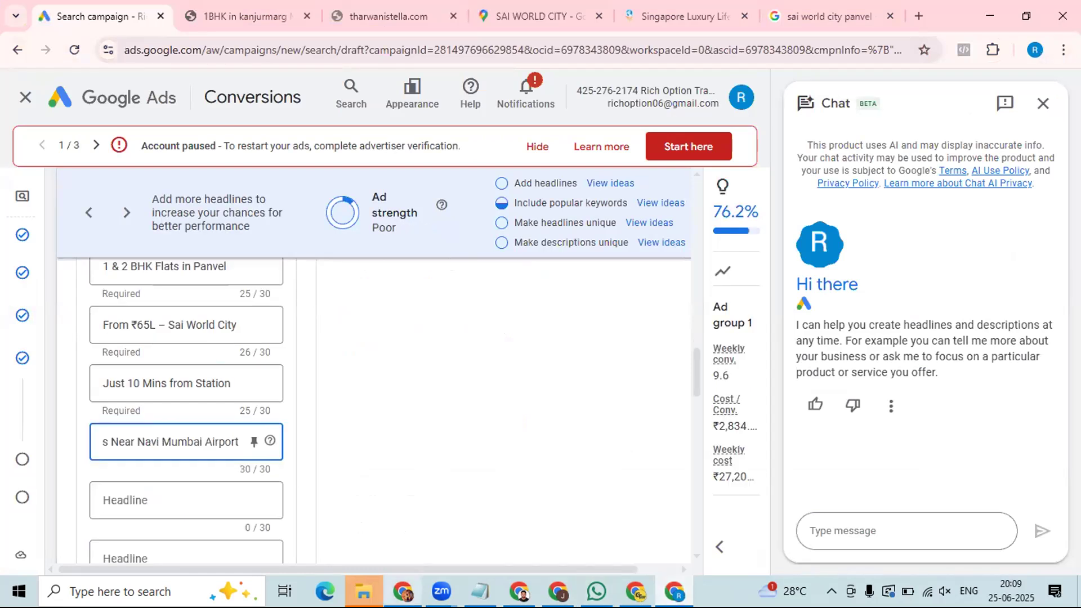
{"action": "key", "text": "alt+Tab"}
{"action": "scroll", "coordinate": [535, 245], "scroll_direction": "up", "scroll_amount": 3}
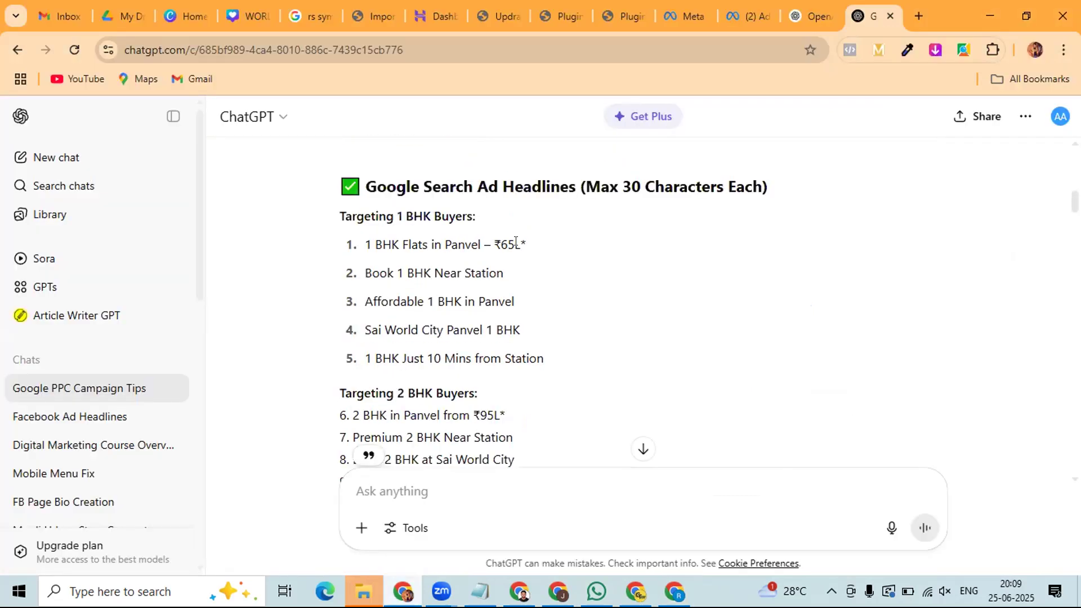
{"action": "left_click_drag", "start_coordinate": [535, 245], "coordinate": [369, 241]}
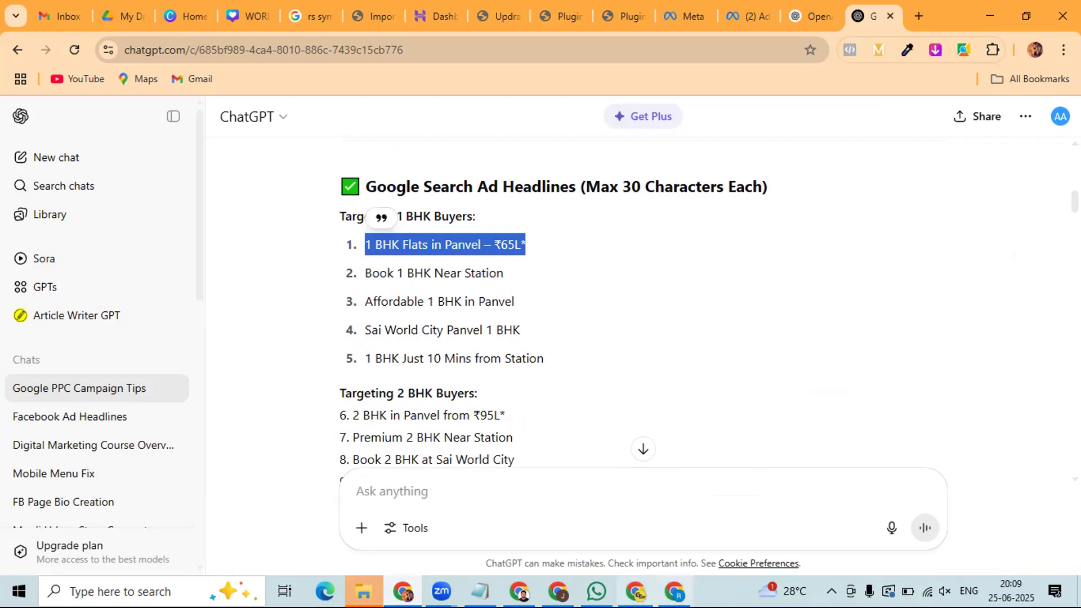
{"action": "key", "text": "alt+Tab"}
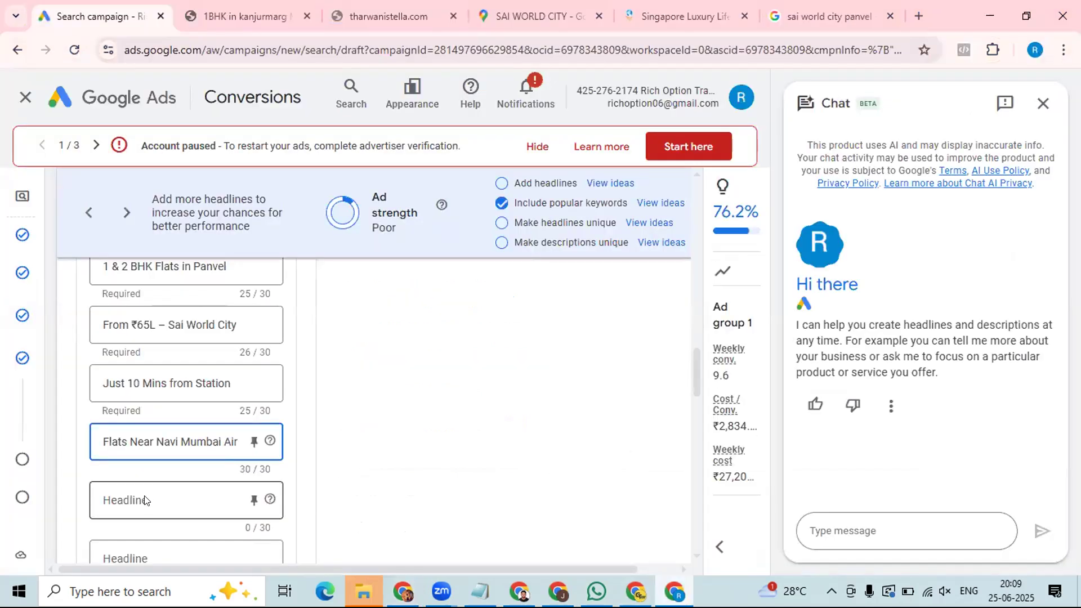
{"action": "left_click", "coordinate": [134, 502]}
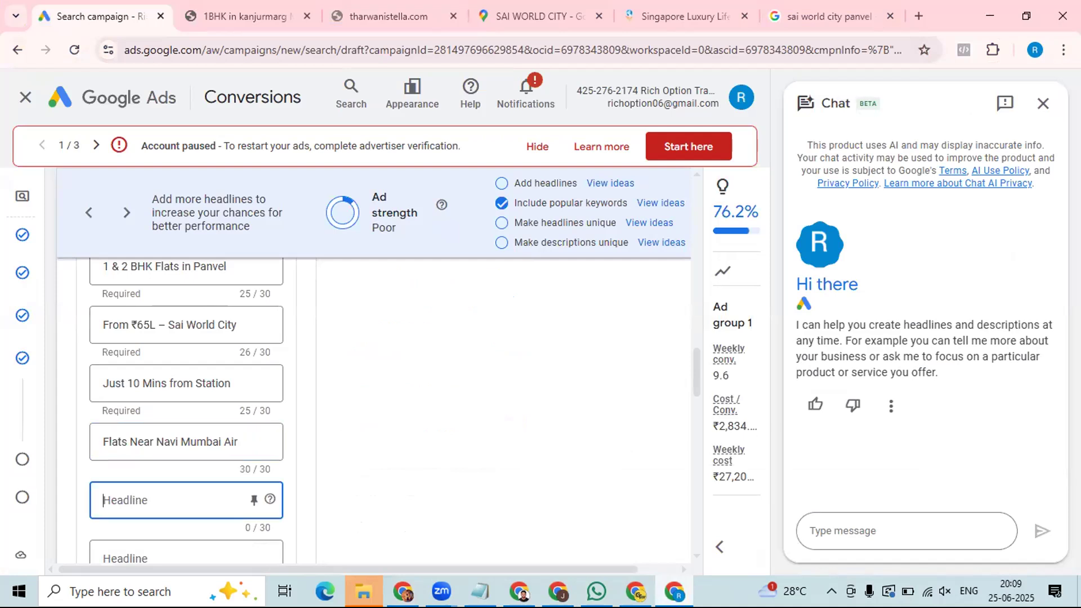
Step: Copy "2 BHK in Panvel from ₹95L*" from ChatGPT's 2 BHK headline list into the ad's fifth headline in Google Ads
{"action": "key", "text": "alt+Tab"}
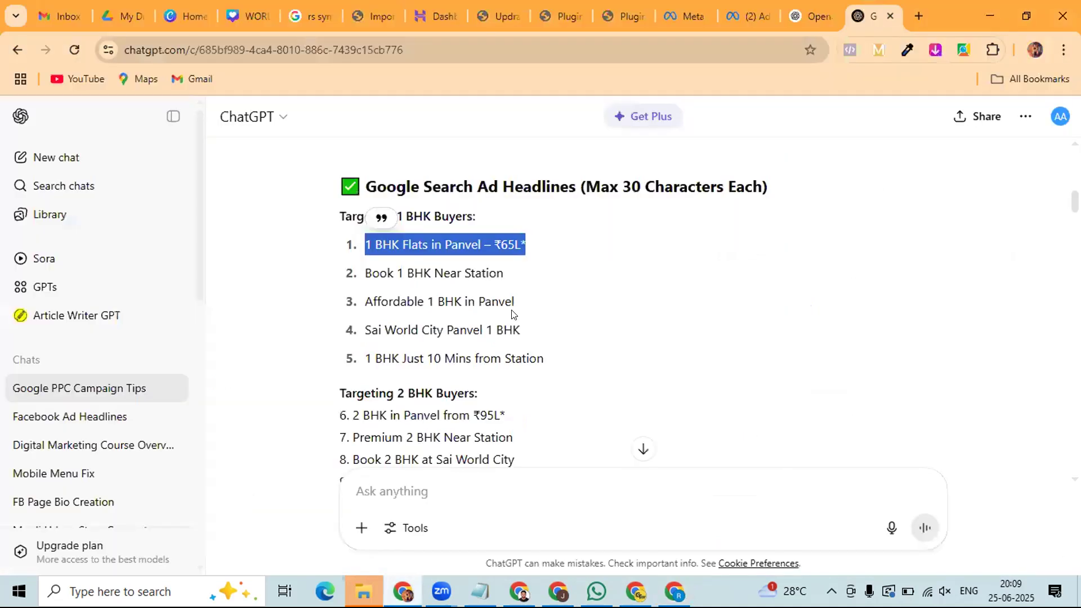
{"action": "scroll", "coordinate": [519, 346], "scroll_direction": "down", "scroll_amount": 1}
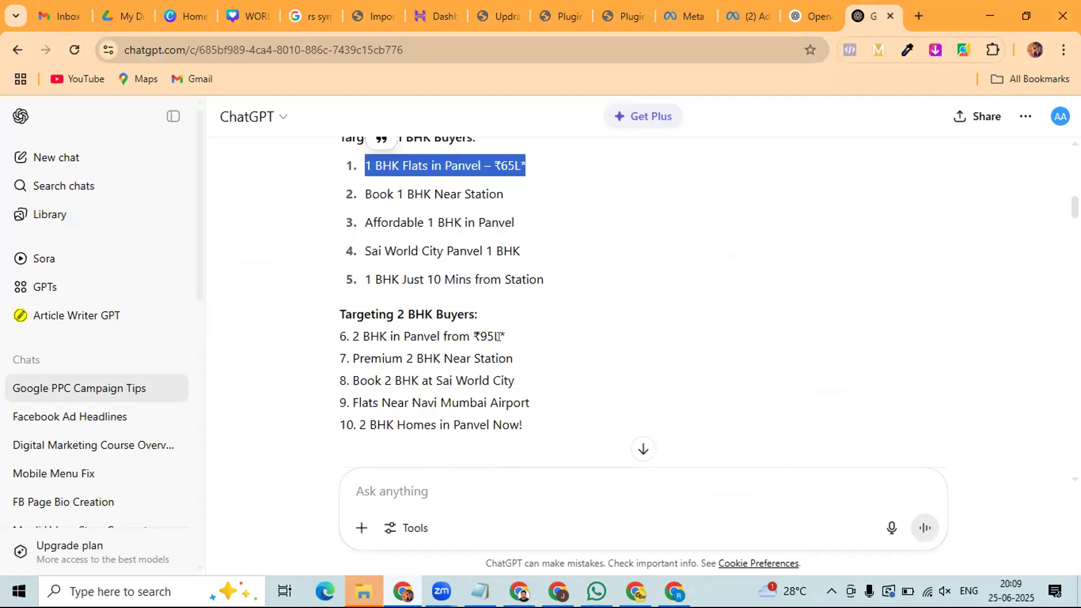
{"action": "left_click_drag", "start_coordinate": [505, 336], "coordinate": [353, 340]}
{"action": "right_click", "coordinate": [354, 346]}
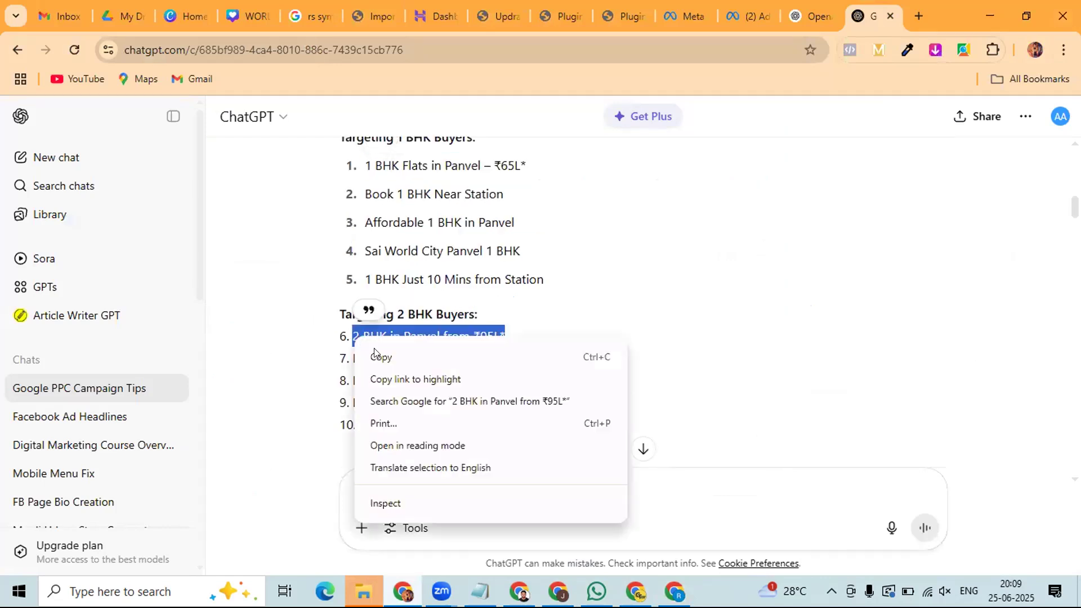
{"action": "left_click", "coordinate": [381, 357]}
{"action": "key", "text": "alt+Tab"}
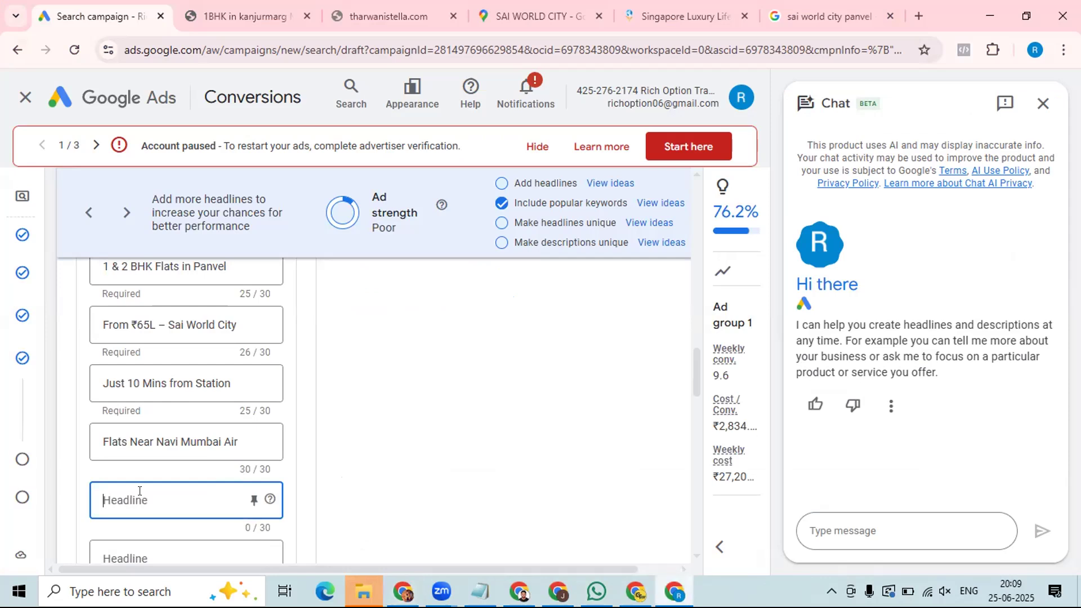
{"action": "left_click", "coordinate": [247, 456]}
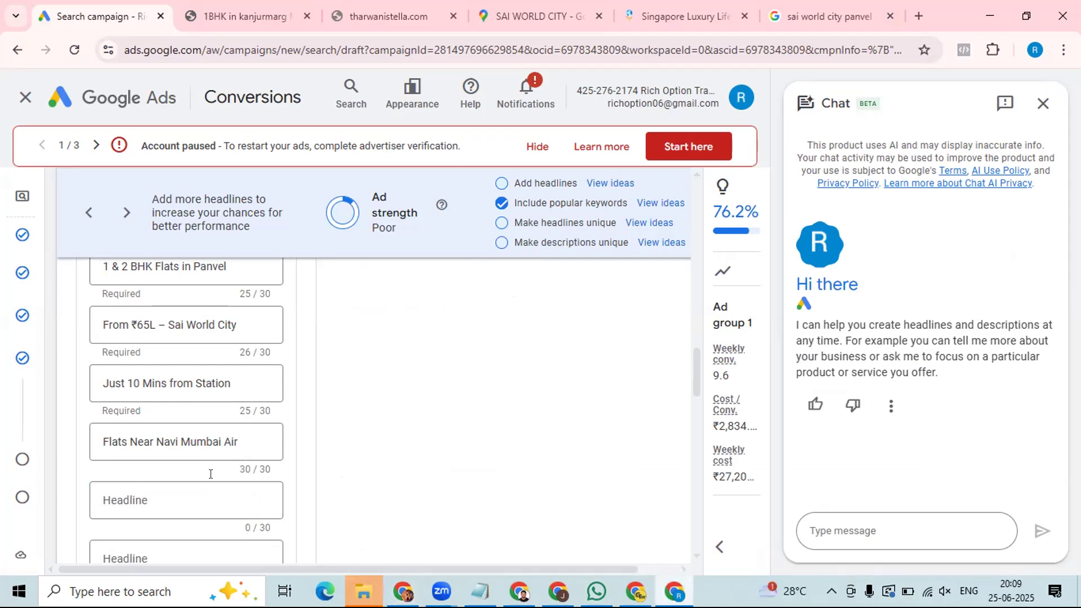
{"action": "left_click", "coordinate": [210, 484]}
{"action": "key", "text": "ctrl+v"}
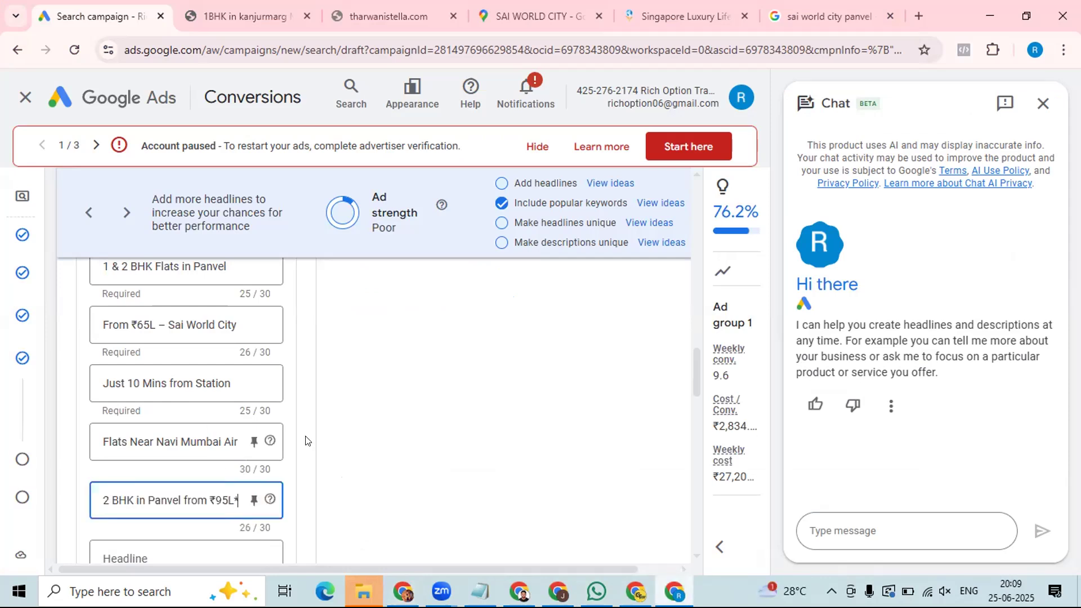
Step: Copy "2 BHK Homes in Panvel Now!" from ChatGPT's 2 BHK headline list into the ad's sixth headline in Google Ads
{"action": "scroll", "coordinate": [197, 423], "scroll_direction": "down", "scroll_amount": 5}
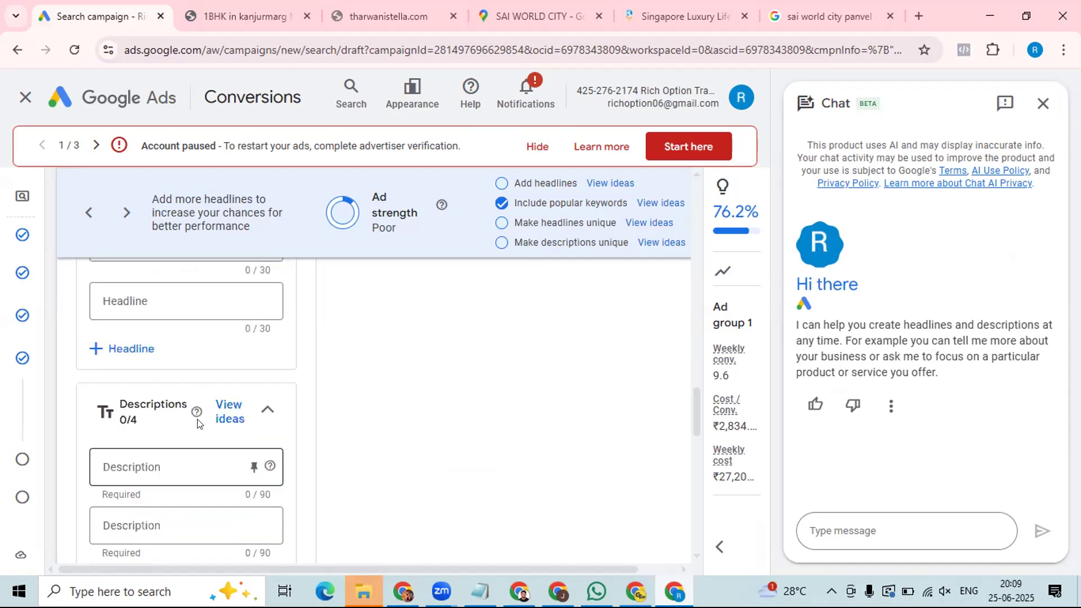
{"action": "scroll", "coordinate": [197, 424], "scroll_direction": "up", "scroll_amount": 3}
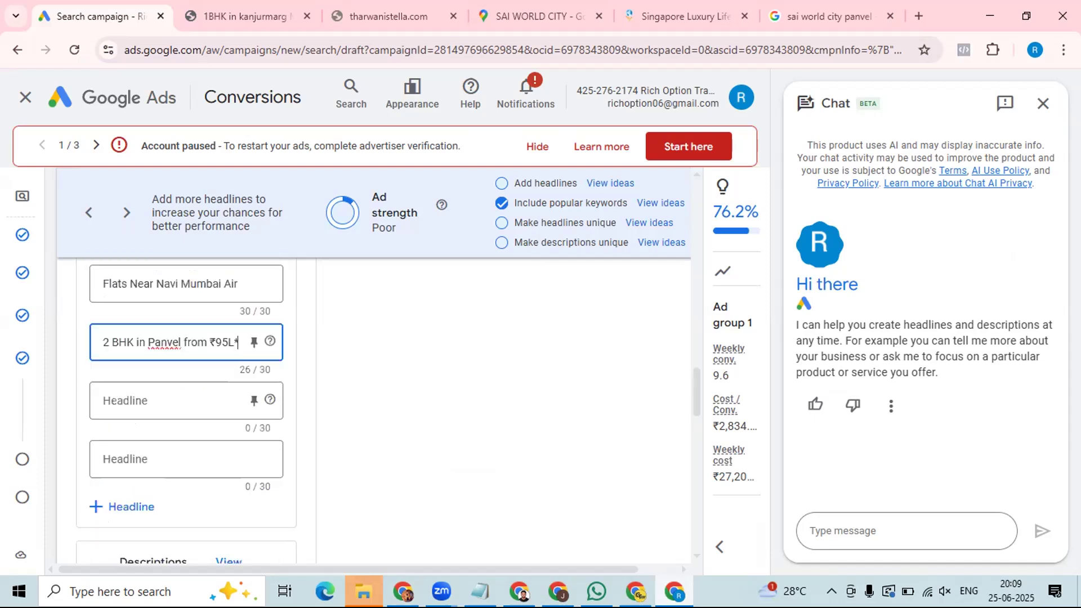
{"action": "key", "text": "alt+Tab"}
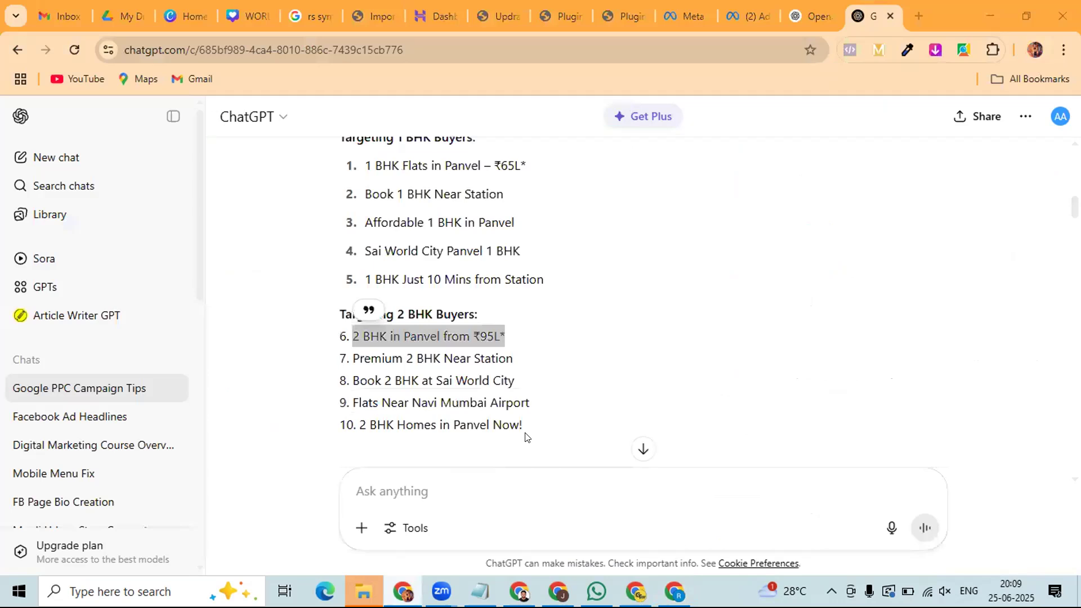
{"action": "left_click_drag", "start_coordinate": [523, 426], "coordinate": [510, 425]}
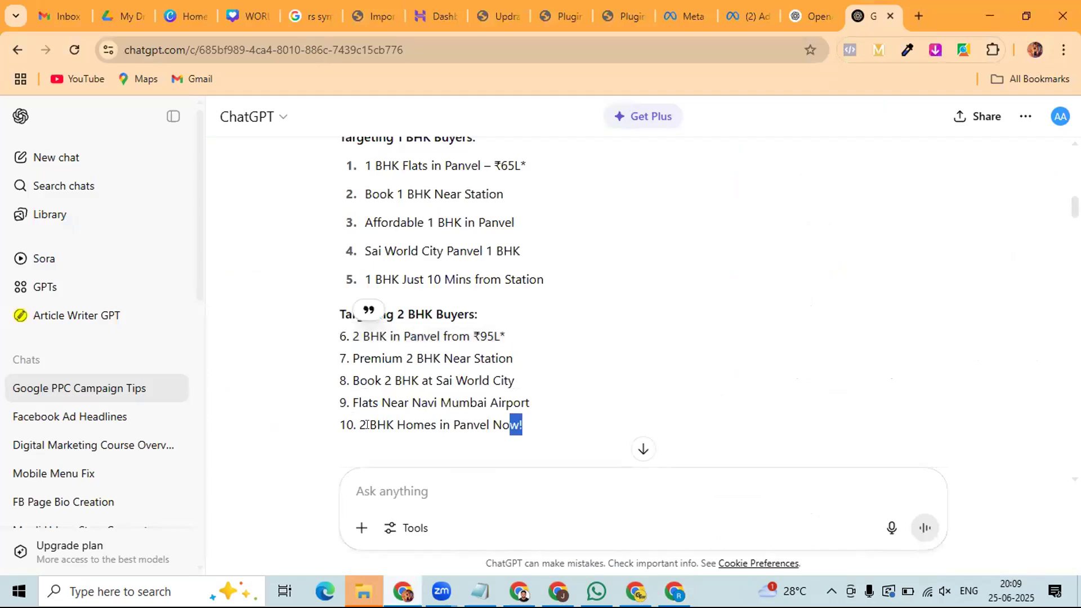
{"action": "left_click_drag", "start_coordinate": [354, 426], "coordinate": [359, 426]}
{"action": "right_click", "coordinate": [360, 428]}
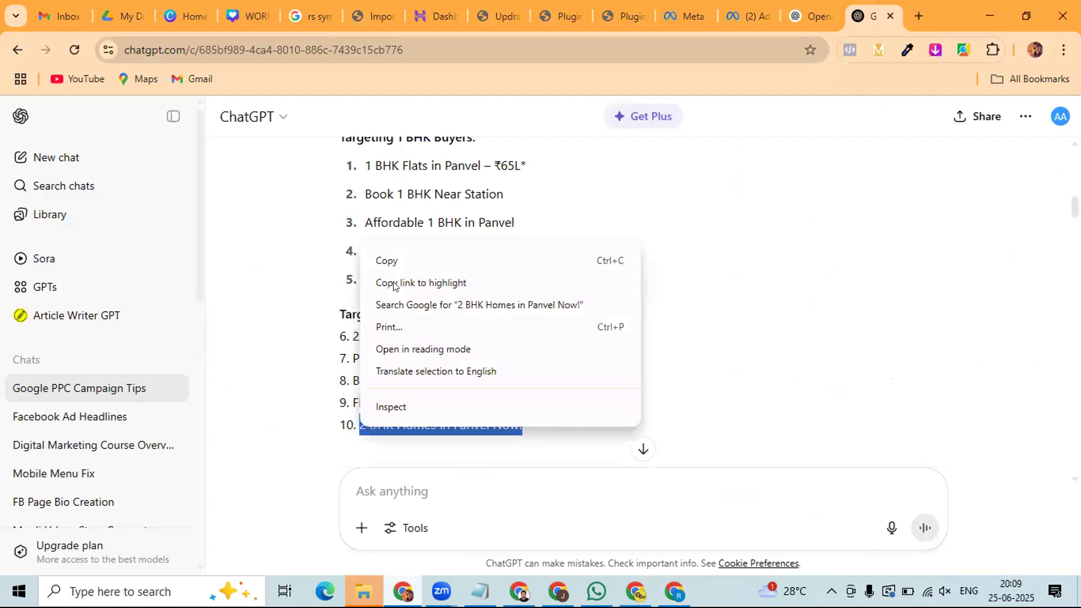
{"action": "left_click", "coordinate": [388, 261]}
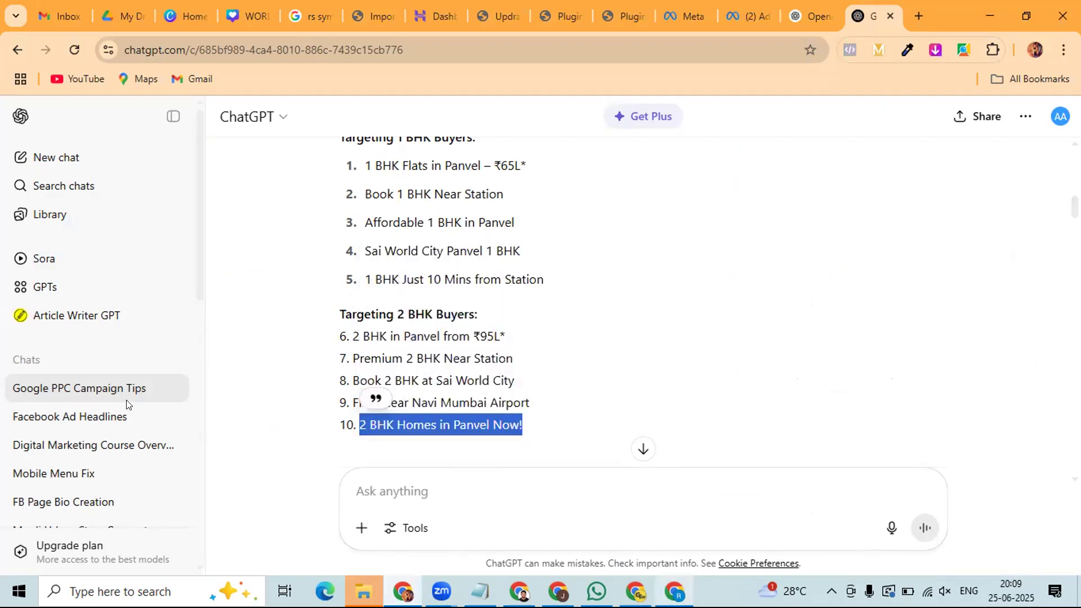
{"action": "key", "text": "alt+Tab"}
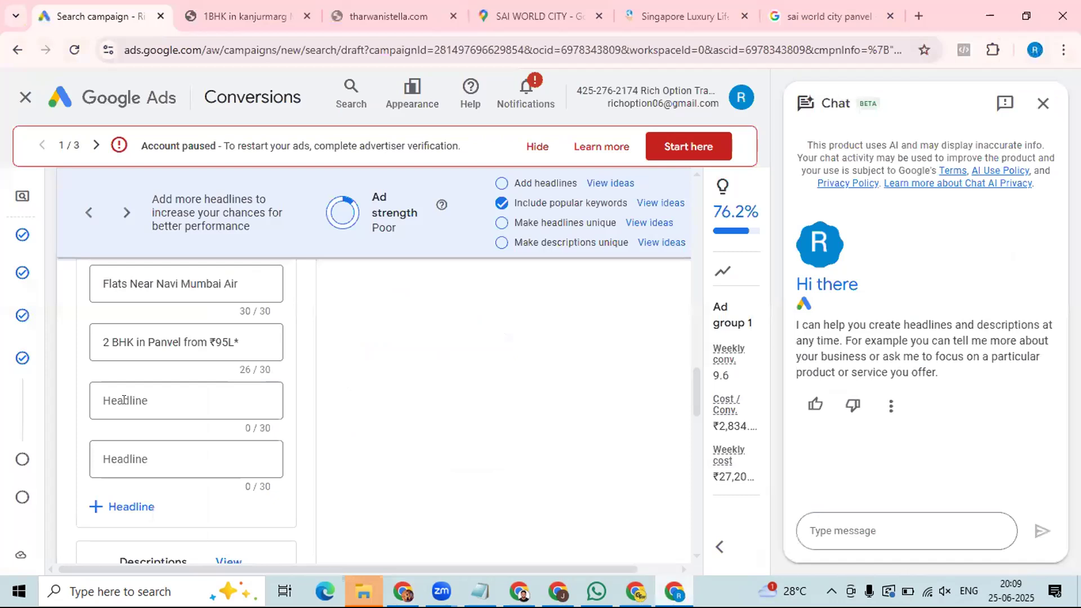
{"action": "left_click", "coordinate": [124, 400]}
{"action": "key", "text": "ctrl+v"}
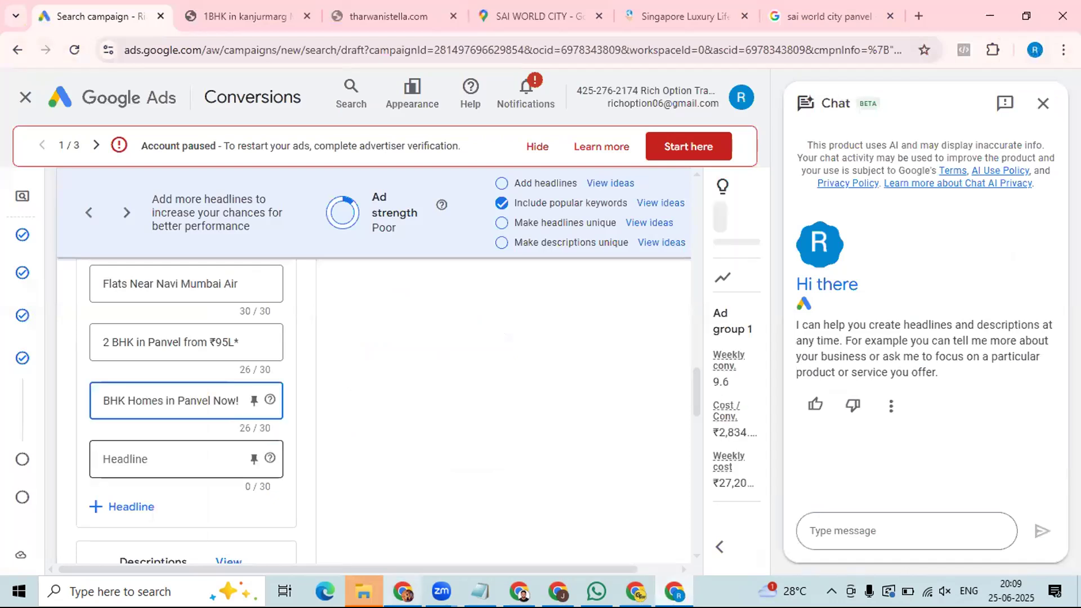
Step: Copy "Affordable 1 BHK in Panvel" from ChatGPT's 1 BHK headline list into the ad's seventh headline in Google Ads
{"action": "key", "text": "alt+Tab"}
{"action": "scroll", "coordinate": [543, 380], "scroll_direction": "up", "scroll_amount": 2}
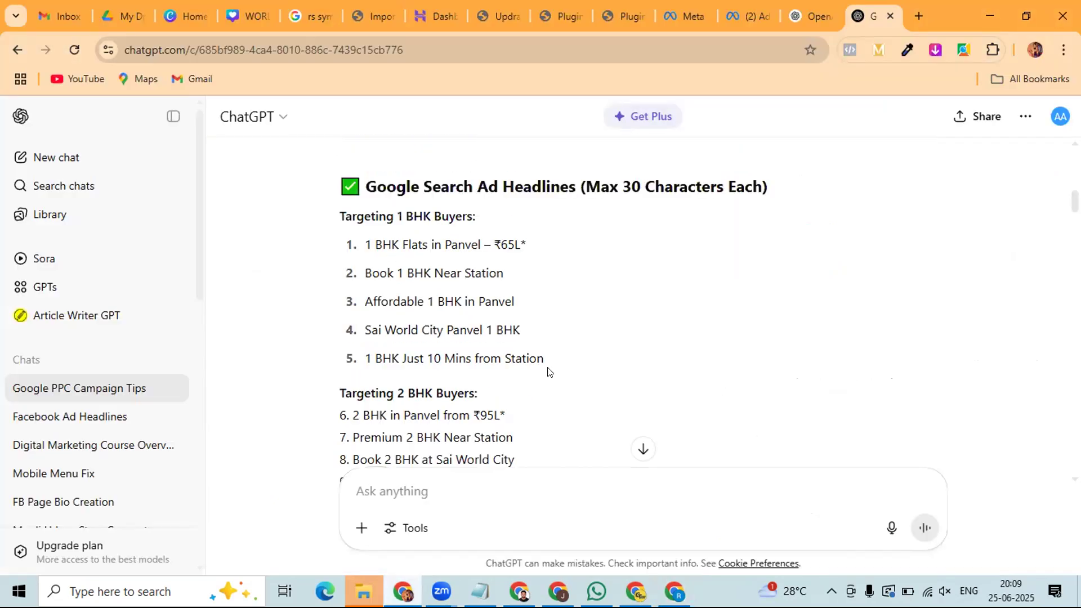
{"action": "left_click_drag", "start_coordinate": [544, 360], "coordinate": [531, 329]}
{"action": "left_click", "coordinate": [532, 310]}
{"action": "left_click_drag", "start_coordinate": [405, 301], "coordinate": [515, 302]}
{"action": "left_click", "coordinate": [376, 300]}
{"action": "left_click_drag", "start_coordinate": [364, 301], "coordinate": [383, 301]}
{"action": "triple_click", "coordinate": [444, 301]}
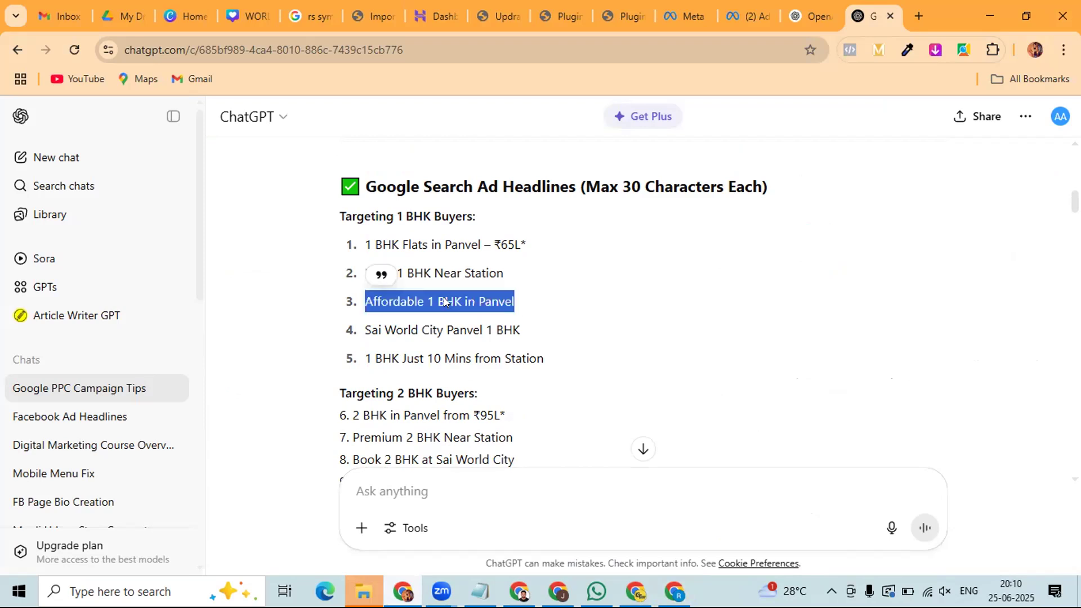
{"action": "right_click", "coordinate": [446, 311]}
{"action": "left_click", "coordinate": [472, 322]}
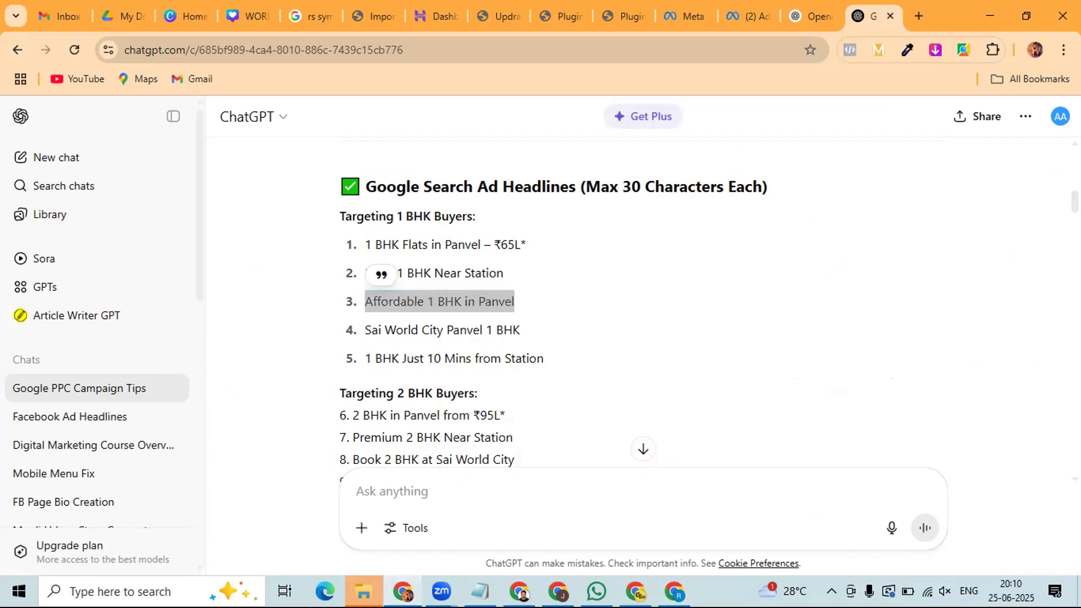
{"action": "key", "text": "alt+Tab"}
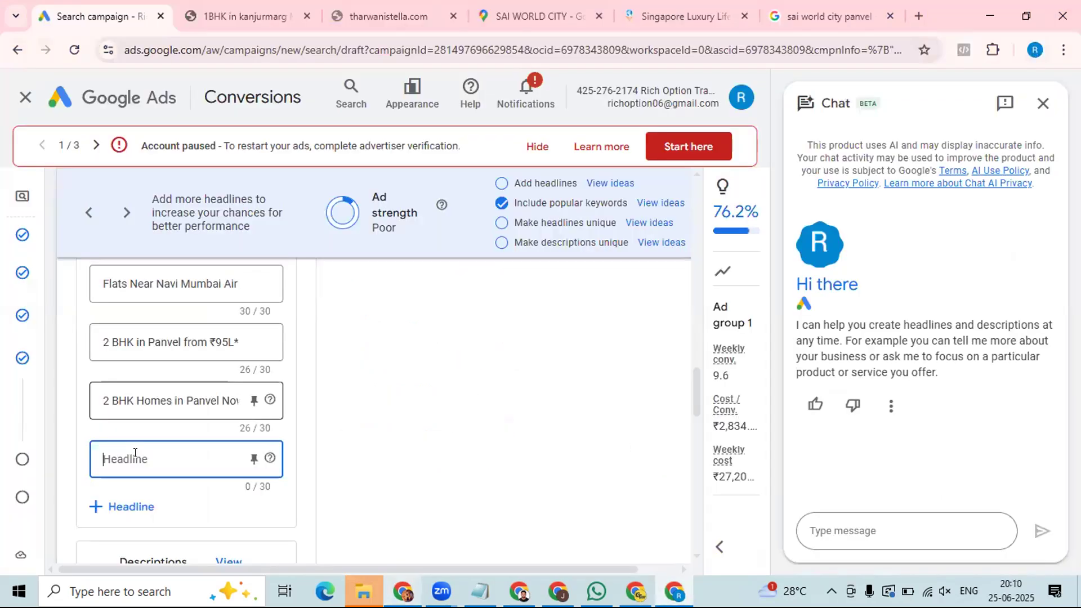
{"action": "key", "text": "ctrl+v"}
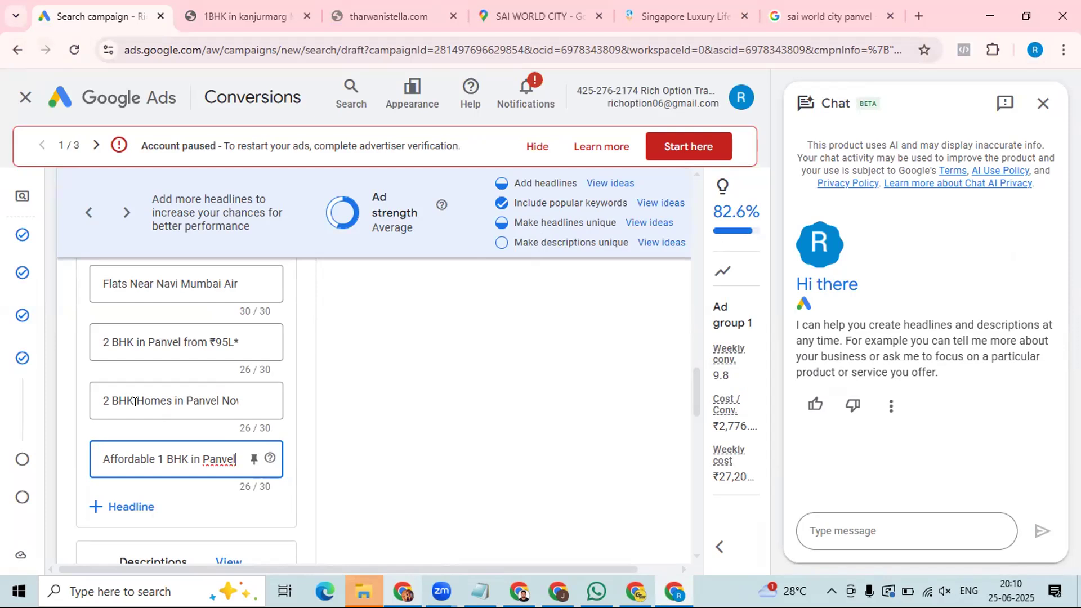
Step: Add three more empty headline fields below the ad's seventh headline
{"action": "scroll", "coordinate": [119, 430], "scroll_direction": "down", "scroll_amount": 1}
{"action": "left_click", "coordinate": [123, 430]}
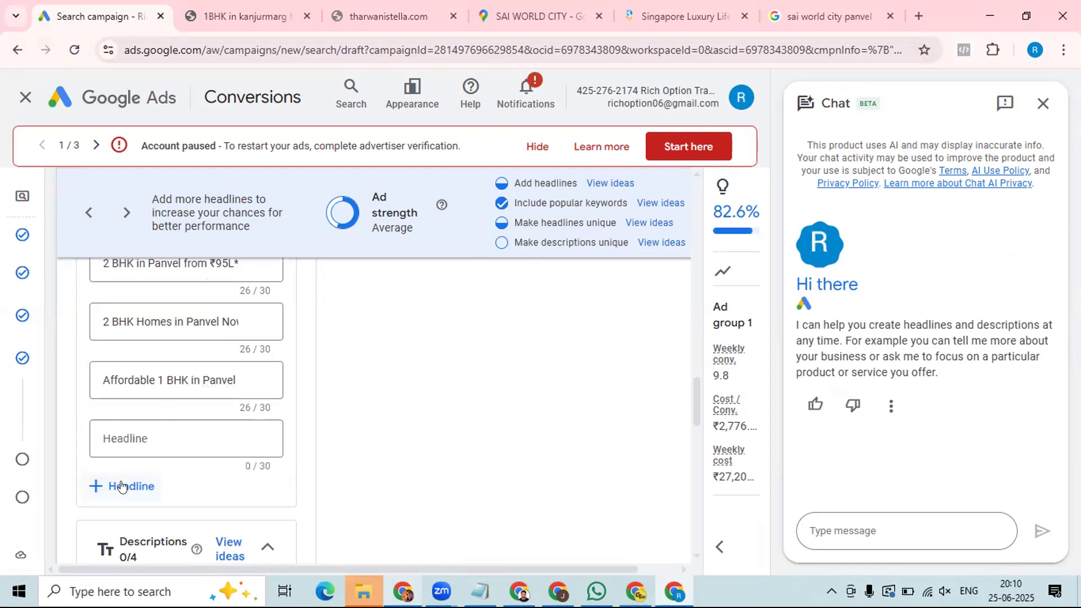
{"action": "left_click", "coordinate": [122, 486]}
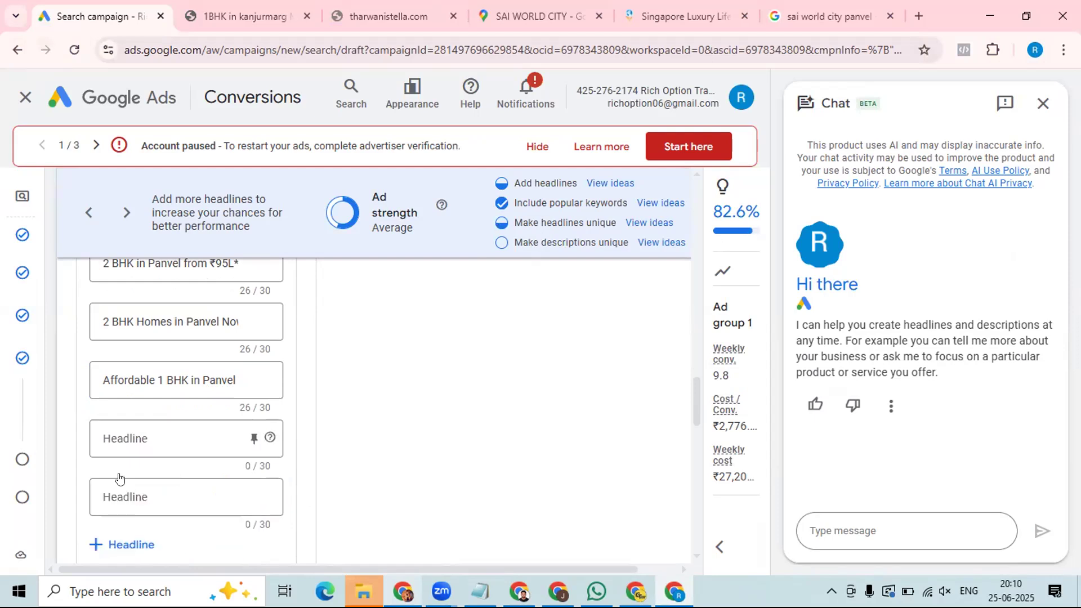
{"action": "scroll", "coordinate": [124, 462], "scroll_direction": "down", "scroll_amount": 1}
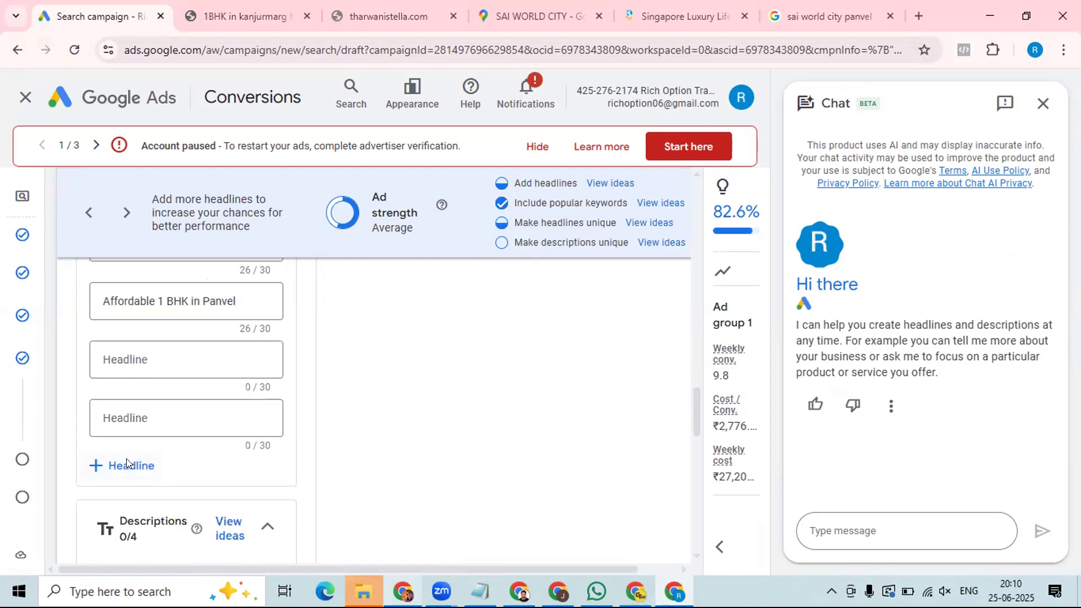
{"action": "left_click", "coordinate": [126, 463]}
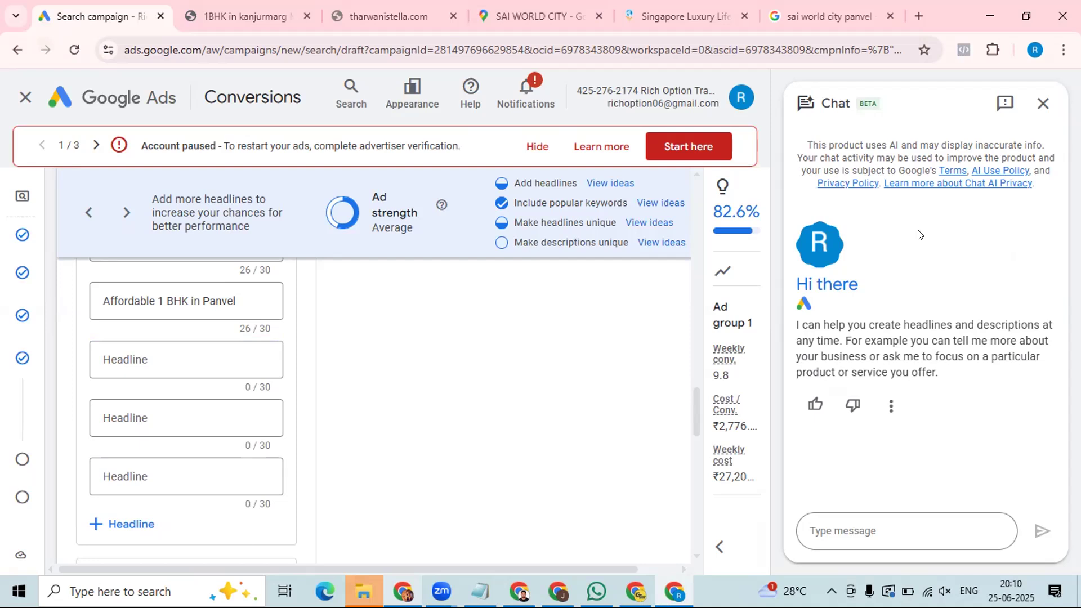
Step: Examine the headlines and descriptions of the sponsored results in the open Google search for "sai world city panvel"
{"action": "left_click", "coordinate": [769, 23]}
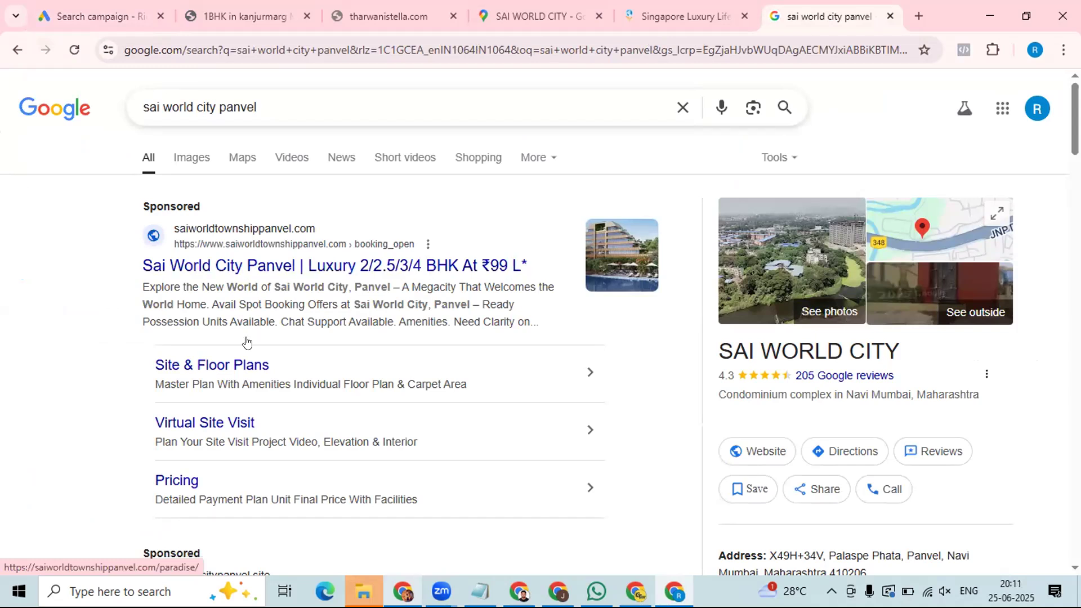
{"action": "scroll", "coordinate": [178, 328], "scroll_direction": "down", "scroll_amount": 5}
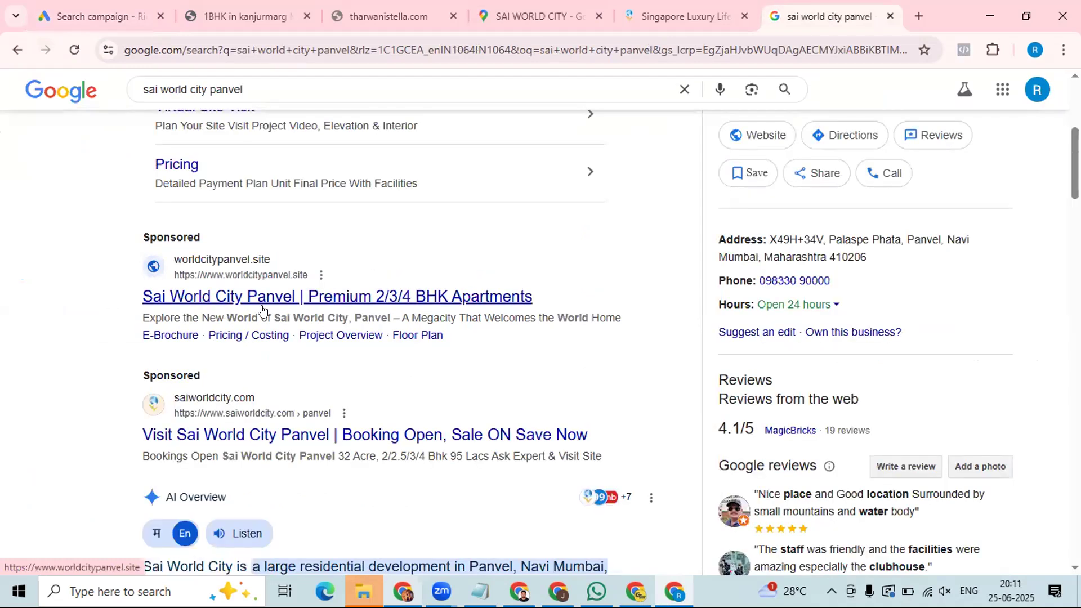
{"action": "scroll", "coordinate": [261, 309], "scroll_direction": "down", "scroll_amount": 1}
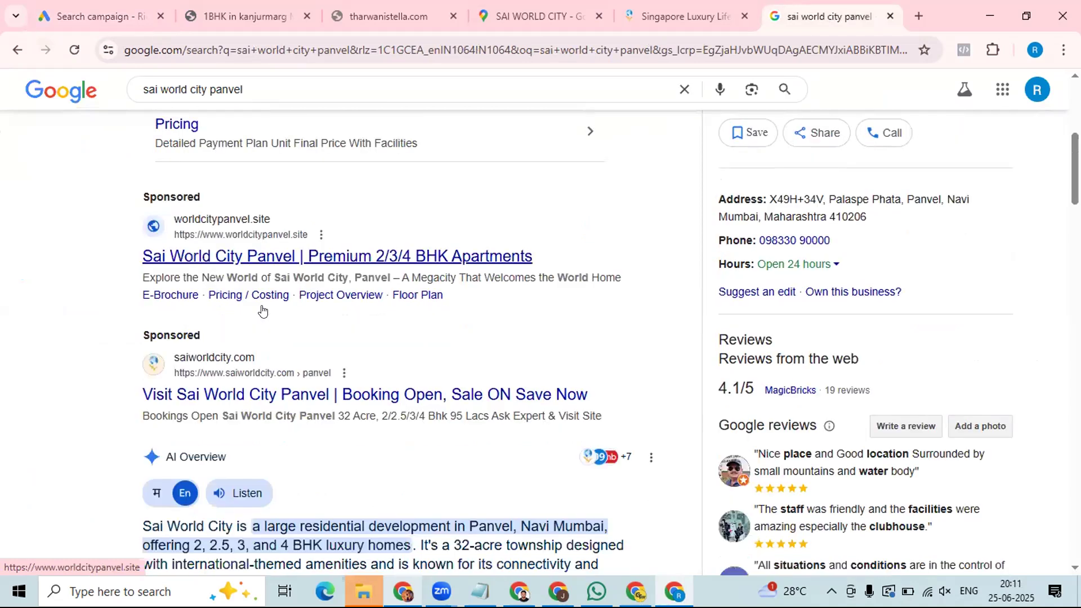
{"action": "scroll", "coordinate": [181, 287], "scroll_direction": "down", "scroll_amount": 2}
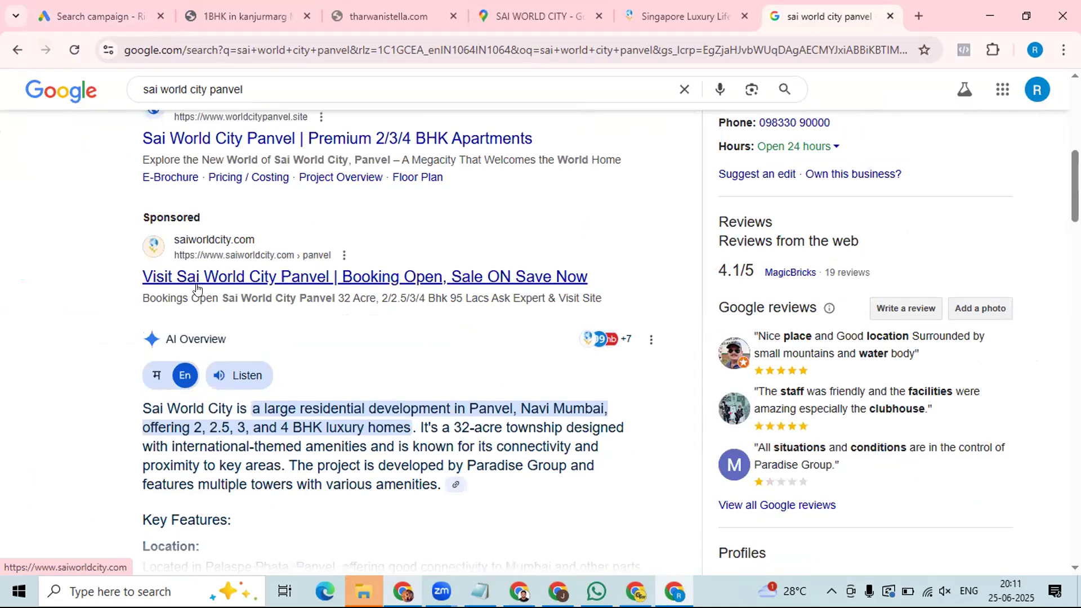
{"action": "scroll", "coordinate": [336, 233], "scroll_direction": "up", "scroll_amount": 1}
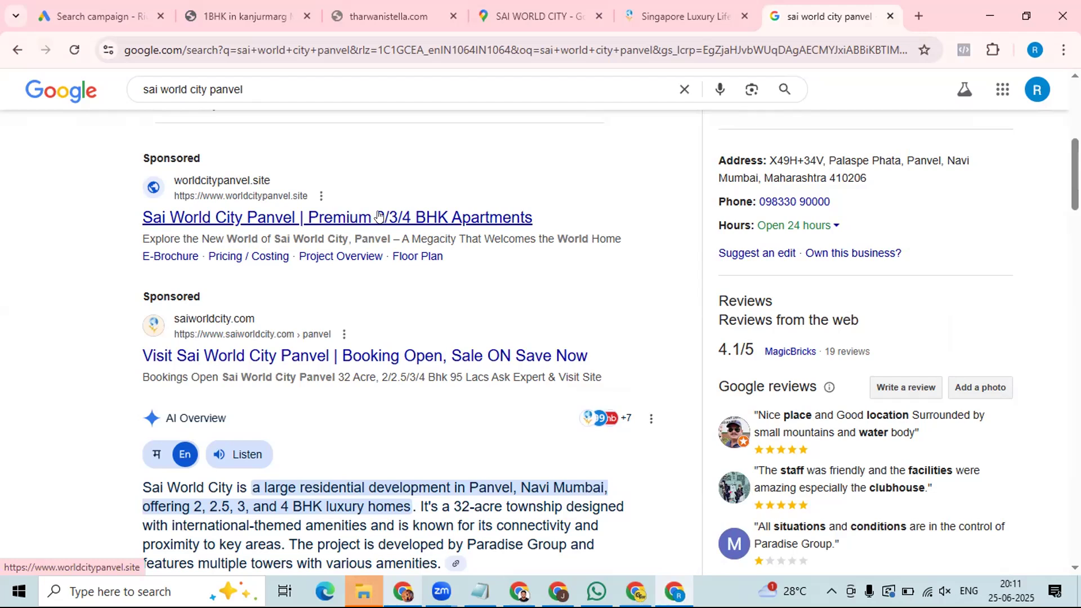
{"action": "scroll", "coordinate": [378, 216], "scroll_direction": "up", "scroll_amount": 7}
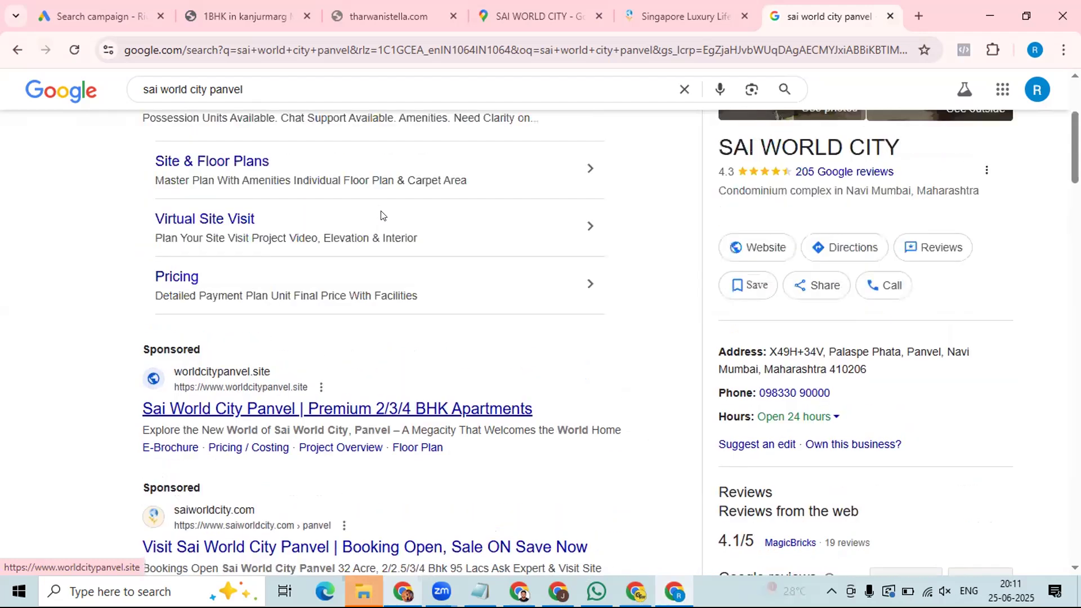
Step: Return to the ChatGPT answer and look for its additional sample headlines focused on 1 BHK flats
{"action": "left_click", "coordinate": [68, 8]}
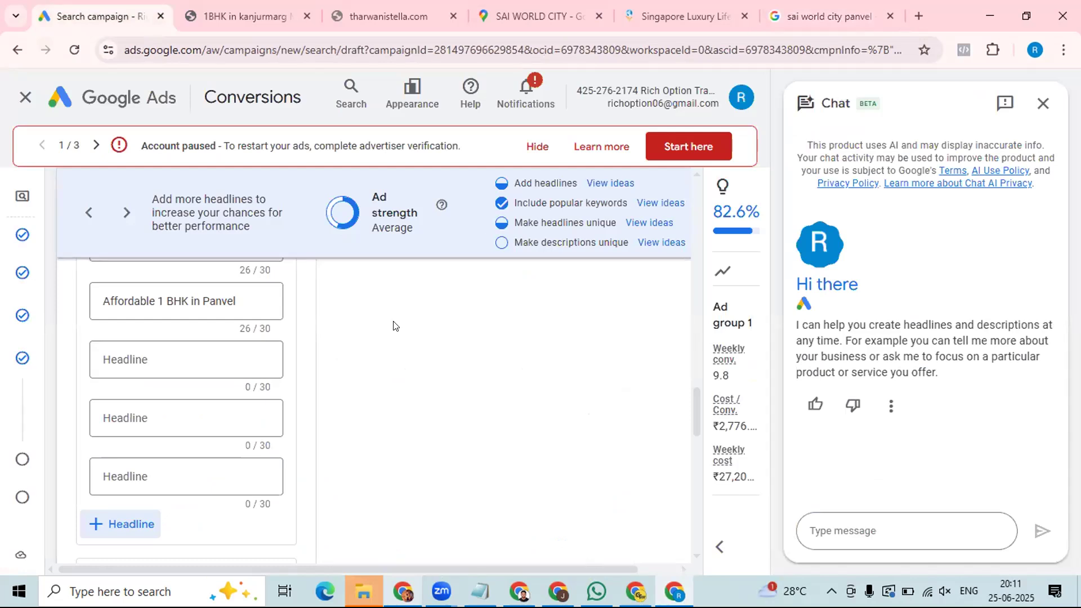
{"action": "key", "text": "alt+Tab"}
{"action": "left_click", "coordinate": [524, 329]}
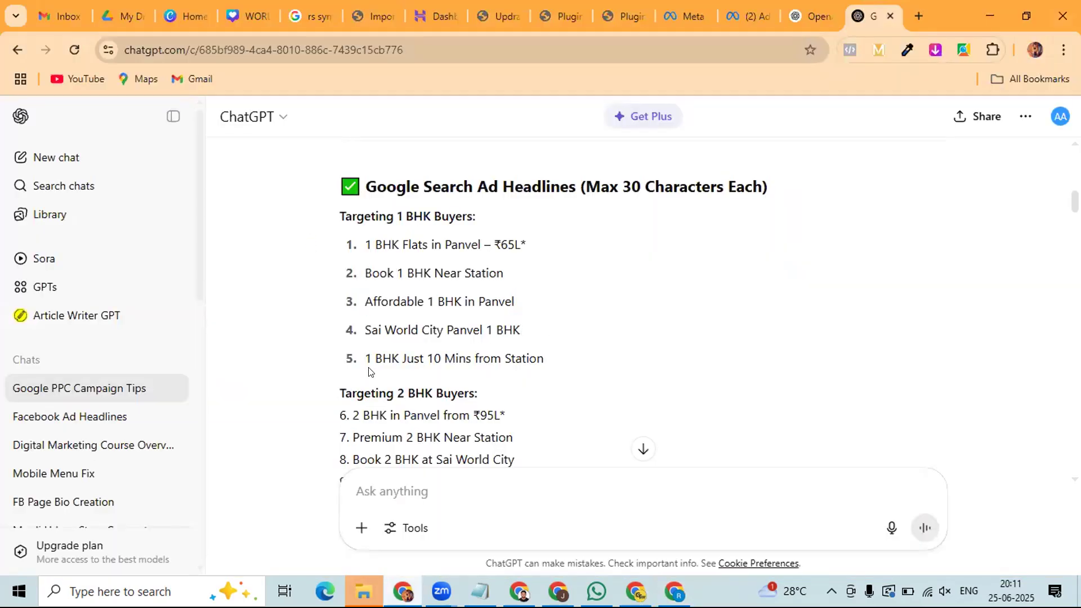
{"action": "triple_click", "coordinate": [323, 367]}
{"action": "left_click", "coordinate": [317, 364]}
{"action": "scroll", "coordinate": [317, 364], "scroll_direction": "down", "scroll_amount": 3}
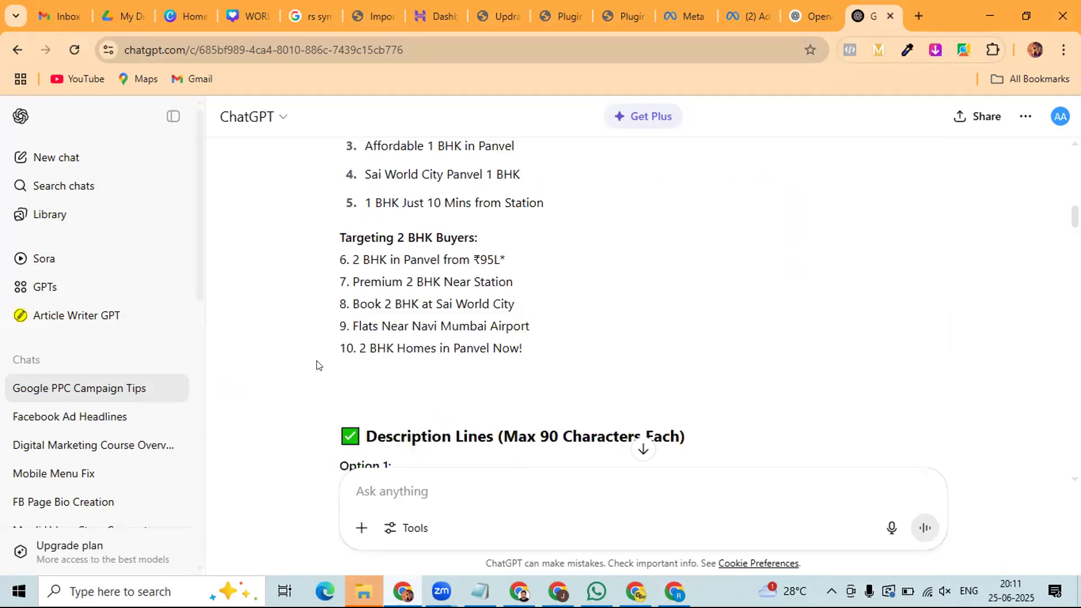
{"action": "scroll", "coordinate": [317, 365], "scroll_direction": "down", "scroll_amount": 10}
{"action": "scroll", "coordinate": [317, 365], "scroll_direction": "down", "scroll_amount": 8}
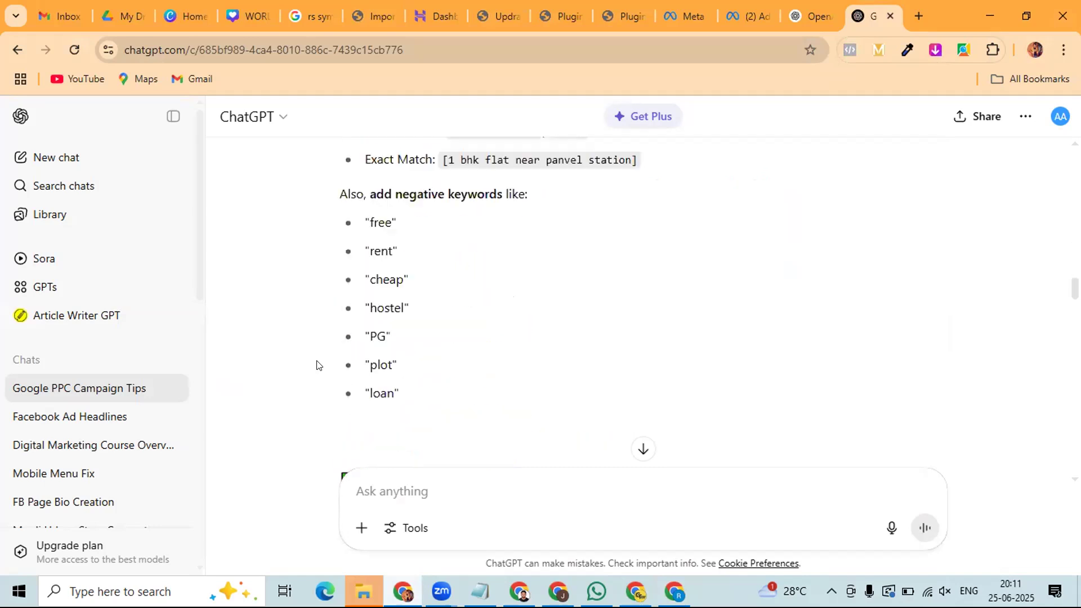
{"action": "scroll", "coordinate": [317, 365], "scroll_direction": "down", "scroll_amount": 5}
{"action": "scroll", "coordinate": [410, 298], "scroll_direction": "down", "scroll_amount": 5}
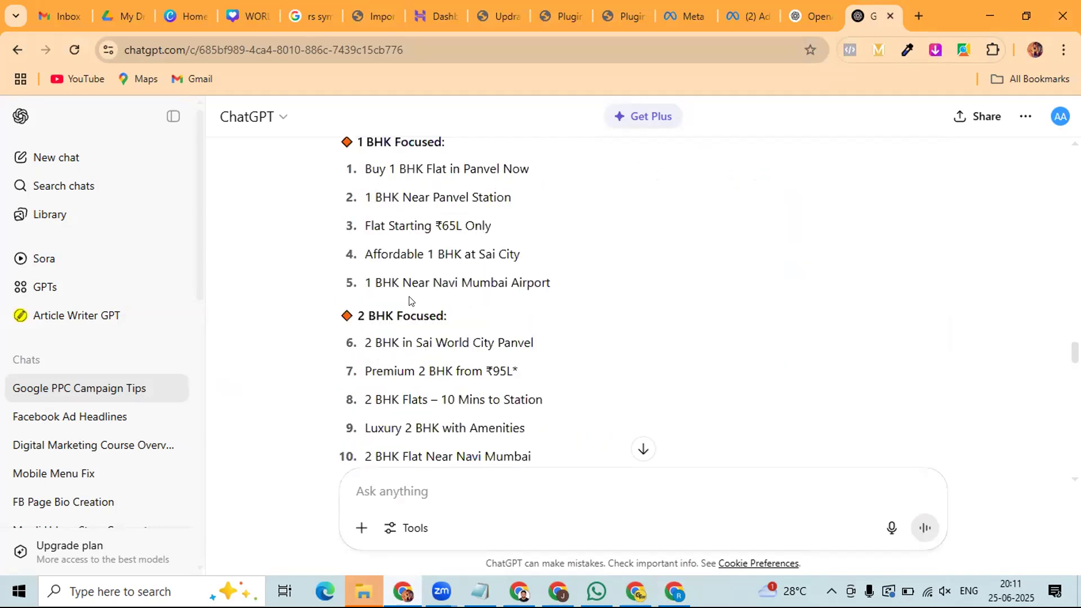
{"action": "scroll", "coordinate": [530, 240], "scroll_direction": "up", "scroll_amount": 1}
Step: Copy "1 BHK Near Panvel Station" from ChatGPT's additional 1 BHK headlines into the ad's eighth headline in Google Ads
{"action": "left_click_drag", "start_coordinate": [530, 249], "coordinate": [365, 252]}
{"action": "left_click", "coordinate": [531, 285]}
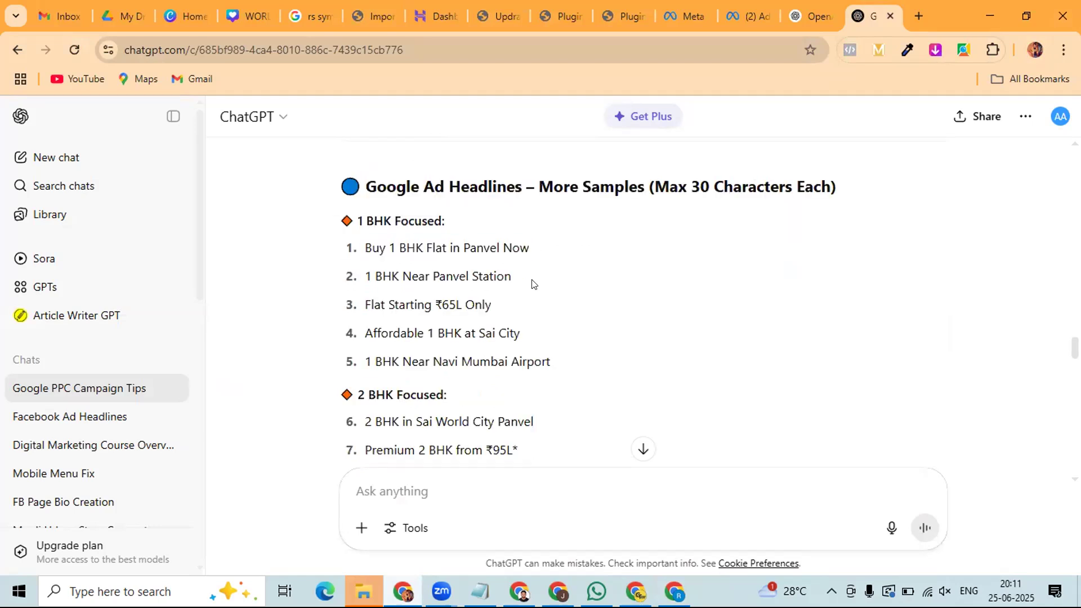
{"action": "triple_click", "coordinate": [443, 276]}
{"action": "right_click", "coordinate": [427, 276]}
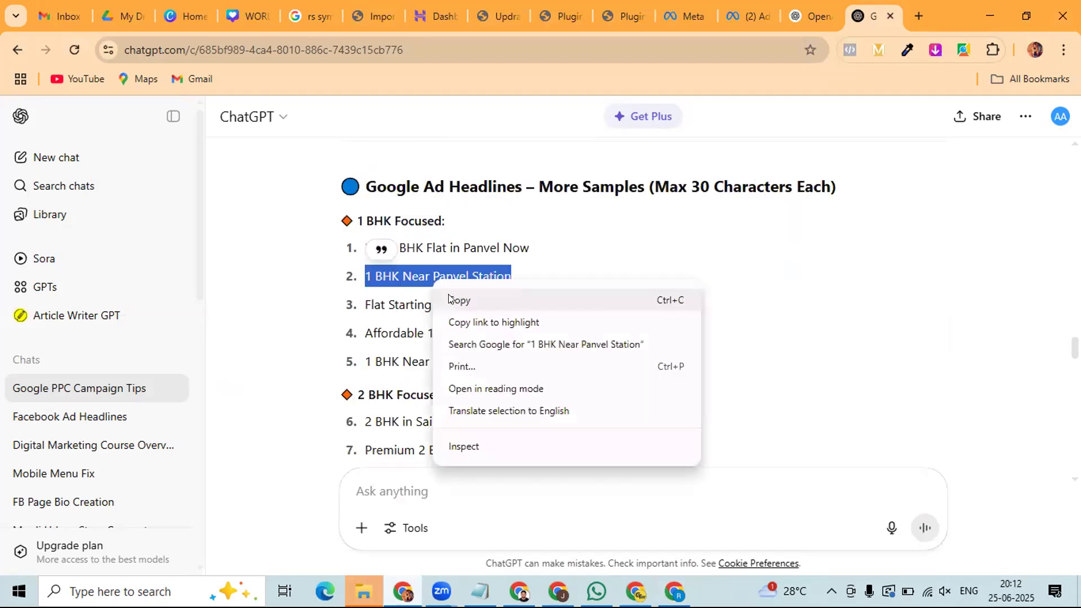
{"action": "left_click", "coordinate": [459, 299]}
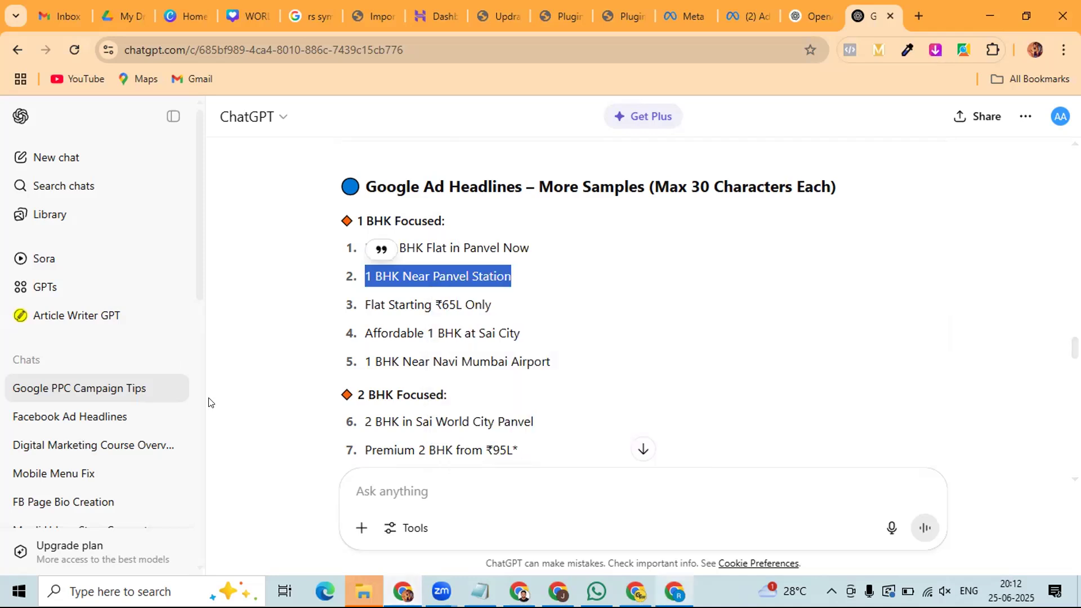
{"action": "key", "text": "alt+Tab"}
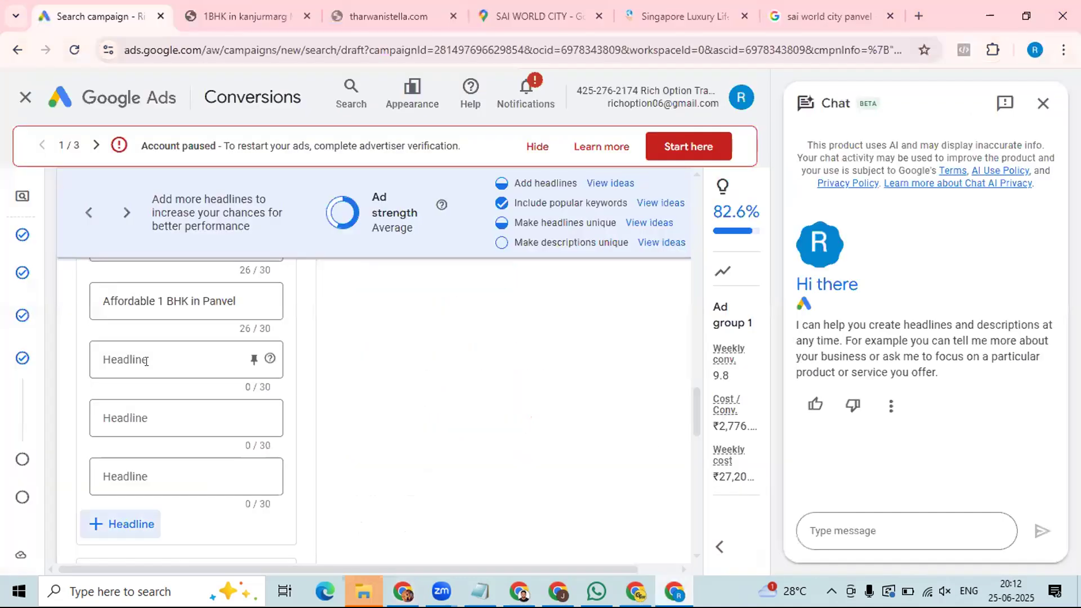
{"action": "left_click", "coordinate": [190, 369]}
{"action": "key", "text": "ctrl+v"}
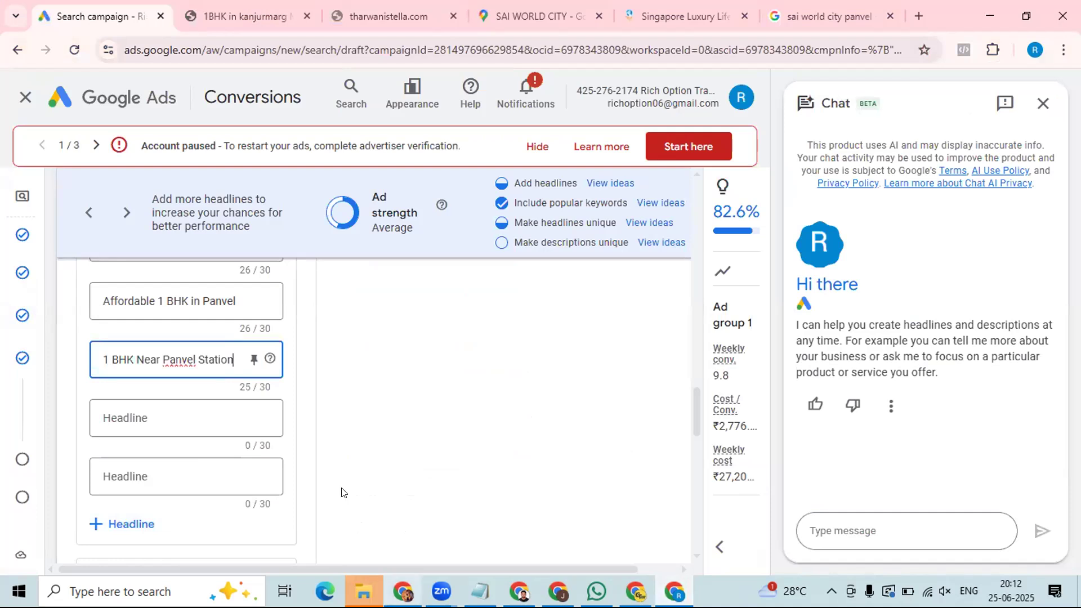
Step: Copy "Affordable 1 BHK at Sai City" from ChatGPT's additional 1 BHK headlines into the ad's ninth headline in Google Ads
{"action": "key", "text": "alt+Tab"}
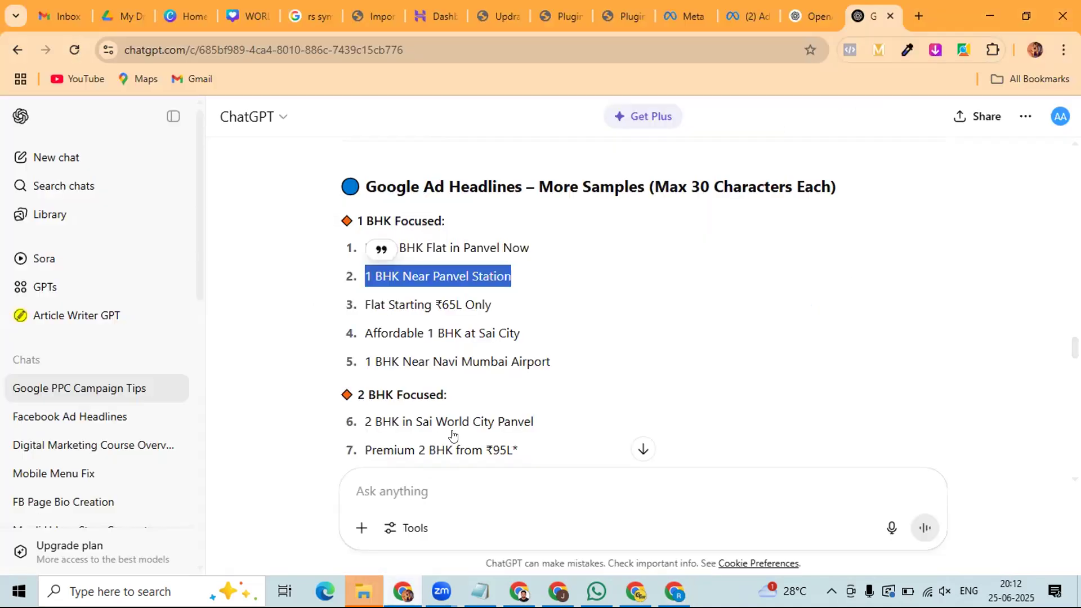
{"action": "left_click_drag", "start_coordinate": [492, 306], "coordinate": [372, 300]}
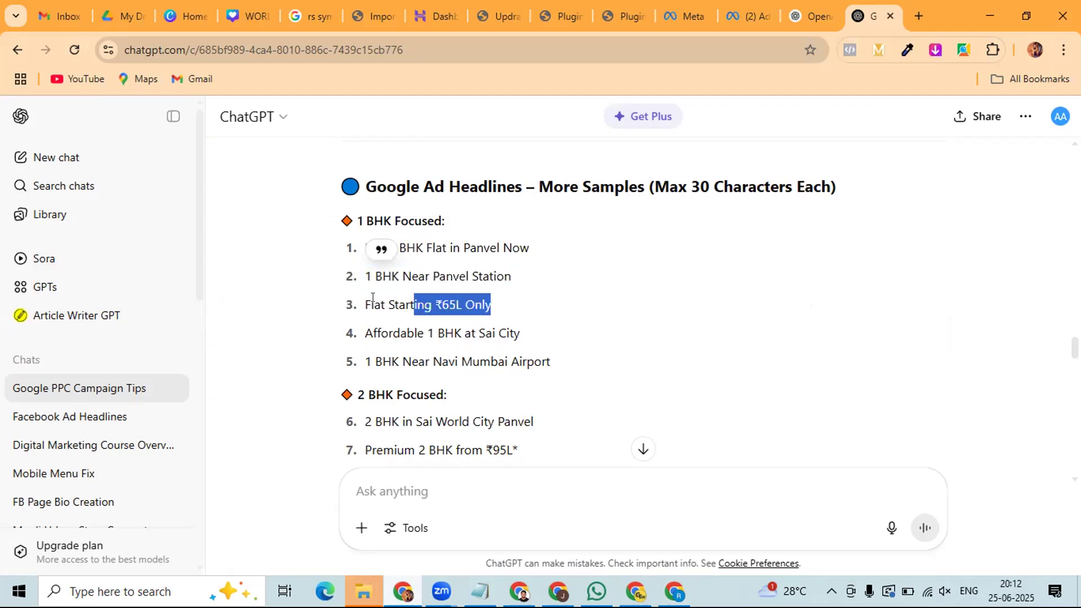
{"action": "left_click_drag", "start_coordinate": [520, 335], "coordinate": [373, 329]}
{"action": "right_click", "coordinate": [375, 341]}
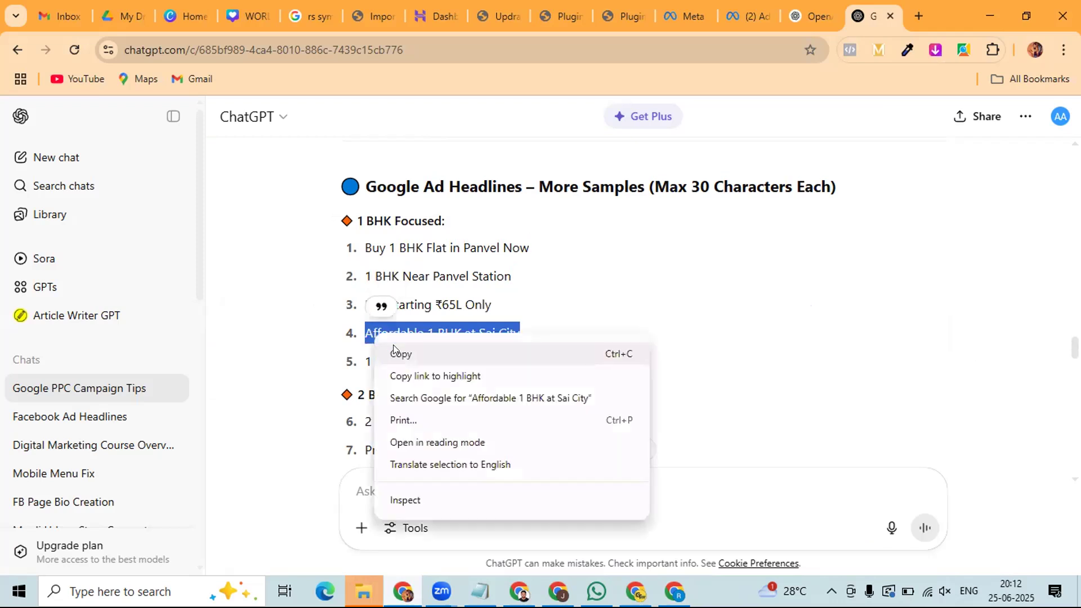
{"action": "left_click", "coordinate": [401, 353]}
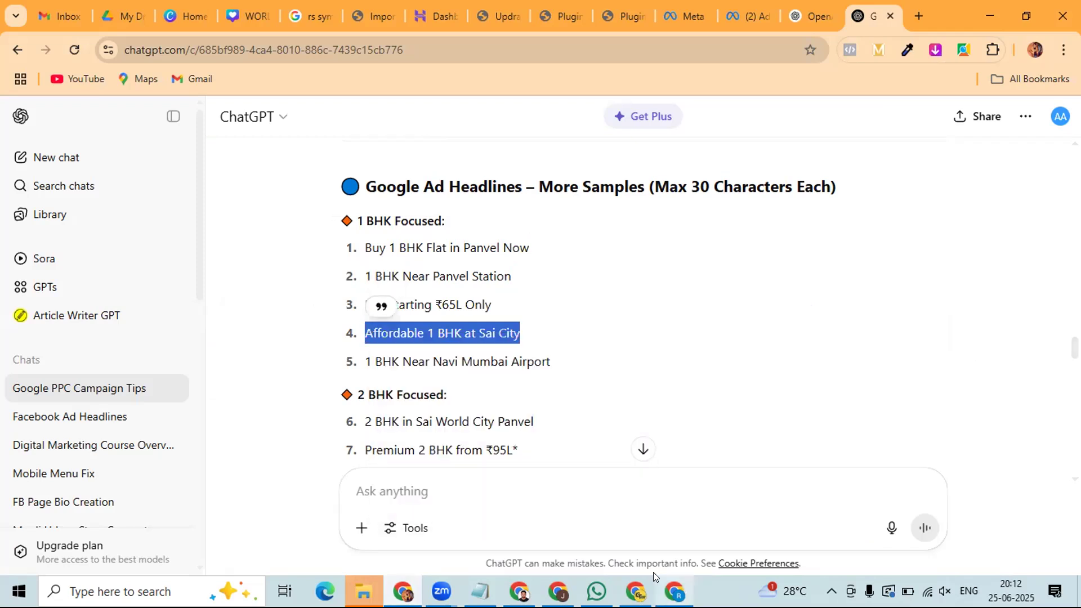
{"action": "key", "text": "alt+Tab"}
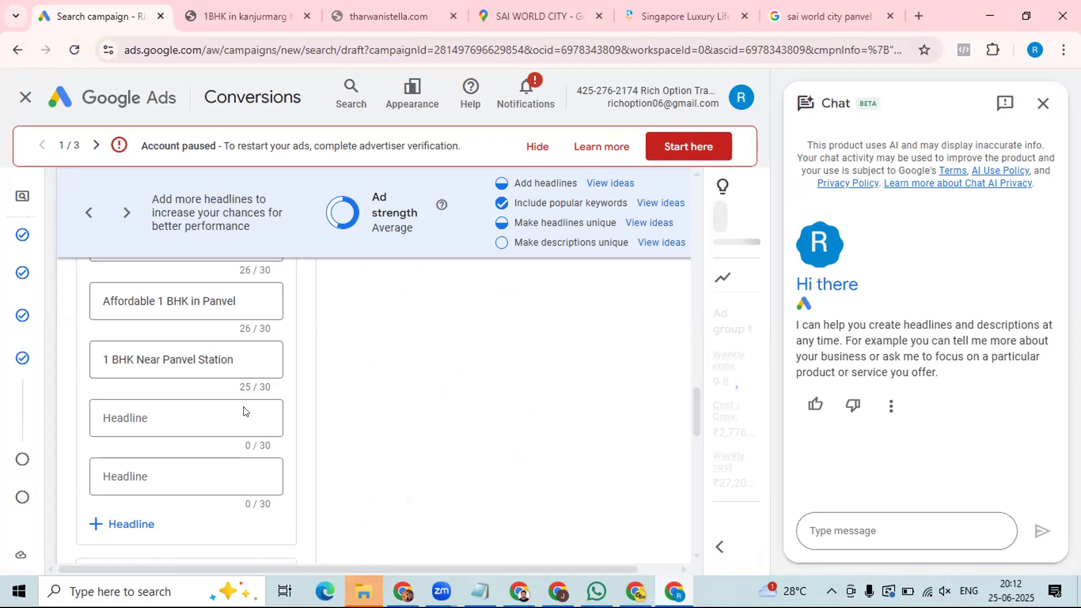
{"action": "left_click", "coordinate": [196, 419]}
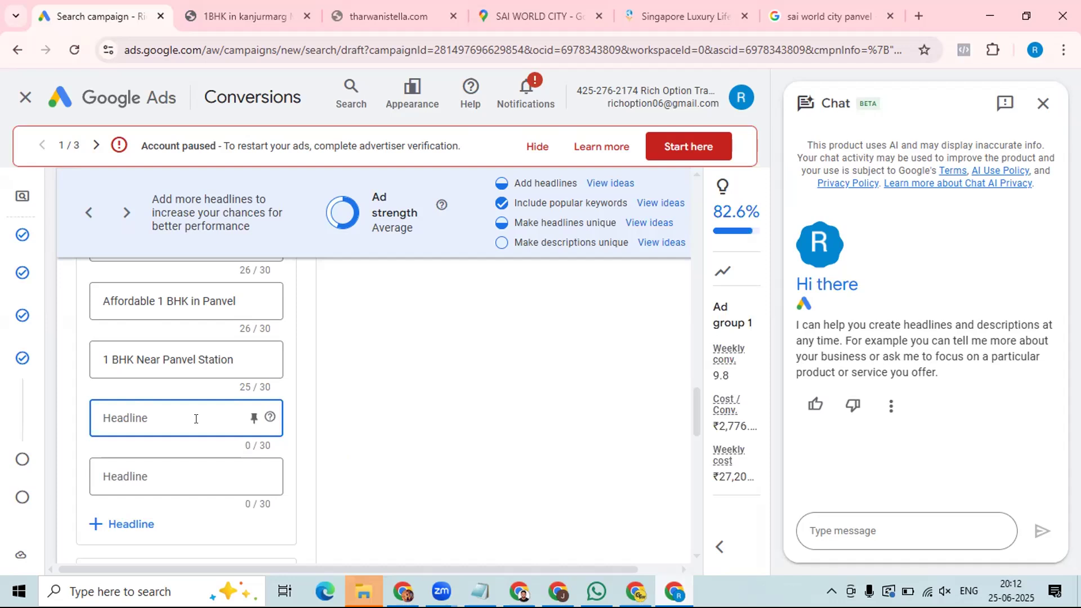
{"action": "key", "text": "ctrl+v"}
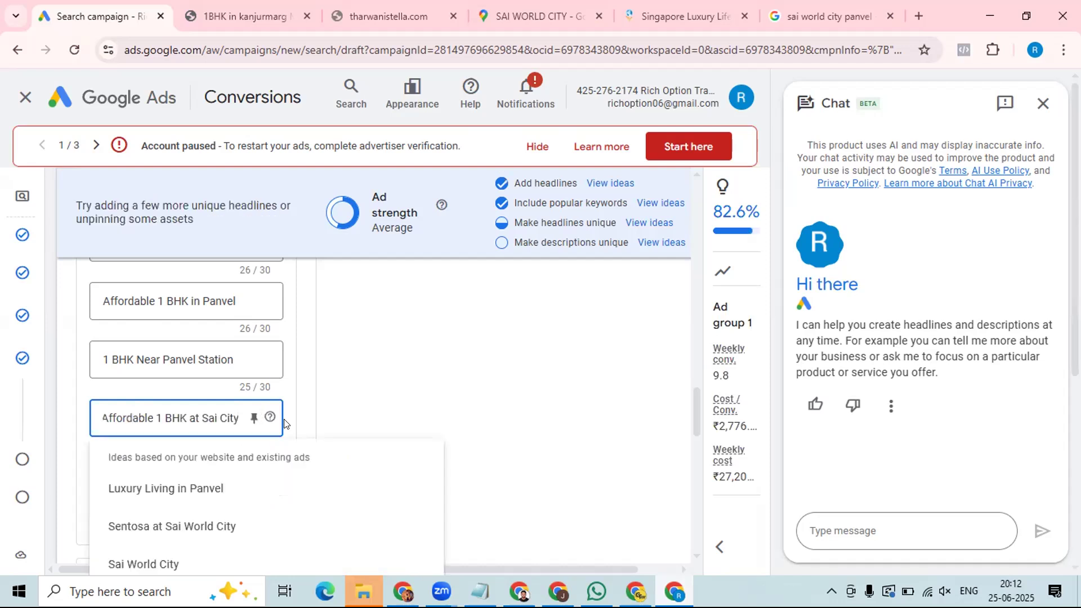
{"action": "left_click", "coordinate": [284, 424]}
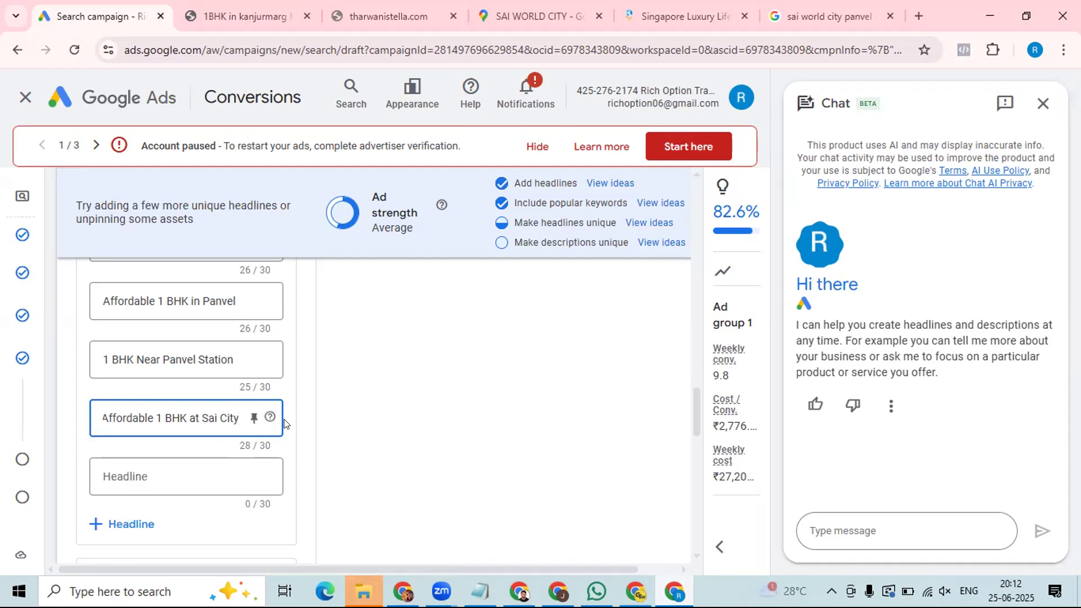
Step: Replace "Sai City" at the end of the ninth headline with "Panvel"
{"action": "key", "text": "BackSpace"}
{"action": "key", "text": "BackSpace"}
{"action": "key", "text": "BackSpace"}
{"action": "key", "text": "BackSpace"}
{"action": "key", "text": "BackSpace"}
{"action": "key", "text": "BackSpace"}
{"action": "key", "text": "BackSpace"}
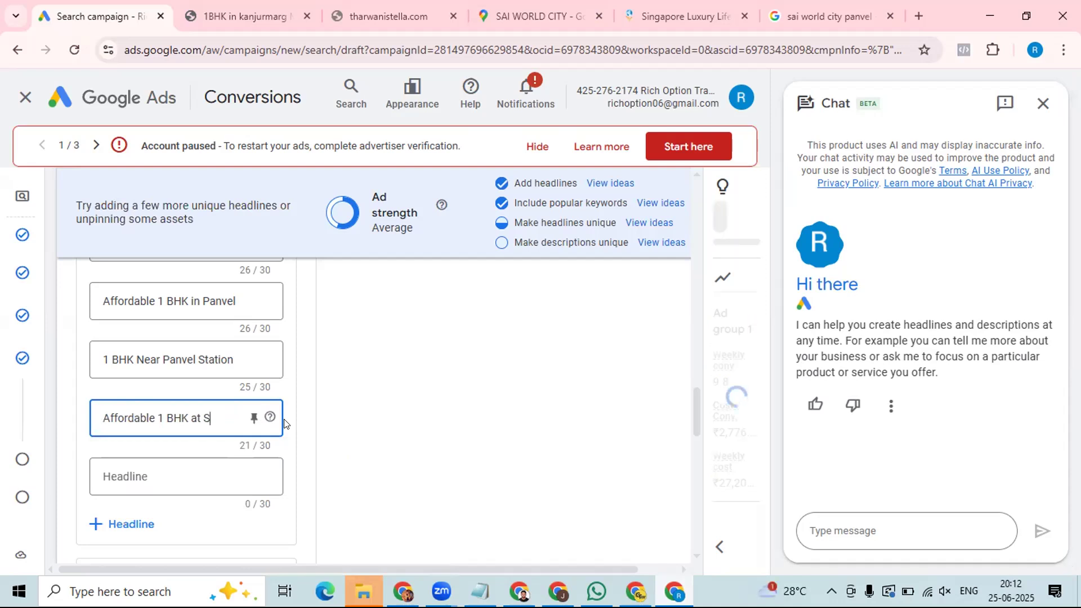
{"action": "key", "text": "BackSpace"}
{"action": "key", "text": "BackSpace"}
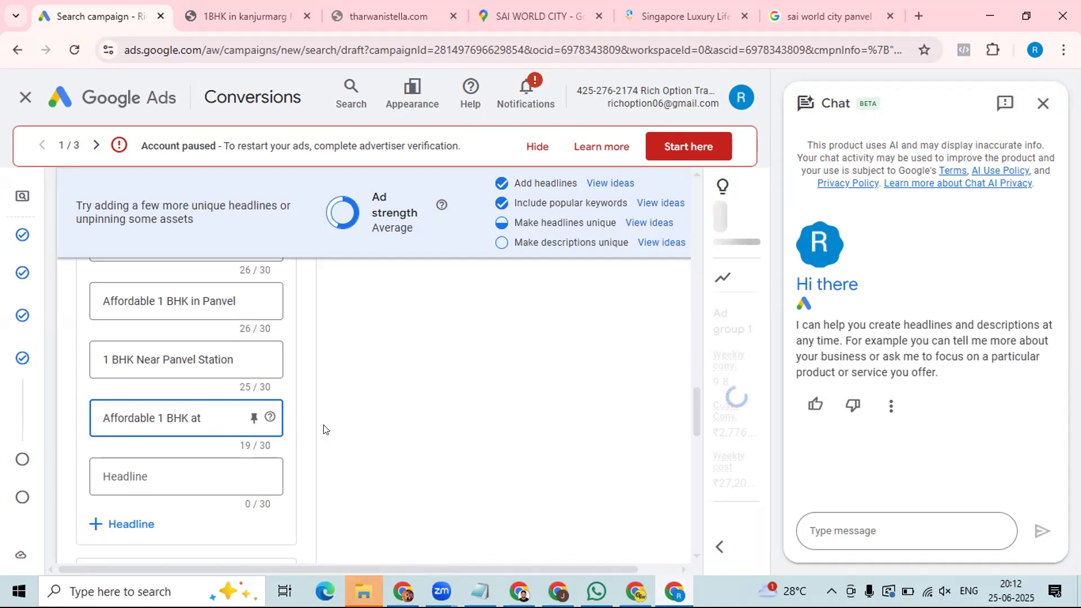
{"action": "type", "text": "Panvel"}
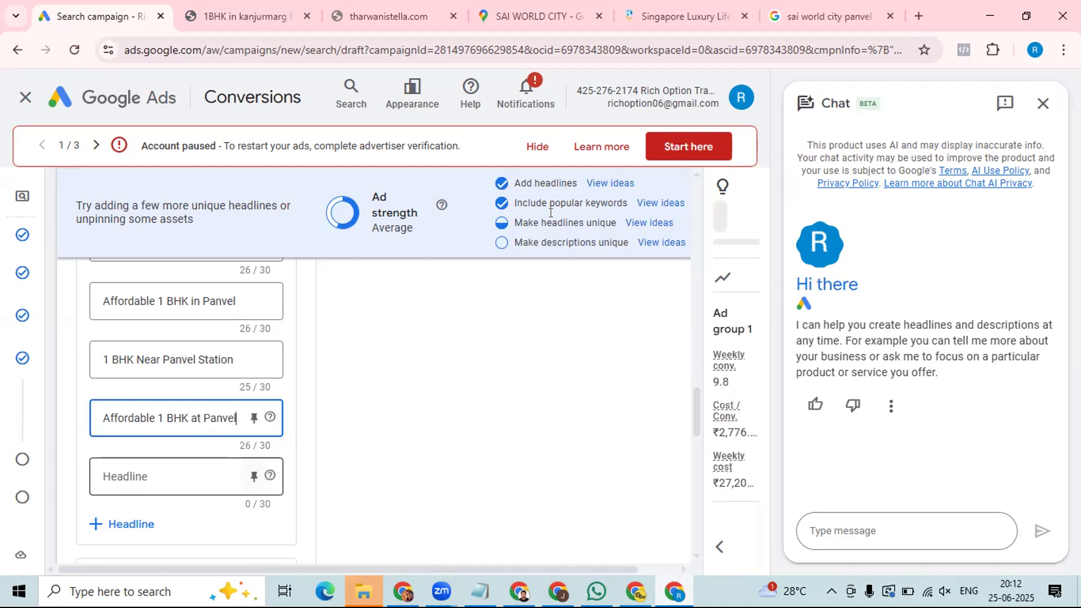
{"action": "key", "text": "Tab"}
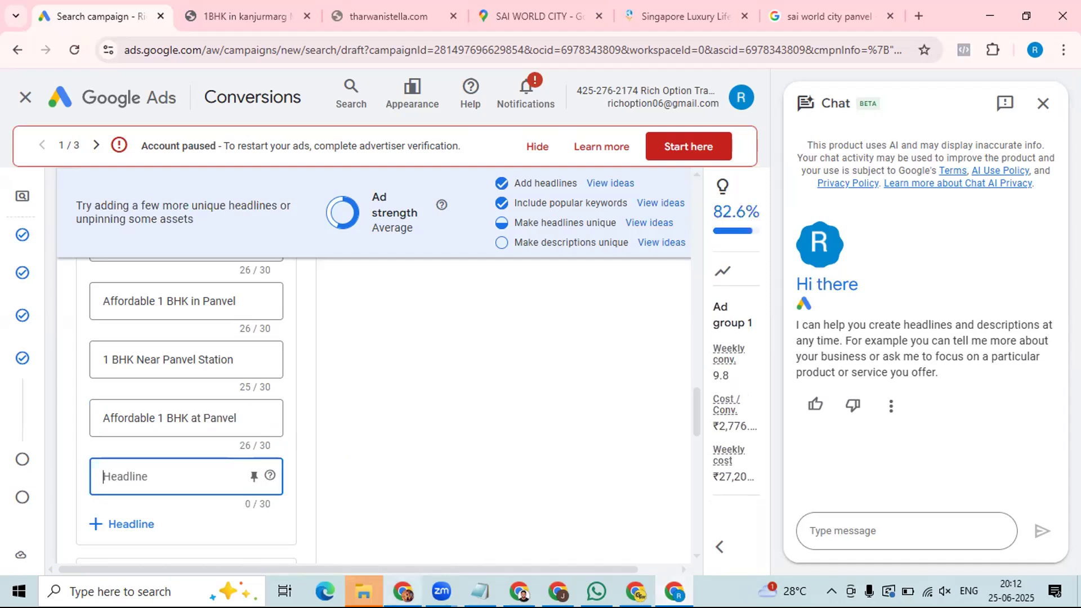
Step: Copy "2 BHK in Sai World City Panvel" from ChatGPT's additional 2 BHK headlines into the ad's tenth headline in Google Ads
{"action": "key", "text": "alt+Tab"}
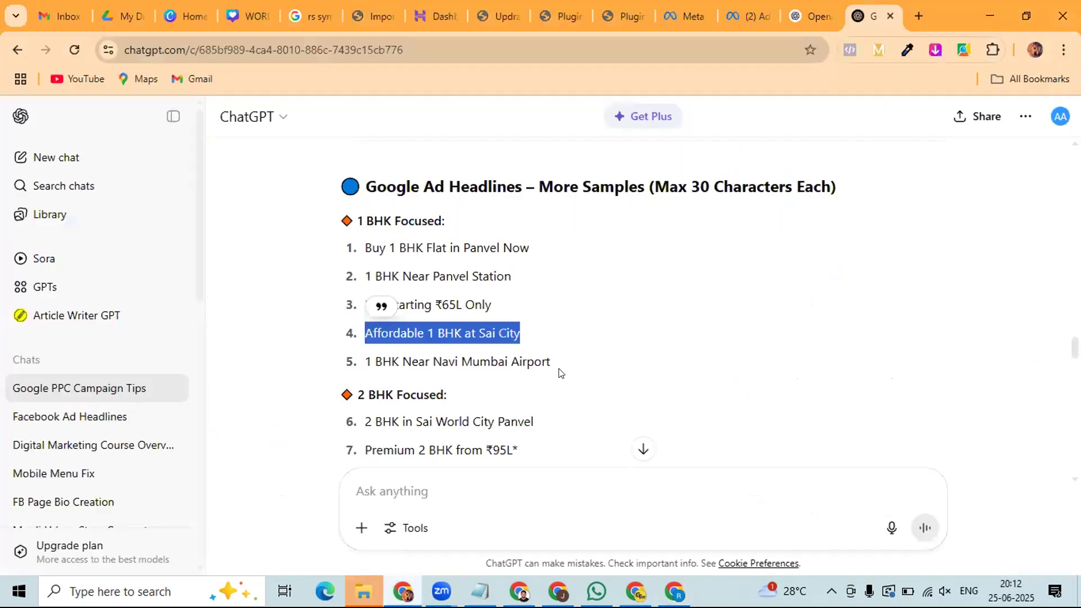
{"action": "scroll", "coordinate": [546, 376], "scroll_direction": "down", "scroll_amount": 1}
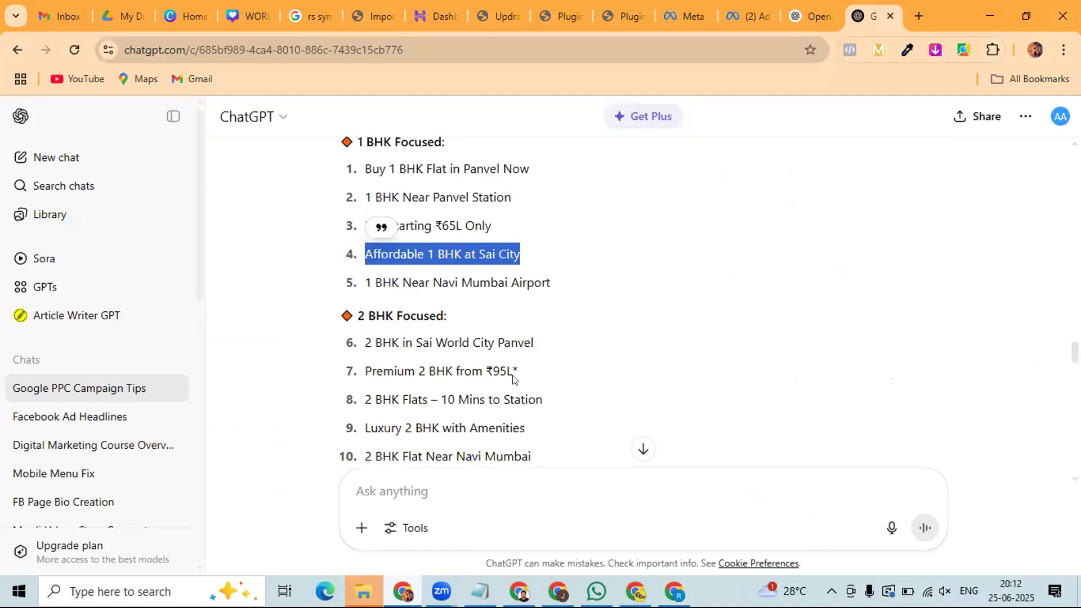
{"action": "scroll", "coordinate": [536, 361], "scroll_direction": "down", "scroll_amount": 1}
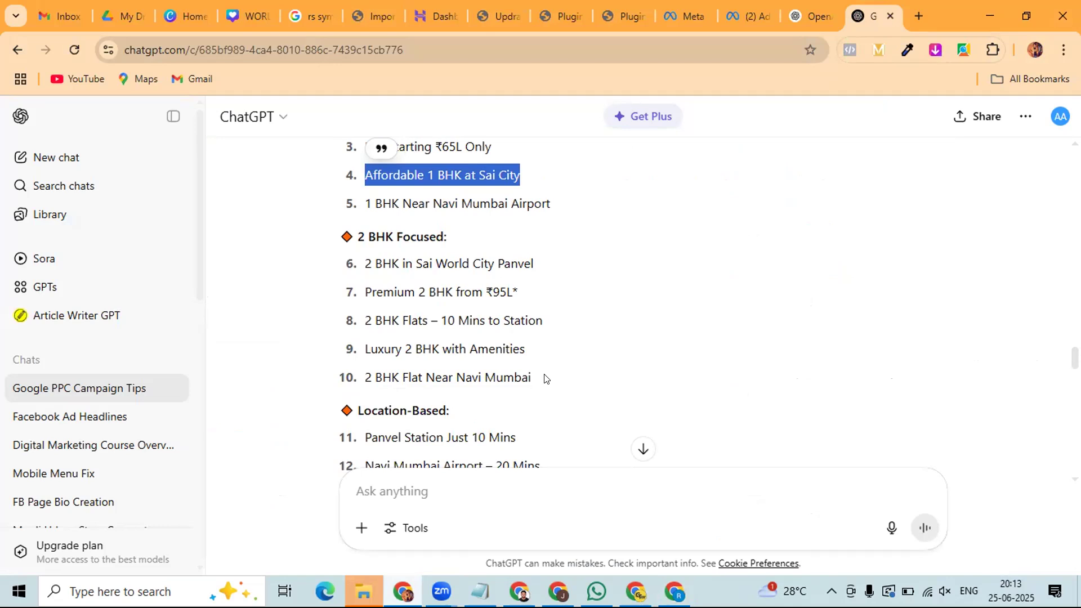
{"action": "scroll", "coordinate": [518, 368], "scroll_direction": "down", "scroll_amount": 2}
{"action": "scroll", "coordinate": [451, 332], "scroll_direction": "down", "scroll_amount": 1}
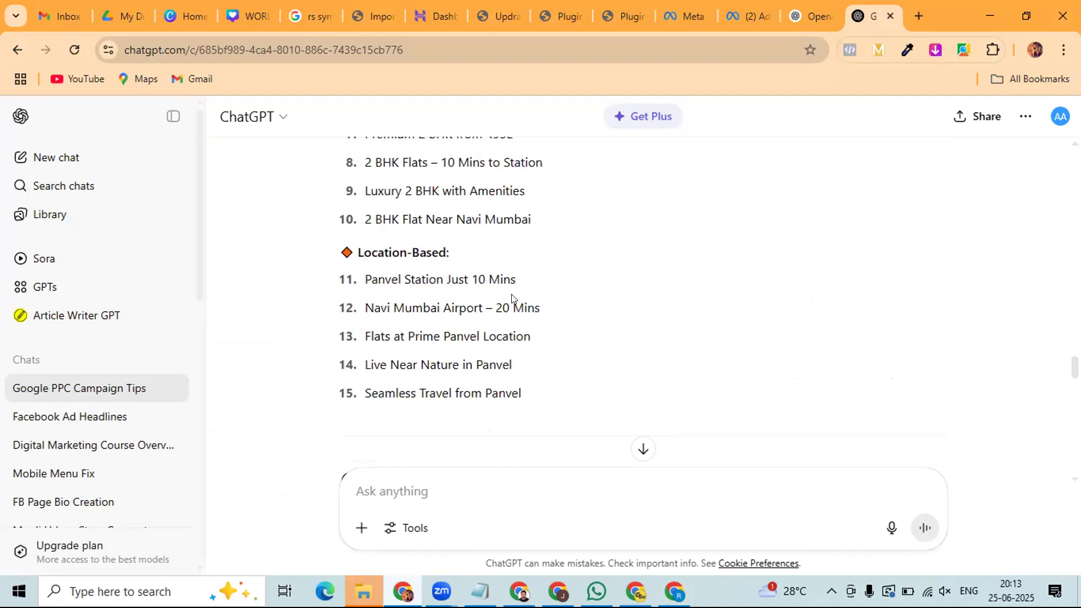
{"action": "scroll", "coordinate": [515, 298], "scroll_direction": "up", "scroll_amount": 1}
{"action": "scroll", "coordinate": [528, 265], "scroll_direction": "up", "scroll_amount": 1}
{"action": "left_click_drag", "start_coordinate": [528, 265], "coordinate": [381, 270]}
{"action": "right_click", "coordinate": [381, 270]}
{"action": "left_click", "coordinate": [409, 289]}
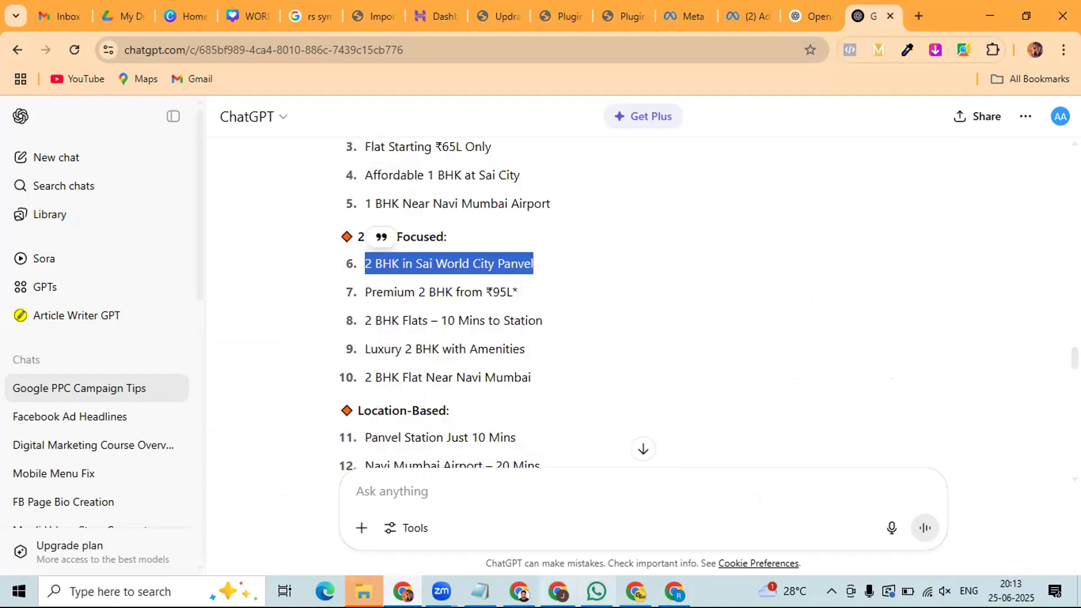
{"action": "key", "text": "alt+Tab"}
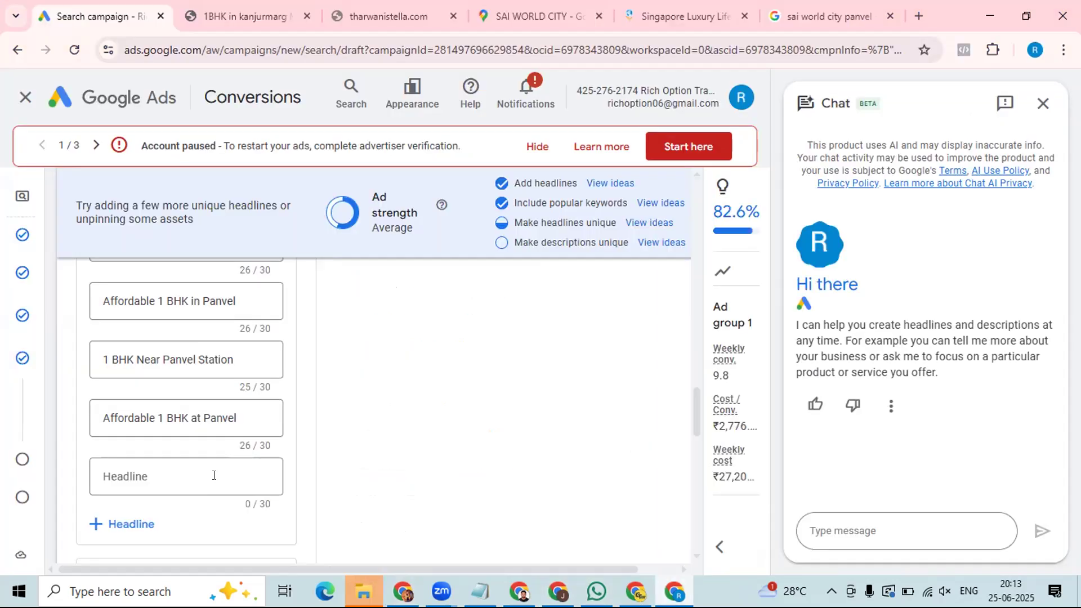
{"action": "left_click", "coordinate": [135, 474]}
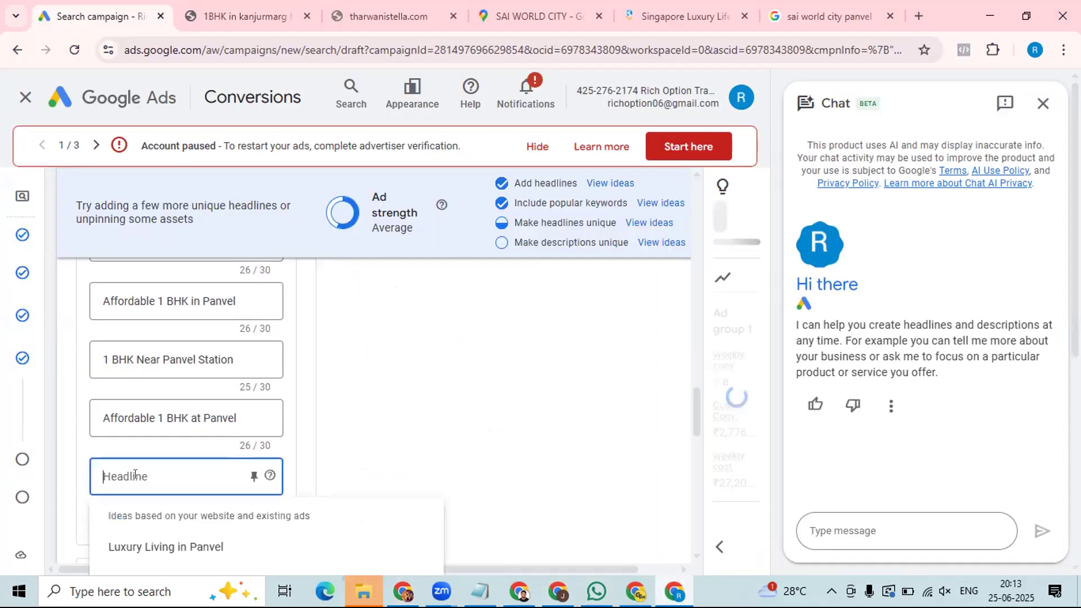
{"action": "key", "text": "ctrl+v"}
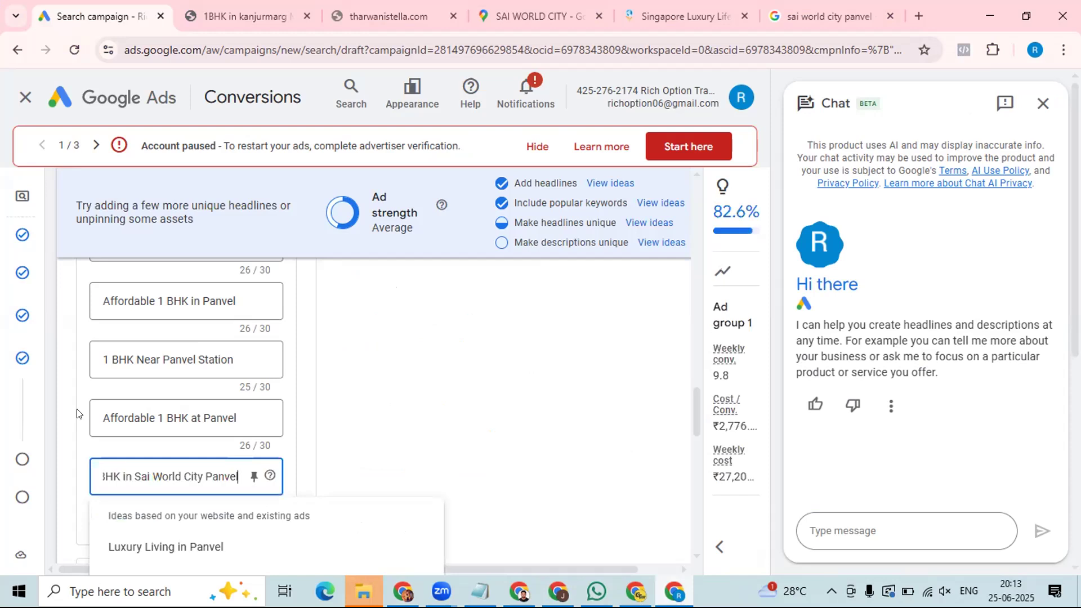
{"action": "left_click", "coordinate": [473, 353]}
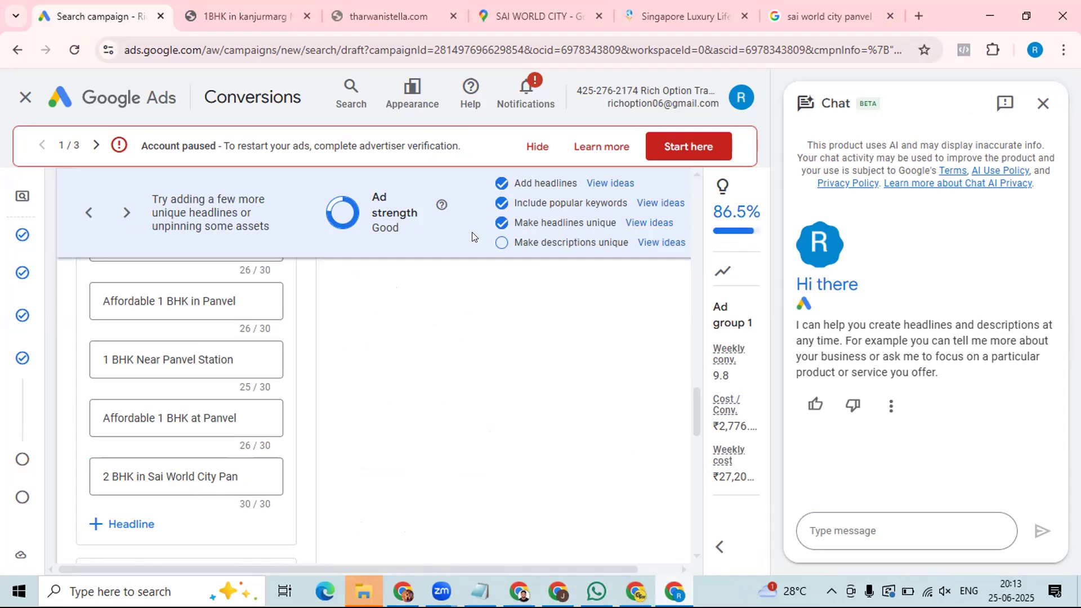
Step: In ChatGPT's description lines, copy "1 & 2 BHK Flats Starting ₹65L. Prime Location. 10 Mins from Panvel Station.", leaving out "Call Now!"
{"action": "scroll", "coordinate": [185, 401], "scroll_direction": "down", "scroll_amount": 3}
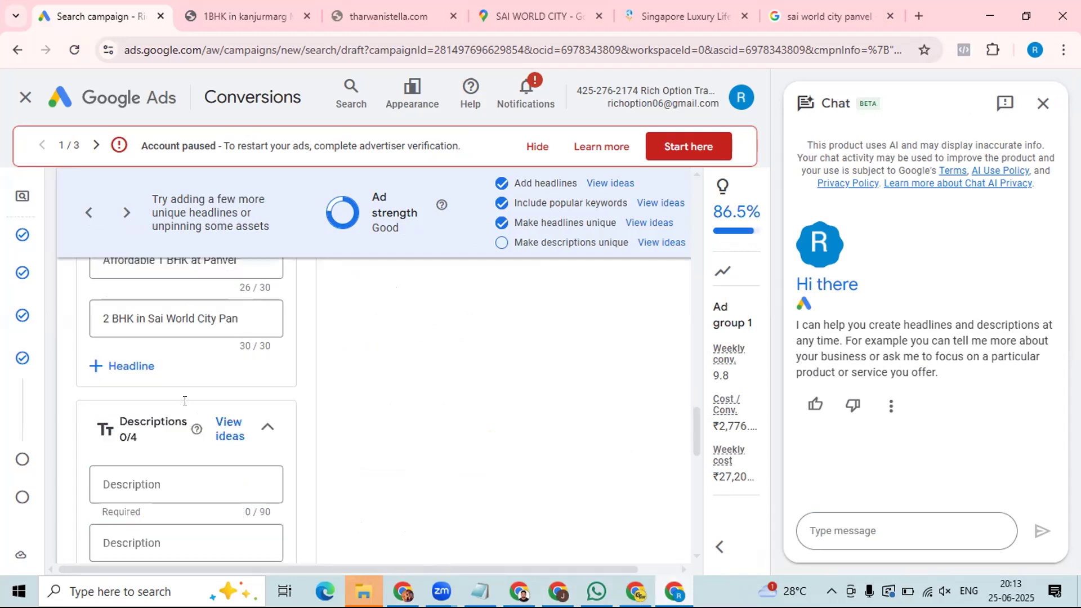
{"action": "scroll", "coordinate": [176, 399], "scroll_direction": "down", "scroll_amount": 1}
{"action": "scroll", "coordinate": [176, 403], "scroll_direction": "down", "scroll_amount": 1}
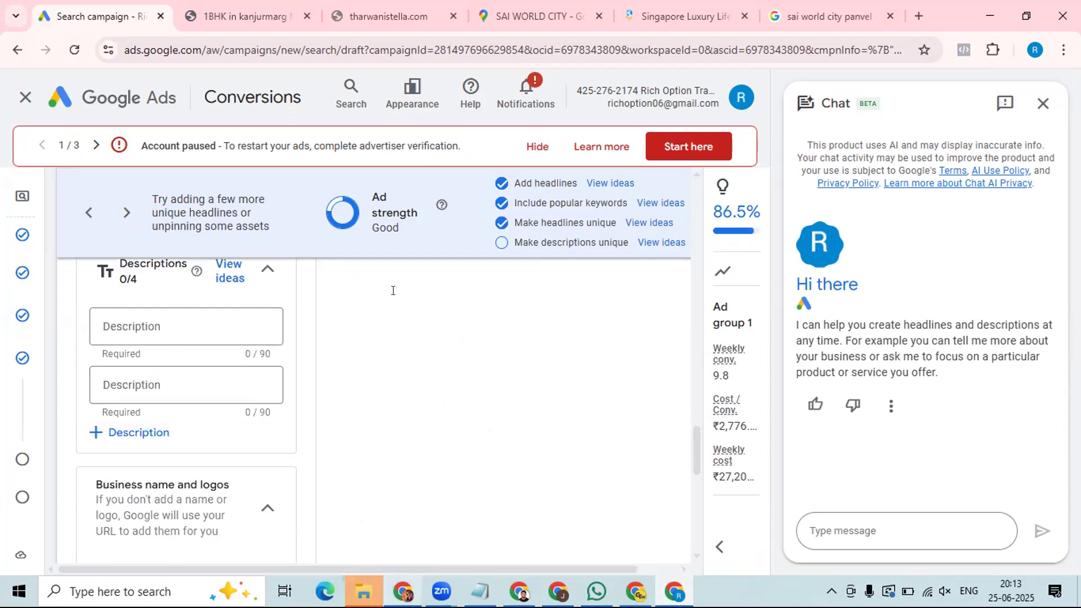
{"action": "key", "text": "alt+Tab"}
{"action": "scroll", "coordinate": [393, 291], "scroll_direction": "up", "scroll_amount": 10}
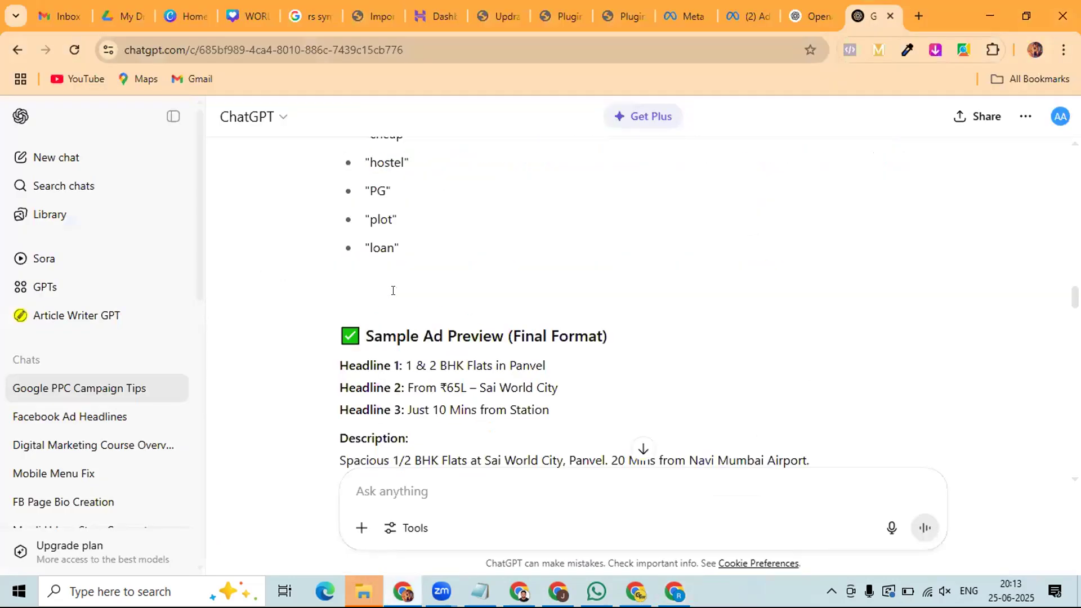
{"action": "scroll", "coordinate": [393, 291], "scroll_direction": "up", "scroll_amount": 5}
{"action": "scroll", "coordinate": [393, 290], "scroll_direction": "up", "scroll_amount": 5}
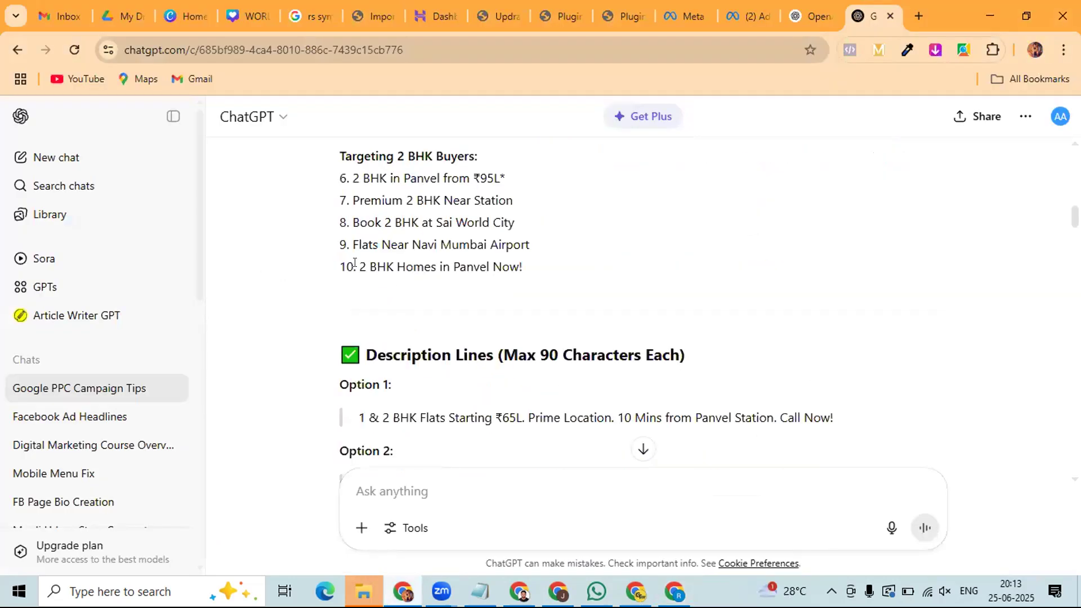
{"action": "scroll", "coordinate": [354, 262], "scroll_direction": "down", "scroll_amount": 3}
{"action": "triple_click", "coordinate": [838, 262]}
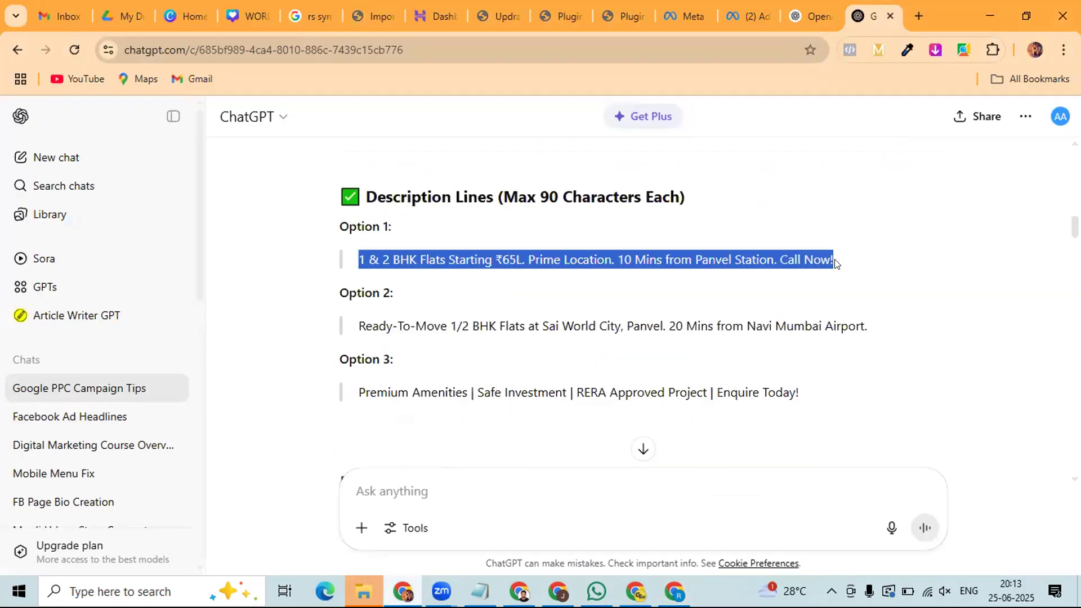
{"action": "right_click", "coordinate": [798, 259]}
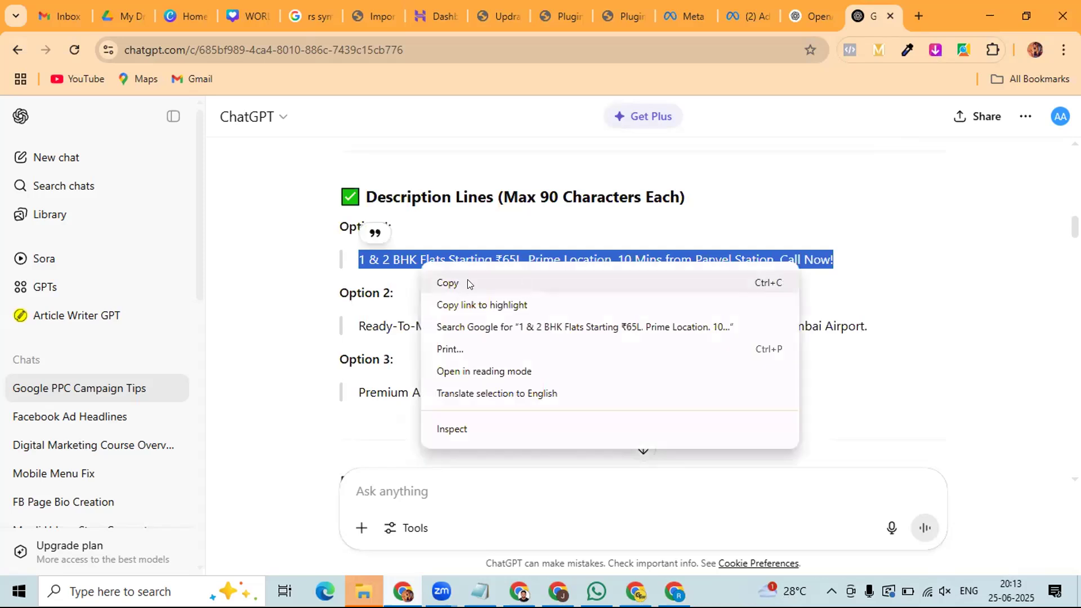
{"action": "left_click", "coordinate": [781, 260]}
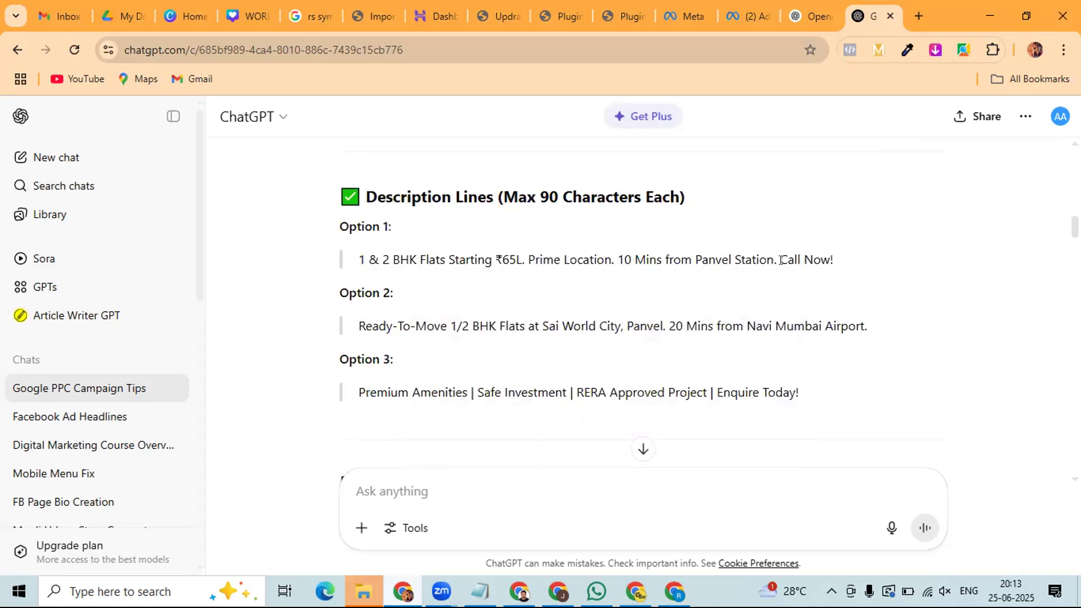
{"action": "left_click_drag", "start_coordinate": [358, 260], "coordinate": [771, 261]}
{"action": "left_click_drag", "start_coordinate": [703, 252], "coordinate": [776, 260]}
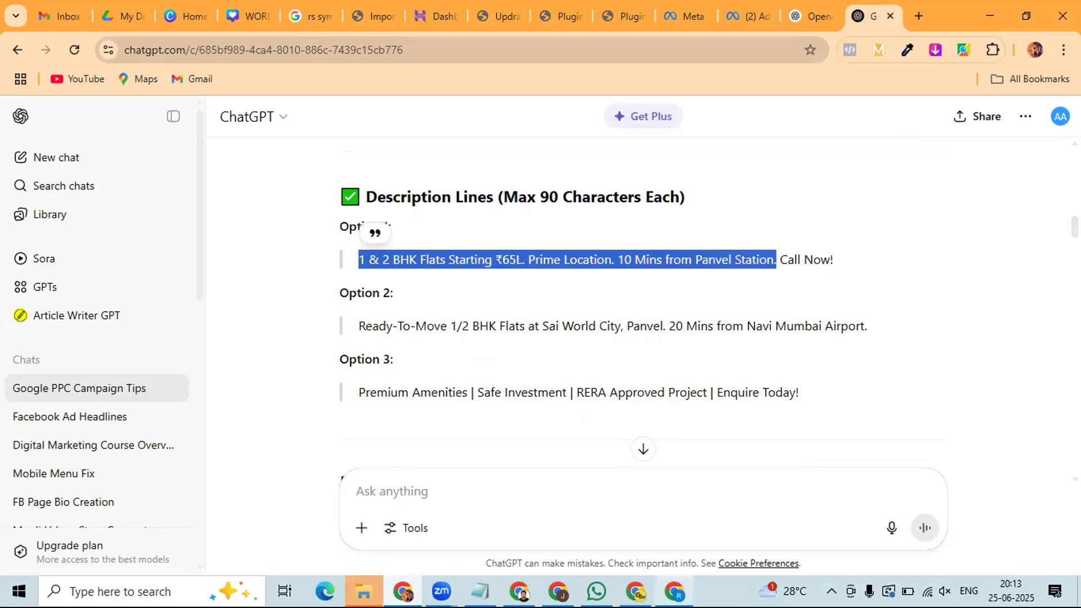
Step: Fill the ad's first description in Google Ads with "1 & 2 BHK Flats Starting ₹65L. Prime Location. 10 Mins from Panvel Station."
{"action": "key", "text": "alt+Tab"}
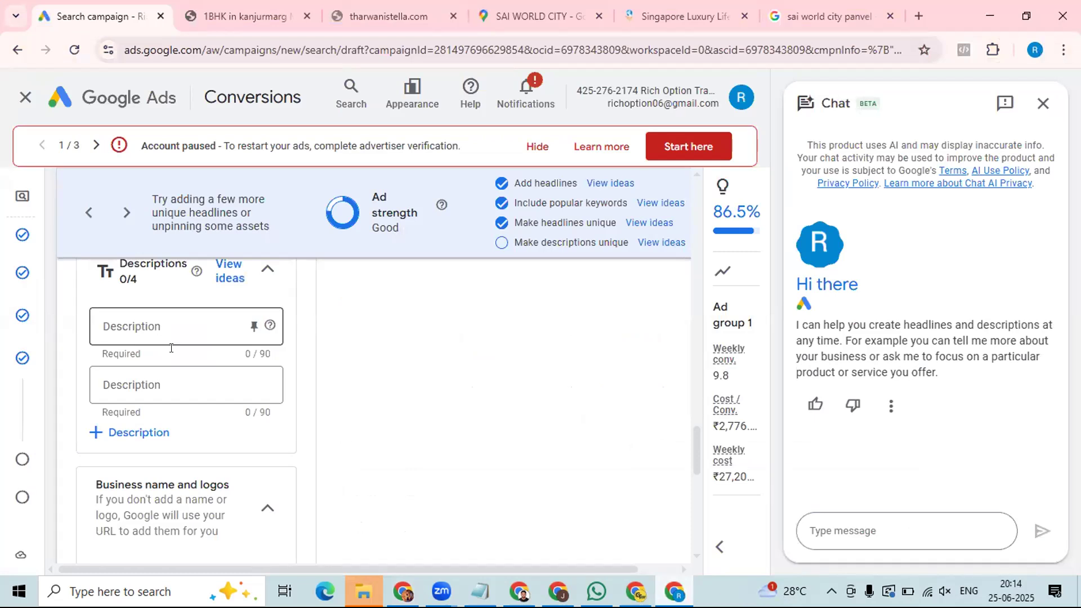
{"action": "left_click", "coordinate": [134, 325]}
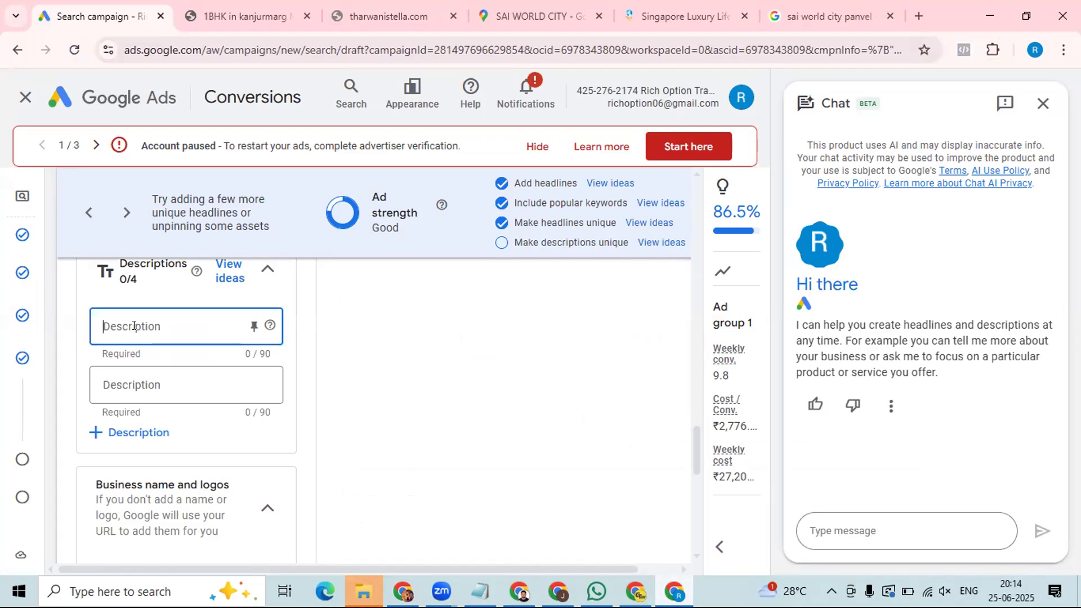
{"action": "key", "text": "ctrl+v"}
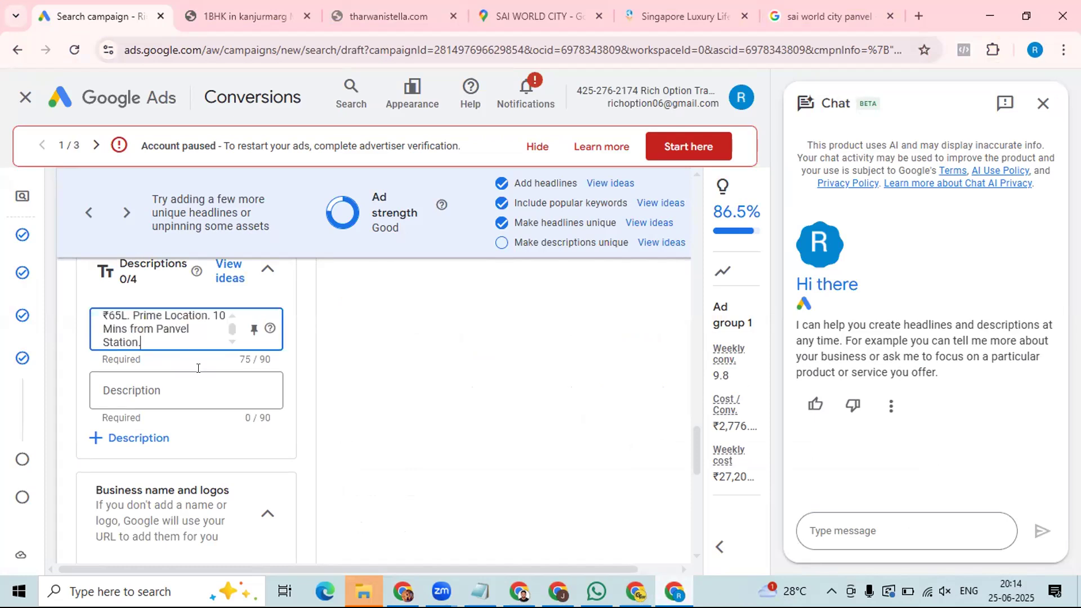
{"action": "key", "text": "ctrl+v"}
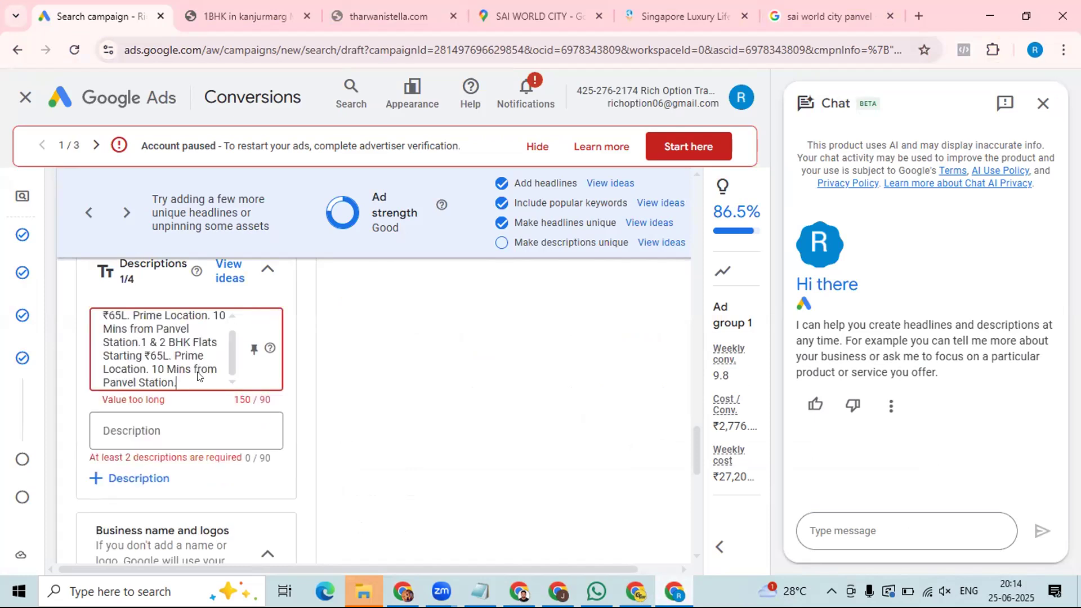
{"action": "key", "text": "ctrl+z"}
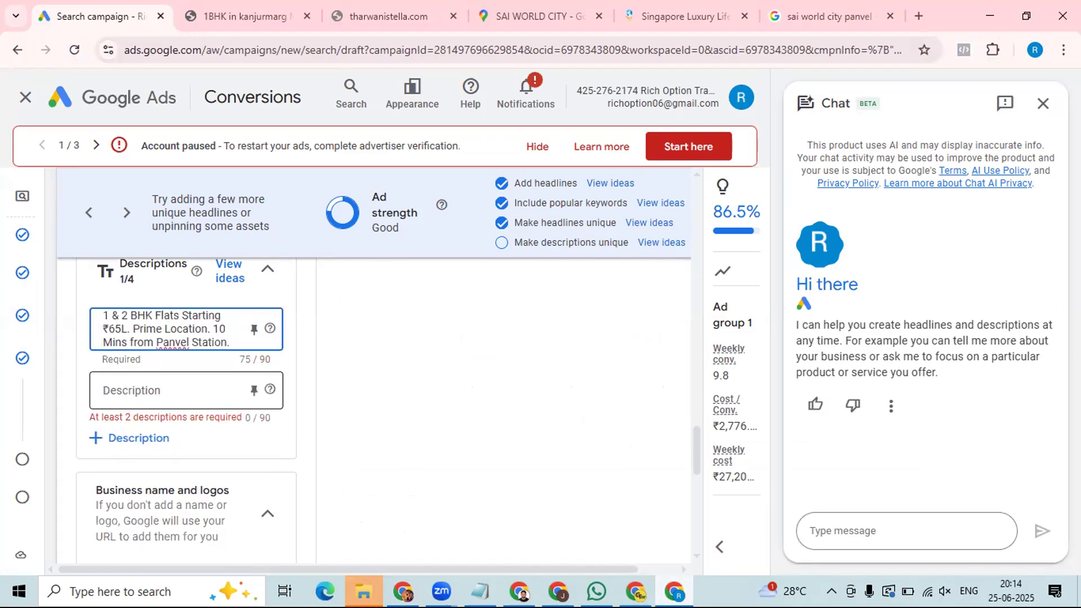
Step: Copy "Ready-To-Move 1/2 BHK Flats at Sai World City, Panvel. 20 Mins from Navi Mumbai Airport." from ChatGPT into the ad's second description in Google Ads
{"action": "key", "text": "alt+Tab"}
{"action": "left_click_drag", "start_coordinate": [359, 326], "coordinate": [868, 326]}
{"action": "key", "text": "ctrl+c"}
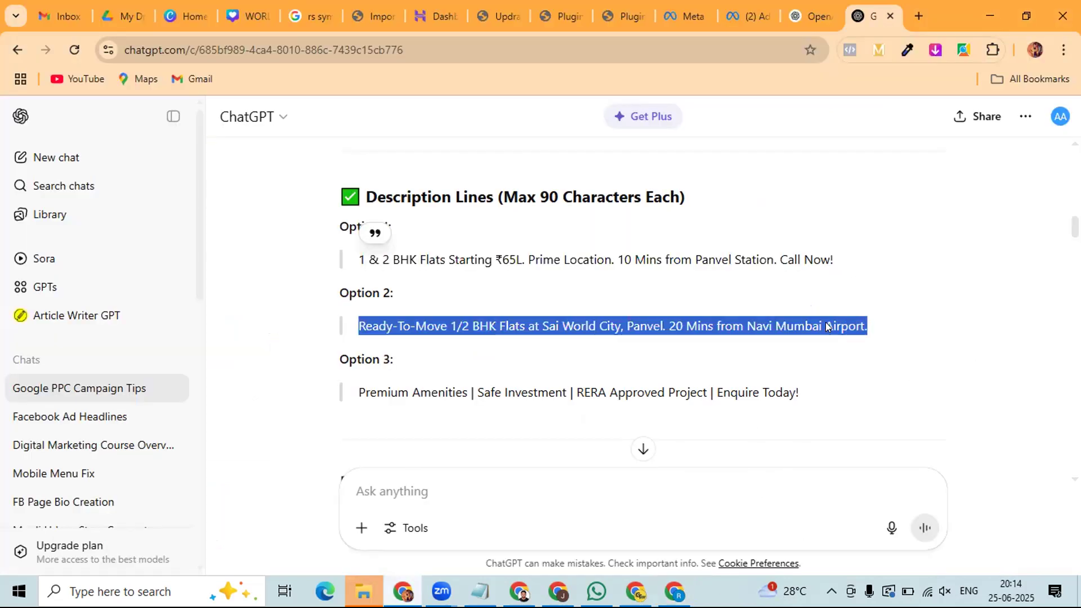
{"action": "right_click", "coordinate": [827, 327]}
{"action": "left_click", "coordinate": [777, 346]}
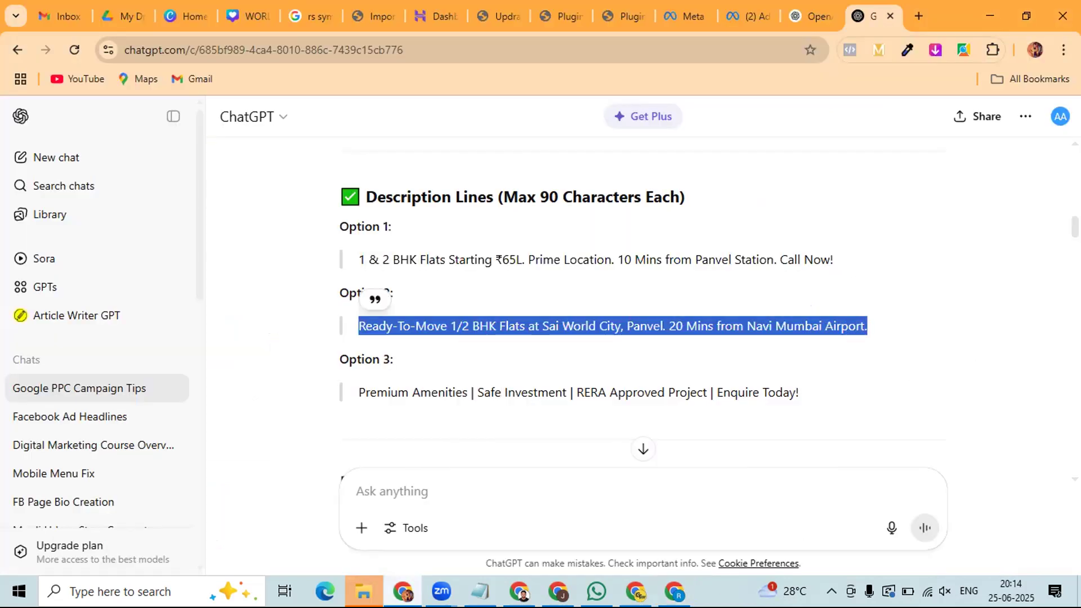
{"action": "left_click", "coordinate": [675, 591]}
{"action": "key", "text": "alt+Tab"}
{"action": "key", "text": "ctrl+v"}
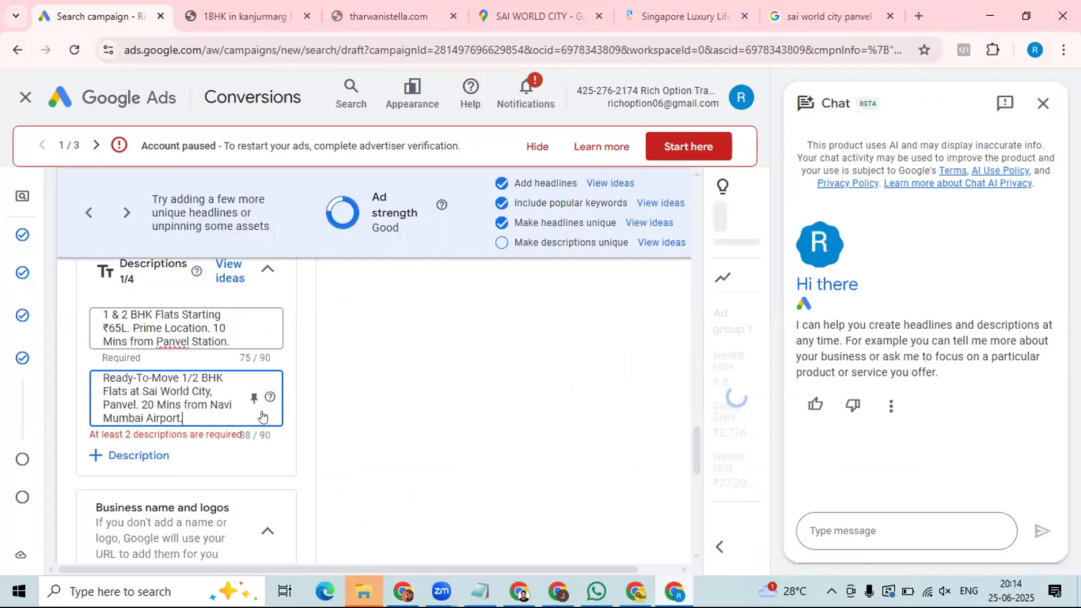
Step: Add a third description in Google Ads with "Premium Amenities | Safe Investment | RERA Approved Project | Enquire Today!" copied from ChatGPT's Option 3
{"action": "scroll", "coordinate": [146, 380], "scroll_direction": "down", "scroll_amount": 1}
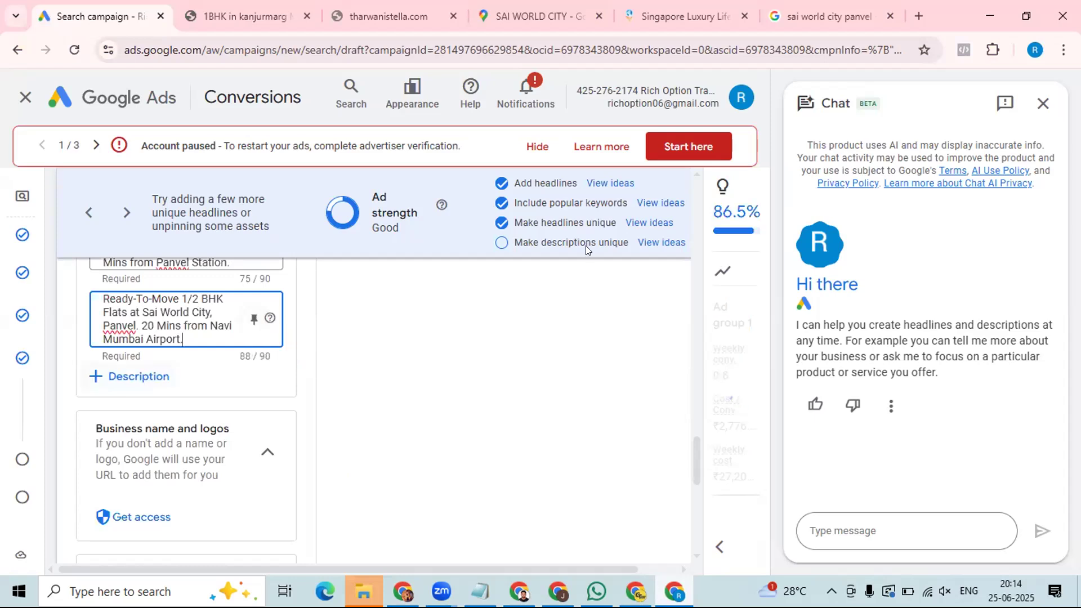
{"action": "key", "text": "Return"}
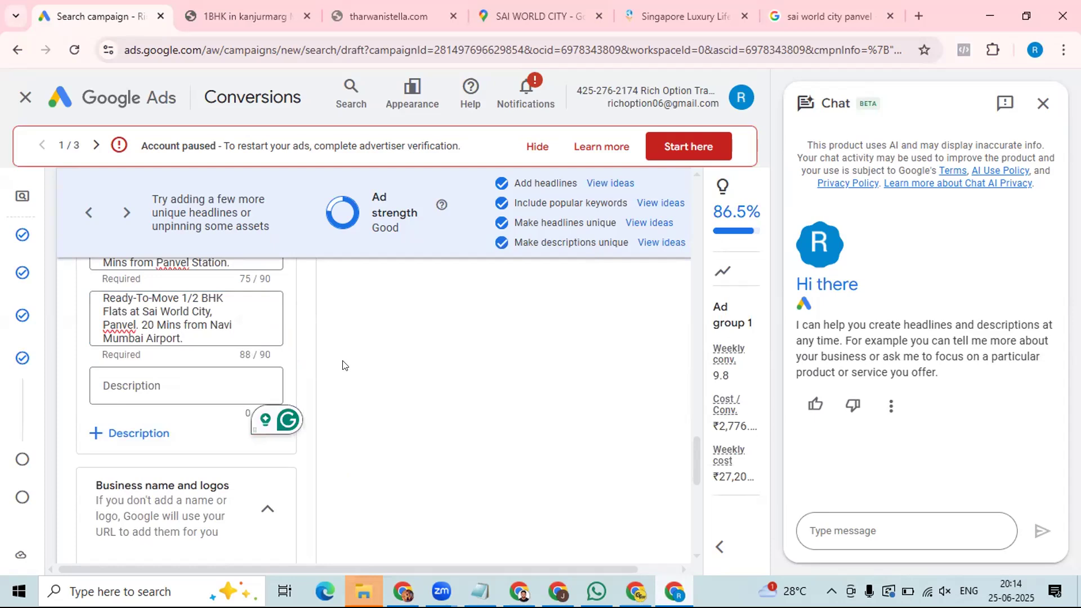
{"action": "key", "text": "alt+Tab"}
{"action": "scroll", "coordinate": [381, 286], "scroll_direction": "up", "scroll_amount": 1}
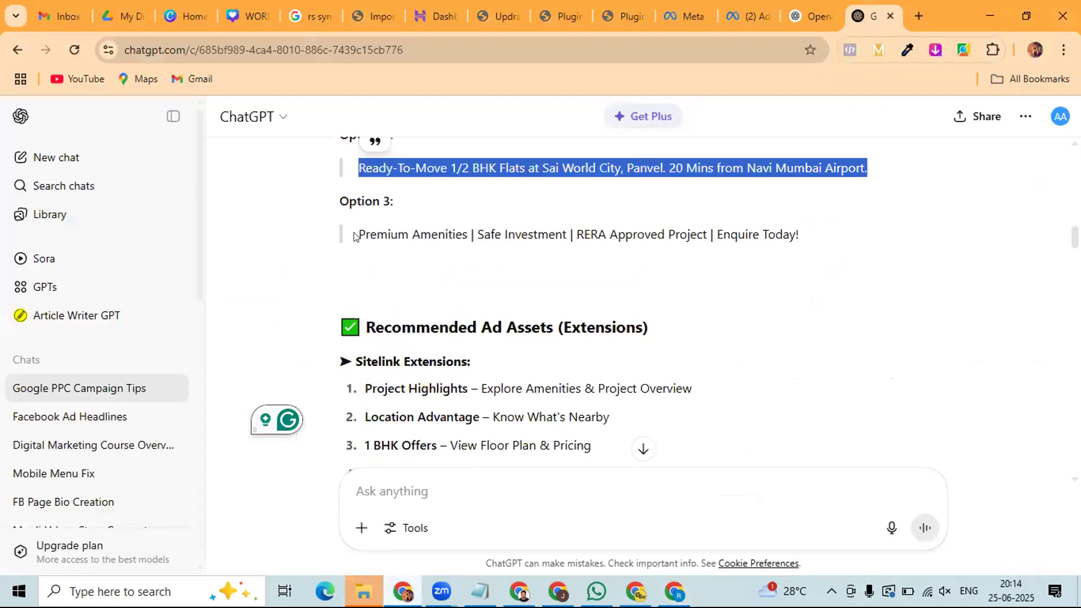
{"action": "left_click_drag", "start_coordinate": [357, 234], "coordinate": [795, 237]}
{"action": "right_click", "coordinate": [392, 251]}
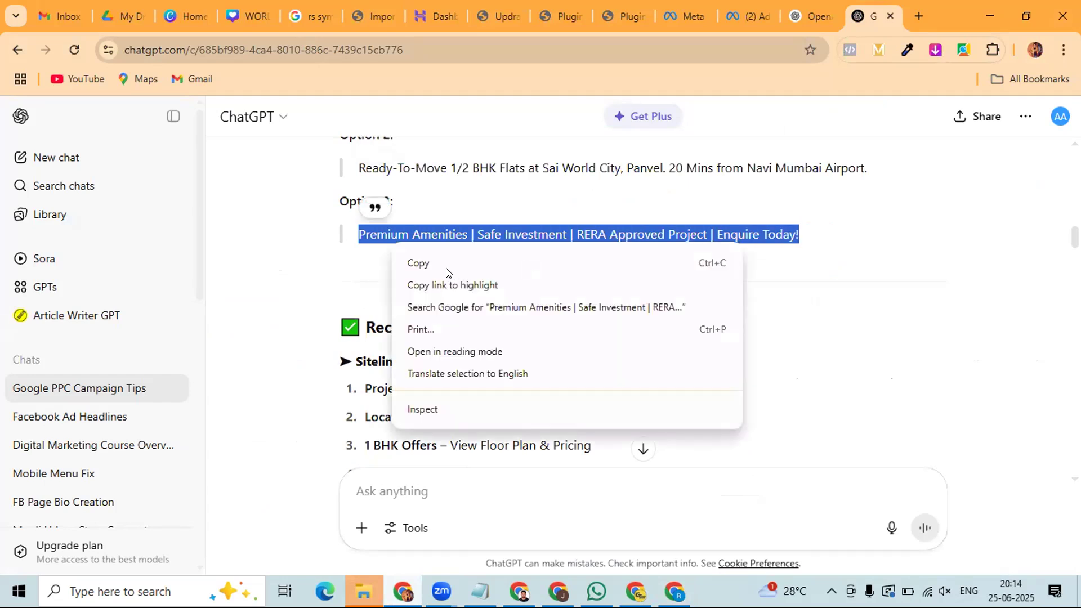
{"action": "left_click", "coordinate": [447, 268]}
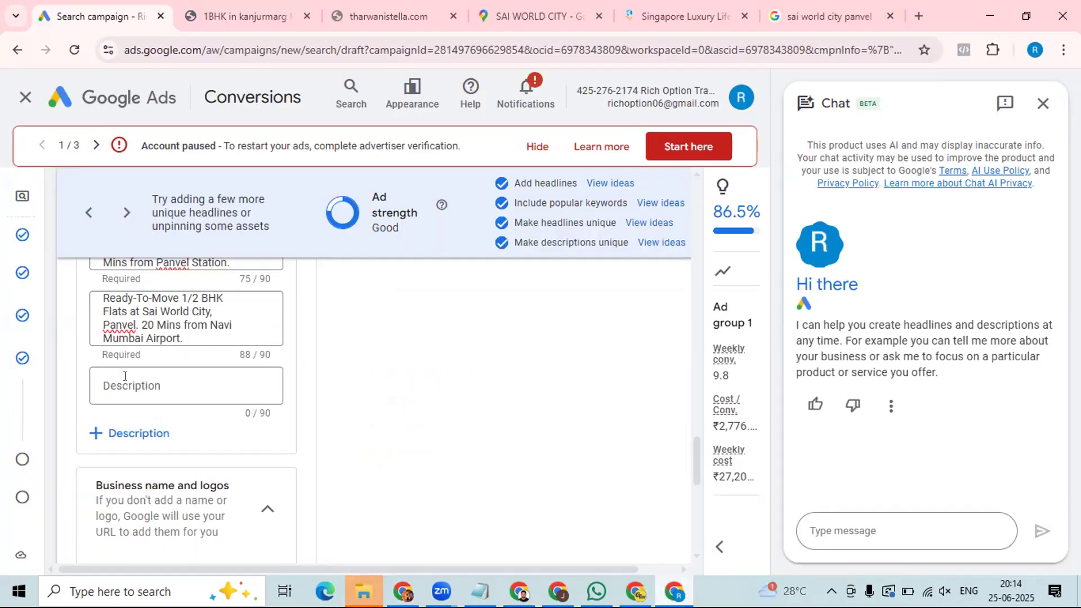
{"action": "key", "text": "alt+Tab"}
{"action": "left_click", "coordinate": [123, 386]}
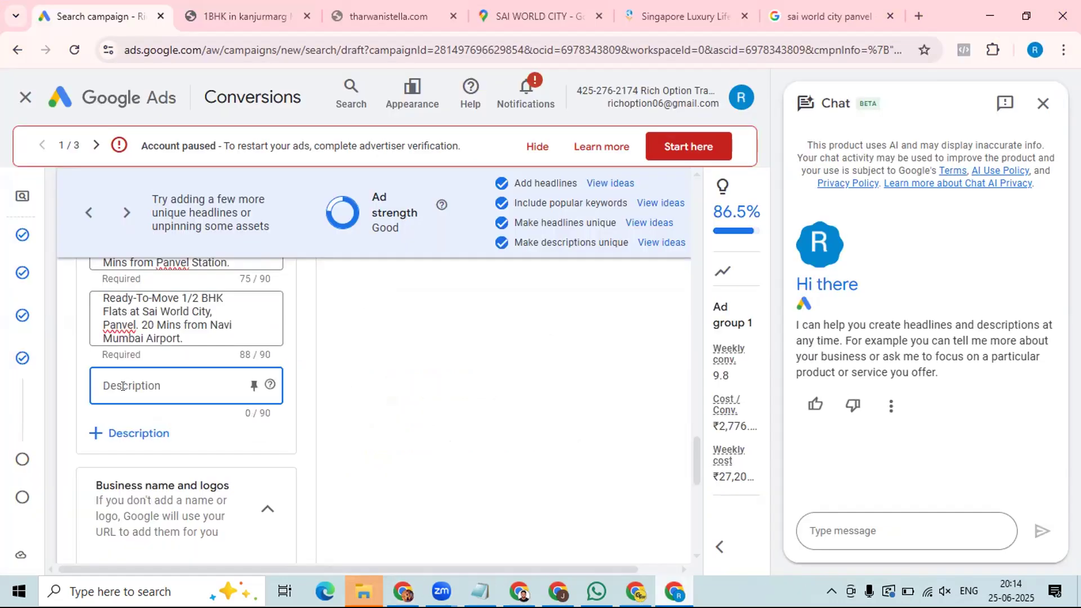
{"action": "key", "text": "ctrl+v"}
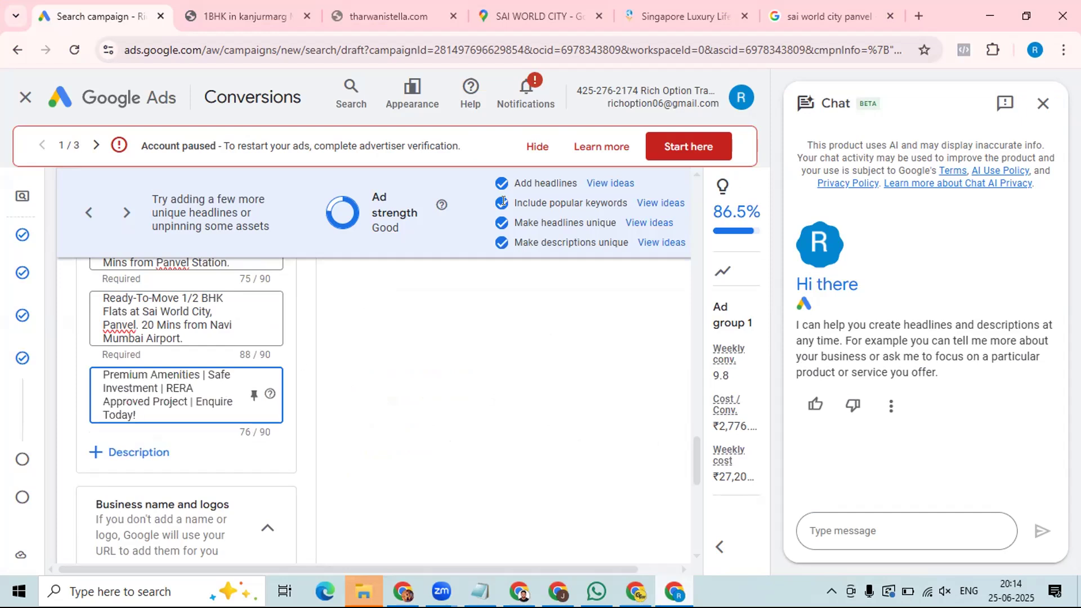
{"action": "left_click", "coordinate": [489, 244]}
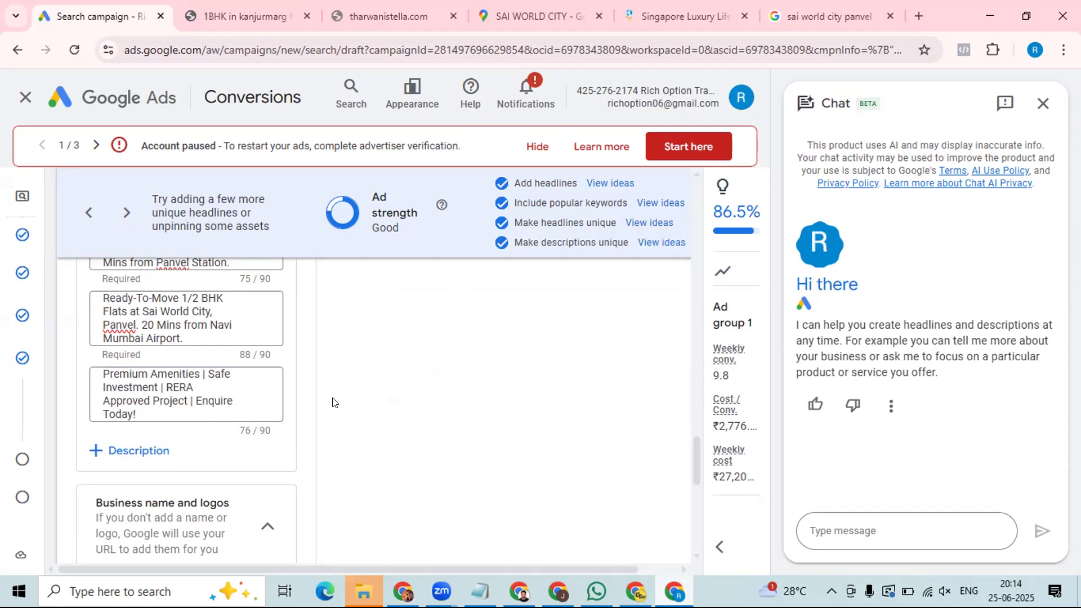
Step: Pin the headline "1 & 2 BHK Flats in Panvel" to show only in position 1
{"action": "scroll", "coordinate": [333, 402], "scroll_direction": "up", "scroll_amount": 5}
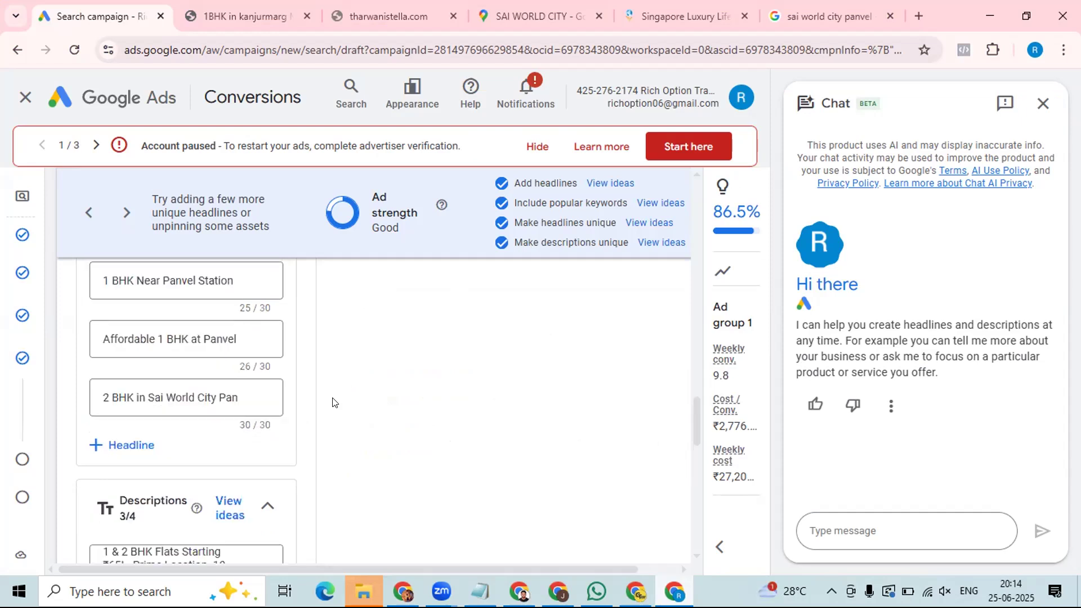
{"action": "scroll", "coordinate": [333, 402], "scroll_direction": "up", "scroll_amount": 10}
{"action": "scroll", "coordinate": [332, 402], "scroll_direction": "up", "scroll_amount": 5}
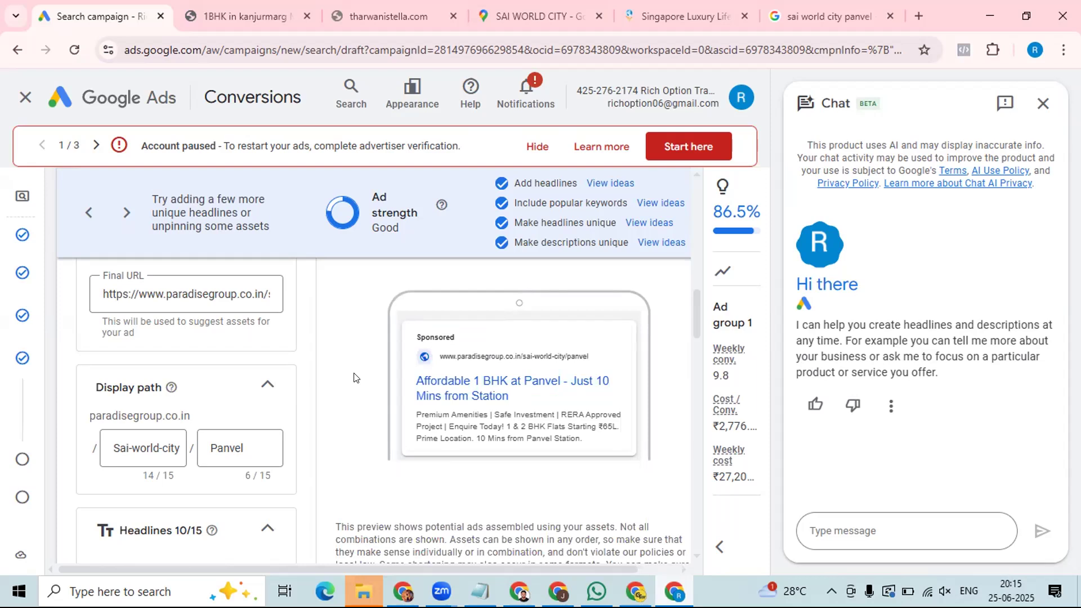
{"action": "scroll", "coordinate": [121, 477], "scroll_direction": "down", "scroll_amount": 3}
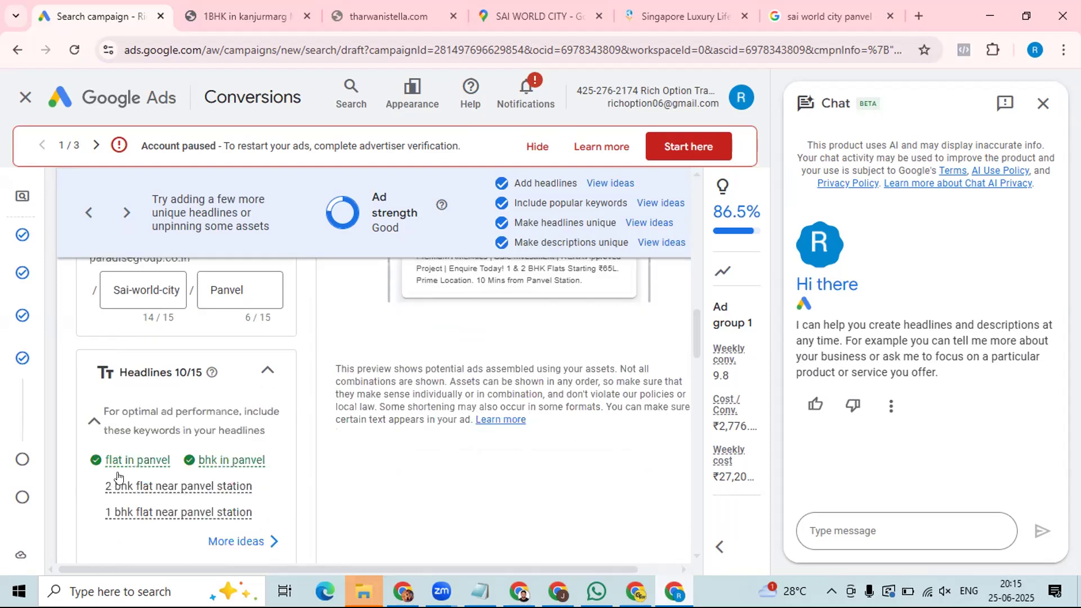
{"action": "scroll", "coordinate": [118, 478], "scroll_direction": "down", "scroll_amount": 3}
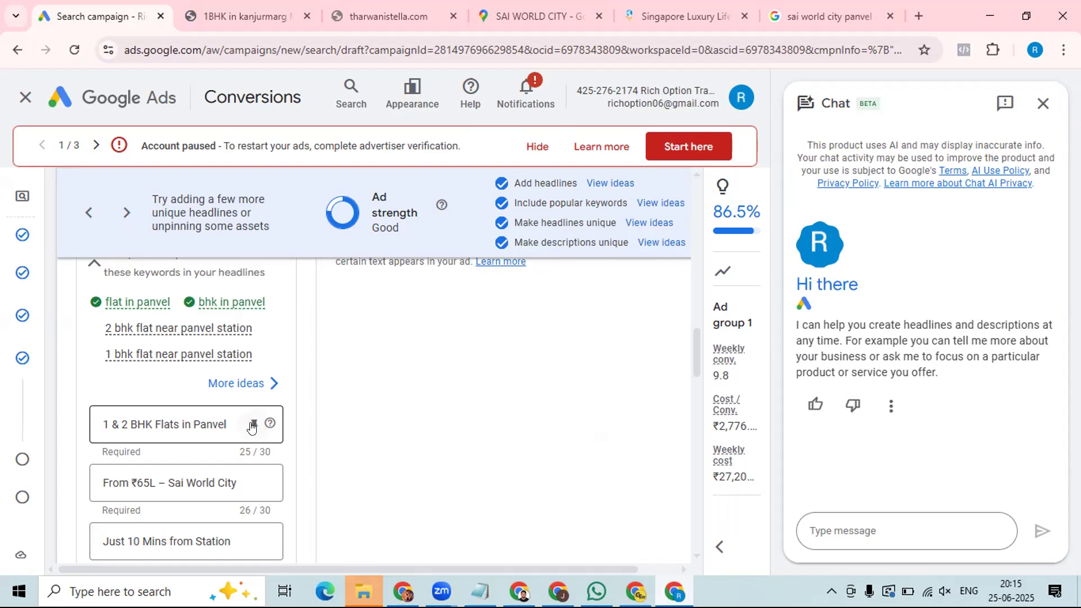
{"action": "left_click", "coordinate": [251, 425]}
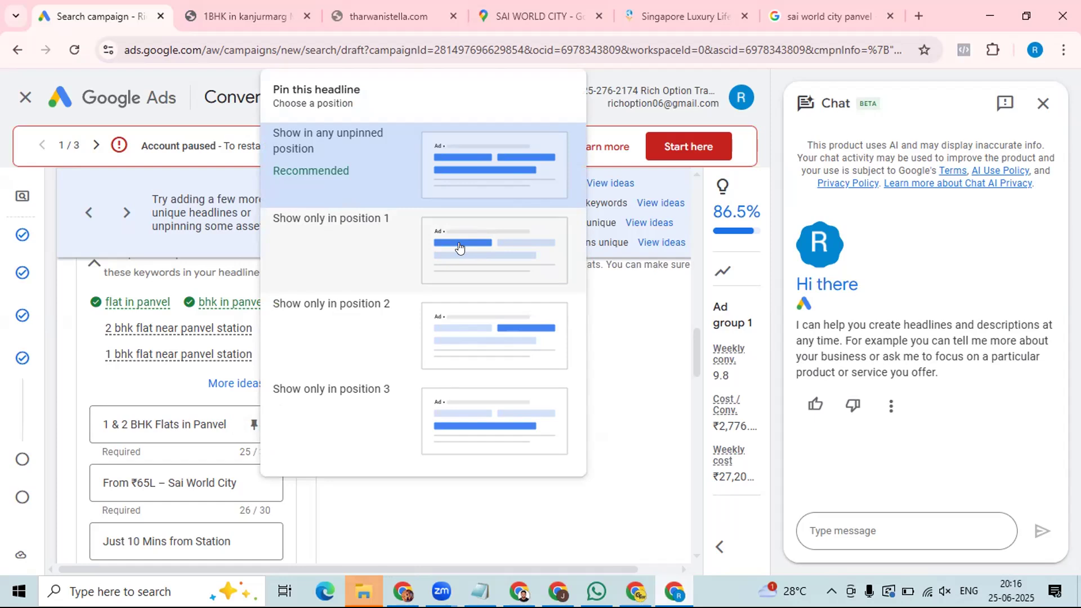
{"action": "left_click", "coordinate": [448, 299]}
Step: Examine the ad preview and strength with the pinned headline, and review the ad's assets down to the business name and logos section
{"action": "scroll", "coordinate": [336, 387], "scroll_direction": "up", "scroll_amount": 3}
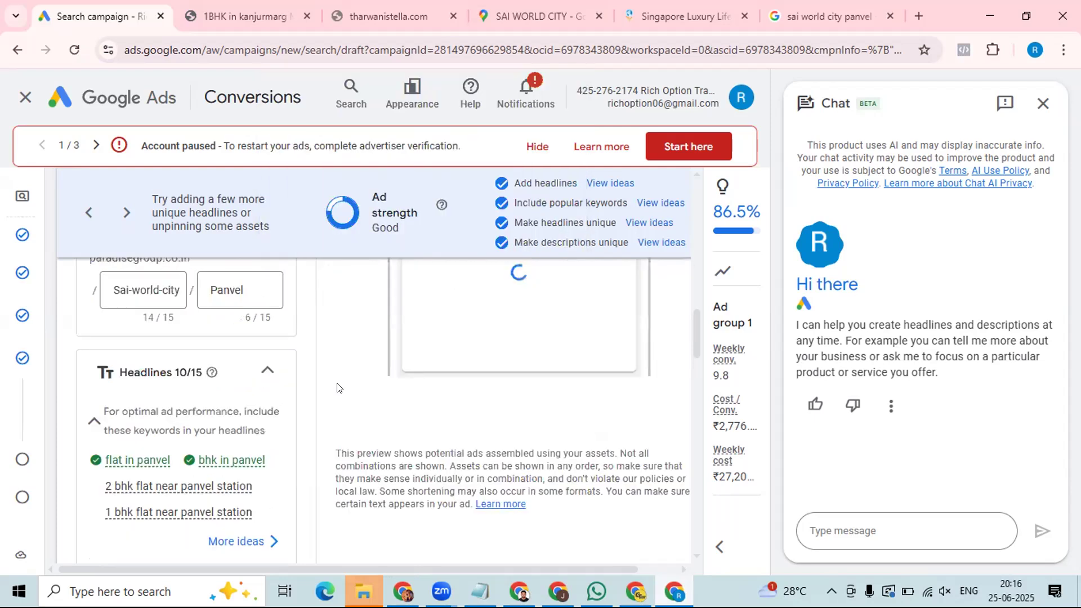
{"action": "scroll", "coordinate": [369, 376], "scroll_direction": "up", "scroll_amount": 4}
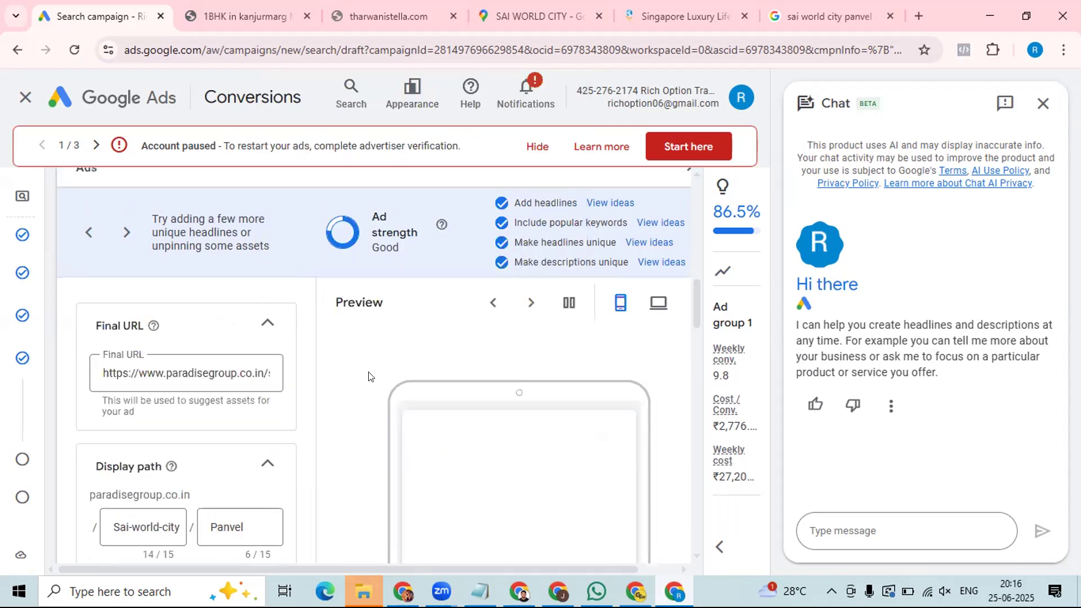
{"action": "scroll", "coordinate": [368, 376], "scroll_direction": "down", "scroll_amount": 2}
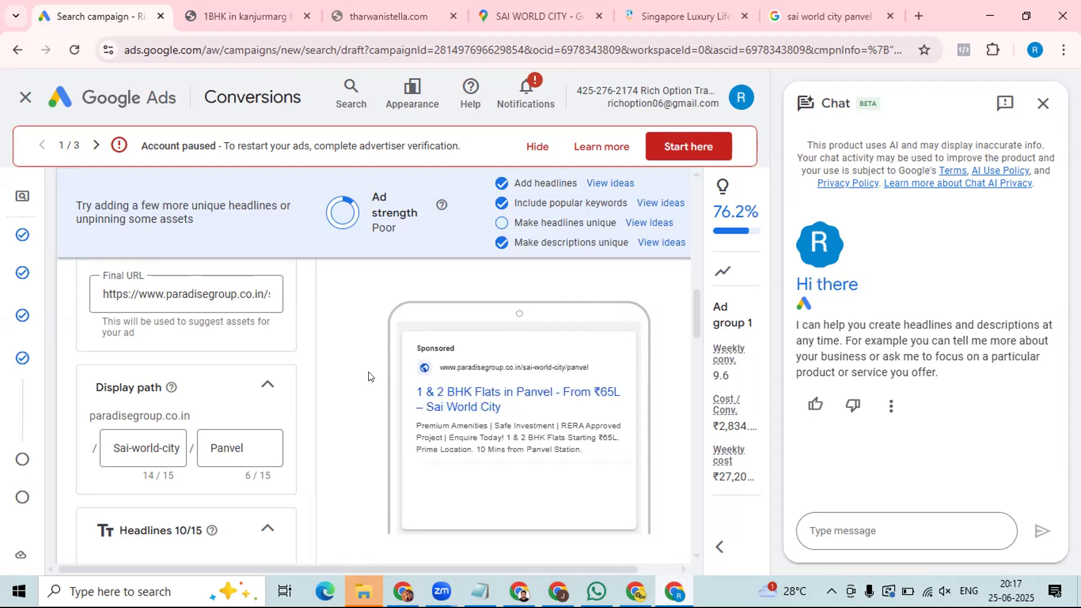
{"action": "scroll", "coordinate": [284, 388], "scroll_direction": "down", "scroll_amount": 2}
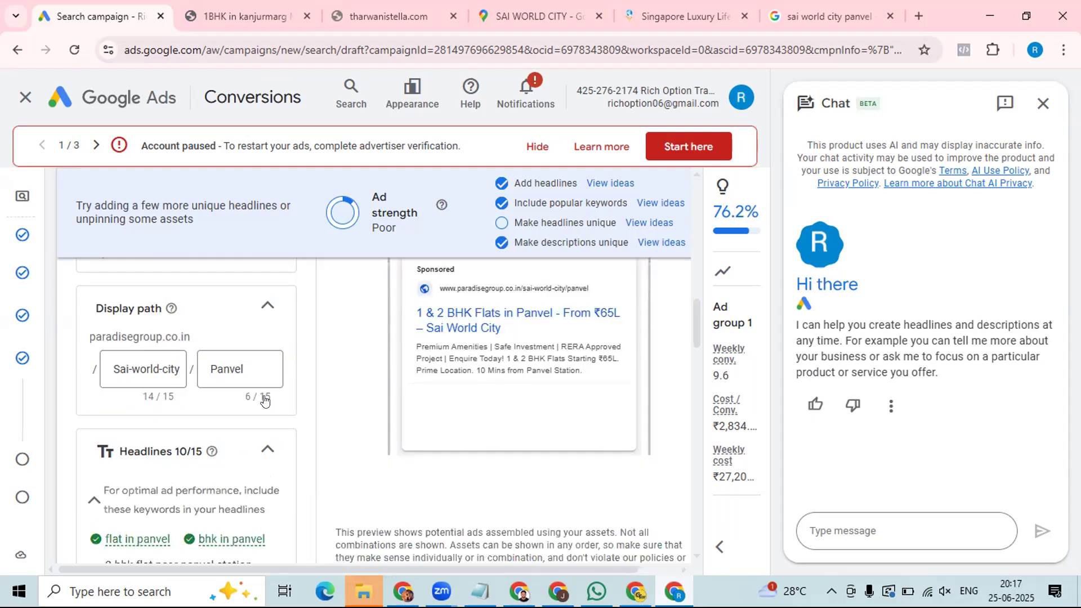
{"action": "scroll", "coordinate": [293, 384], "scroll_direction": "down", "scroll_amount": 4}
{"action": "scroll", "coordinate": [292, 384], "scroll_direction": "down", "scroll_amount": 4}
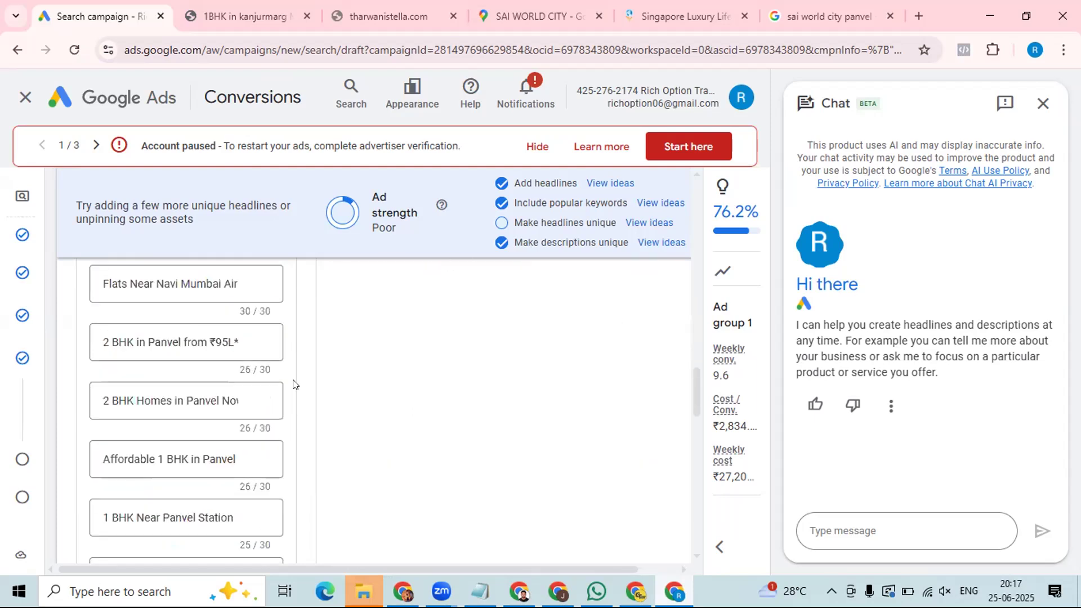
{"action": "scroll", "coordinate": [293, 385], "scroll_direction": "down", "scroll_amount": 5}
{"action": "scroll", "coordinate": [293, 384], "scroll_direction": "down", "scroll_amount": 5}
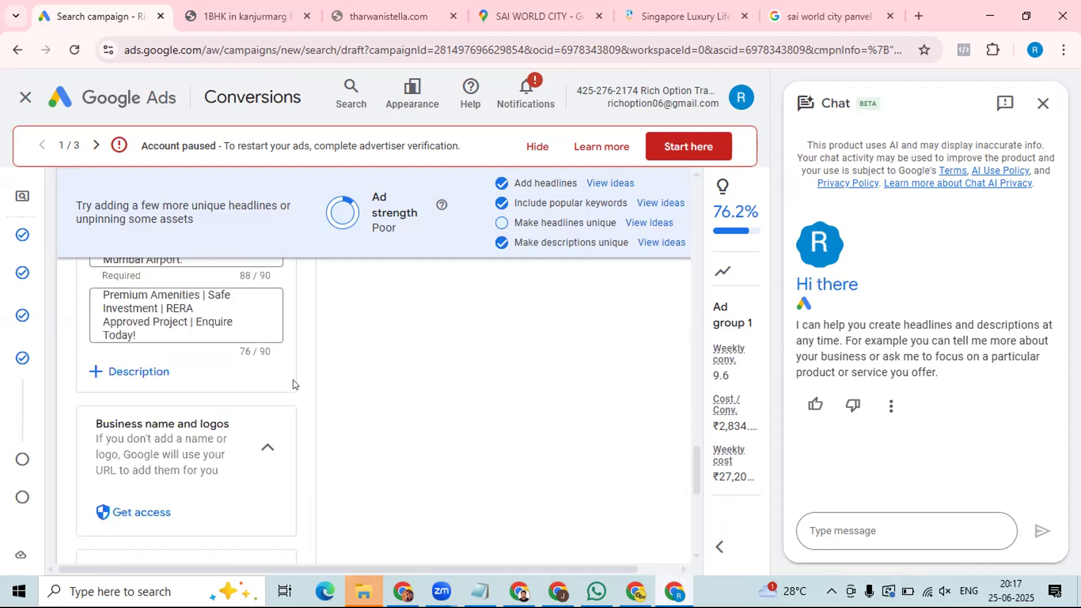
Step: Review the ad's descriptions, the business name and logos section, and the four recommended sitelink slots
{"action": "scroll", "coordinate": [293, 384], "scroll_direction": "up", "scroll_amount": 4}
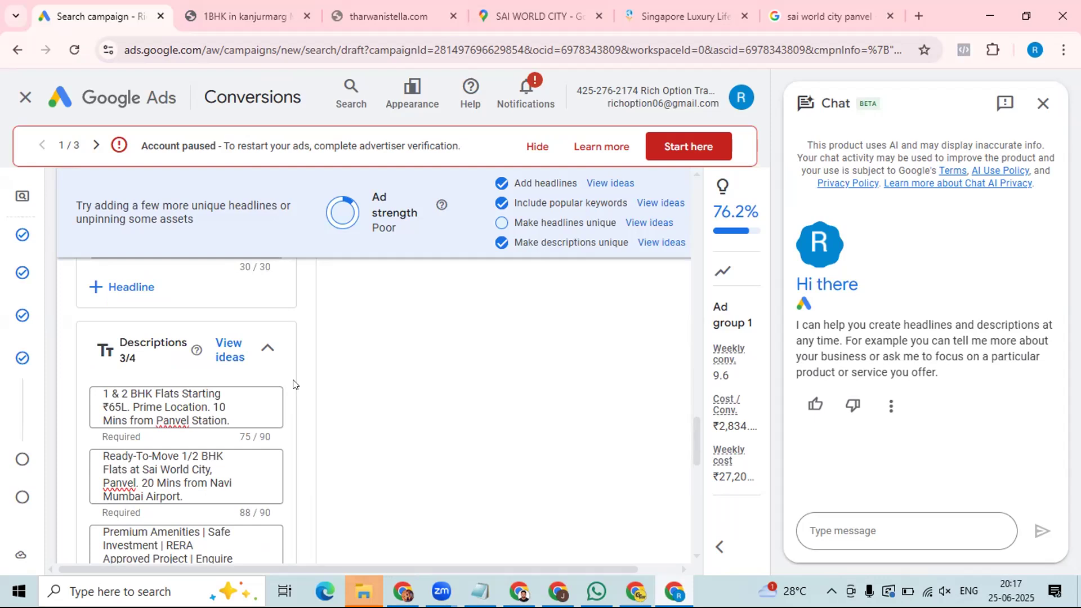
{"action": "scroll", "coordinate": [276, 385], "scroll_direction": "down", "scroll_amount": 3}
{"action": "scroll", "coordinate": [261, 386], "scroll_direction": "down", "scroll_amount": 4}
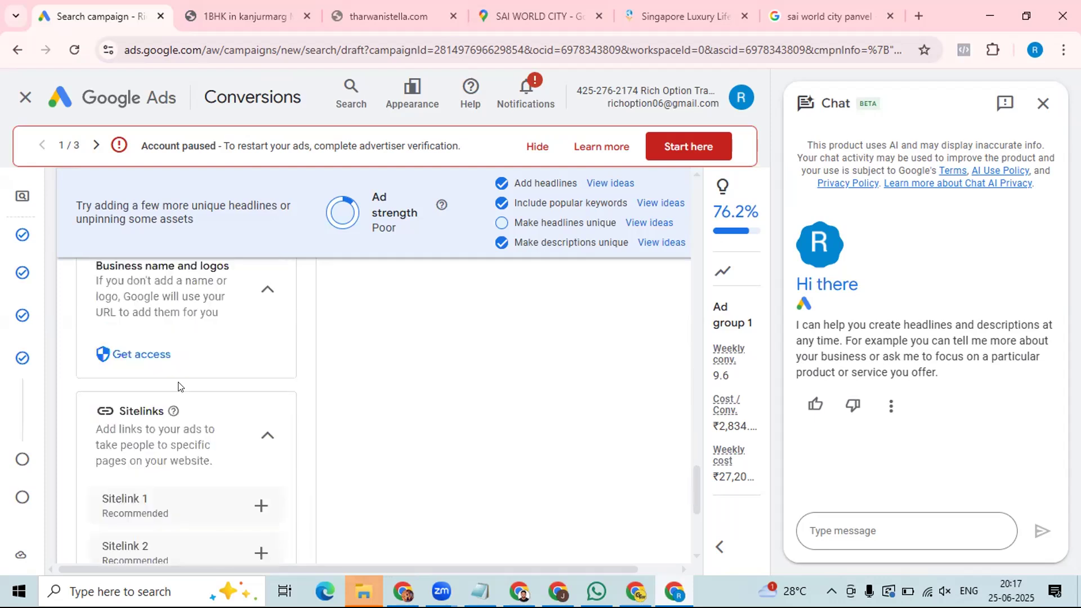
{"action": "scroll", "coordinate": [179, 387], "scroll_direction": "up", "scroll_amount": 3}
{"action": "scroll", "coordinate": [186, 372], "scroll_direction": "down", "scroll_amount": 2}
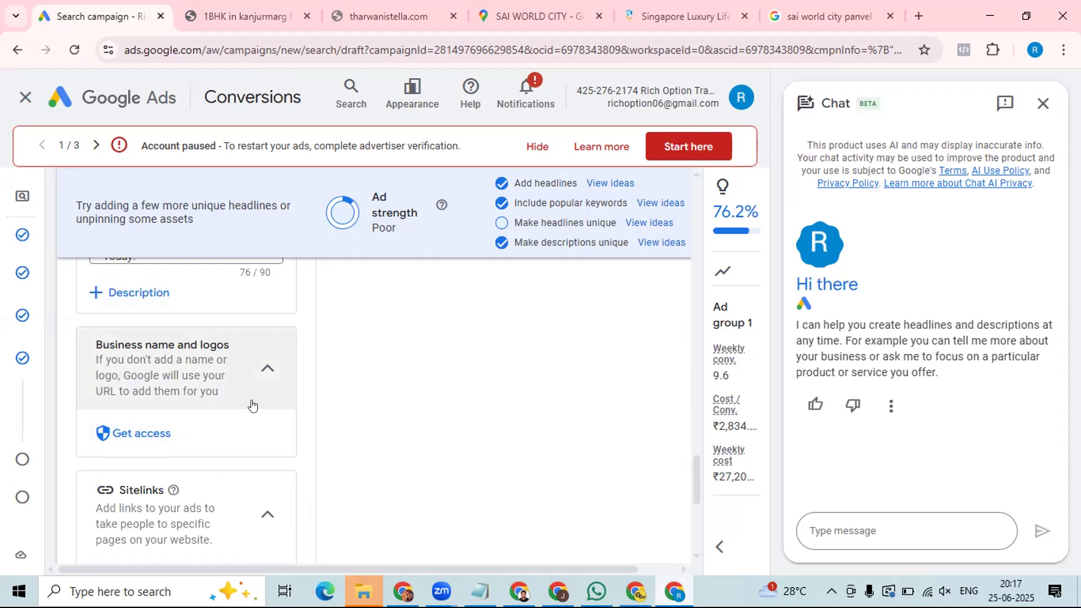
{"action": "scroll", "coordinate": [294, 399], "scroll_direction": "down", "scroll_amount": 2}
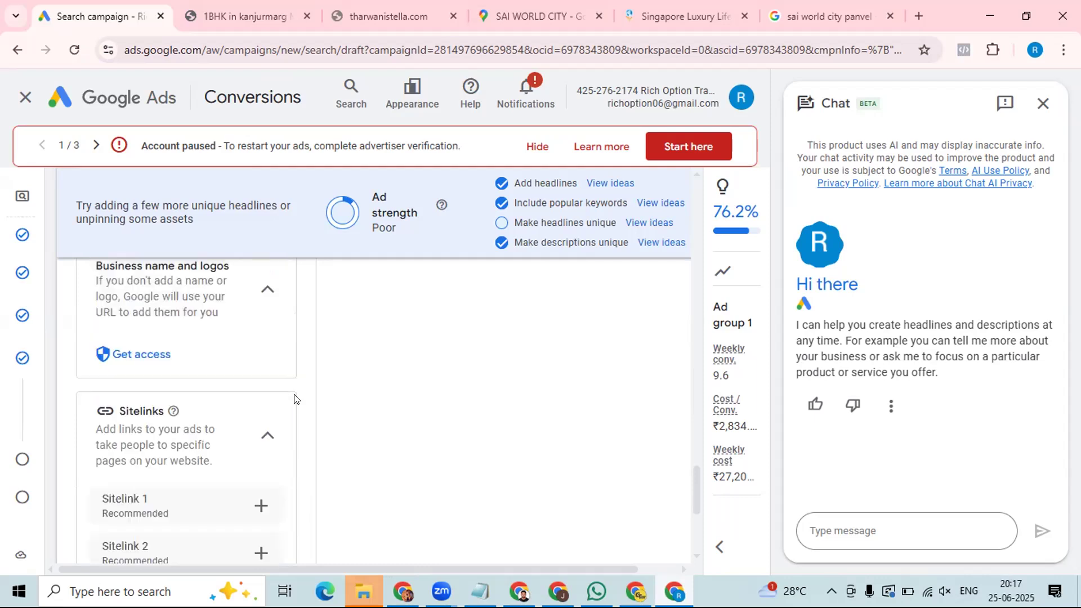
{"action": "scroll", "coordinate": [253, 383], "scroll_direction": "down", "scroll_amount": 1}
{"action": "scroll", "coordinate": [217, 364], "scroll_direction": "down", "scroll_amount": 1}
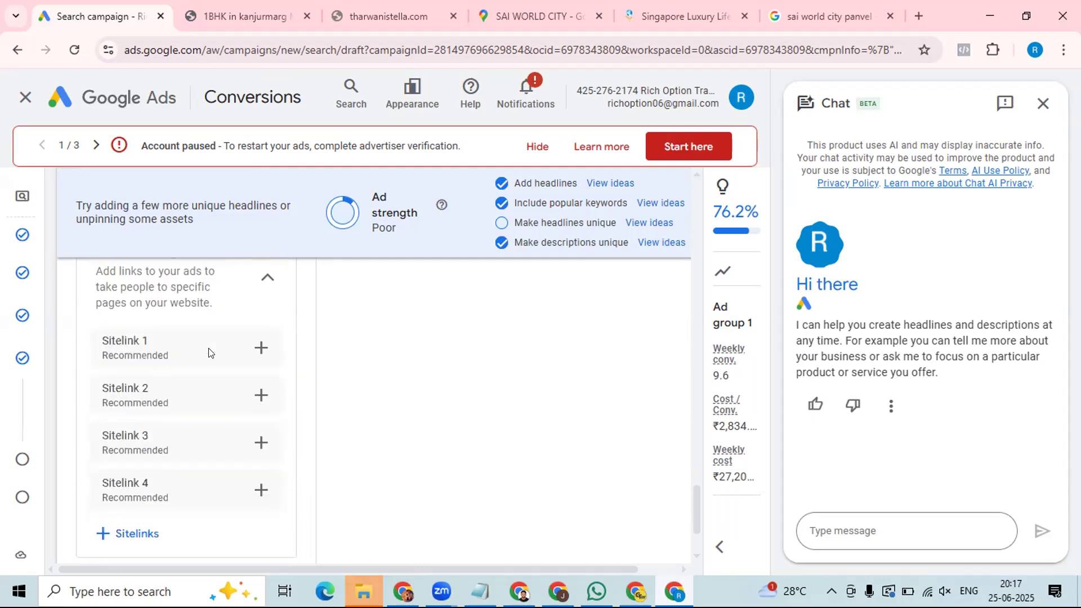
Step: Examine the description text and sitelinks of the sponsored ads in the Google results for "sai world city panvel"
{"action": "left_click", "coordinate": [822, 16]}
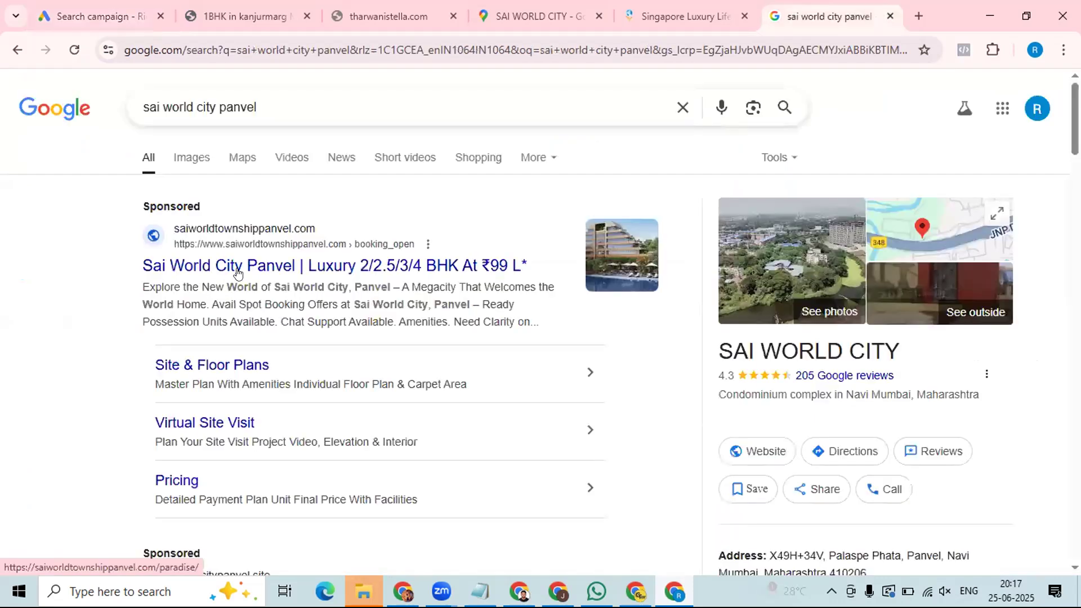
{"action": "scroll", "coordinate": [185, 316], "scroll_direction": "down", "scroll_amount": 2}
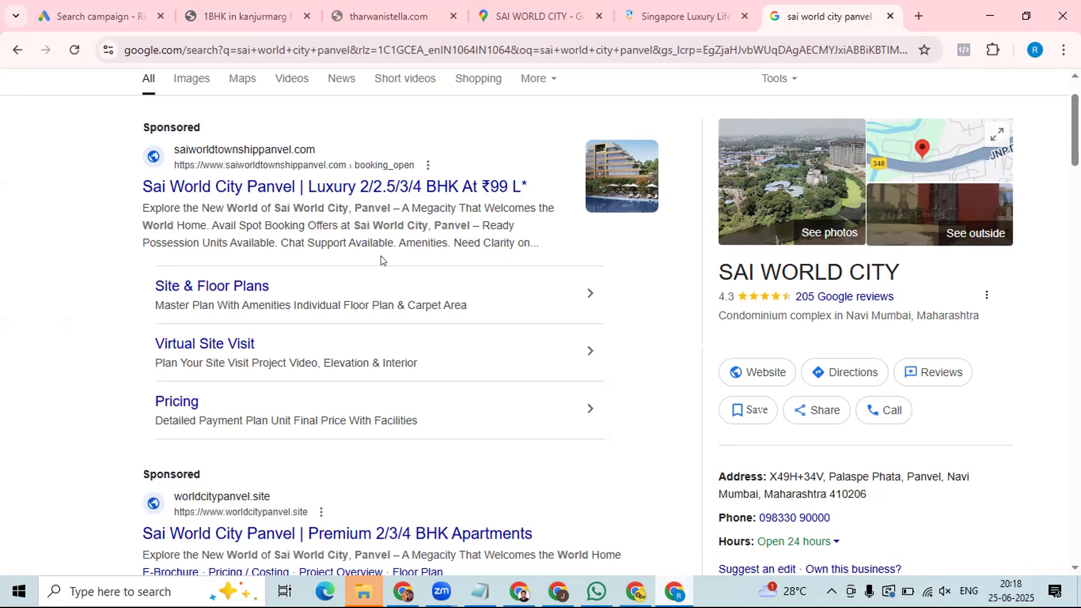
{"action": "left_click_drag", "start_coordinate": [130, 244], "coordinate": [279, 249]}
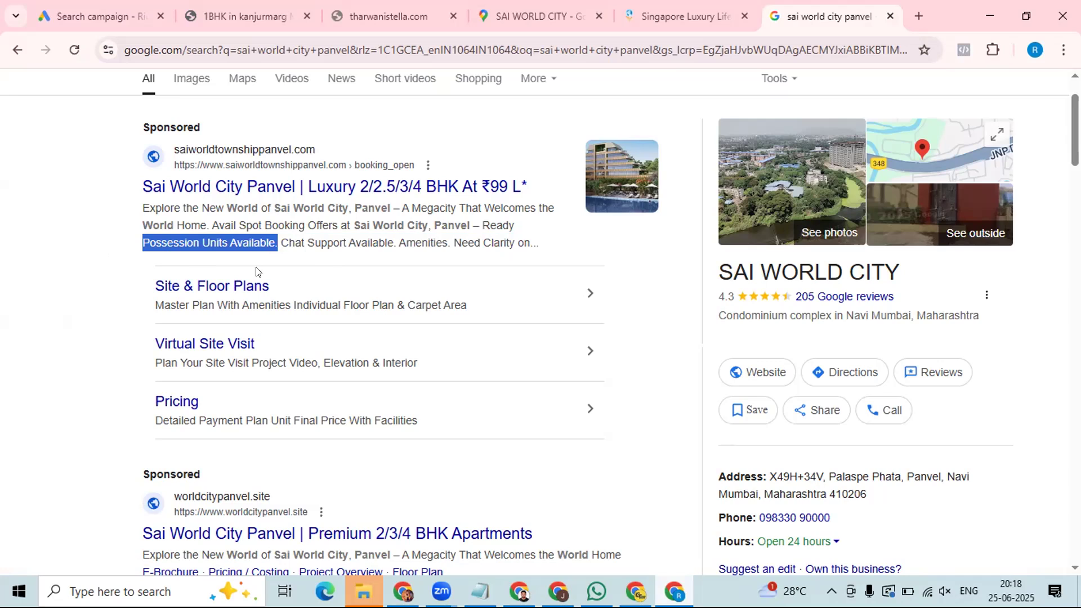
{"action": "left_click", "coordinate": [224, 261]}
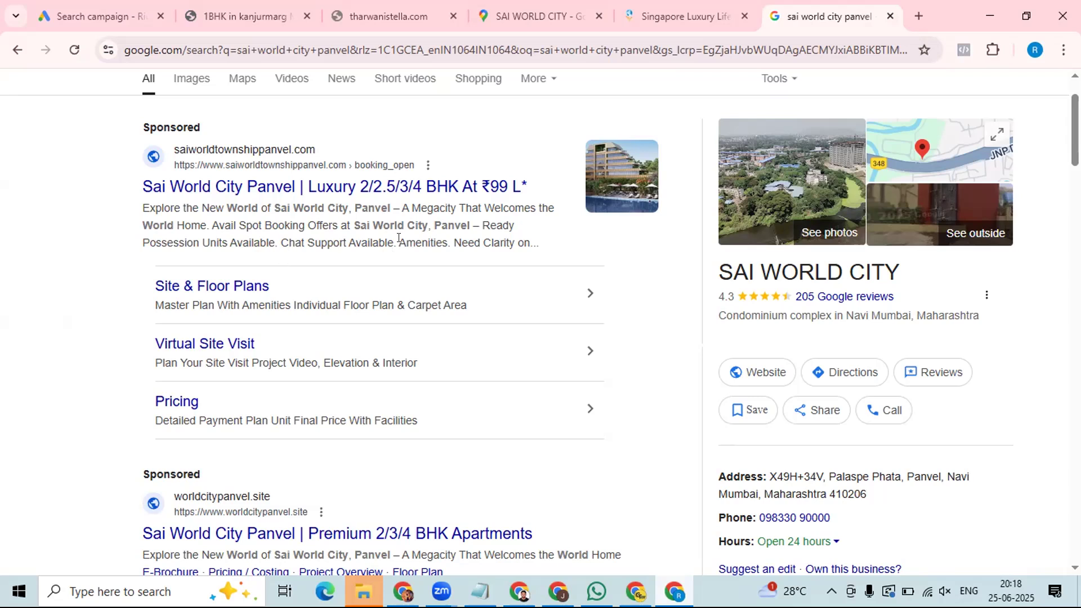
{"action": "left_click_drag", "start_coordinate": [399, 242], "coordinate": [444, 239]}
{"action": "left_click", "coordinate": [405, 263]}
{"action": "scroll", "coordinate": [172, 259], "scroll_direction": "down", "scroll_amount": 5}
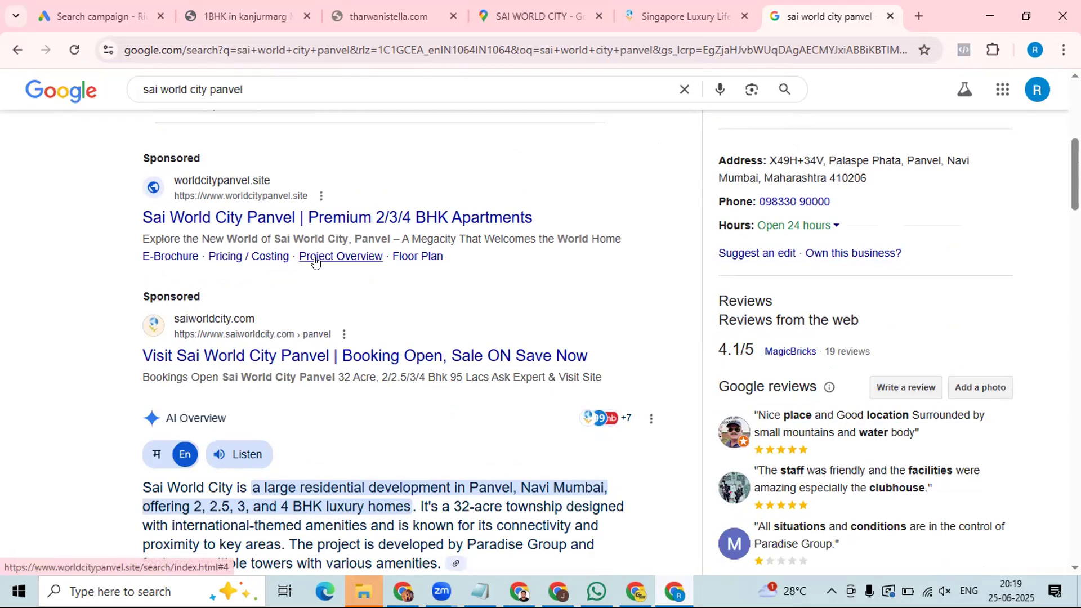
{"action": "scroll", "coordinate": [315, 260], "scroll_direction": "up", "scroll_amount": 7}
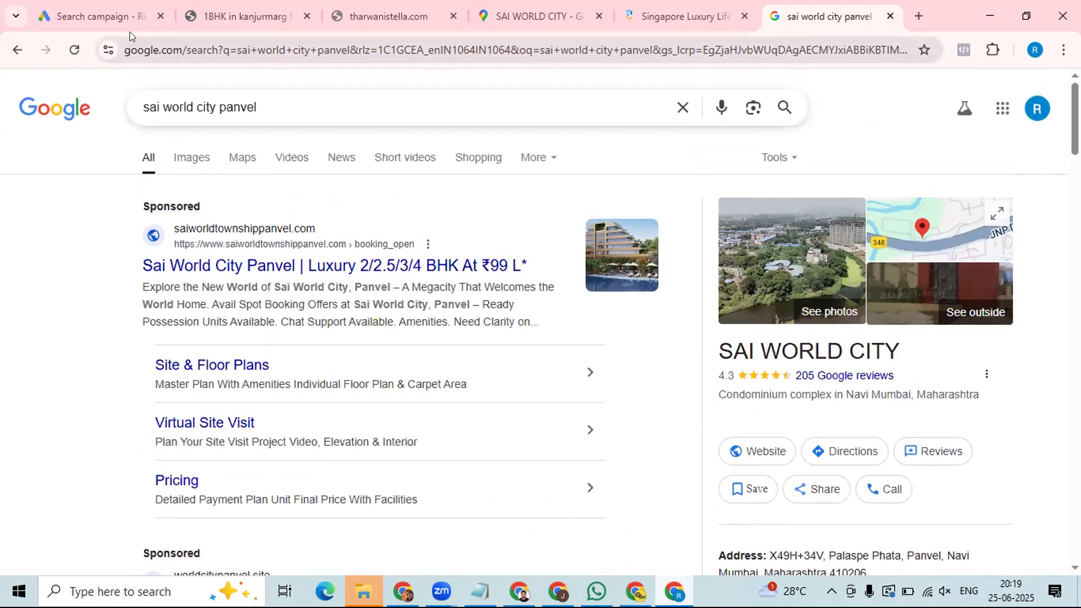
{"action": "scroll", "coordinate": [163, 250], "scroll_direction": "down", "scroll_amount": 1}
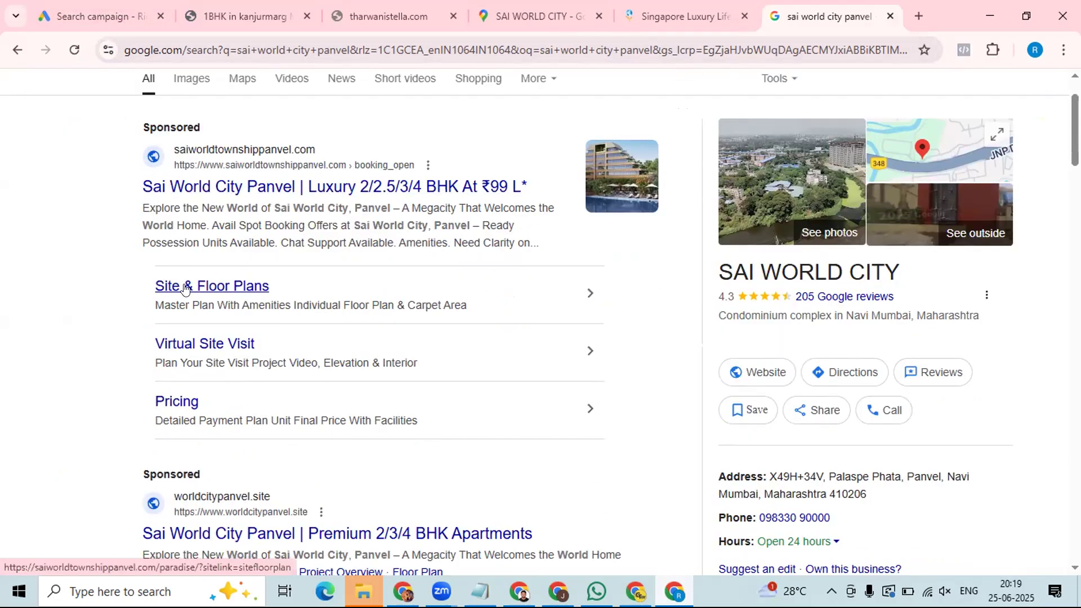
{"action": "left_click", "coordinate": [90, 8]}
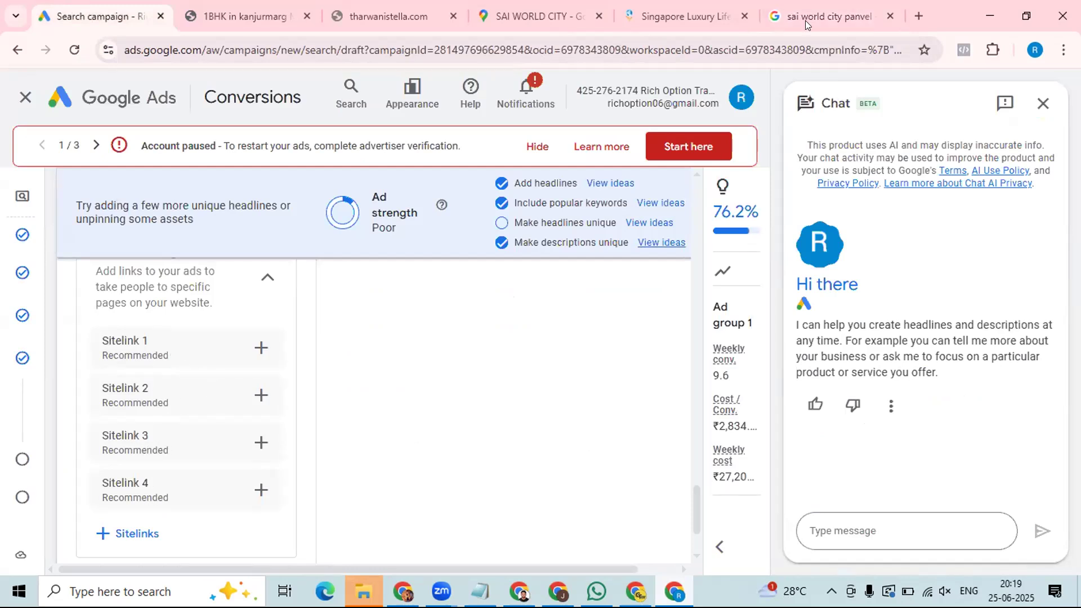
Step: Explore the Paradise Group website's navigation pages and Sai World City sections as possible sitelink destinations, closing the chat and enquiry pop-ups
{"action": "left_click", "coordinate": [694, 17]}
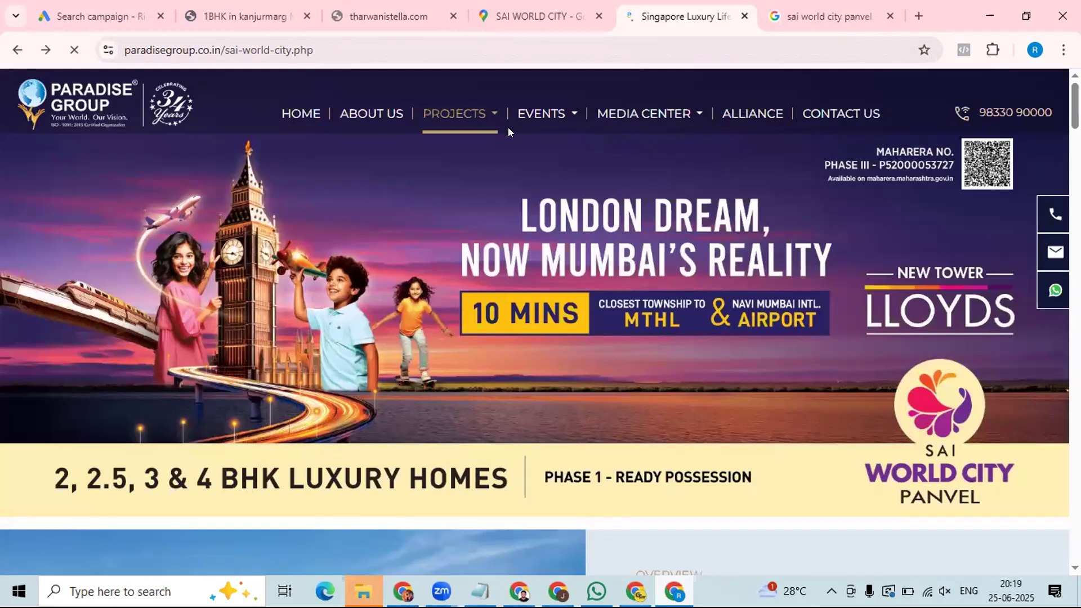
{"action": "mouse_move", "coordinate": [512, 130]}
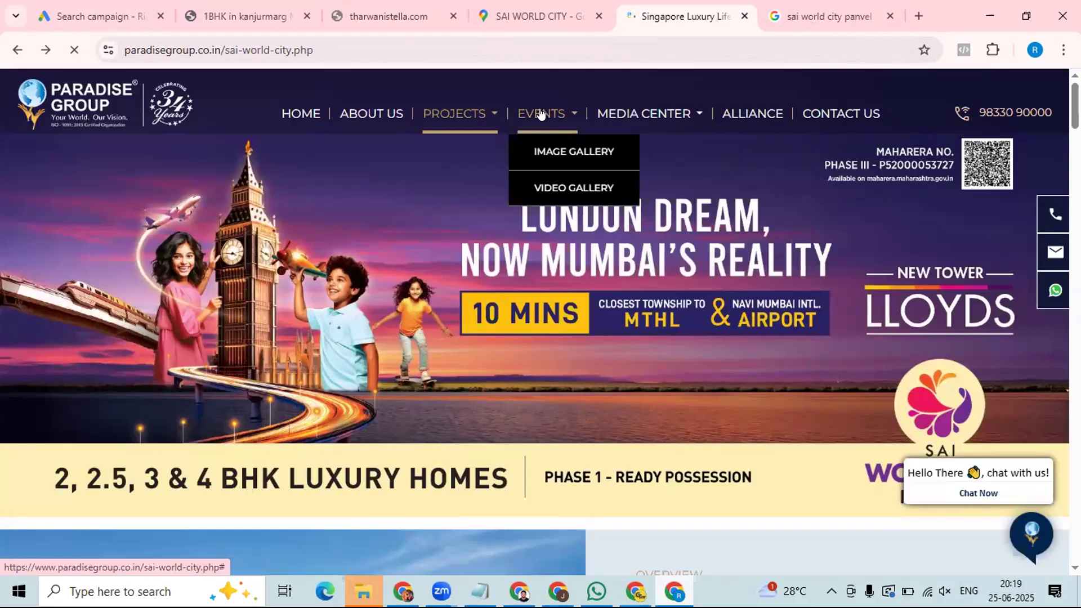
{"action": "mouse_move", "coordinate": [620, 115]}
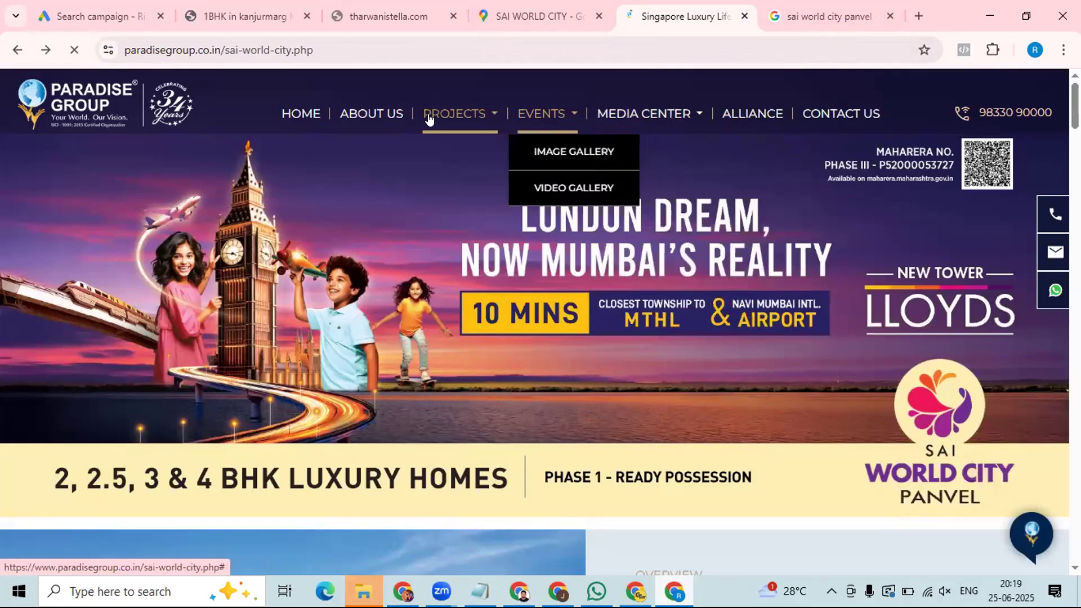
{"action": "mouse_move", "coordinate": [429, 115]}
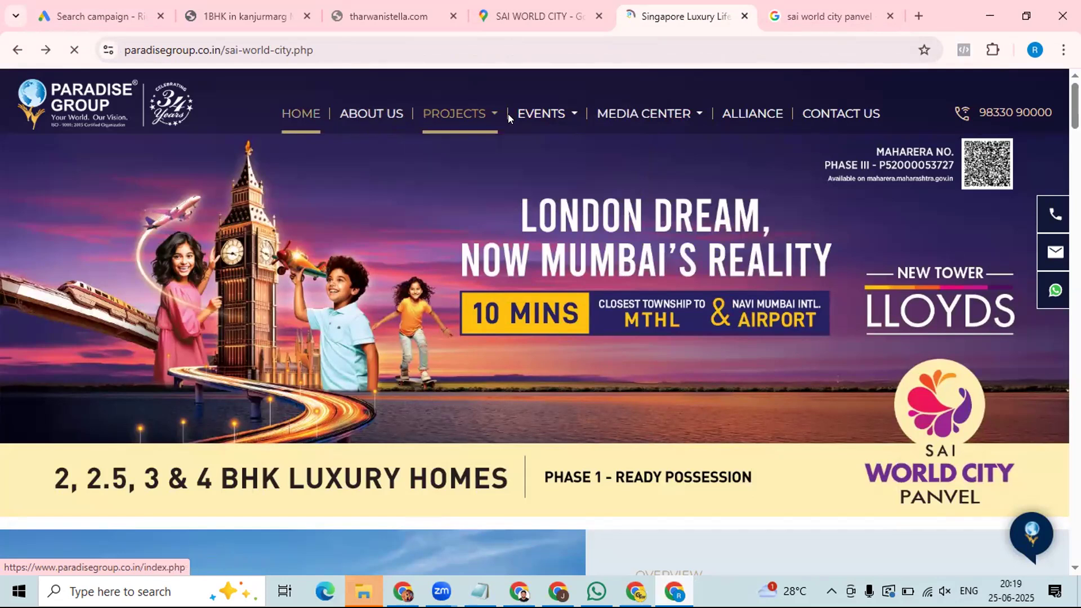
{"action": "scroll", "coordinate": [510, 286], "scroll_direction": "down", "scroll_amount": 2}
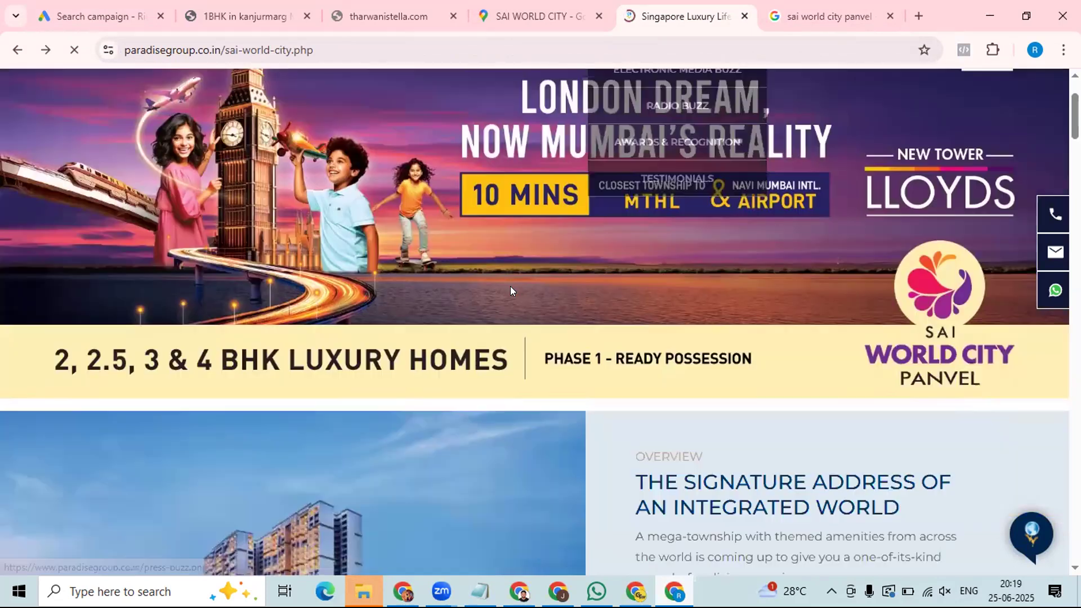
{"action": "scroll", "coordinate": [510, 289], "scroll_direction": "down", "scroll_amount": 10}
{"action": "scroll", "coordinate": [510, 289], "scroll_direction": "up", "scroll_amount": 5}
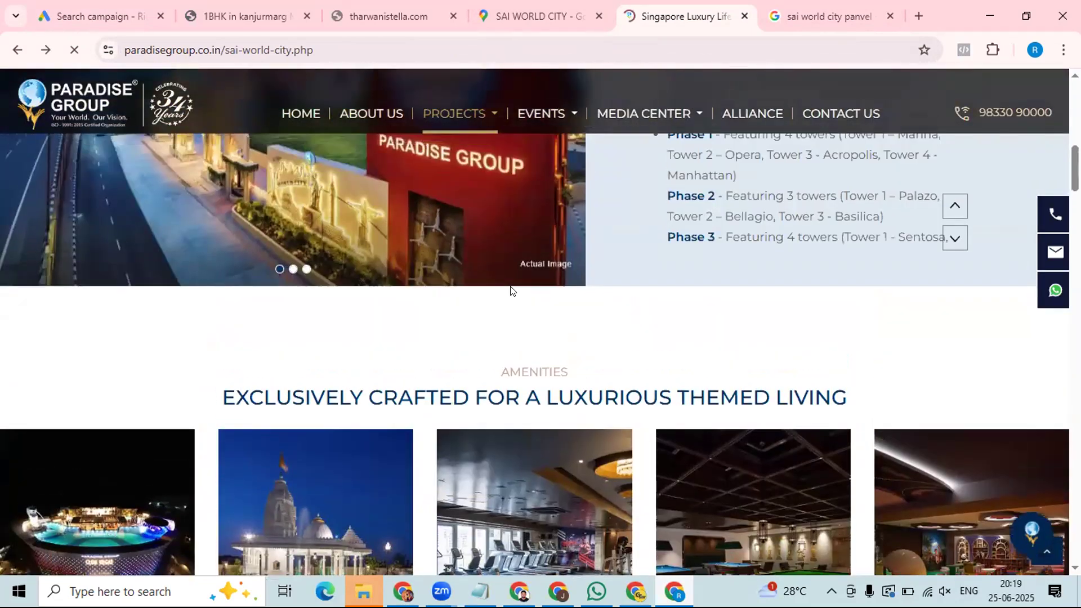
{"action": "scroll", "coordinate": [510, 289], "scroll_direction": "up", "scroll_amount": 8}
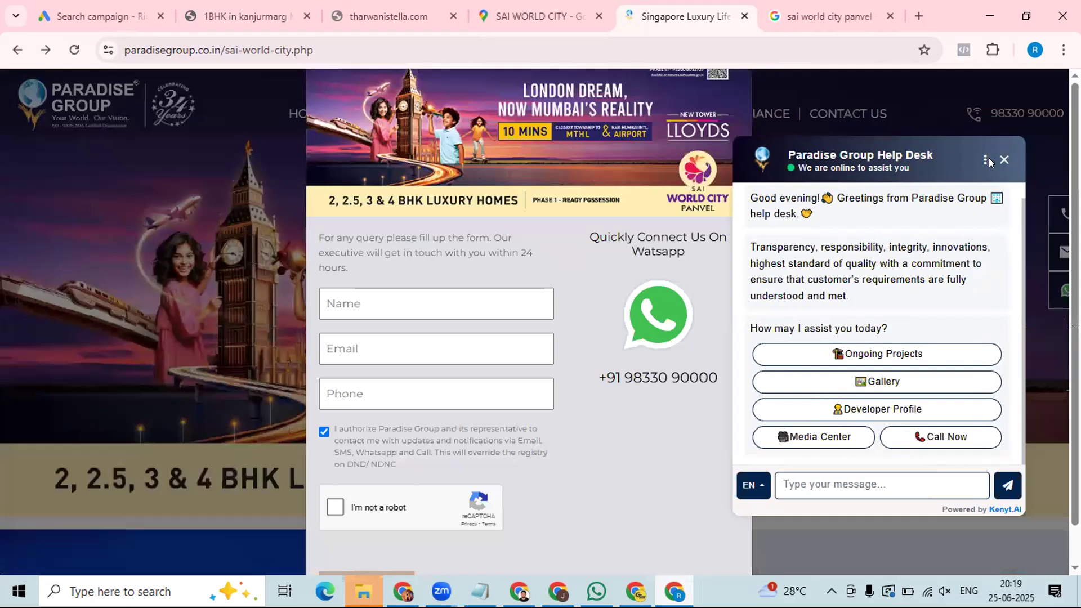
{"action": "left_click", "coordinate": [992, 159]}
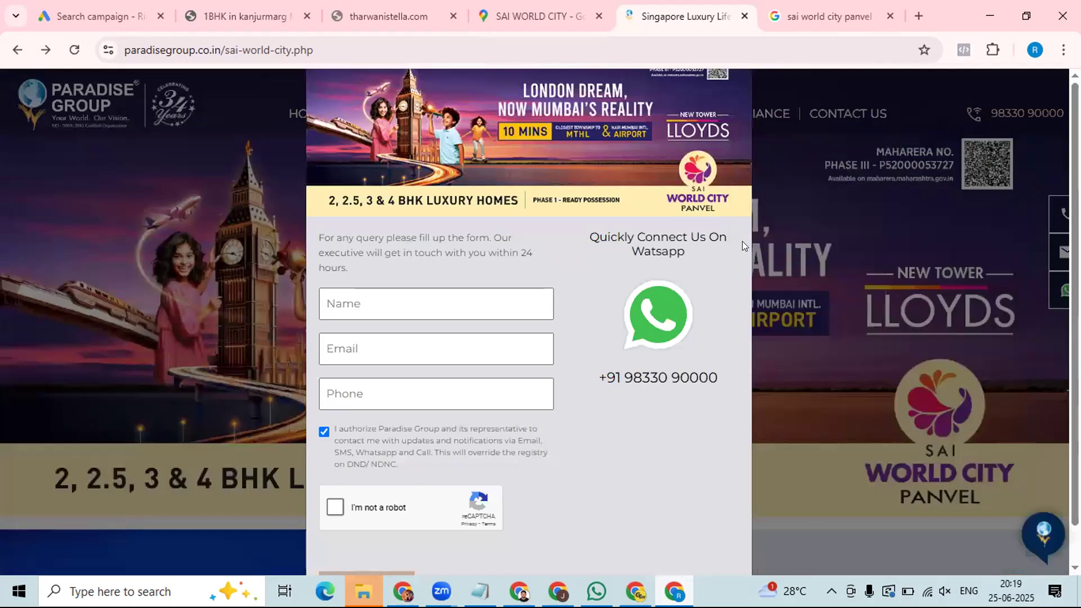
{"action": "scroll", "coordinate": [730, 340], "scroll_direction": "down", "scroll_amount": 1}
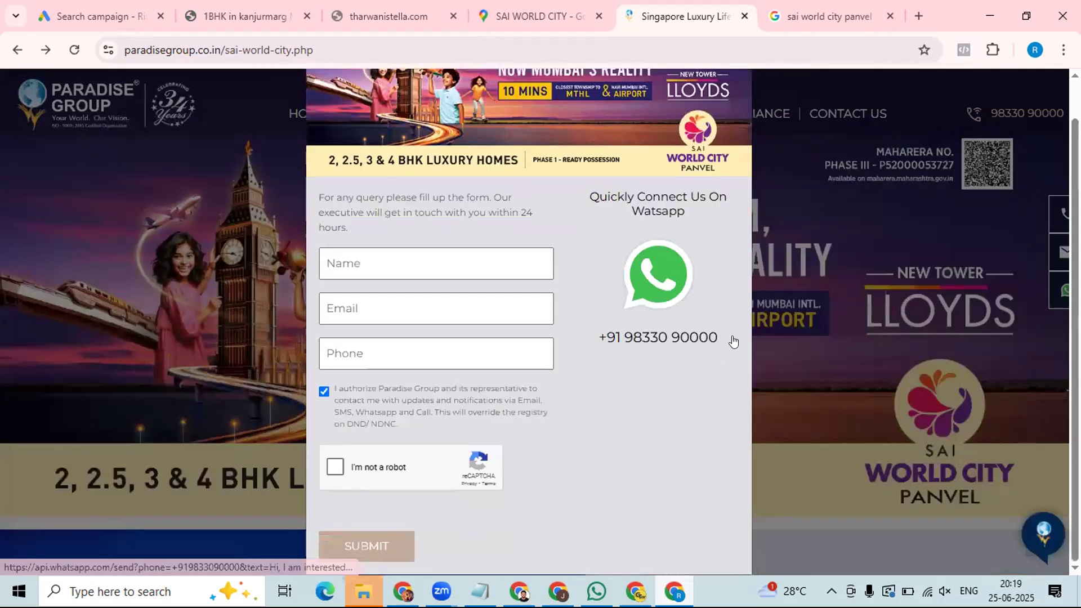
{"action": "scroll", "coordinate": [823, 263], "scroll_direction": "up", "scroll_amount": 1}
{"action": "left_click", "coordinate": [822, 229]}
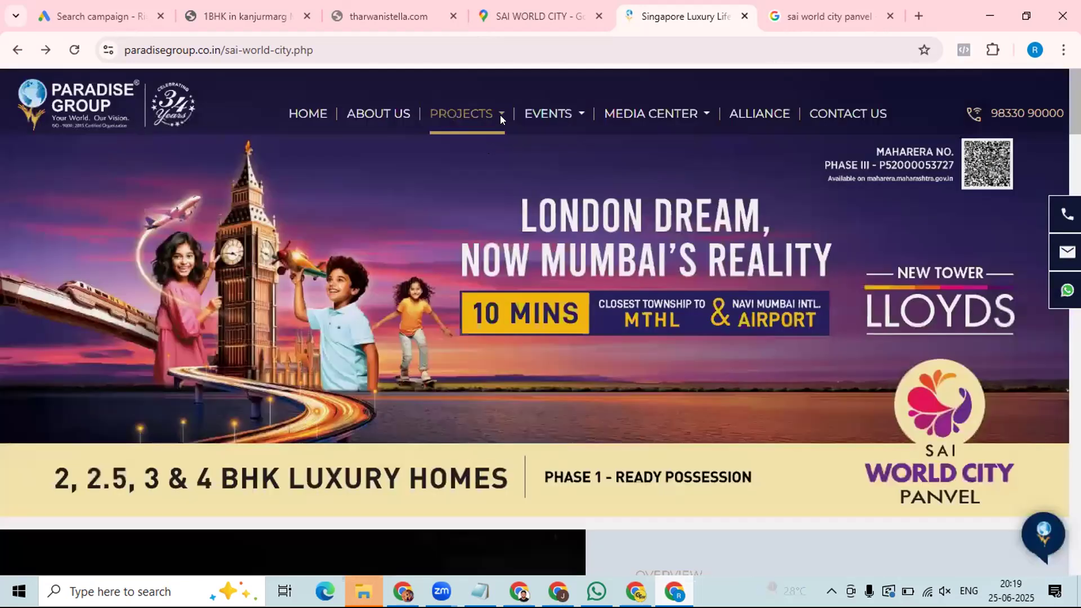
{"action": "mouse_move", "coordinate": [477, 112]}
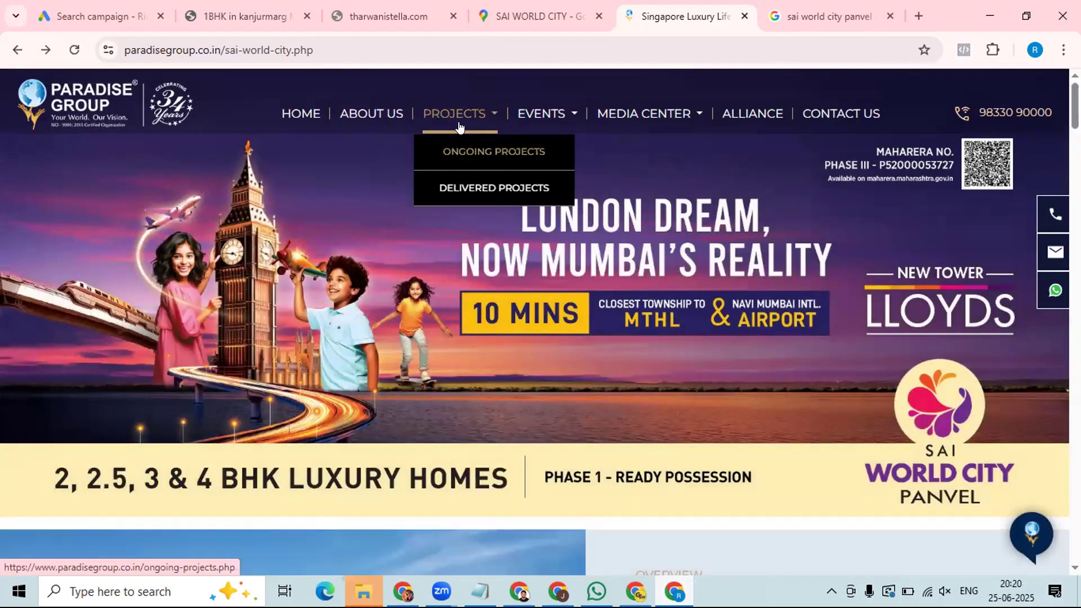
{"action": "left_click", "coordinate": [81, 7]}
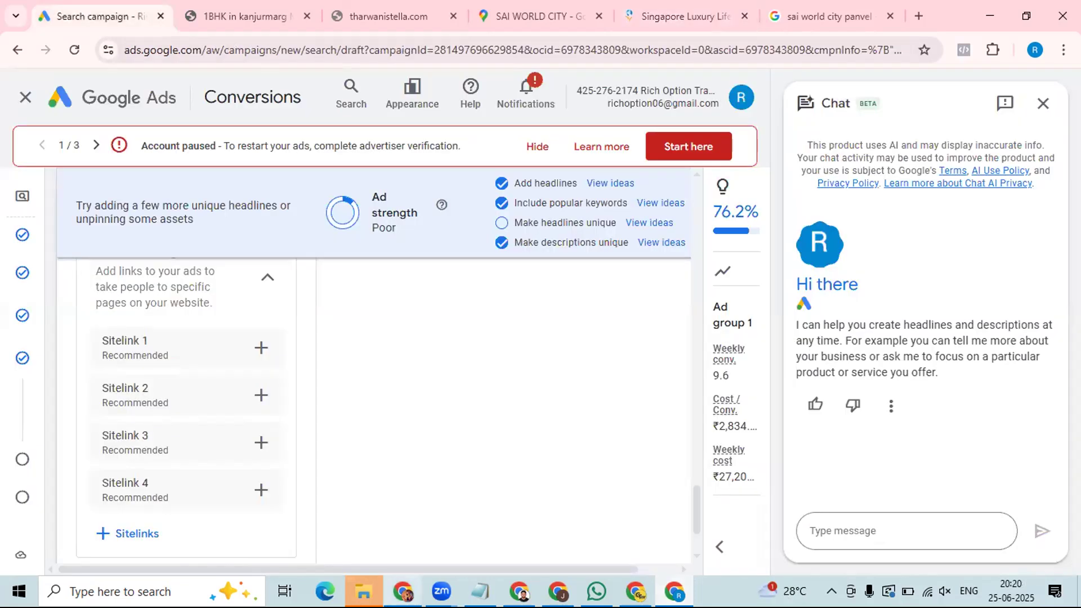
Step: Copy the first suggested sitelink title, "Project Highlights", from the Sitelink Extensions list in ChatGPT
{"action": "key", "text": "alt+Tab"}
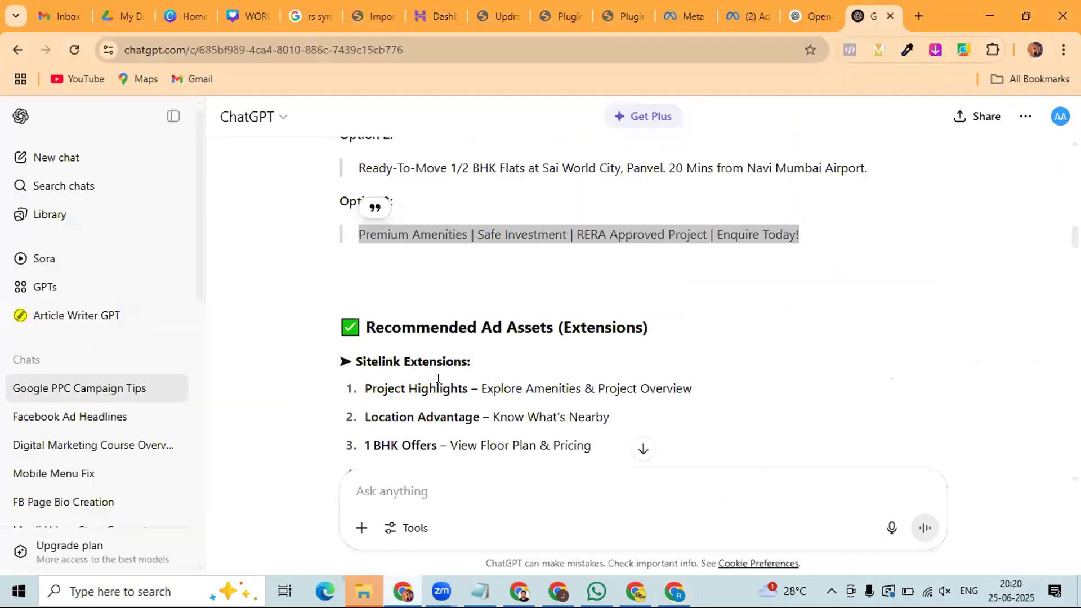
{"action": "scroll", "coordinate": [628, 342], "scroll_direction": "down", "scroll_amount": 3}
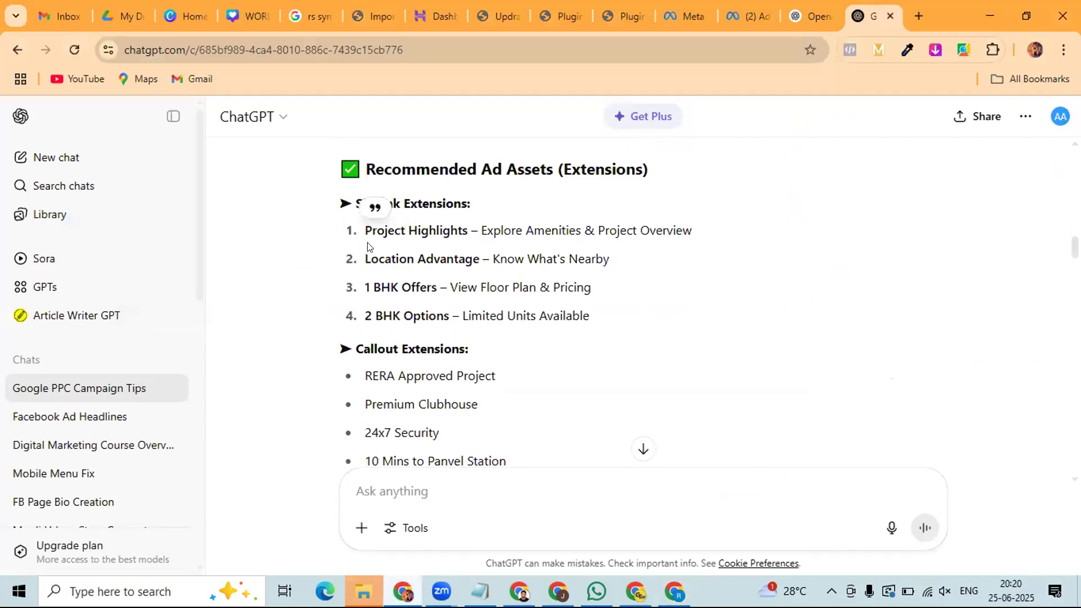
{"action": "double_click", "coordinate": [404, 229]}
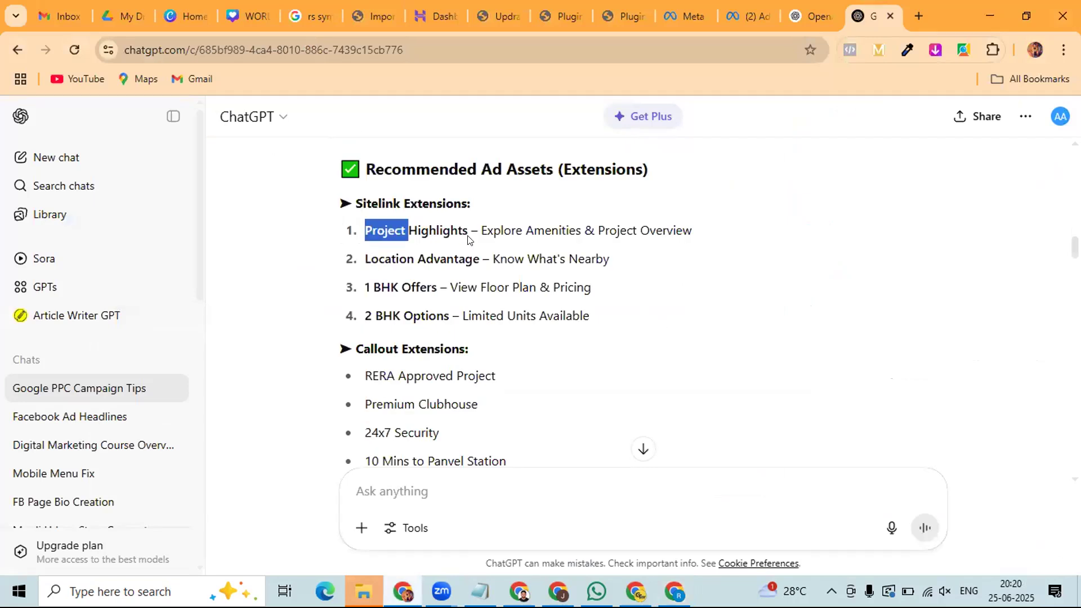
{"action": "left_click", "coordinate": [469, 239], "text": "shift"}
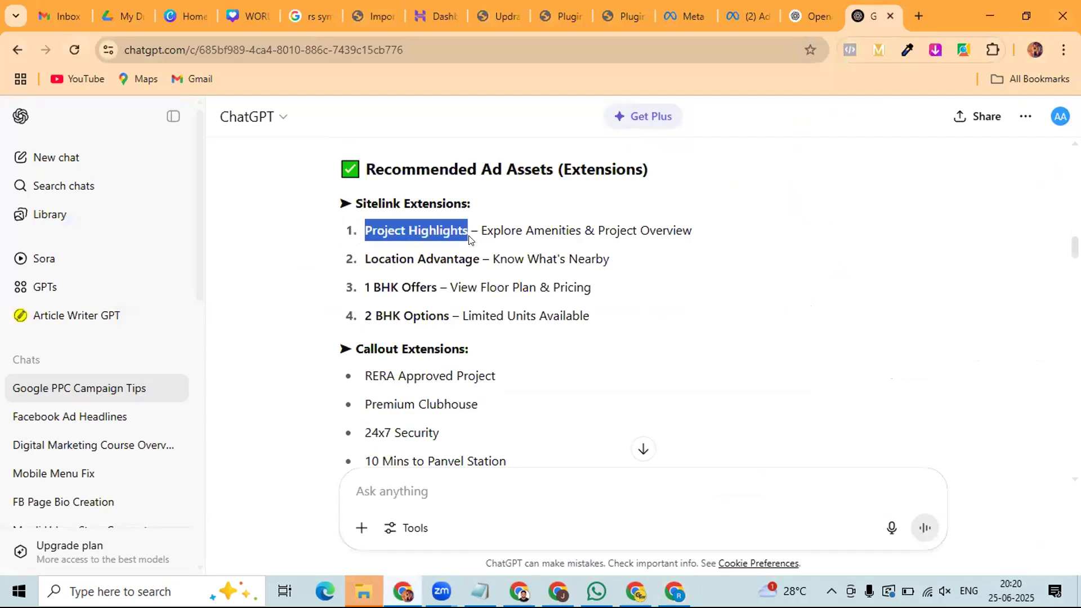
{"action": "right_click", "coordinate": [426, 240]}
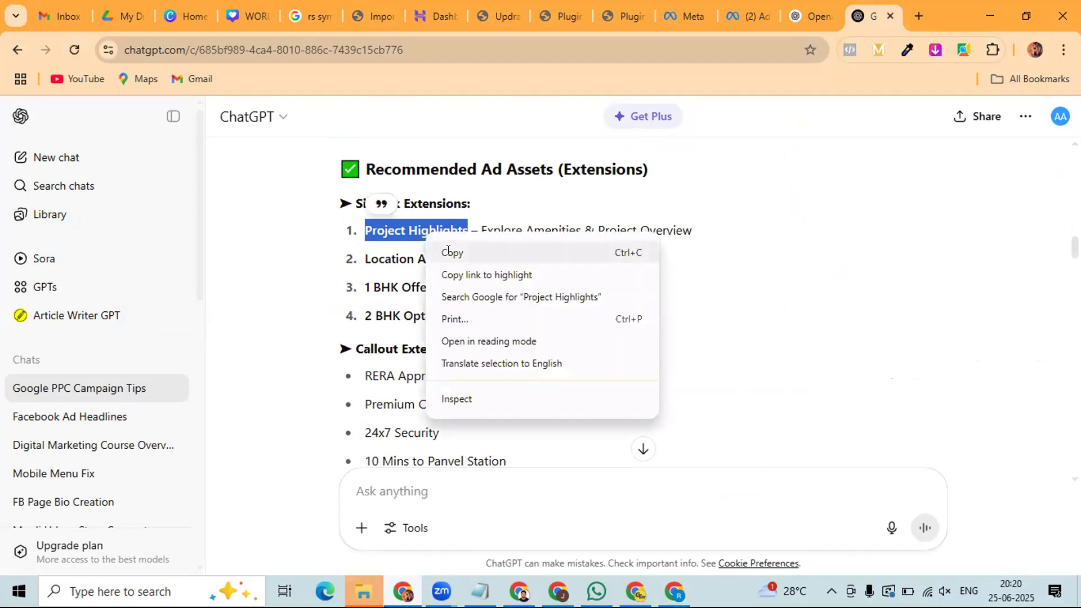
{"action": "left_click", "coordinate": [452, 253]}
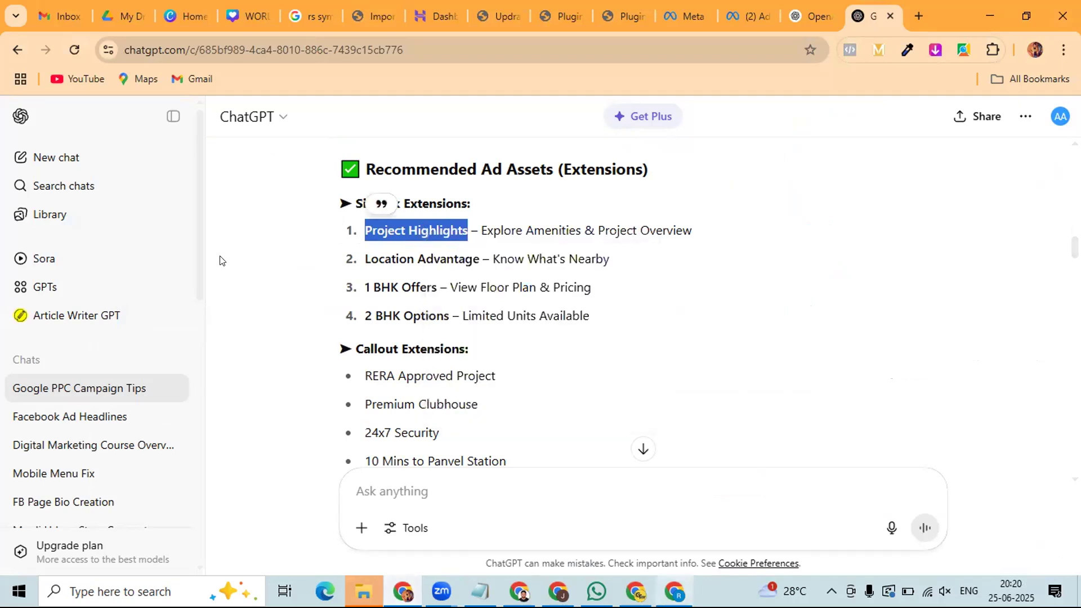
Step: Create the first sitelink in Google Ads and set its sitelink text to "Project Highlights"
{"action": "key", "text": "alt+Tab"}
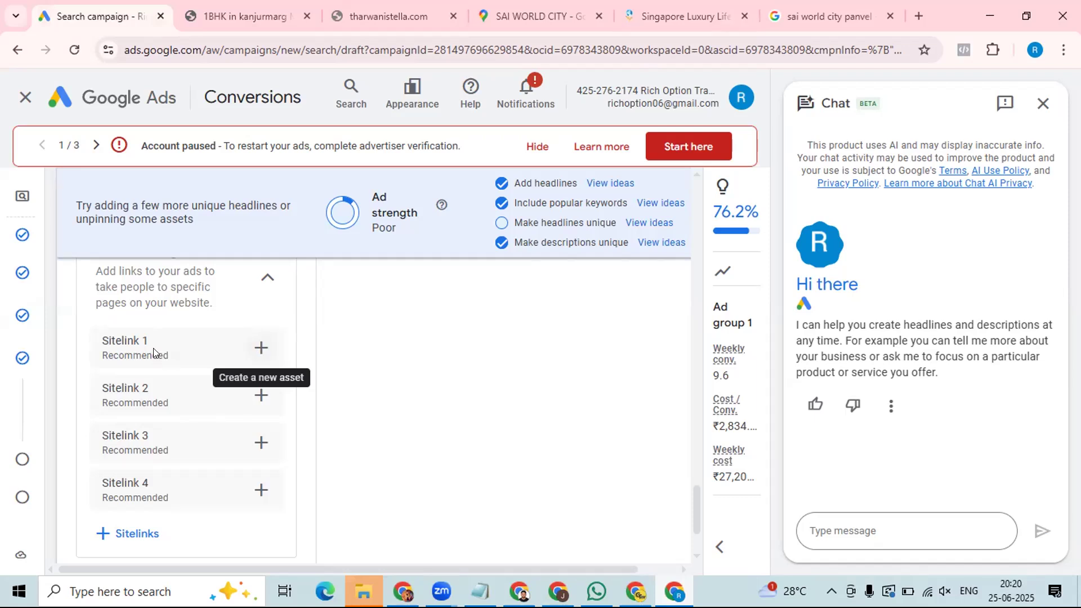
{"action": "left_click", "coordinate": [261, 347]}
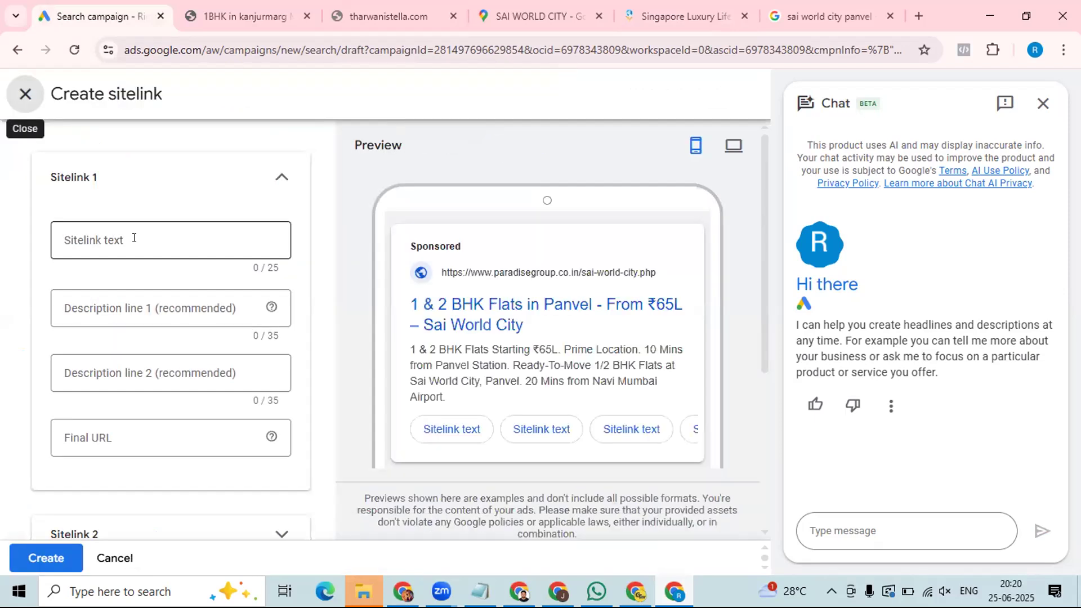
{"action": "left_click", "coordinate": [147, 310]}
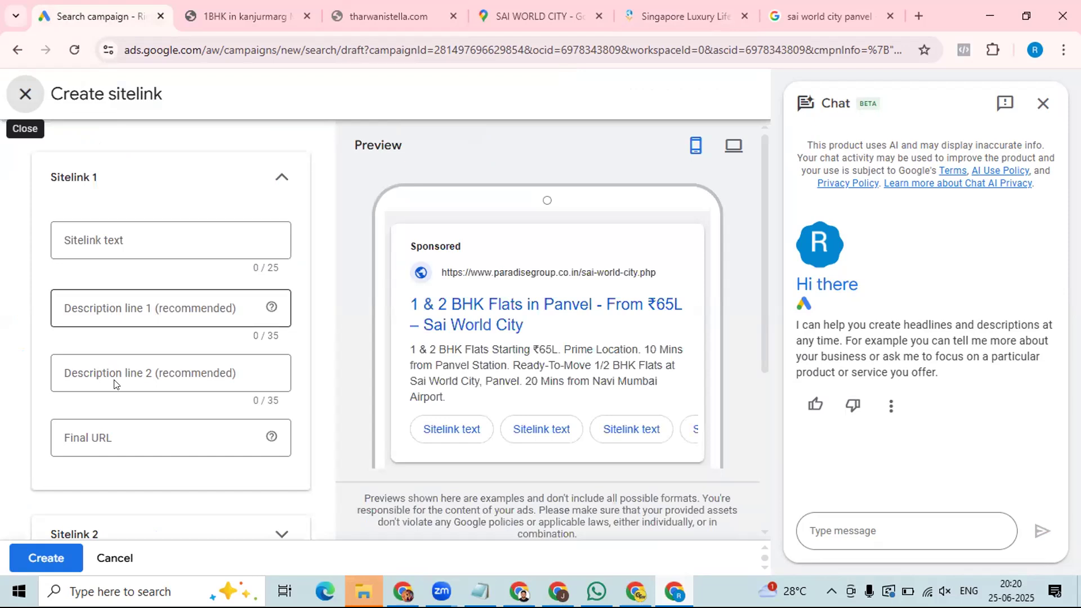
{"action": "left_click", "coordinate": [119, 440]}
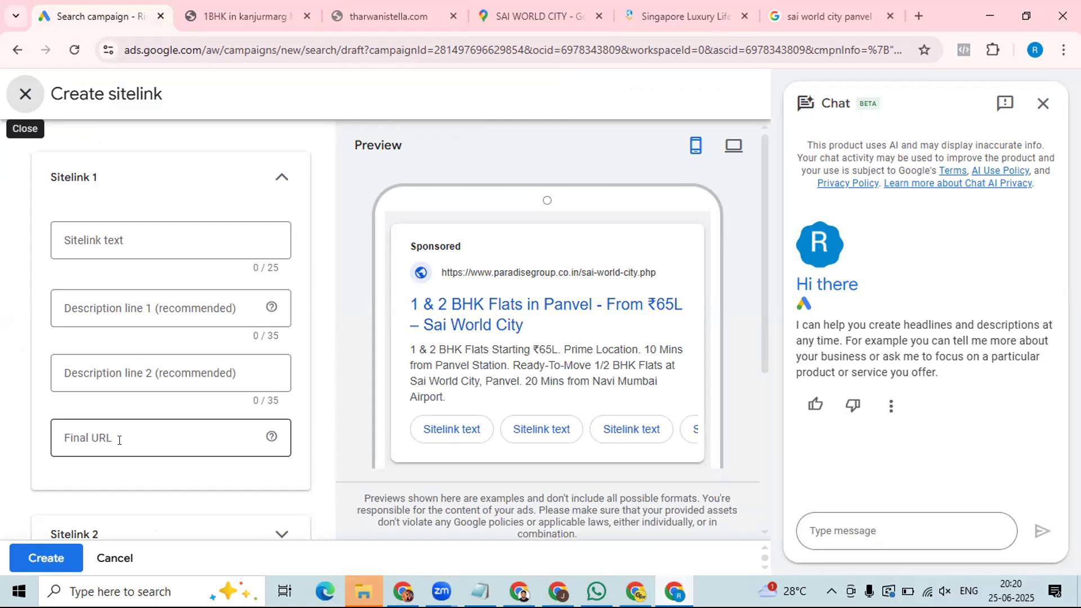
{"action": "left_click", "coordinate": [60, 237]}
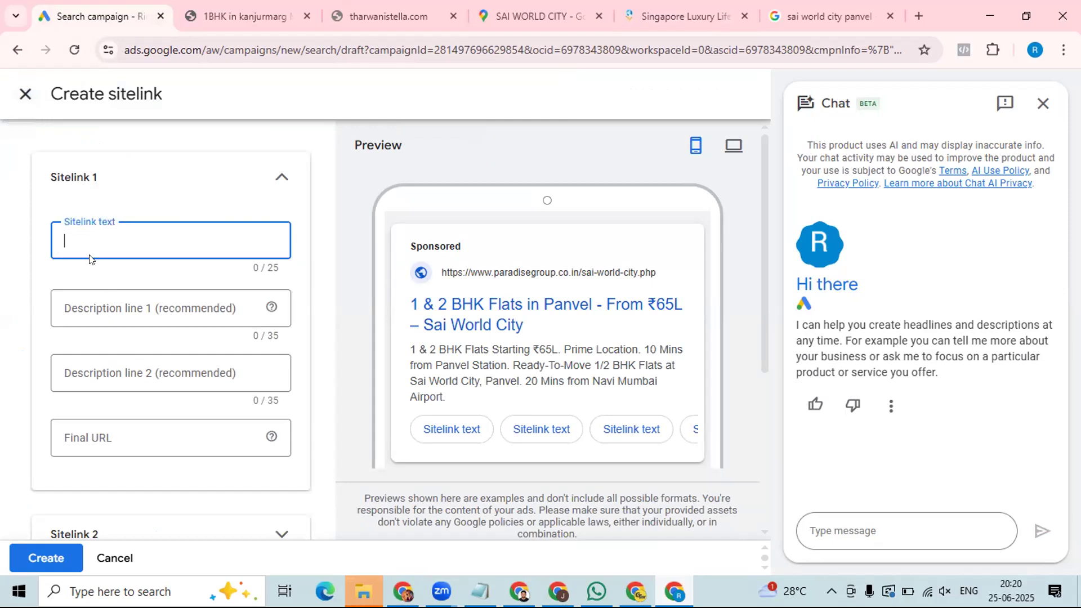
{"action": "type", "text": "Project Highlights"}
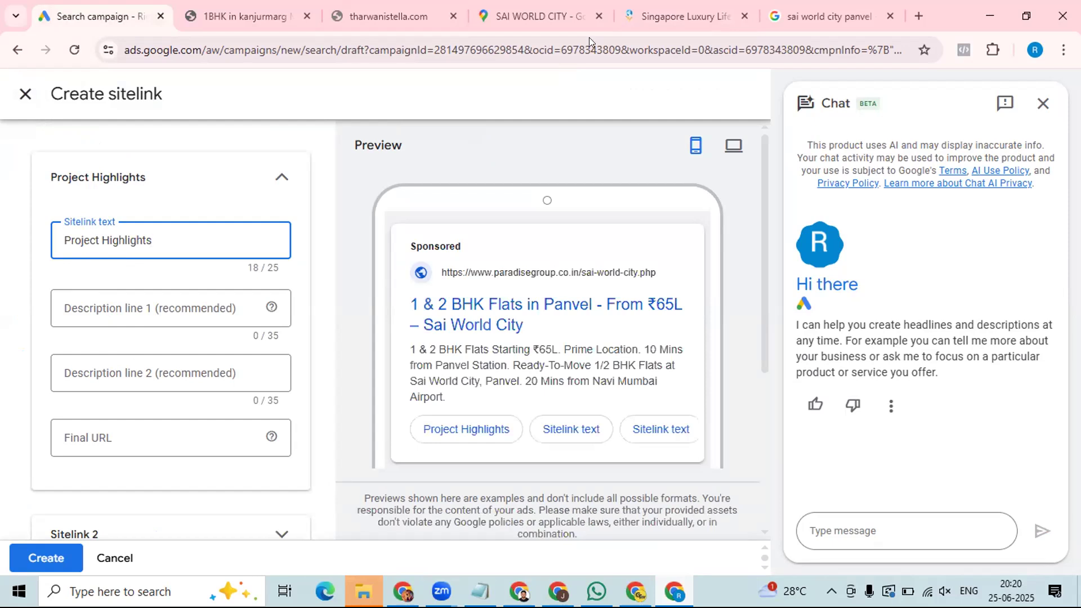
Step: Check the sponsored ads' sitelinks in the Google results, and open description line 1 of the Project Highlights sitelink for editing
{"action": "left_click", "coordinate": [829, 16]}
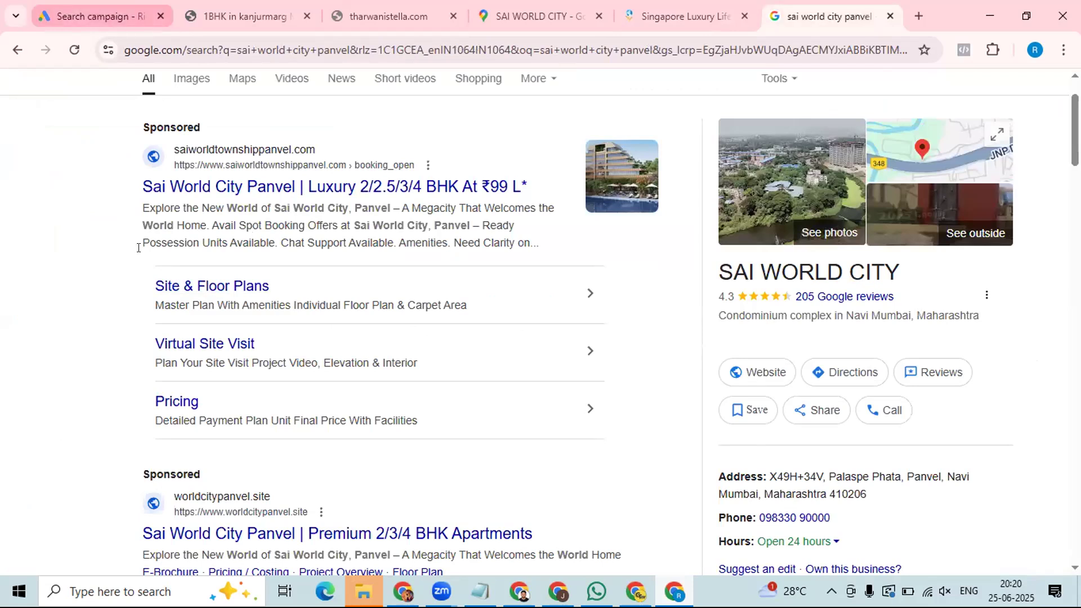
{"action": "left_click", "coordinate": [100, 17]}
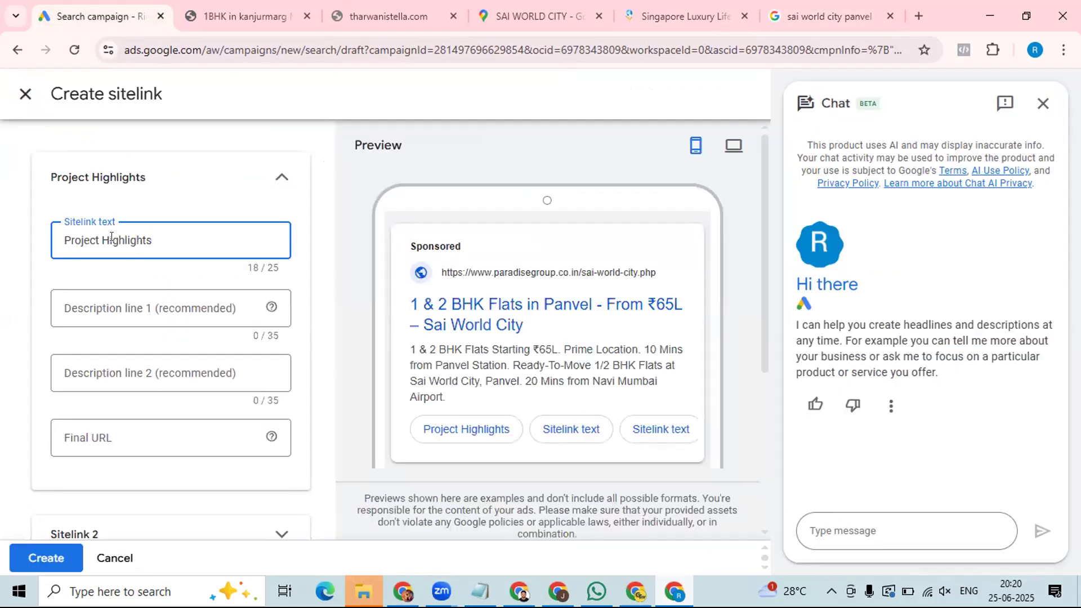
{"action": "left_click", "coordinate": [108, 301]}
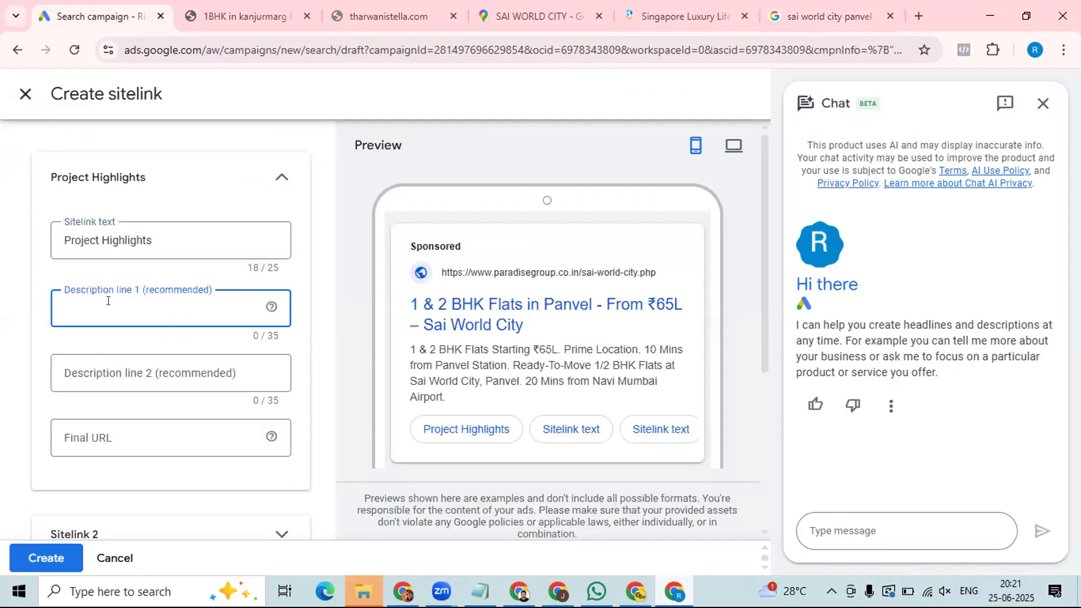
Step: Fill in description line 1 of the Project Highlights sitelink with "20 Minutes from Airport"
{"action": "type", "text": "10"}
{"action": "type", "text": " Min"}
{"action": "type", "text": "u"}
{"action": "key", "text": "BackSpace"}
{"action": "key", "text": "BackSpace"}
{"action": "key", "text": "BackSpace"}
{"action": "key", "text": "BackSpace"}
{"action": "key", "text": "BackSpace"}
{"action": "key", "text": "BackSpace"}
{"action": "key", "text": "BackSpace"}
{"action": "type", "text": "10"}
{"action": "key", "text": "BackSpace"}
{"action": "key", "text": "BackSpace"}
{"action": "type", "text": "20 Minutes from Airport"}
{"action": "left_click", "coordinate": [147, 305]}
Step: Fill in description line 2 of the Project Highlights sitelink with "10 minutes From Panvel Station"
{"action": "left_click", "coordinate": [93, 374]}
{"action": "type", "text": "10"}
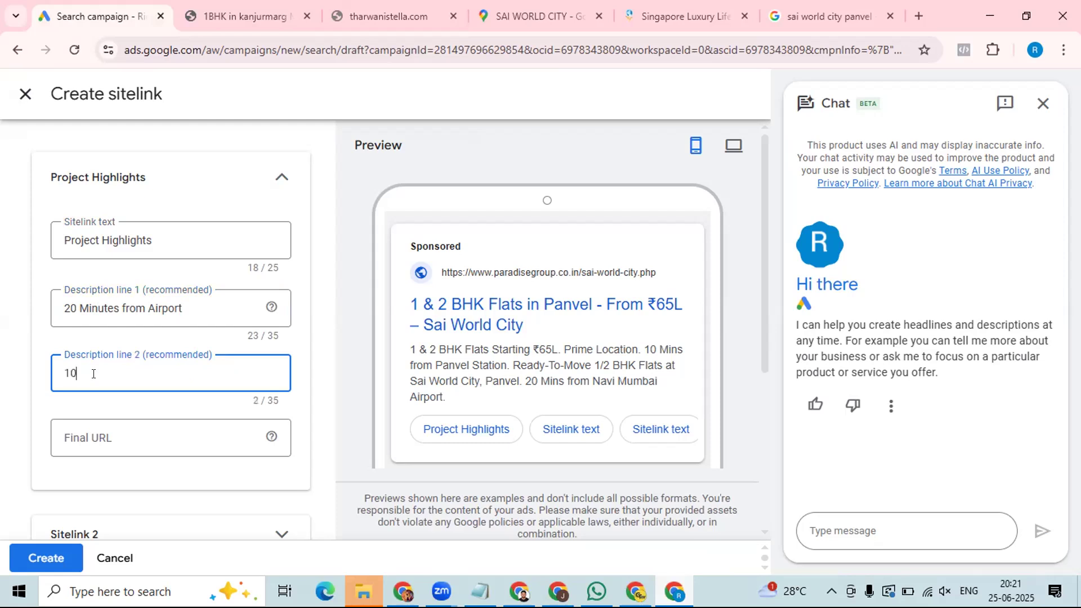
{"action": "type", "text": " minutes From Panvel Stat"}
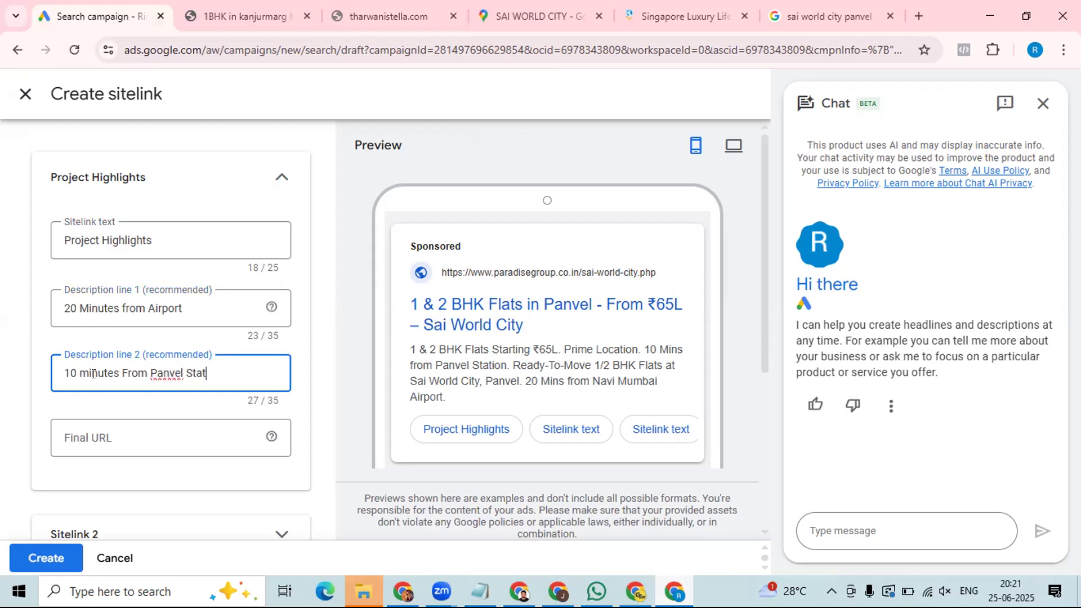
{"action": "type", "text": "ion"}
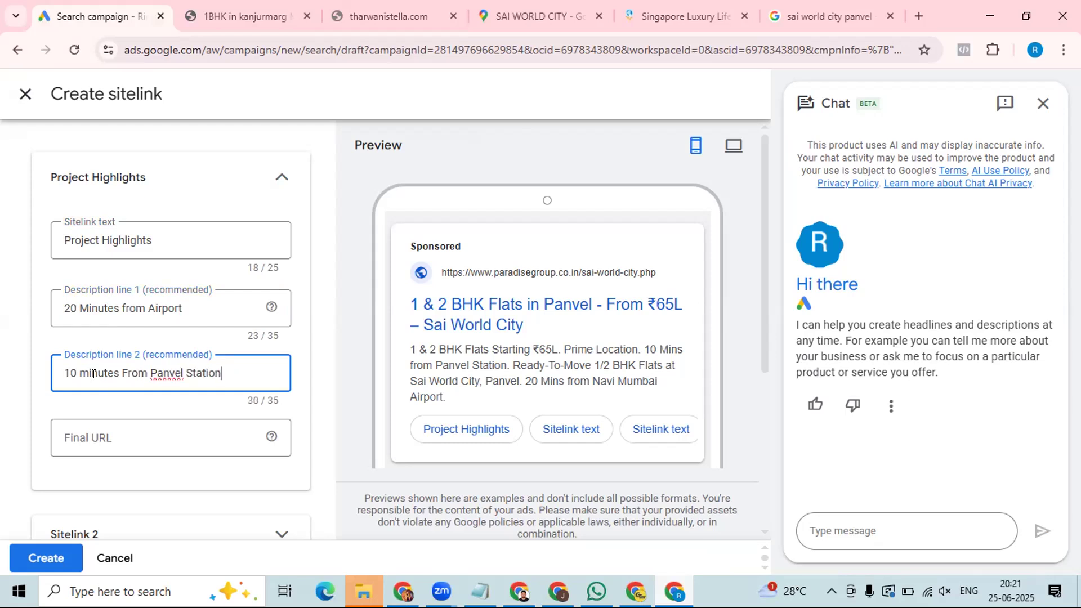
{"action": "left_click", "coordinate": [134, 431]}
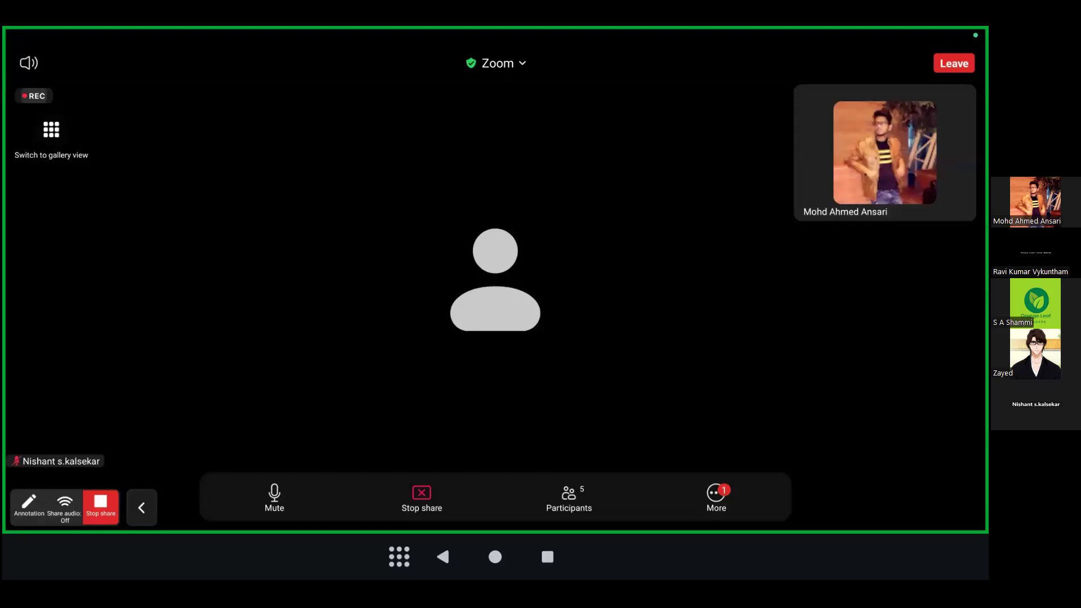
Step: Switch from the Zoom meeting to the Teachmint whiteboard and go to a blank page
{"action": "left_click", "coordinate": [548, 557]}
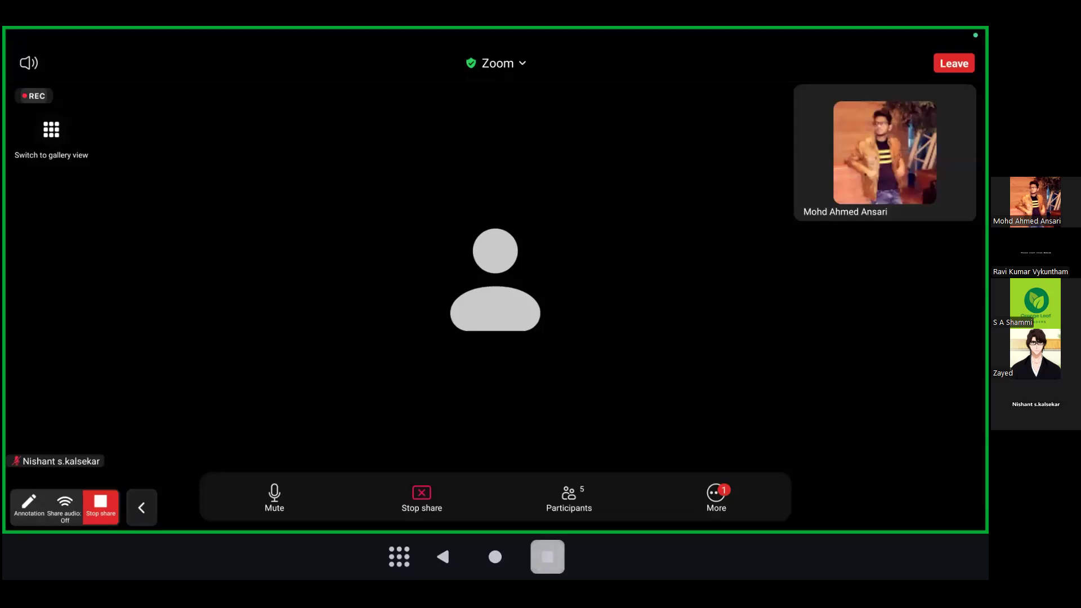
{"action": "left_click_drag", "start_coordinate": [496, 286], "coordinate": [810, 286]}
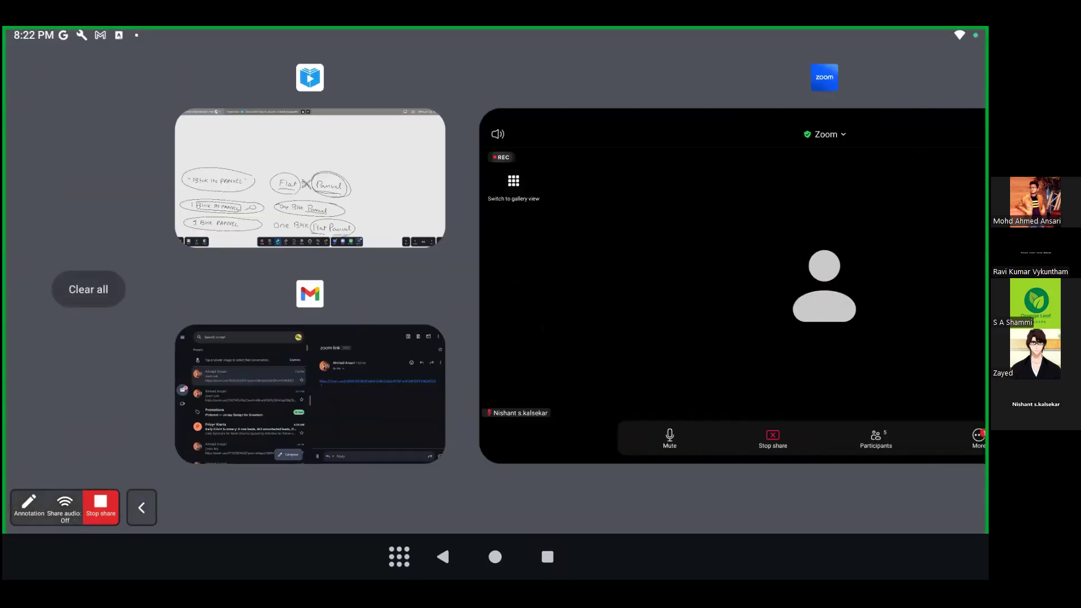
{"action": "left_click", "coordinate": [309, 178]}
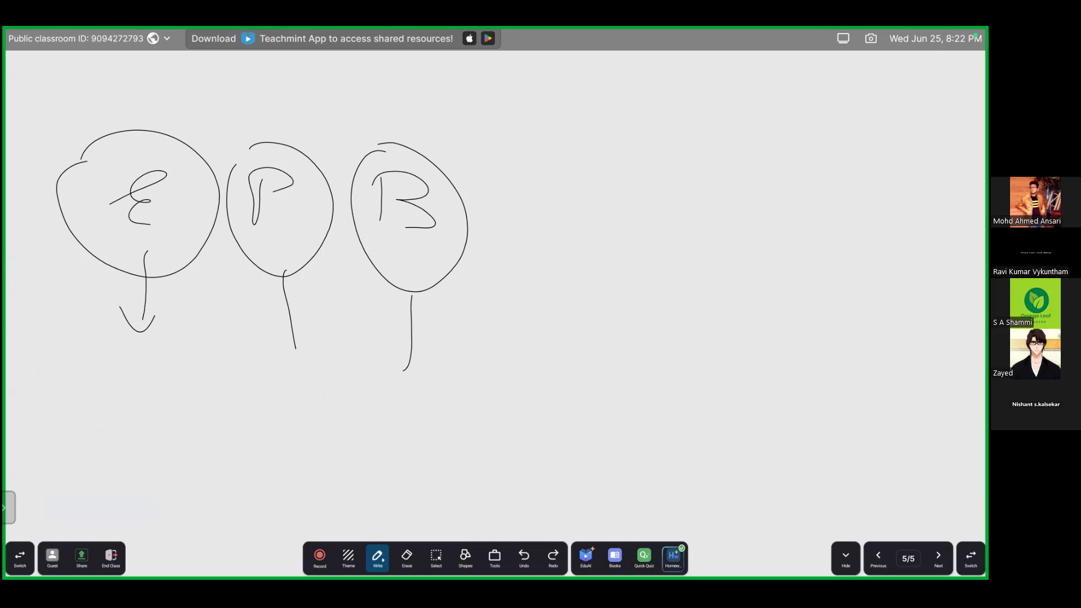
{"action": "left_click", "coordinate": [938, 558]}
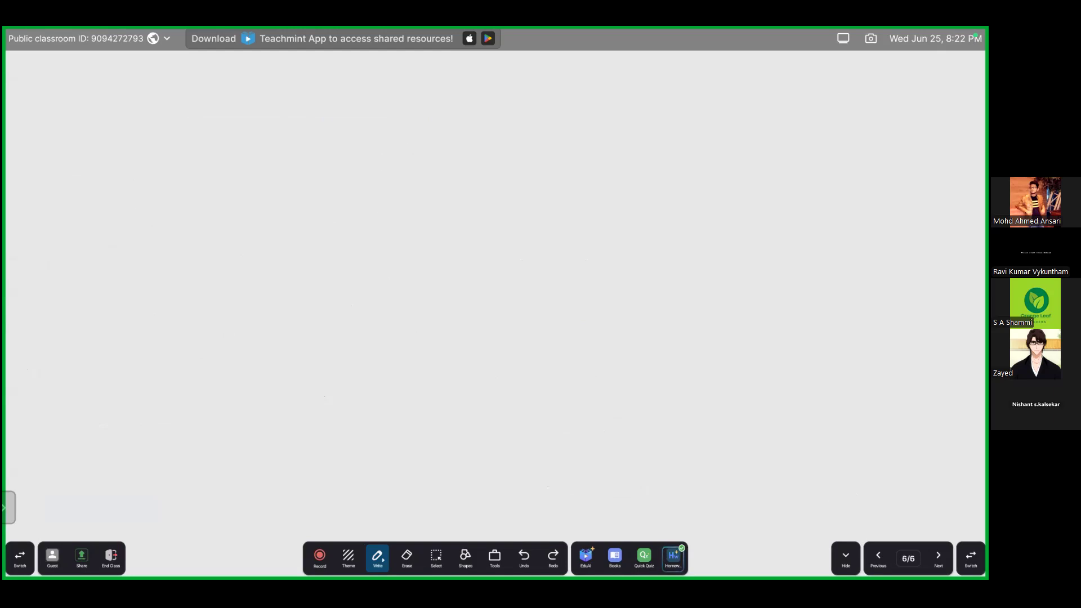
Step: Sketch a search bar with a magnifier and three long result lines below it
{"action": "mouse_move", "coordinate": [444, 168]}
{"action": "left_mouse_down"}
{"action": "mouse_move", "coordinate": [203, 196]}
{"action": "mouse_move", "coordinate": [482, 195]}
{"action": "mouse_move", "coordinate": [463, 168]}
{"action": "mouse_move", "coordinate": [426, 192]}
{"action": "left_mouse_up"}
{"action": "left_click_drag", "start_coordinate": [488, 230], "coordinate": [201, 248]}
{"action": "left_click_drag", "start_coordinate": [483, 256], "coordinate": [201, 277]}
{"action": "left_click_drag", "start_coordinate": [474, 292], "coordinate": [196, 312]}
Step: Draw four small sitelink boxes stacked below the result lines, with a long line under each box
{"action": "mouse_move", "coordinate": [302, 341]}
{"action": "left_mouse_down"}
{"action": "mouse_move", "coordinate": [219, 365]}
{"action": "mouse_move", "coordinate": [299, 343]}
{"action": "left_mouse_up"}
{"action": "mouse_move", "coordinate": [285, 401]}
{"action": "left_mouse_down"}
{"action": "mouse_move", "coordinate": [193, 401]}
{"action": "mouse_move", "coordinate": [282, 427]}
{"action": "mouse_move", "coordinate": [287, 405]}
{"action": "left_mouse_up"}
{"action": "mouse_move", "coordinate": [286, 456]}
{"action": "left_mouse_down"}
{"action": "mouse_move", "coordinate": [180, 460]}
{"action": "mouse_move", "coordinate": [211, 487]}
{"action": "mouse_move", "coordinate": [287, 458]}
{"action": "left_mouse_up"}
{"action": "mouse_move", "coordinate": [284, 500]}
{"action": "left_mouse_down"}
{"action": "mouse_move", "coordinate": [167, 508]}
{"action": "mouse_move", "coordinate": [288, 527]}
{"action": "mouse_move", "coordinate": [286, 497]}
{"action": "left_mouse_up"}
{"action": "left_click_drag", "start_coordinate": [194, 378], "coordinate": [468, 387]}
{"action": "left_click_drag", "start_coordinate": [197, 444], "coordinate": [454, 439]}
{"action": "left_click_drag", "start_coordinate": [188, 497], "coordinate": [440, 482]}
{"action": "left_click_drag", "start_coordinate": [183, 544], "coordinate": [472, 510]}
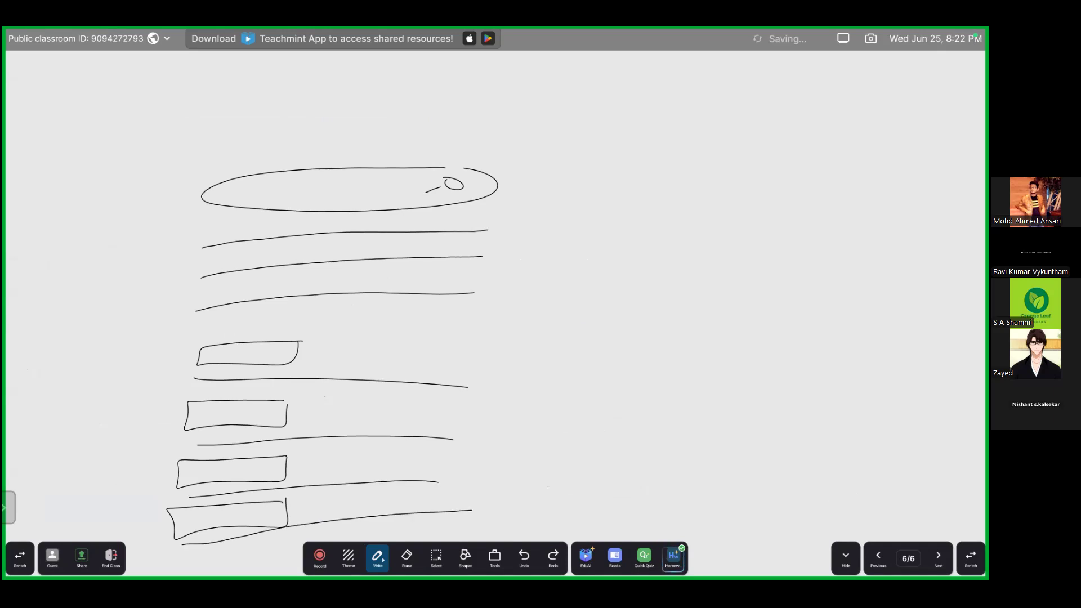
Step: Draw an arrow pointing at the result lines and label it "web"
{"action": "left_click_drag", "start_coordinate": [552, 257], "coordinate": [459, 266]}
{"action": "mouse_move", "coordinate": [457, 262]}
{"action": "left_mouse_down"}
{"action": "mouse_move", "coordinate": [447, 270]}
{"action": "mouse_move", "coordinate": [461, 275]}
{"action": "left_mouse_up"}
{"action": "left_click_drag", "start_coordinate": [591, 252], "coordinate": [640, 262]}
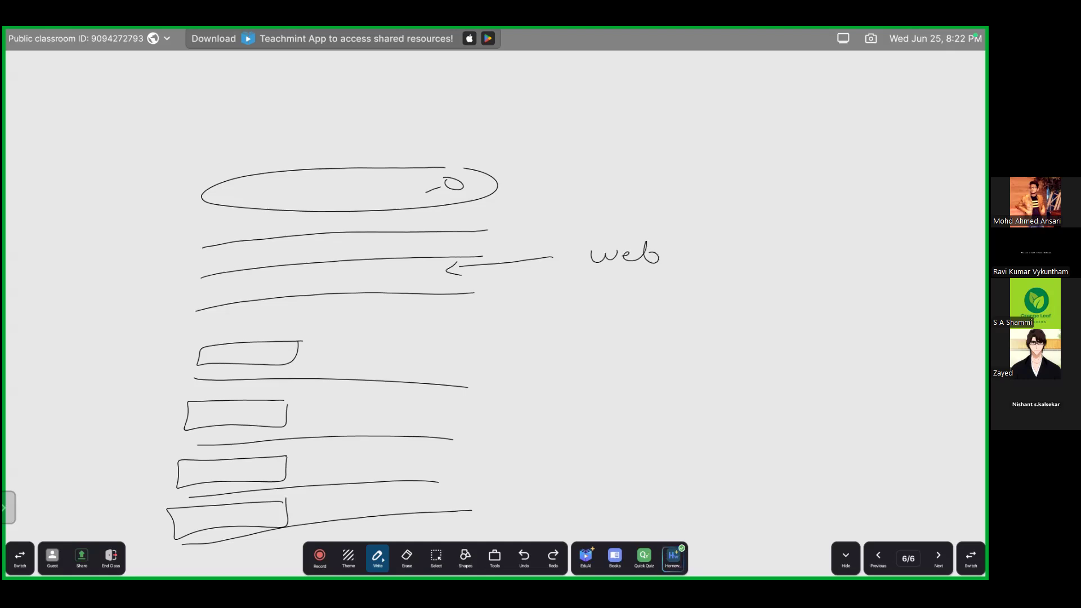
Step: Draw one arrow pointing at each of the four sitelink boxes
{"action": "left_click_drag", "start_coordinate": [311, 354], "coordinate": [524, 366]}
{"action": "left_click_drag", "start_coordinate": [324, 347], "coordinate": [335, 367]}
{"action": "mouse_move", "coordinate": [504, 420]}
{"action": "left_mouse_down"}
{"action": "mouse_move", "coordinate": [309, 414]}
{"action": "mouse_move", "coordinate": [326, 423]}
{"action": "left_mouse_up"}
{"action": "left_click_drag", "start_coordinate": [497, 462], "coordinate": [307, 472]}
{"action": "left_click_drag", "start_coordinate": [497, 495], "coordinate": [312, 514]}
{"action": "left_click_drag", "start_coordinate": [312, 505], "coordinate": [313, 522]}
Step: Write a second "web" label beside the sitelink arrows, circle it, and enclose both labels in a large oval
{"action": "mouse_move", "coordinate": [550, 356]}
{"action": "left_mouse_down"}
{"action": "mouse_move", "coordinate": [659, 346]}
{"action": "mouse_move", "coordinate": [565, 514]}
{"action": "mouse_move", "coordinate": [555, 356]}
{"action": "mouse_move", "coordinate": [569, 353]}
{"action": "left_mouse_up"}
{"action": "mouse_move", "coordinate": [567, 423]}
{"action": "left_mouse_down"}
{"action": "mouse_move", "coordinate": [597, 421]}
{"action": "mouse_move", "coordinate": [617, 437]}
{"action": "left_mouse_up"}
{"action": "mouse_move", "coordinate": [546, 233]}
{"action": "left_mouse_down"}
{"action": "mouse_move", "coordinate": [724, 354]}
{"action": "mouse_move", "coordinate": [675, 466]}
{"action": "left_mouse_up"}
{"action": "mouse_move", "coordinate": [556, 206]}
{"action": "left_mouse_down"}
{"action": "mouse_move", "coordinate": [512, 297]}
{"action": "mouse_move", "coordinate": [537, 483]}
{"action": "left_mouse_up"}
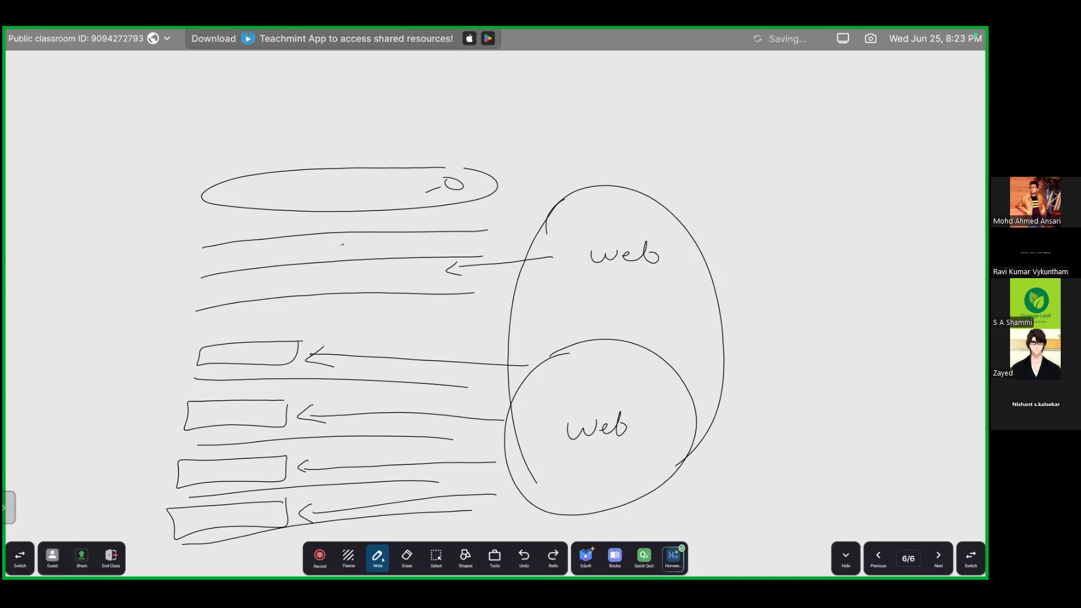
Step: Mark the first sitelink box with a short line and write "Saiworldcity.com" underlined among the result lines
{"action": "left_click_drag", "start_coordinate": [279, 351], "coordinate": [336, 331]}
{"action": "mouse_move", "coordinate": [251, 275]}
{"action": "left_mouse_down"}
{"action": "mouse_move", "coordinate": [241, 286]}
{"action": "mouse_move", "coordinate": [309, 284]}
{"action": "left_mouse_up"}
{"action": "left_click_drag", "start_coordinate": [314, 278], "coordinate": [319, 283]}
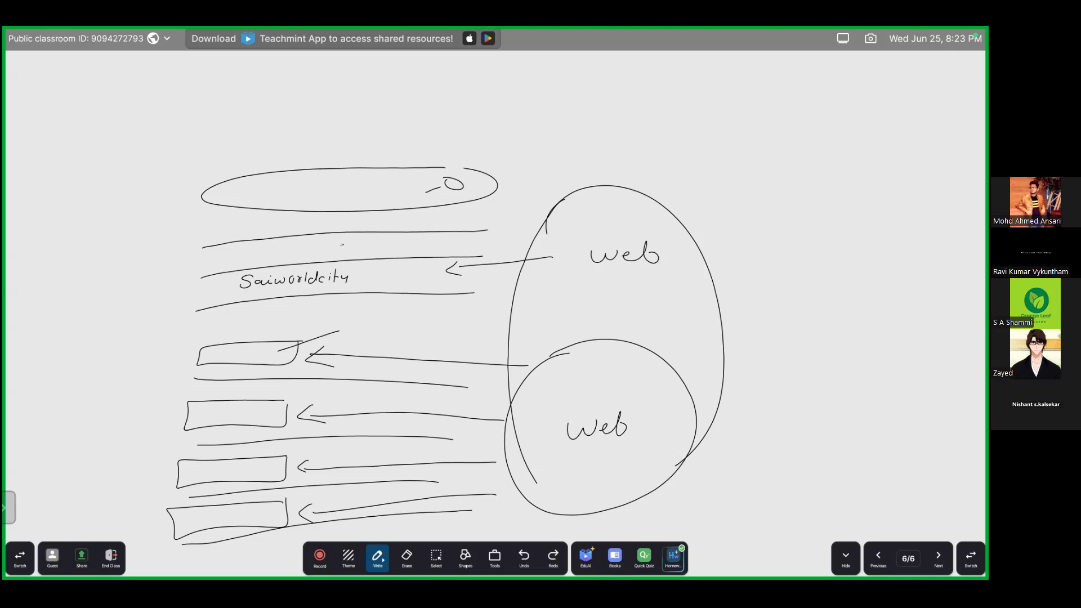
{"action": "mouse_move", "coordinate": [371, 281]}
{"action": "left_mouse_down"}
{"action": "mouse_move", "coordinate": [380, 280]}
{"action": "mouse_move", "coordinate": [219, 295]}
{"action": "left_mouse_up"}
Step: Write "Saiworldcity.com/Advantage" beside the first sitelink box
{"action": "left_click_drag", "start_coordinate": [349, 339], "coordinate": [339, 349]}
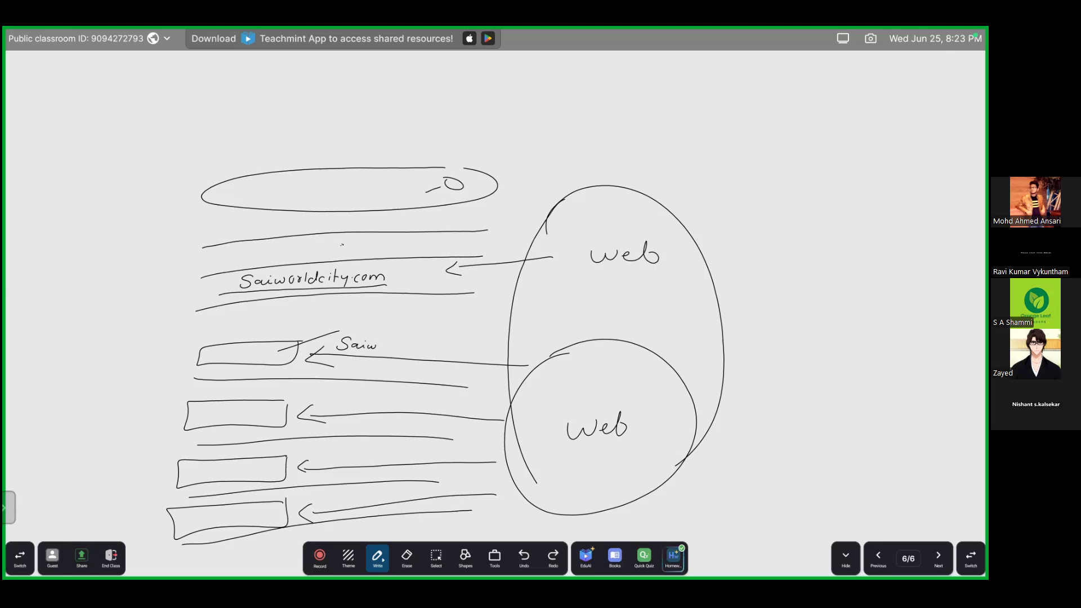
{"action": "left_click_drag", "start_coordinate": [395, 340], "coordinate": [394, 349]}
{"action": "left_click_drag", "start_coordinate": [399, 344], "coordinate": [402, 340]}
{"action": "left_click_drag", "start_coordinate": [461, 340], "coordinate": [450, 358]}
{"action": "left_click_drag", "start_coordinate": [475, 350], "coordinate": [521, 359]}
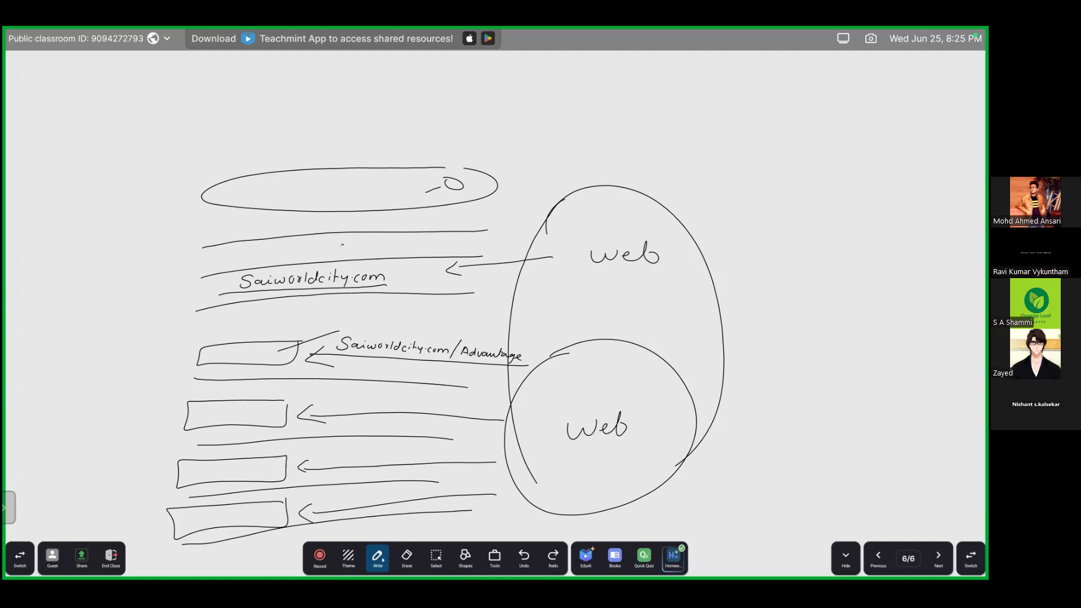
Step: Circle the main address and the /Advantage address in the whiteboard sketch
{"action": "mouse_move", "coordinate": [234, 262]}
{"action": "left_mouse_down"}
{"action": "mouse_move", "coordinate": [415, 264]}
{"action": "mouse_move", "coordinate": [279, 301]}
{"action": "mouse_move", "coordinate": [252, 248]}
{"action": "left_mouse_up"}
{"action": "mouse_move", "coordinate": [334, 330]}
{"action": "left_mouse_down"}
{"action": "mouse_move", "coordinate": [419, 313]}
{"action": "mouse_move", "coordinate": [539, 365]}
{"action": "mouse_move", "coordinate": [343, 360]}
{"action": "mouse_move", "coordinate": [335, 329]}
{"action": "left_mouse_up"}
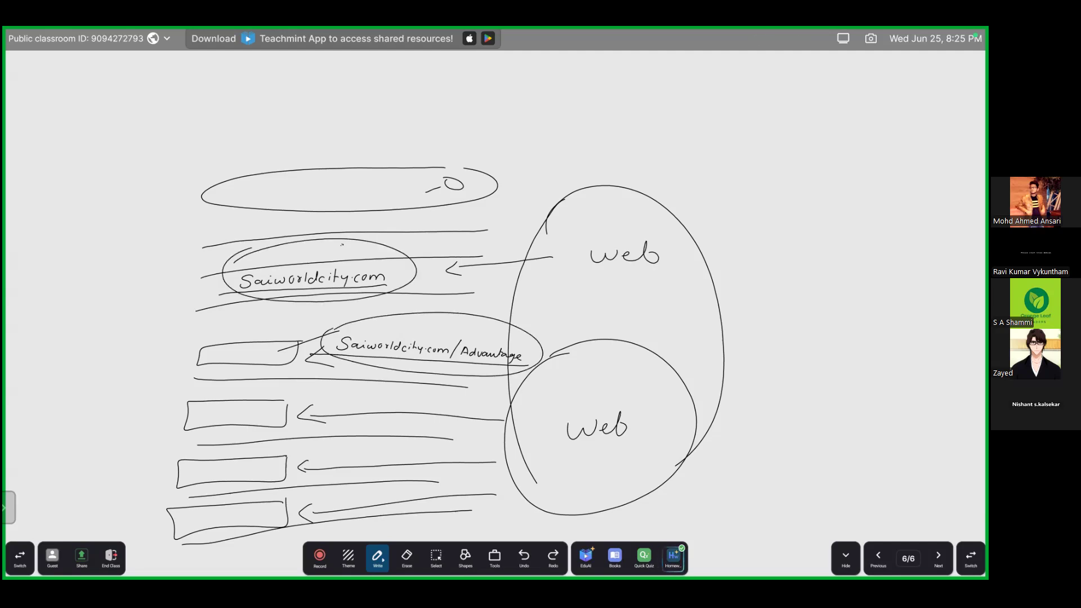
{"action": "mouse_move", "coordinate": [461, 339]}
{"action": "left_mouse_down"}
{"action": "mouse_move", "coordinate": [510, 339]}
{"action": "mouse_move", "coordinate": [524, 371]}
{"action": "mouse_move", "coordinate": [455, 363]}
{"action": "mouse_move", "coordinate": [457, 342]}
{"action": "left_mouse_up"}
Step: Return from the whiteboard to the Zoom meeting
{"action": "left_click_drag", "start_coordinate": [541, 577], "coordinate": [541, 518]}
{"action": "left_click", "coordinate": [547, 557]}
{"action": "left_click_drag", "start_coordinate": [338, 281], "coordinate": [579, 282]}
{"action": "left_click", "coordinate": [230, 177]}
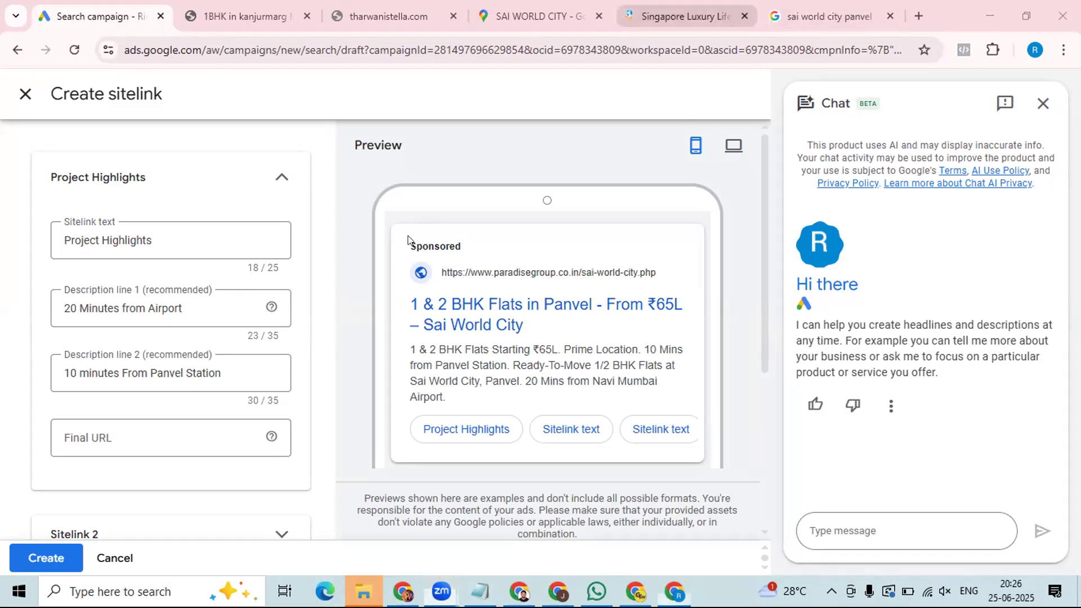
Step: Open the Ongoing Projects page from the Sai World City page on the Paradise Group website
{"action": "left_click", "coordinate": [690, 17]}
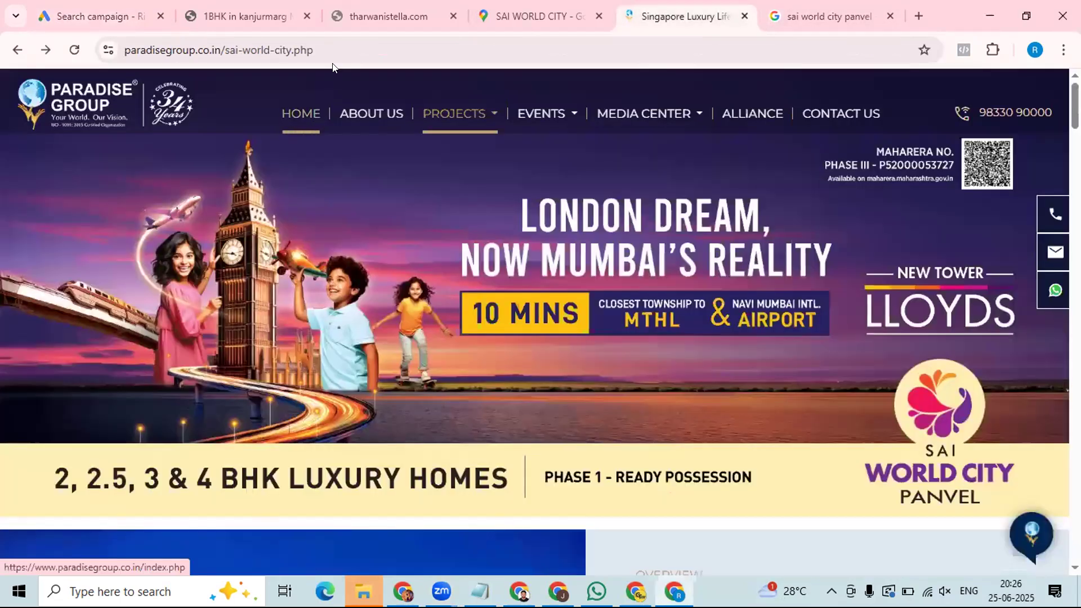
{"action": "left_click_drag", "start_coordinate": [316, 49], "coordinate": [120, 47]}
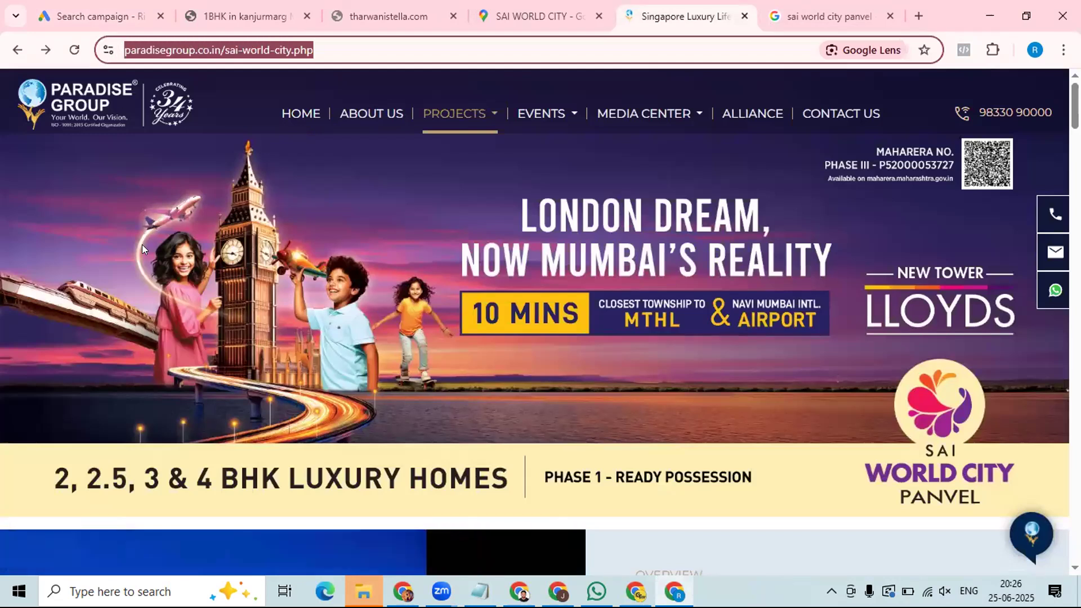
{"action": "left_click", "coordinate": [349, 207]}
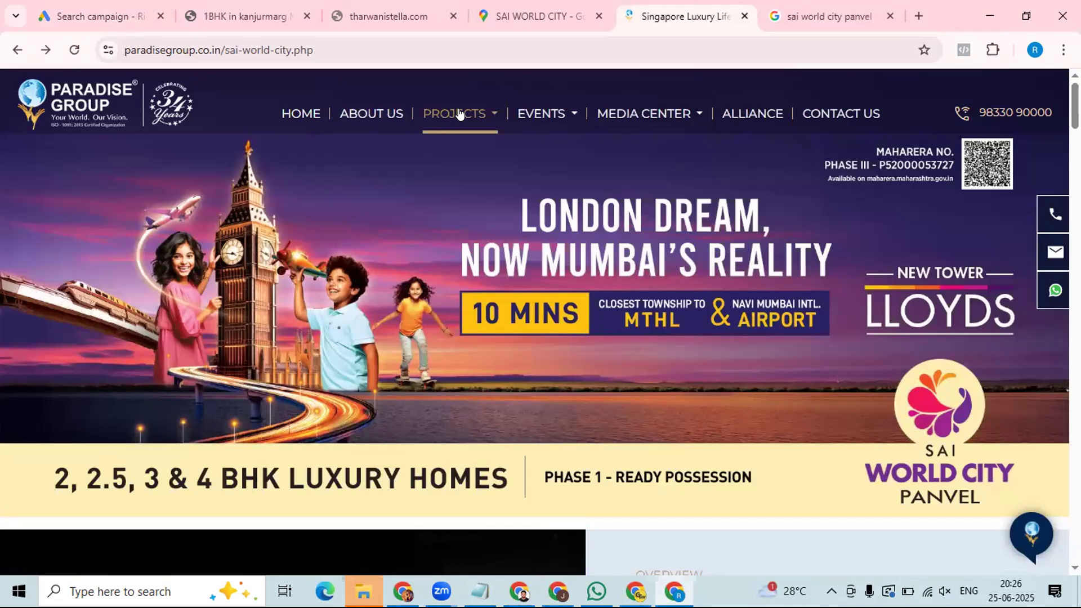
{"action": "mouse_move", "coordinate": [460, 114]}
{"action": "left_click", "coordinate": [464, 150]}
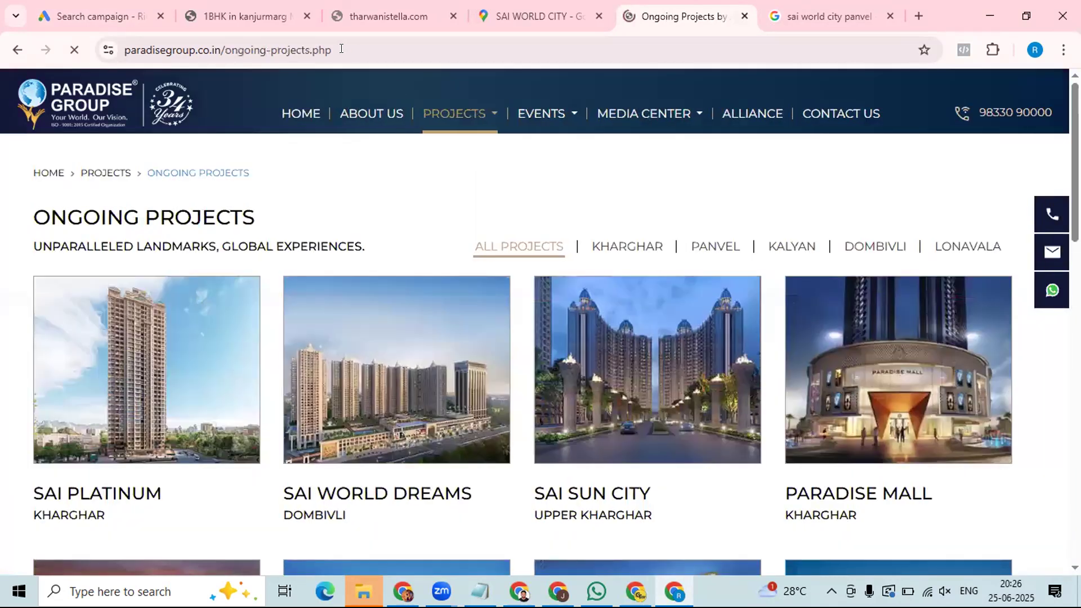
Step: Examine the domain and page parts of the Ongoing Projects web address
{"action": "left_click_drag", "start_coordinate": [341, 48], "coordinate": [231, 48]}
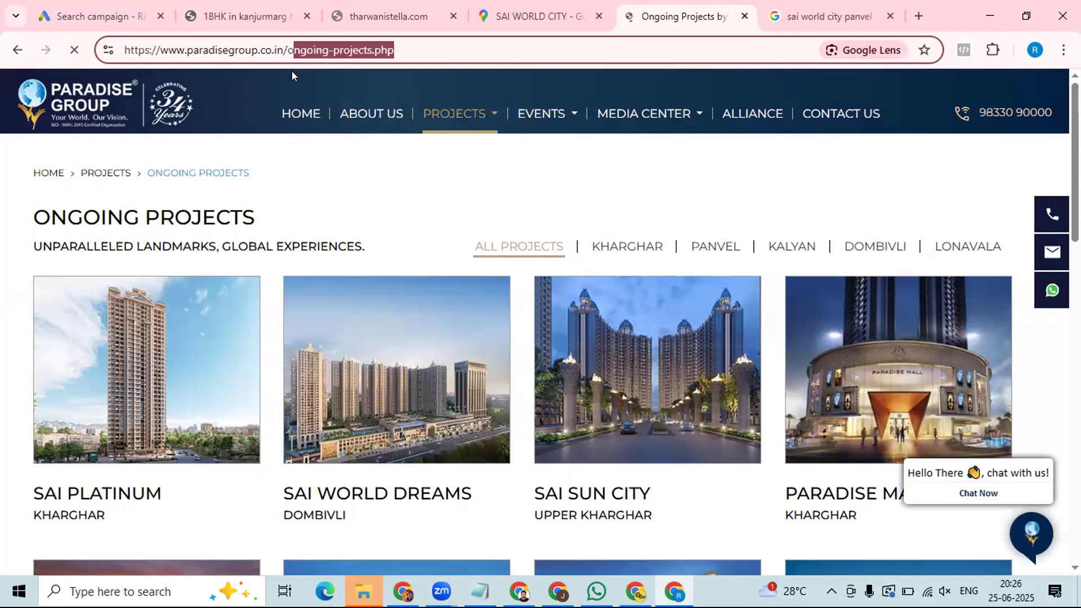
{"action": "left_click", "coordinate": [411, 42]}
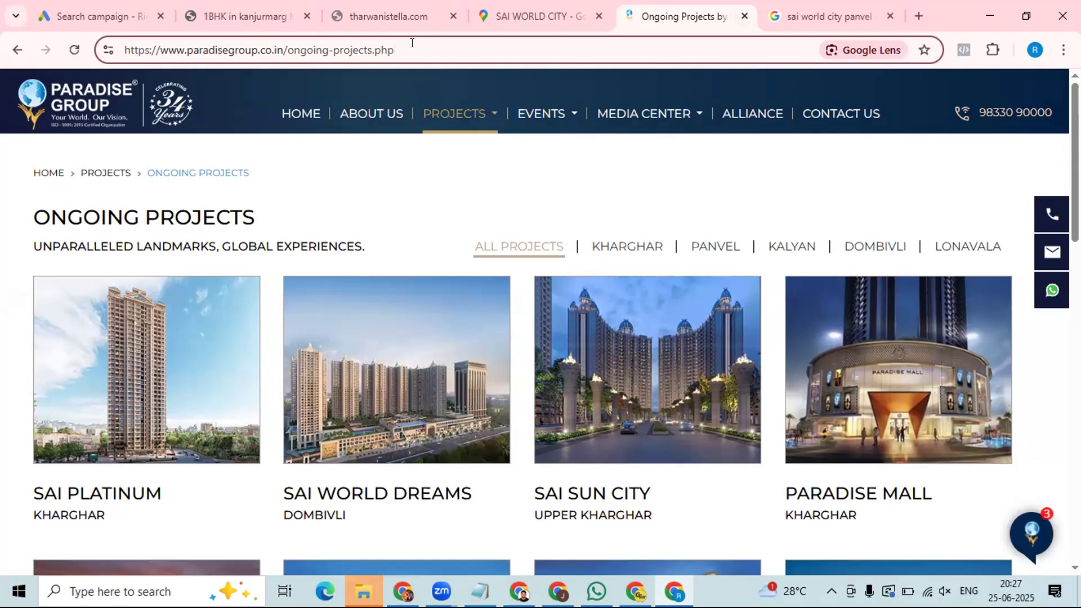
{"action": "left_click_drag", "start_coordinate": [394, 50], "coordinate": [119, 50]}
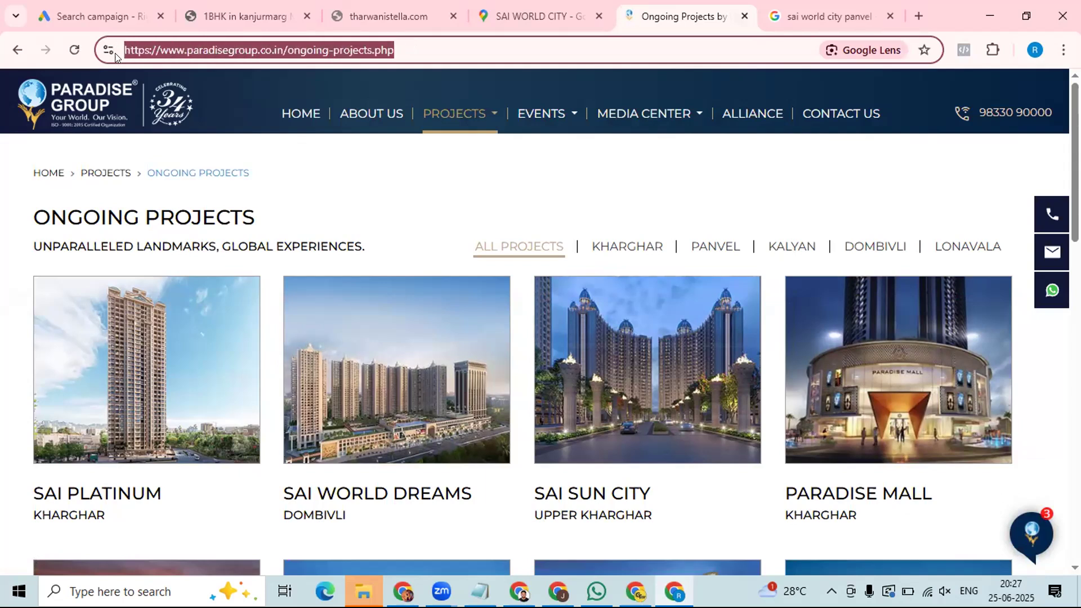
{"action": "left_click", "coordinate": [410, 45]}
{"action": "left_click_drag", "start_coordinate": [279, 48], "coordinate": [112, 48]}
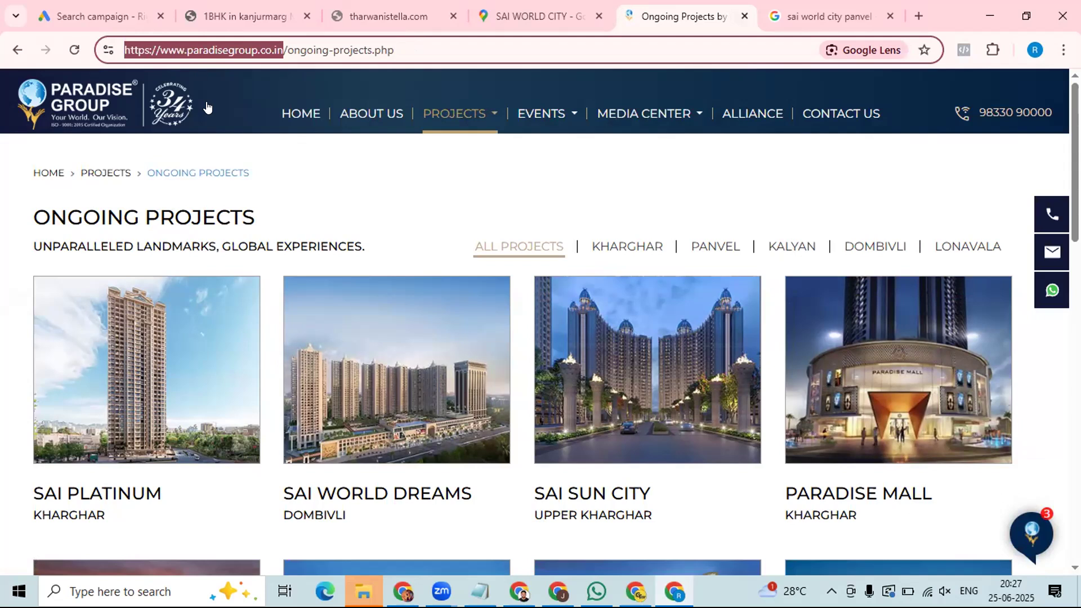
Step: Copy the Ongoing Projects page address and enter it as the Project Highlights sitelink's final URL in Google Ads
{"action": "left_click", "coordinate": [405, 56]}
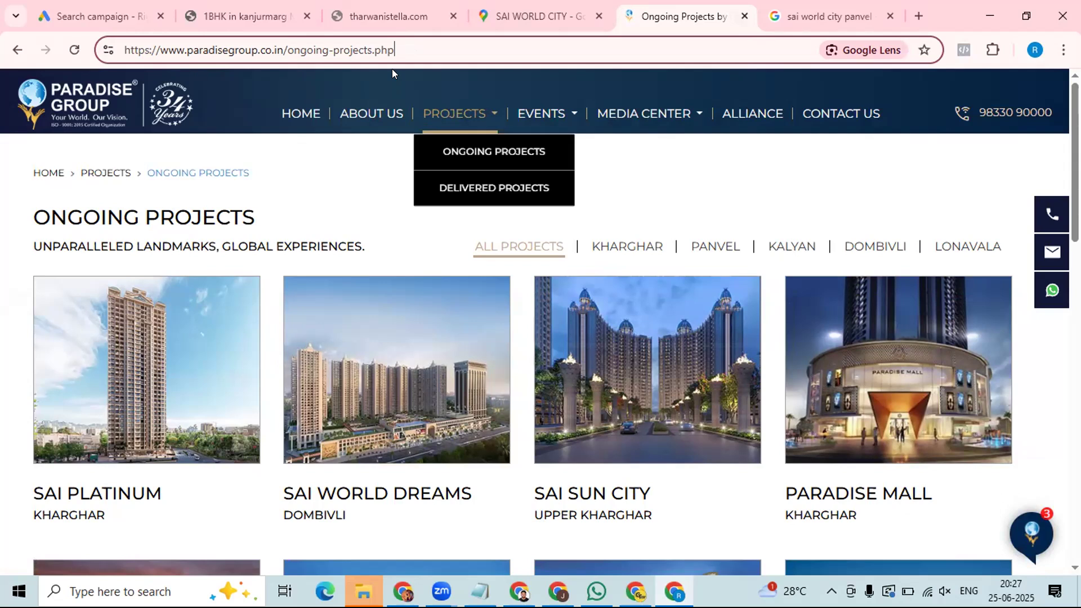
{"action": "key", "text": "ctrl+a"}
{"action": "key", "text": "ctrl+c"}
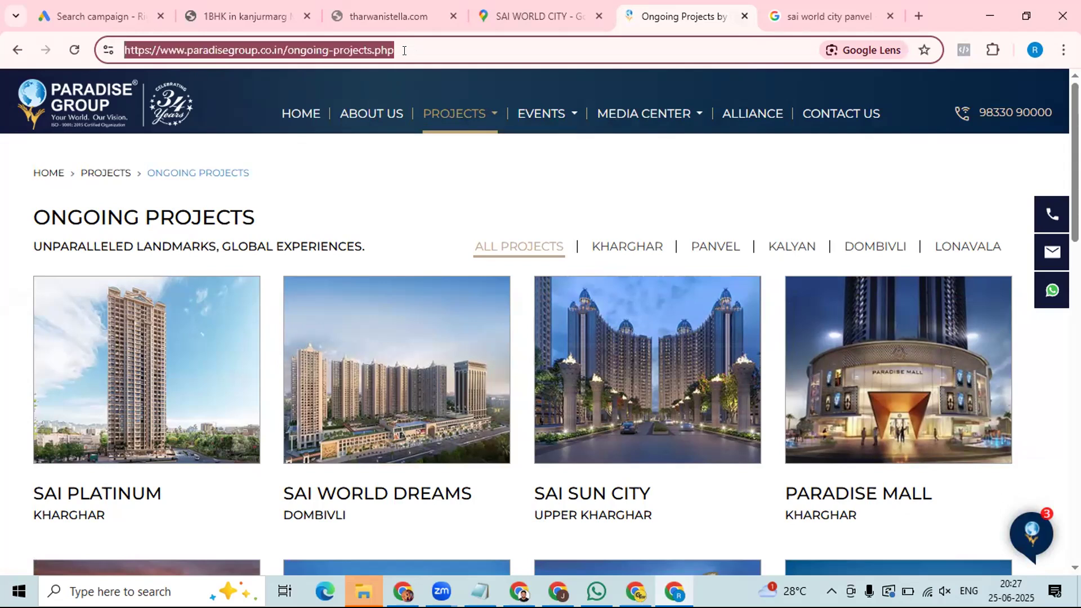
{"action": "left_click", "coordinate": [133, 4]}
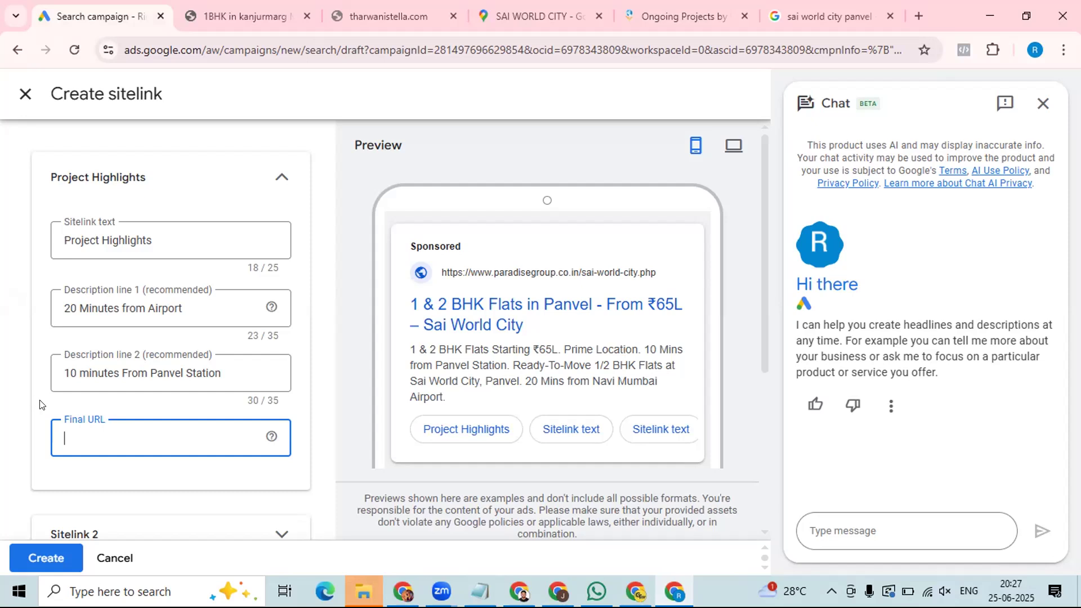
{"action": "key", "text": "ctrl+v"}
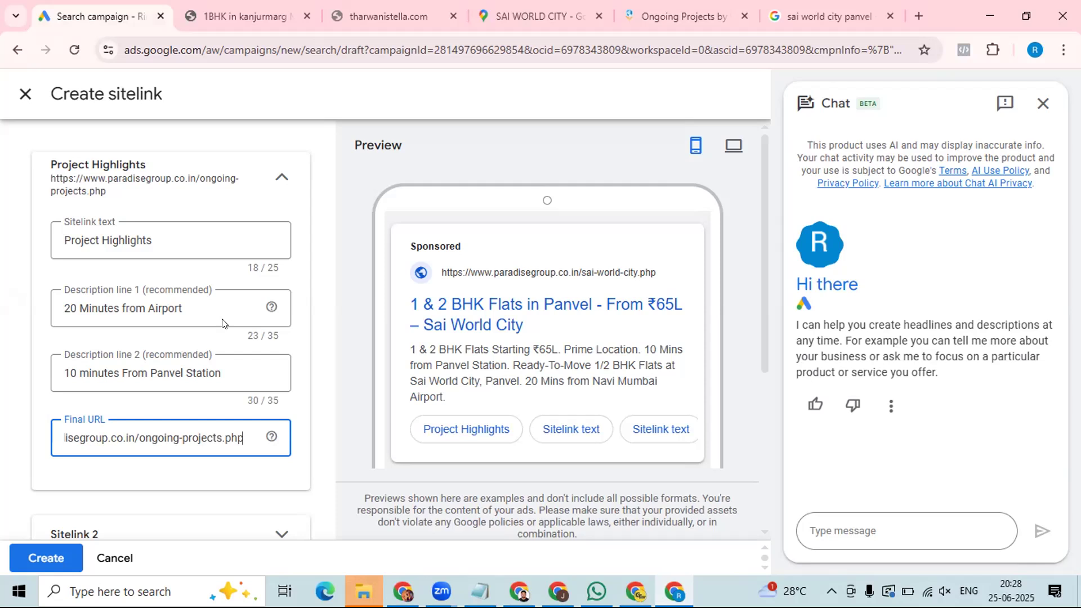
Step: Copy "Location Advantage" from the ChatGPT sitelink suggestions and enter it as Sitelink 2's text in Google Ads
{"action": "left_click", "coordinate": [278, 178]}
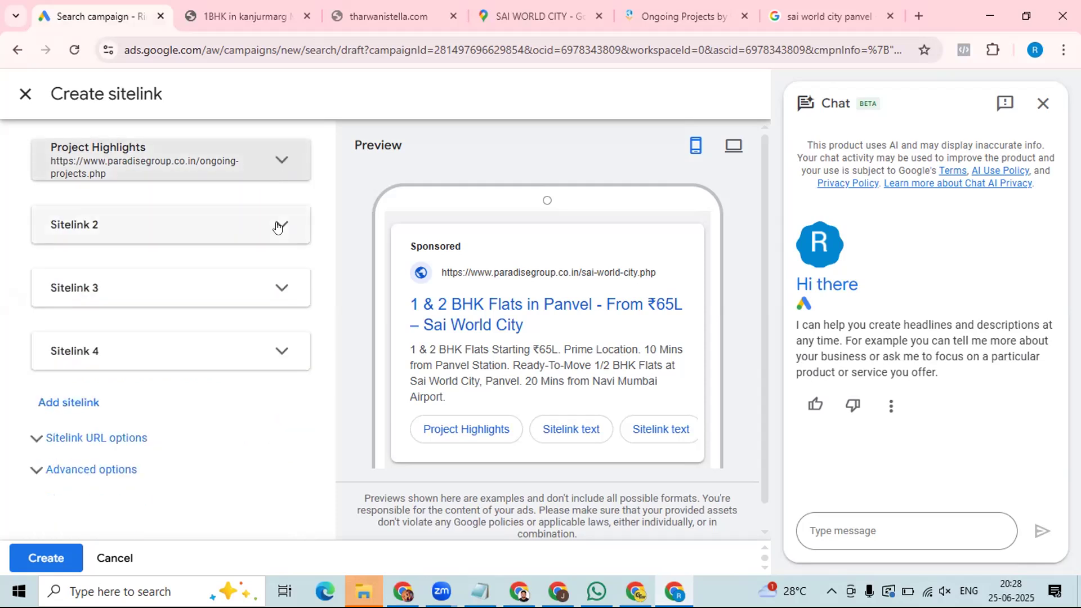
{"action": "left_click", "coordinate": [278, 226]}
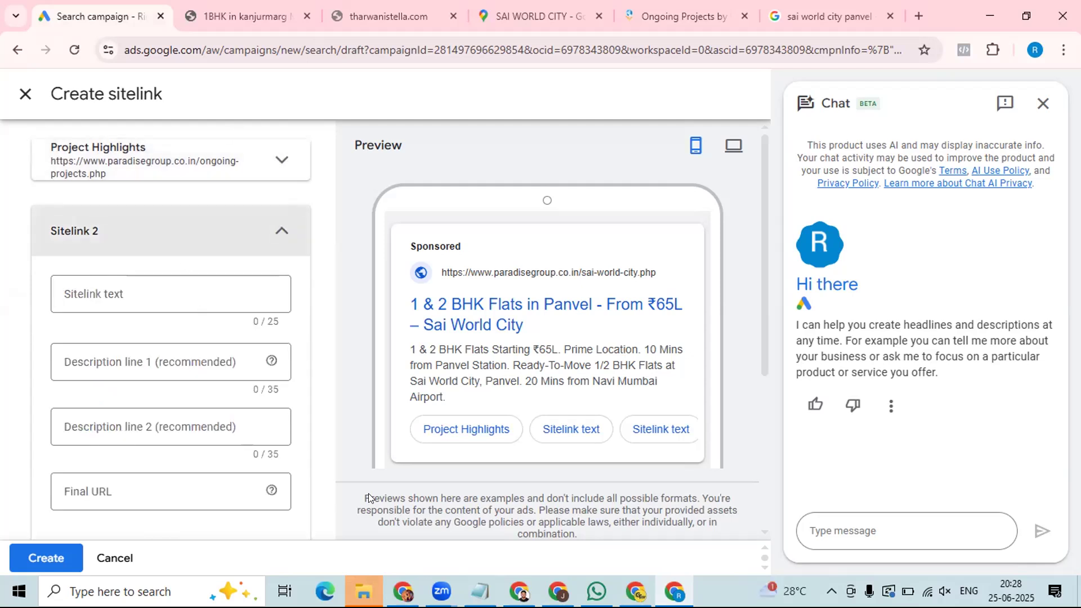
{"action": "key", "text": "alt+Tab"}
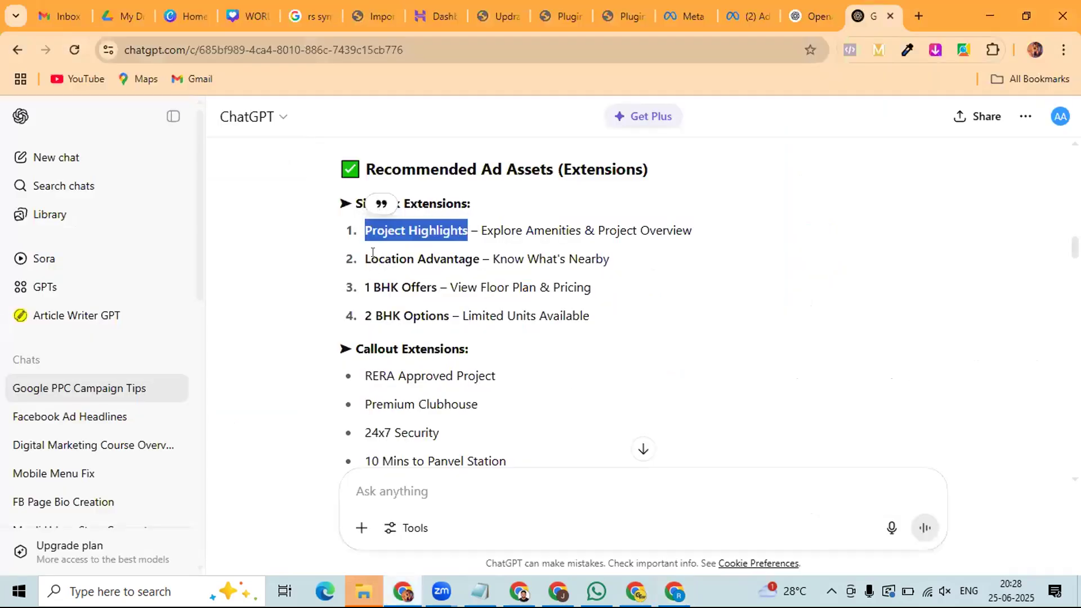
{"action": "left_click_drag", "start_coordinate": [365, 258], "coordinate": [479, 260]}
{"action": "key", "text": "ctrl+c"}
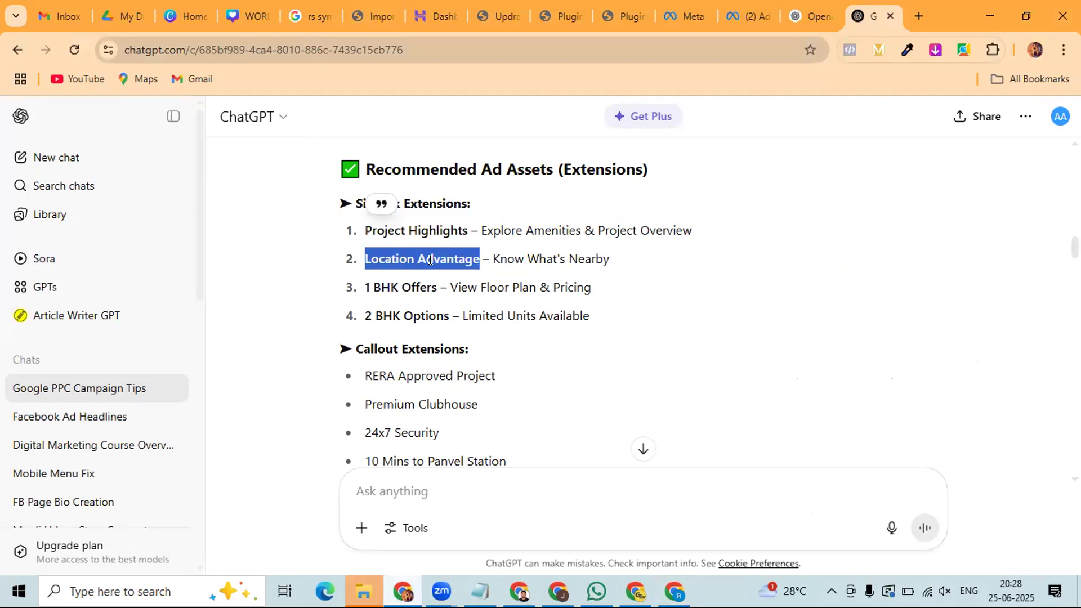
{"action": "right_click", "coordinate": [429, 259]}
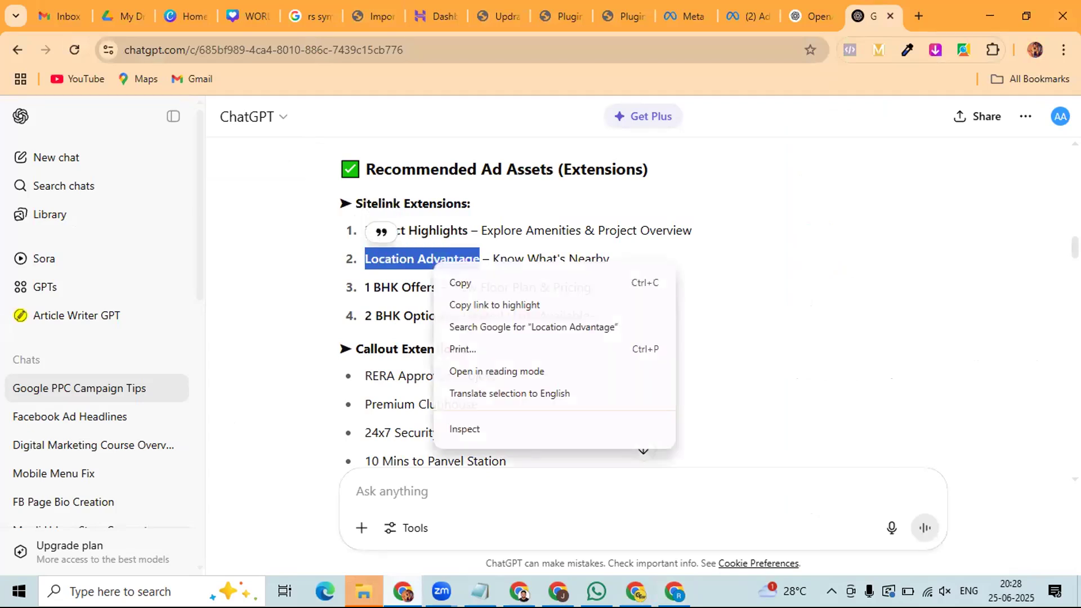
{"action": "key", "text": "alt+Tab"}
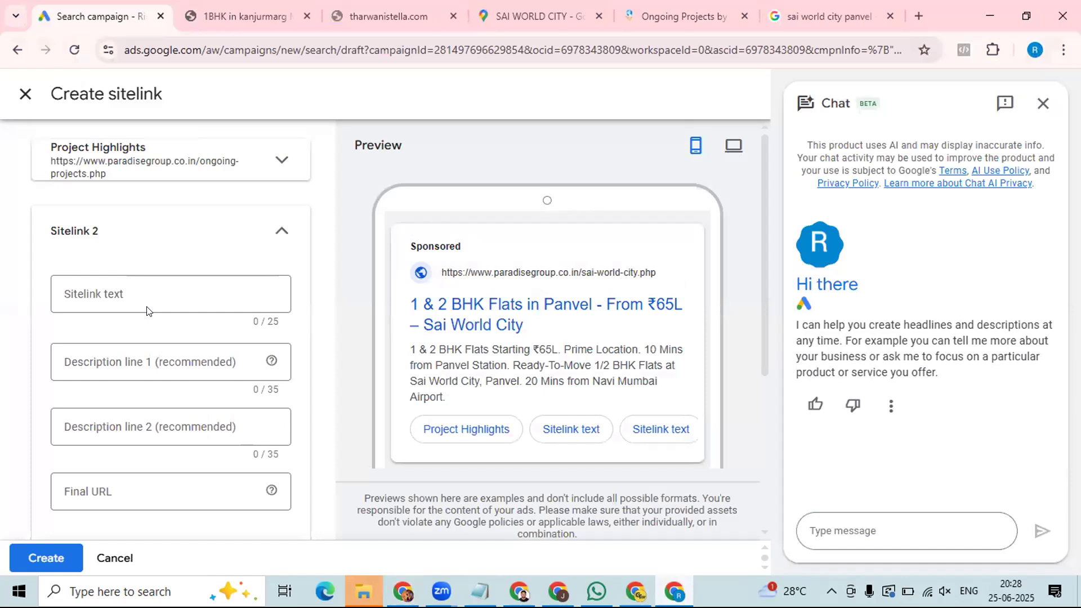
{"action": "left_click", "coordinate": [145, 290]}
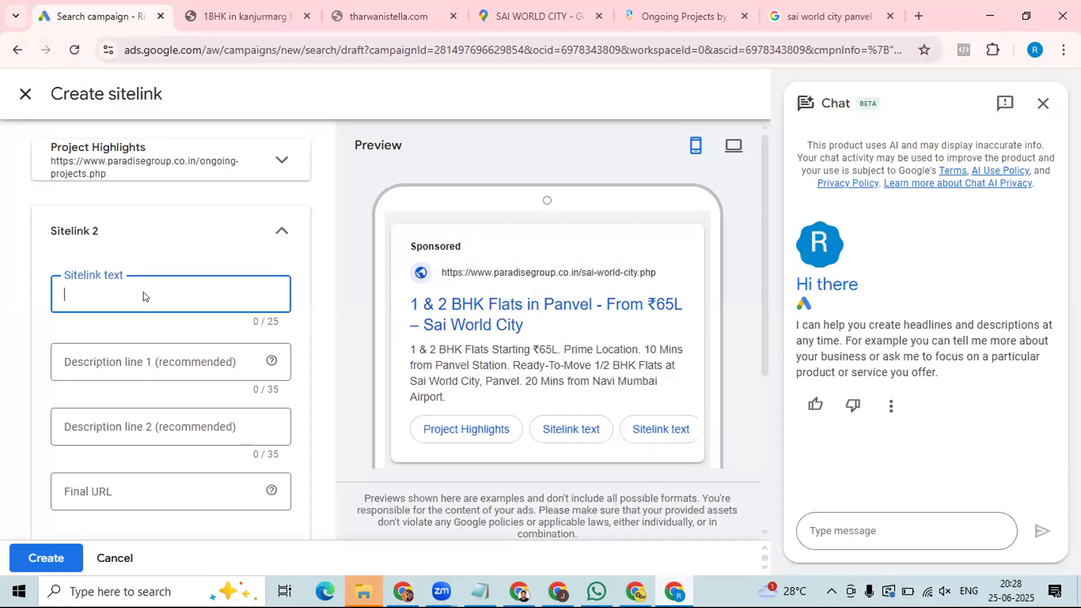
{"action": "key", "text": "ctrl+v"}
Step: Set the first description line of the Location Advantage sitelink to "Near Station & D-Mart"
{"action": "left_click", "coordinate": [121, 355]}
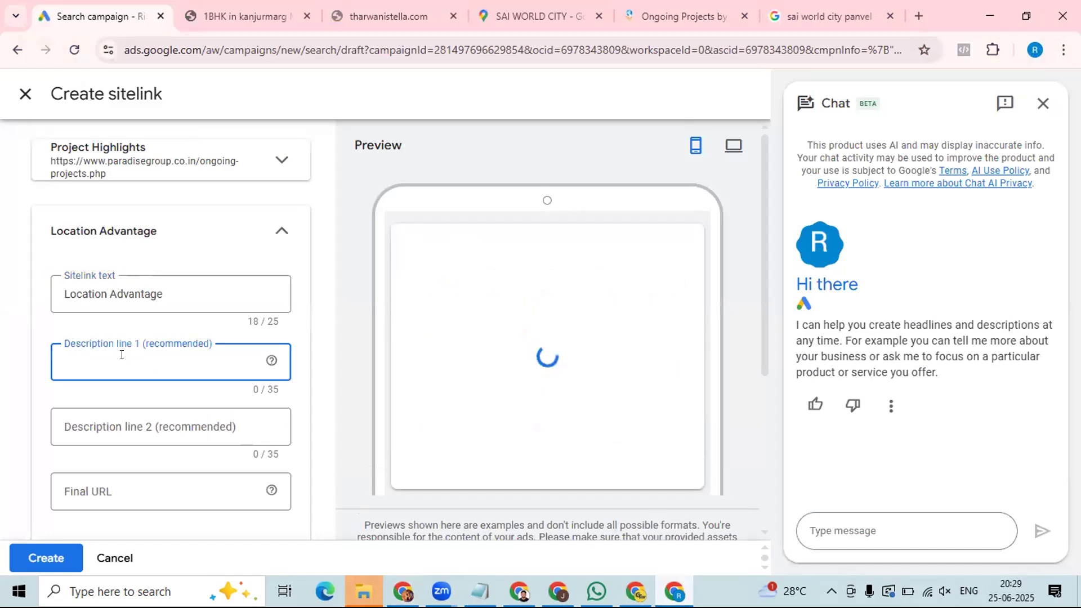
{"action": "type", "text": "Near"}
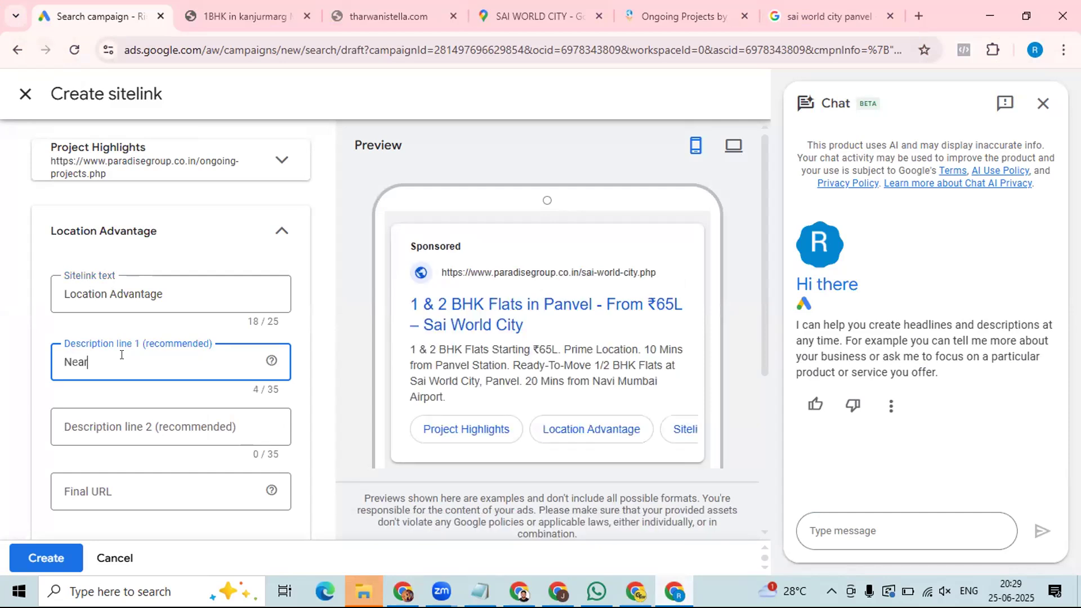
{"action": "type", "text": " Station"}
{"action": "type", "text": "& D-Mart"}
Step: Set the second description line of the Location Advantage sitelink to "Near By Hospital & CBSE School"
{"action": "left_click", "coordinate": [111, 424]}
{"action": "type", "text": "N"}
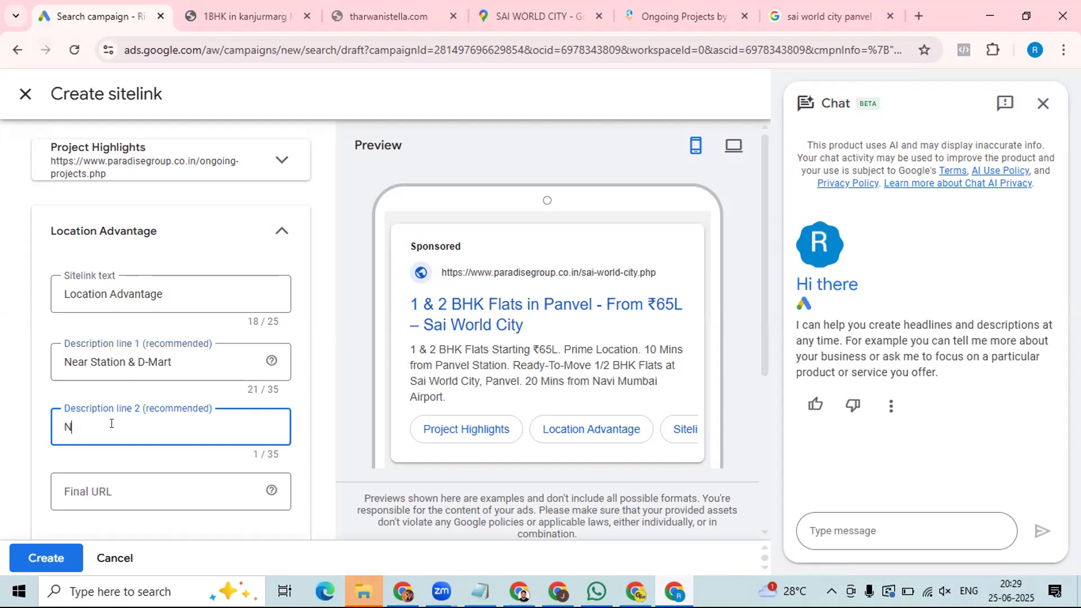
{"action": "type", "text": "ear"}
{"action": "type", "text": "BY"}
{"action": "key", "text": "BackSpace"}
{"action": "key", "text": "BackSpace"}
{"action": "type", "text": "y"}
{"action": "type", "text": "Hospital & CBSE "}
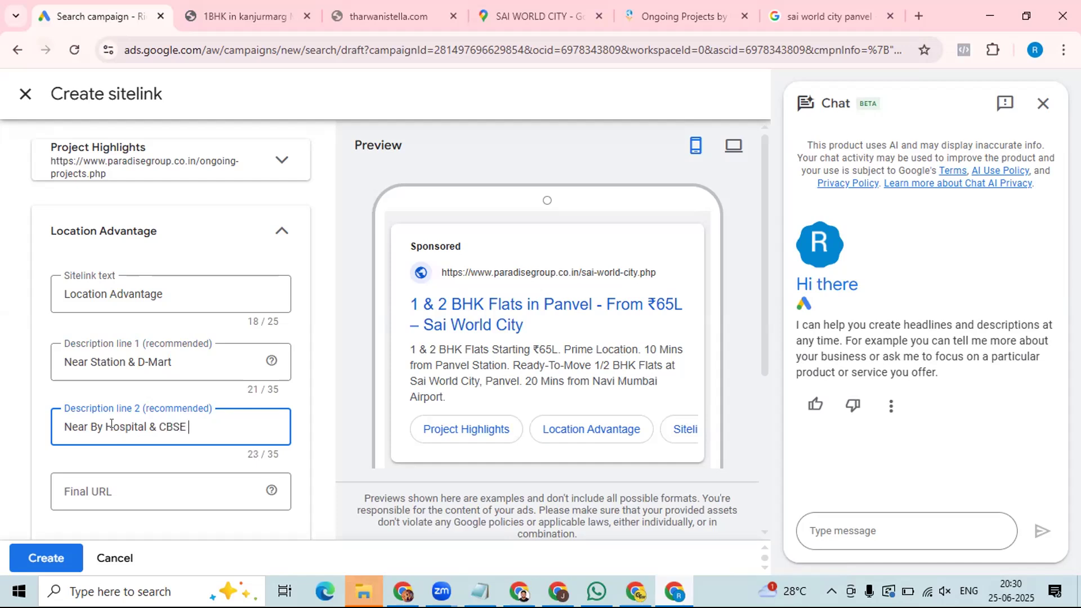
{"action": "type", "text": "School"}
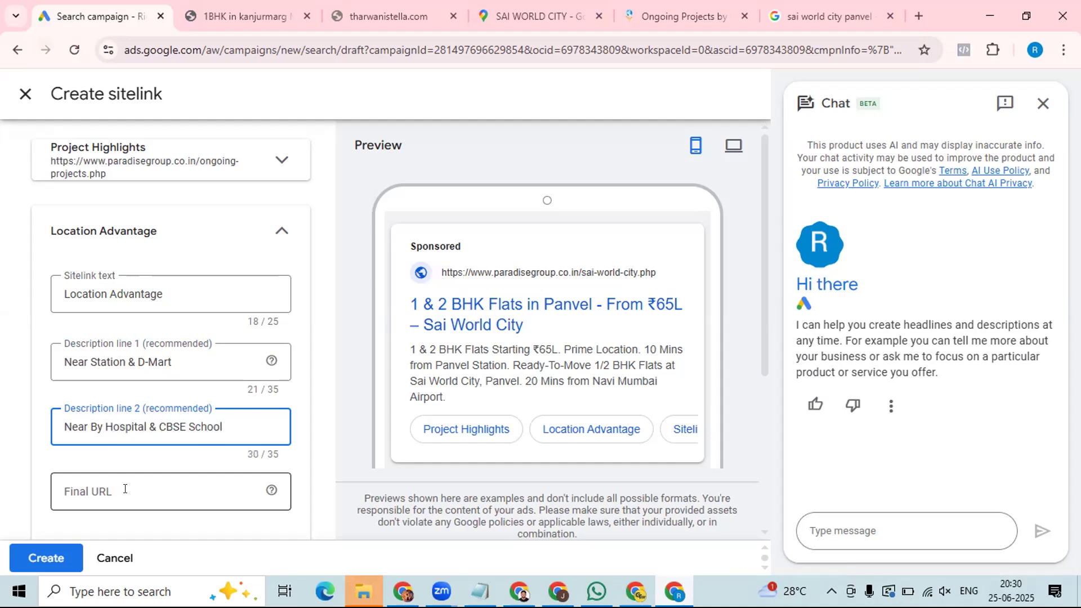
Step: Open the Delivered Projects page on the Paradise Group website for the Location Advantage sitelink's final URL
{"action": "key", "text": "Tab"}
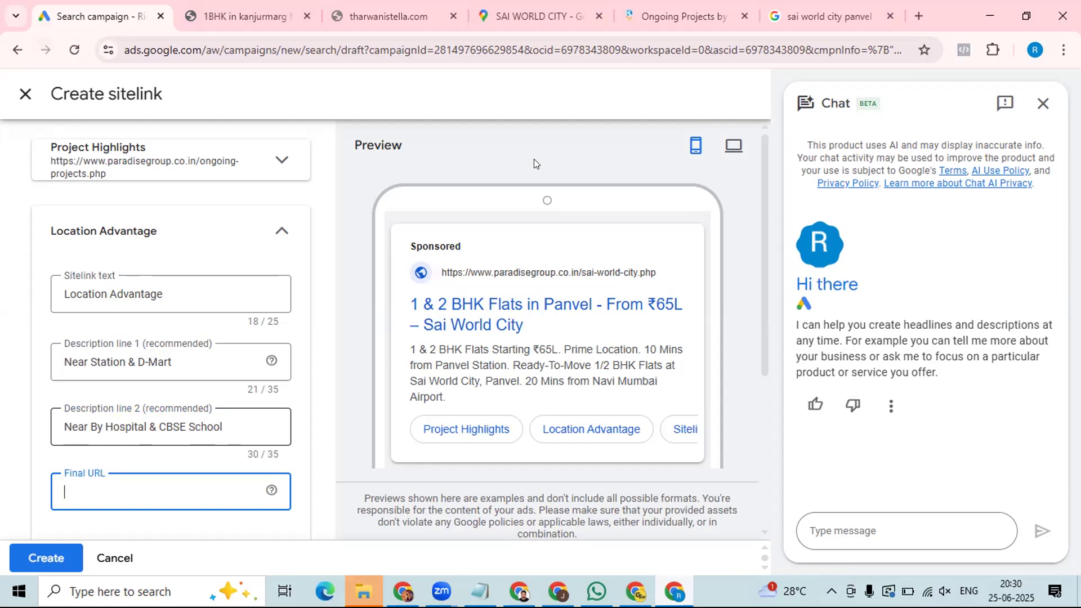
{"action": "key", "text": "ctrl+5"}
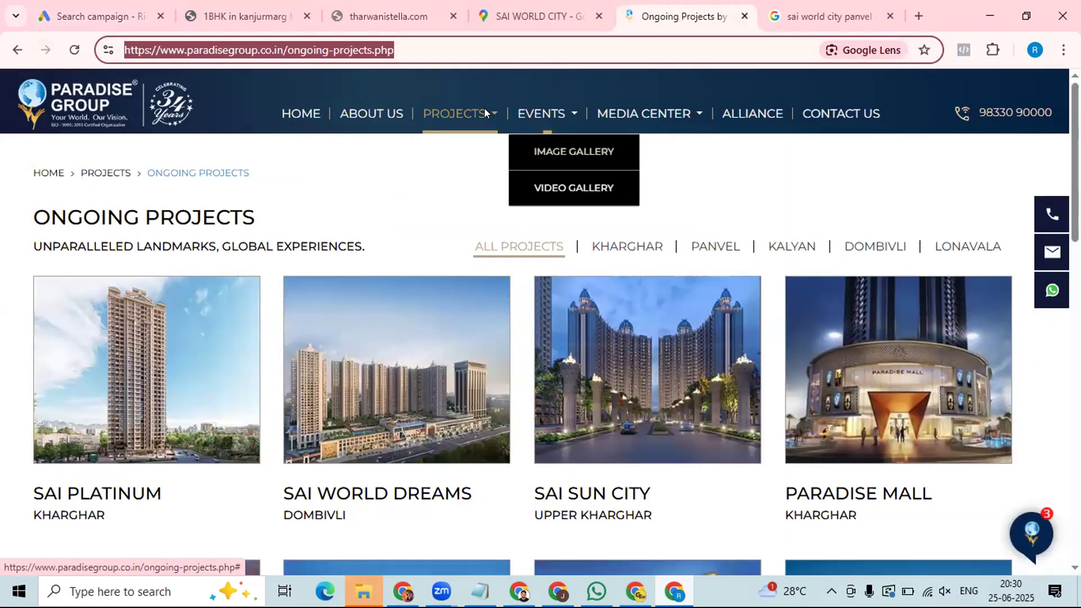
{"action": "left_click", "coordinate": [475, 148]}
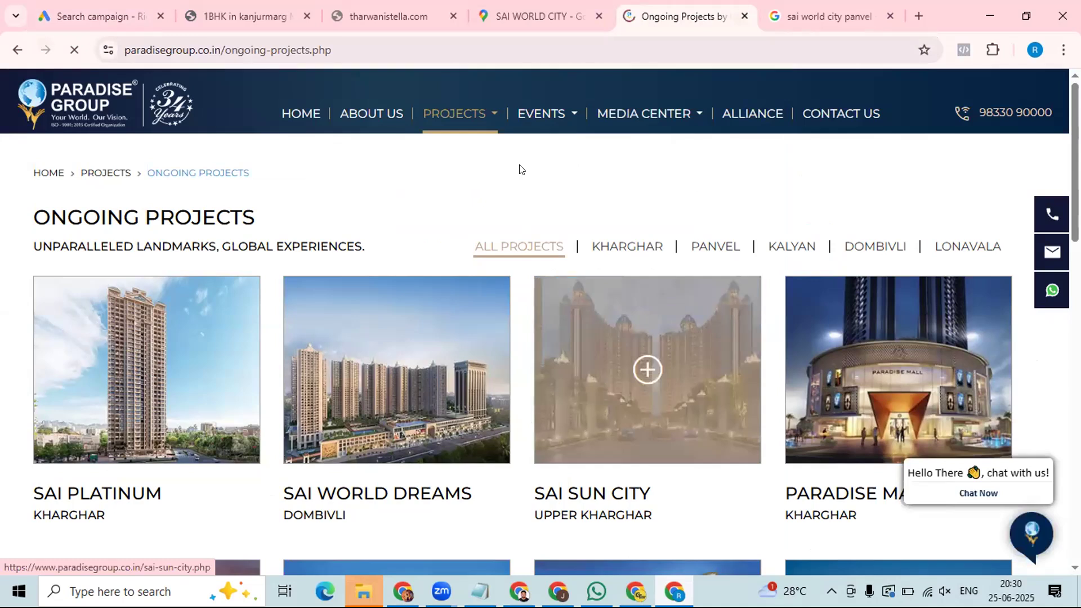
{"action": "mouse_move", "coordinate": [460, 115]}
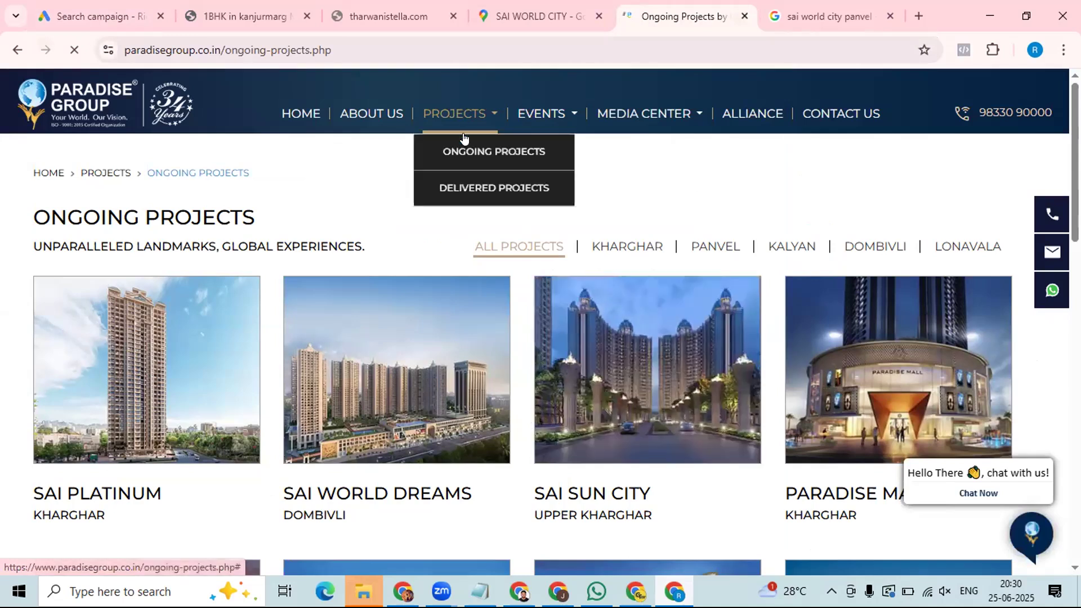
{"action": "left_click", "coordinate": [467, 190]}
{"action": "scroll", "coordinate": [438, 287], "scroll_direction": "down", "scroll_amount": 2}
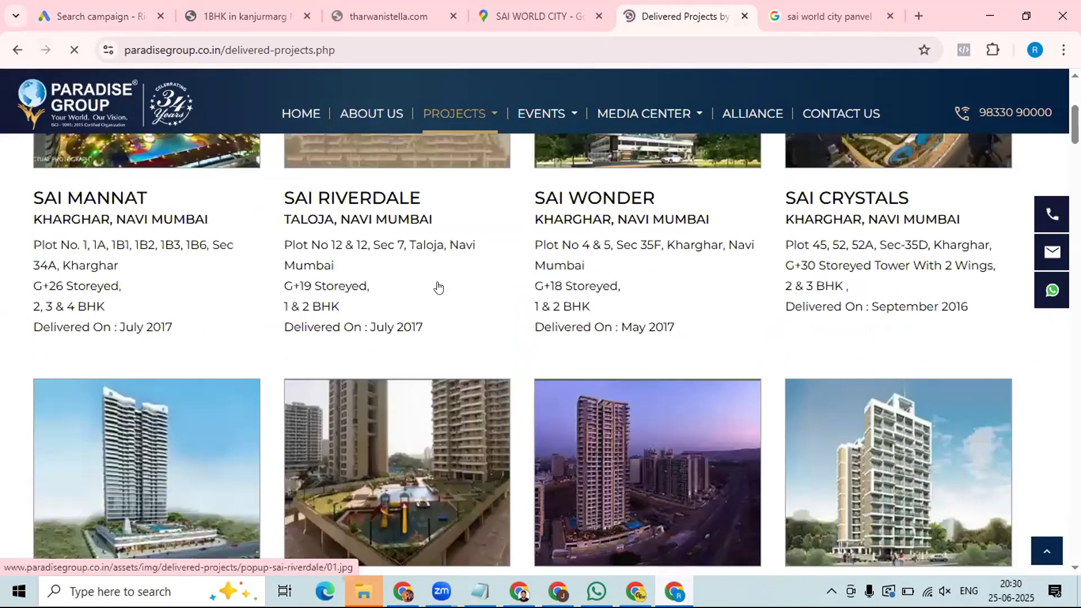
{"action": "scroll", "coordinate": [438, 287], "scroll_direction": "up", "scroll_amount": 5}
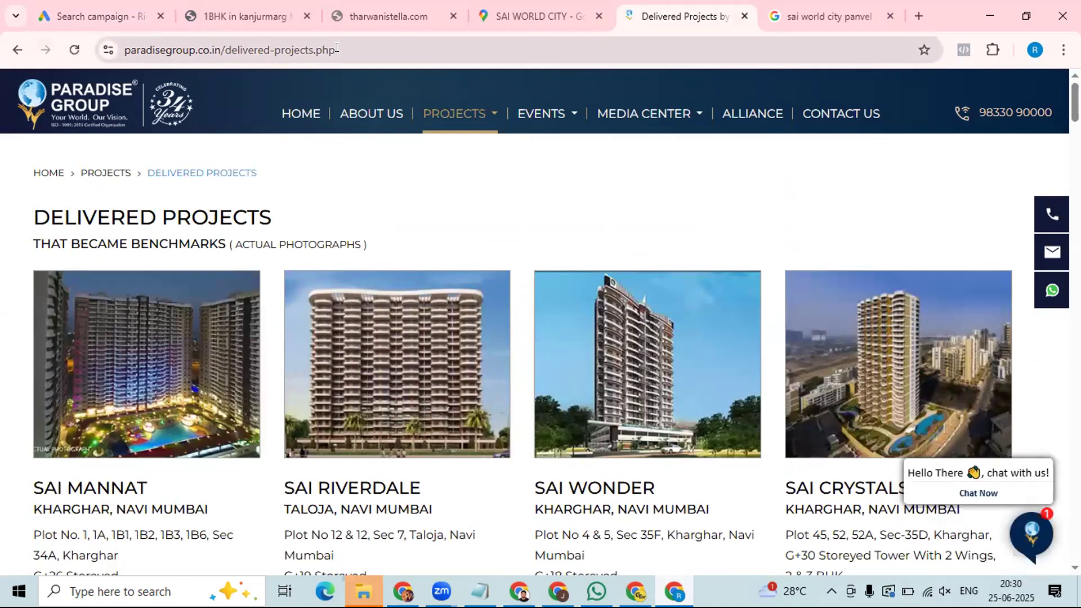
Step: Examine the page and domain parts of the Delivered Projects web address
{"action": "left_click", "coordinate": [164, 52]}
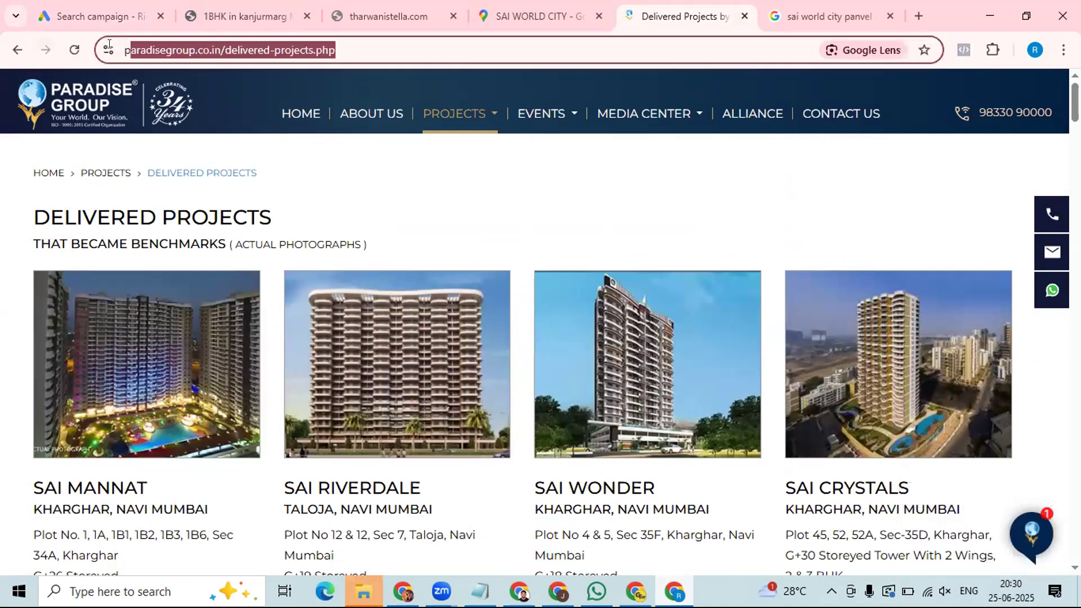
{"action": "right_click", "coordinate": [165, 51]}
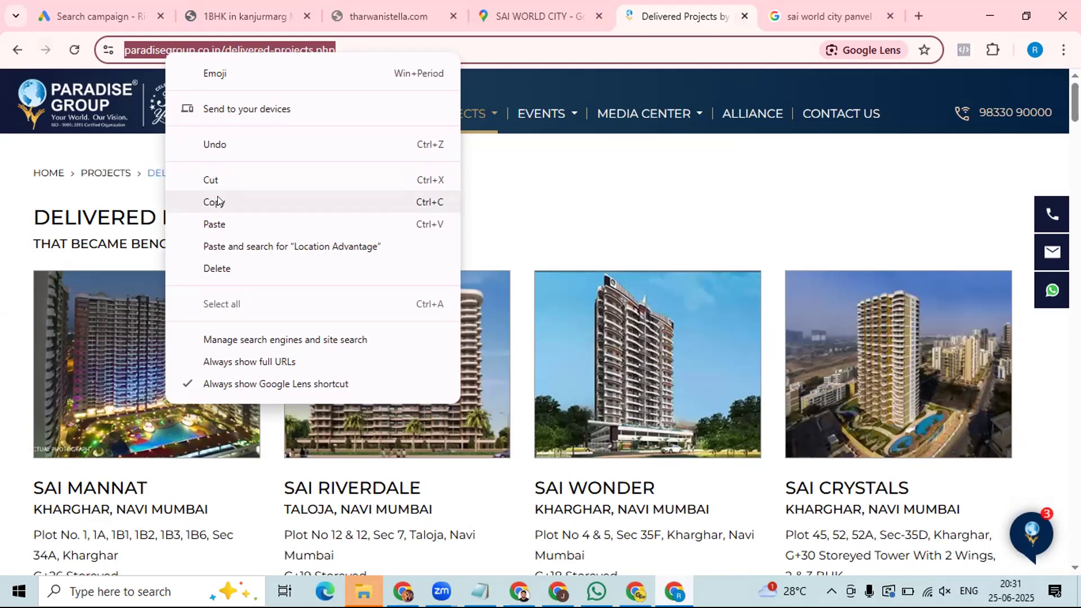
{"action": "left_click", "coordinate": [353, 45]}
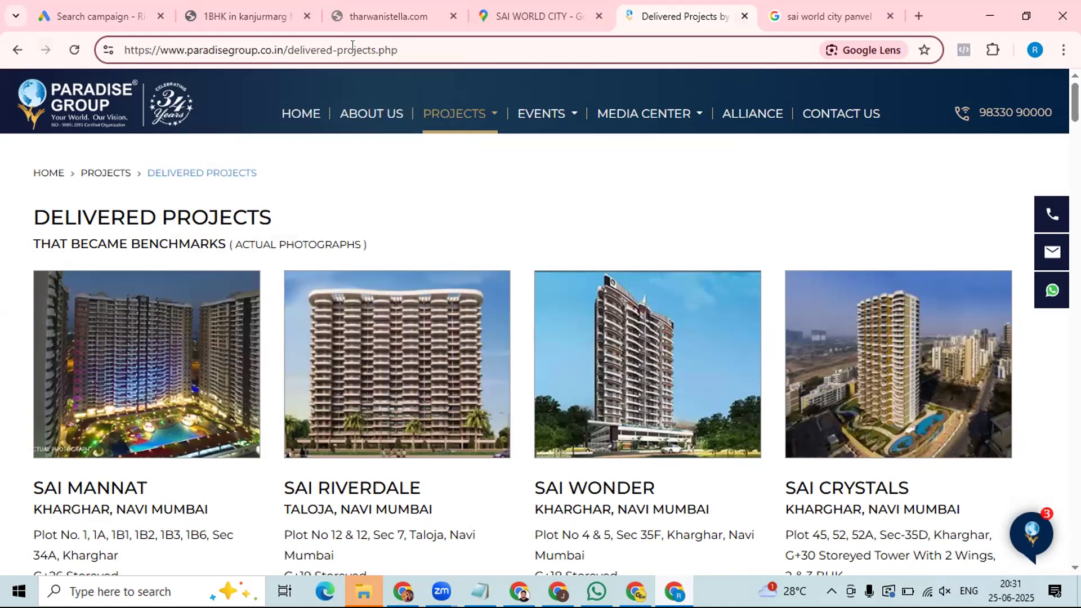
{"action": "left_click_drag", "start_coordinate": [309, 45], "coordinate": [286, 48]}
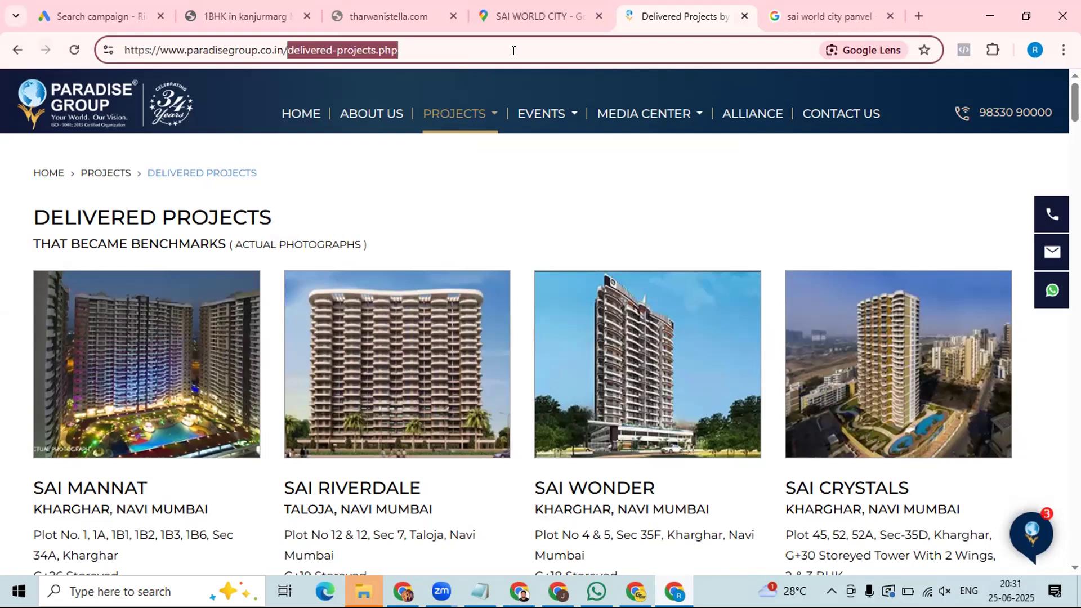
{"action": "key", "text": "End"}
{"action": "left_click_drag", "start_coordinate": [284, 49], "coordinate": [257, 50]}
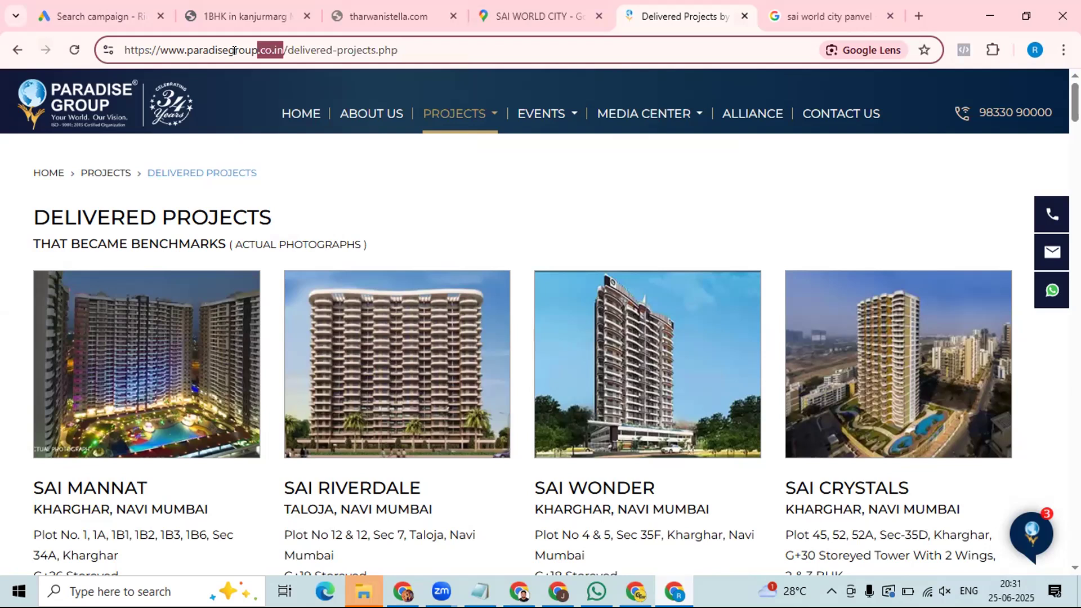
{"action": "left_click_drag", "start_coordinate": [182, 60], "coordinate": [111, 73]}
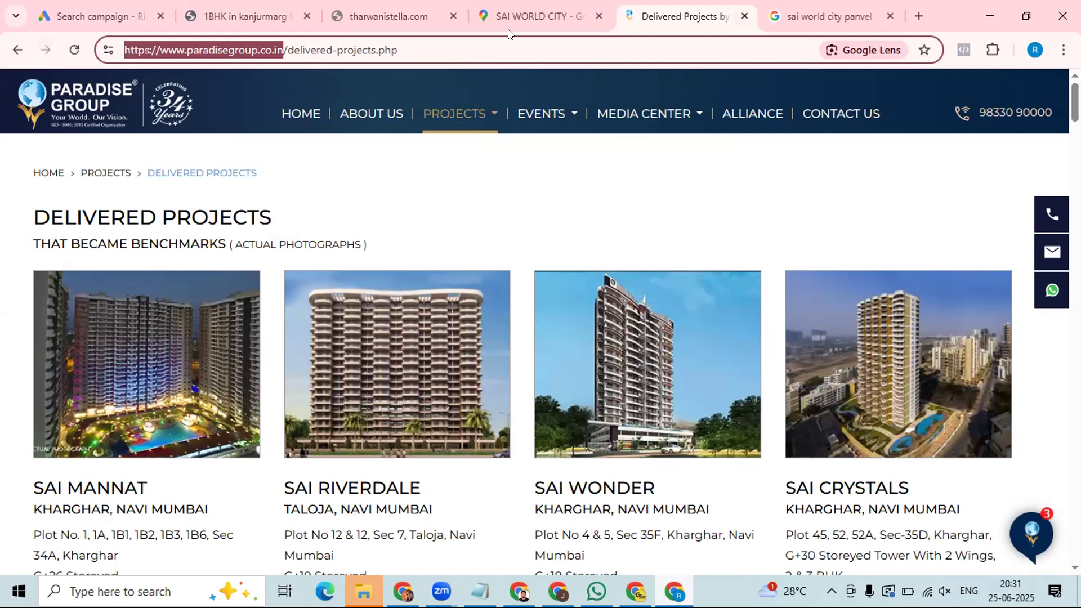
Step: Copy the full Delivered Projects page address and enter it as the Location Advantage sitelink's final URL in Google Ads
{"action": "left_click_drag", "start_coordinate": [387, 50], "coordinate": [107, 74]}
{"action": "key", "text": "ctrl+c"}
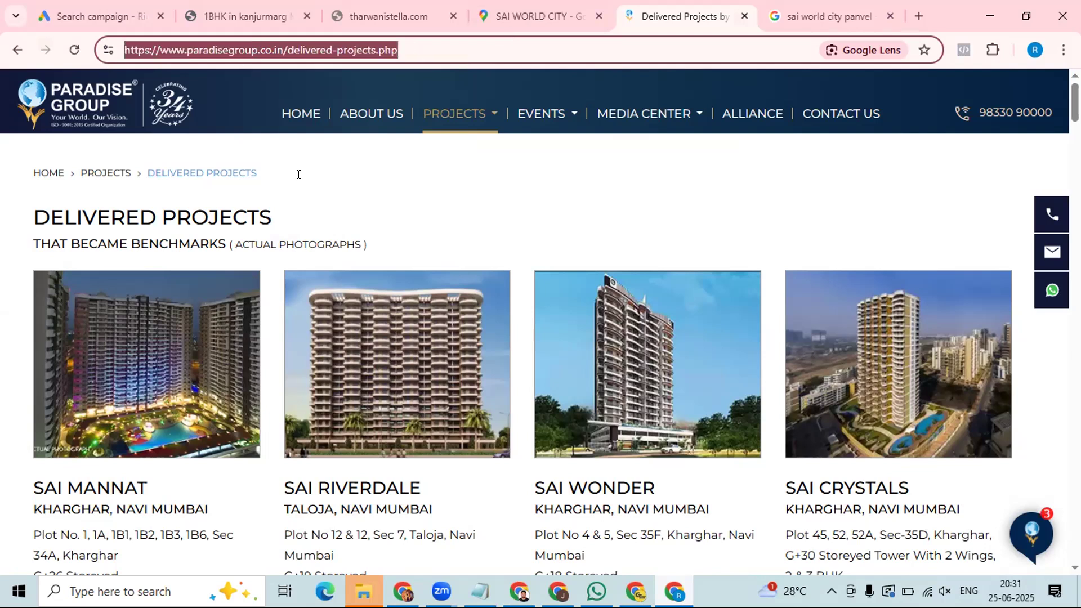
{"action": "left_click", "coordinate": [89, 18]}
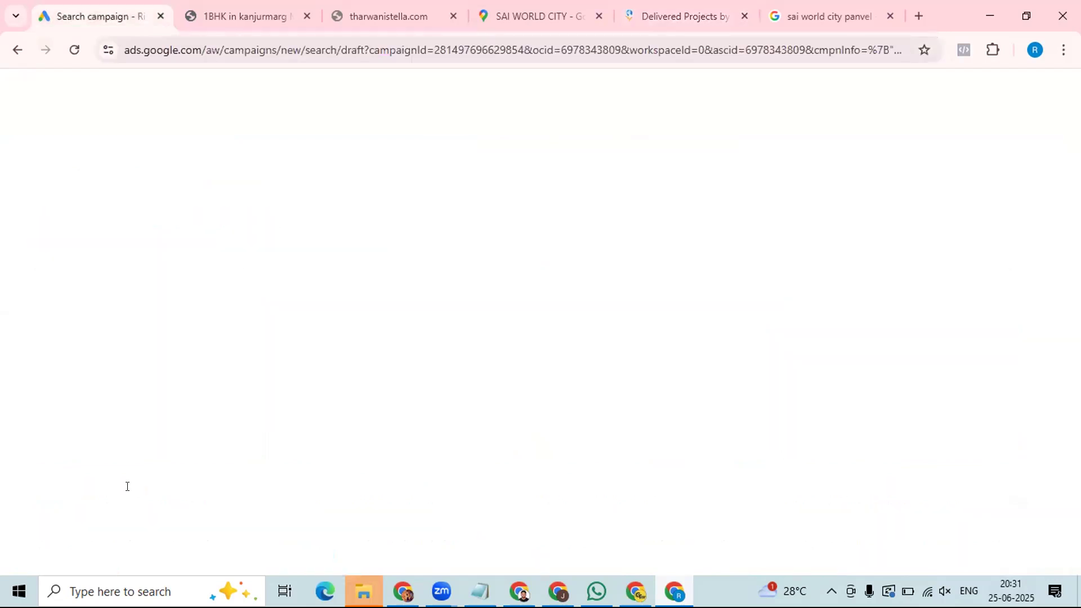
{"action": "key", "text": "ctrl+v"}
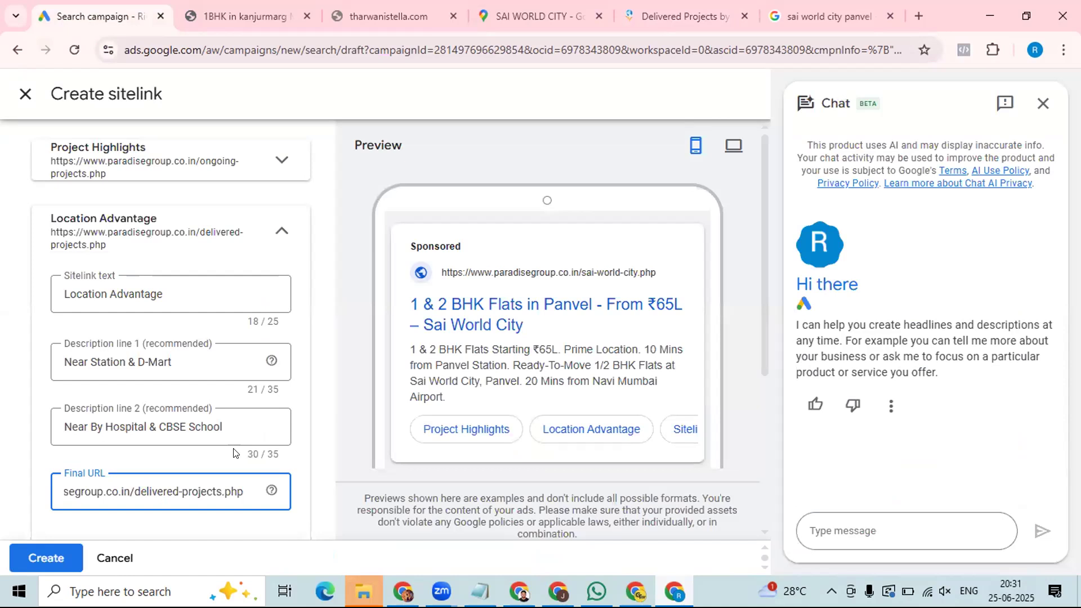
Step: Copy "1 BHK Offers" from the ChatGPT sitelink suggestions and enter it as Sitelink 3's text in Google Ads
{"action": "left_click", "coordinate": [277, 236]}
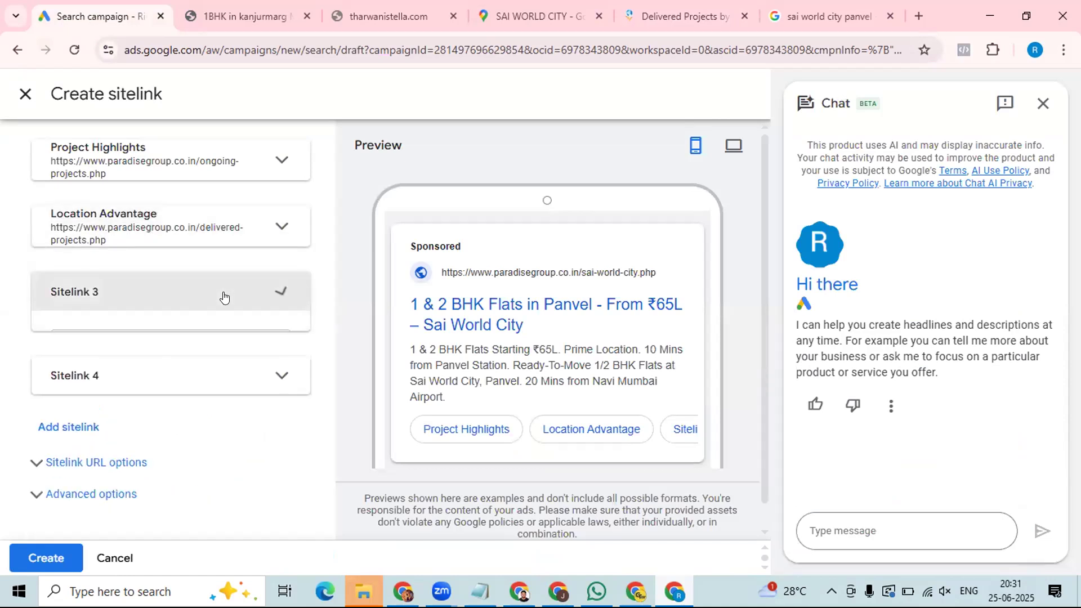
{"action": "left_click", "coordinate": [297, 308]}
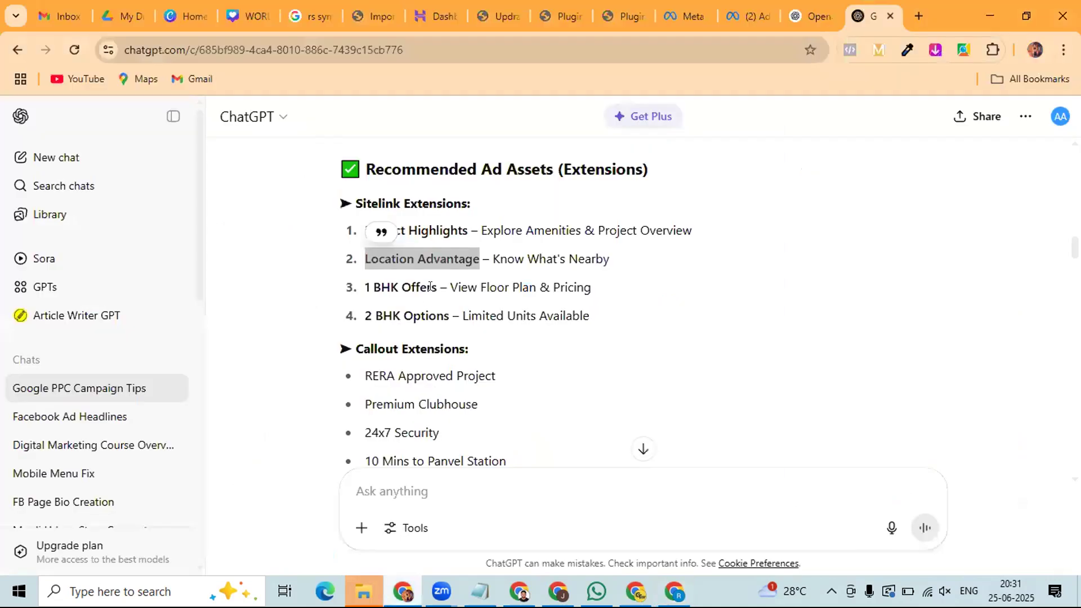
{"action": "key", "text": "alt+Tab"}
{"action": "left_click_drag", "start_coordinate": [438, 288], "coordinate": [360, 296]}
{"action": "key", "text": "ctrl+c"}
{"action": "right_click", "coordinate": [401, 313]}
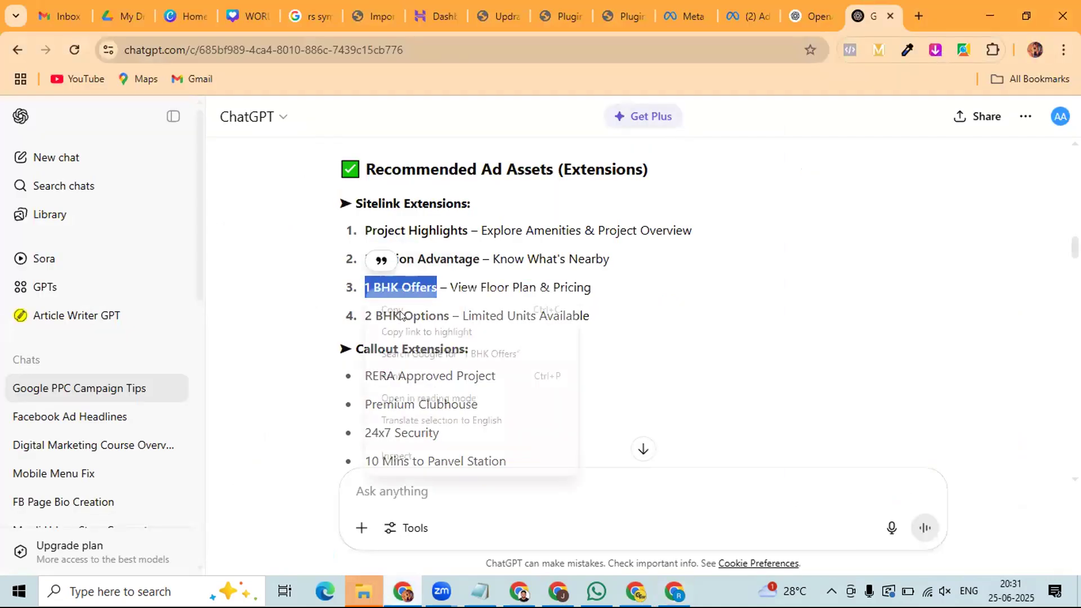
{"action": "left_click", "coordinate": [399, 311]}
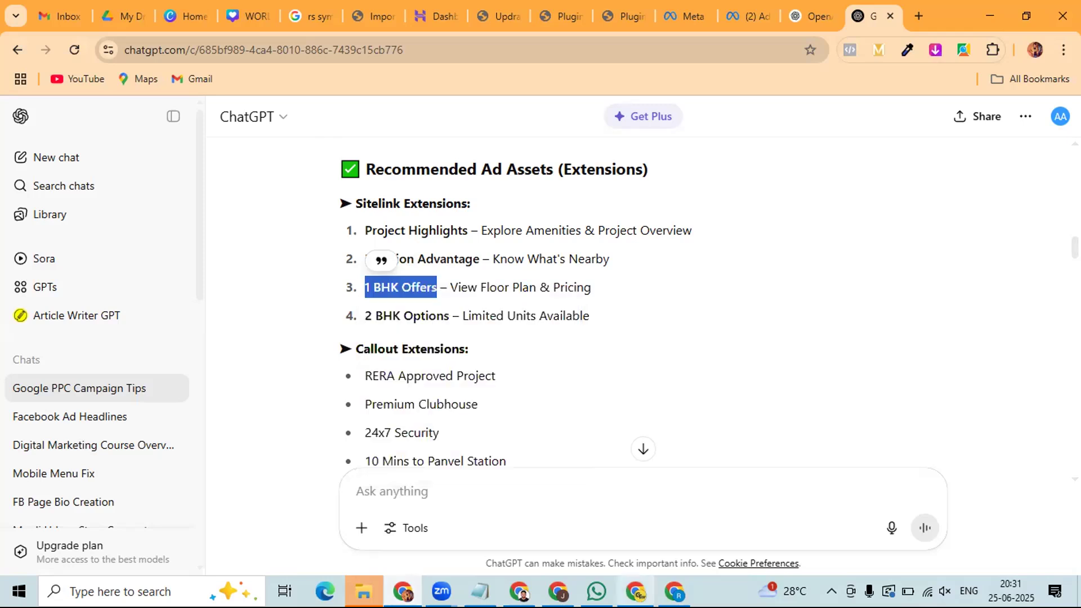
{"action": "key", "text": "alt+Tab"}
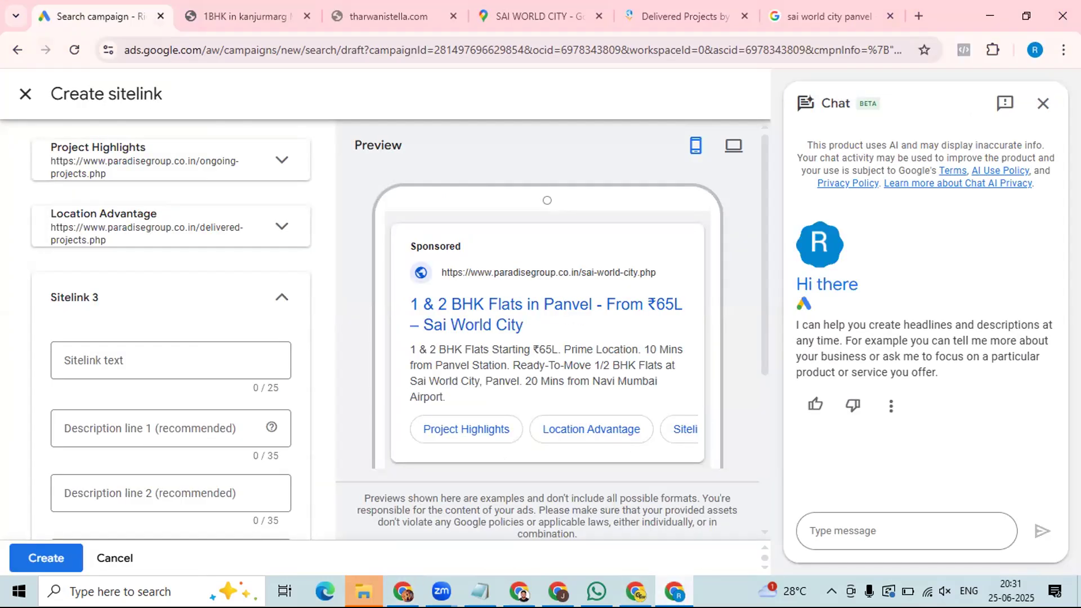
{"action": "left_click", "coordinate": [123, 363]}
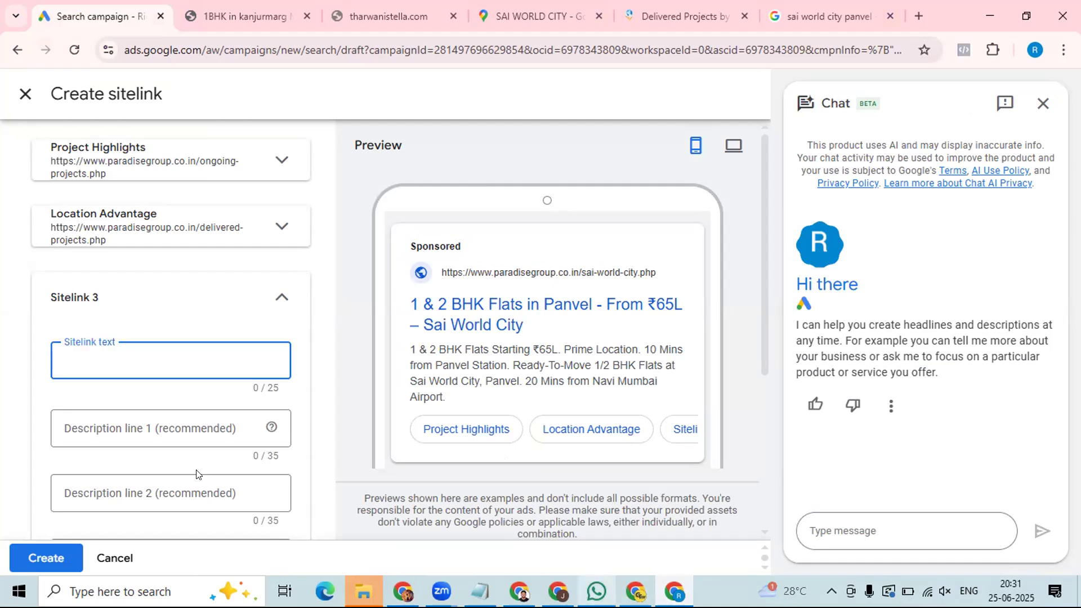
{"action": "key", "text": "ctrl+v"}
{"action": "left_click", "coordinate": [109, 430]}
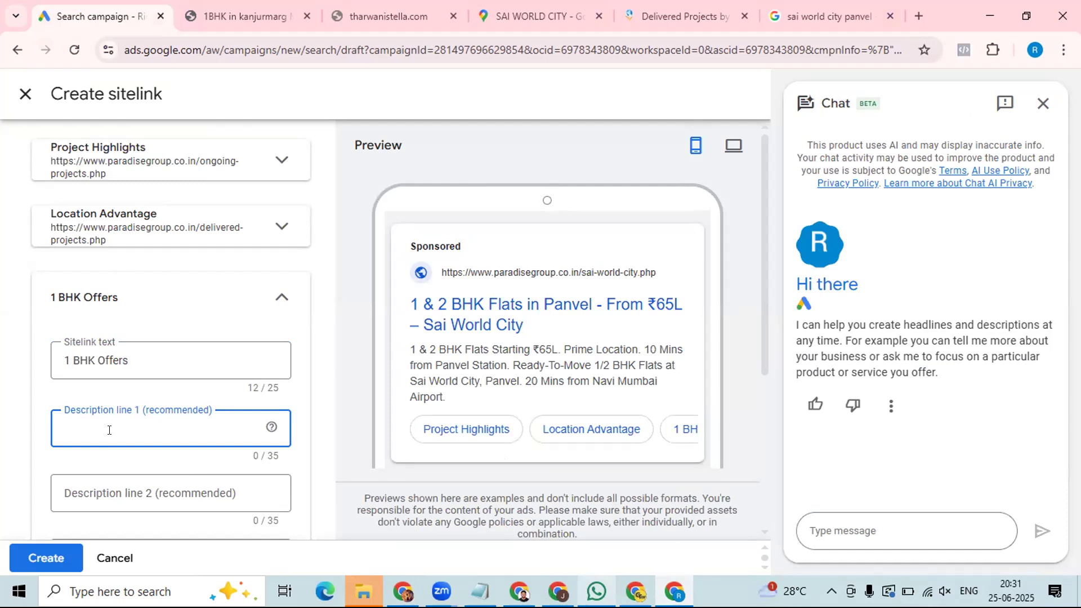
{"action": "type", "text": "S"}
{"action": "key", "text": "BackSpace"}
{"action": "type", "text": "Get 10 Lac"}
{"action": "key", "text": "ctrl+a"}
{"action": "key", "text": "BackSpace"}
Step: Enter "EOI Offer Get 5 Lacs For 5 Client" and "Get 20 Grams Gold Coin" as the two description lines of the 1 BHK Offers sitelink
{"action": "type", "text": "EOI Offer Get 5 Lacs For"}
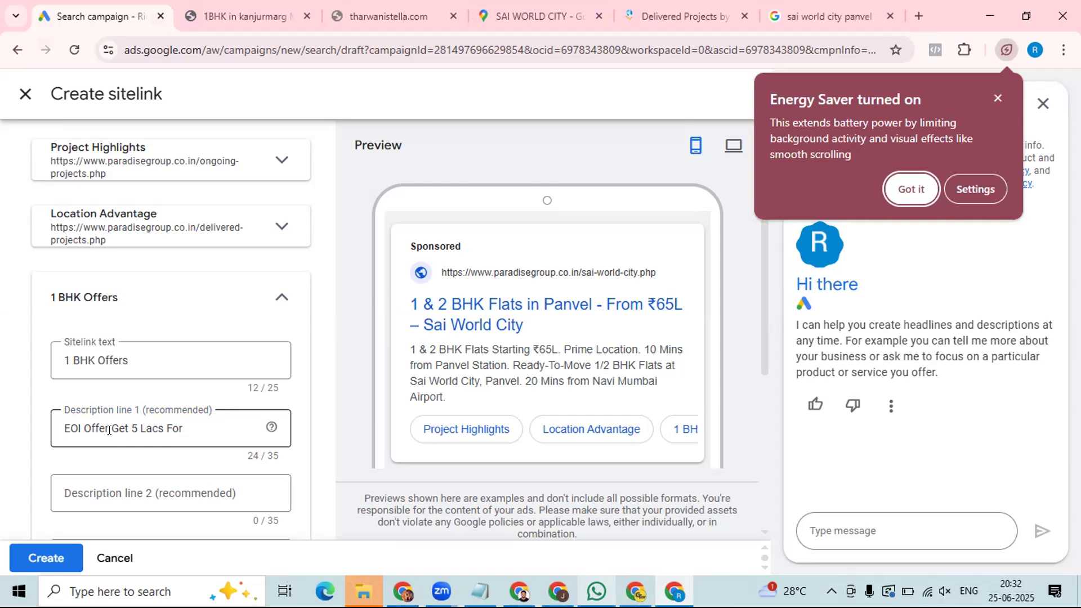
{"action": "key", "text": "Escape"}
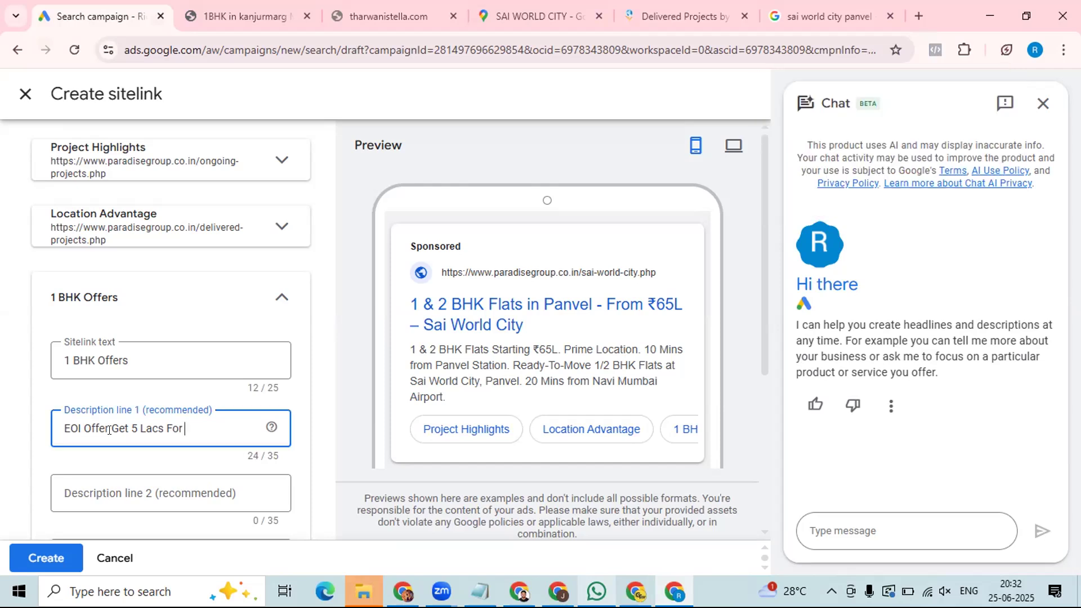
{"action": "type", "text": "Client"}
{"action": "left_click", "coordinate": [183, 428]}
{"action": "type", "text": "5"}
{"action": "left_click", "coordinate": [131, 493]}
{"action": "type", "text": "G"}
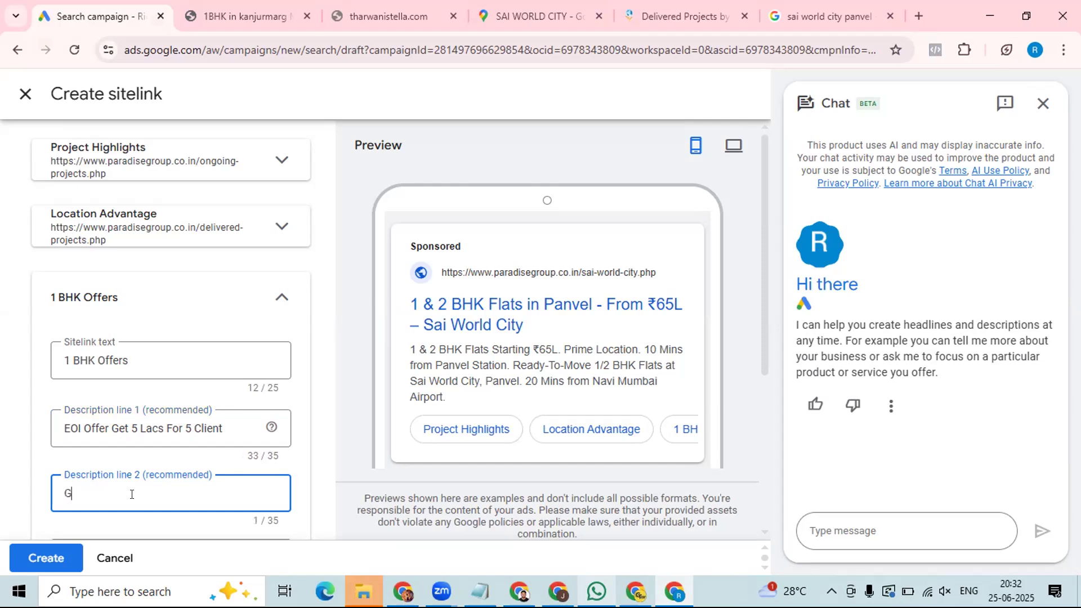
{"action": "type", "text": "et 20 Grams G"}
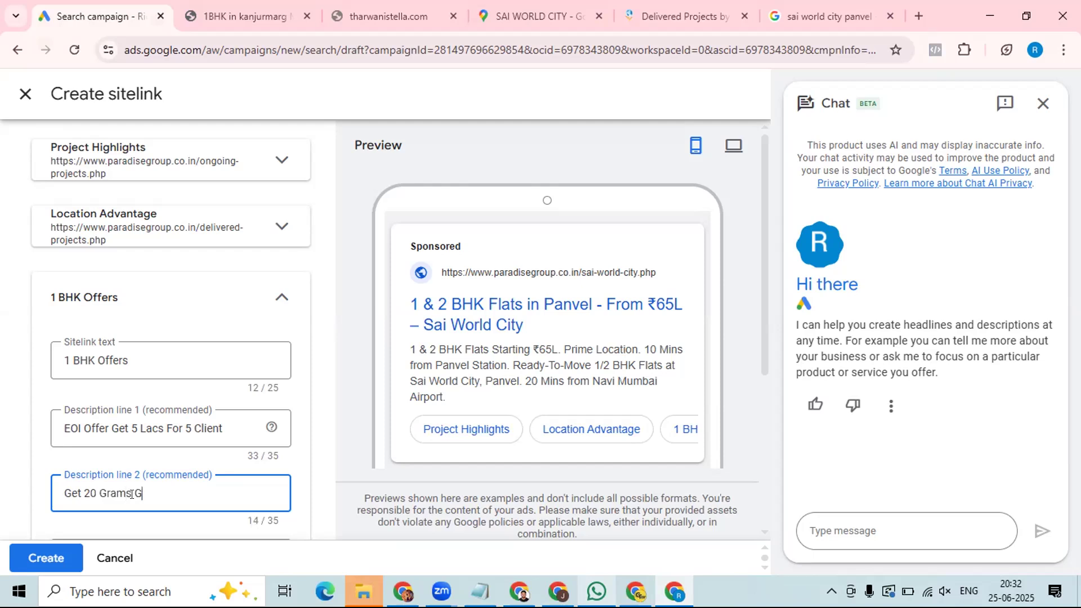
{"action": "type", "text": "old Coin"}
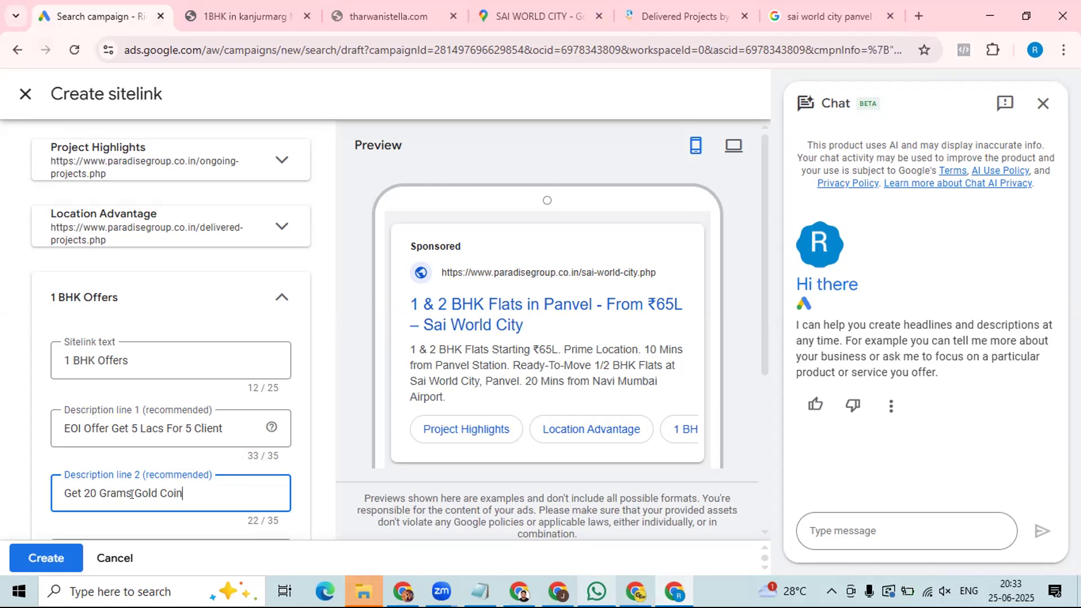
Step: Copy the Paradise Group events image gallery page address into the 1 BHK Offers sitelink's final URL in Google Ads, and expand Sitelink 4
{"action": "scroll", "coordinate": [176, 455], "scroll_direction": "down", "scroll_amount": 2}
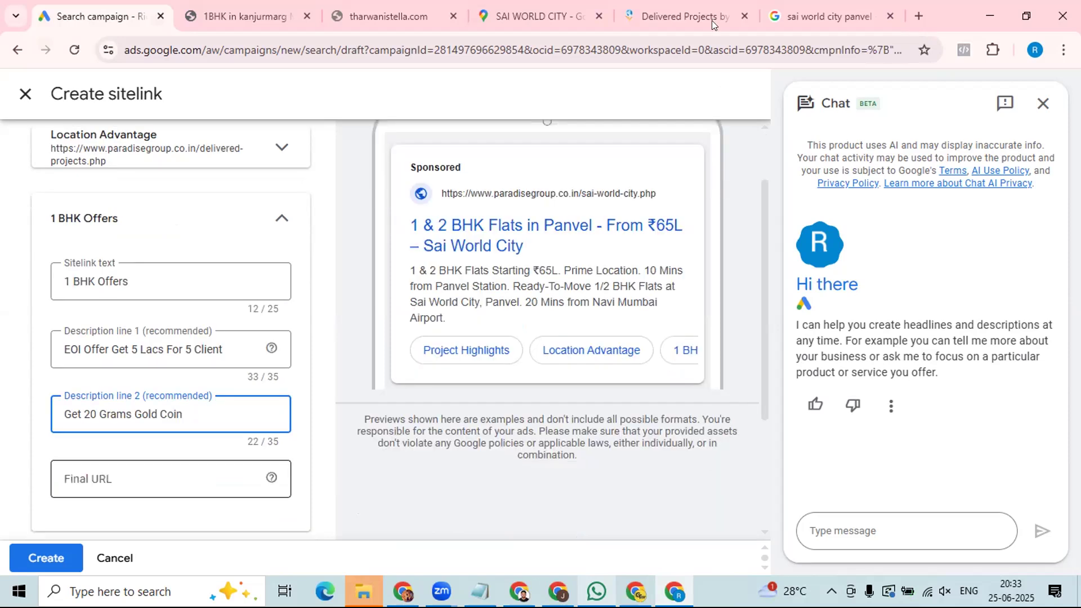
{"action": "key", "text": "ctrl+5"}
{"action": "mouse_move", "coordinate": [545, 109]}
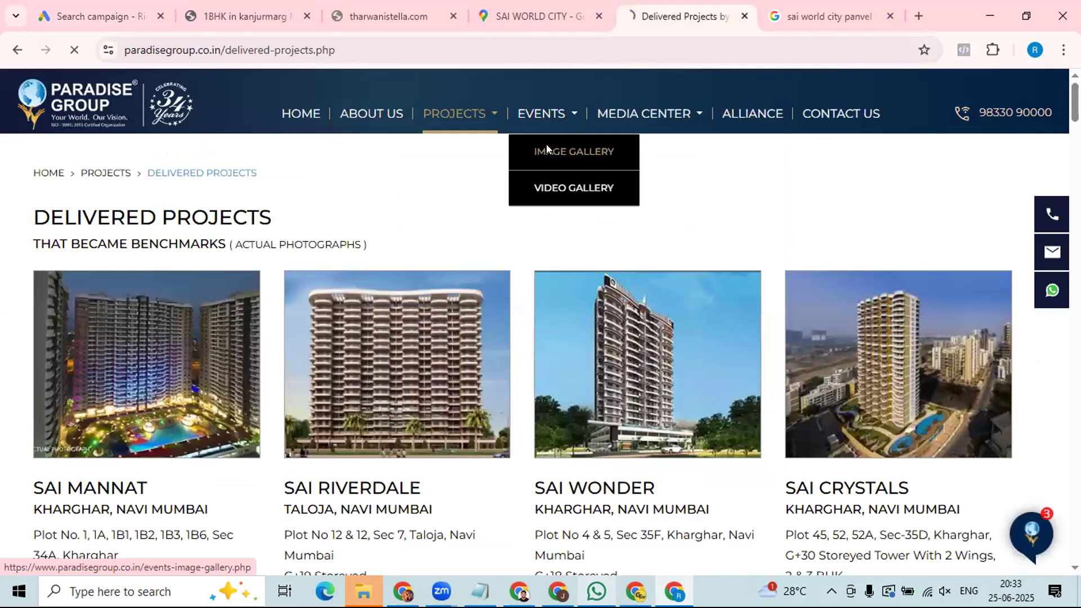
{"action": "left_click", "coordinate": [544, 149]}
{"action": "left_click", "coordinate": [379, 49]}
{"action": "key", "text": "ctrl+c"}
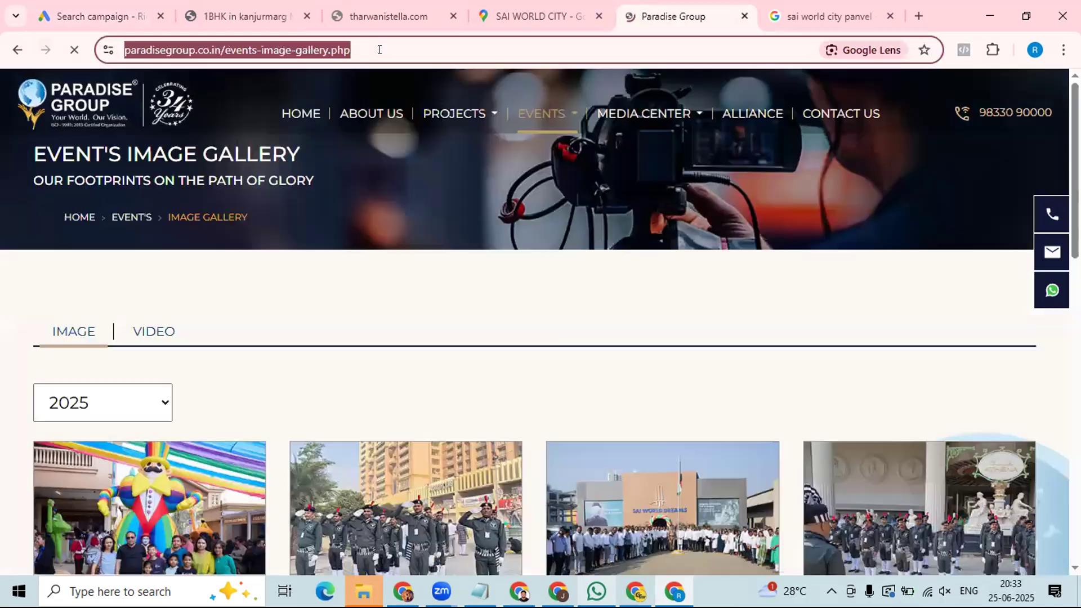
{"action": "left_click", "coordinate": [68, 21]}
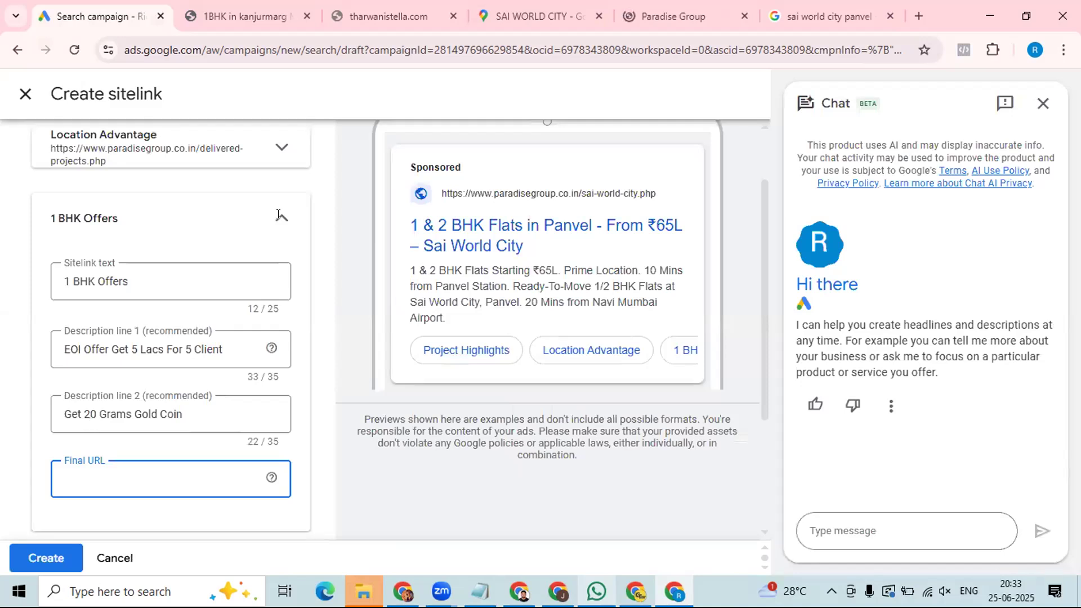
{"action": "key", "text": "ctrl+v"}
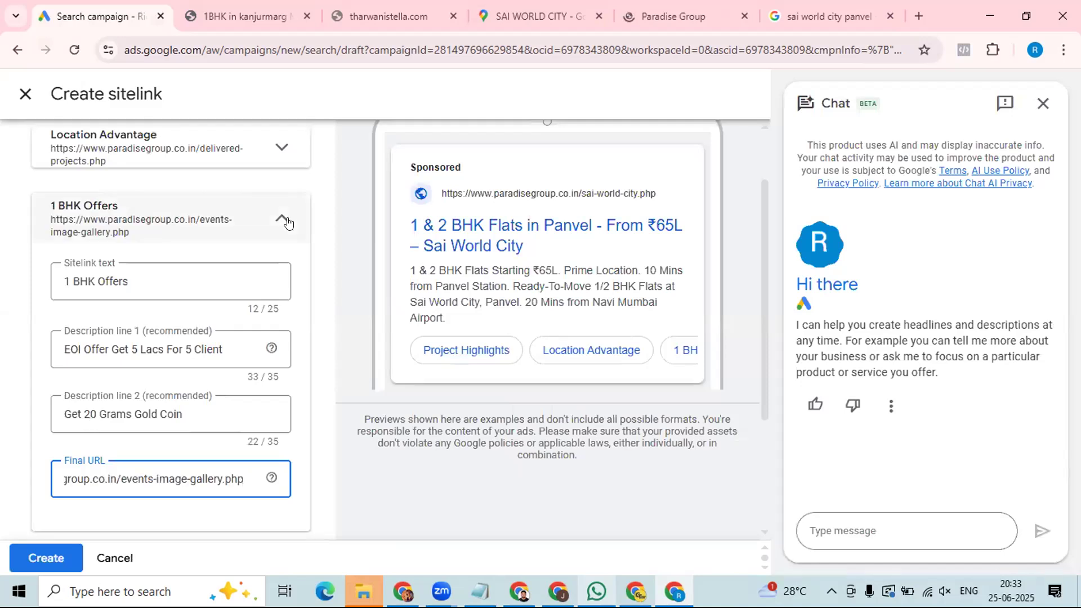
{"action": "left_click", "coordinate": [288, 223]}
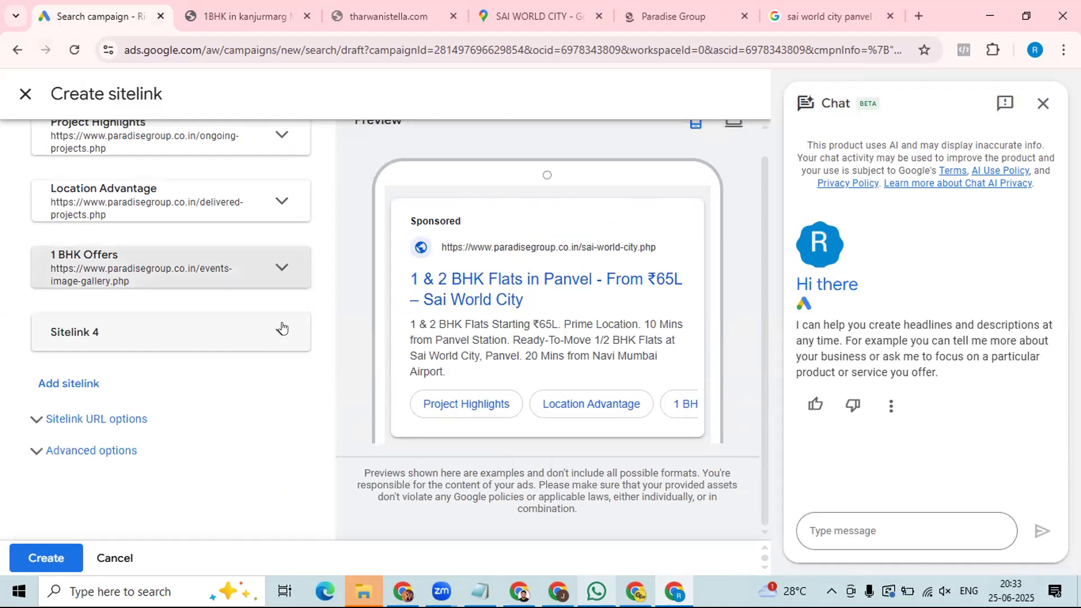
{"action": "left_click", "coordinate": [275, 345]}
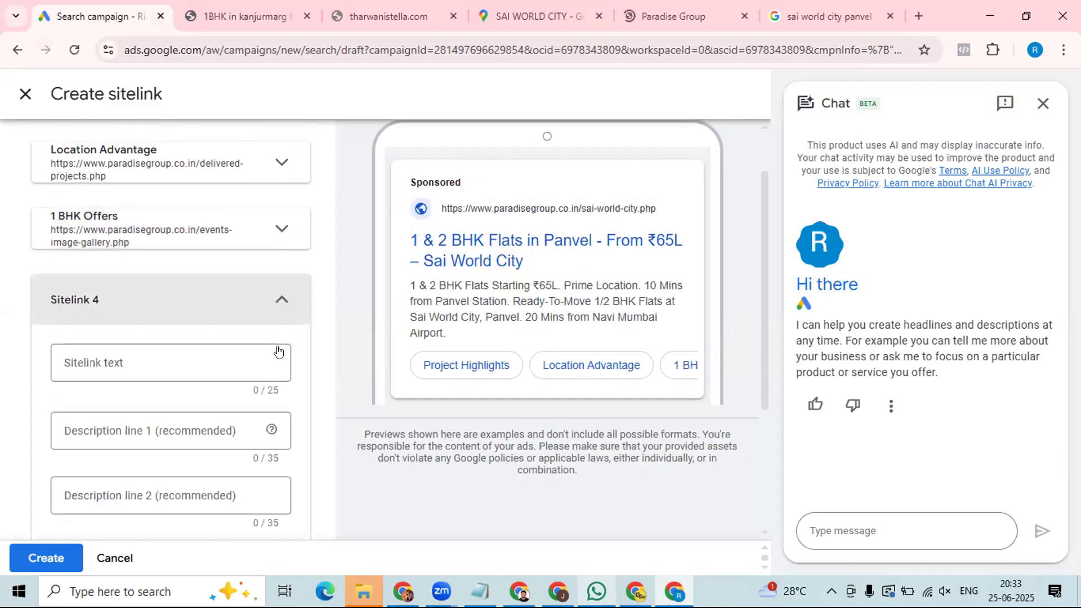
Step: Look through the ChatGPT campaign suggestions for the Sitelink Extension Samples table
{"action": "key", "text": "alt+Tab"}
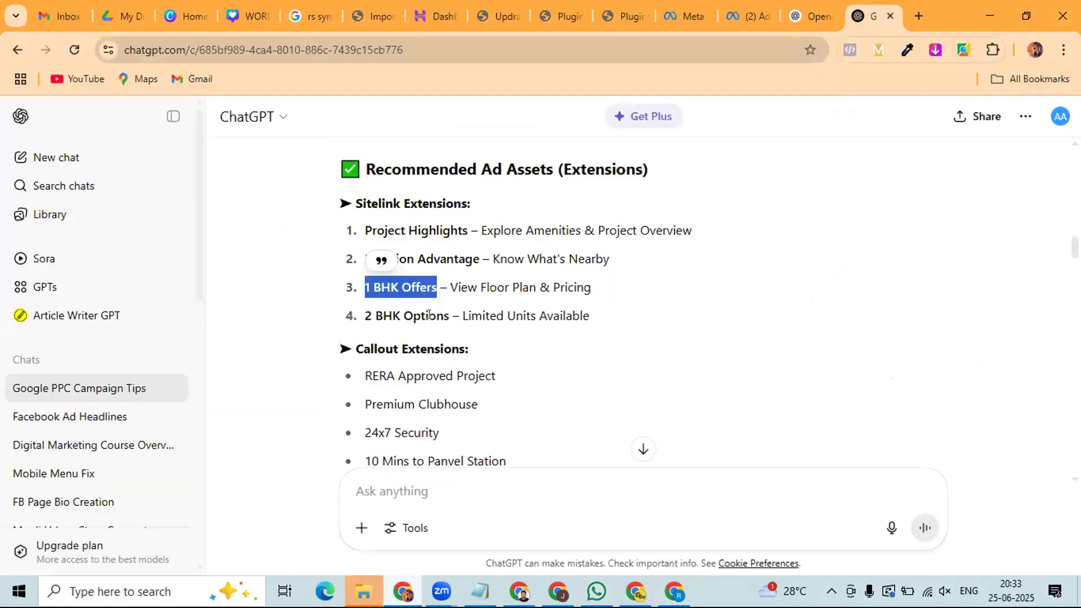
{"action": "double_click", "coordinate": [411, 317]}
{"action": "left_click", "coordinate": [331, 362]}
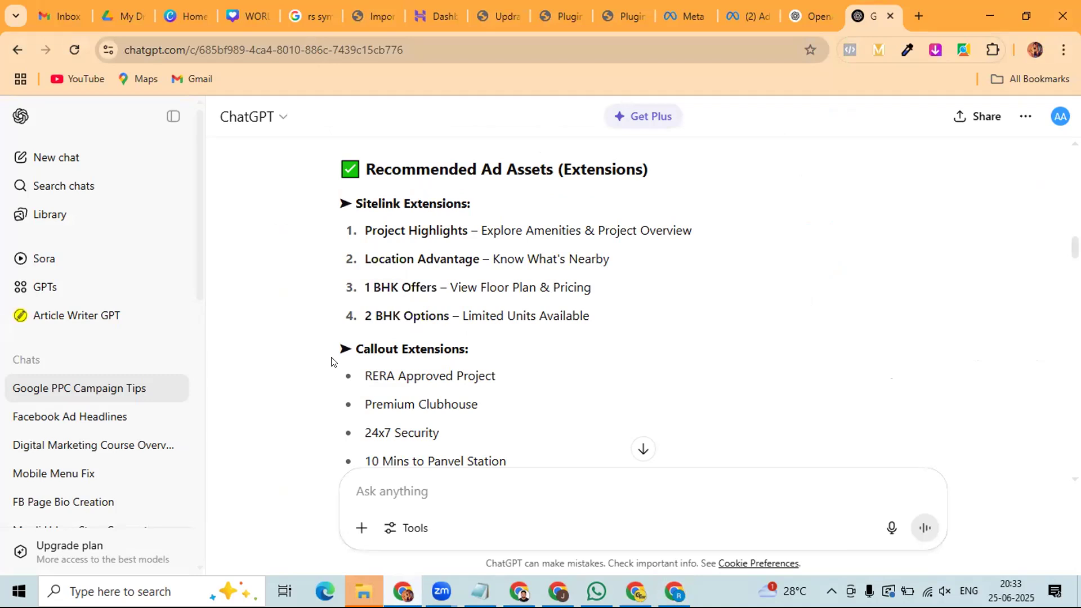
{"action": "scroll", "coordinate": [331, 361], "scroll_direction": "down", "scroll_amount": 5}
{"action": "scroll", "coordinate": [331, 361], "scroll_direction": "down", "scroll_amount": 2}
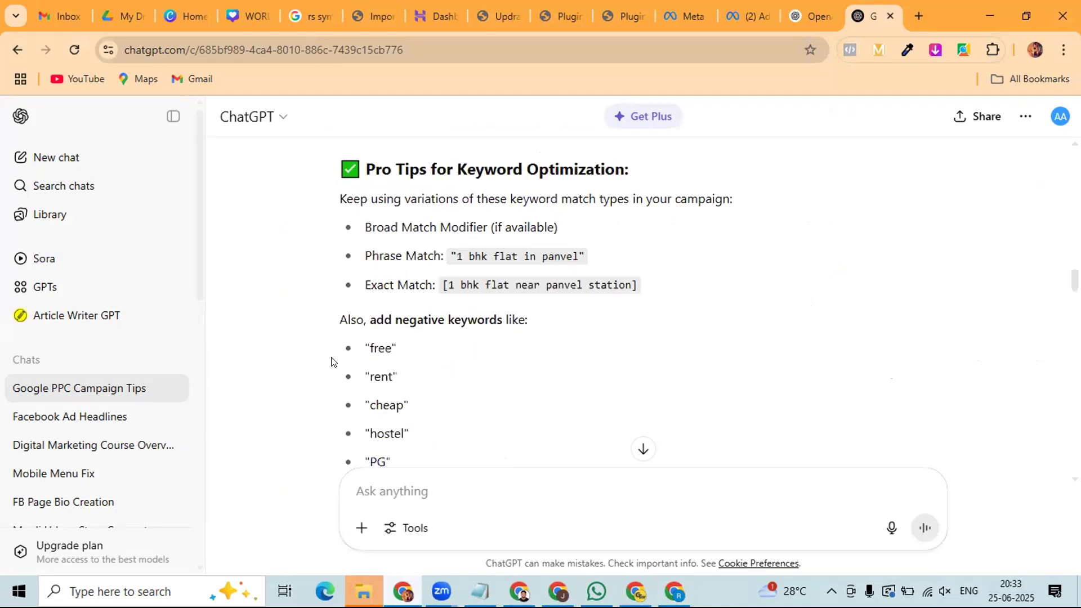
{"action": "scroll", "coordinate": [331, 361], "scroll_direction": "down", "scroll_amount": 10}
{"action": "scroll", "coordinate": [331, 362], "scroll_direction": "down", "scroll_amount": 8}
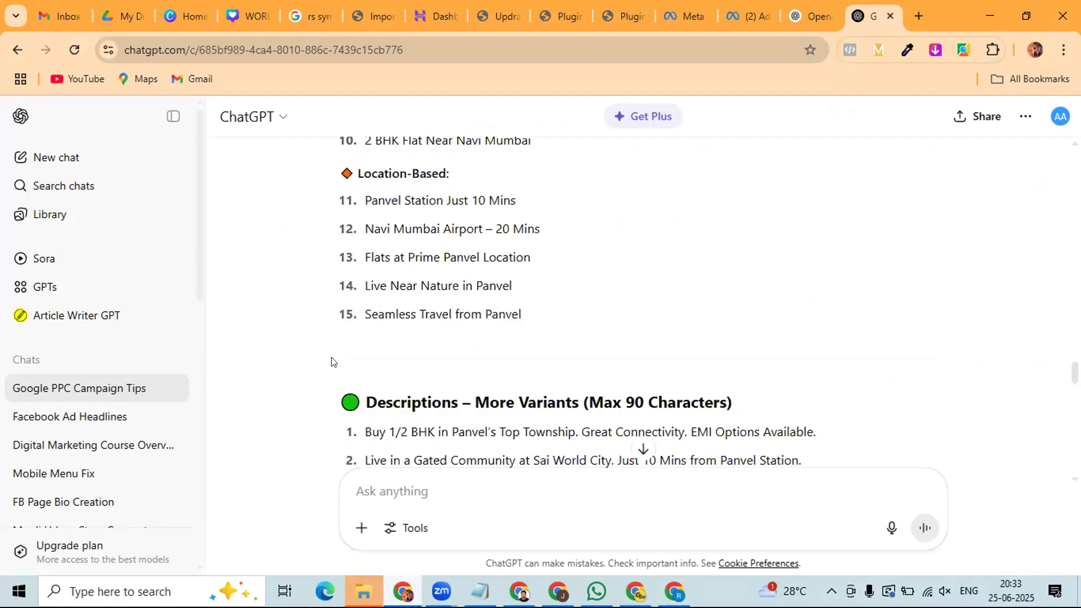
{"action": "scroll", "coordinate": [331, 362], "scroll_direction": "down", "scroll_amount": 8}
{"action": "scroll", "coordinate": [331, 361], "scroll_direction": "down", "scroll_amount": 2}
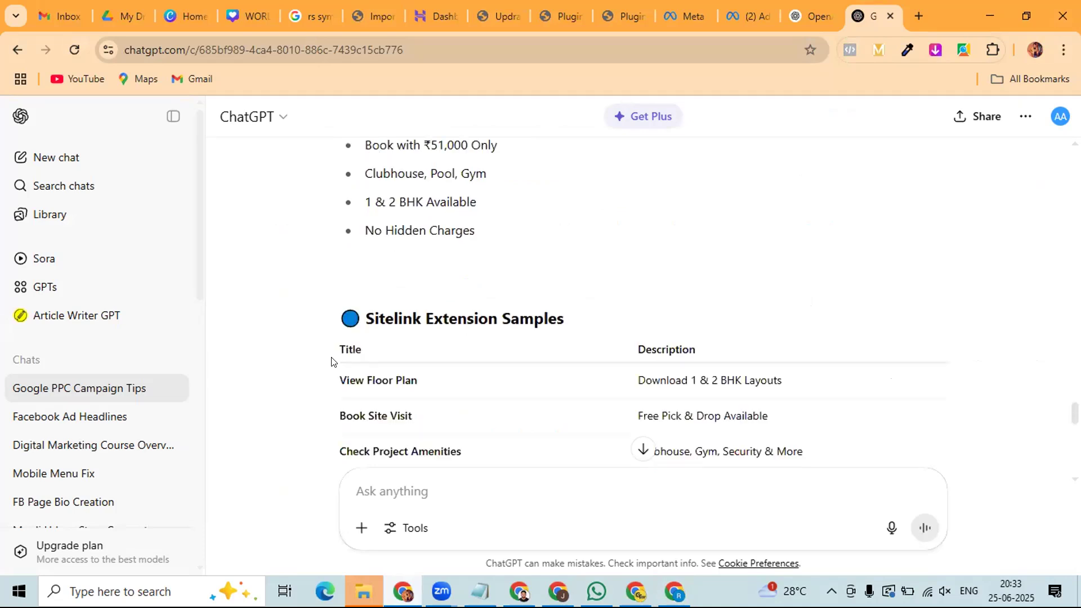
{"action": "scroll", "coordinate": [331, 362], "scroll_direction": "down", "scroll_amount": 3}
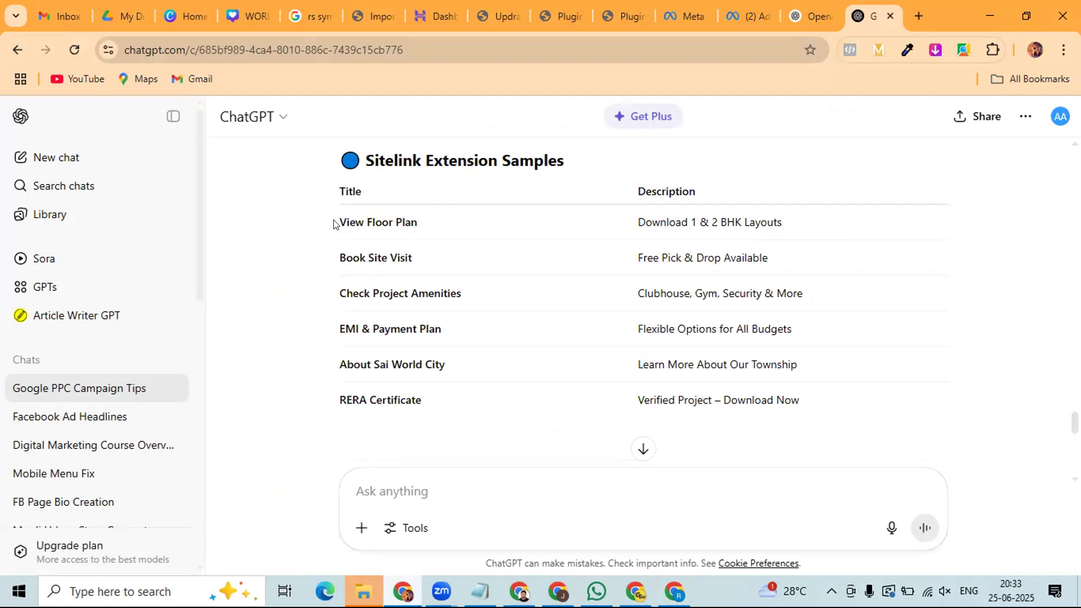
Step: Copy "View Floor Plan" from the ChatGPT sitelink samples and enter it as Sitelink 4's text in Google Ads
{"action": "mouse_move", "coordinate": [334, 223]}
{"action": "left_mouse_down"}
{"action": "mouse_move", "coordinate": [369, 217]}
{"action": "mouse_move", "coordinate": [330, 225]}
{"action": "left_mouse_up"}
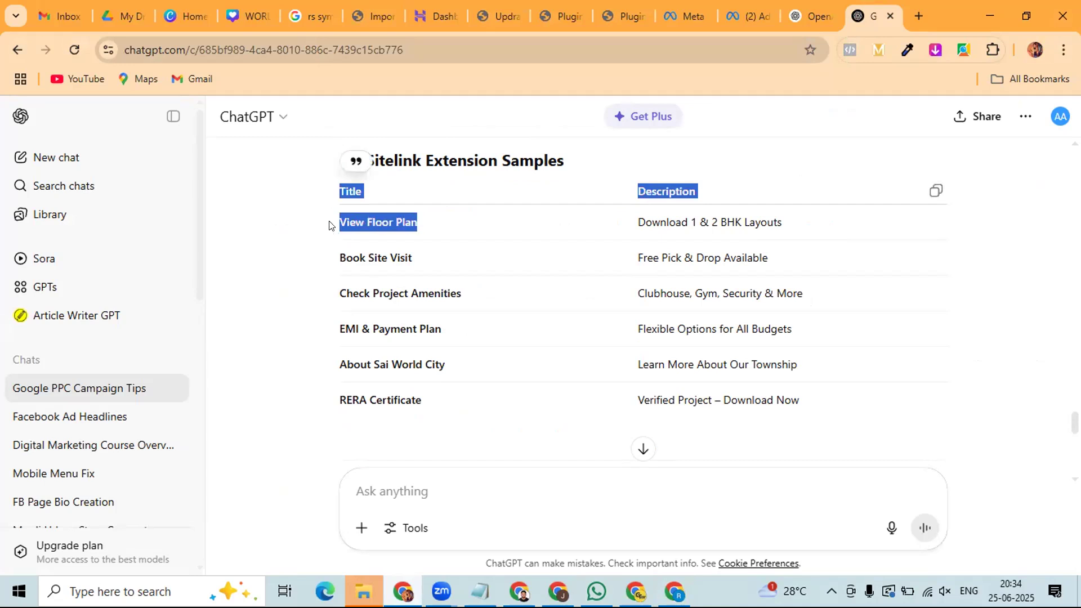
{"action": "left_click", "coordinate": [425, 228]}
{"action": "left_click_drag", "start_coordinate": [425, 227], "coordinate": [370, 239]}
{"action": "key", "text": "ctrl+c"}
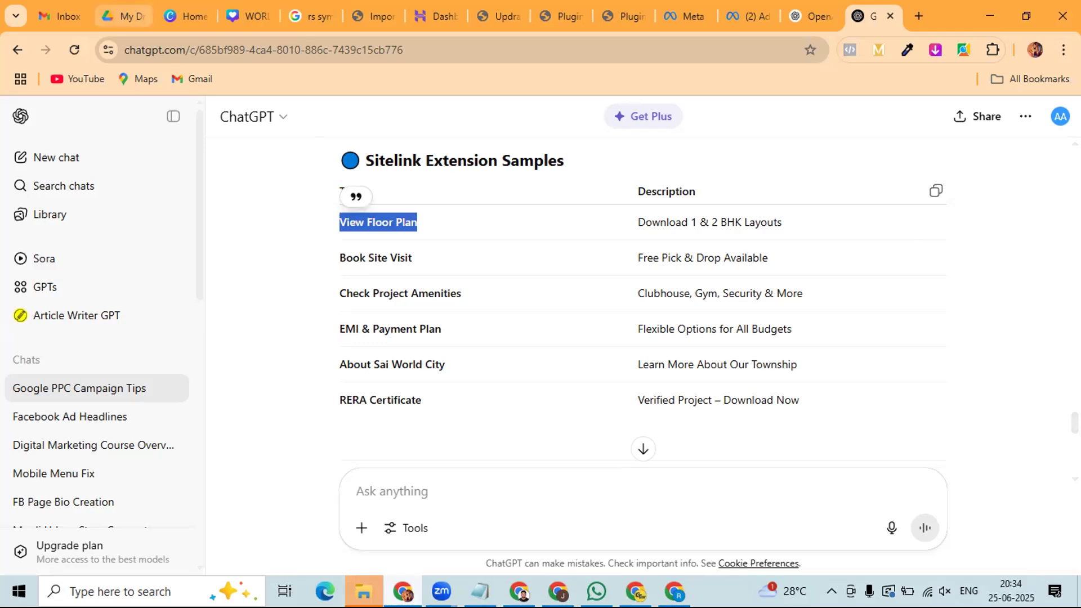
{"action": "key", "text": "alt+Tab"}
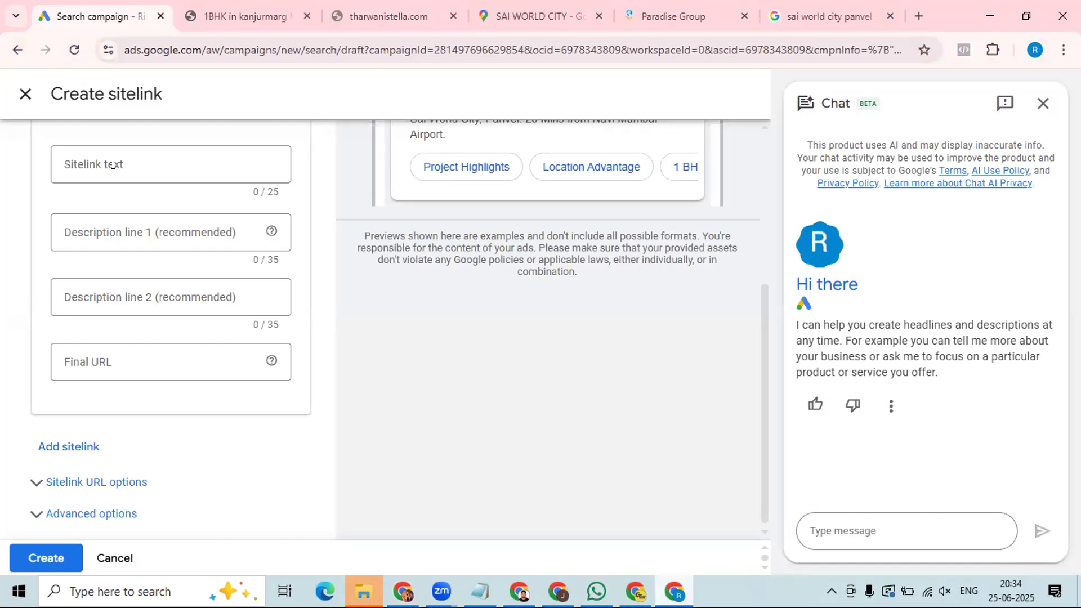
{"action": "left_click", "coordinate": [148, 163]}
{"action": "key", "text": "ctrl+v"}
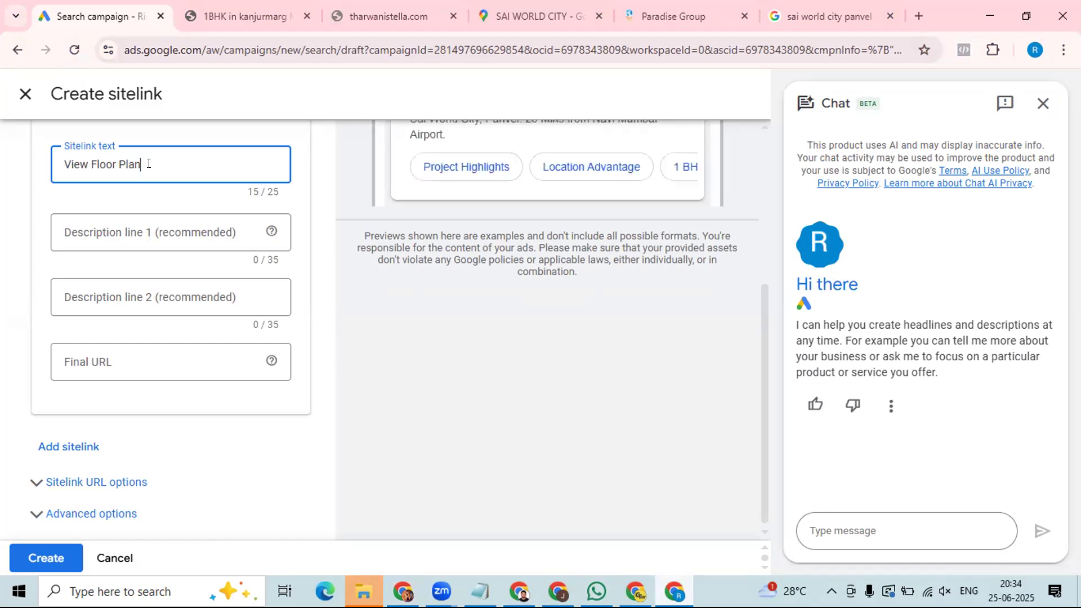
Step: Enter "Carpet Area 1 bhk 465 SQ-FT" and "Carpet Area 2 BHK 675 SQ-FT" as the View Floor Plan sitelink's description lines
{"action": "left_click", "coordinate": [171, 226]}
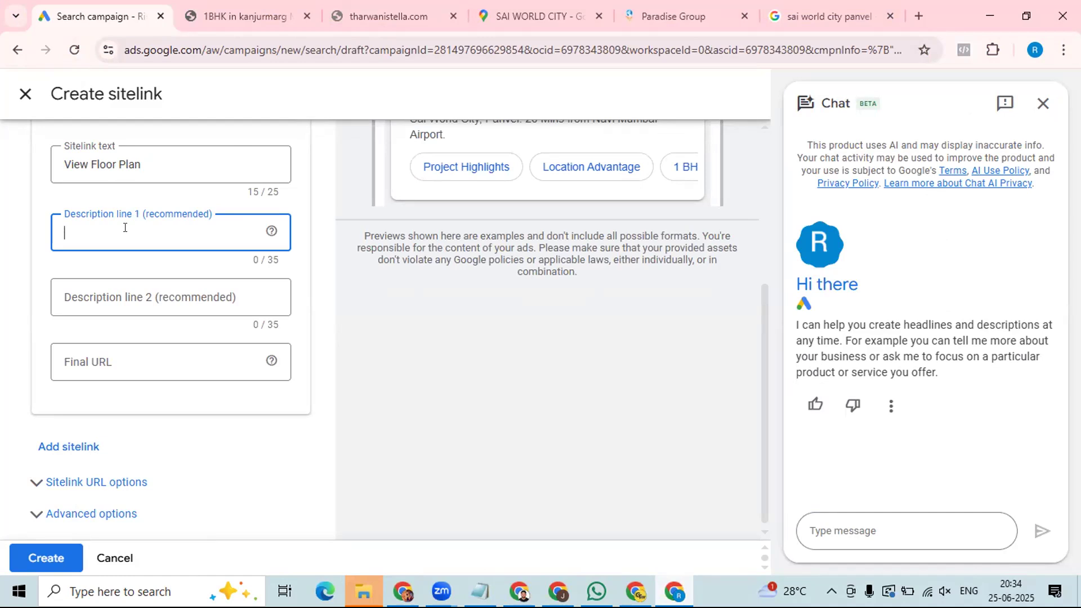
{"action": "type", "text": "Carpet Area 1 bhk 465"}
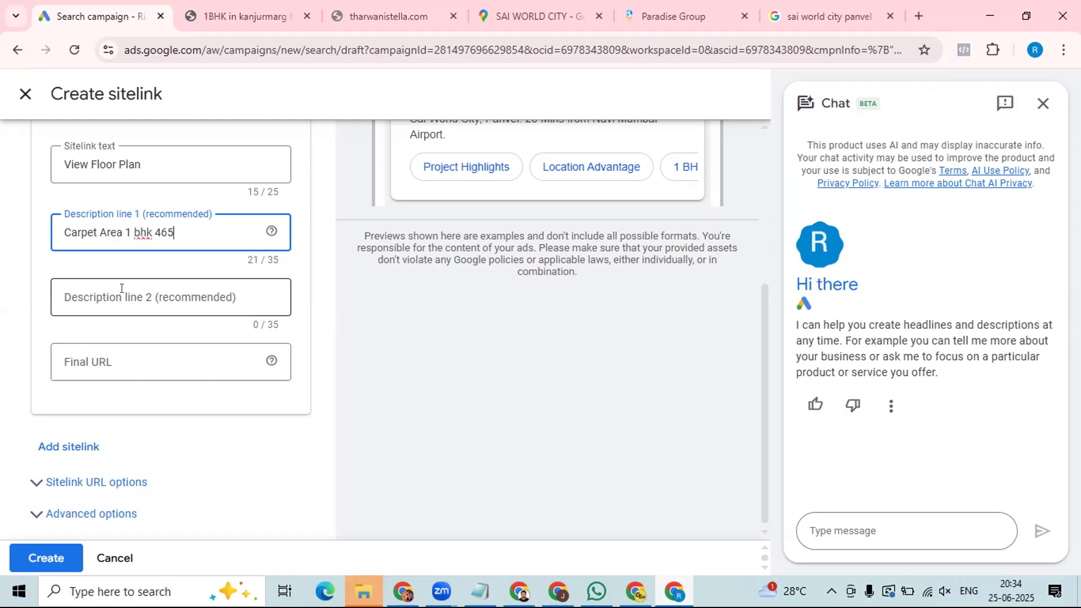
{"action": "left_click", "coordinate": [121, 288]}
{"action": "type", "text": "Carpet"}
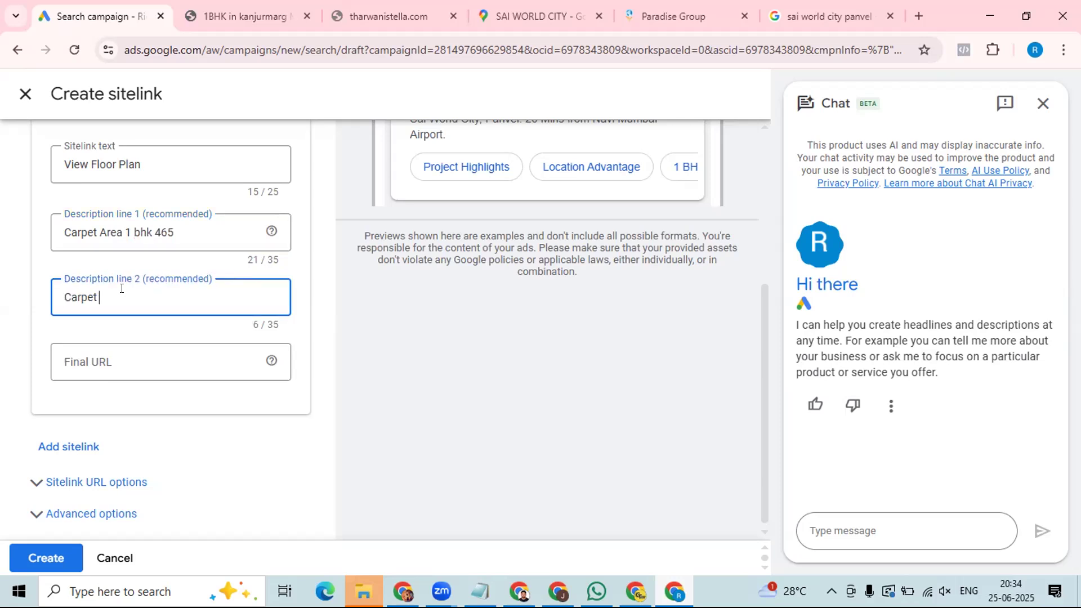
{"action": "type", "text": " Area 2 BHK 675 SQ-FT"}
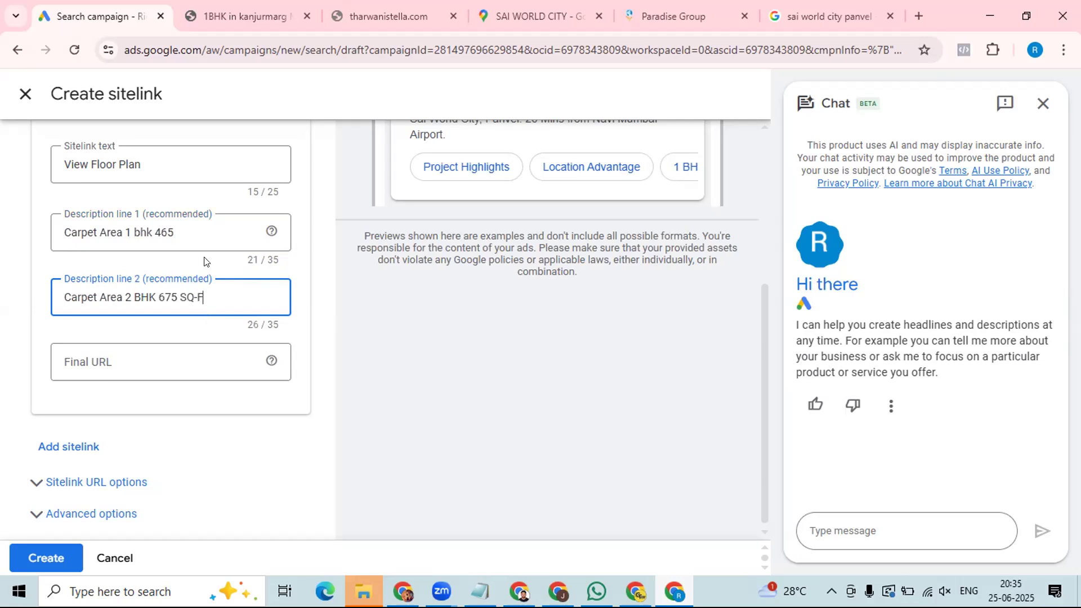
{"action": "left_click", "coordinate": [195, 229]}
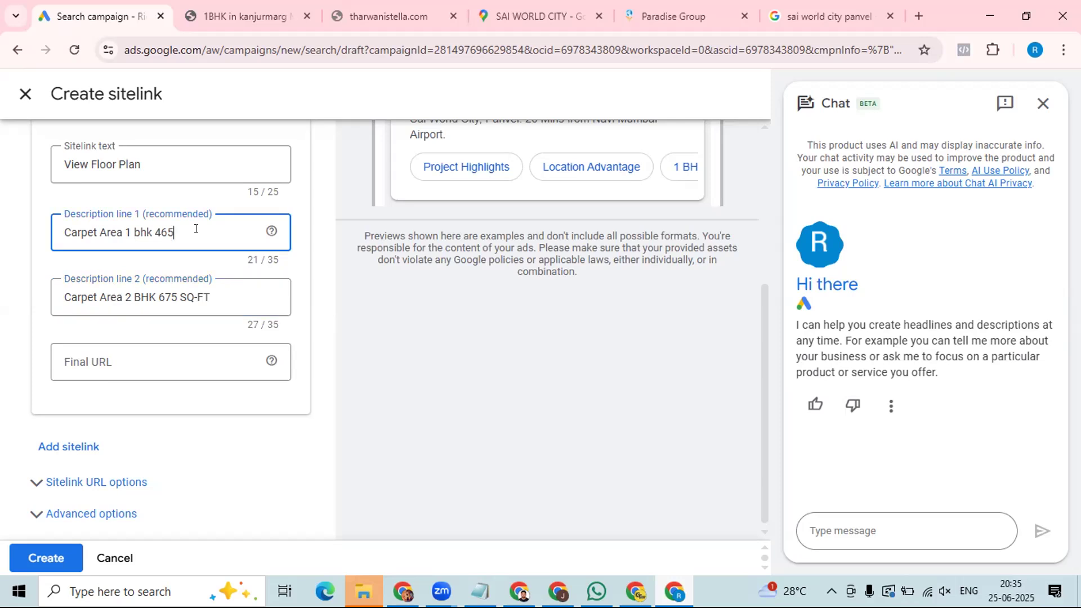
{"action": "type", "text": "SQ-FT"}
{"action": "key", "text": "Tab"}
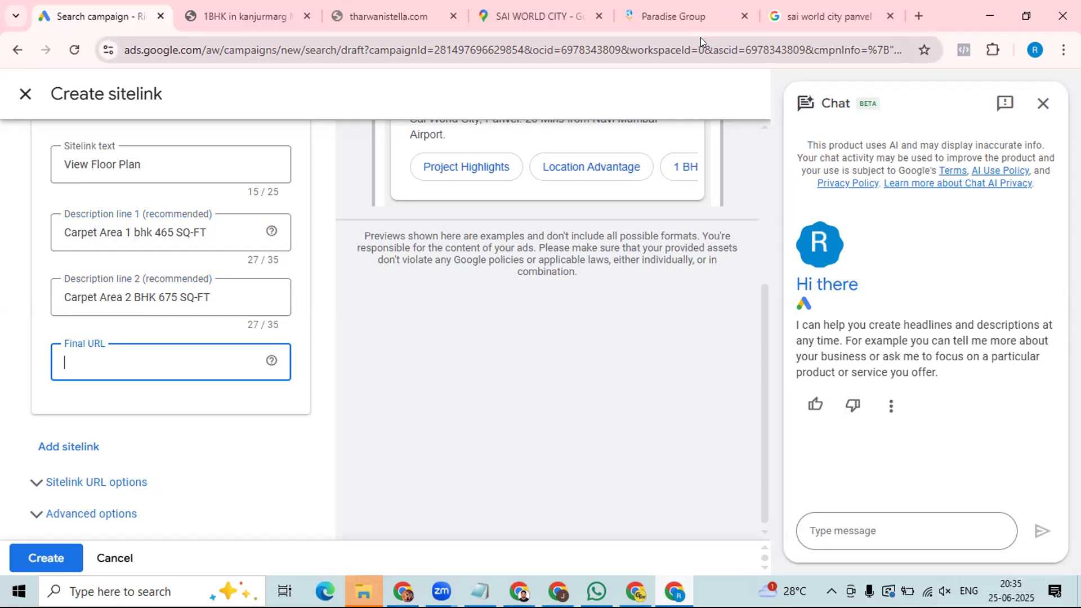
Step: Copy the Paradise Group events video gallery page address into the View Floor Plan sitelink's final URL in Google Ads and create the four sitelinks
{"action": "left_click", "coordinate": [673, 16]}
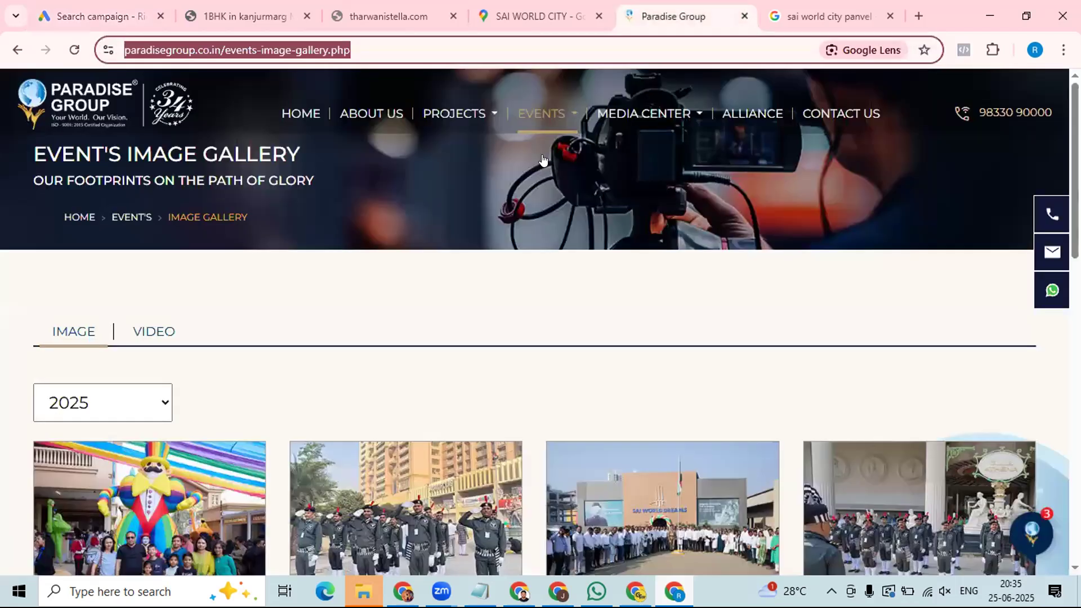
{"action": "left_click", "coordinate": [549, 184]}
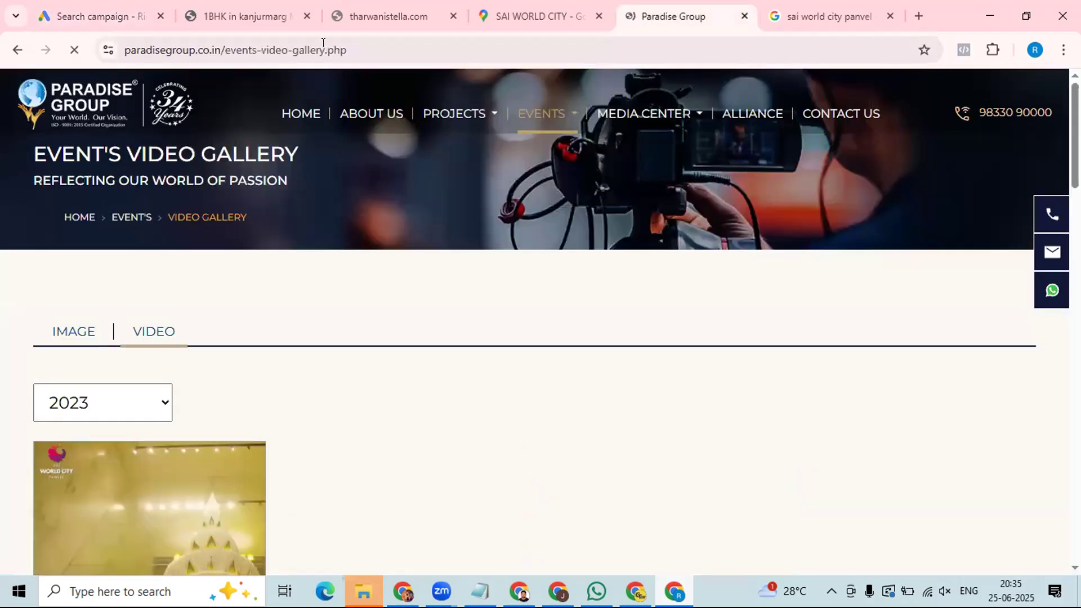
{"action": "left_click", "coordinate": [347, 50]}
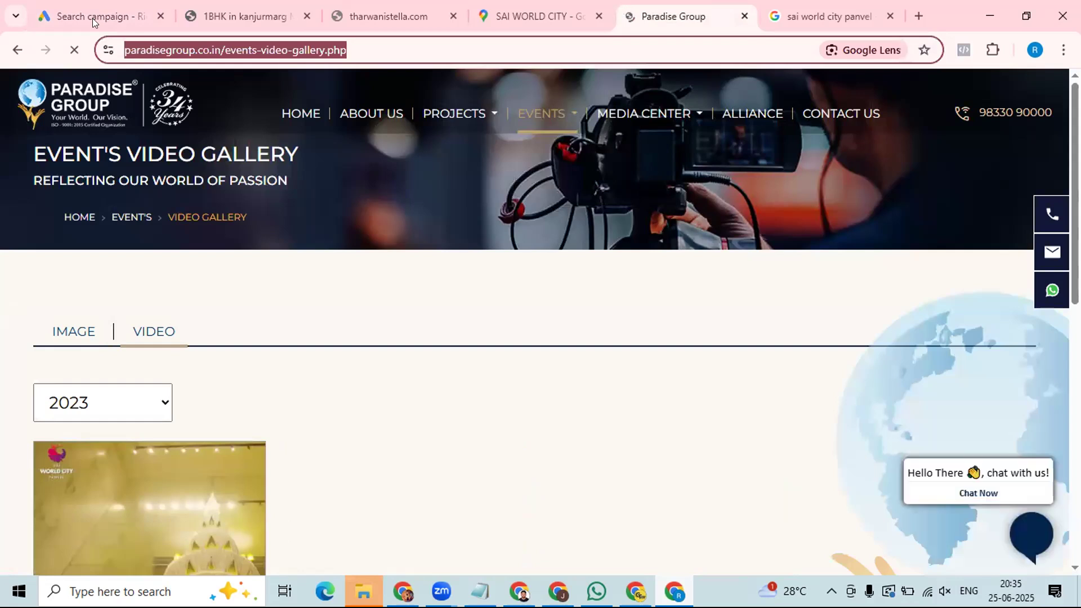
{"action": "key", "text": "ctrl+1"}
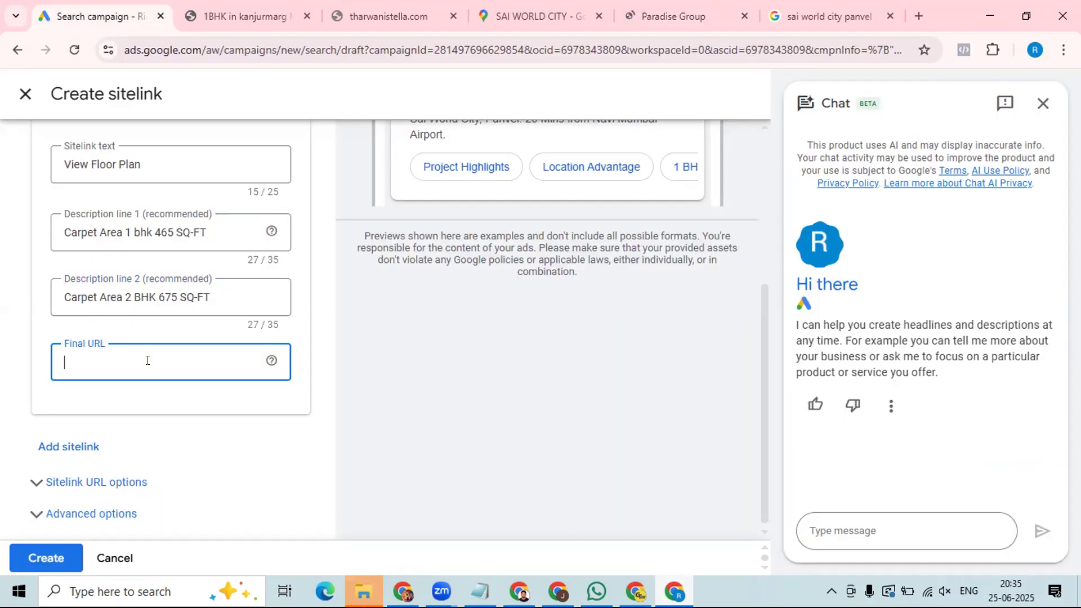
{"action": "key", "text": "ctrl+v"}
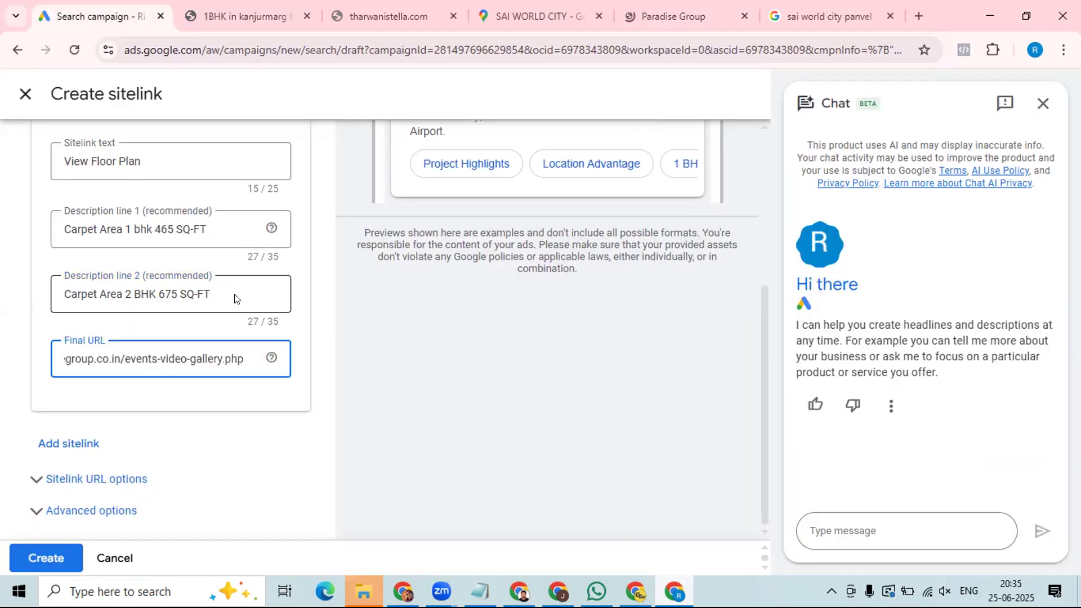
{"action": "scroll", "coordinate": [274, 259], "scroll_direction": "up", "scroll_amount": 3}
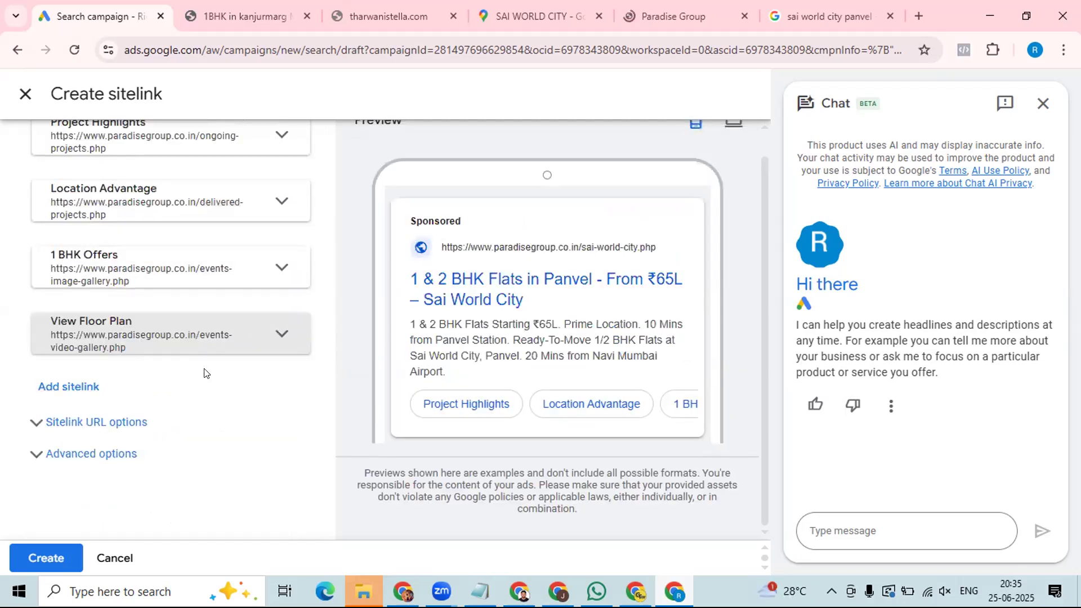
{"action": "left_click", "coordinate": [54, 556]}
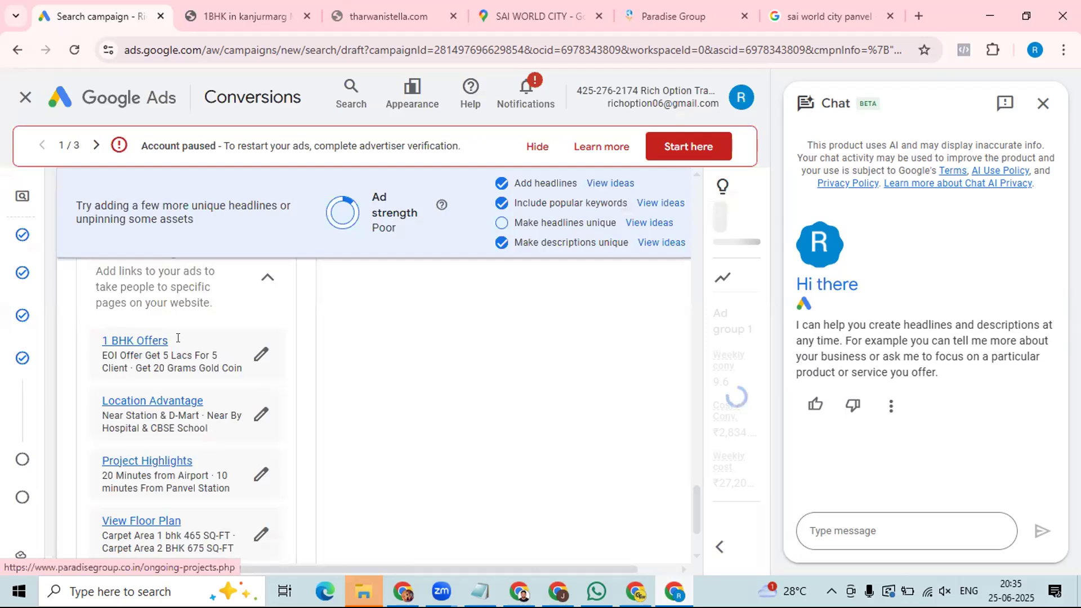
Step: Review the four created sitelinks in the campaign and switch the ad preview to the desktop view
{"action": "scroll", "coordinate": [145, 338], "scroll_direction": "down", "scroll_amount": 2}
{"action": "scroll", "coordinate": [145, 336], "scroll_direction": "up", "scroll_amount": 4}
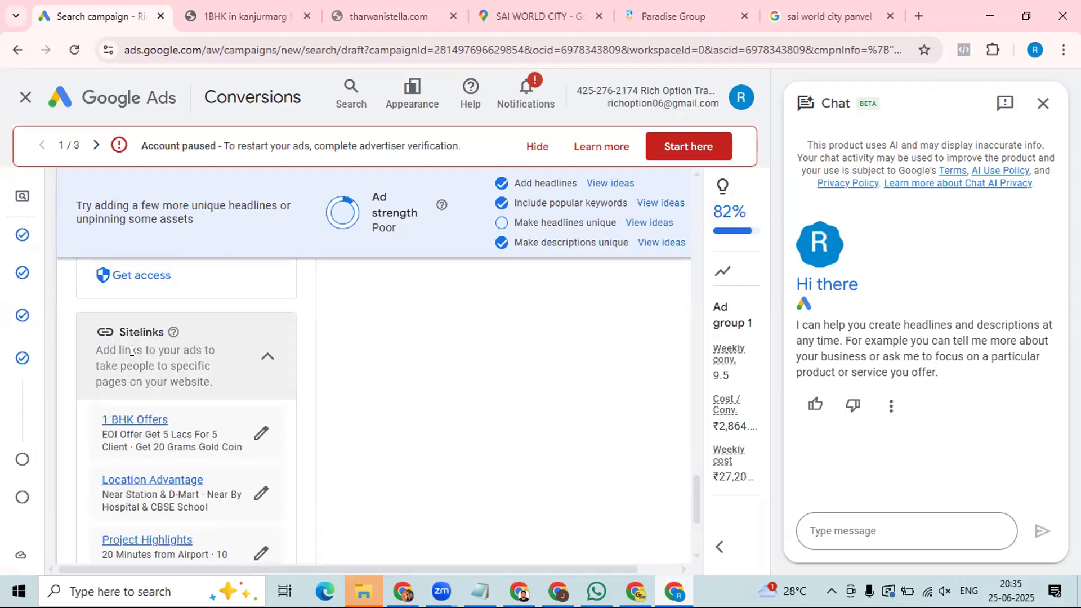
{"action": "scroll", "coordinate": [131, 352], "scroll_direction": "down", "scroll_amount": 2}
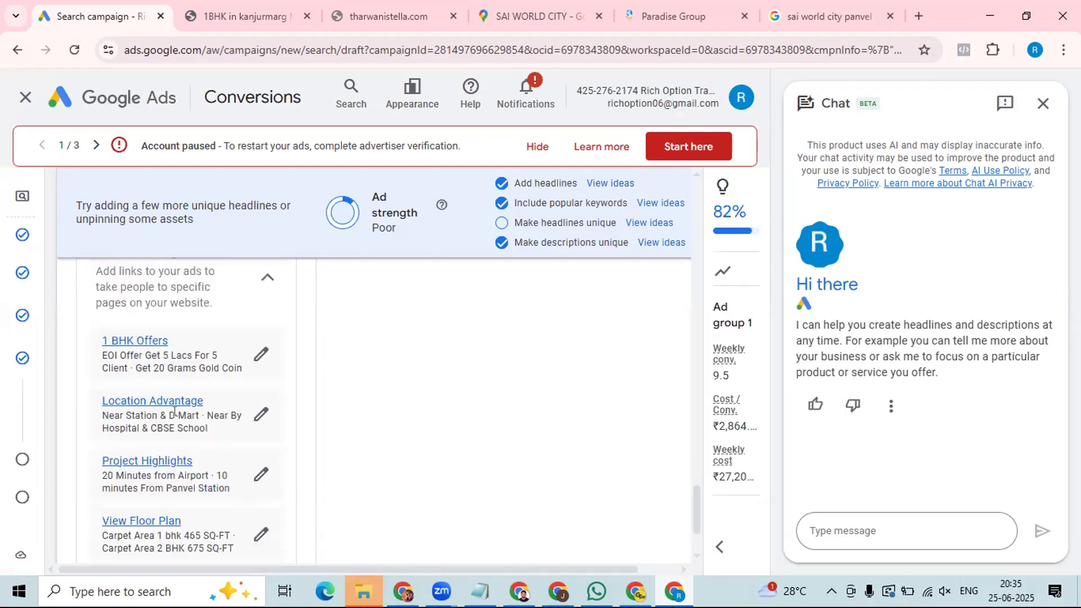
{"action": "scroll", "coordinate": [382, 413], "scroll_direction": "up", "scroll_amount": 5}
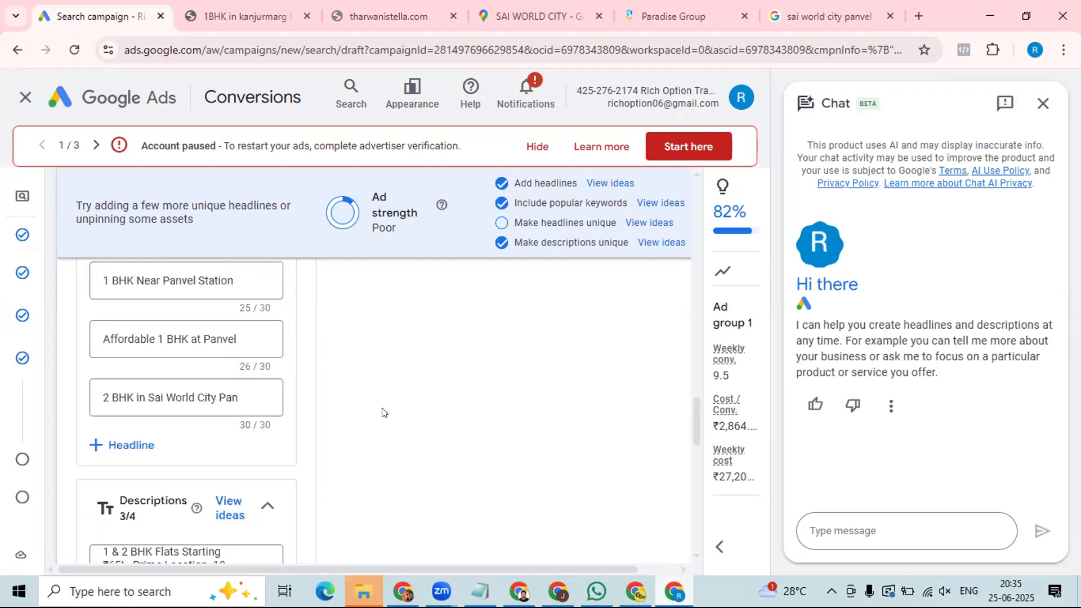
{"action": "scroll", "coordinate": [382, 413], "scroll_direction": "up", "scroll_amount": 3}
{"action": "scroll", "coordinate": [383, 411], "scroll_direction": "up", "scroll_amount": 3}
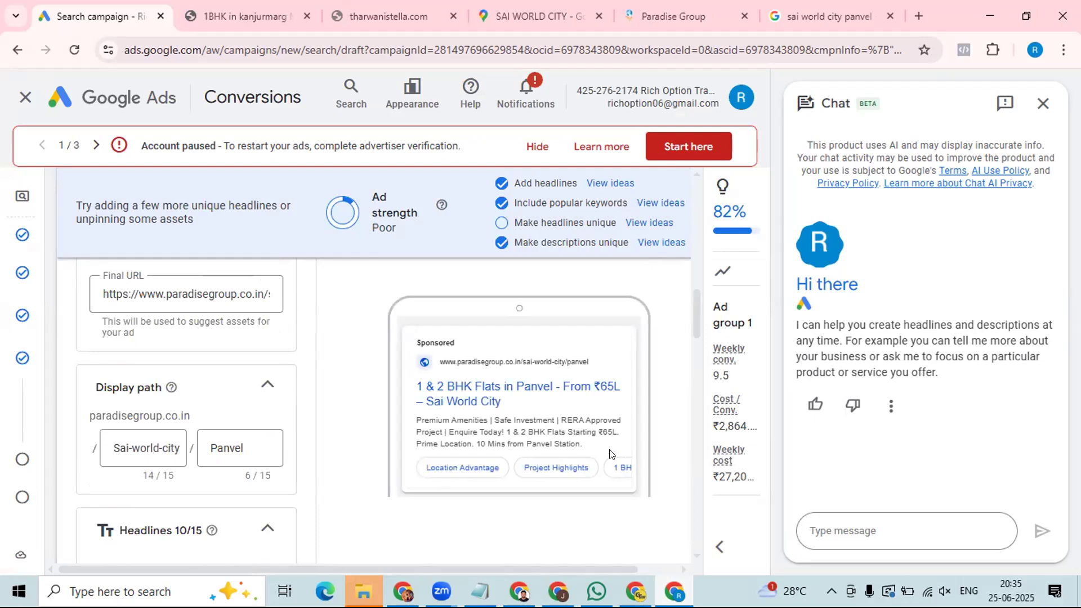
{"action": "scroll", "coordinate": [653, 394], "scroll_direction": "up", "scroll_amount": 3}
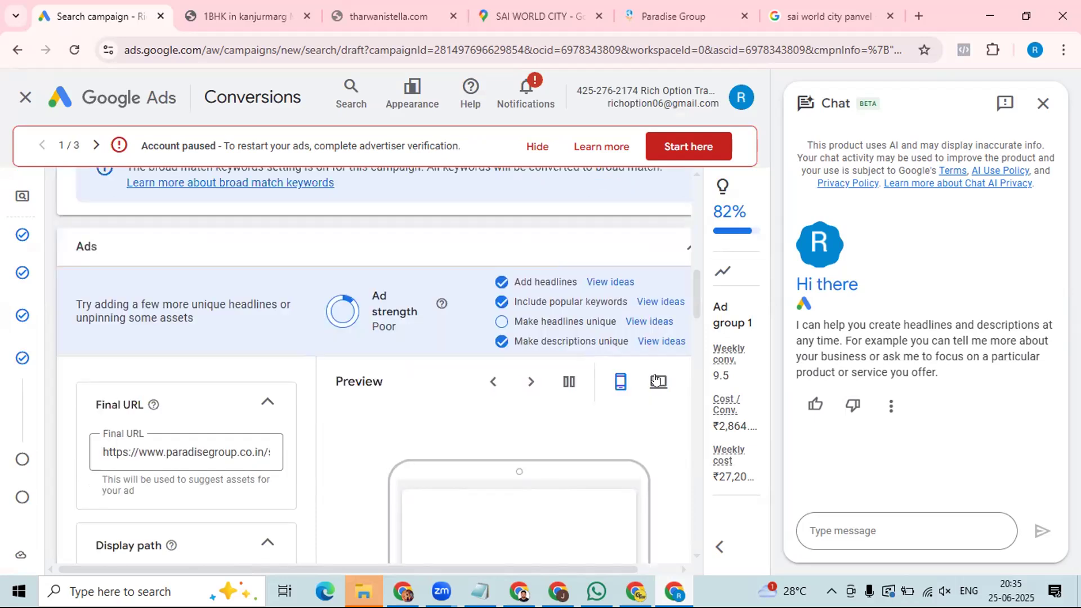
{"action": "left_click", "coordinate": [658, 382]}
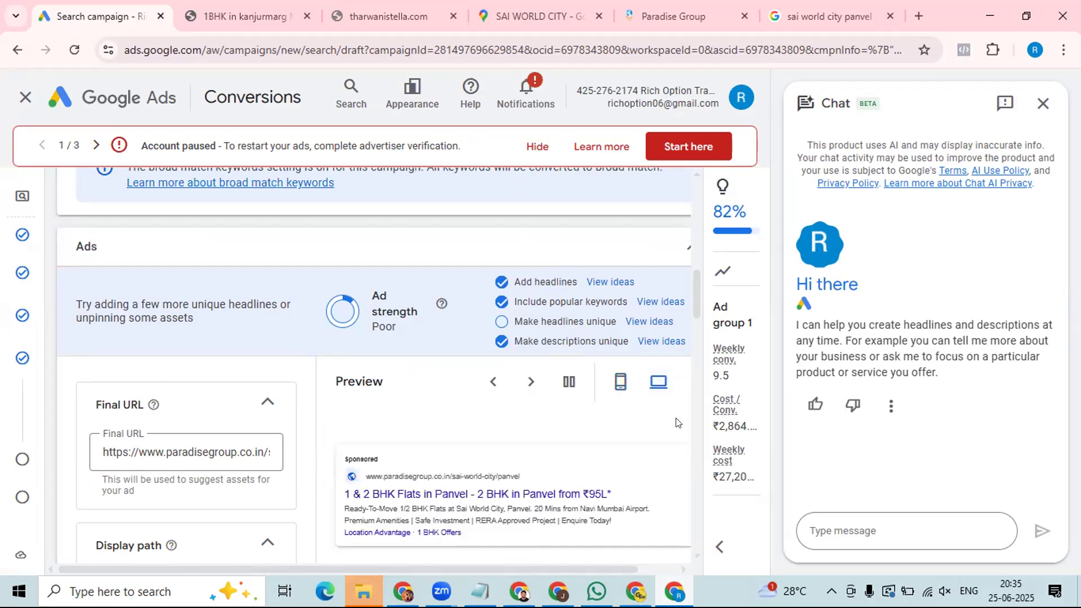
{"action": "scroll", "coordinate": [676, 423], "scroll_direction": "down", "scroll_amount": 1}
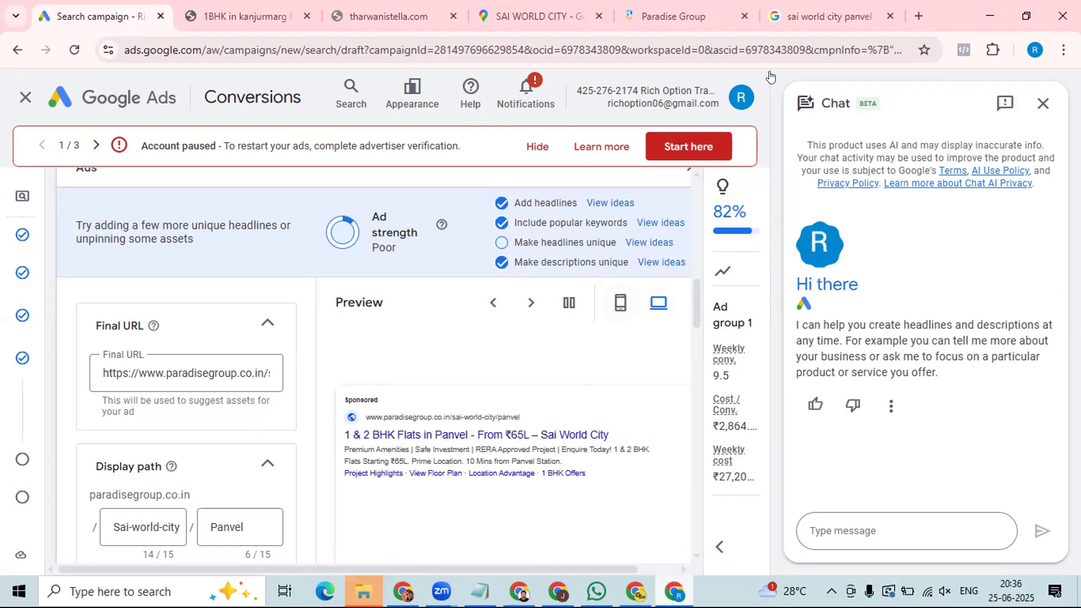
Step: Examine the sitelinks under the sponsored ads in the "sai world city panvel" Google results, and return to the Google Ads campaign
{"action": "left_click", "coordinate": [822, 17]}
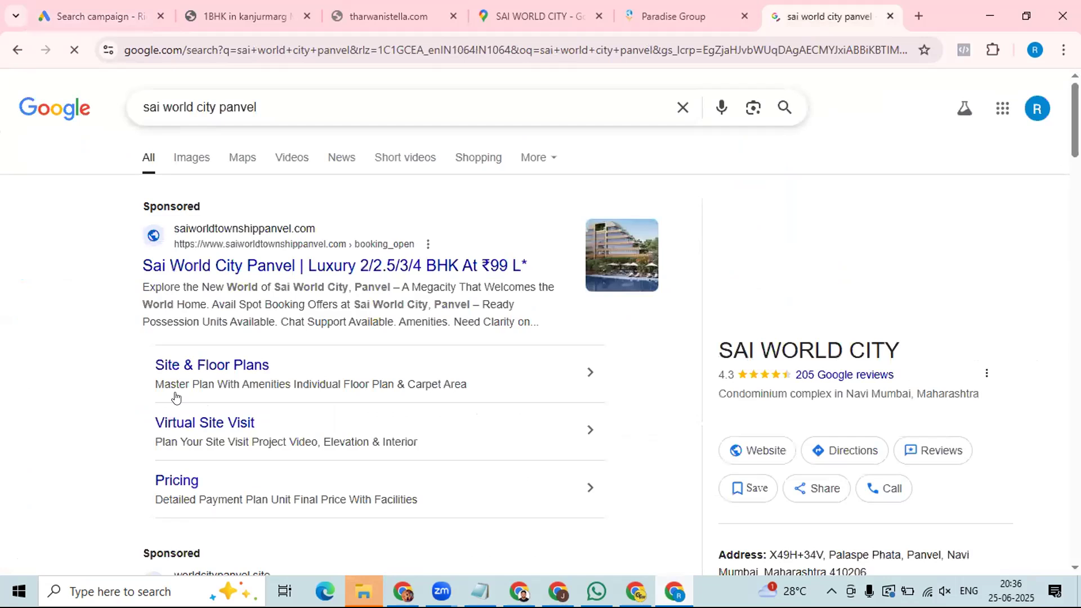
{"action": "scroll", "coordinate": [241, 381], "scroll_direction": "down", "scroll_amount": 1}
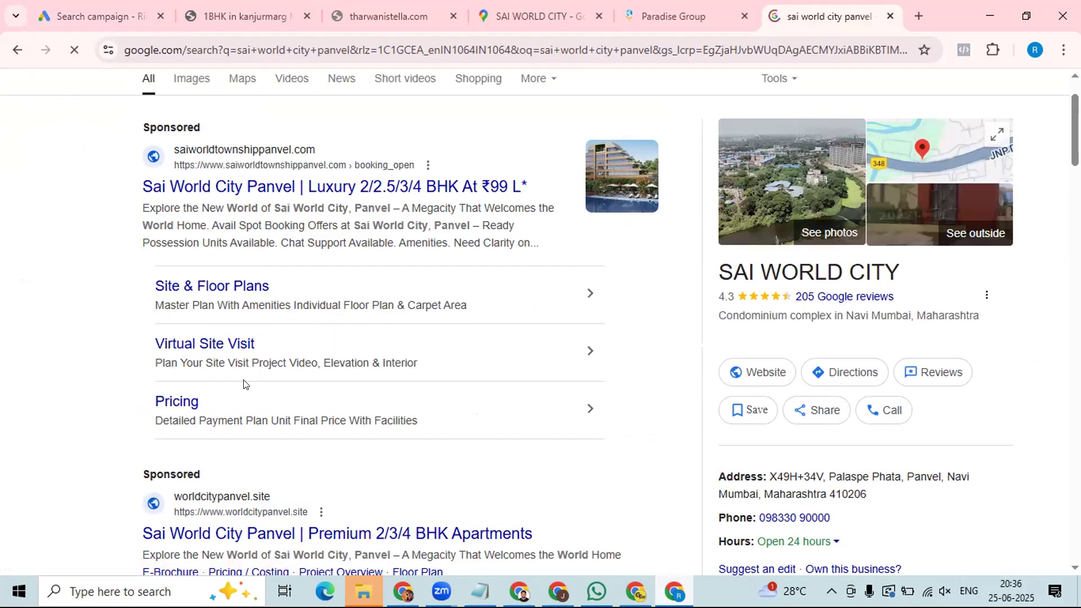
{"action": "scroll", "coordinate": [243, 384], "scroll_direction": "up", "scroll_amount": 1}
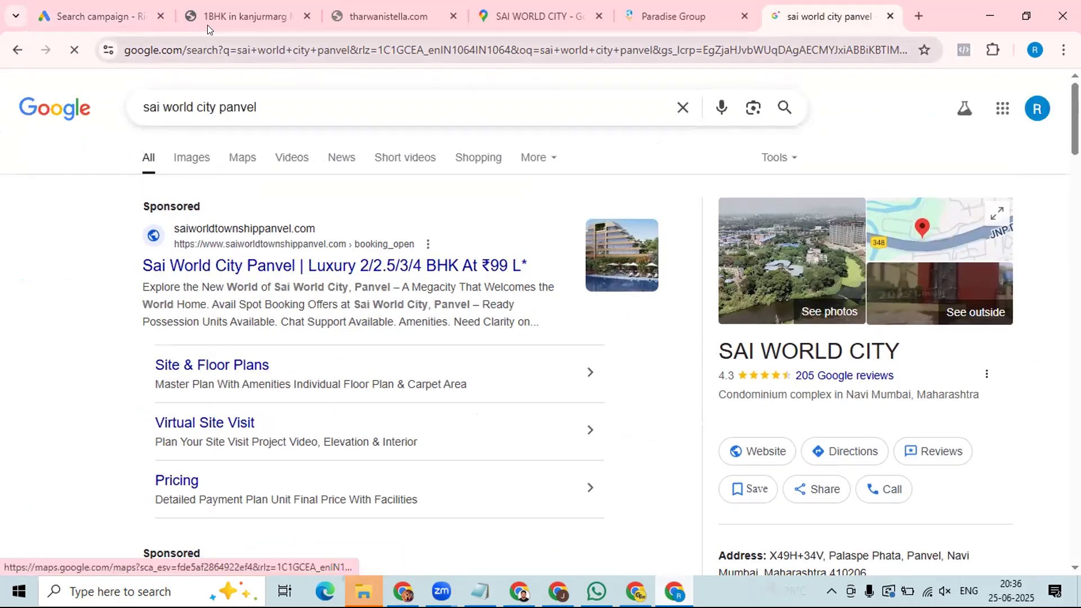
{"action": "left_click", "coordinate": [114, 16]}
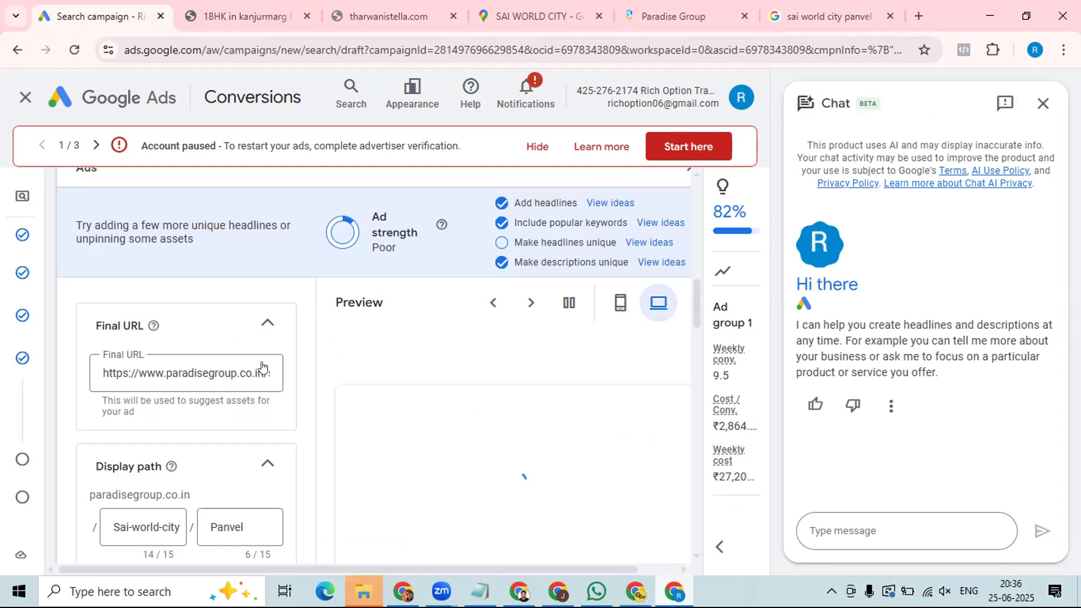
Step: Close the AI Chat assistant and go to the end of the ad's sitelinks list
{"action": "scroll", "coordinate": [308, 367], "scroll_direction": "down", "scroll_amount": 5}
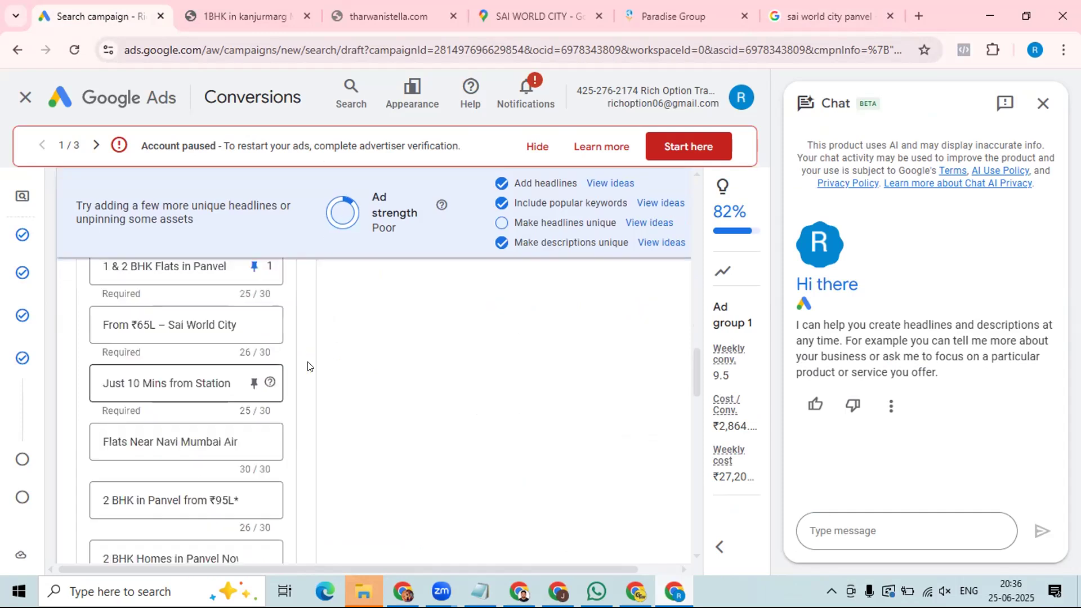
{"action": "scroll", "coordinate": [308, 366], "scroll_direction": "down", "scroll_amount": 5}
{"action": "scroll", "coordinate": [309, 367], "scroll_direction": "down", "scroll_amount": 5}
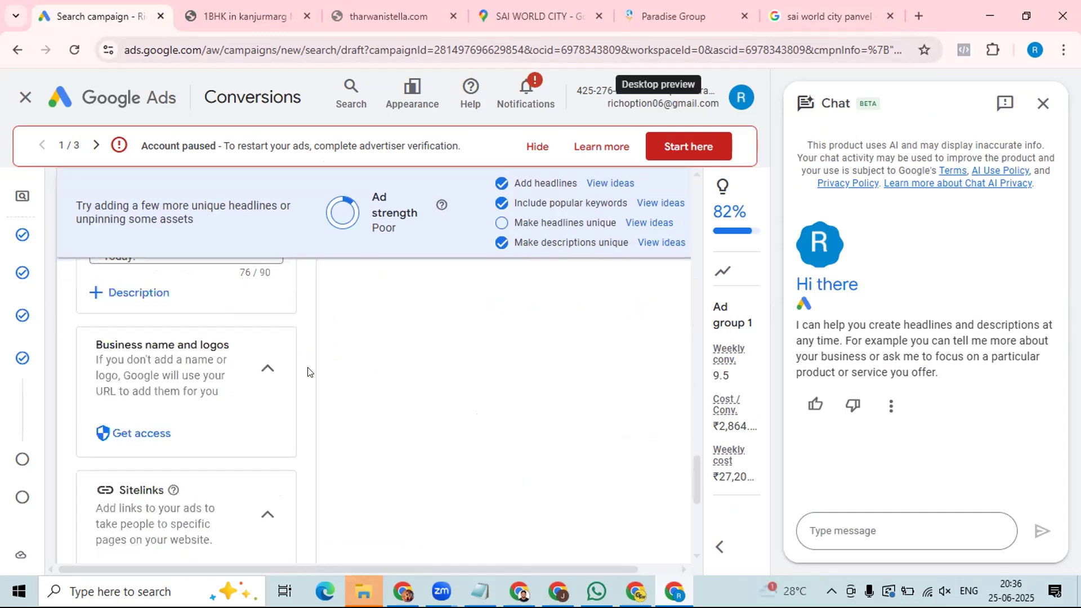
{"action": "scroll", "coordinate": [308, 369], "scroll_direction": "down", "scroll_amount": 4}
{"action": "scroll", "coordinate": [298, 365], "scroll_direction": "down", "scroll_amount": 4}
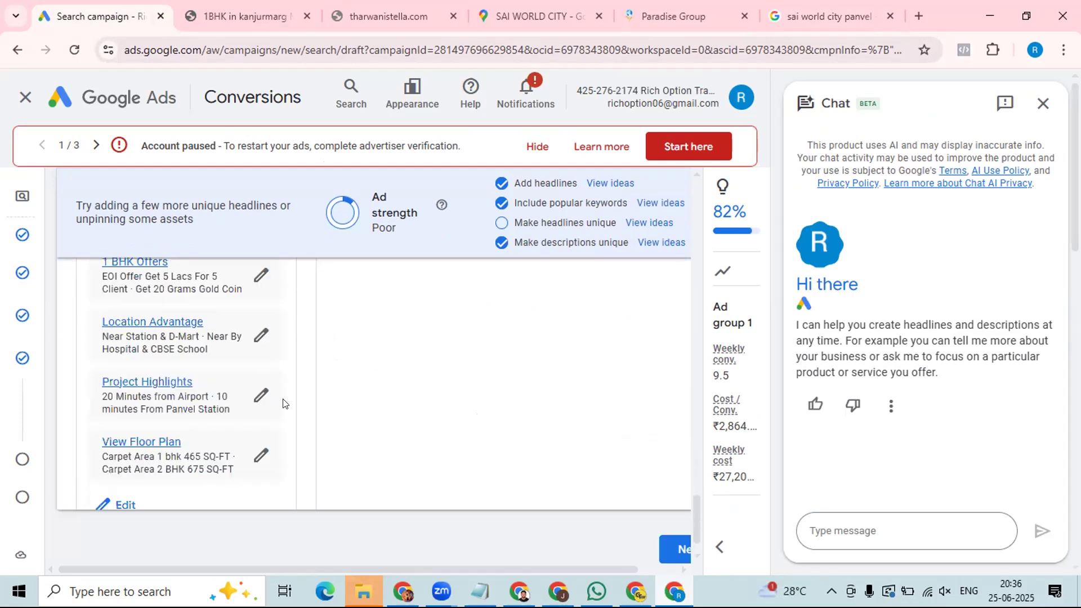
{"action": "scroll", "coordinate": [233, 397], "scroll_direction": "down", "scroll_amount": 2}
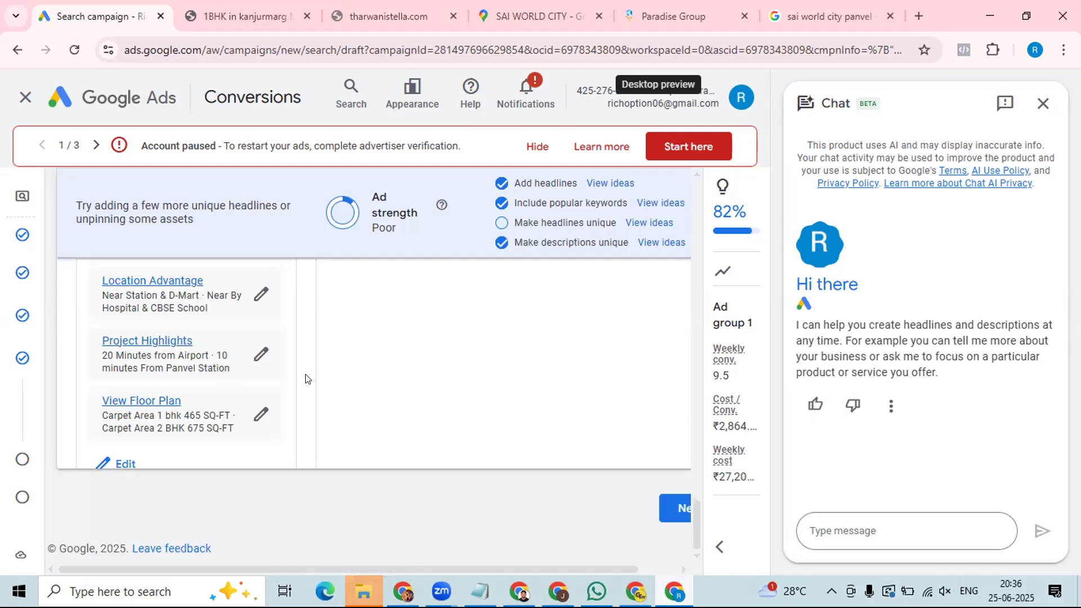
{"action": "left_click", "coordinate": [1031, 107]}
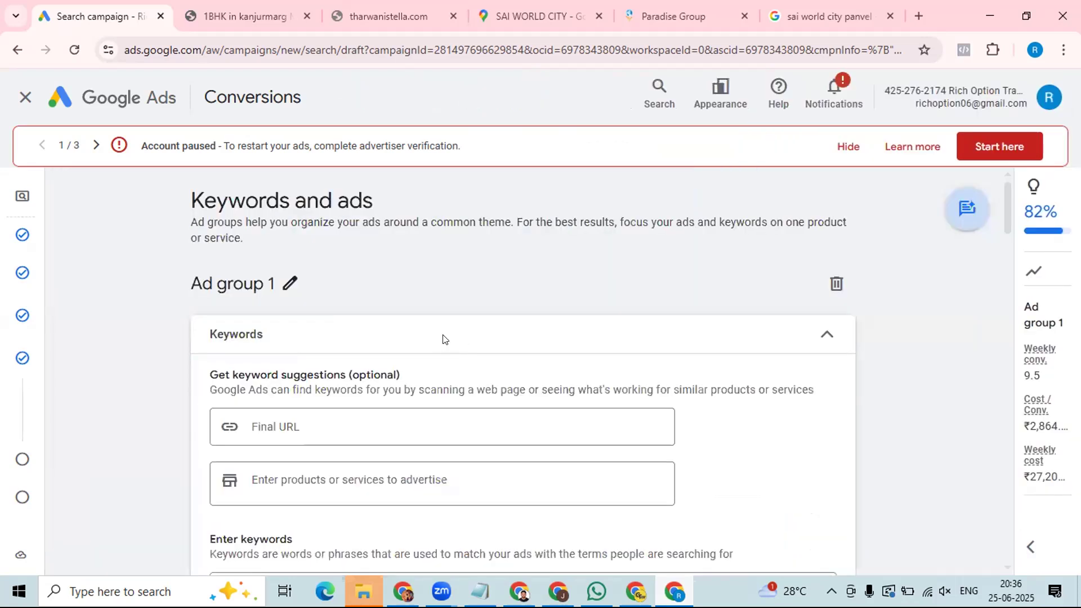
{"action": "scroll", "coordinate": [456, 307], "scroll_direction": "down", "scroll_amount": 3}
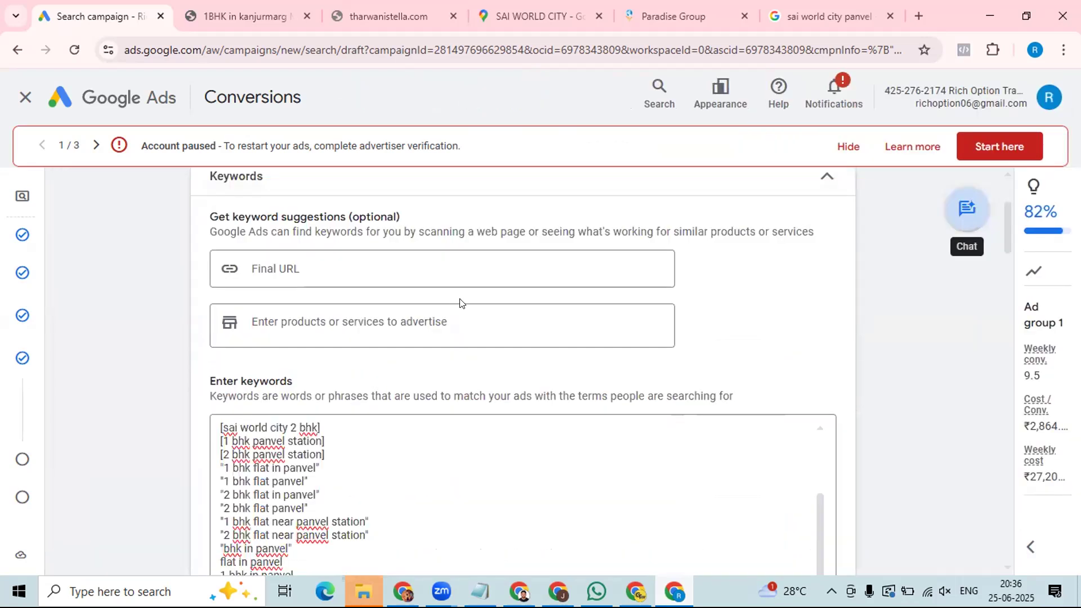
{"action": "scroll", "coordinate": [459, 298], "scroll_direction": "down", "scroll_amount": 8}
{"action": "scroll", "coordinate": [460, 303], "scroll_direction": "down", "scroll_amount": 5}
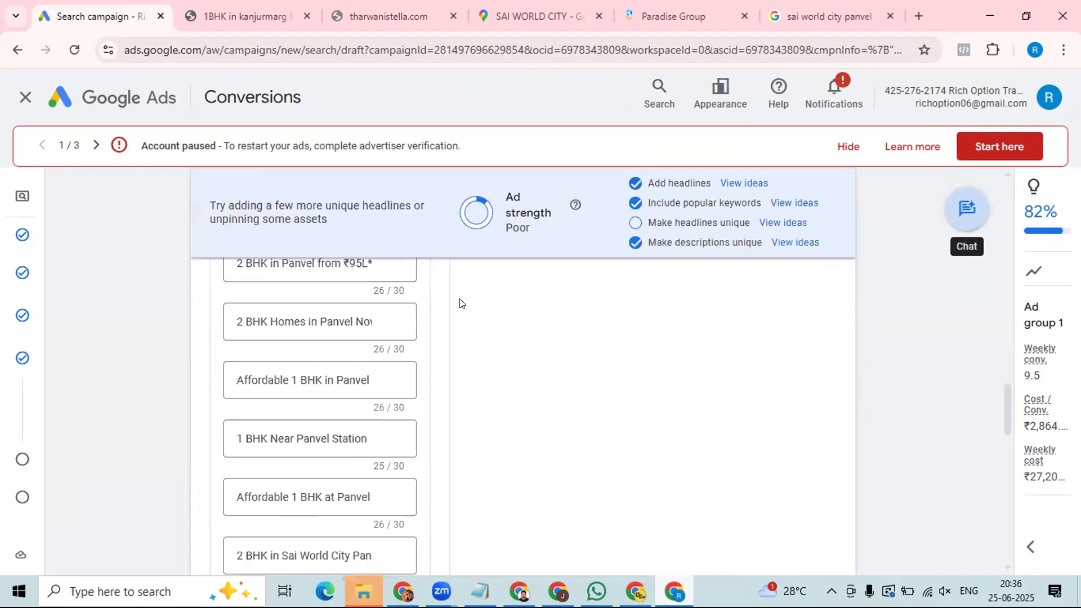
{"action": "scroll", "coordinate": [460, 303], "scroll_direction": "down", "scroll_amount": 10}
{"action": "scroll", "coordinate": [459, 304], "scroll_direction": "down", "scroll_amount": 4}
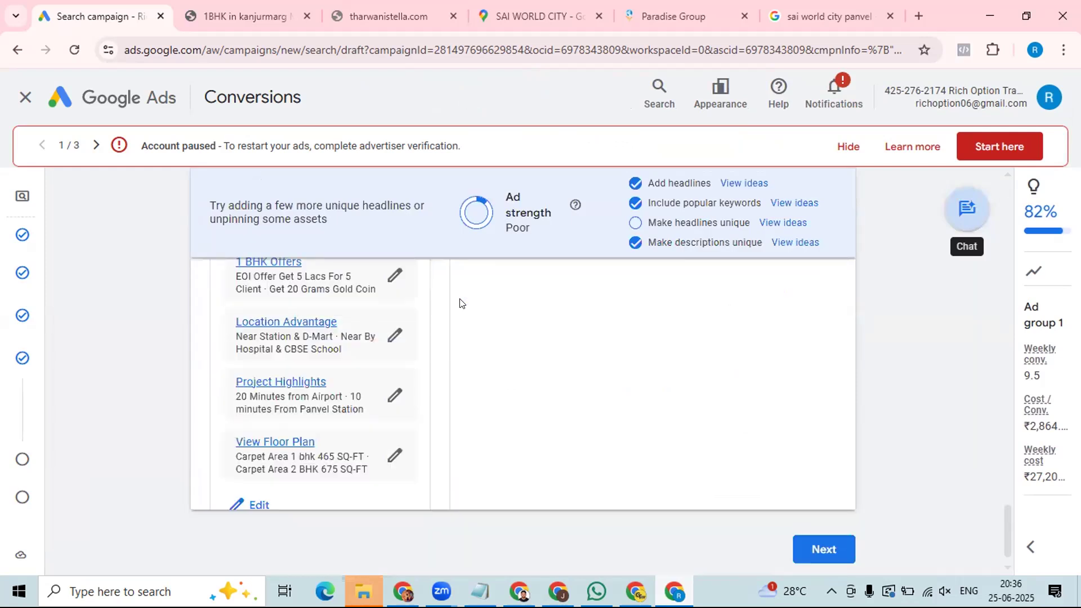
{"action": "scroll", "coordinate": [459, 303], "scroll_direction": "down", "scroll_amount": 1}
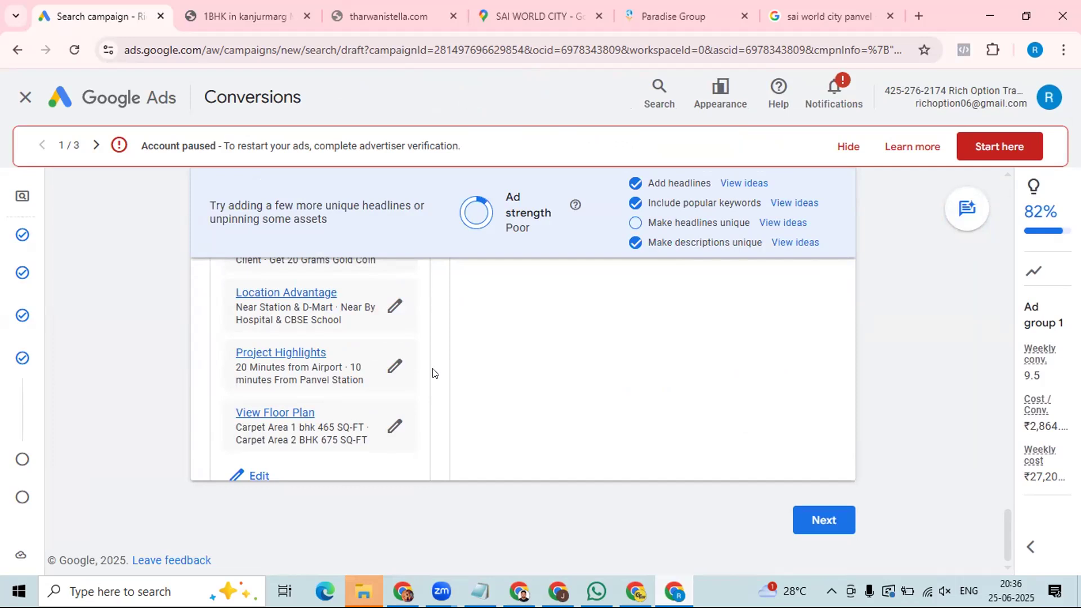
Step: Open the campaign's sitelinks for editing, look through the suggested sitelinks, and close the editor without changes
{"action": "left_click", "coordinate": [247, 474]}
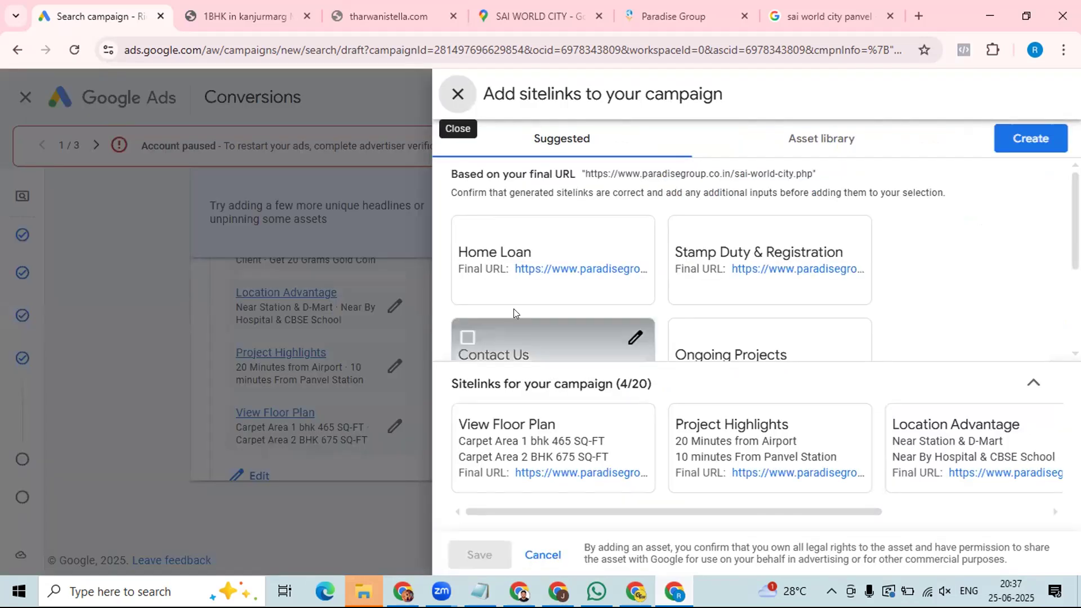
{"action": "scroll", "coordinate": [513, 308], "scroll_direction": "down", "scroll_amount": 1}
{"action": "scroll", "coordinate": [514, 314], "scroll_direction": "down", "scroll_amount": 1}
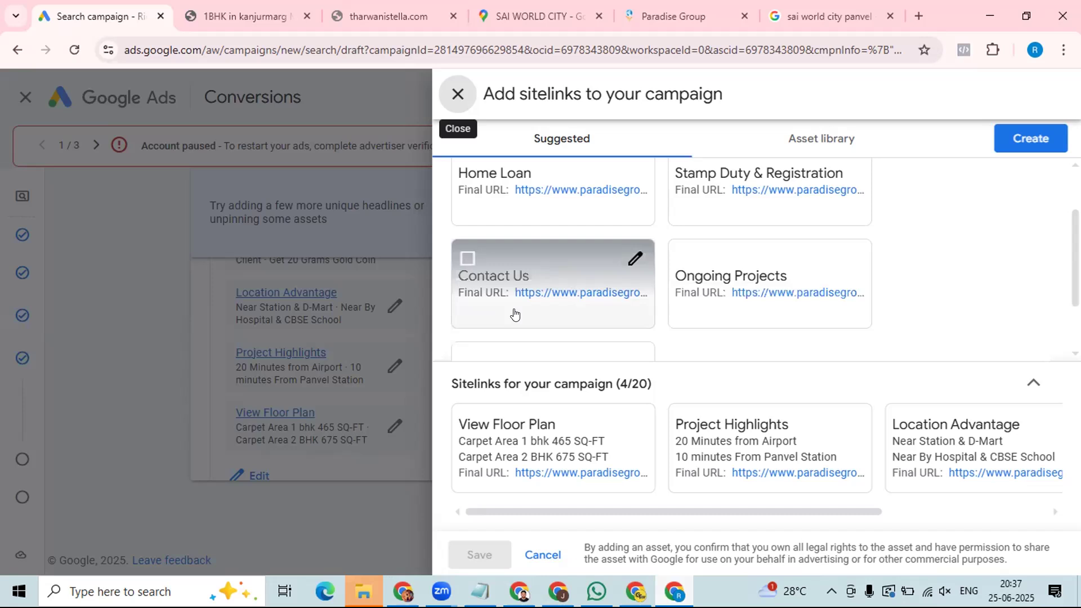
{"action": "scroll", "coordinate": [514, 313], "scroll_direction": "up", "scroll_amount": 1}
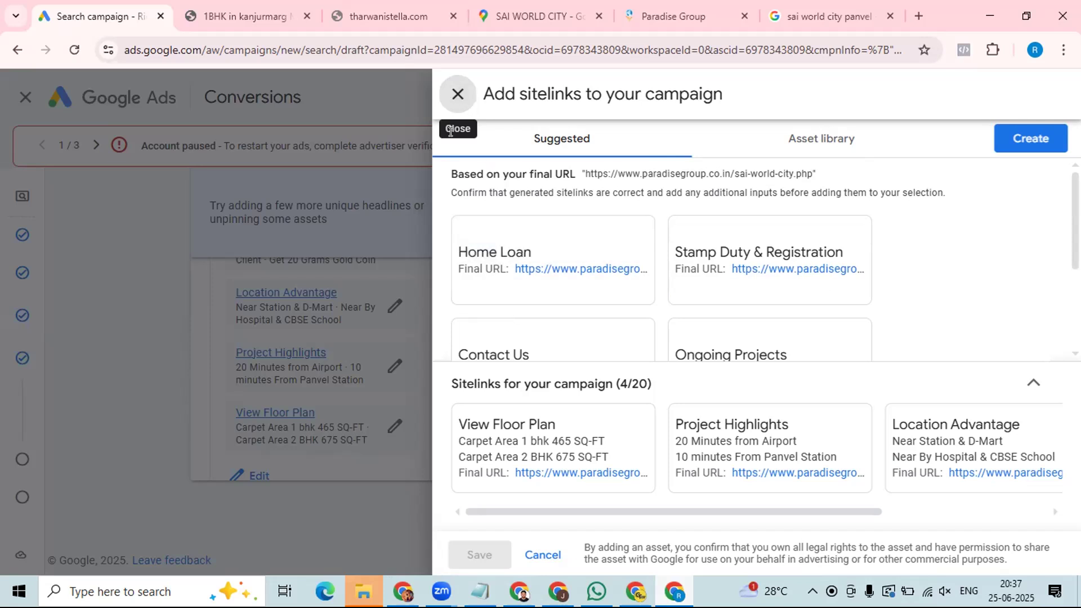
{"action": "left_click", "coordinate": [453, 107]}
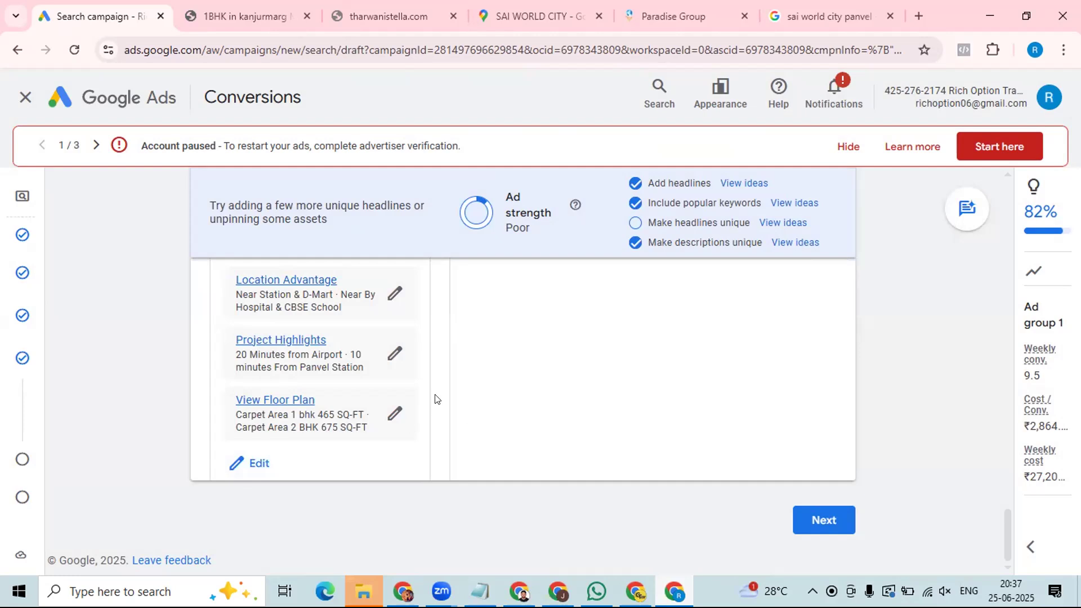
Step: Collapse the ad's Sitelinks section and leave the Callouts section expanded
{"action": "scroll", "coordinate": [435, 399], "scroll_direction": "up", "scroll_amount": 5}
{"action": "scroll", "coordinate": [433, 403], "scroll_direction": "down", "scroll_amount": 5}
{"action": "scroll", "coordinate": [434, 401], "scroll_direction": "up", "scroll_amount": 4}
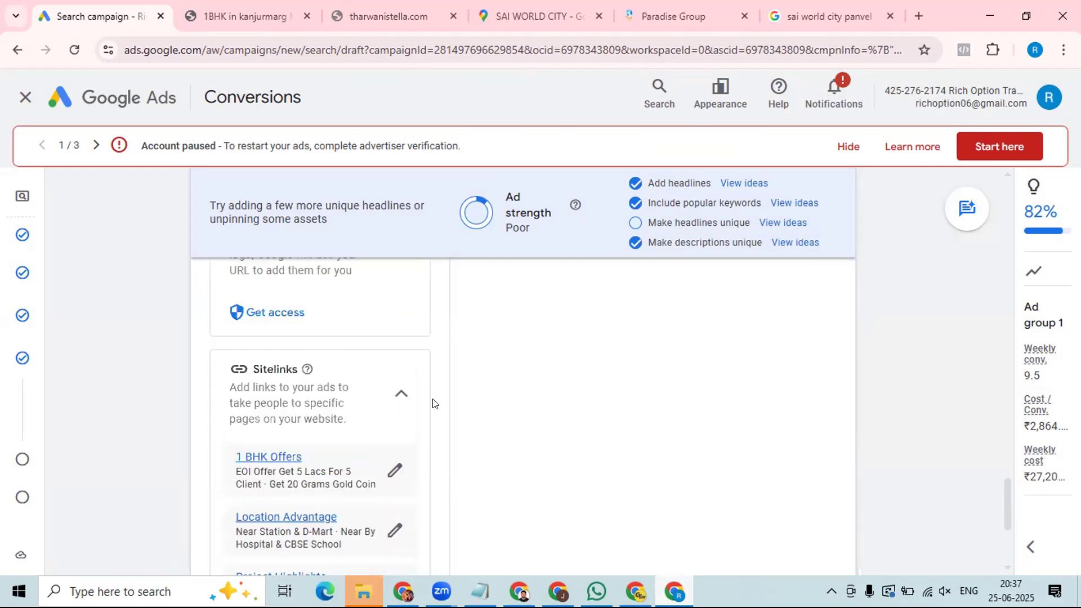
{"action": "left_click", "coordinate": [401, 390]}
{"action": "scroll", "coordinate": [442, 383], "scroll_direction": "down", "scroll_amount": 1}
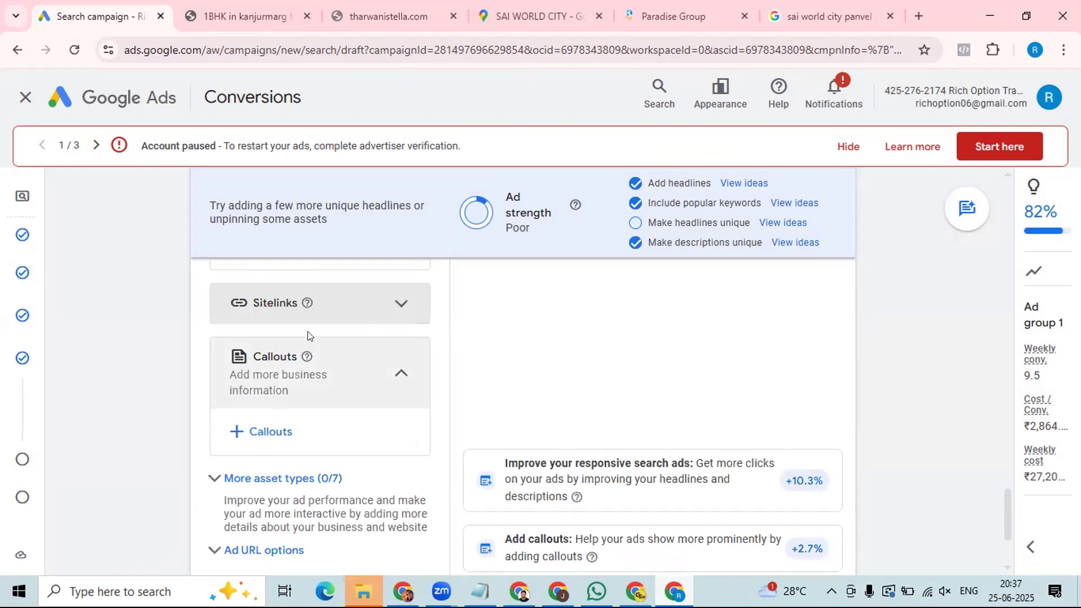
{"action": "scroll", "coordinate": [271, 402], "scroll_direction": "up", "scroll_amount": 1}
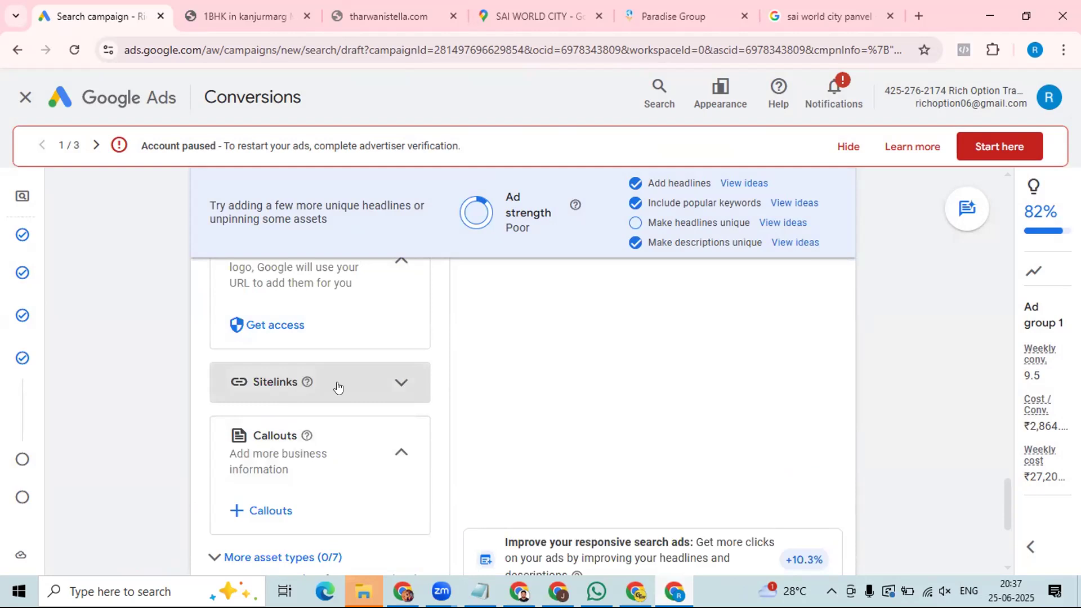
{"action": "left_click", "coordinate": [397, 386]}
{"action": "left_click", "coordinate": [399, 404]}
{"action": "scroll", "coordinate": [211, 461], "scroll_direction": "down", "scroll_amount": 1}
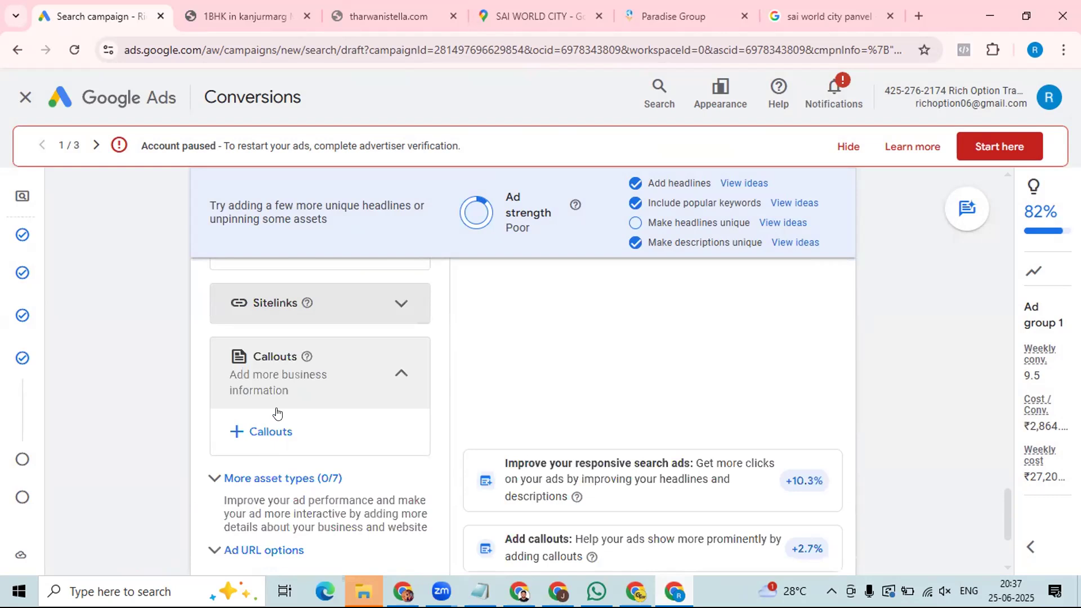
{"action": "left_click", "coordinate": [267, 371]}
{"action": "left_click", "coordinate": [393, 374]}
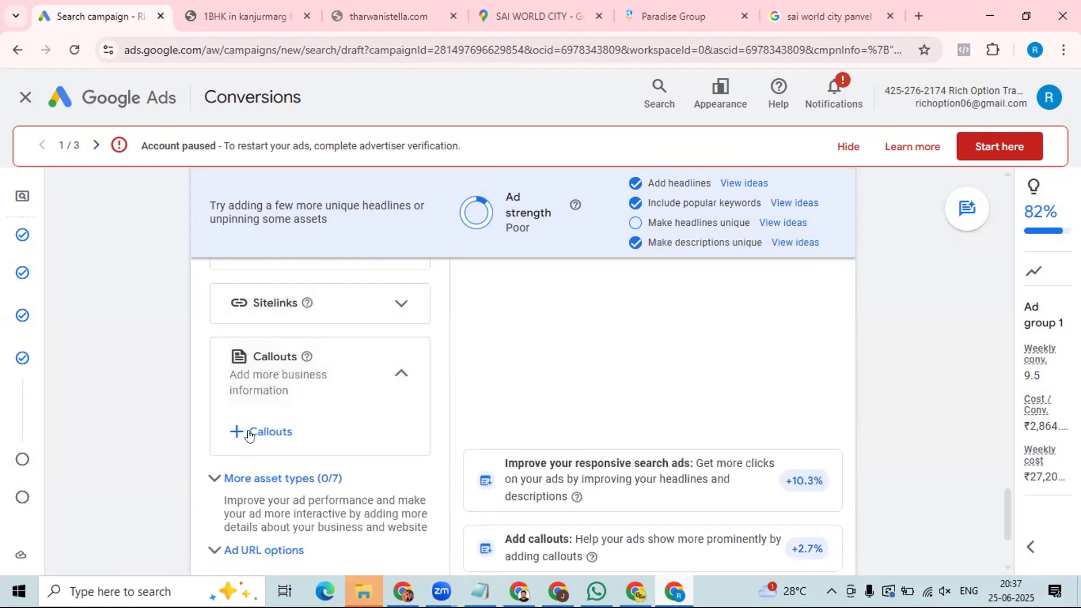
Step: Open the form for adding campaign-level callouts at the first callout text
{"action": "left_click", "coordinate": [257, 434]}
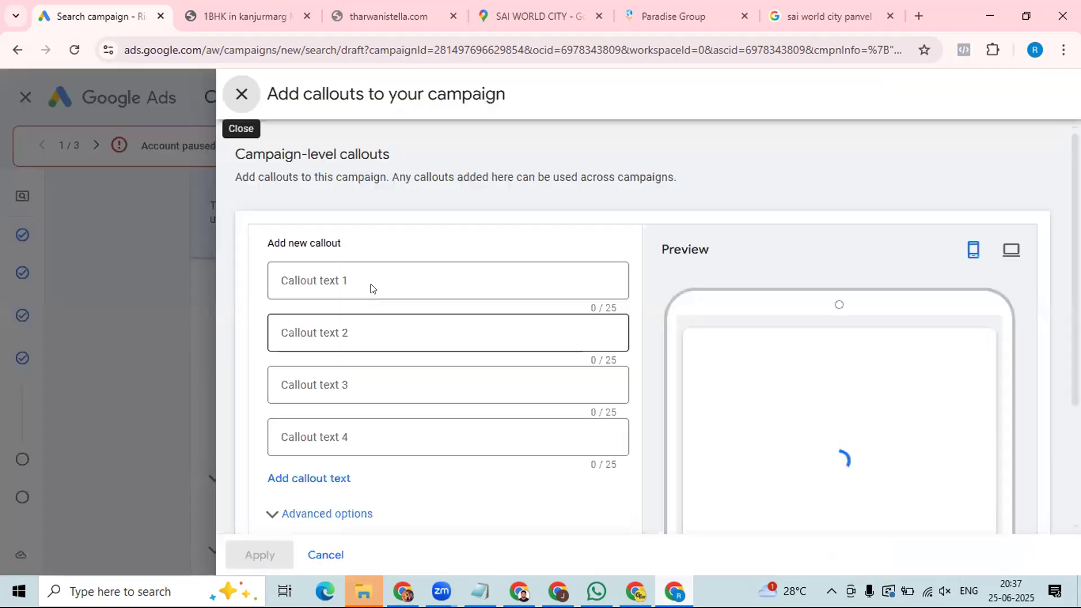
{"action": "scroll", "coordinate": [716, 403], "scroll_direction": "down", "scroll_amount": 2}
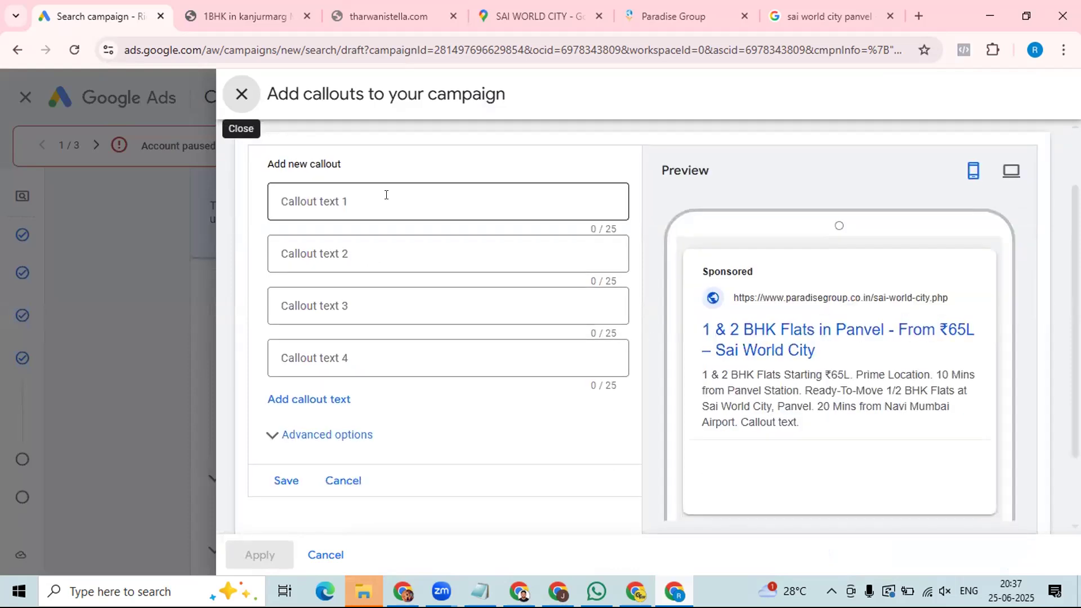
{"action": "left_click", "coordinate": [448, 202]}
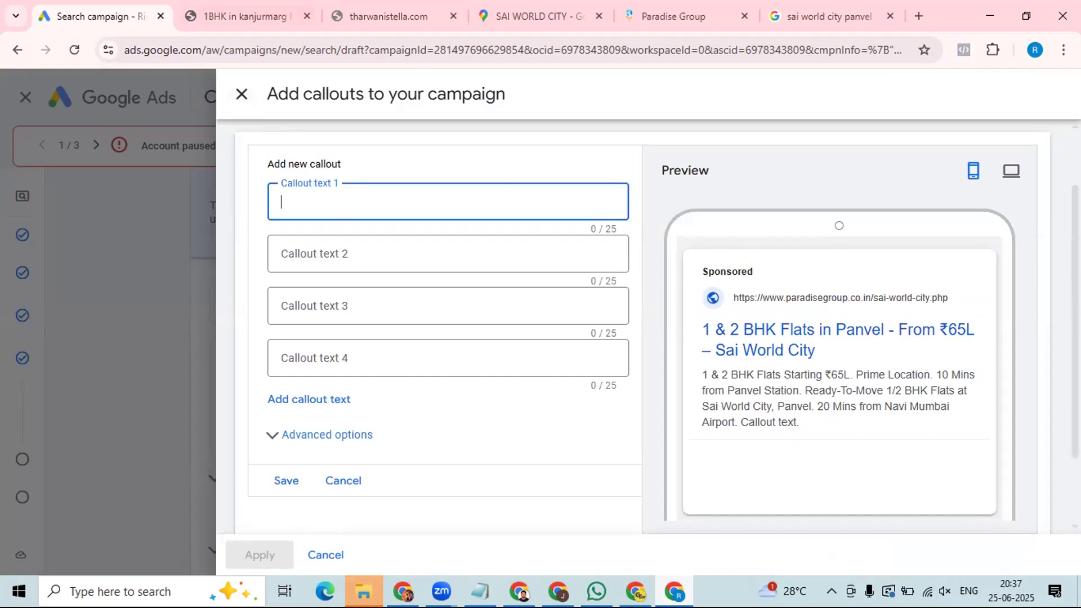
Step: Copy "Book with ₹51,000 Only" from ChatGPT's callout extension ideas into Callout text 1 in Google Ads
{"action": "key", "text": "alt+Tab"}
{"action": "scroll", "coordinate": [305, 324], "scroll_direction": "up", "scroll_amount": 3}
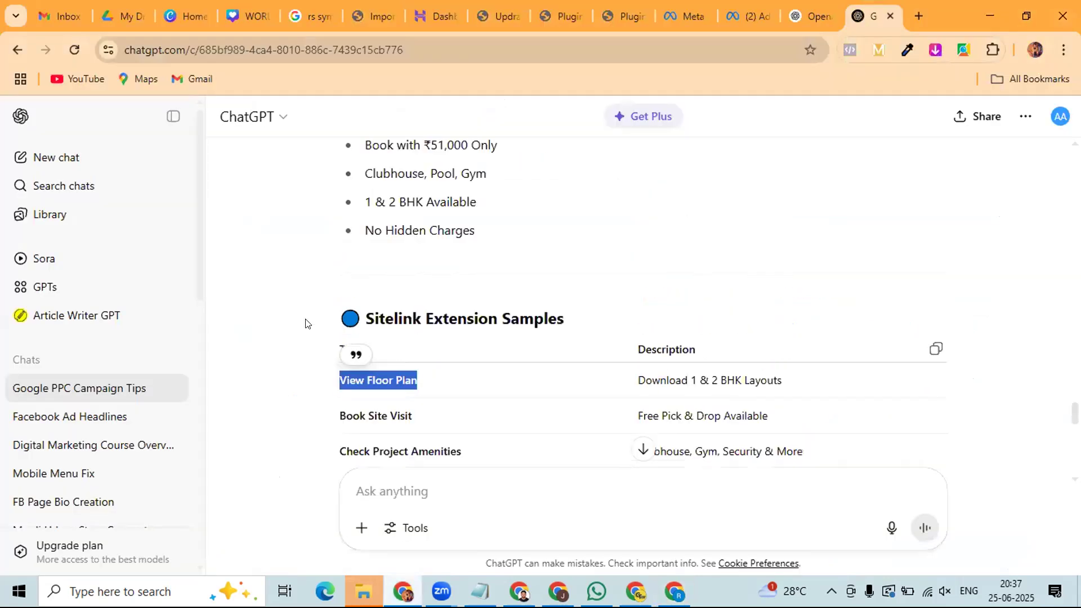
{"action": "scroll", "coordinate": [305, 323], "scroll_direction": "up", "scroll_amount": 5}
{"action": "scroll", "coordinate": [482, 272], "scroll_direction": "down", "scroll_amount": 1}
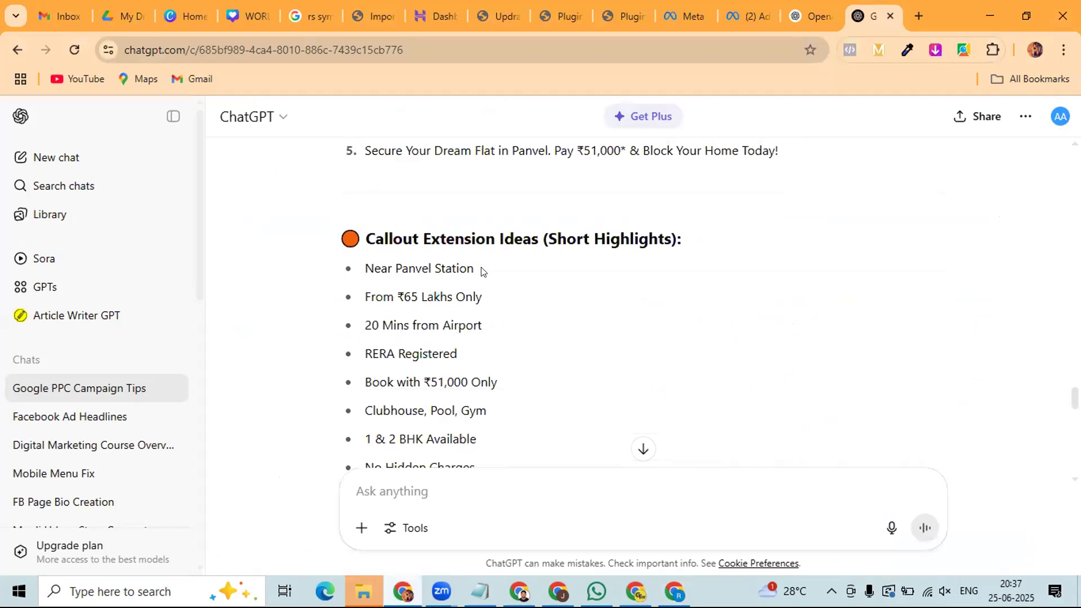
{"action": "triple_click", "coordinate": [367, 275]}
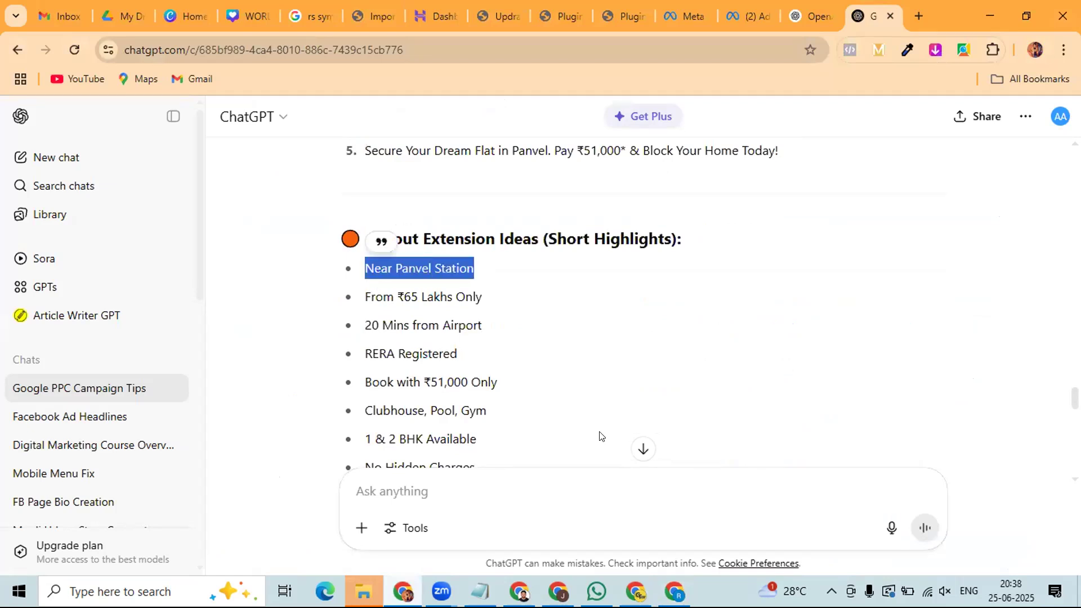
{"action": "left_click", "coordinate": [498, 383]}
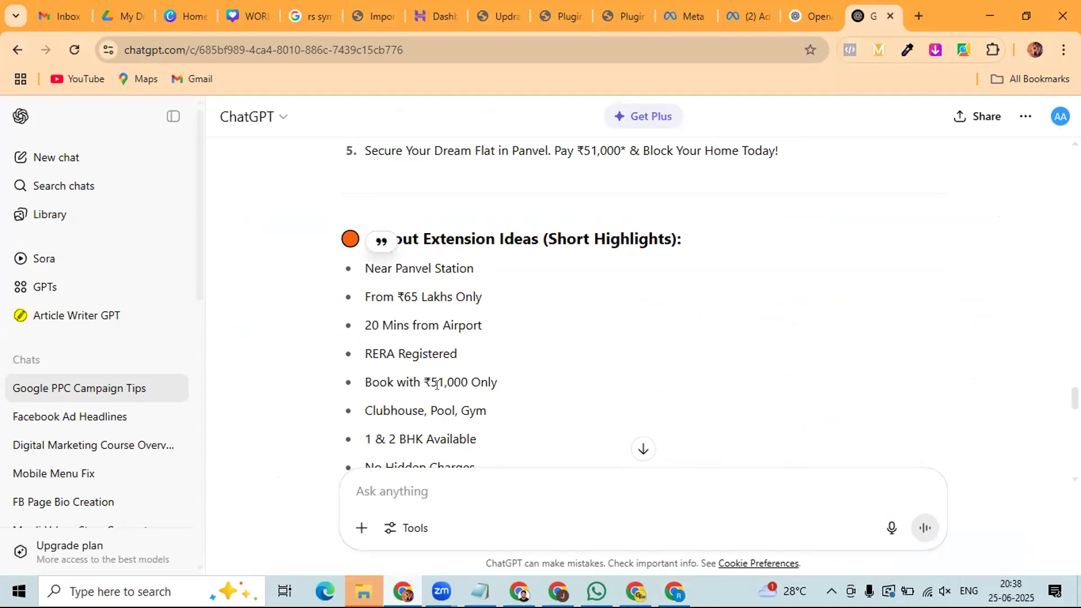
{"action": "triple_click", "coordinate": [366, 383]}
{"action": "right_click", "coordinate": [366, 383]}
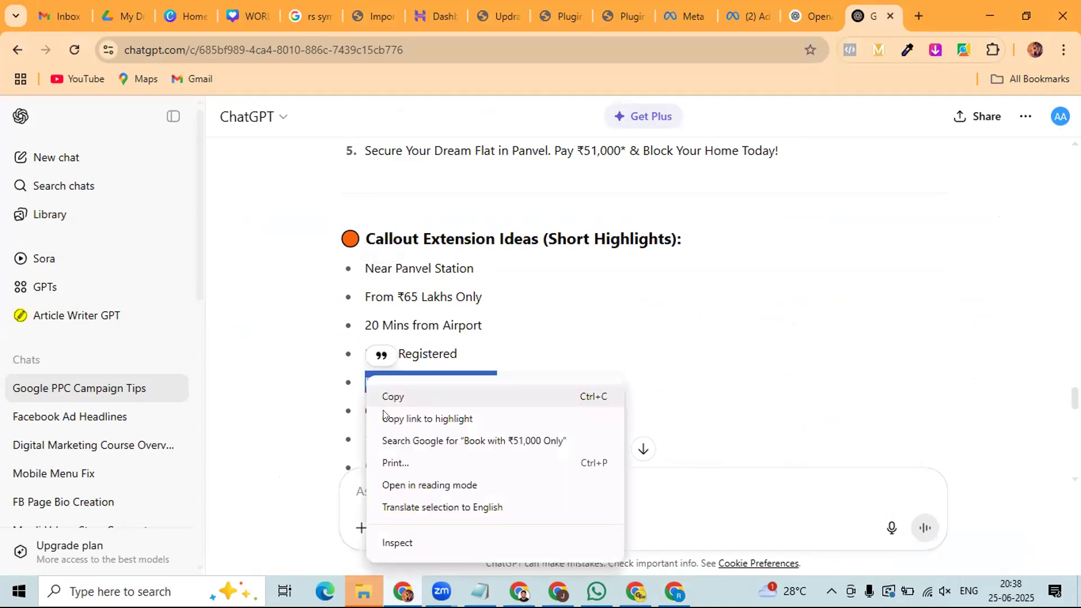
{"action": "left_click", "coordinate": [388, 396]}
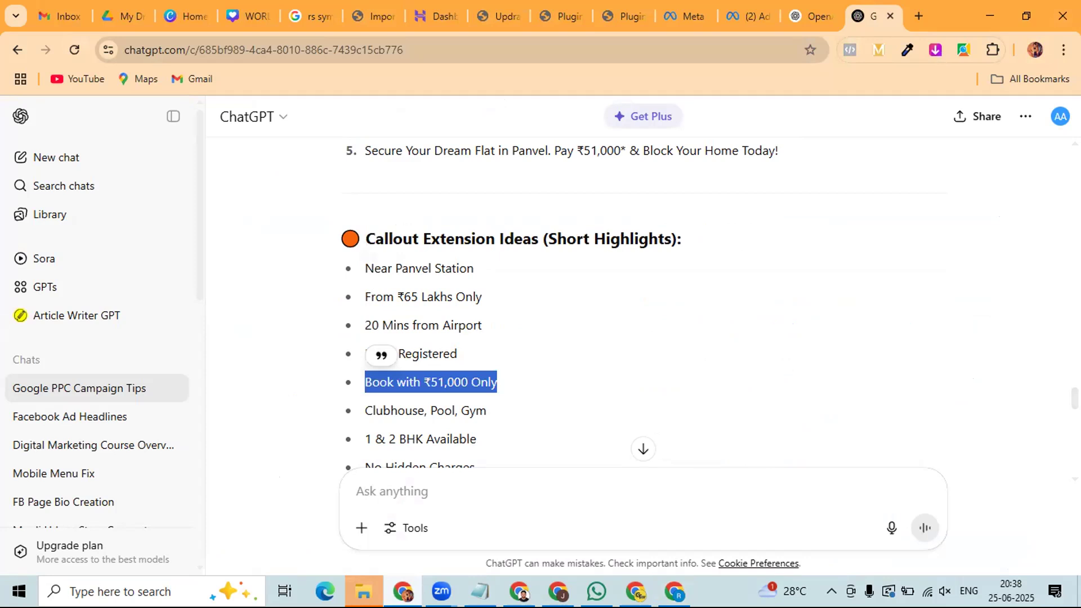
{"action": "key", "text": "alt+Tab"}
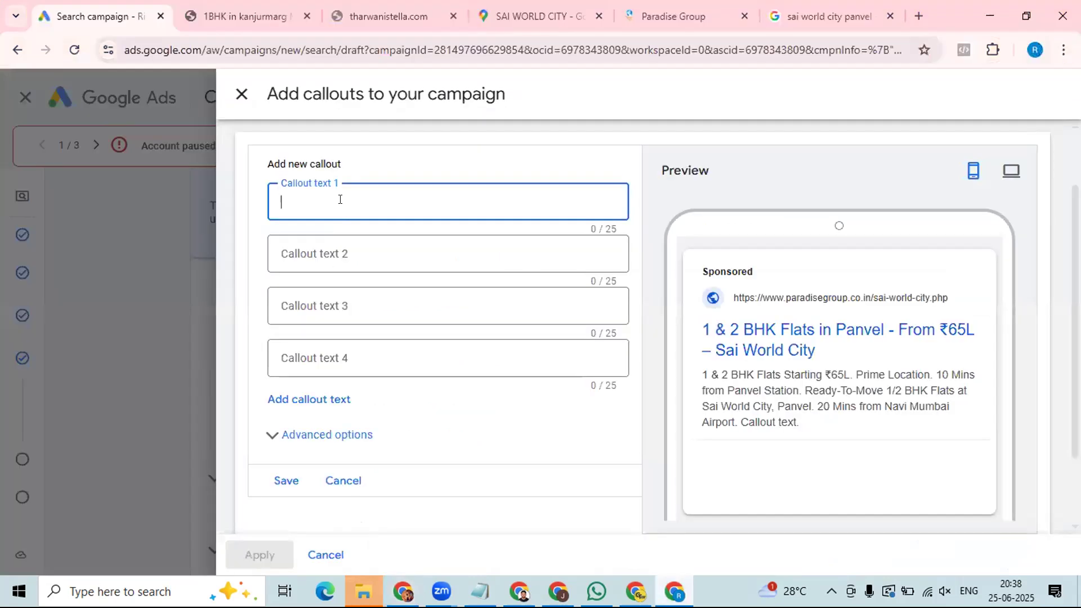
{"action": "key", "text": "ctrl+v"}
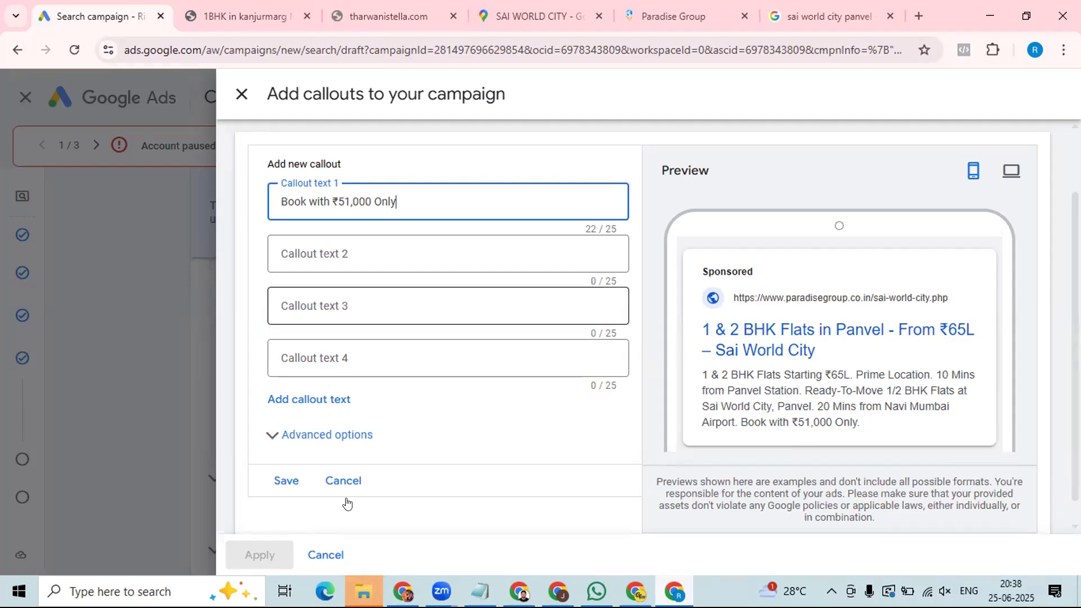
Step: Copy "Clubhouse, Pool, Gym" from ChatGPT's callout ideas into Callout text 2 in Google Ads
{"action": "key", "text": "alt+Tab"}
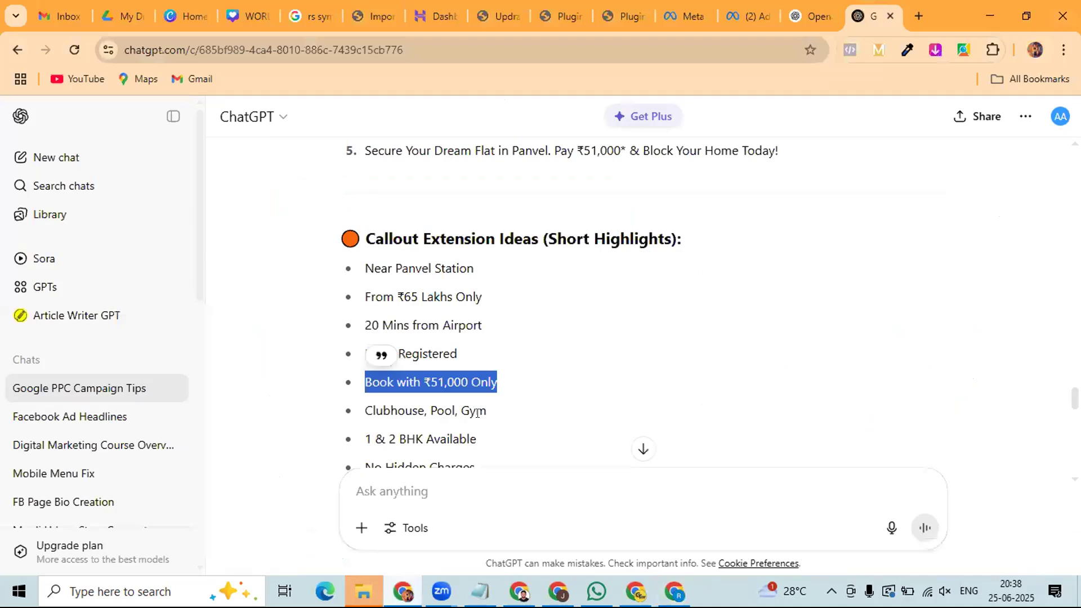
{"action": "scroll", "coordinate": [488, 328], "scroll_direction": "down", "scroll_amount": 2}
{"action": "scroll", "coordinate": [489, 335], "scroll_direction": "up", "scroll_amount": 1}
{"action": "left_click_drag", "start_coordinate": [490, 334], "coordinate": [365, 331]}
{"action": "right_click", "coordinate": [369, 334]}
{"action": "left_click", "coordinate": [408, 347]}
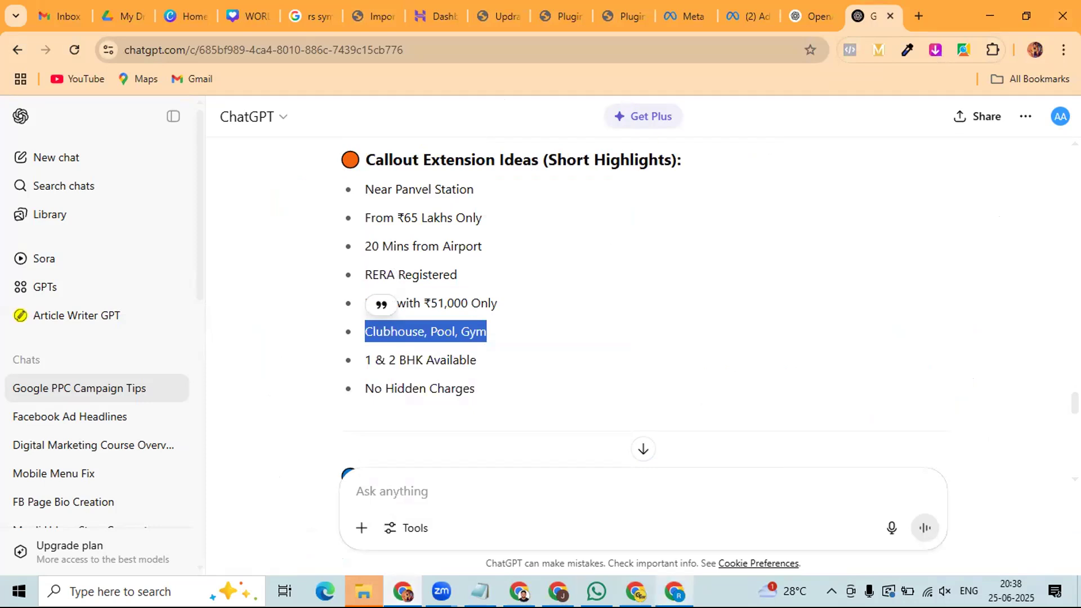
{"action": "key", "text": "alt+Tab"}
{"action": "left_click", "coordinate": [414, 249]}
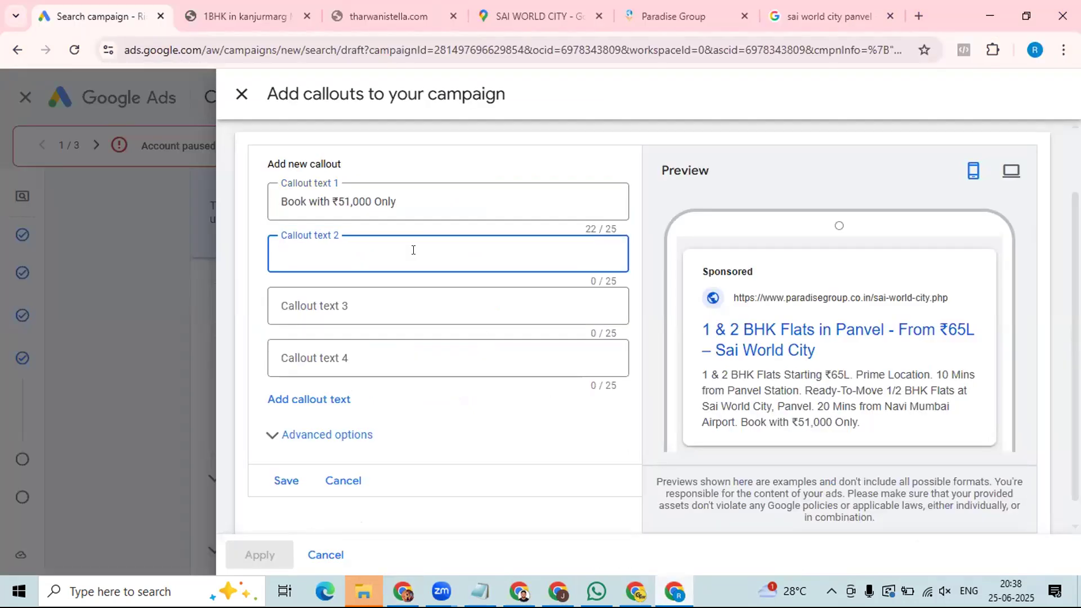
{"action": "key", "text": "ctrl+v"}
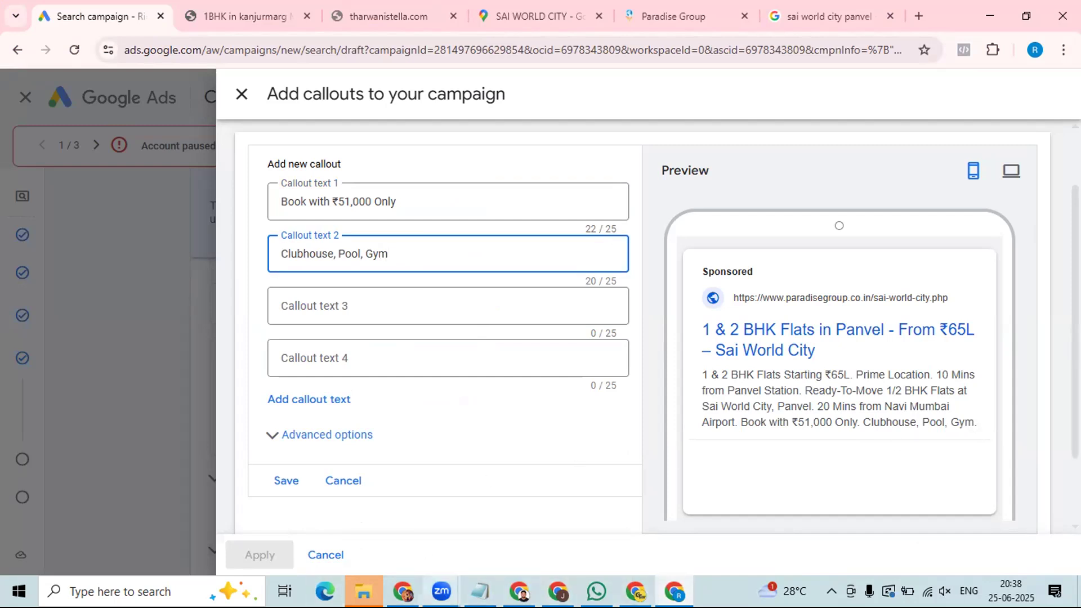
Step: Copy "RERA Registered" from ChatGPT's callout ideas into Callout text 3 in Google Ads
{"action": "left_click", "coordinate": [402, 591]}
{"action": "scroll", "coordinate": [439, 338], "scroll_direction": "up", "scroll_amount": 2}
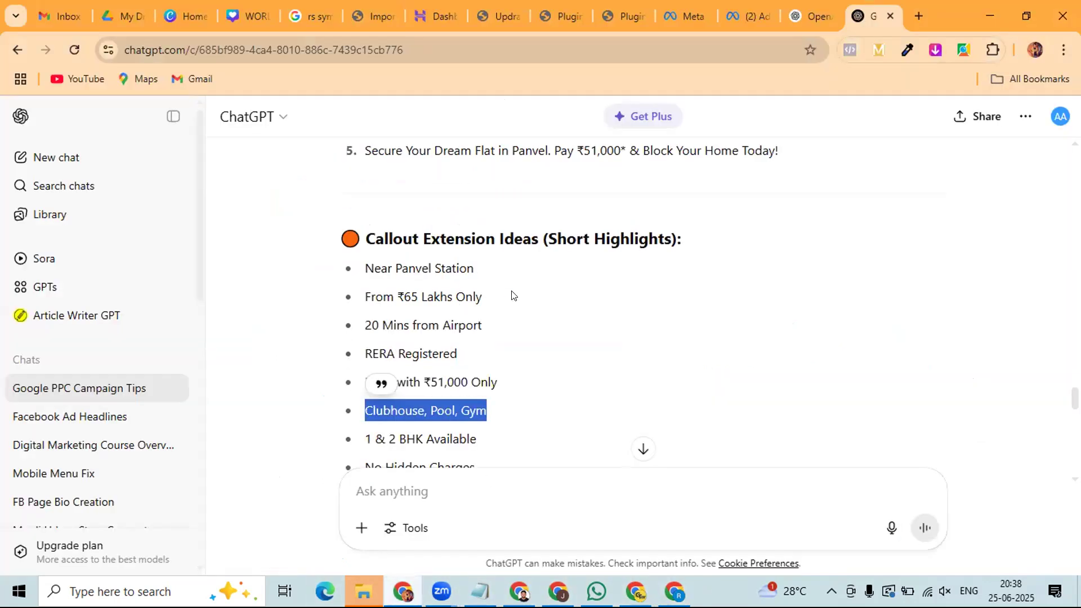
{"action": "left_click_drag", "start_coordinate": [457, 353], "coordinate": [363, 354]}
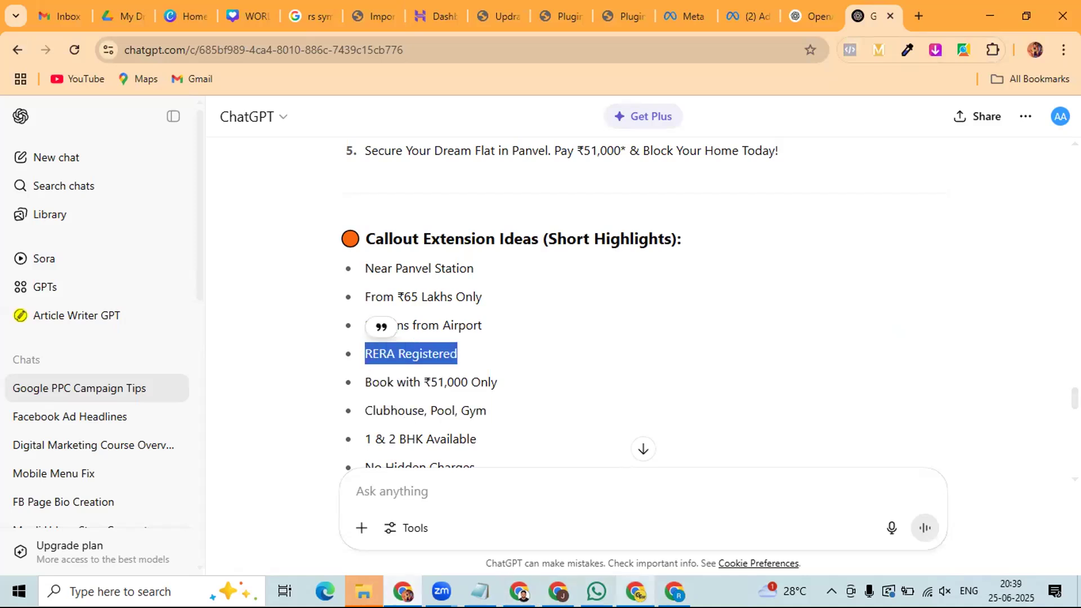
{"action": "key", "text": "alt+Tab"}
{"action": "left_click", "coordinate": [400, 299]}
{"action": "key", "text": "ctrl+v"}
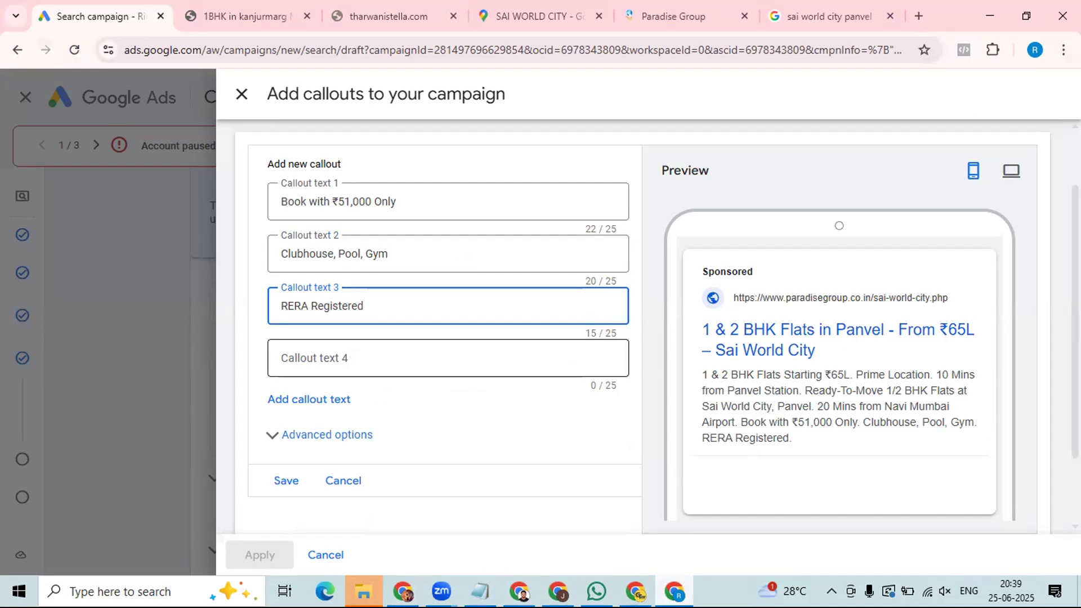
Step: Copy "No Hidden Charges" from ChatGPT's callout ideas into Callout text 4 in Google Ads
{"action": "key", "text": "alt+Tab"}
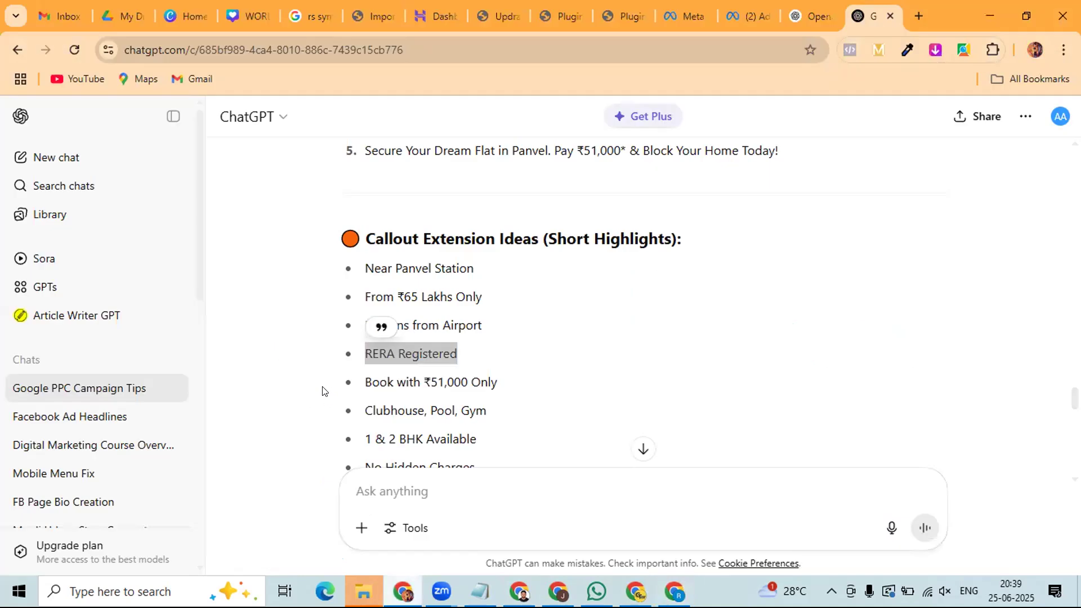
{"action": "left_click", "coordinate": [323, 390]}
{"action": "scroll", "coordinate": [322, 390], "scroll_direction": "down", "scroll_amount": 2}
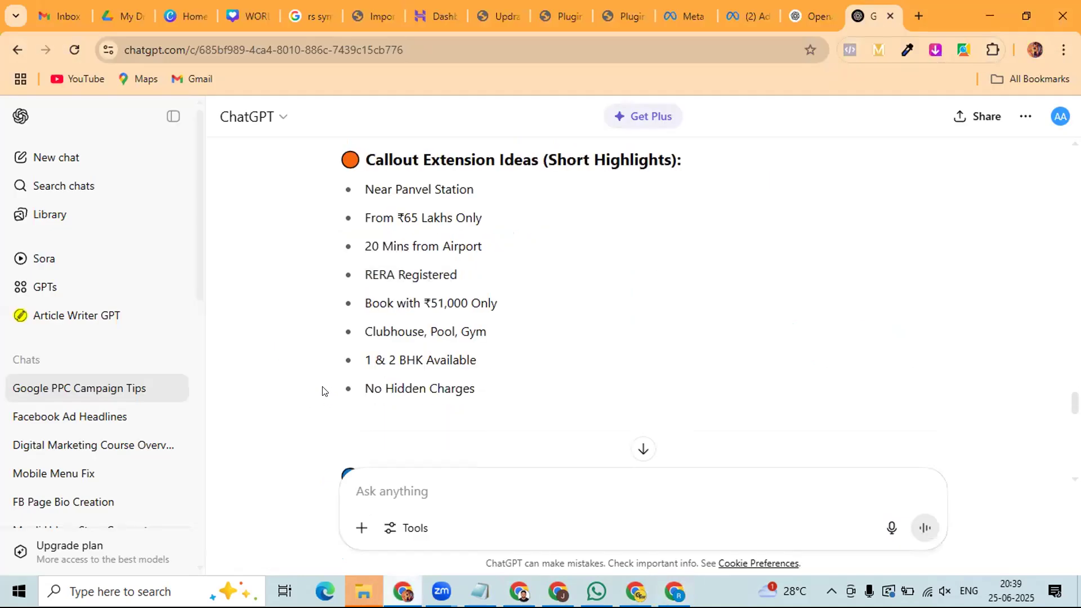
{"action": "left_click_drag", "start_coordinate": [365, 380], "coordinate": [365, 396]}
{"action": "right_click", "coordinate": [365, 396]}
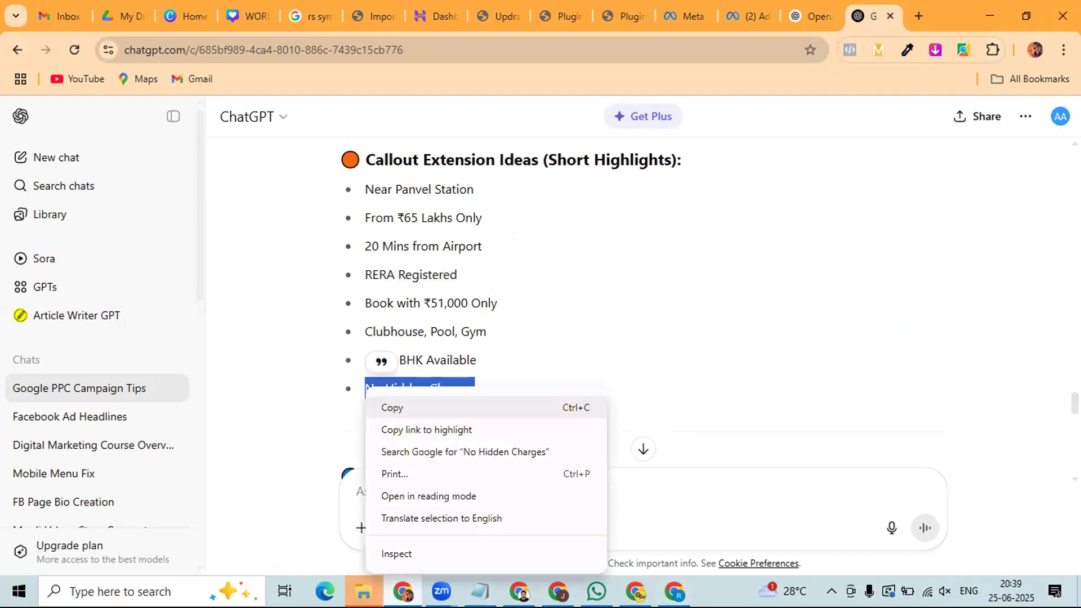
{"action": "key", "text": "alt+Tab"}
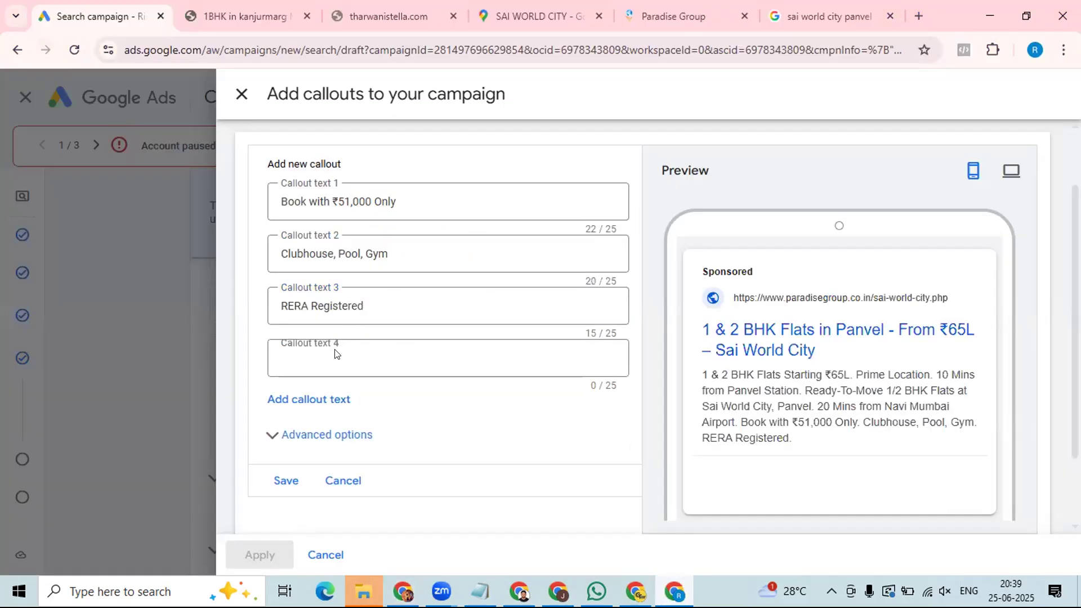
{"action": "left_click", "coordinate": [320, 376]}
{"action": "key", "text": "ctrl+v"}
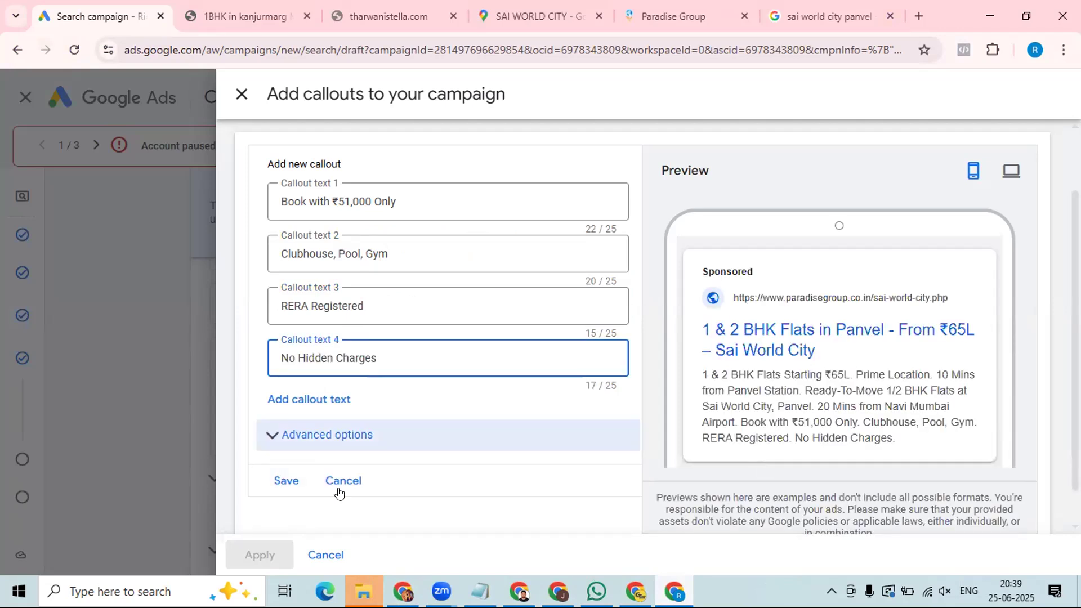
Step: Save the four callouts, apply them to the campaign, and check how they appear in the ad preview
{"action": "left_click", "coordinate": [277, 482]}
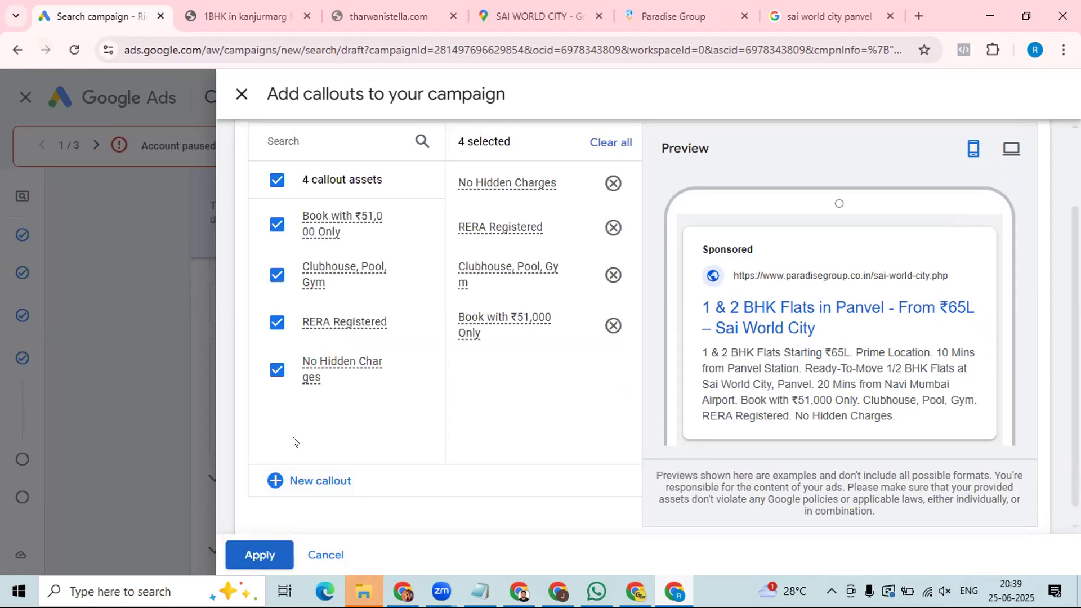
{"action": "scroll", "coordinate": [468, 448], "scroll_direction": "up", "scroll_amount": 4}
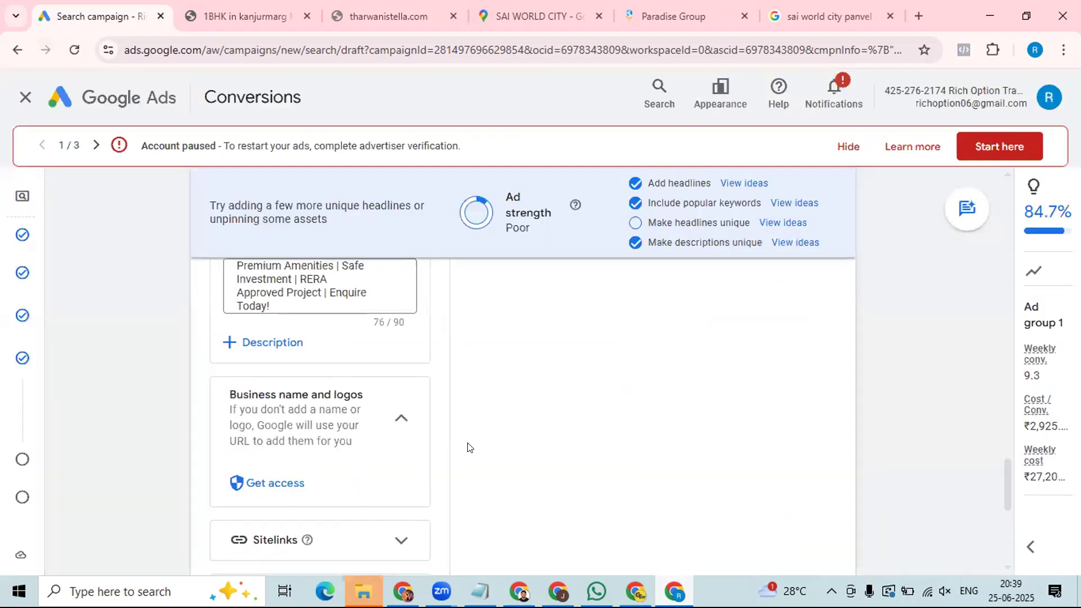
{"action": "scroll", "coordinate": [467, 444], "scroll_direction": "up", "scroll_amount": 10}
{"action": "scroll", "coordinate": [465, 439], "scroll_direction": "up", "scroll_amount": 5}
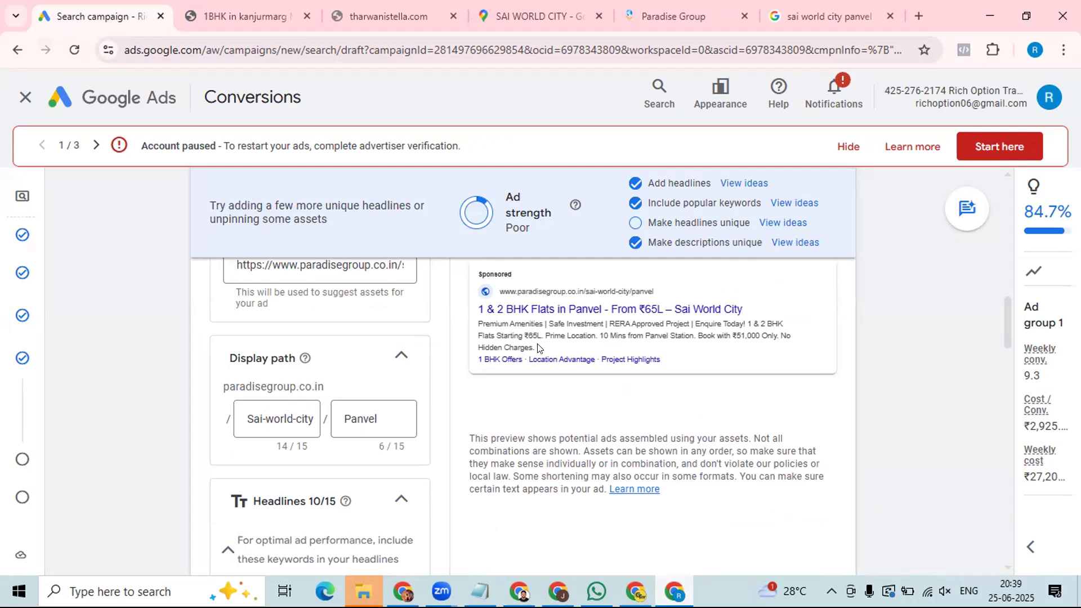
Step: Expand the additional asset types below the ad's callouts and open the Promotions section
{"action": "scroll", "coordinate": [225, 399], "scroll_direction": "down", "scroll_amount": 10}
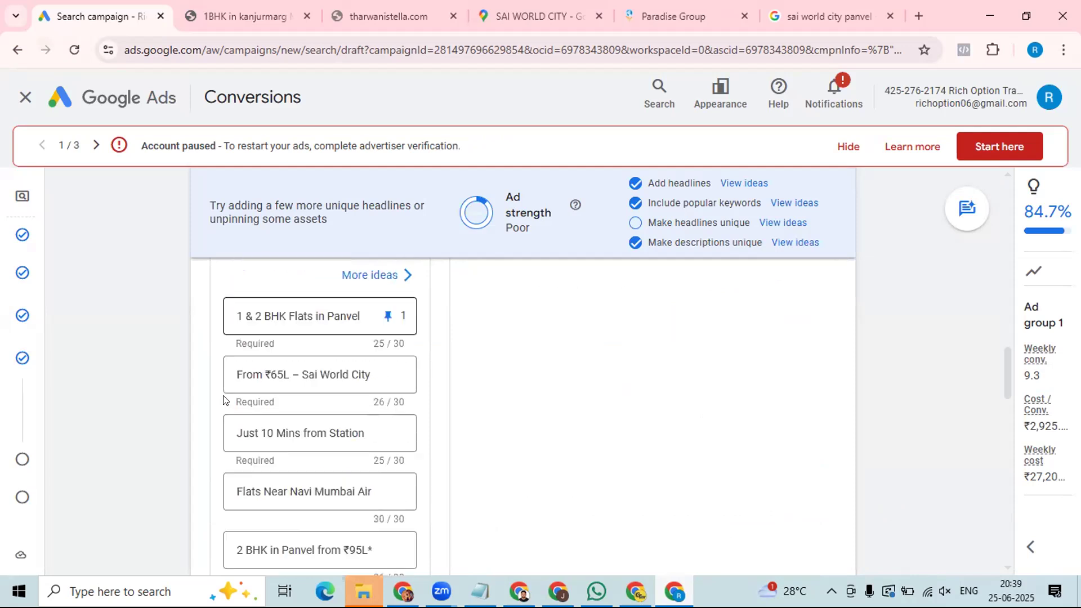
{"action": "scroll", "coordinate": [224, 399], "scroll_direction": "down", "scroll_amount": 15}
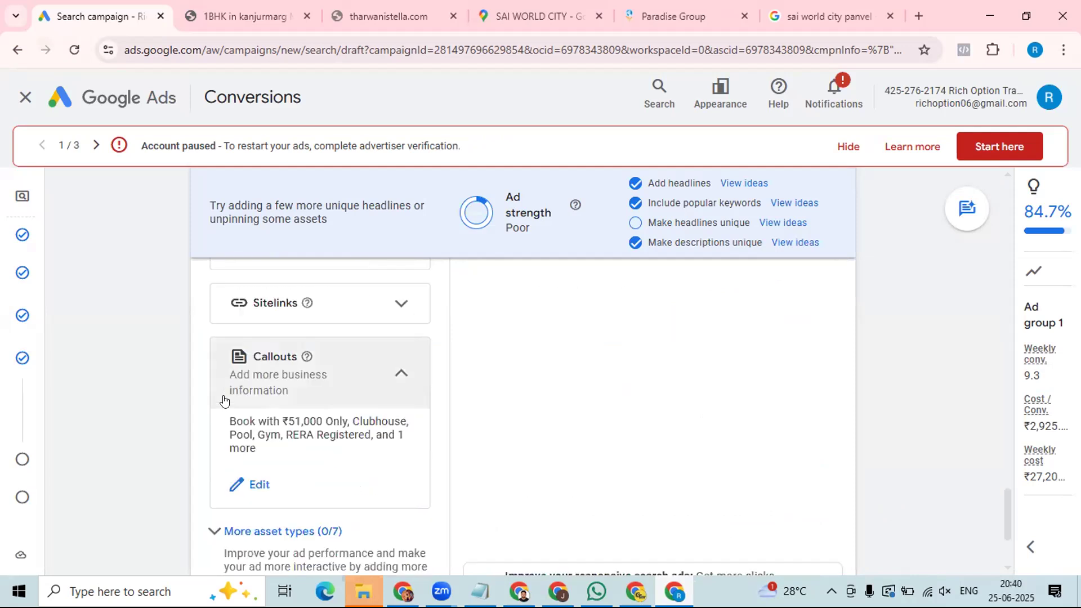
{"action": "scroll", "coordinate": [224, 399], "scroll_direction": "down", "scroll_amount": 2}
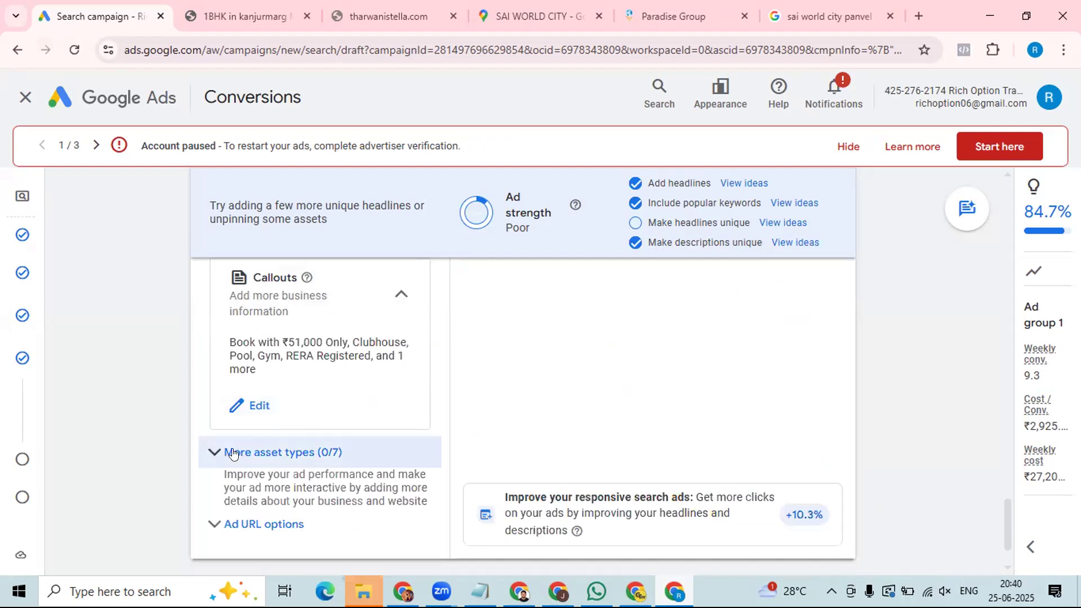
{"action": "left_click", "coordinate": [308, 452]}
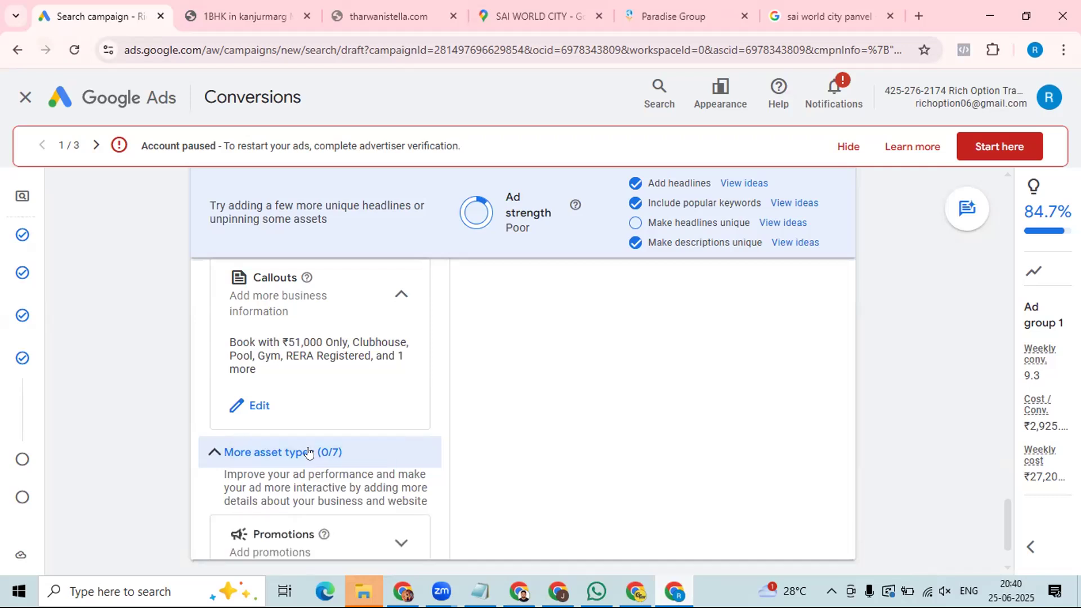
{"action": "scroll", "coordinate": [308, 452], "scroll_direction": "down", "scroll_amount": 2}
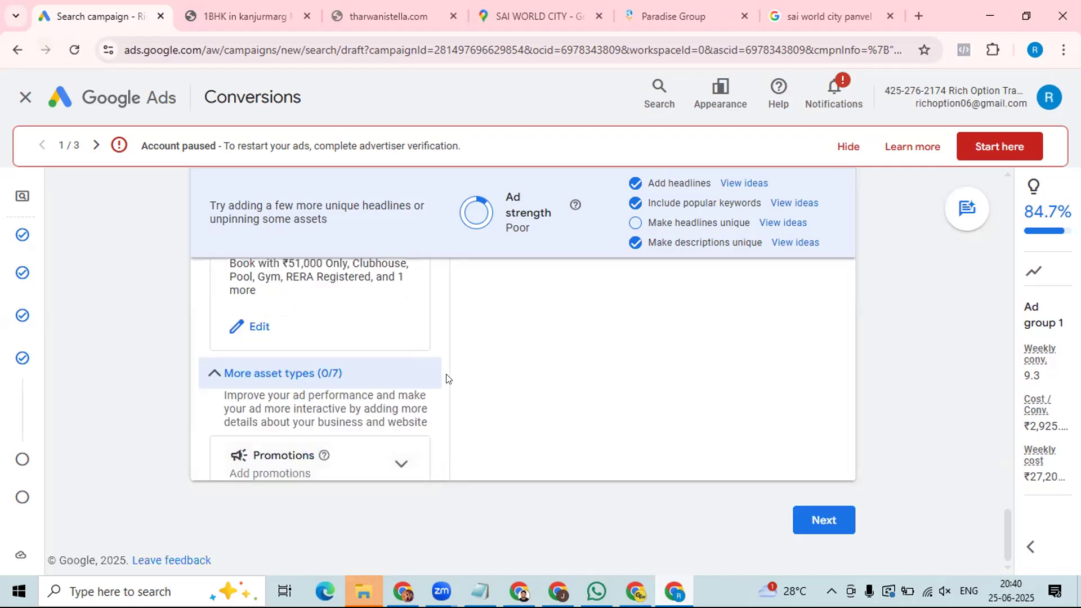
{"action": "left_click", "coordinate": [401, 465]}
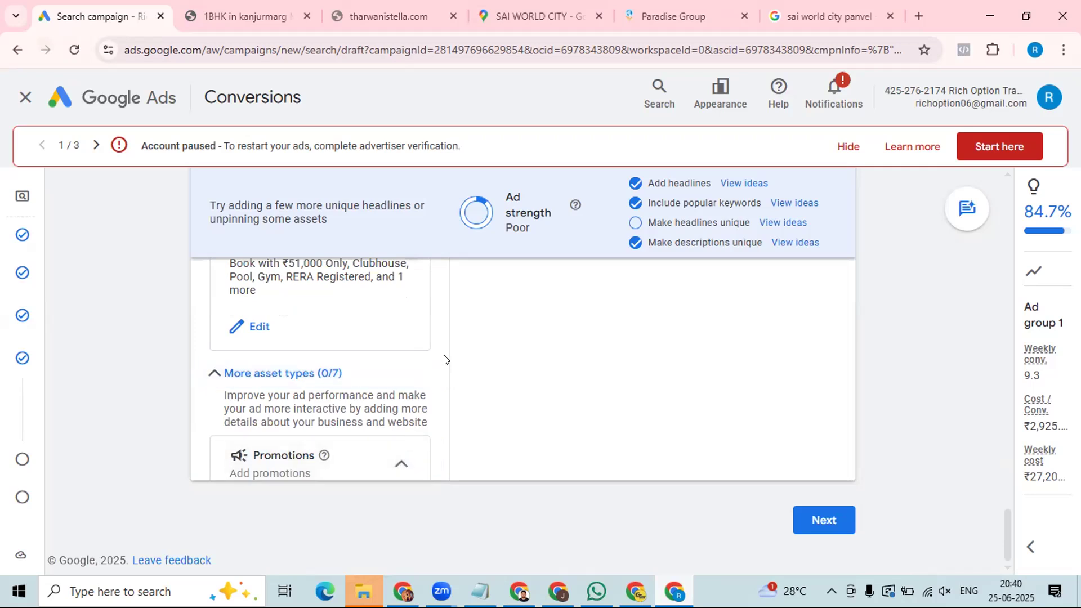
Step: Collapse the ad's Callouts section and expand the Prices section among the additional asset types
{"action": "scroll", "coordinate": [442, 356], "scroll_direction": "up", "scroll_amount": 3}
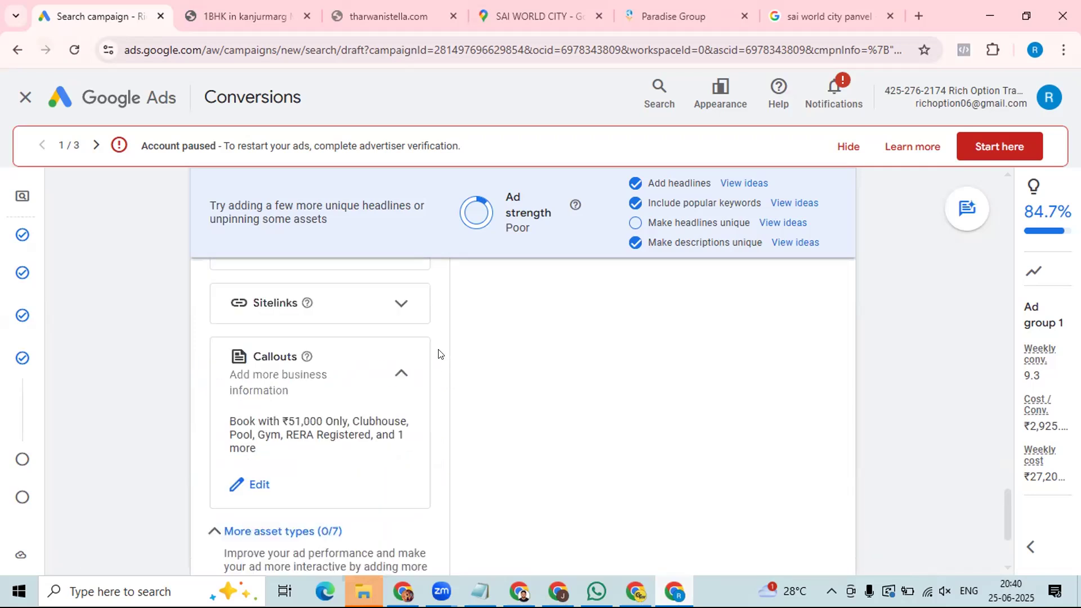
{"action": "left_click", "coordinate": [420, 373]}
{"action": "scroll", "coordinate": [441, 377], "scroll_direction": "down", "scroll_amount": 3}
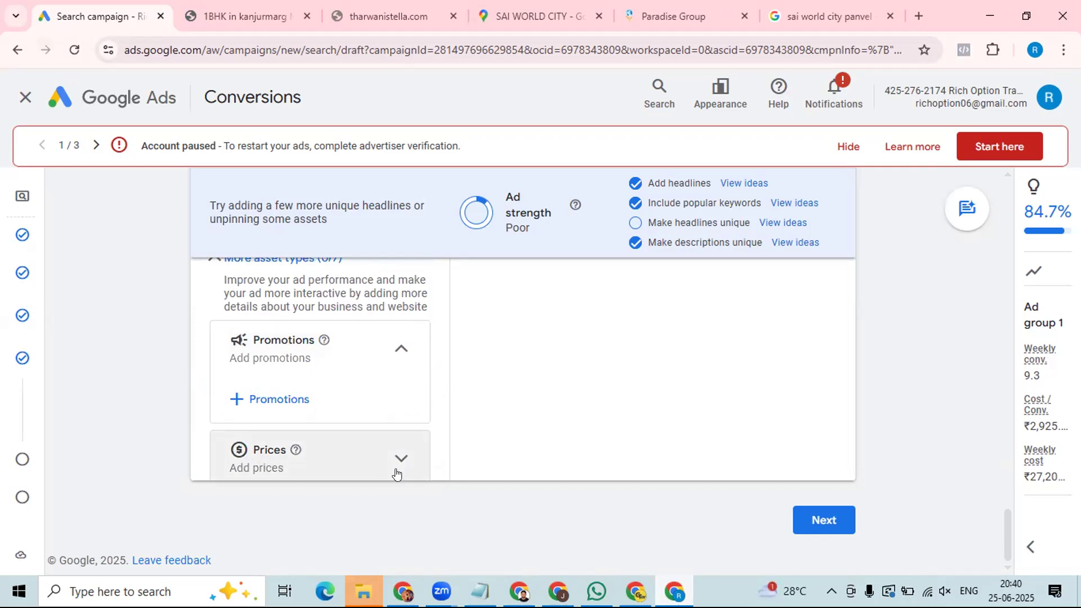
{"action": "left_click", "coordinate": [383, 436]}
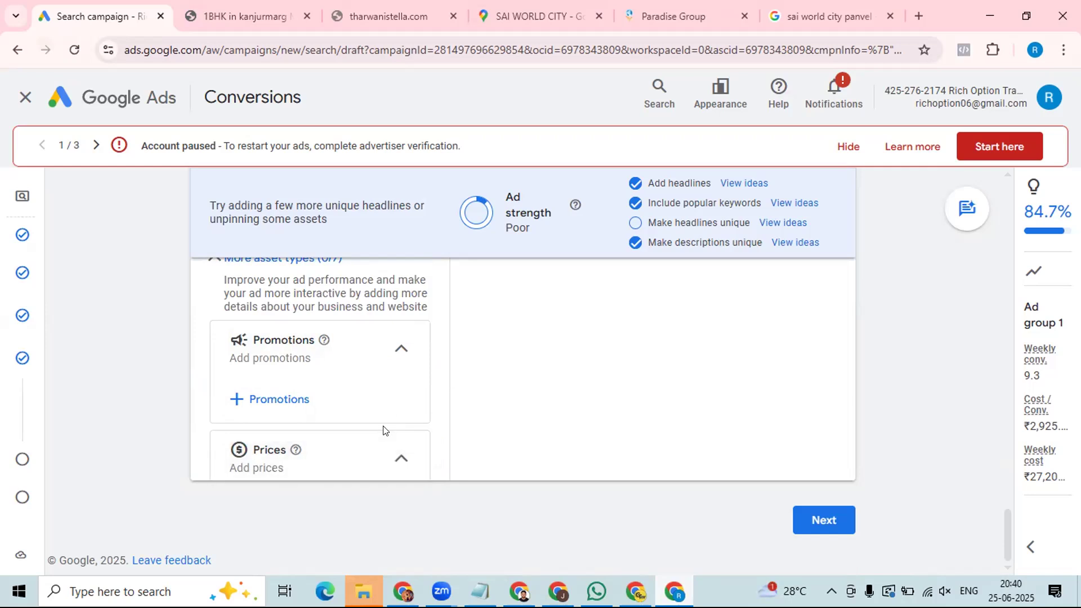
Step: Collapse the Promotions section, leaving the Prices section expanded
{"action": "scroll", "coordinate": [410, 395], "scroll_direction": "up", "scroll_amount": 3}
{"action": "scroll", "coordinate": [411, 394], "scroll_direction": "down", "scroll_amount": 3}
{"action": "scroll", "coordinate": [415, 383], "scroll_direction": "up", "scroll_amount": 2}
{"action": "scroll", "coordinate": [448, 409], "scroll_direction": "down", "scroll_amount": 2}
{"action": "scroll", "coordinate": [442, 433], "scroll_direction": "up", "scroll_amount": 1}
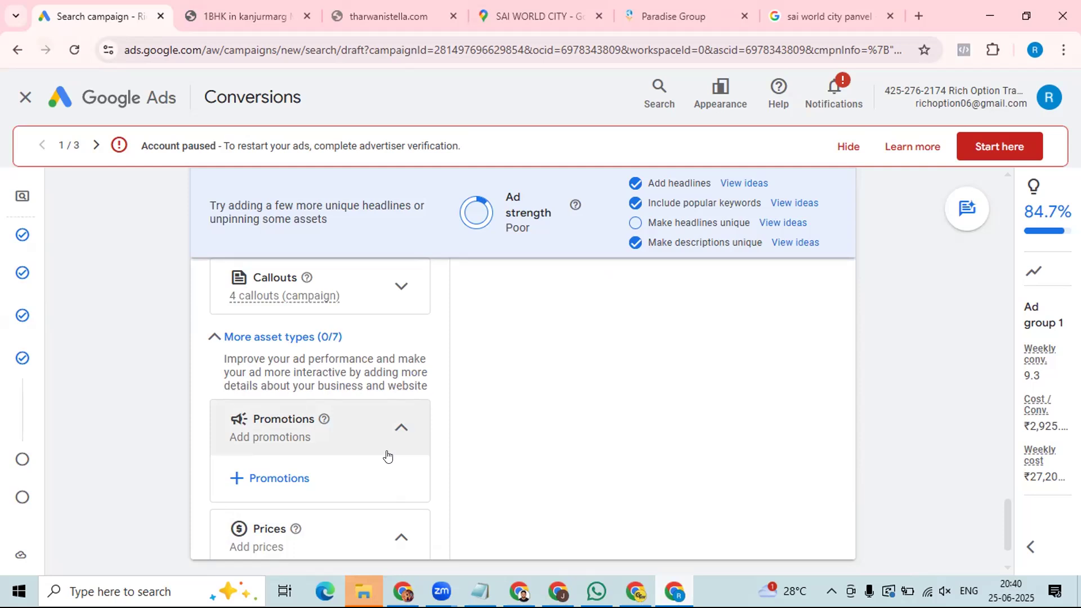
{"action": "scroll", "coordinate": [395, 453], "scroll_direction": "down", "scroll_amount": 3}
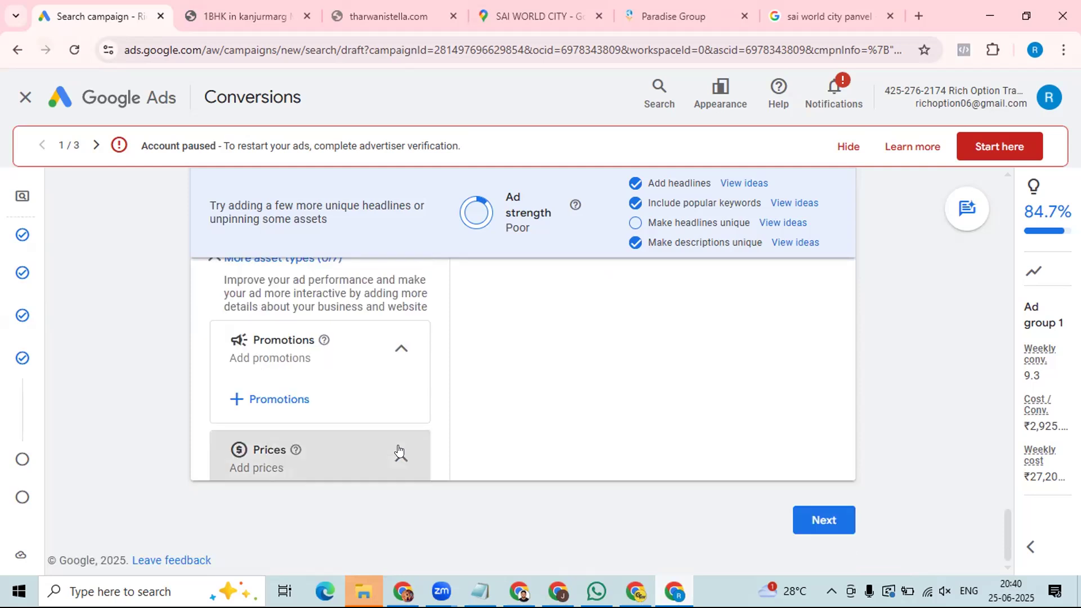
{"action": "left_click", "coordinate": [401, 351]}
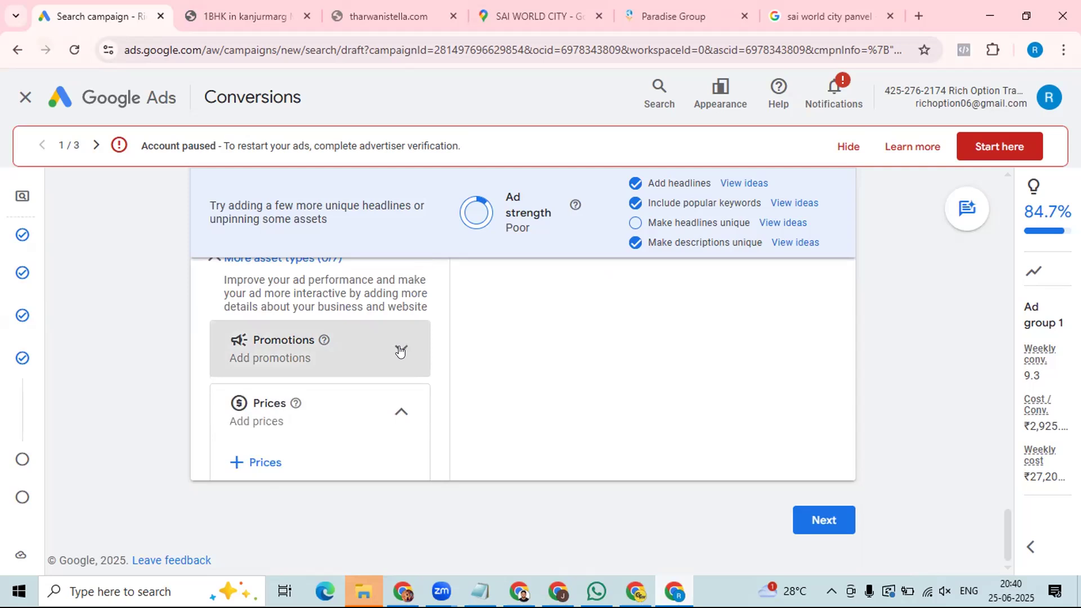
Step: Search Google for "smart watch" in a new browser tab and examine the prices and offers shown in the sponsored product listings
{"action": "left_click", "coordinate": [798, 20]}
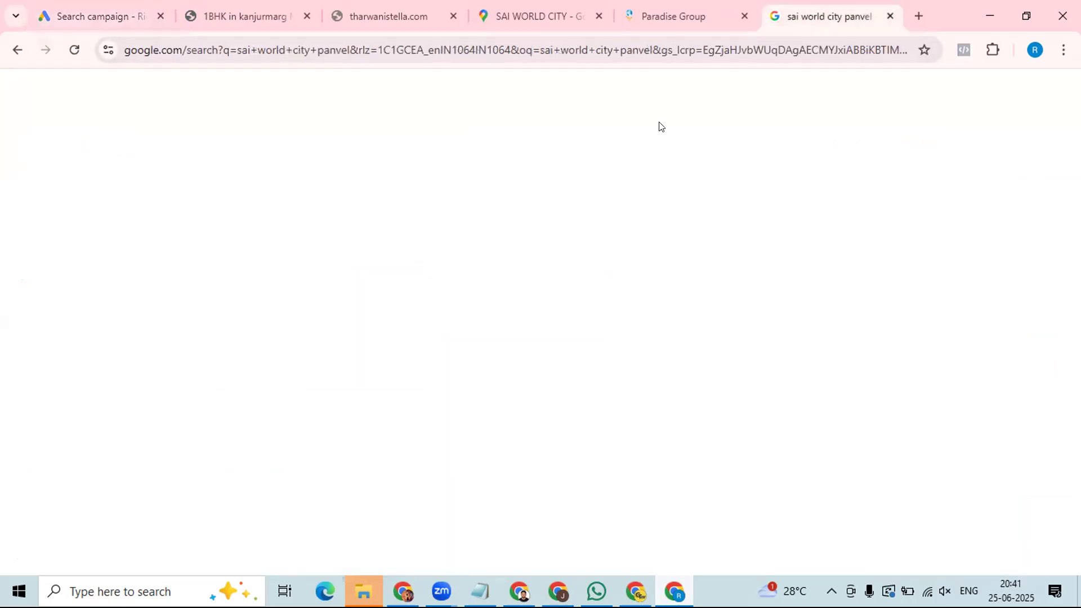
{"action": "left_click_drag", "start_coordinate": [316, 103], "coordinate": [78, 130]}
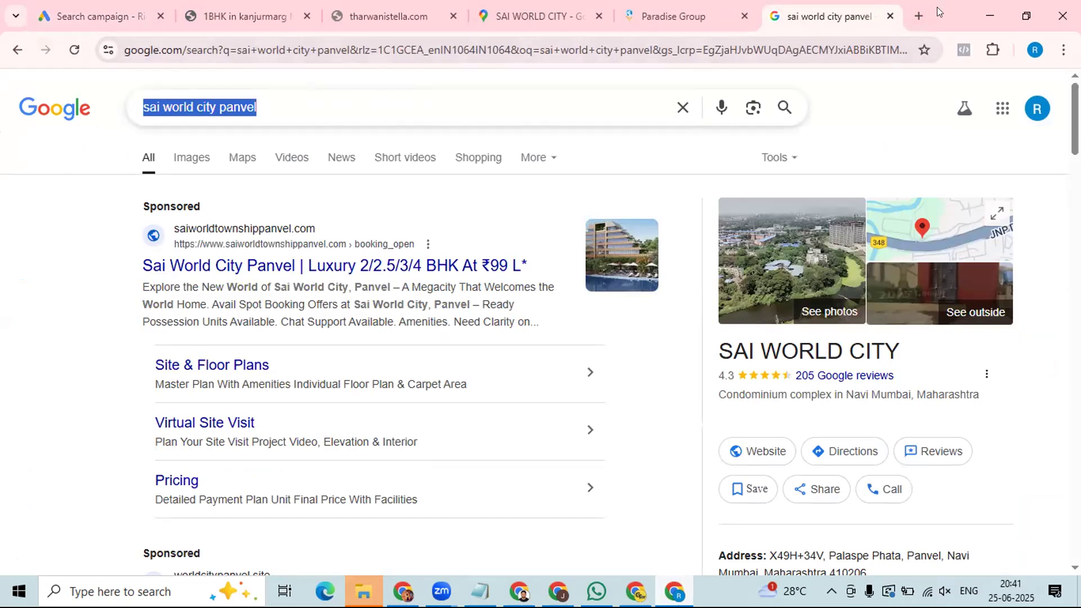
{"action": "left_click", "coordinate": [918, 15]}
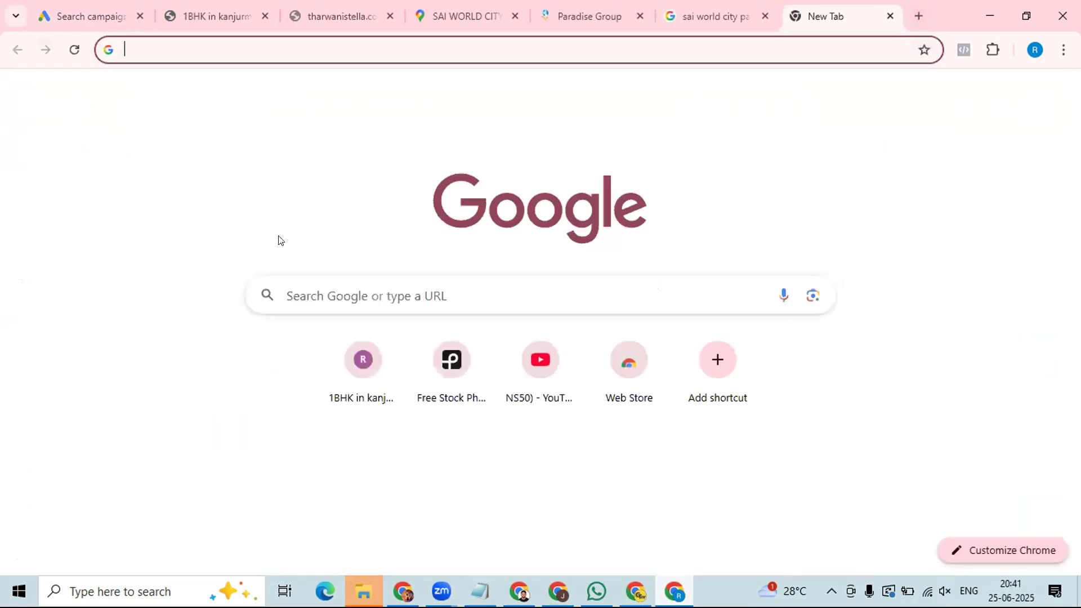
{"action": "left_click", "coordinate": [324, 301]}
{"action": "type", "text": "SM"}
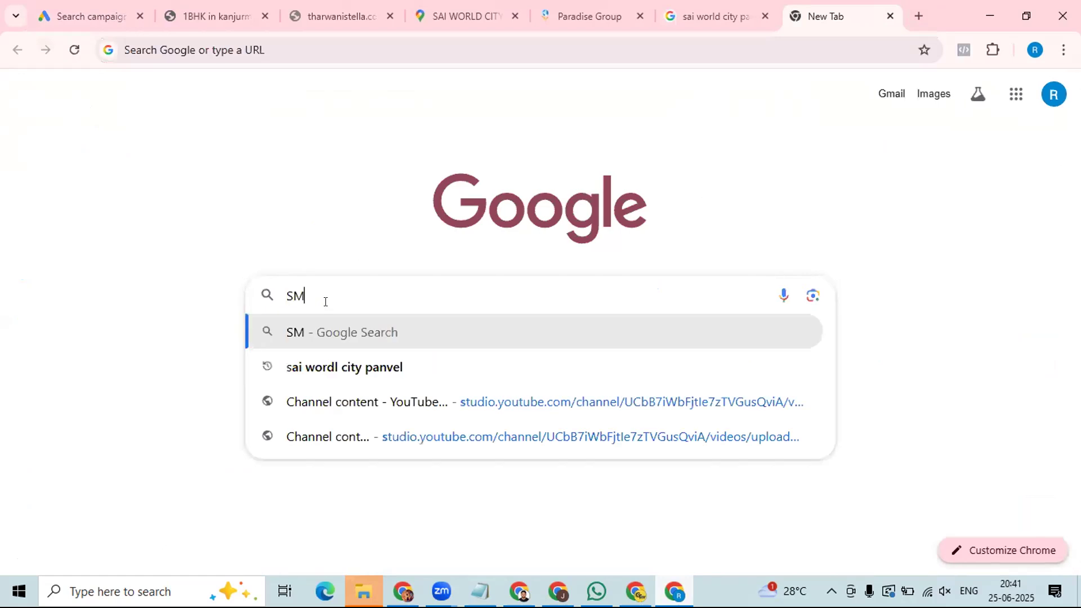
{"action": "type", "text": "ART WATCH"}
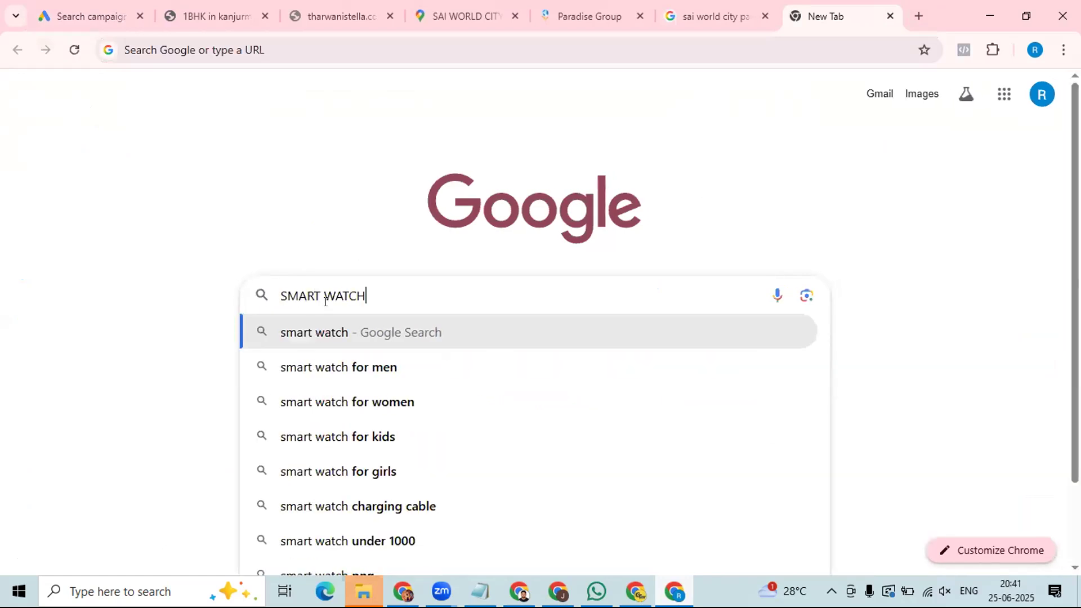
{"action": "key", "text": "Return"}
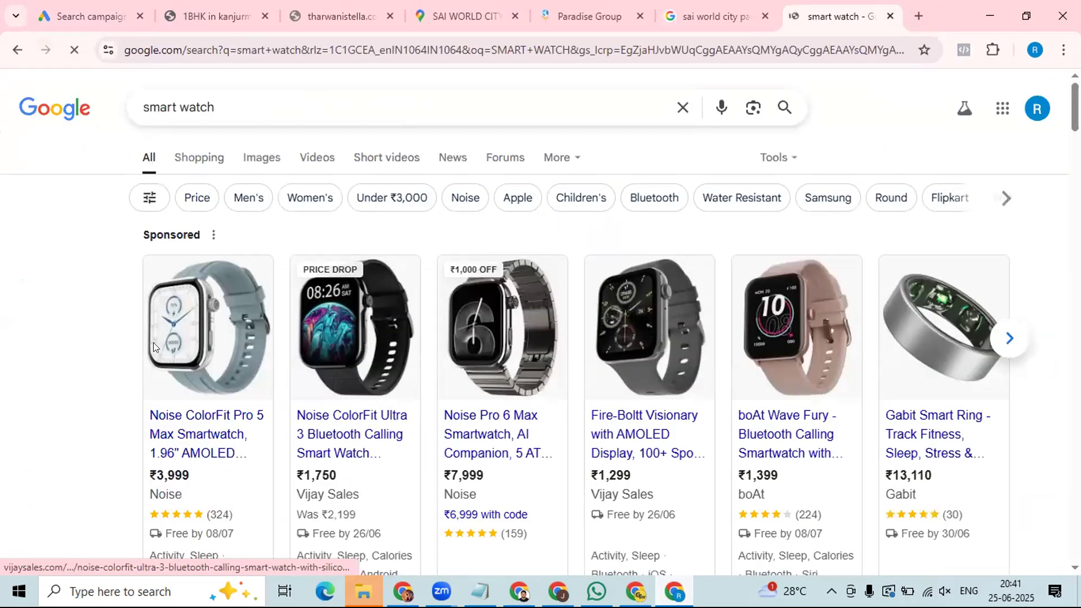
{"action": "scroll", "coordinate": [153, 343], "scroll_direction": "down", "scroll_amount": 3}
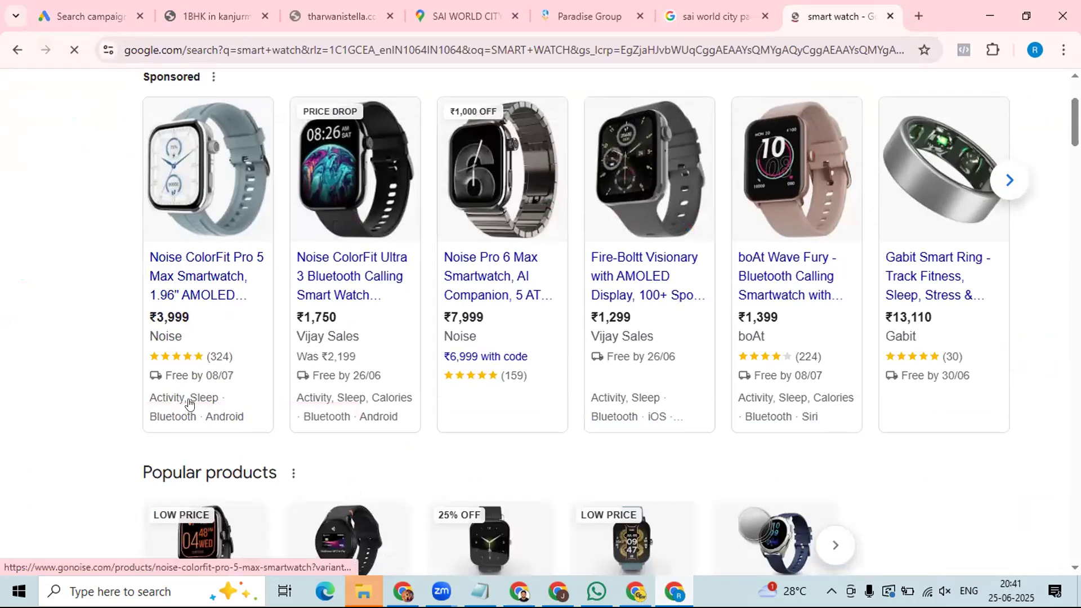
{"action": "scroll", "coordinate": [149, 282], "scroll_direction": "up", "scroll_amount": 3}
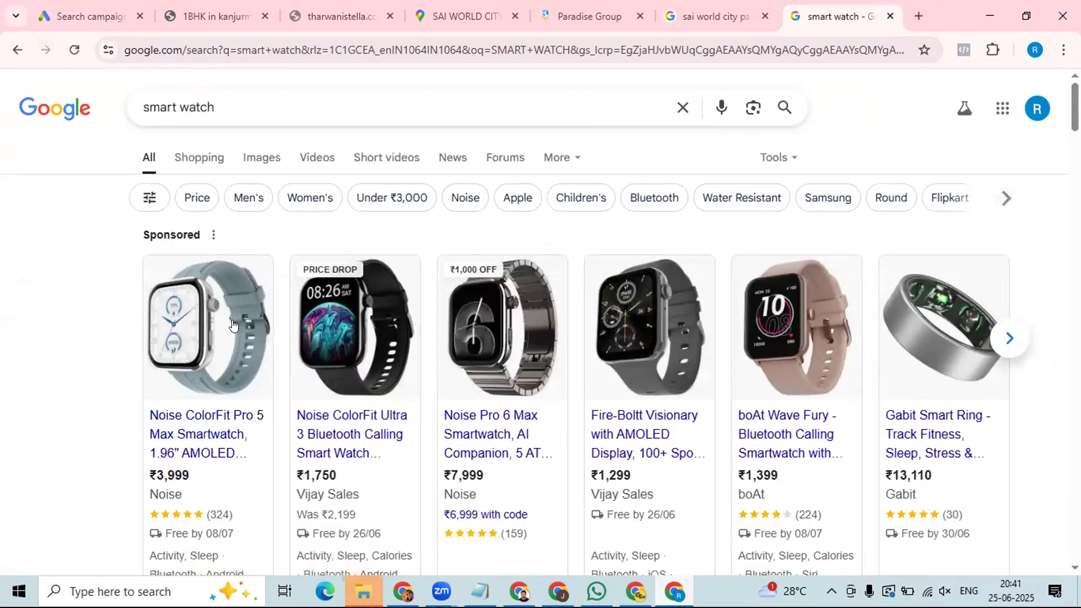
{"action": "scroll", "coordinate": [228, 311], "scroll_direction": "down", "scroll_amount": 4}
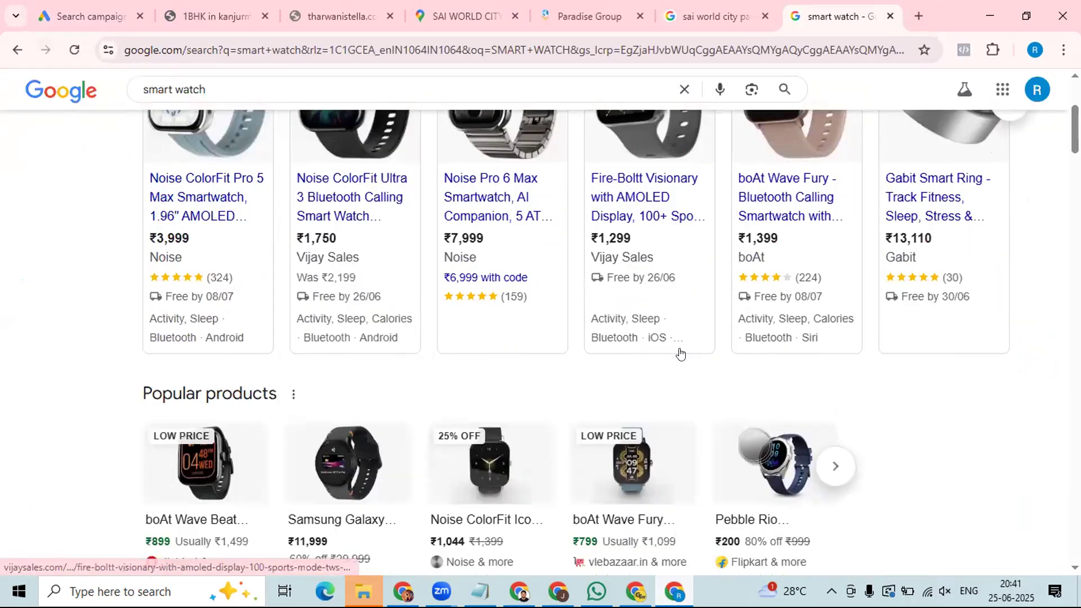
{"action": "scroll", "coordinate": [839, 379], "scroll_direction": "down", "scroll_amount": 3}
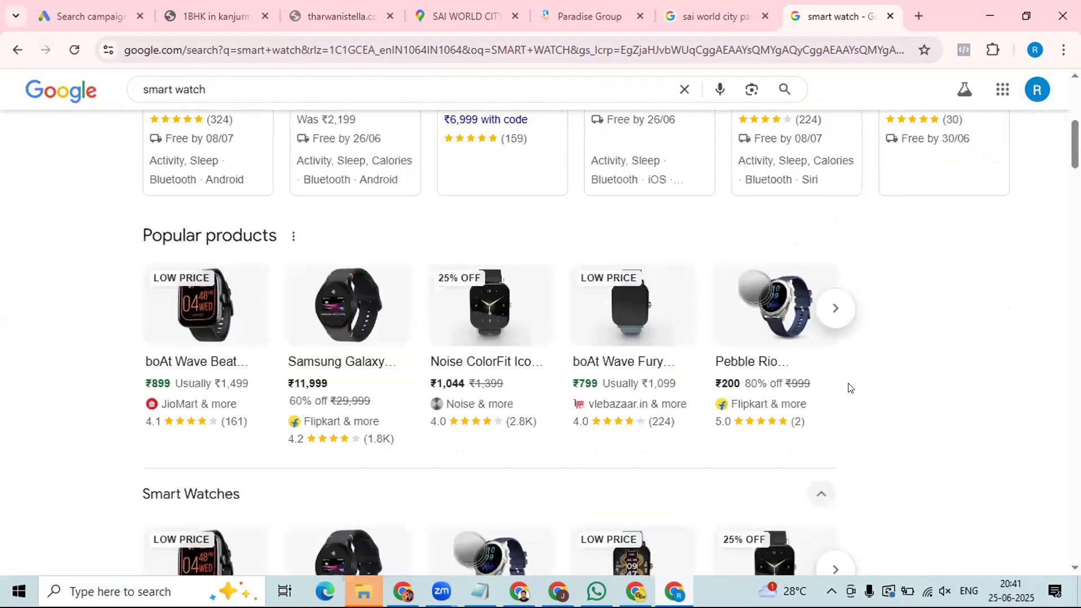
{"action": "scroll", "coordinate": [844, 394], "scroll_direction": "down", "scroll_amount": 1}
{"action": "scroll", "coordinate": [847, 338], "scroll_direction": "up", "scroll_amount": 5}
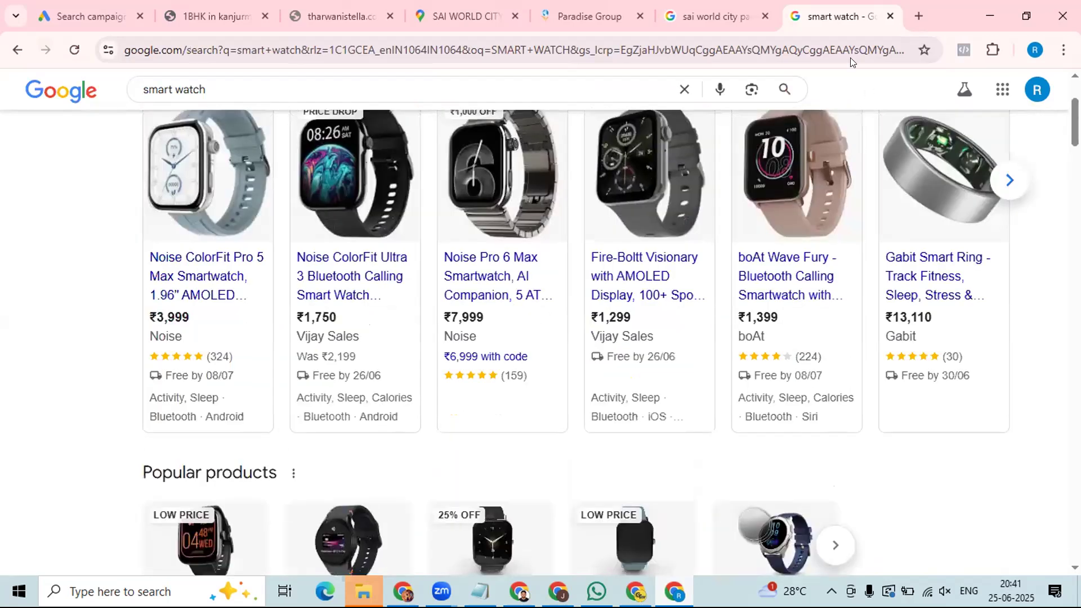
Step: Search Google in a new tab for "Promotion asset in google ads" and switch to the image results
{"action": "left_click", "coordinate": [916, 16]}
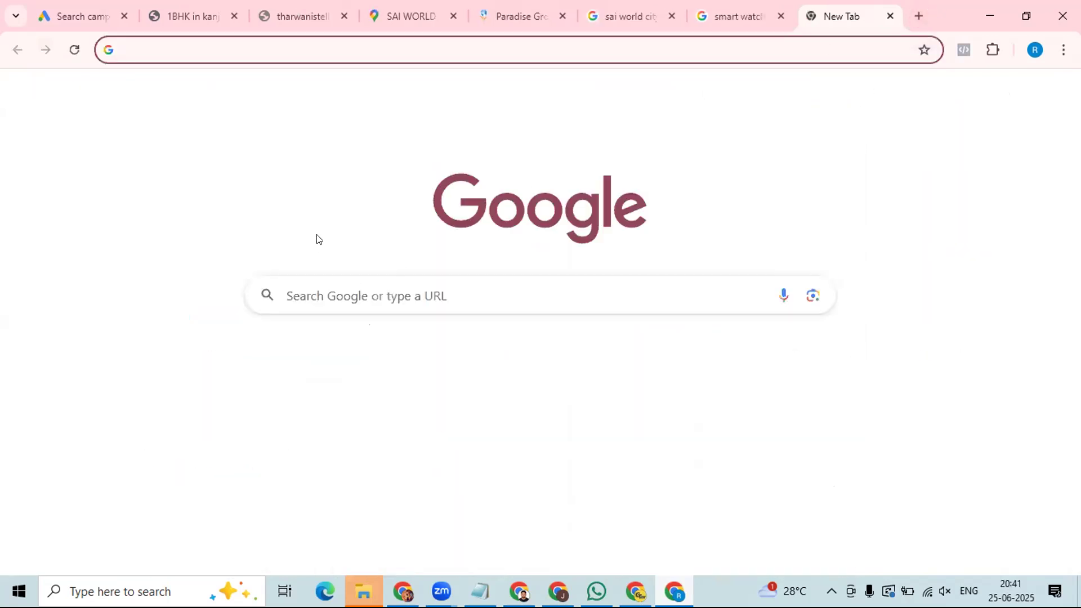
{"action": "left_click", "coordinate": [313, 284]}
{"action": "type", "text": "Promotion asset in google ads"}
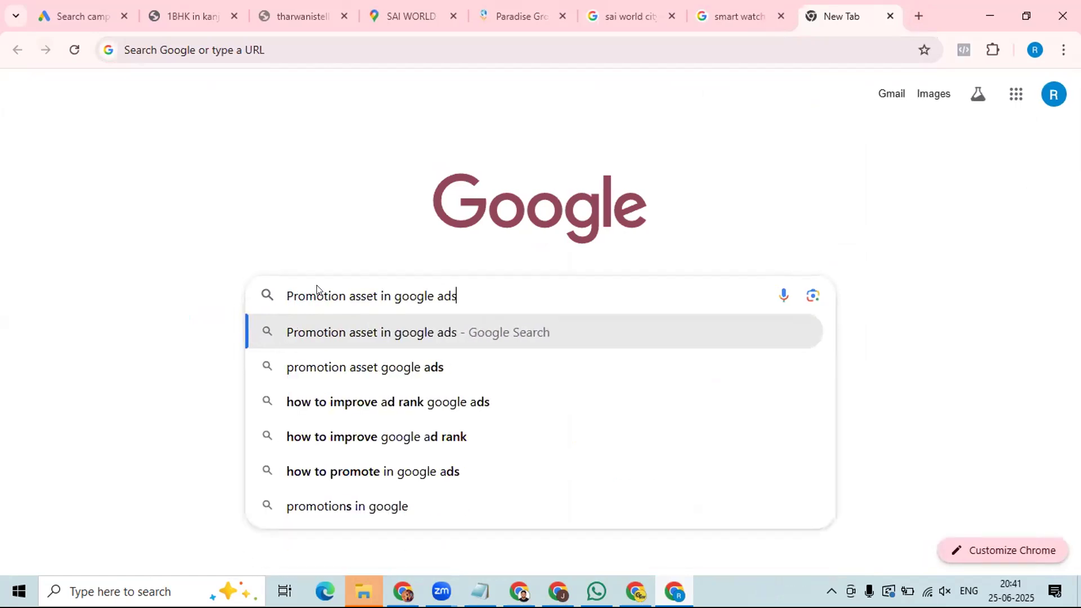
{"action": "key", "text": "Return"}
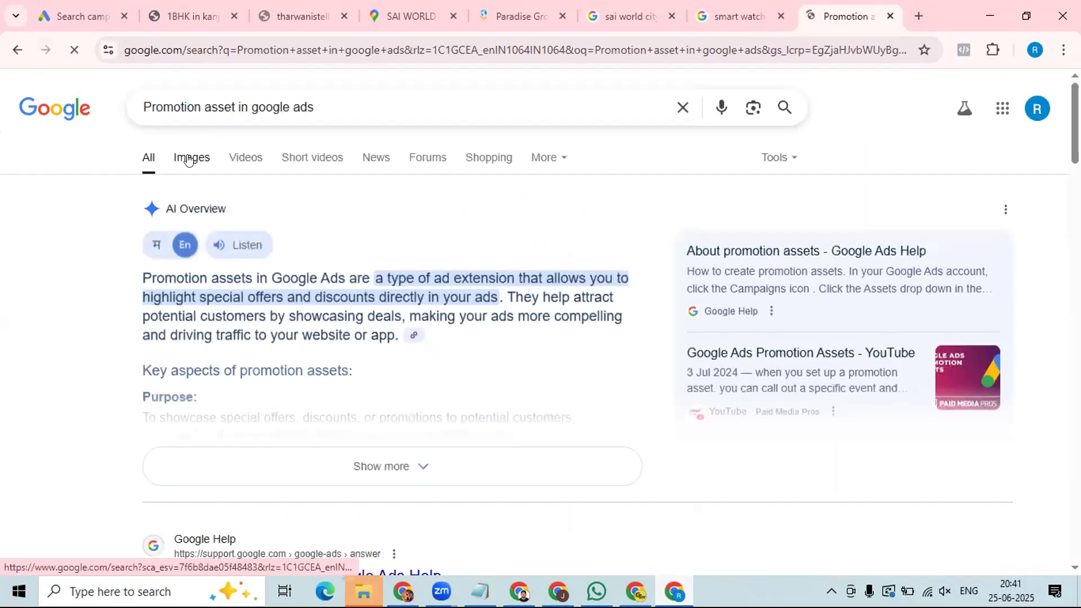
{"action": "left_click", "coordinate": [188, 159]}
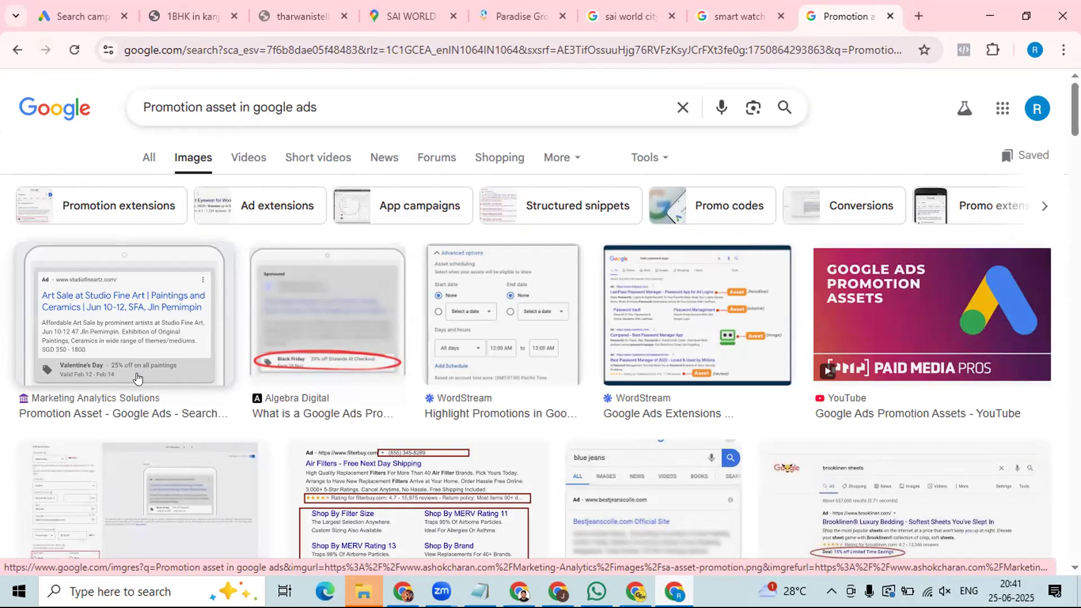
Step: Look through the image results for examples of how promotion assets appear in search ads
{"action": "scroll", "coordinate": [307, 417], "scroll_direction": "down", "scroll_amount": 1}
{"action": "scroll", "coordinate": [309, 418], "scroll_direction": "down", "scroll_amount": 1}
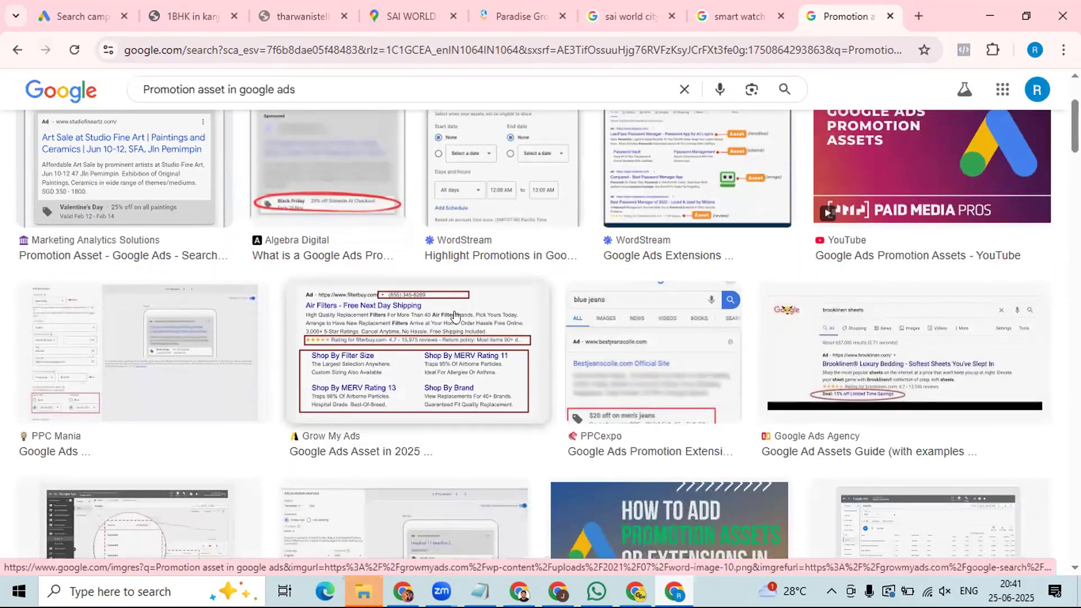
{"action": "scroll", "coordinate": [455, 316], "scroll_direction": "down", "scroll_amount": 1}
{"action": "scroll", "coordinate": [455, 316], "scroll_direction": "down", "scroll_amount": 1}
{"action": "scroll", "coordinate": [455, 316], "scroll_direction": "down", "scroll_amount": 1}
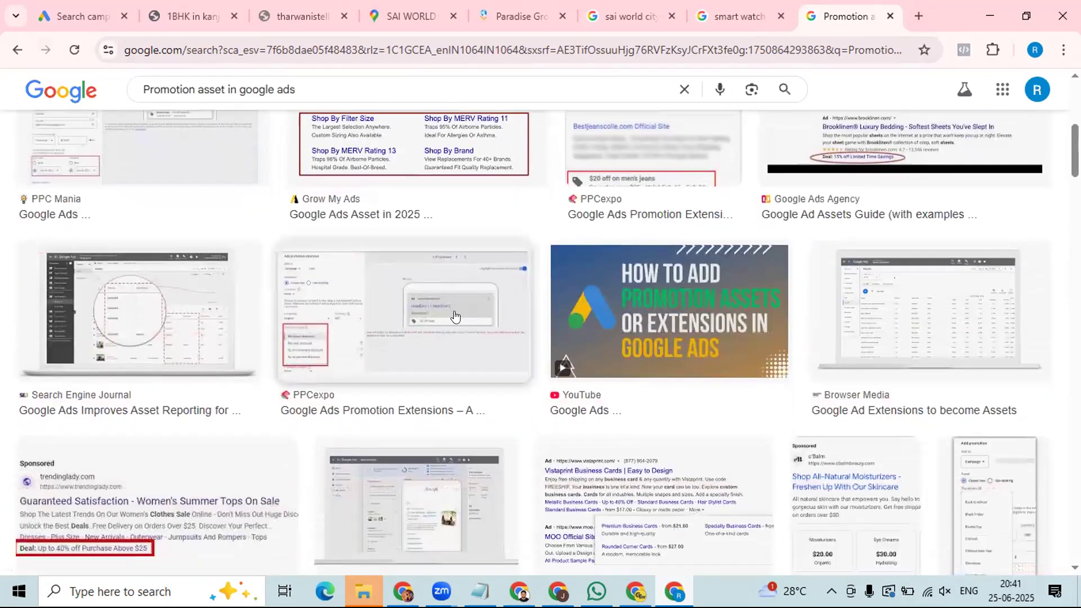
{"action": "scroll", "coordinate": [455, 317], "scroll_direction": "down", "scroll_amount": 2}
{"action": "scroll", "coordinate": [455, 316], "scroll_direction": "down", "scroll_amount": 2}
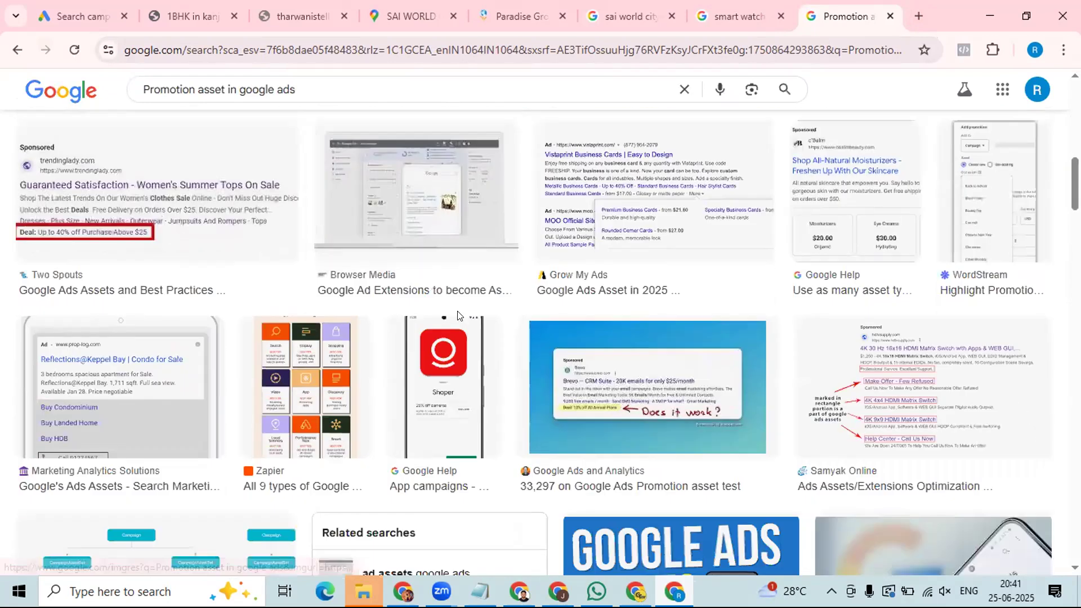
{"action": "scroll", "coordinate": [455, 316], "scroll_direction": "down", "scroll_amount": 1}
{"action": "scroll", "coordinate": [132, 369], "scroll_direction": "down", "scroll_amount": 1}
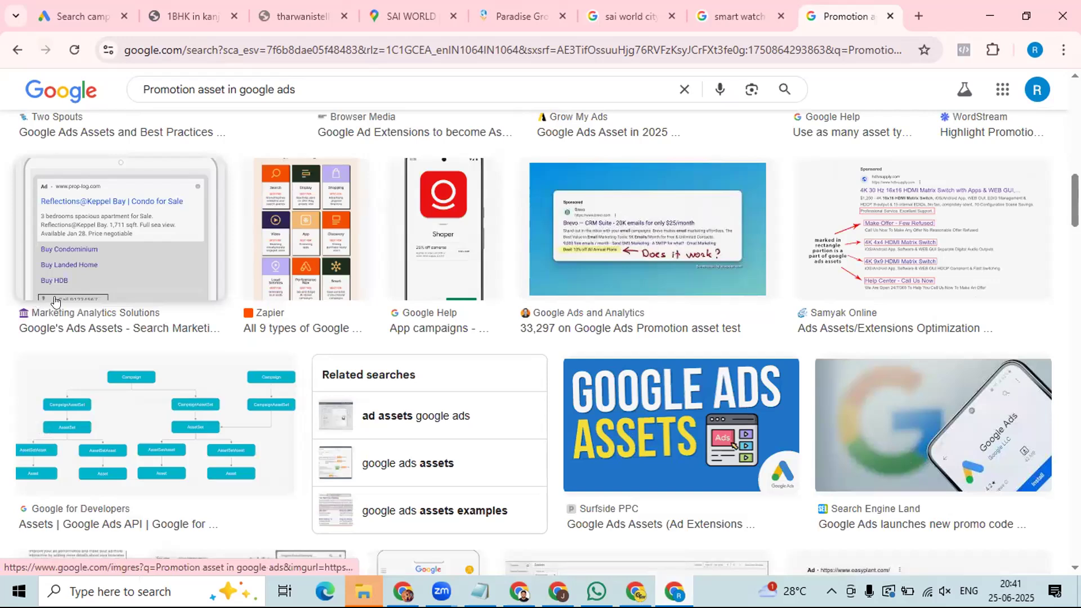
{"action": "scroll", "coordinate": [333, 316], "scroll_direction": "up", "scroll_amount": 10}
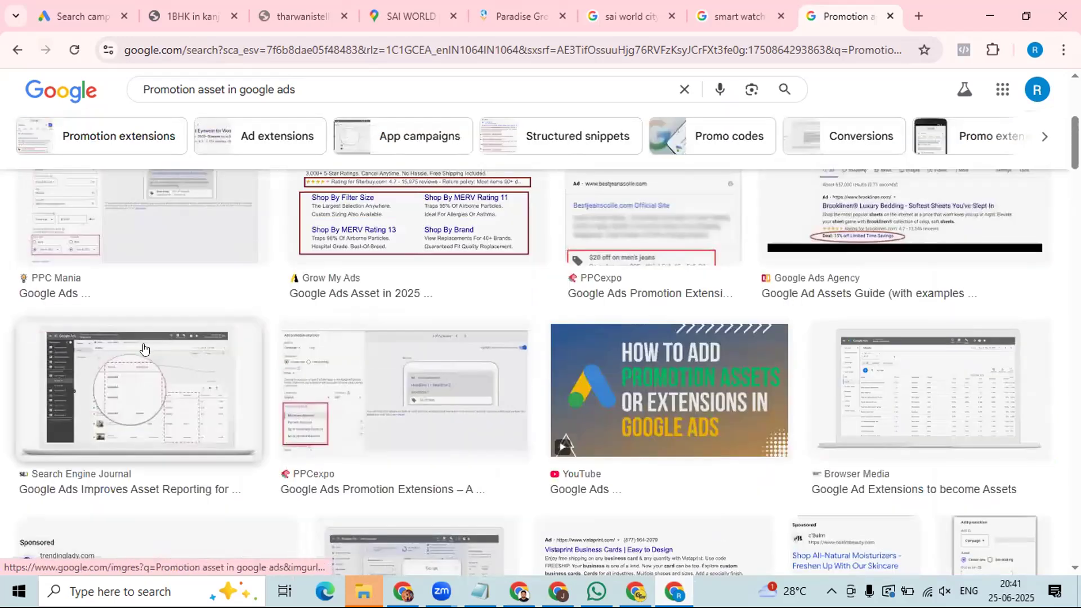
{"action": "scroll", "coordinate": [46, 335], "scroll_direction": "up", "scroll_amount": 4}
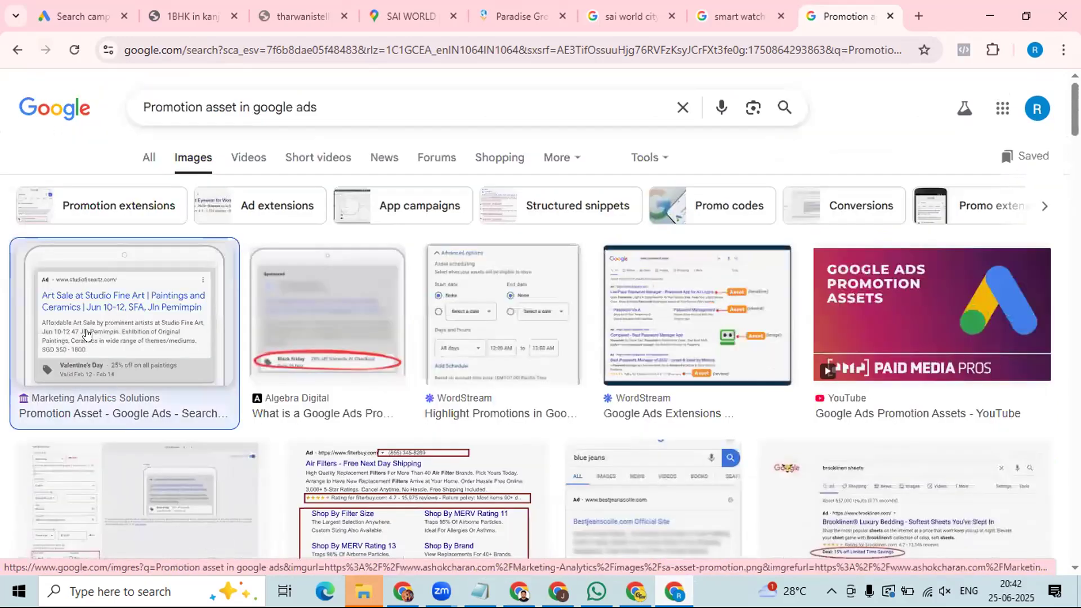
Step: Open the Marketing Analytics Solutions promotion asset image and examine its Valentine's Day offer and the related images
{"action": "left_click", "coordinate": [86, 335]}
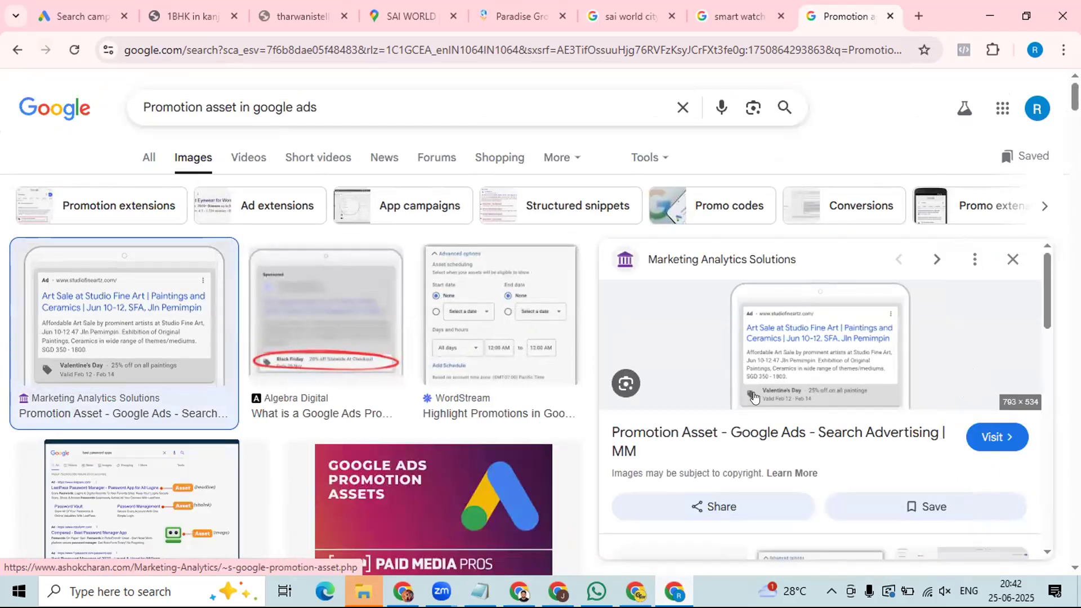
{"action": "scroll", "coordinate": [788, 388], "scroll_direction": "down", "scroll_amount": 4}
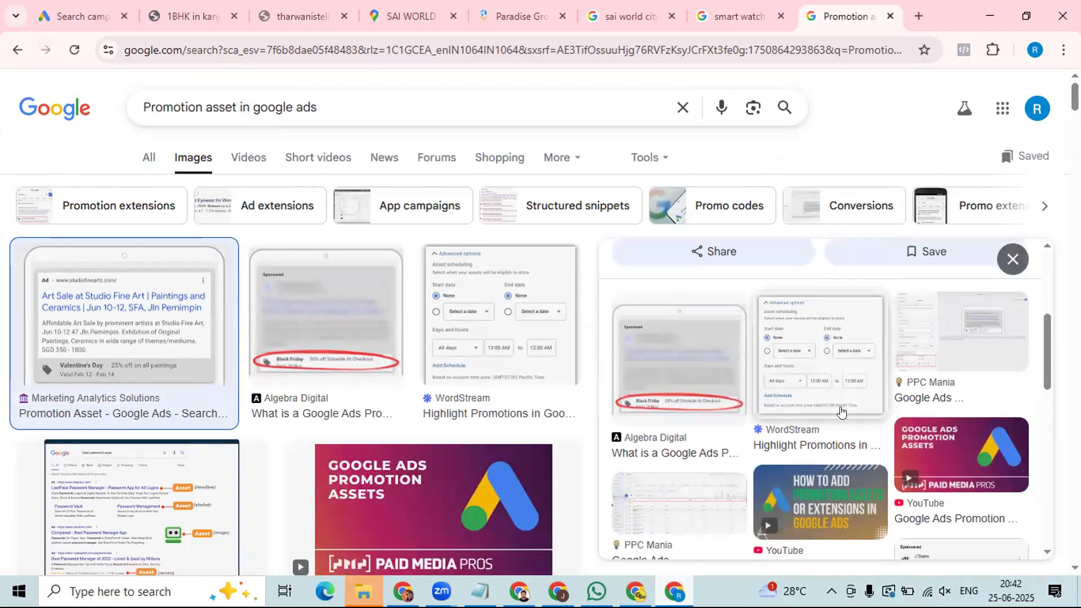
{"action": "scroll", "coordinate": [839, 411], "scroll_direction": "down", "scroll_amount": 2}
Step: Return to the Google Ads campaign draft and collapse the Prices section among the additional asset types
{"action": "left_click", "coordinate": [63, 10]}
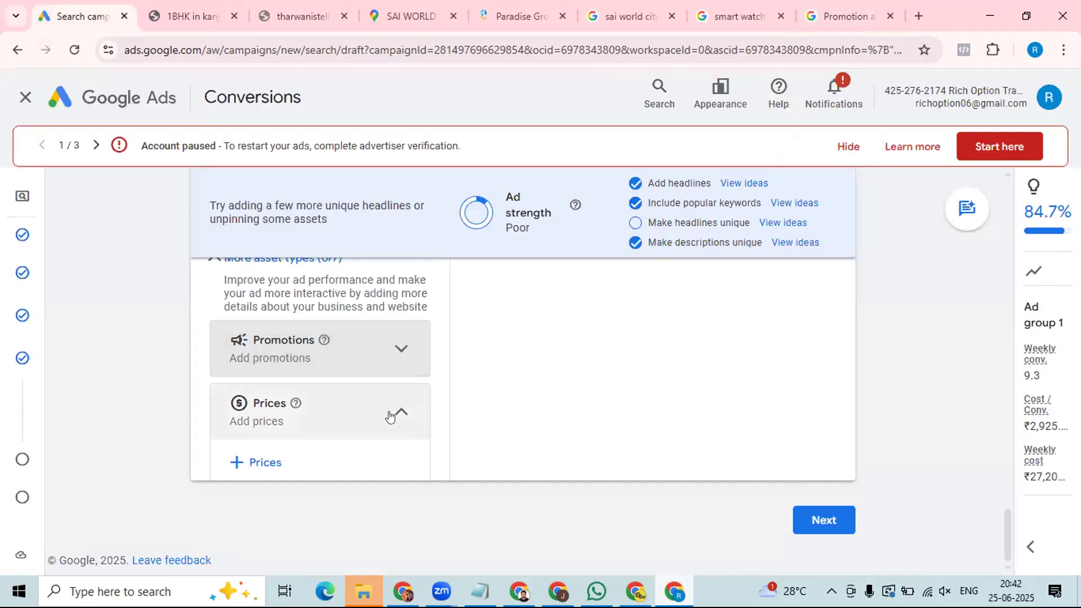
{"action": "left_click", "coordinate": [362, 386]}
{"action": "left_click", "coordinate": [401, 469]}
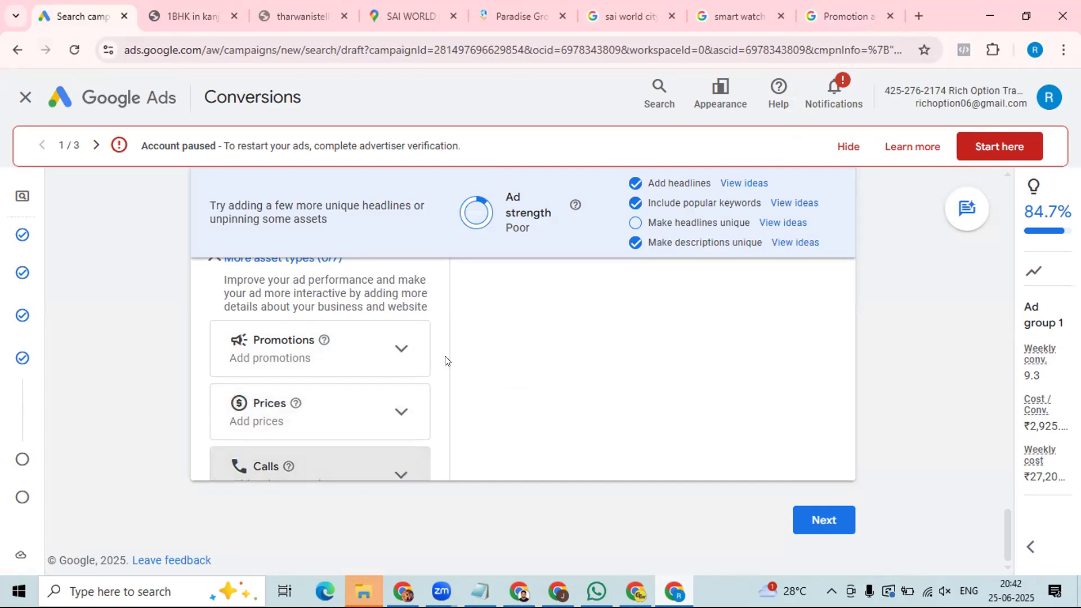
{"action": "scroll", "coordinate": [444, 364], "scroll_direction": "up", "scroll_amount": 1}
{"action": "scroll", "coordinate": [444, 363], "scroll_direction": "down", "scroll_amount": 1}
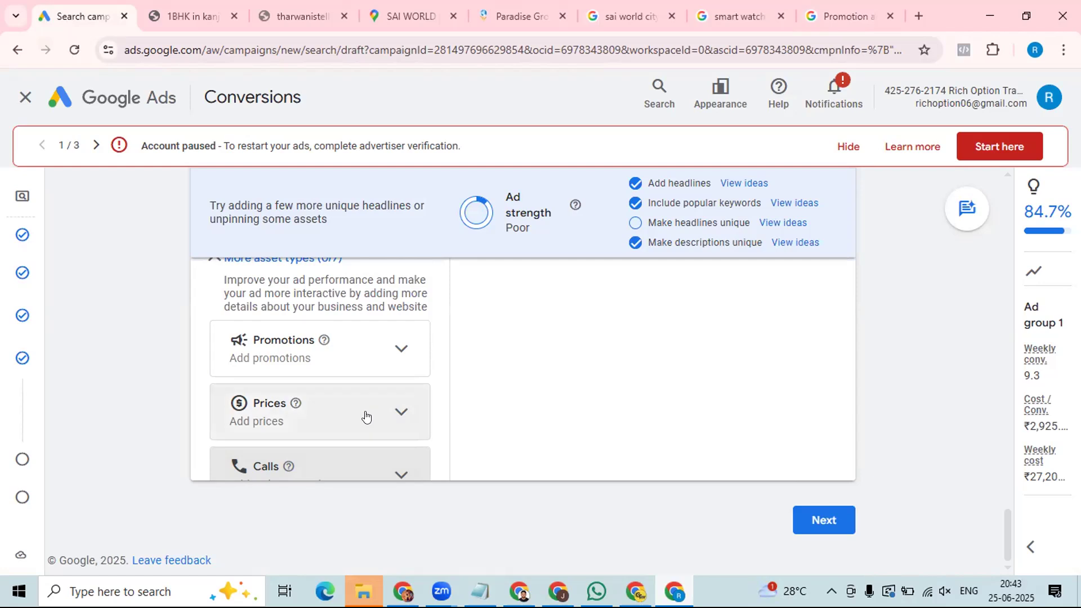
{"action": "left_click", "coordinate": [400, 413]}
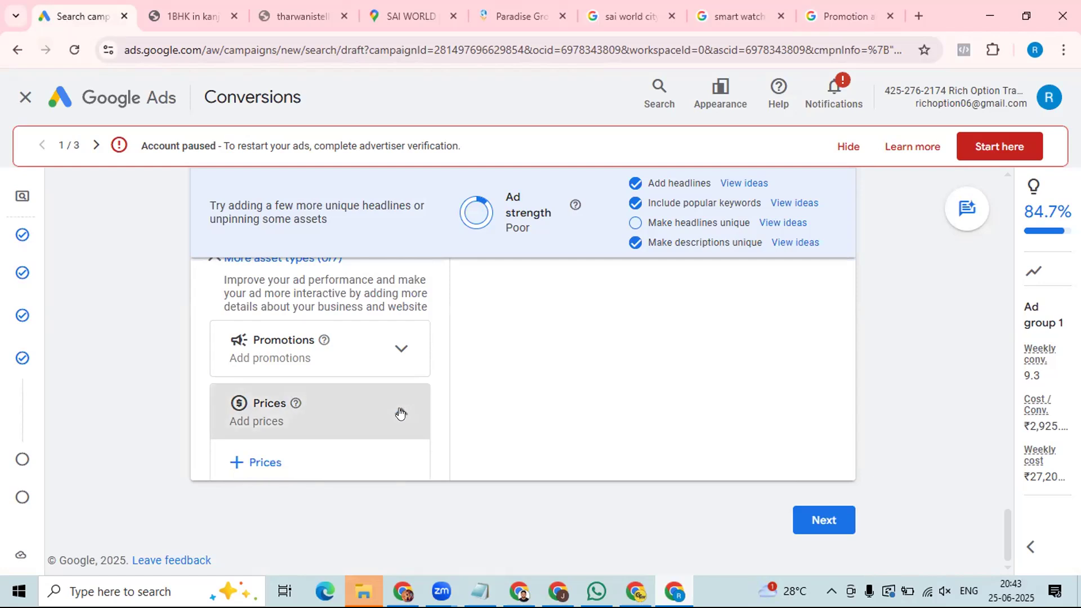
{"action": "left_click", "coordinate": [400, 414]}
{"action": "left_click", "coordinate": [400, 349]}
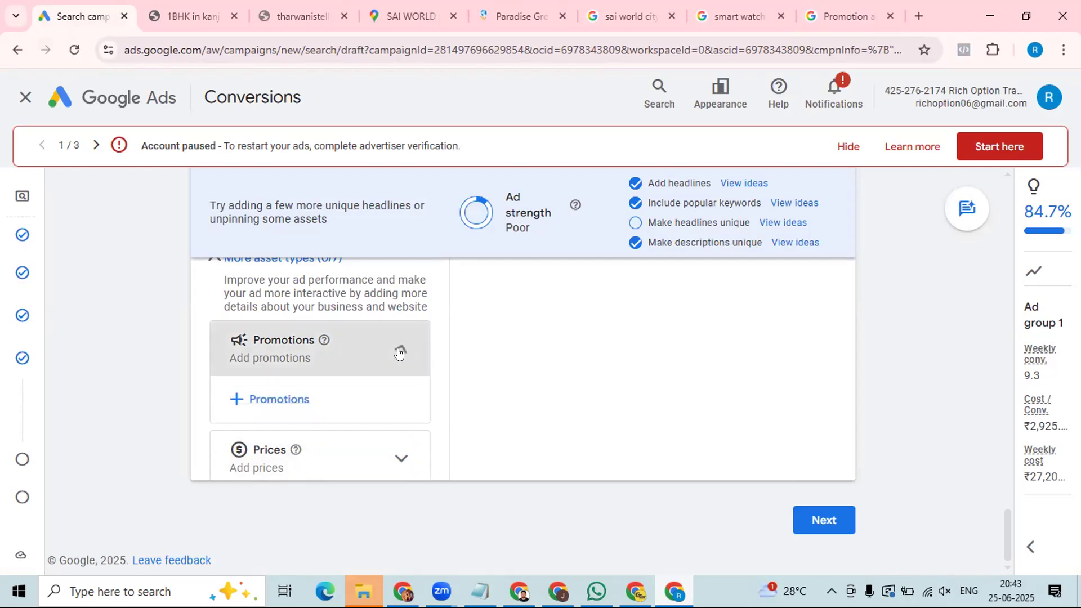
{"action": "left_click", "coordinate": [399, 352]}
{"action": "left_click", "coordinate": [399, 413]}
{"action": "left_click", "coordinate": [399, 413]}
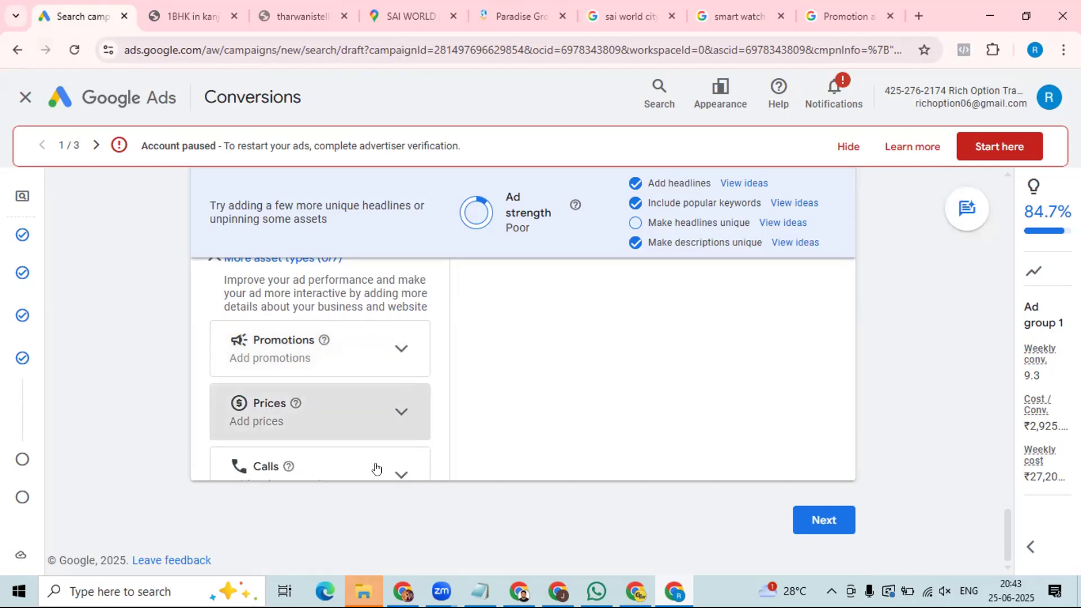
Step: Expand the Calls section among the ad's additional asset types
{"action": "left_click", "coordinate": [399, 475]}
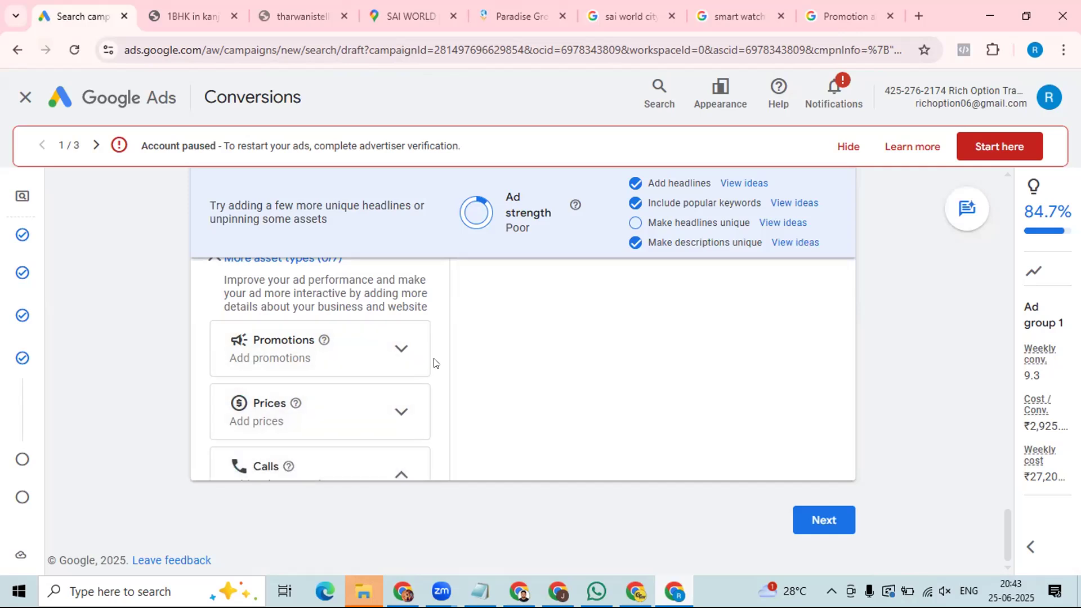
{"action": "scroll", "coordinate": [443, 360], "scroll_direction": "up", "scroll_amount": 5}
{"action": "scroll", "coordinate": [442, 360], "scroll_direction": "down", "scroll_amount": 5}
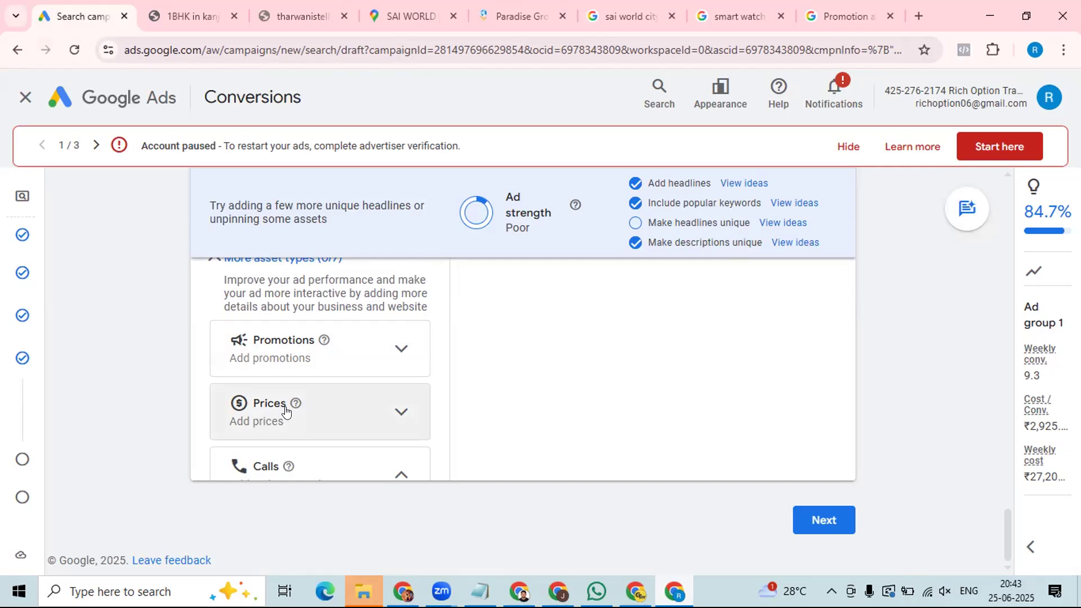
Step: Unpin the headline "1 & 2 BHK Flats in Panvel" so it can show in any unpinned position, and return to the additional asset types
{"action": "scroll", "coordinate": [213, 430], "scroll_direction": "up", "scroll_amount": 10}
{"action": "scroll", "coordinate": [446, 378], "scroll_direction": "down", "scroll_amount": 3}
{"action": "scroll", "coordinate": [448, 379], "scroll_direction": "up", "scroll_amount": 8}
{"action": "scroll", "coordinate": [447, 378], "scroll_direction": "up", "scroll_amount": 3}
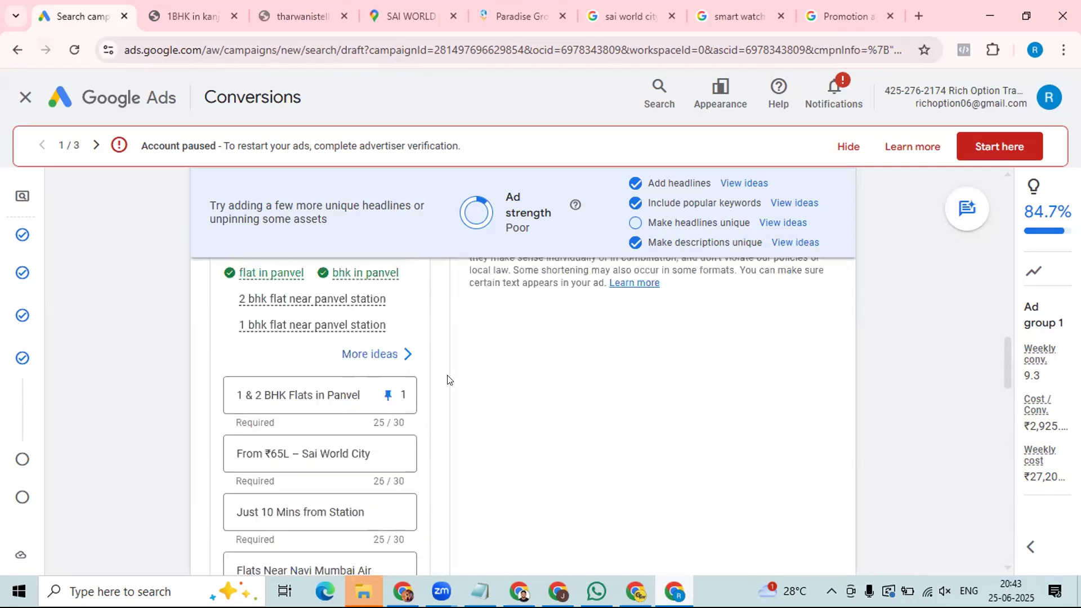
{"action": "left_click", "coordinate": [387, 395]}
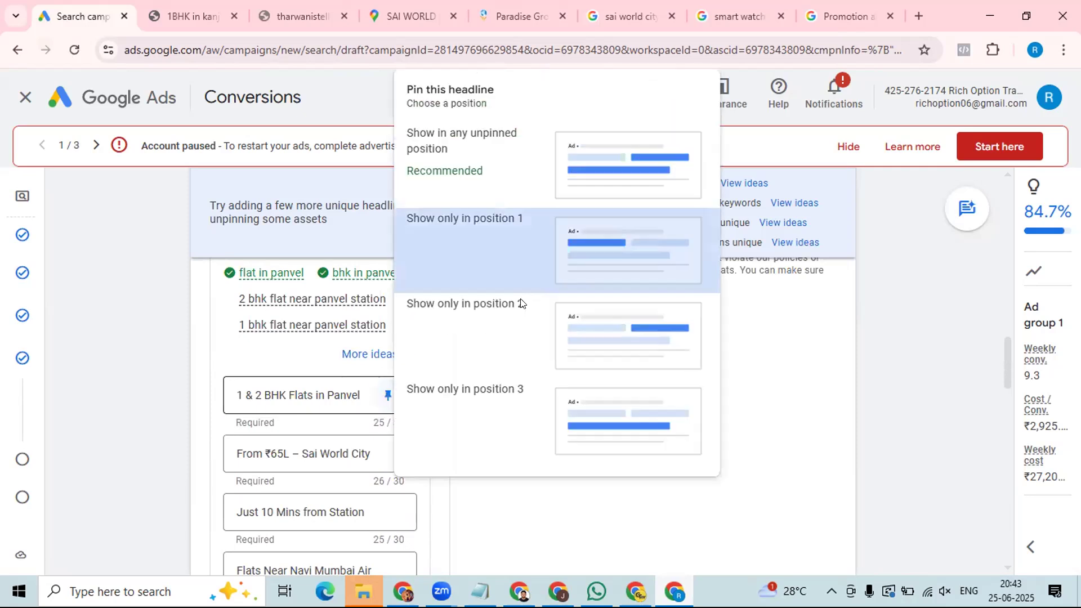
{"action": "left_click", "coordinate": [601, 162]}
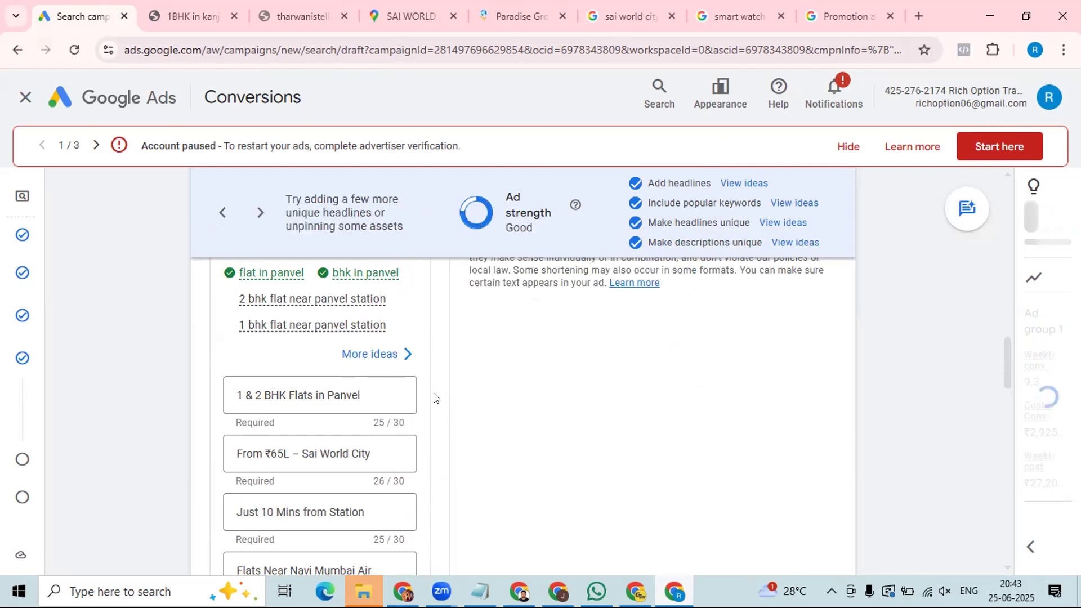
{"action": "scroll", "coordinate": [433, 397], "scroll_direction": "down", "scroll_amount": 15}
{"action": "scroll", "coordinate": [433, 397], "scroll_direction": "down", "scroll_amount": 3}
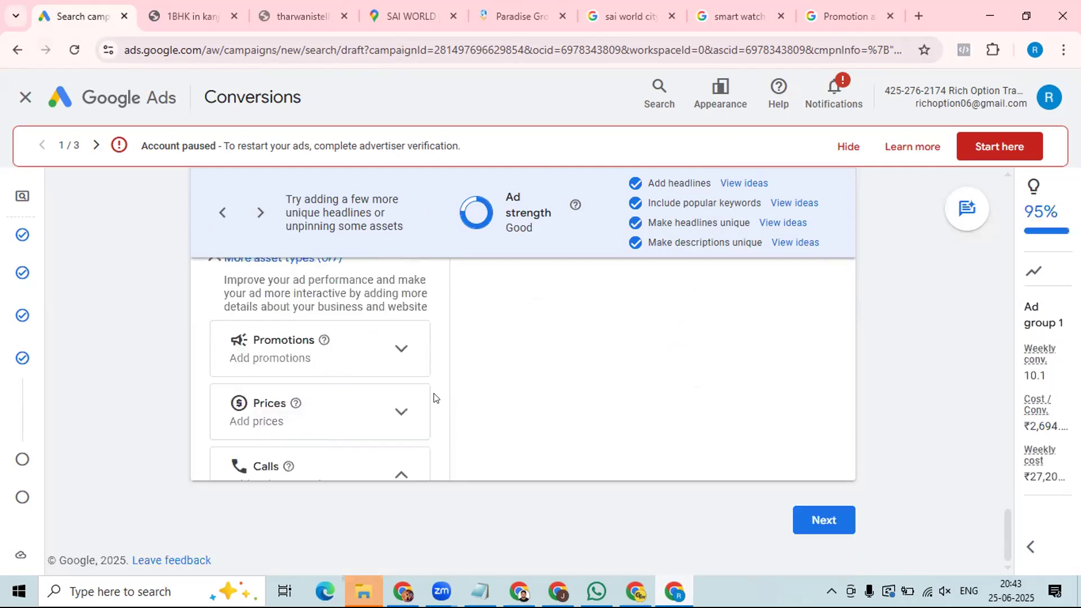
Step: Collapse the Calls section among the additional asset types and review the ad preview beside the final URL
{"action": "left_click", "coordinate": [400, 468]}
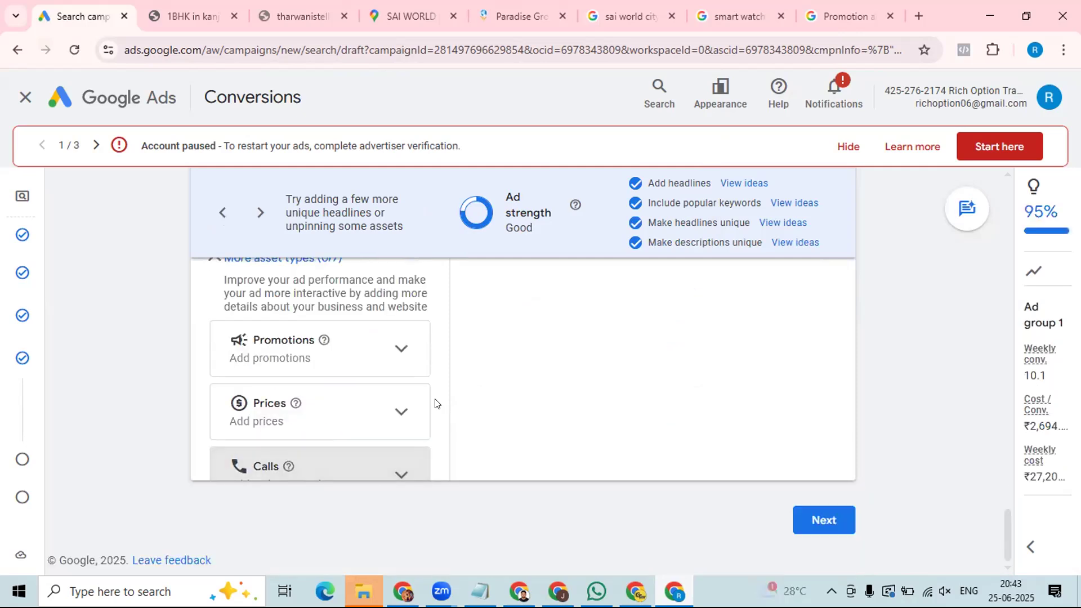
{"action": "scroll", "coordinate": [436, 406], "scroll_direction": "up", "scroll_amount": 12}
{"action": "scroll", "coordinate": [495, 405], "scroll_direction": "up", "scroll_amount": 5}
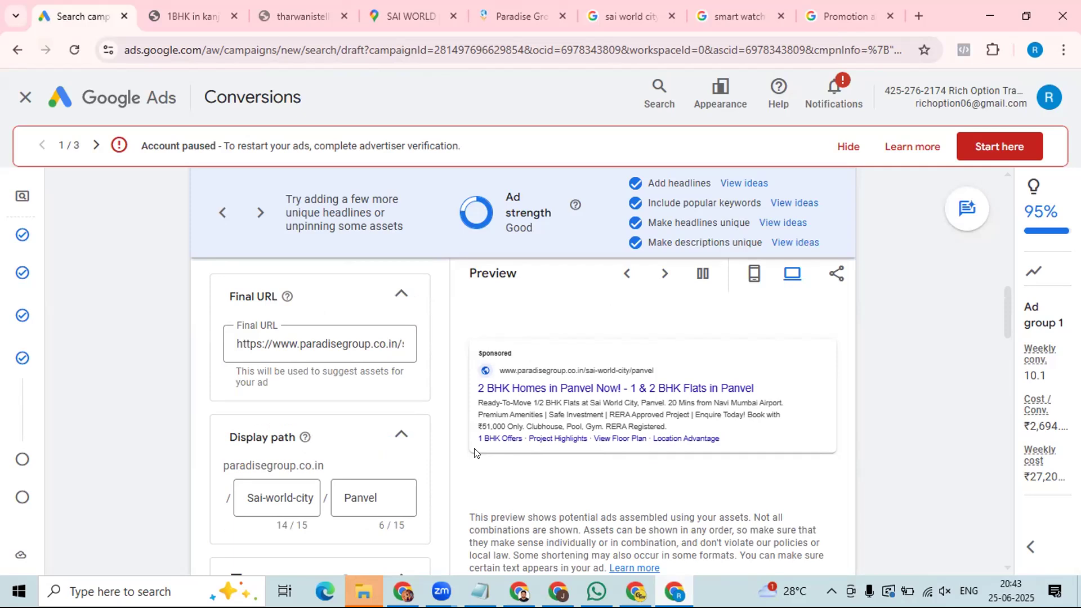
Step: Replace the Google Images search for promotion assets with "Phone Call asset in google ads"
{"action": "left_click", "coordinate": [848, 20]}
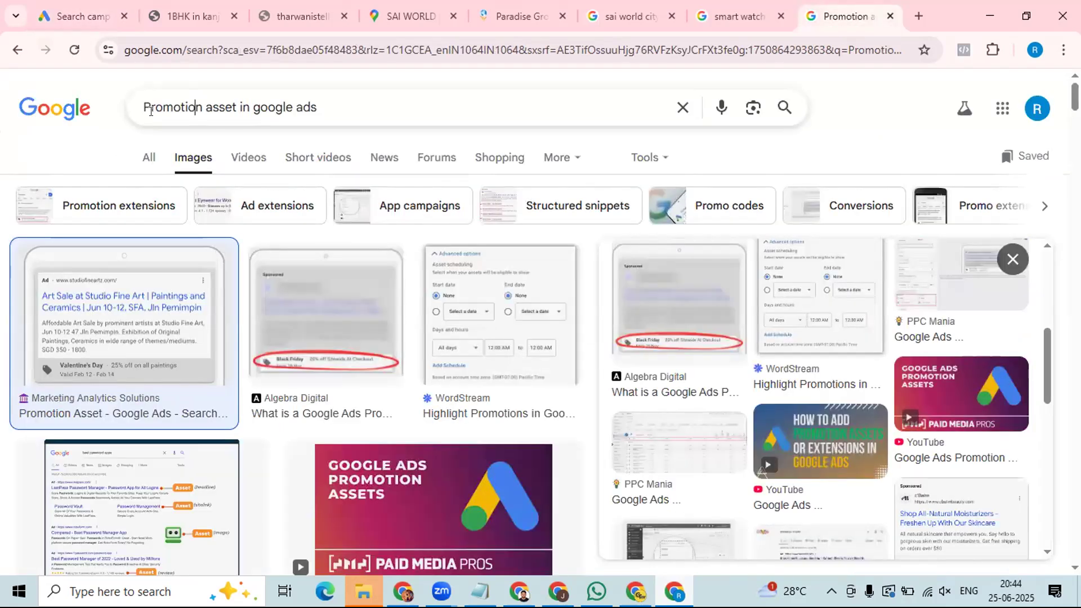
{"action": "left_click_drag", "start_coordinate": [195, 103], "coordinate": [105, 123]}
{"action": "key", "text": "Delete"}
{"action": "key", "text": "Delete"}
{"action": "key", "text": "Delete"}
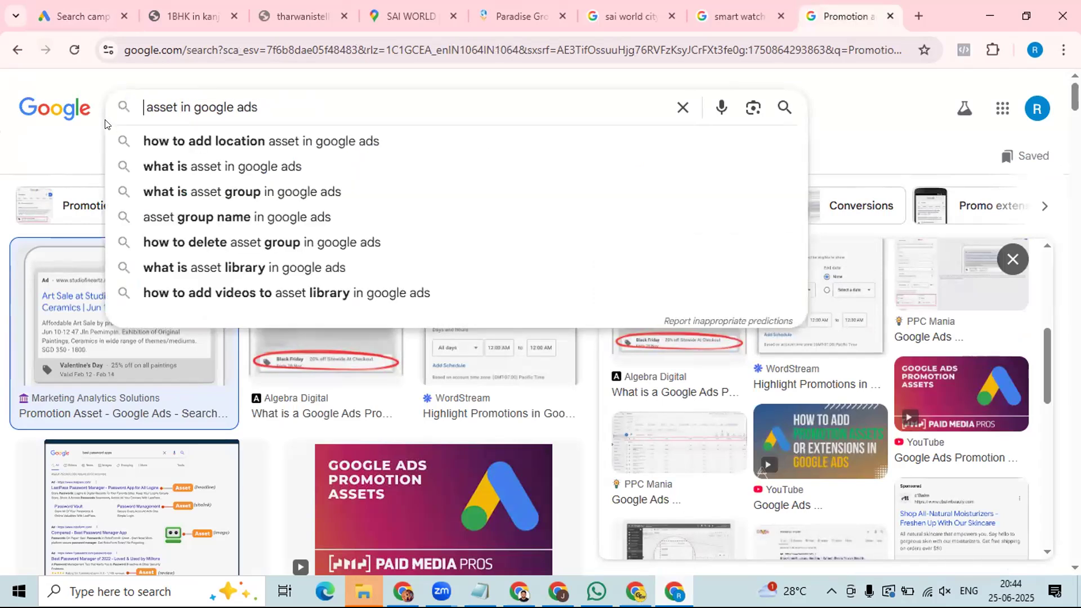
{"action": "type", "text": "C"}
{"action": "key", "text": "BackSpace"}
{"action": "key", "text": "BackSpace"}
{"action": "type", "text": "Pho"}
{"action": "type", "text": "ne Cal"}
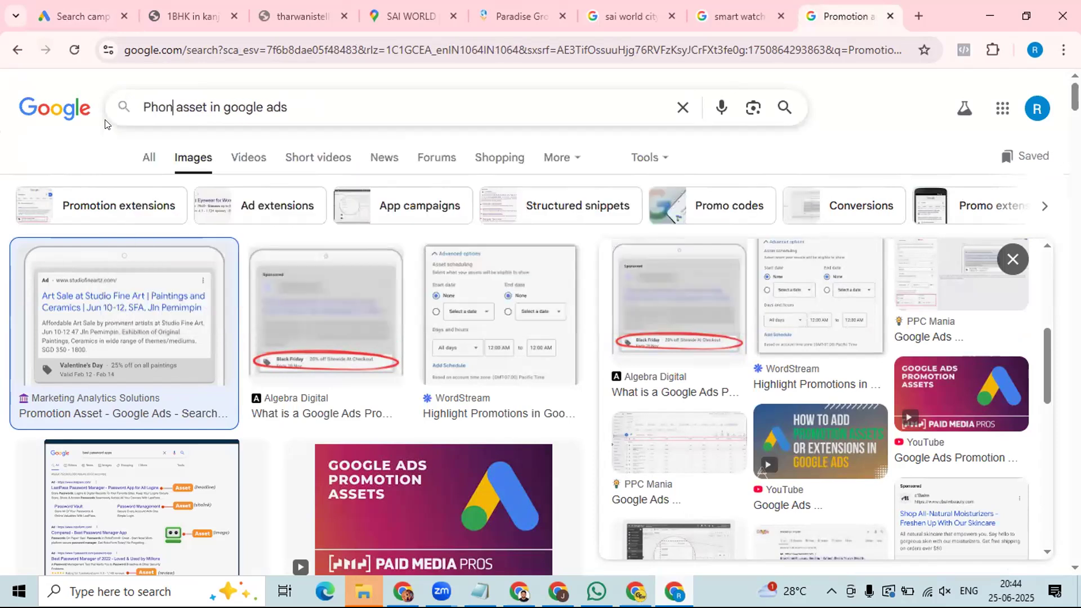
{"action": "type", "text": "l"}
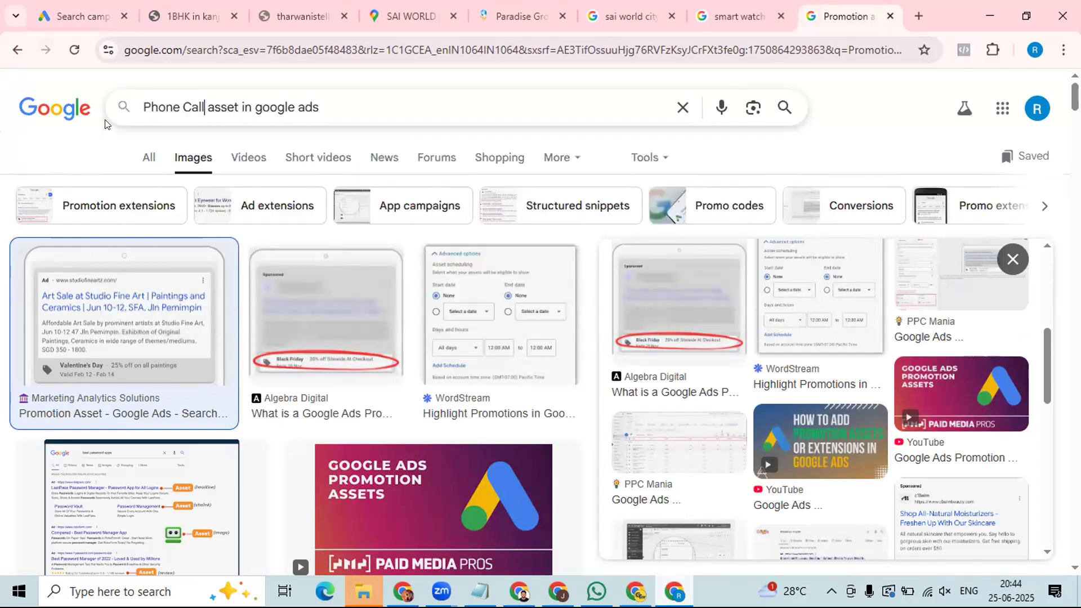
{"action": "key", "text": "Return"}
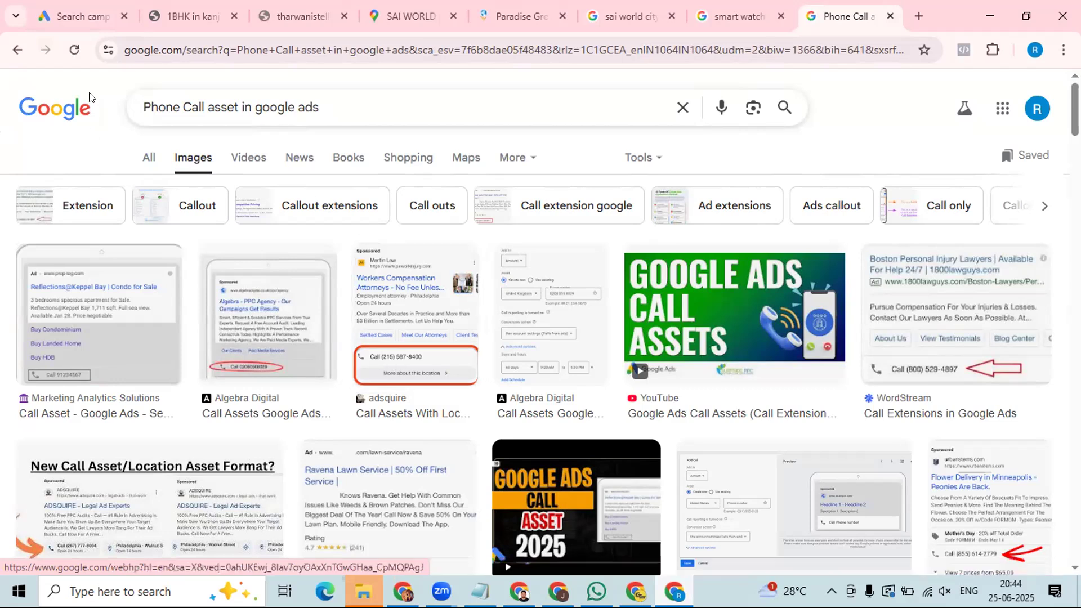
Step: Return to the Google Ads campaign draft and continue from the additional asset types to the Budget stage
{"action": "left_click", "coordinate": [80, 18]}
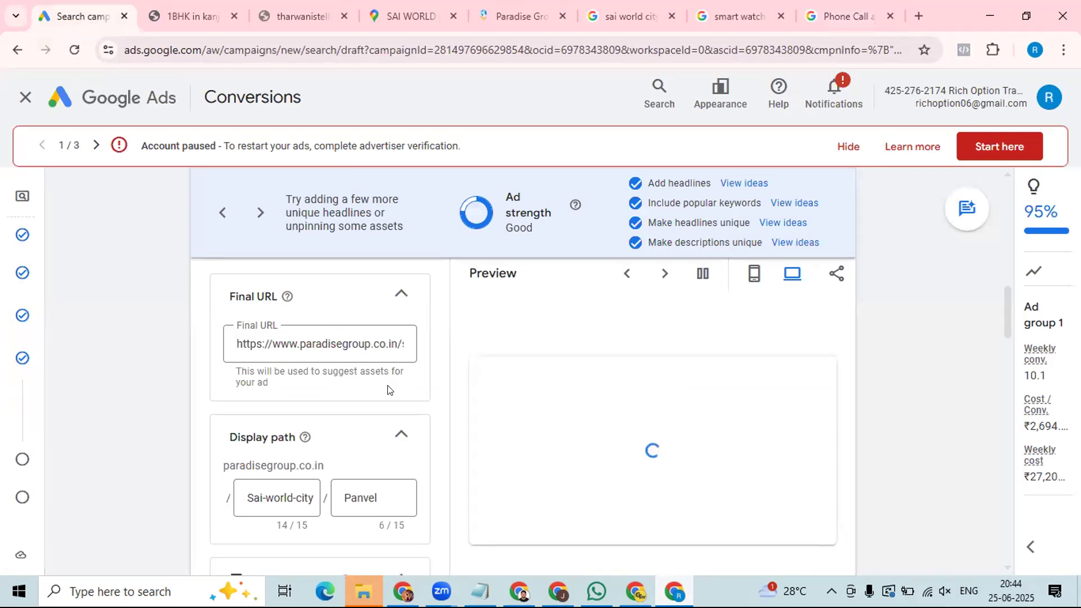
{"action": "scroll", "coordinate": [461, 390], "scroll_direction": "down", "scroll_amount": 5}
{"action": "scroll", "coordinate": [460, 390], "scroll_direction": "down", "scroll_amount": 10}
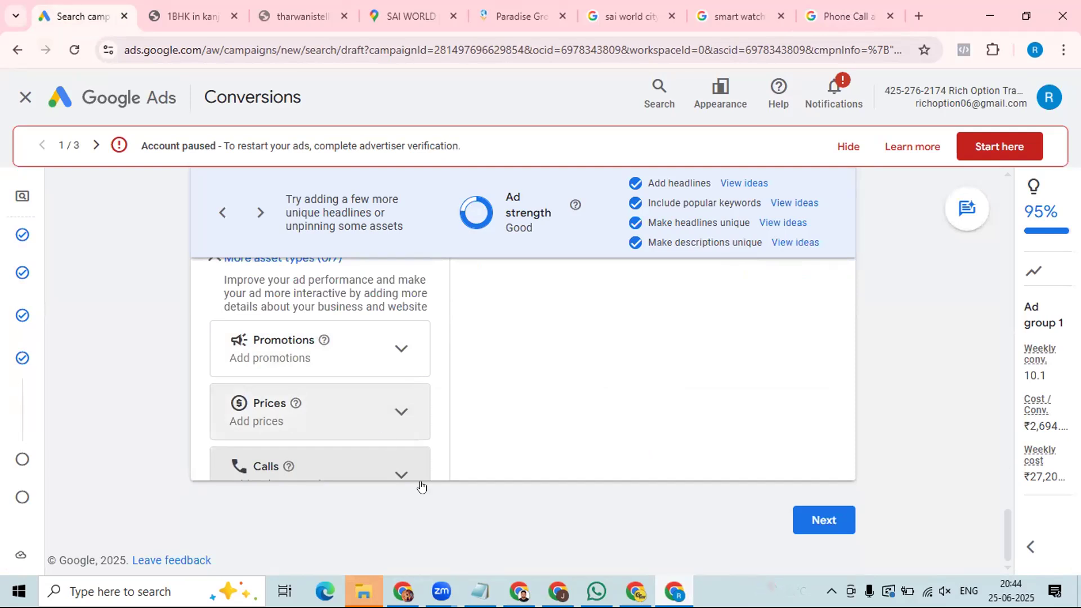
{"action": "left_click", "coordinate": [819, 521]}
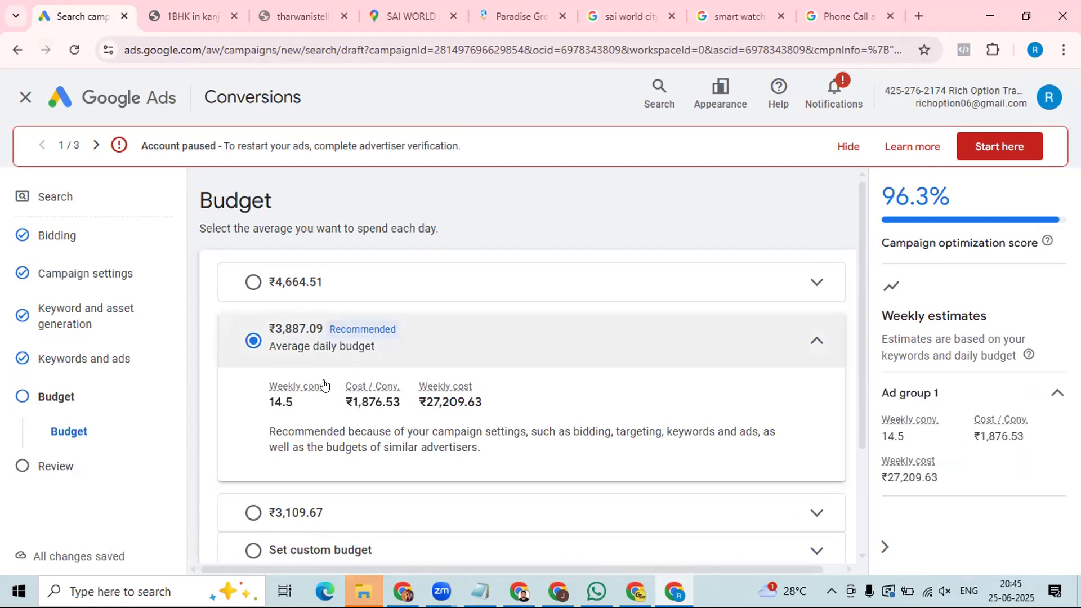
Step: Review the daily budget options and the weekly conversion estimate of the recommended budget
{"action": "scroll", "coordinate": [310, 352], "scroll_direction": "down", "scroll_amount": 2}
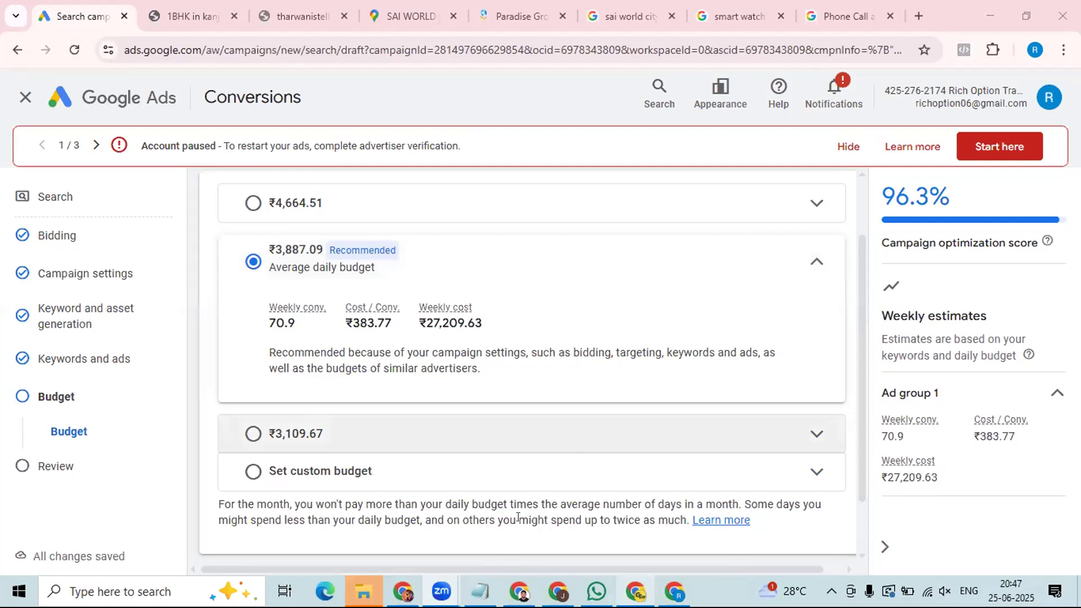
{"action": "mouse_move", "coordinate": [505, 576]}
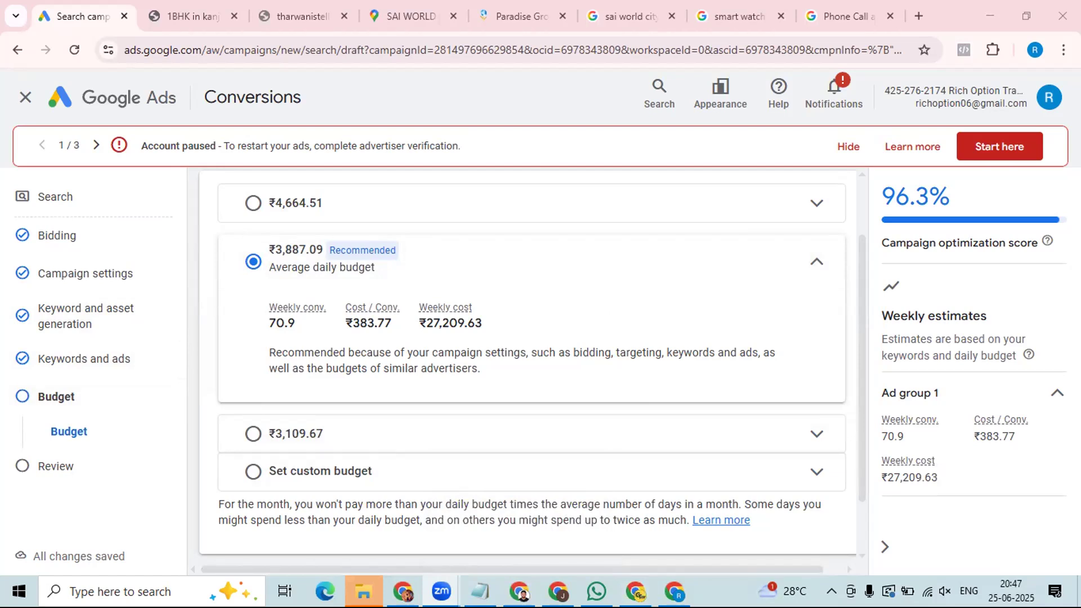
{"action": "scroll", "coordinate": [232, 328], "scroll_direction": "up", "scroll_amount": 2}
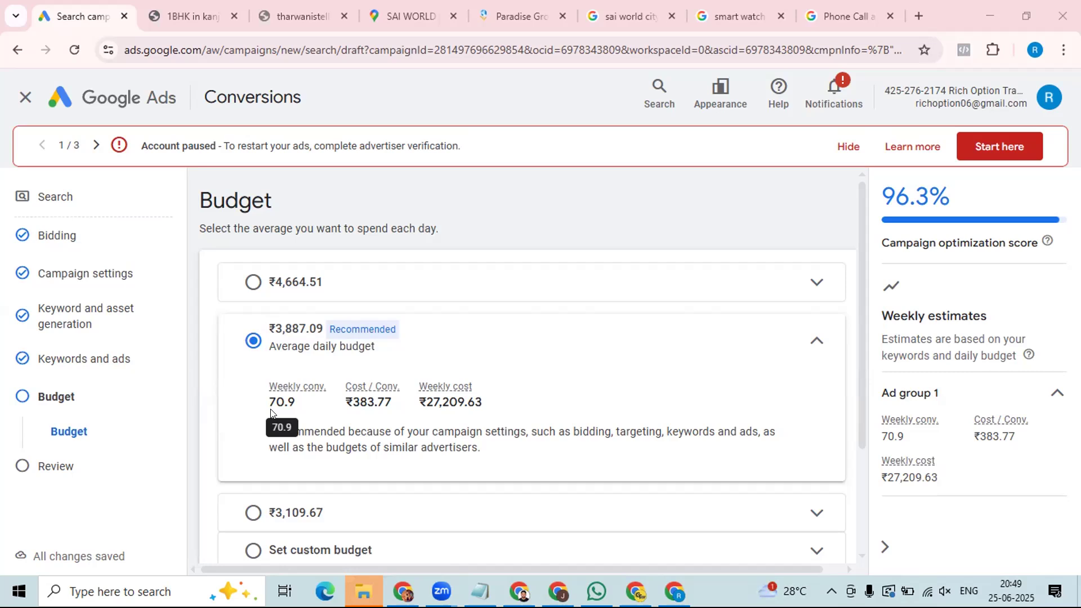
{"action": "left_click_drag", "start_coordinate": [260, 402], "coordinate": [296, 410]}
{"action": "left_click", "coordinate": [235, 413]}
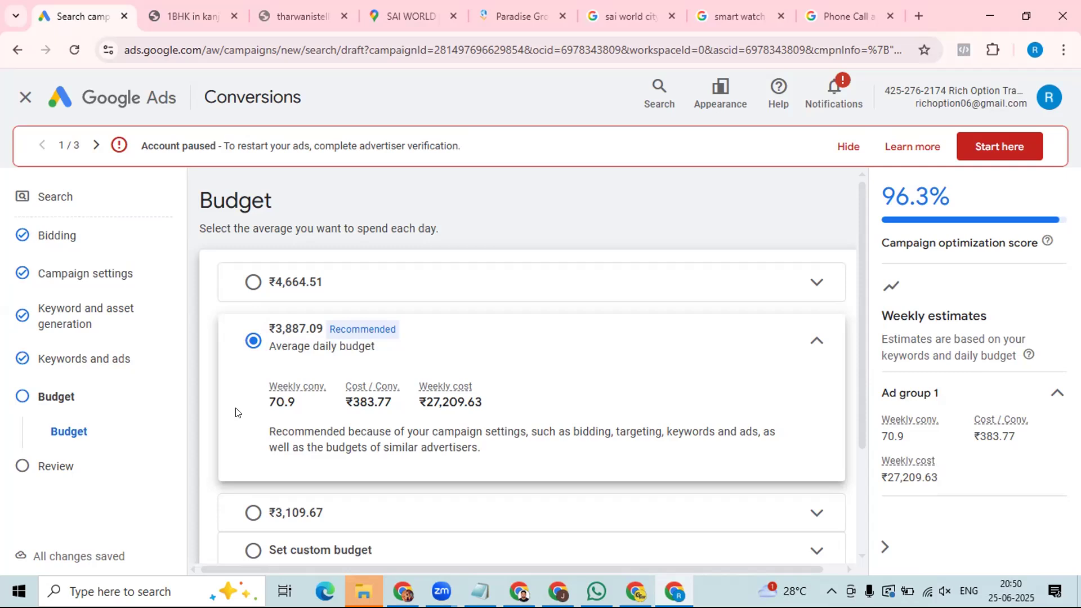
Step: Choose a custom budget and set the campaign's average daily budget to ₹1,000
{"action": "scroll", "coordinate": [235, 413], "scroll_direction": "down", "scroll_amount": 3}
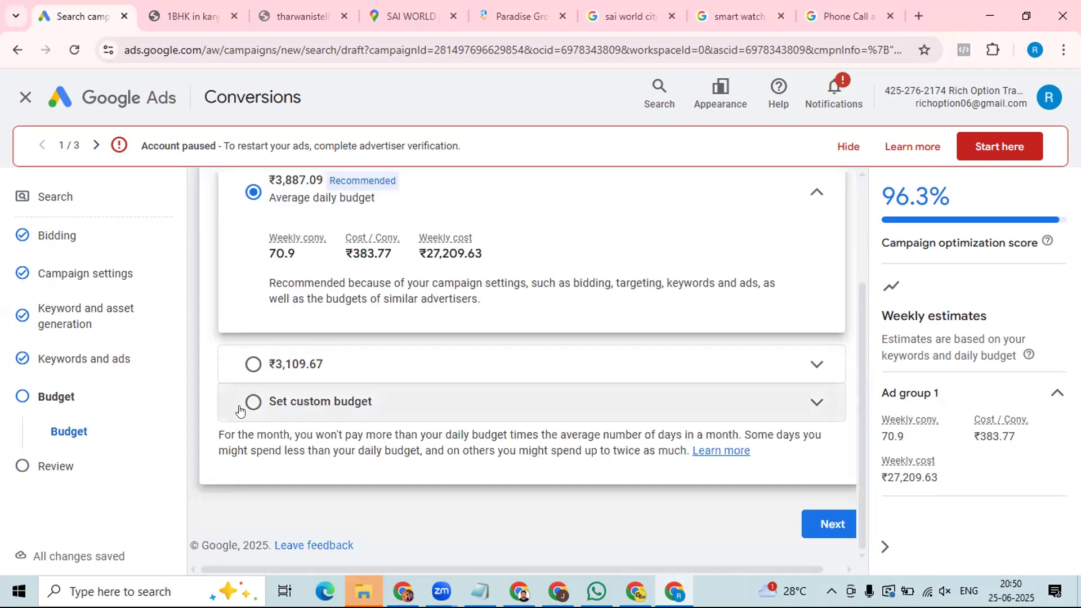
{"action": "left_click", "coordinate": [252, 401]}
{"action": "left_click", "coordinate": [327, 324]}
{"action": "left_click_drag", "start_coordinate": [332, 317], "coordinate": [269, 324]}
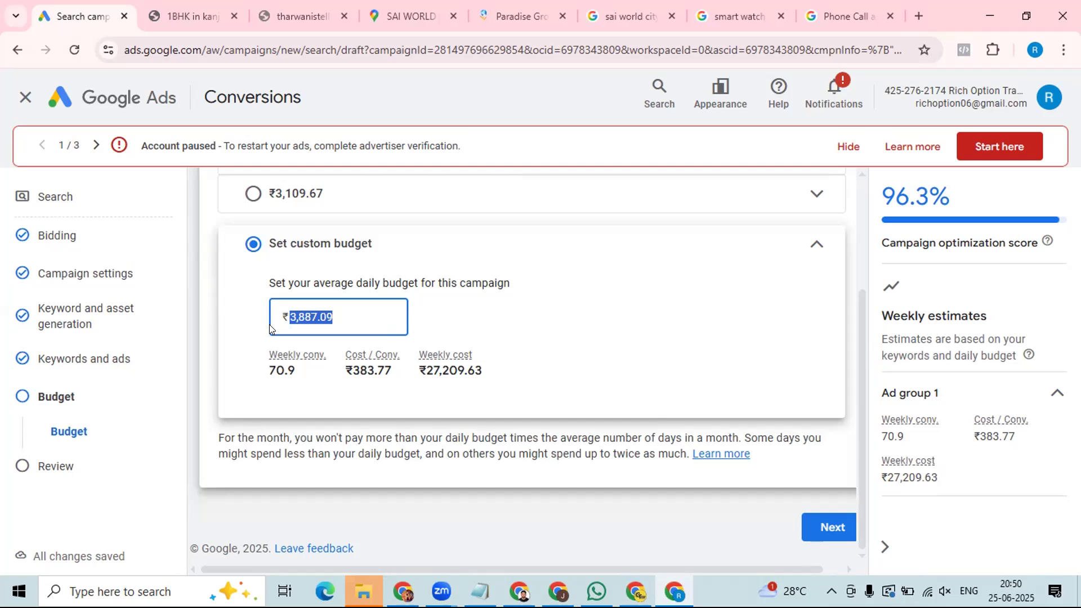
{"action": "type", "text": "1000"}
{"action": "left_click", "coordinate": [460, 388]}
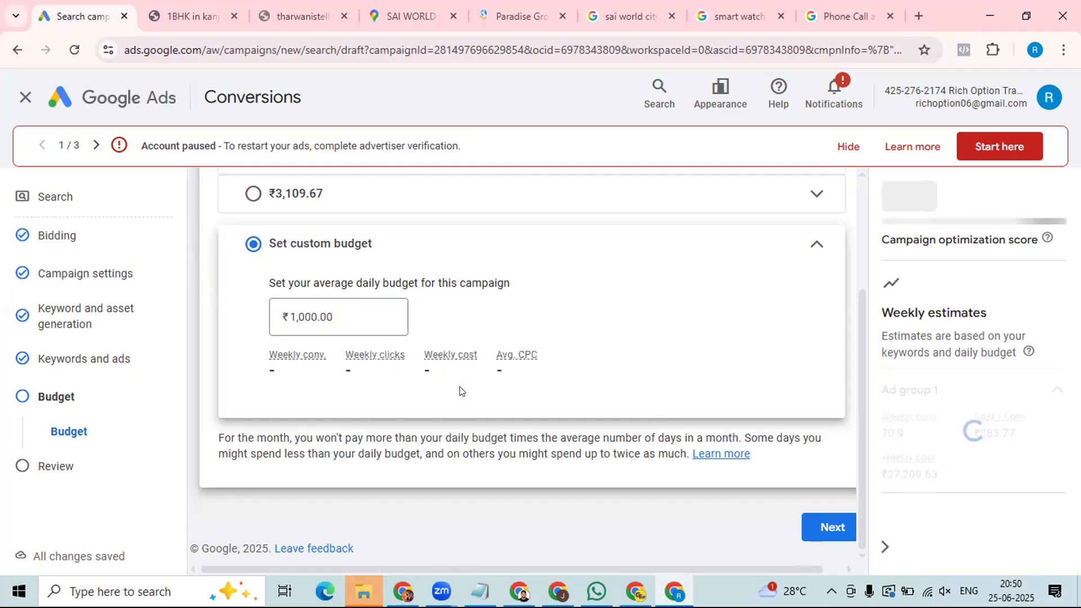
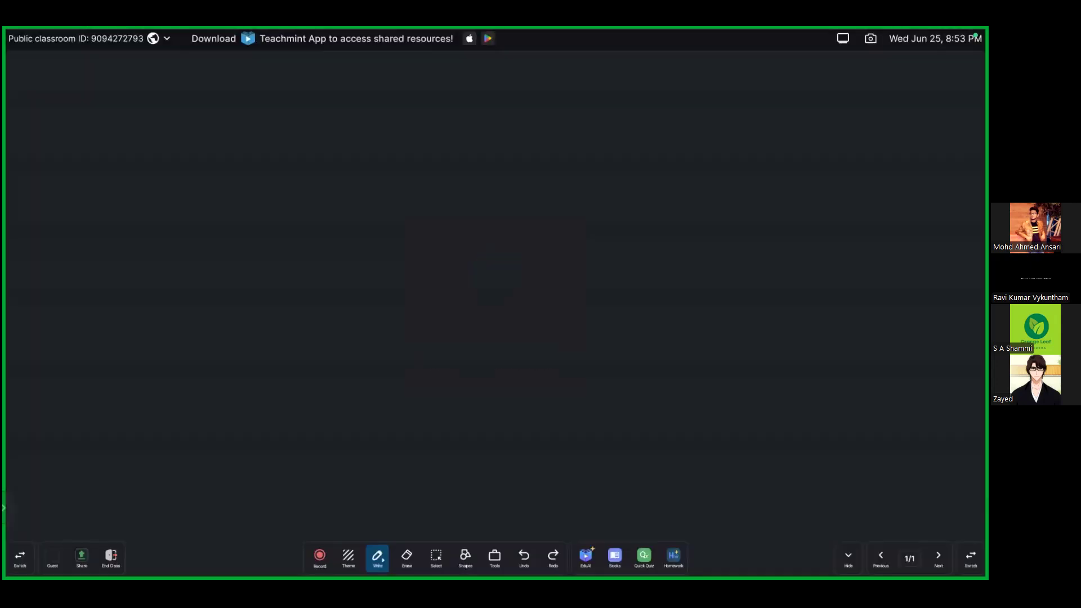
Step: Switch to the Teachmint whiteboard, choose the Write tool and change the board background to white
{"action": "left_click", "coordinate": [378, 558]}
{"action": "left_click", "coordinate": [289, 512]}
{"action": "left_click", "coordinate": [349, 558]}
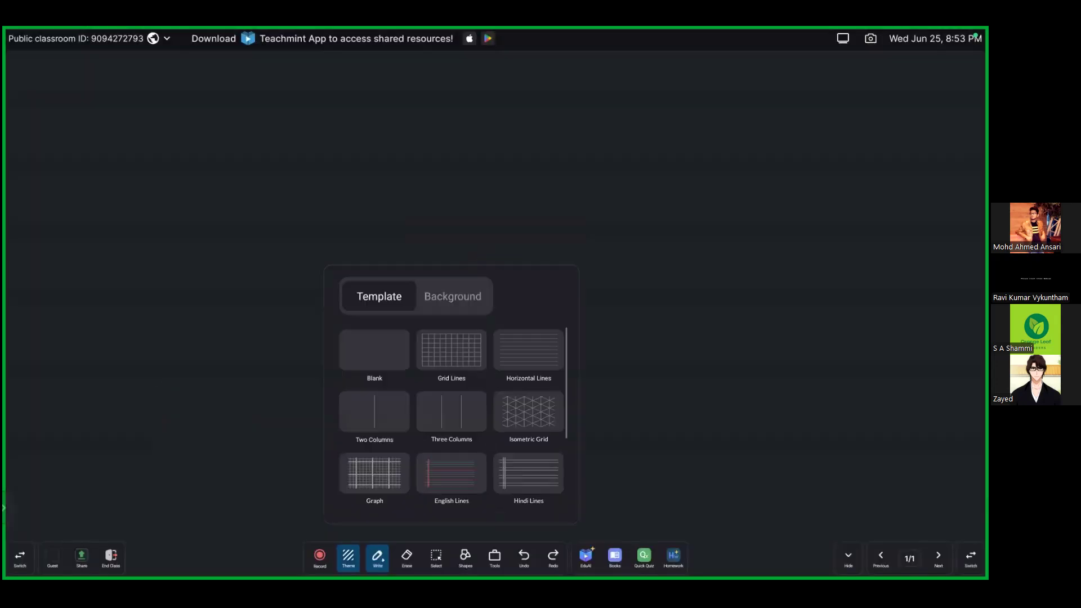
{"action": "left_click", "coordinate": [375, 349]}
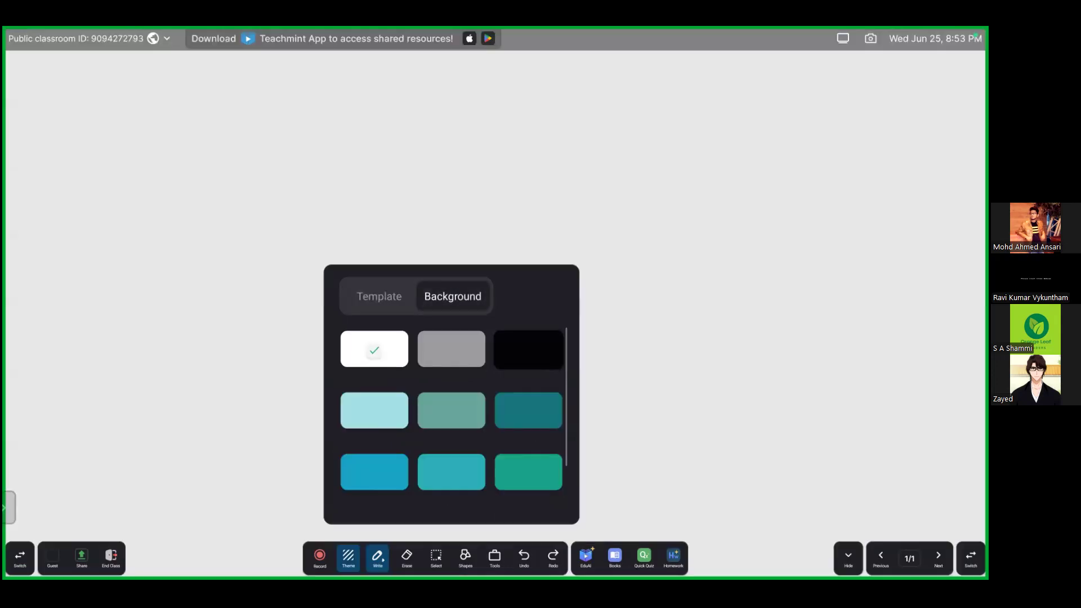
{"action": "left_click", "coordinate": [348, 558]}
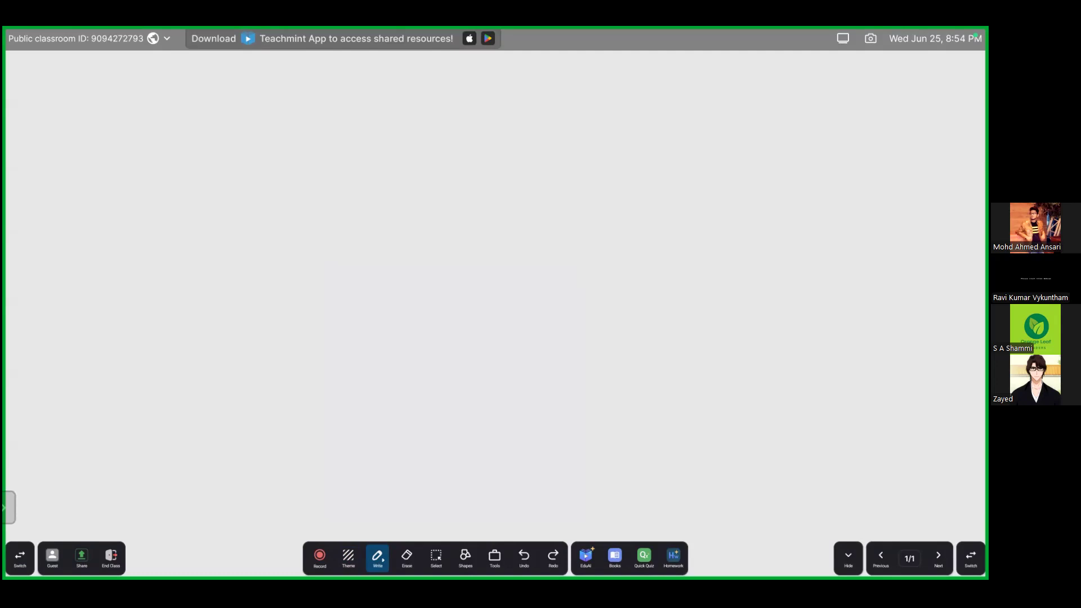
Step: Handwrite the daily budget as "DB- ₹2000" and the impressions as "Impr- 50" below it
{"action": "mouse_move", "coordinate": [54, 184]}
{"action": "left_mouse_down"}
{"action": "mouse_move", "coordinate": [69, 205]}
{"action": "mouse_move", "coordinate": [96, 201]}
{"action": "left_mouse_up"}
{"action": "mouse_move", "coordinate": [101, 186]}
{"action": "left_mouse_down"}
{"action": "mouse_move", "coordinate": [119, 190]}
{"action": "mouse_move", "coordinate": [110, 202]}
{"action": "left_mouse_up"}
{"action": "mouse_move", "coordinate": [131, 195]}
{"action": "left_mouse_down"}
{"action": "mouse_move", "coordinate": [179, 195]}
{"action": "mouse_move", "coordinate": [188, 183]}
{"action": "left_mouse_up"}
{"action": "left_click_drag", "start_coordinate": [164, 193], "coordinate": [225, 205]}
{"action": "left_click_drag", "start_coordinate": [242, 189], "coordinate": [290, 193]}
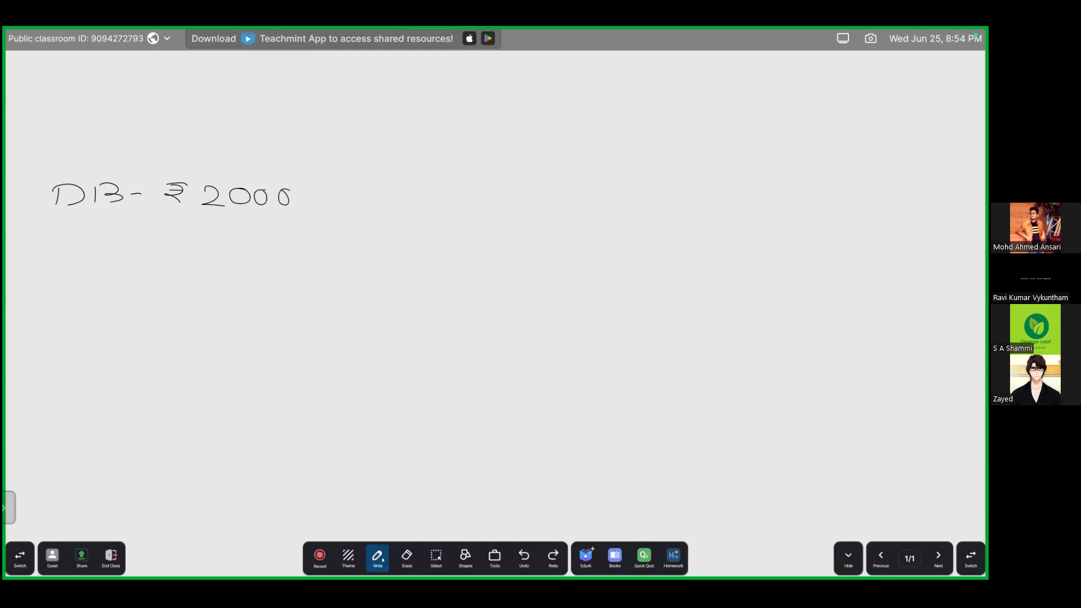
{"action": "mouse_move", "coordinate": [63, 259]}
{"action": "left_mouse_down"}
{"action": "mouse_move", "coordinate": [96, 274]}
{"action": "mouse_move", "coordinate": [122, 262]}
{"action": "mouse_move", "coordinate": [182, 273]}
{"action": "mouse_move", "coordinate": [218, 260]}
{"action": "left_mouse_up"}
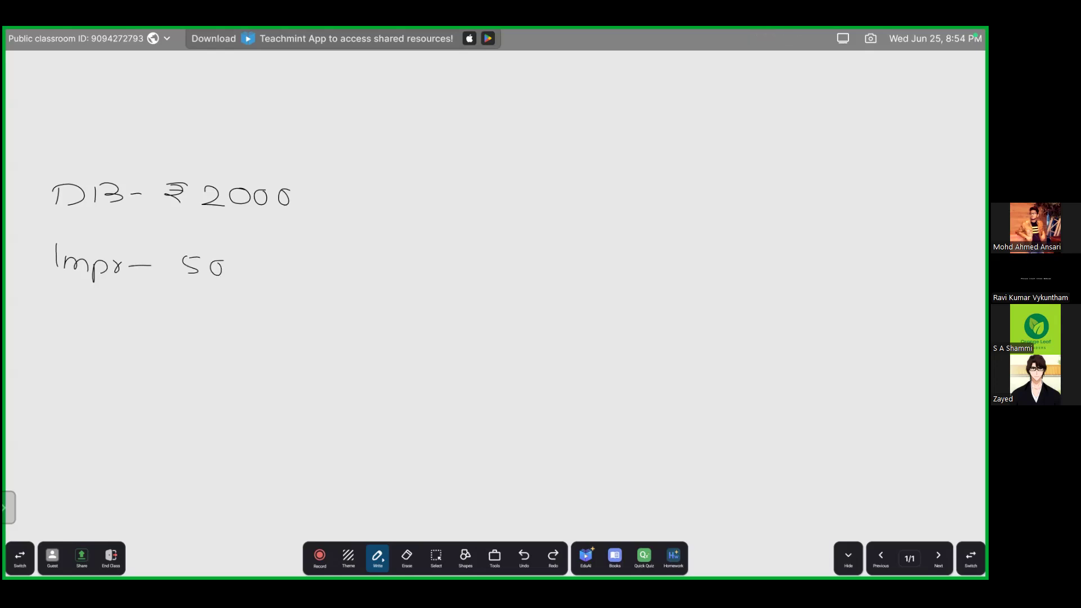
Step: Handwrite "Click- 10" and "CPC = 200" below the impressions, and mark the ₹2000 budget with a cross
{"action": "mouse_move", "coordinate": [65, 295]}
{"action": "left_mouse_down"}
{"action": "mouse_move", "coordinate": [66, 323]}
{"action": "mouse_move", "coordinate": [77, 323]}
{"action": "left_mouse_up"}
{"action": "mouse_move", "coordinate": [85, 308]}
{"action": "left_mouse_down"}
{"action": "mouse_move", "coordinate": [86, 323]}
{"action": "mouse_move", "coordinate": [104, 324]}
{"action": "left_mouse_up"}
{"action": "mouse_move", "coordinate": [111, 298]}
{"action": "left_mouse_down"}
{"action": "mouse_move", "coordinate": [111, 324]}
{"action": "mouse_move", "coordinate": [129, 325]}
{"action": "left_mouse_up"}
{"action": "left_click_drag", "start_coordinate": [138, 319], "coordinate": [193, 329]}
{"action": "left_click_drag", "start_coordinate": [185, 330], "coordinate": [219, 314]}
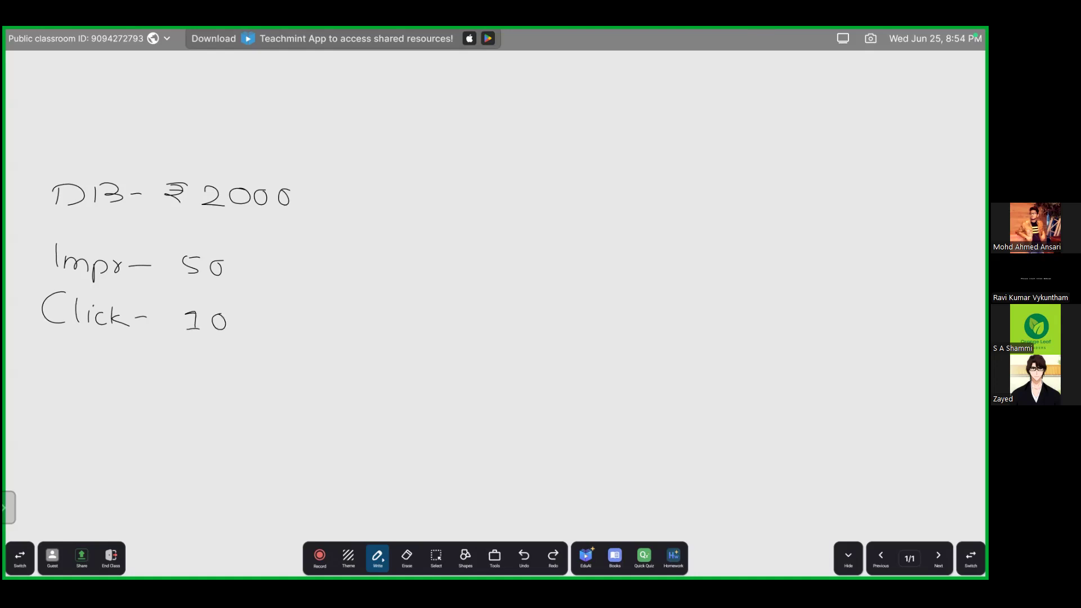
{"action": "mouse_move", "coordinate": [303, 196]}
{"action": "left_mouse_down"}
{"action": "mouse_move", "coordinate": [340, 178]}
{"action": "mouse_move", "coordinate": [339, 205]}
{"action": "left_mouse_up"}
{"action": "mouse_move", "coordinate": [56, 372]}
{"action": "left_mouse_down"}
{"action": "mouse_move", "coordinate": [32, 393]}
{"action": "mouse_move", "coordinate": [58, 400]}
{"action": "left_mouse_up"}
{"action": "mouse_move", "coordinate": [66, 375]}
{"action": "left_mouse_down"}
{"action": "mouse_move", "coordinate": [67, 397]}
{"action": "mouse_move", "coordinate": [67, 387]}
{"action": "mouse_move", "coordinate": [167, 395]}
{"action": "mouse_move", "coordinate": [212, 377]}
{"action": "left_mouse_up"}
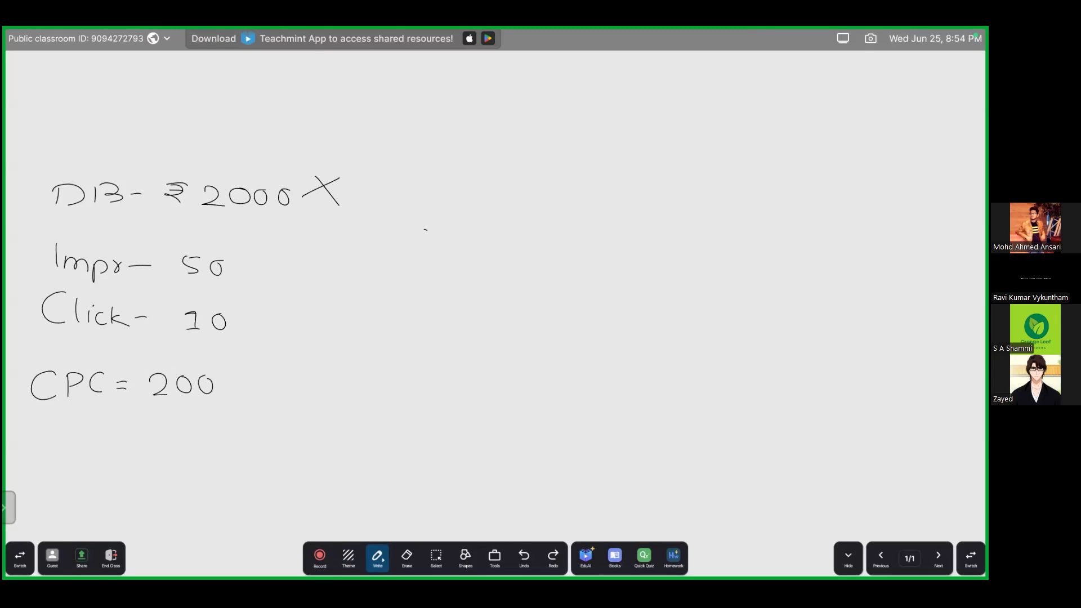
Step: Extend the click line with "× 200 = 2000" and circle the whole calculation
{"action": "left_click_drag", "start_coordinate": [246, 324], "coordinate": [293, 317]}
{"action": "mouse_move", "coordinate": [308, 317]}
{"action": "left_mouse_down"}
{"action": "mouse_move", "coordinate": [309, 328]}
{"action": "mouse_move", "coordinate": [361, 328]}
{"action": "left_mouse_up"}
{"action": "mouse_move", "coordinate": [372, 316]}
{"action": "left_mouse_down"}
{"action": "mouse_move", "coordinate": [411, 317]}
{"action": "mouse_move", "coordinate": [302, 345]}
{"action": "mouse_move", "coordinate": [167, 313]}
{"action": "mouse_move", "coordinate": [441, 296]}
{"action": "mouse_move", "coordinate": [433, 341]}
{"action": "left_mouse_up"}
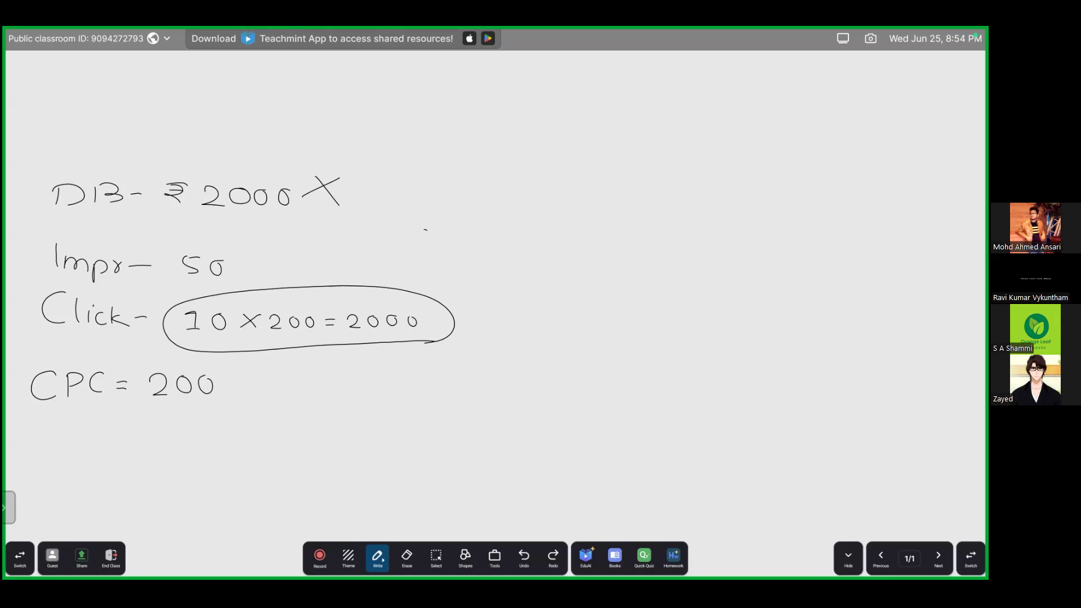
Step: Sketch a search bar with result lines below the CPC and connect one result to a circle labelled "Web"
{"action": "left_click_drag", "start_coordinate": [191, 437], "coordinate": [63, 479]}
{"action": "left_click_drag", "start_coordinate": [189, 498], "coordinate": [60, 493]}
{"action": "left_click_drag", "start_coordinate": [182, 519], "coordinate": [63, 520]}
{"action": "mouse_move", "coordinate": [189, 499]}
{"action": "left_mouse_down"}
{"action": "mouse_move", "coordinate": [315, 430]}
{"action": "mouse_move", "coordinate": [253, 473]}
{"action": "mouse_move", "coordinate": [259, 454]}
{"action": "left_mouse_up"}
{"action": "left_click_drag", "start_coordinate": [282, 465], "coordinate": [326, 478]}
{"action": "left_click_drag", "start_coordinate": [331, 458], "coordinate": [328, 476]}
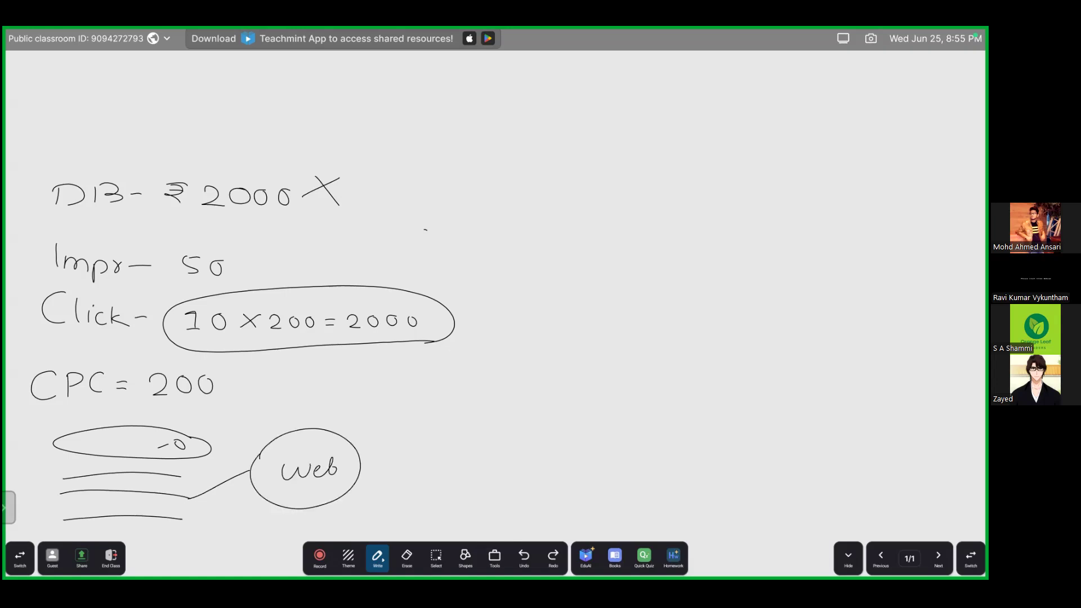
Step: Extend the flow from "Web", marked 10, to a form marked 2 and a "T.Y" page, with "2 Conversion" and "0" beside it
{"action": "mouse_move", "coordinate": [294, 439]}
{"action": "left_mouse_down"}
{"action": "mouse_move", "coordinate": [380, 465]}
{"action": "mouse_move", "coordinate": [387, 503]}
{"action": "mouse_move", "coordinate": [437, 461]}
{"action": "left_mouse_up"}
{"action": "mouse_move", "coordinate": [409, 423]}
{"action": "left_mouse_down"}
{"action": "mouse_move", "coordinate": [426, 436]}
{"action": "mouse_move", "coordinate": [426, 460]}
{"action": "left_mouse_up"}
{"action": "mouse_move", "coordinate": [410, 475]}
{"action": "left_mouse_down"}
{"action": "mouse_move", "coordinate": [428, 474]}
{"action": "mouse_move", "coordinate": [427, 487]}
{"action": "mouse_move", "coordinate": [464, 475]}
{"action": "left_mouse_up"}
{"action": "mouse_move", "coordinate": [537, 438]}
{"action": "left_mouse_down"}
{"action": "mouse_move", "coordinate": [472, 465]}
{"action": "mouse_move", "coordinate": [541, 446]}
{"action": "left_mouse_up"}
{"action": "mouse_move", "coordinate": [478, 387]}
{"action": "left_mouse_down"}
{"action": "mouse_move", "coordinate": [513, 389]}
{"action": "mouse_move", "coordinate": [498, 411]}
{"action": "mouse_move", "coordinate": [527, 402]}
{"action": "left_mouse_up"}
{"action": "left_click", "coordinate": [502, 401]}
{"action": "mouse_move", "coordinate": [535, 392]}
{"action": "left_mouse_down"}
{"action": "mouse_move", "coordinate": [523, 416]}
{"action": "mouse_move", "coordinate": [590, 432]}
{"action": "mouse_move", "coordinate": [673, 423]}
{"action": "mouse_move", "coordinate": [701, 437]}
{"action": "left_mouse_up"}
{"action": "left_click_drag", "start_coordinate": [715, 430], "coordinate": [752, 449]}
{"action": "mouse_move", "coordinate": [584, 458]}
{"action": "left_mouse_down"}
{"action": "mouse_move", "coordinate": [599, 463]}
{"action": "mouse_move", "coordinate": [586, 457]}
{"action": "left_mouse_up"}
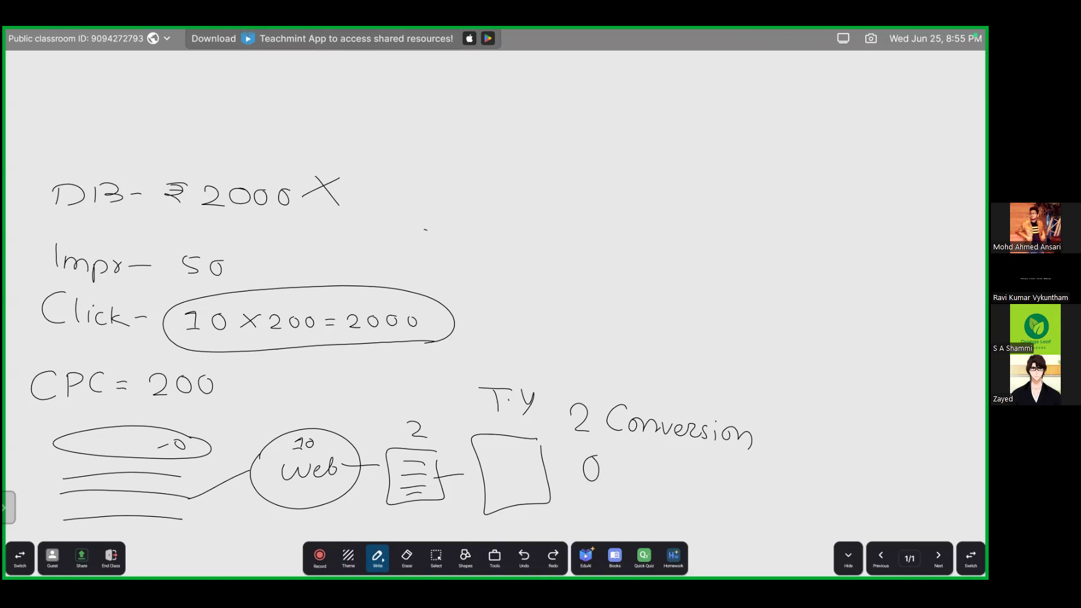
Step: Draw a cross above "2 Conversion" and strike through the text
{"action": "left_click_drag", "start_coordinate": [608, 365], "coordinate": [564, 394]}
{"action": "left_click_drag", "start_coordinate": [569, 360], "coordinate": [609, 413]}
{"action": "left_click_drag", "start_coordinate": [614, 425], "coordinate": [707, 422]}
{"action": "left_click_drag", "start_coordinate": [571, 408], "coordinate": [681, 450]}
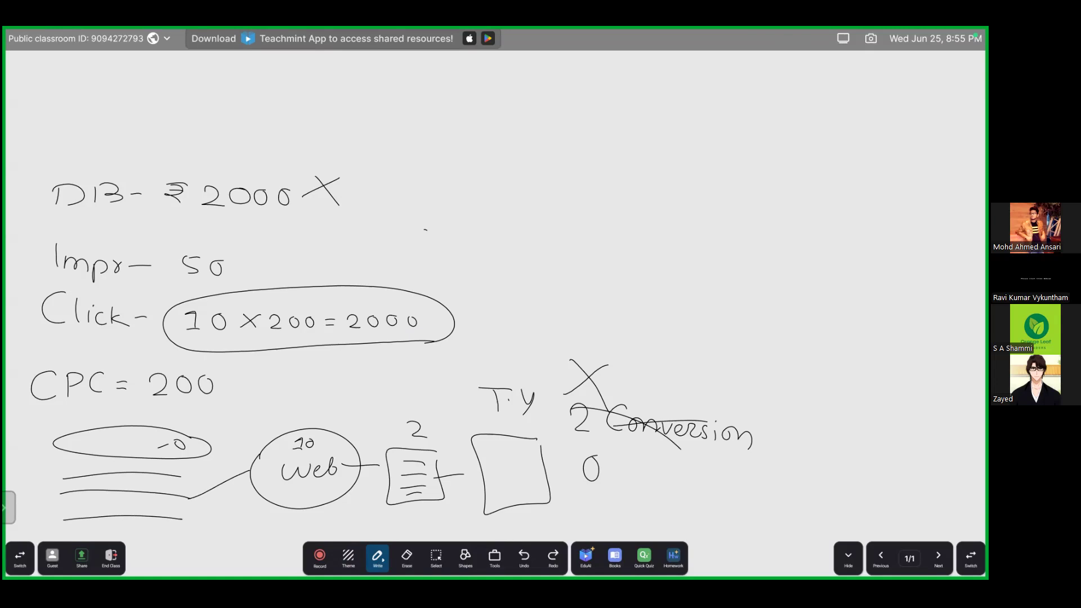
Step: Handwrite "÷ 2" and "CPL 1000" after the circled click calculation
{"action": "mouse_move", "coordinate": [503, 320]}
{"action": "left_mouse_down"}
{"action": "mouse_move", "coordinate": [467, 319]}
{"action": "mouse_move", "coordinate": [534, 311]}
{"action": "mouse_move", "coordinate": [542, 333]}
{"action": "left_mouse_up"}
{"action": "left_click", "coordinate": [485, 308]}
{"action": "left_click", "coordinate": [485, 326]}
{"action": "mouse_move", "coordinate": [598, 304]}
{"action": "left_mouse_down"}
{"action": "mouse_move", "coordinate": [595, 329]}
{"action": "mouse_move", "coordinate": [610, 330]}
{"action": "left_mouse_up"}
{"action": "mouse_move", "coordinate": [611, 304]}
{"action": "left_mouse_down"}
{"action": "mouse_move", "coordinate": [613, 317]}
{"action": "mouse_move", "coordinate": [656, 327]}
{"action": "left_mouse_up"}
{"action": "left_click_drag", "start_coordinate": [675, 305], "coordinate": [682, 326]}
{"action": "mouse_move", "coordinate": [674, 326]}
{"action": "left_mouse_down"}
{"action": "mouse_move", "coordinate": [691, 325]}
{"action": "mouse_move", "coordinate": [698, 306]}
{"action": "mouse_move", "coordinate": [721, 306]}
{"action": "left_mouse_up"}
{"action": "left_click_drag", "start_coordinate": [753, 314], "coordinate": [760, 315]}
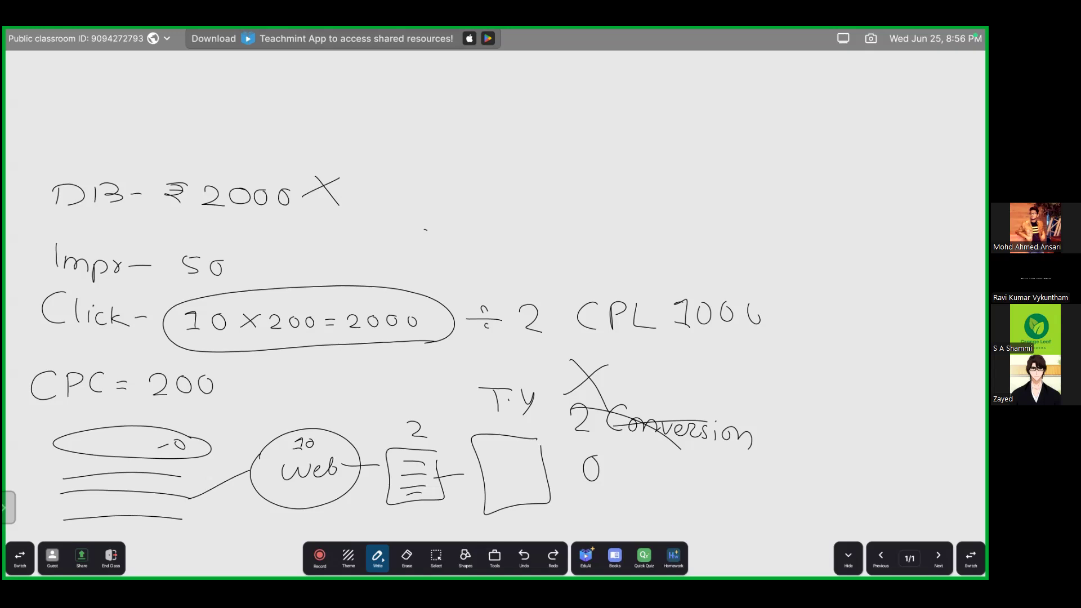
Step: Switch from the whiteboard to the Zoom meeting and stop sharing the screen
{"action": "left_click", "coordinate": [547, 556]}
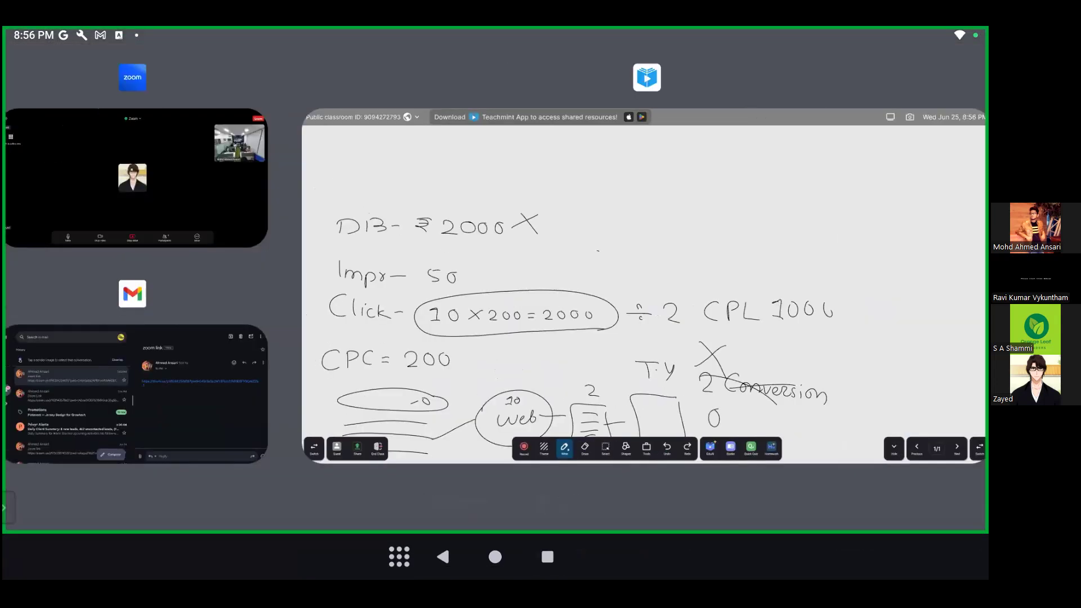
{"action": "left_click_drag", "start_coordinate": [394, 281], "coordinate": [571, 282]}
{"action": "left_click", "coordinate": [309, 177]}
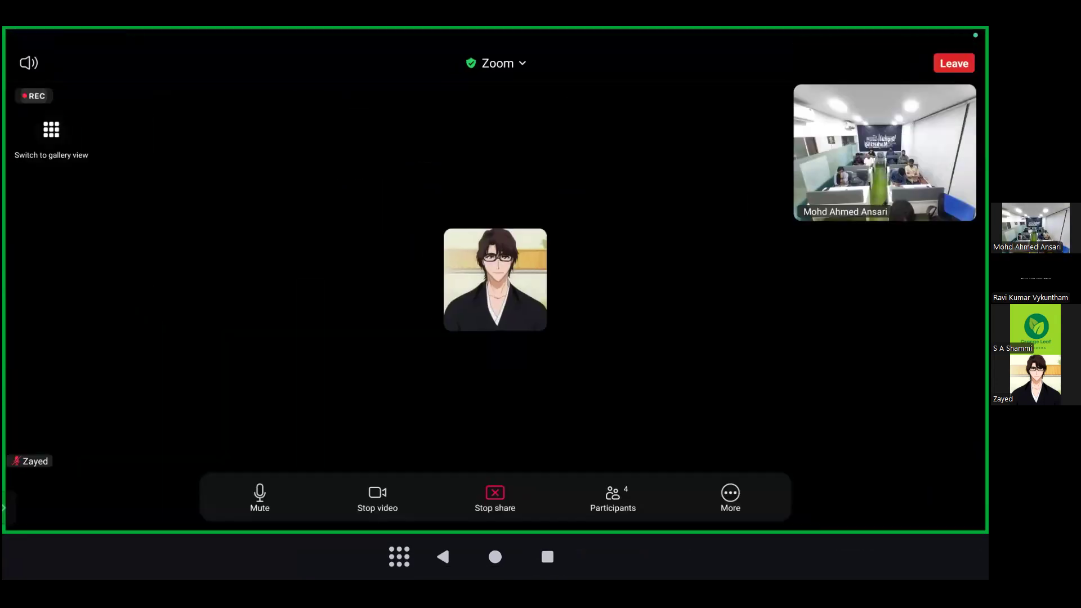
{"action": "left_click", "coordinate": [495, 499]}
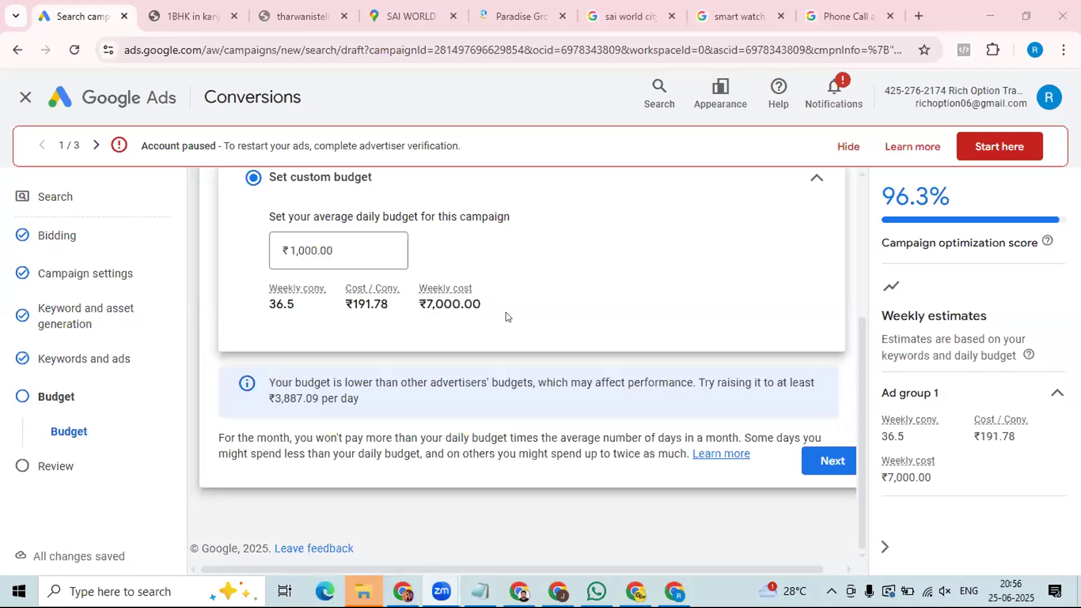
Step: Compare the suggested daily budgets with the custom budget's weekly estimates on the Google Ads budget page
{"action": "scroll", "coordinate": [586, 328], "scroll_direction": "up", "scroll_amount": 3}
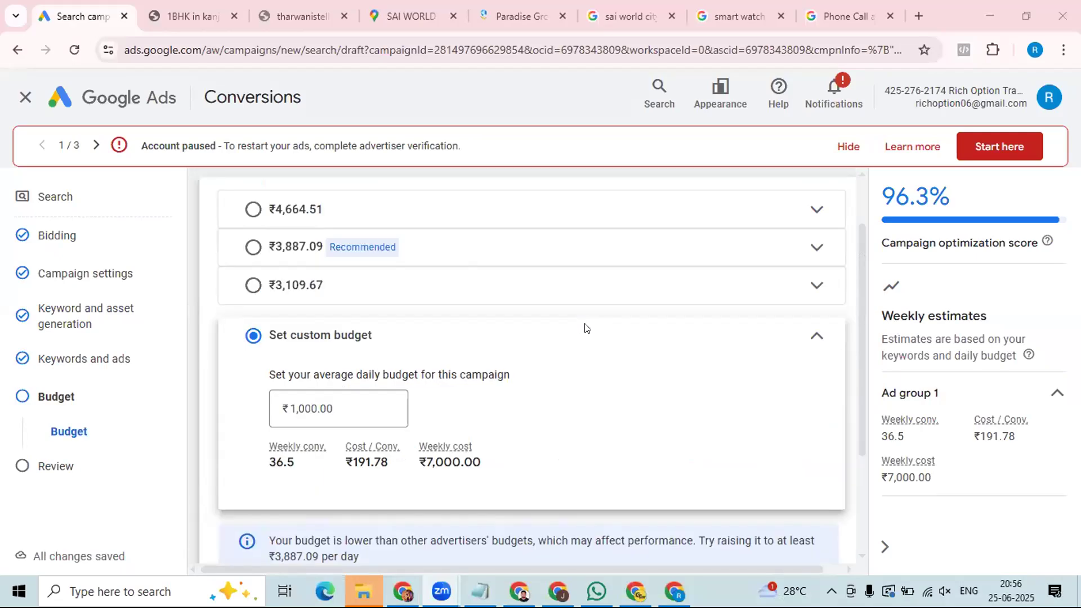
{"action": "scroll", "coordinate": [585, 328], "scroll_direction": "down", "scroll_amount": 3}
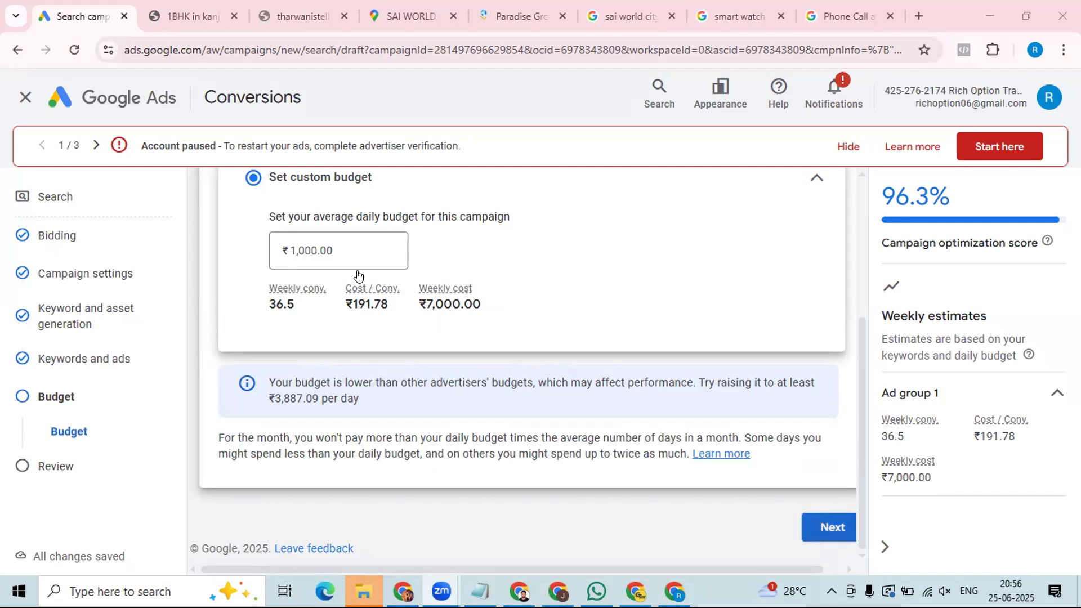
Step: Accept the custom daily budget, look over the campaign review summary and publish the campaign
{"action": "left_click", "coordinate": [824, 526]}
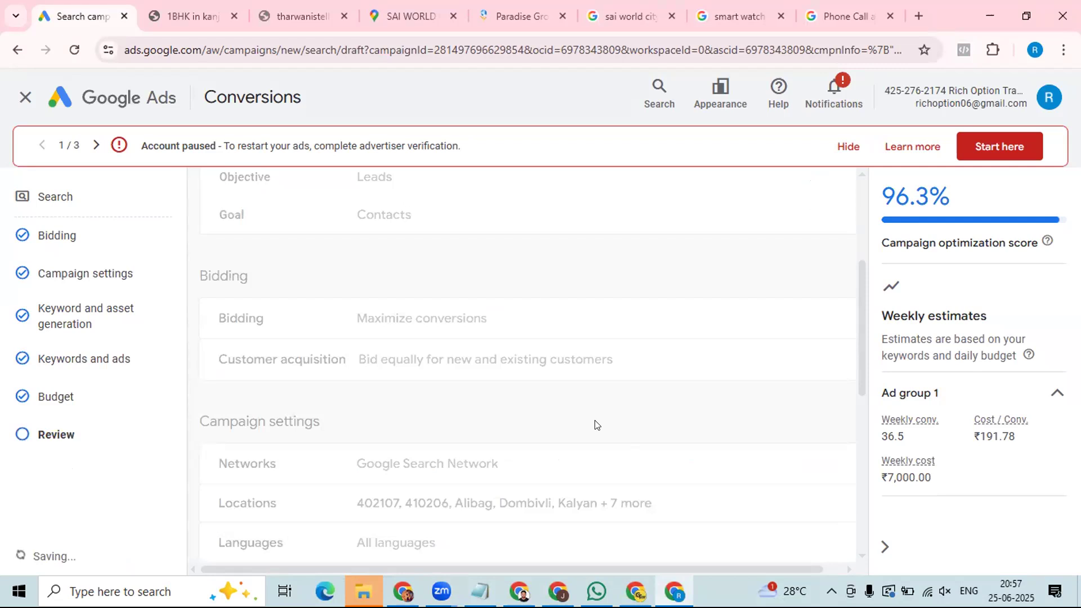
{"action": "scroll", "coordinate": [596, 425], "scroll_direction": "down", "scroll_amount": 4}
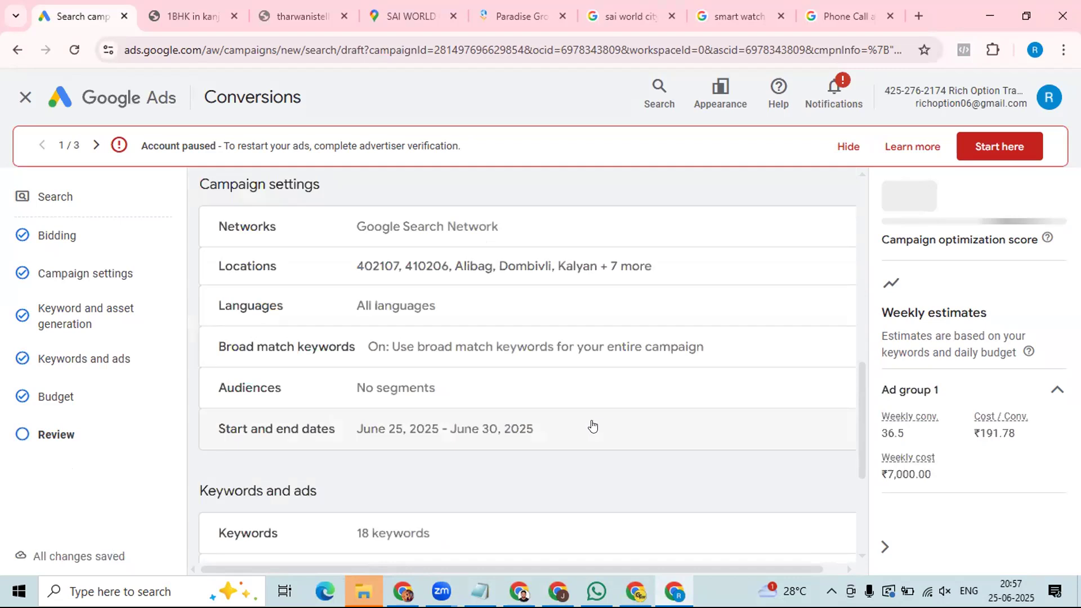
{"action": "scroll", "coordinate": [594, 425], "scroll_direction": "down", "scroll_amount": 4}
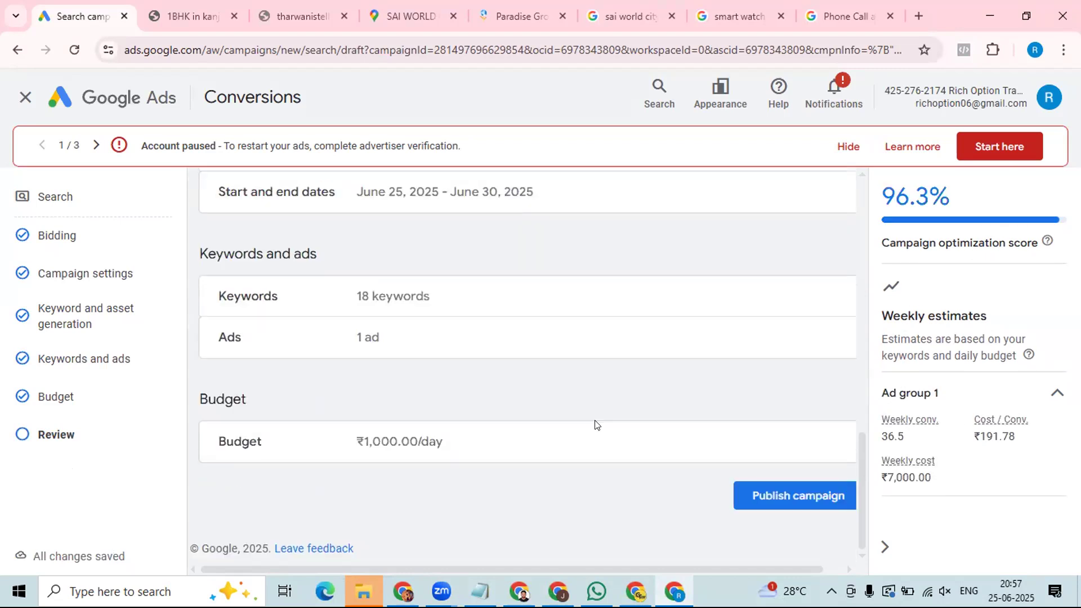
{"action": "left_click", "coordinate": [779, 494]}
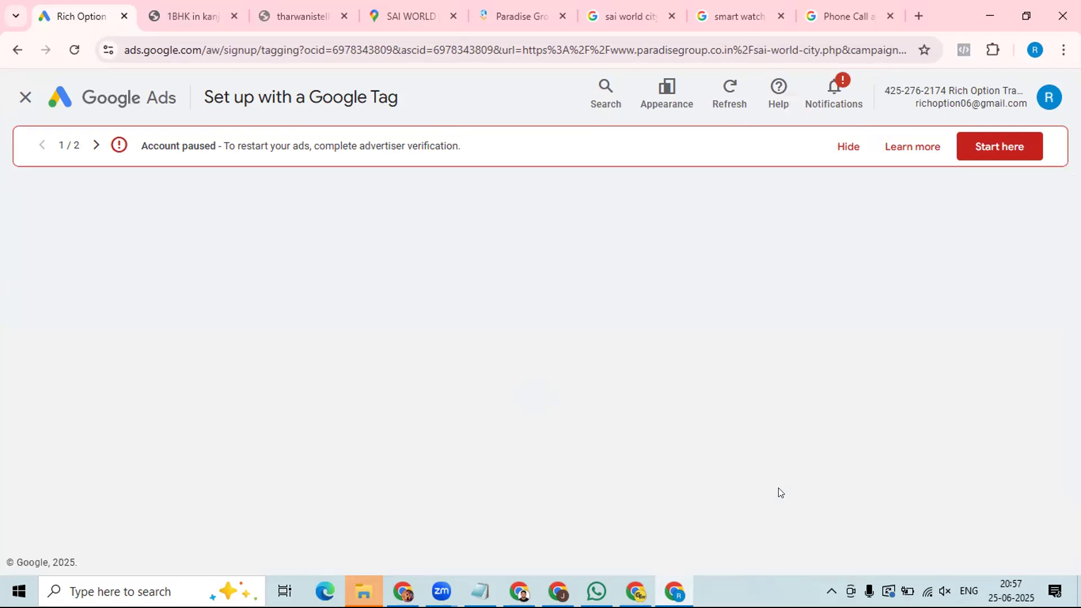
Step: Hide the account paused notice, then look through the Google tag setup page and close it
{"action": "left_click", "coordinate": [842, 149]}
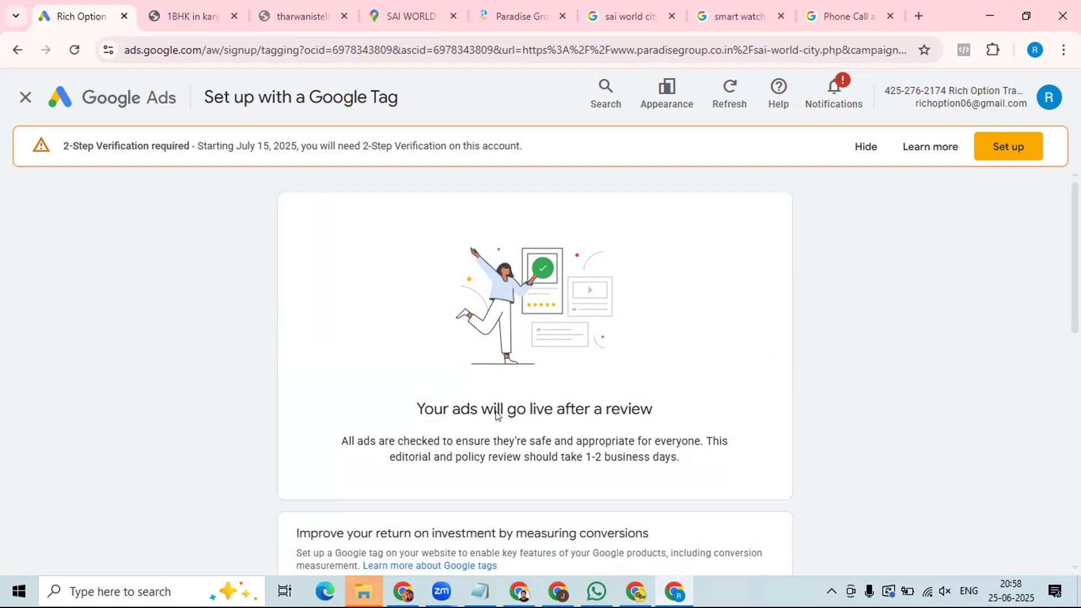
{"action": "scroll", "coordinate": [561, 411], "scroll_direction": "down", "scroll_amount": 10}
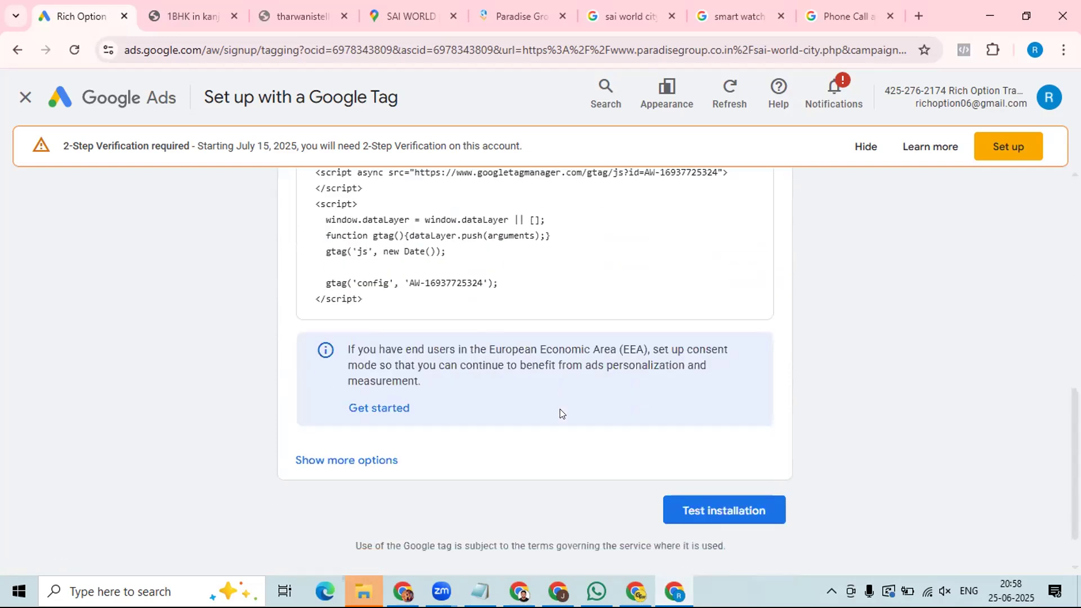
{"action": "scroll", "coordinate": [561, 411], "scroll_direction": "up", "scroll_amount": 7}
{"action": "scroll", "coordinate": [559, 408], "scroll_direction": "up", "scroll_amount": 4}
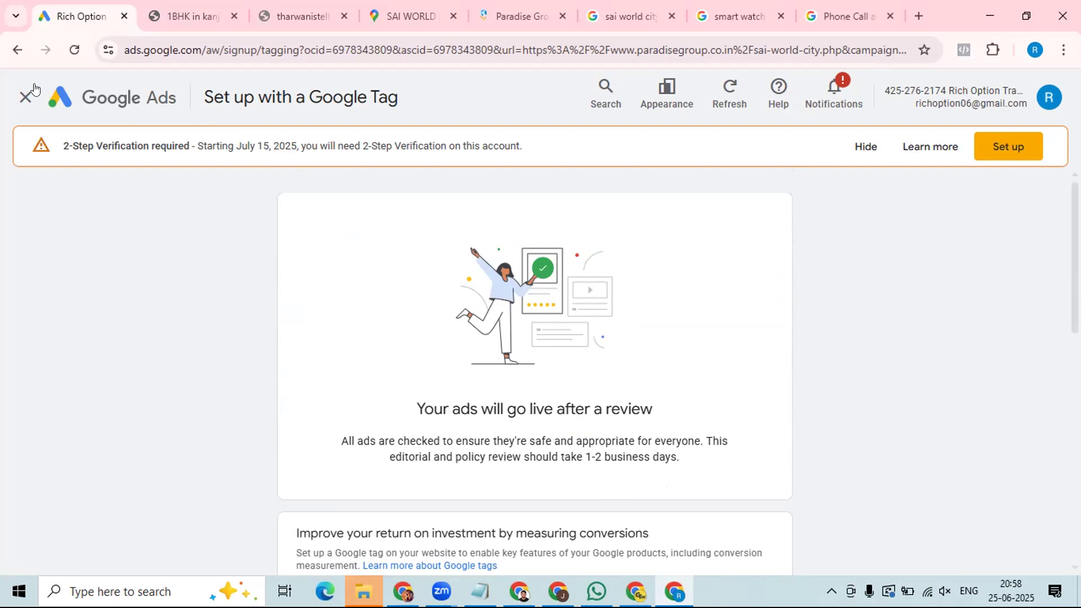
{"action": "left_click", "coordinate": [24, 97]}
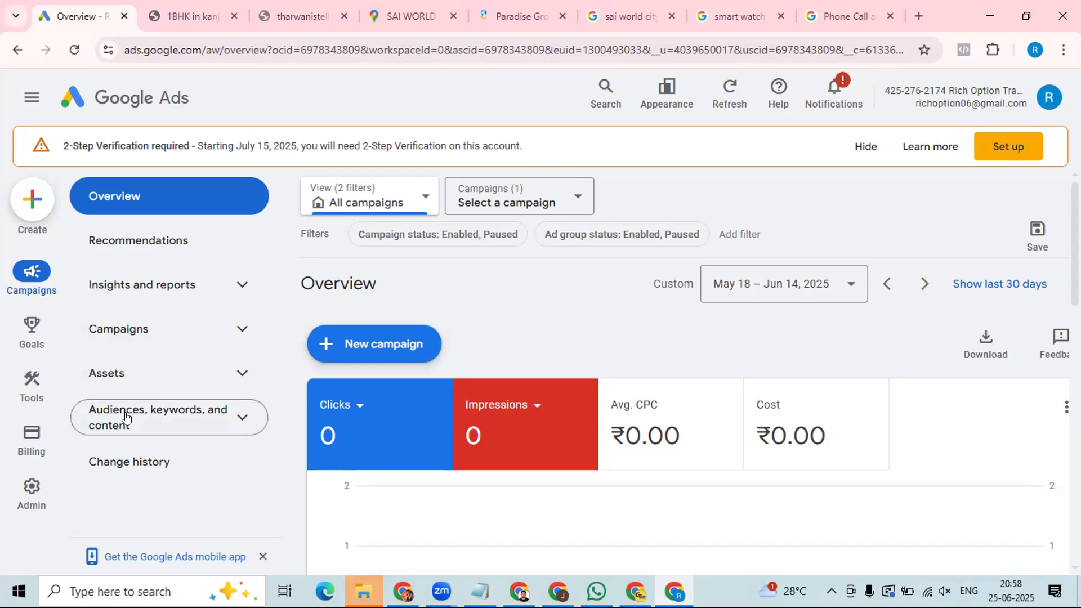
Step: Open the search keywords list for all campaigns and look through the Panvel flat keywords
{"action": "left_click", "coordinate": [240, 424]}
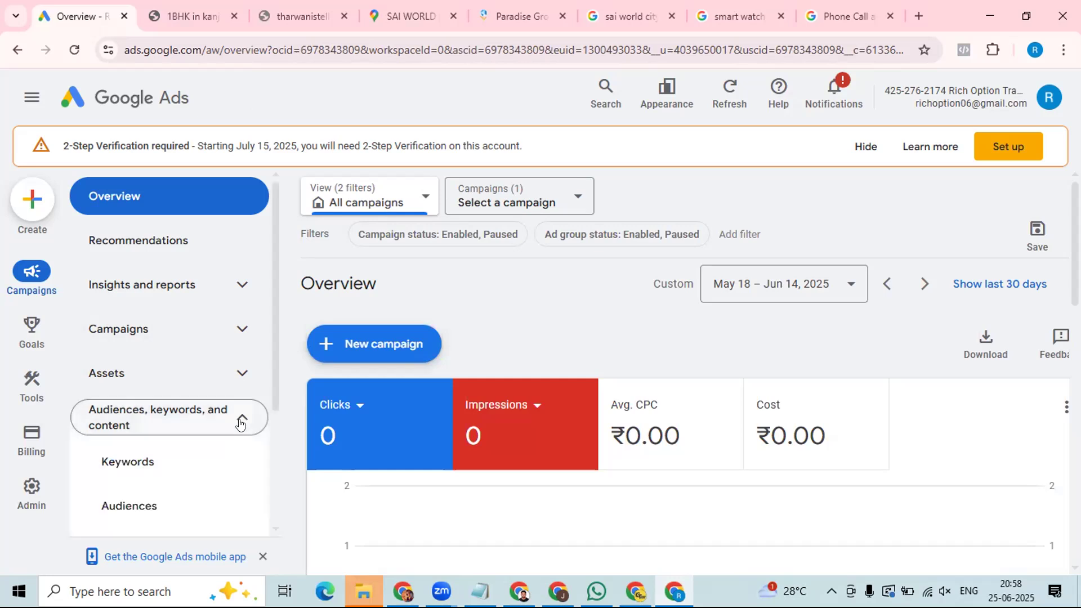
{"action": "left_click", "coordinate": [144, 303]}
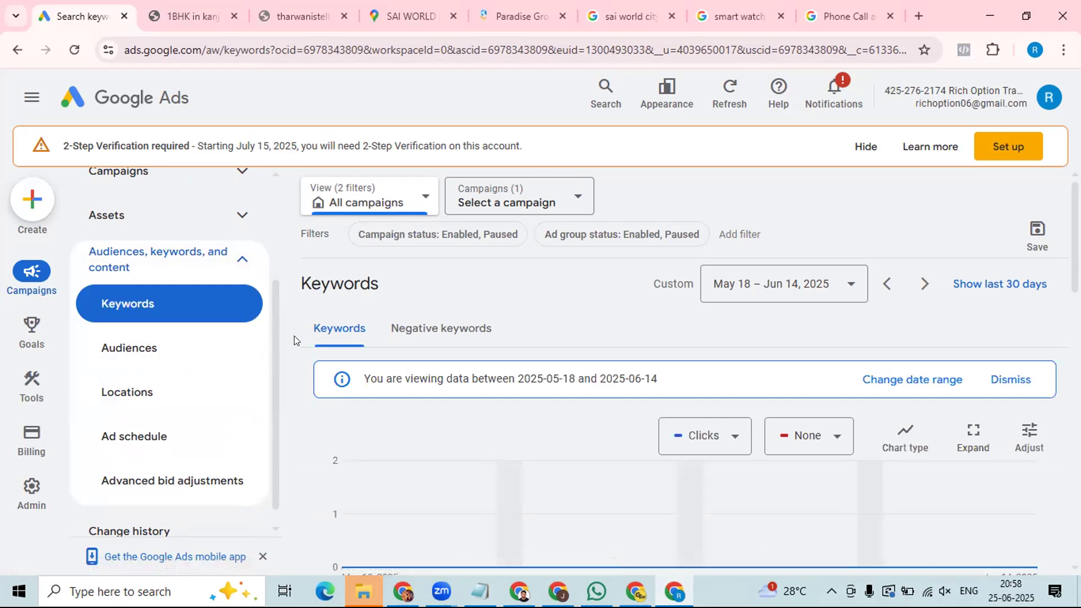
{"action": "scroll", "coordinate": [294, 340], "scroll_direction": "down", "scroll_amount": 3}
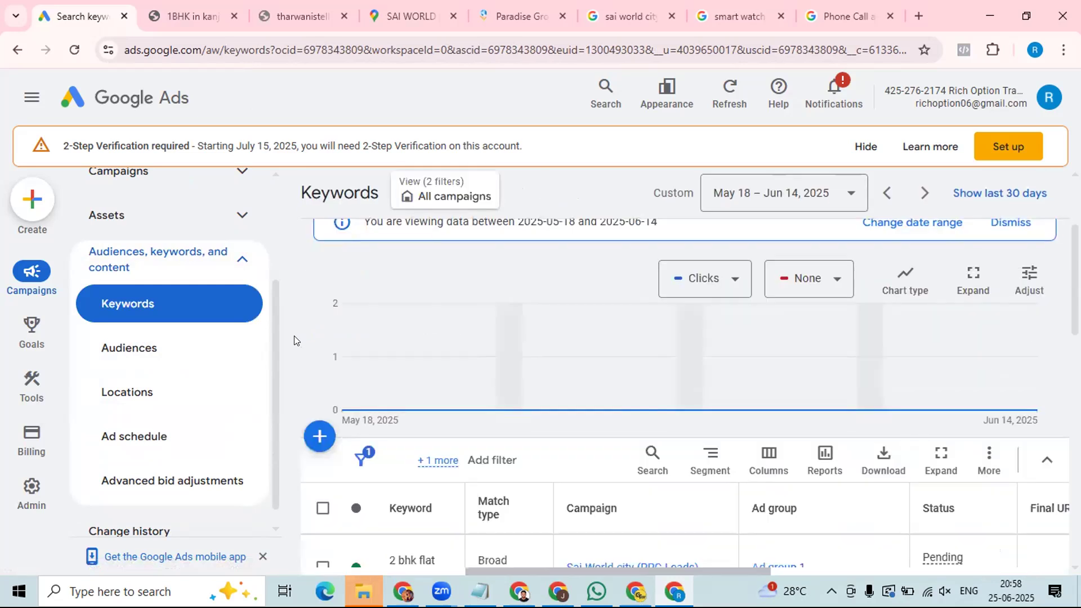
{"action": "scroll", "coordinate": [294, 340], "scroll_direction": "down", "scroll_amount": 4}
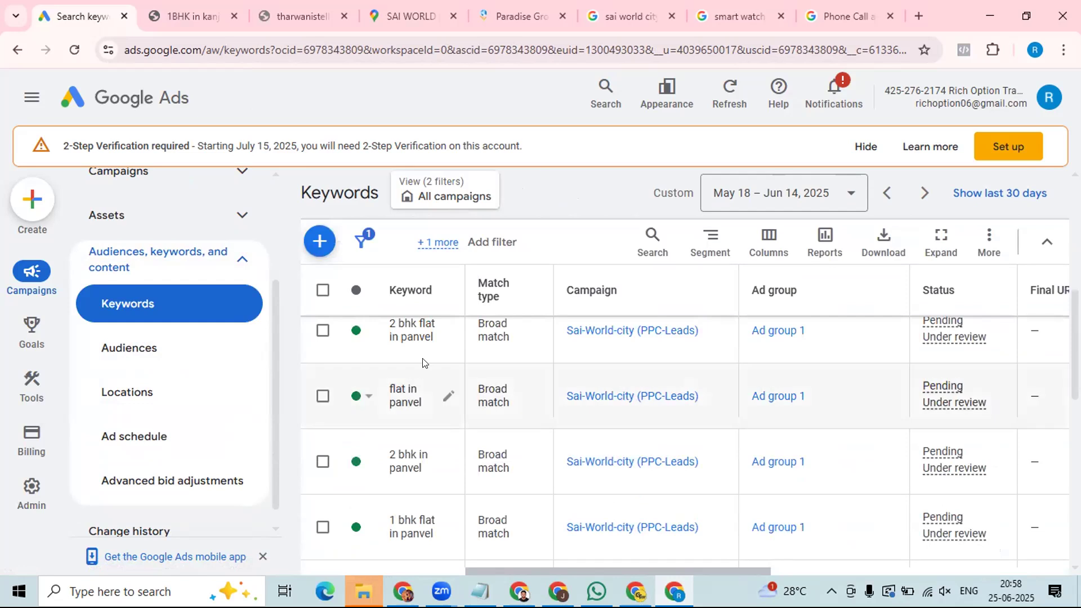
{"action": "scroll", "coordinate": [425, 369], "scroll_direction": "down", "scroll_amount": 1}
{"action": "scroll", "coordinate": [424, 380], "scroll_direction": "down", "scroll_amount": 1}
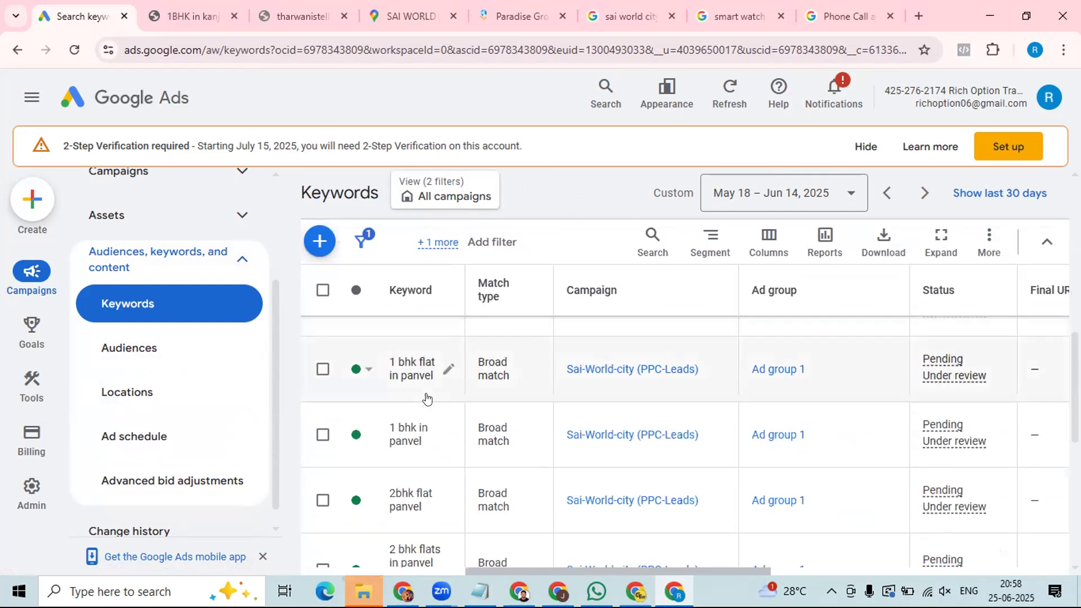
{"action": "scroll", "coordinate": [425, 385], "scroll_direction": "down", "scroll_amount": 2}
{"action": "scroll", "coordinate": [426, 391], "scroll_direction": "down", "scroll_amount": 3}
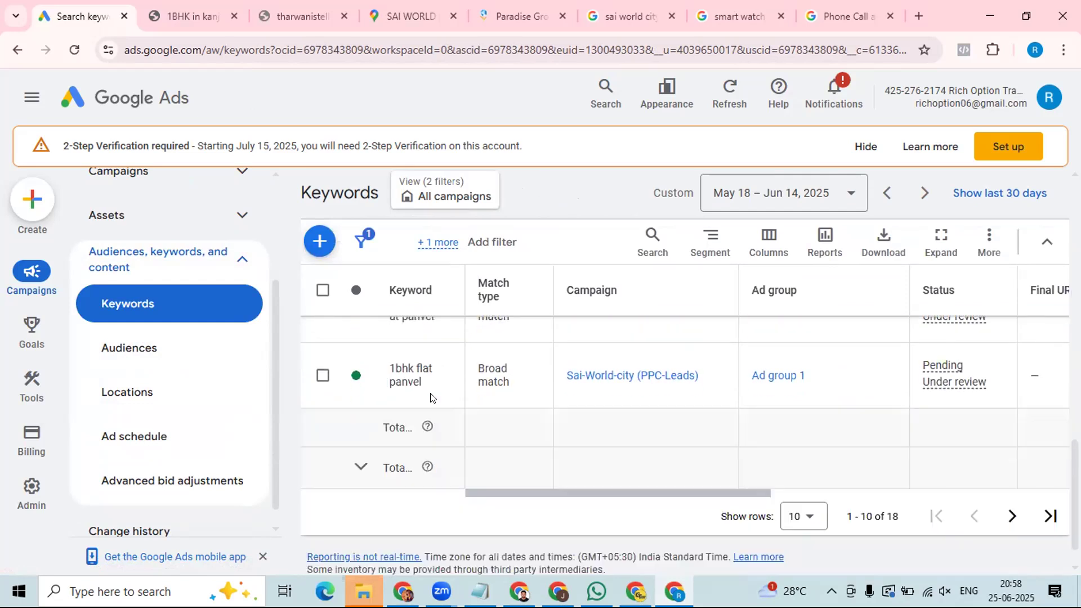
Step: Show more keyword rows per page and examine the keywords' review status, clicks, impressions, CTR, cost and conversion columns
{"action": "left_click", "coordinate": [799, 516]}
{"action": "left_click", "coordinate": [796, 386]}
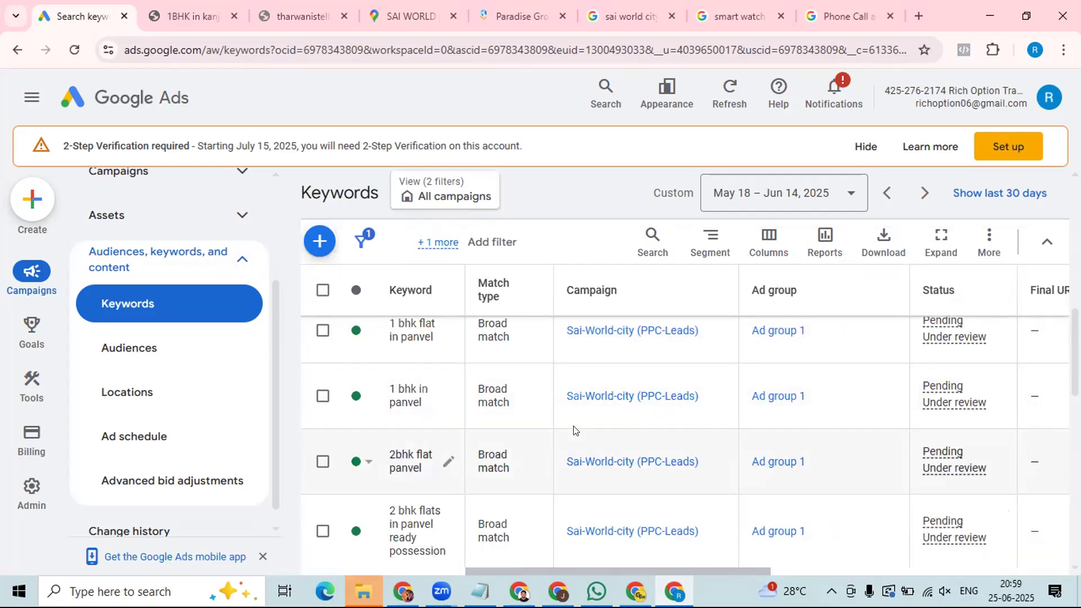
{"action": "scroll", "coordinate": [575, 431], "scroll_direction": "down", "scroll_amount": 4}
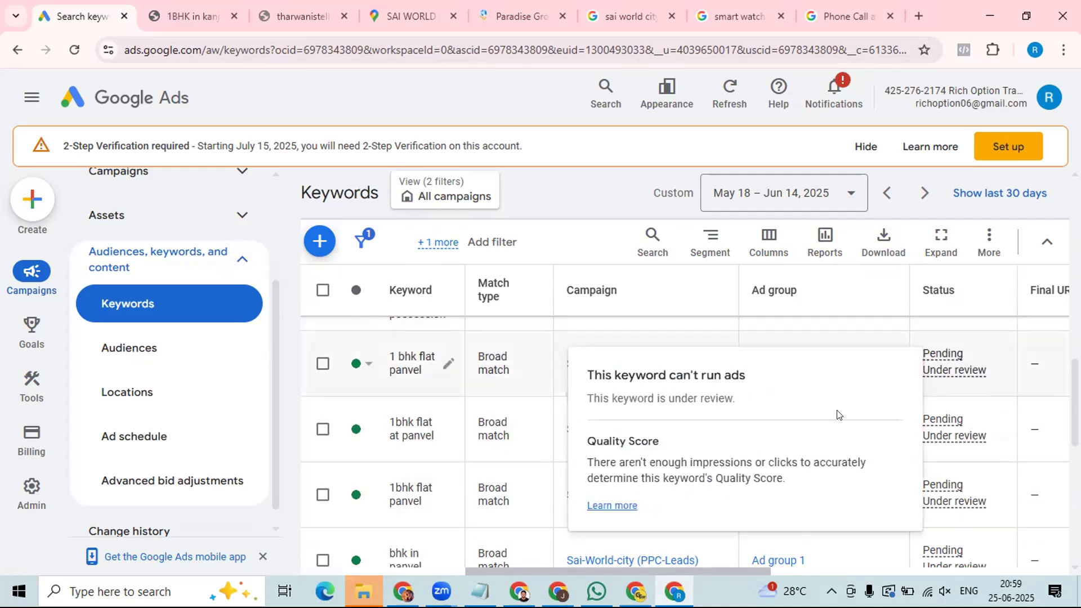
{"action": "left_click_drag", "start_coordinate": [590, 571], "coordinate": [964, 551]}
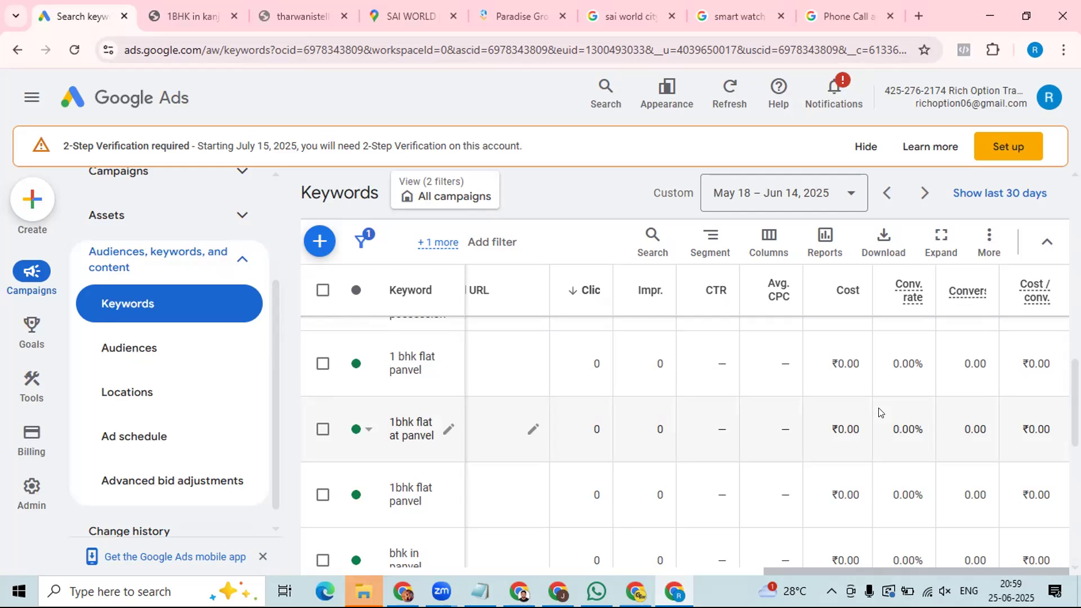
{"action": "scroll", "coordinate": [662, 429], "scroll_direction": "up", "scroll_amount": 6}
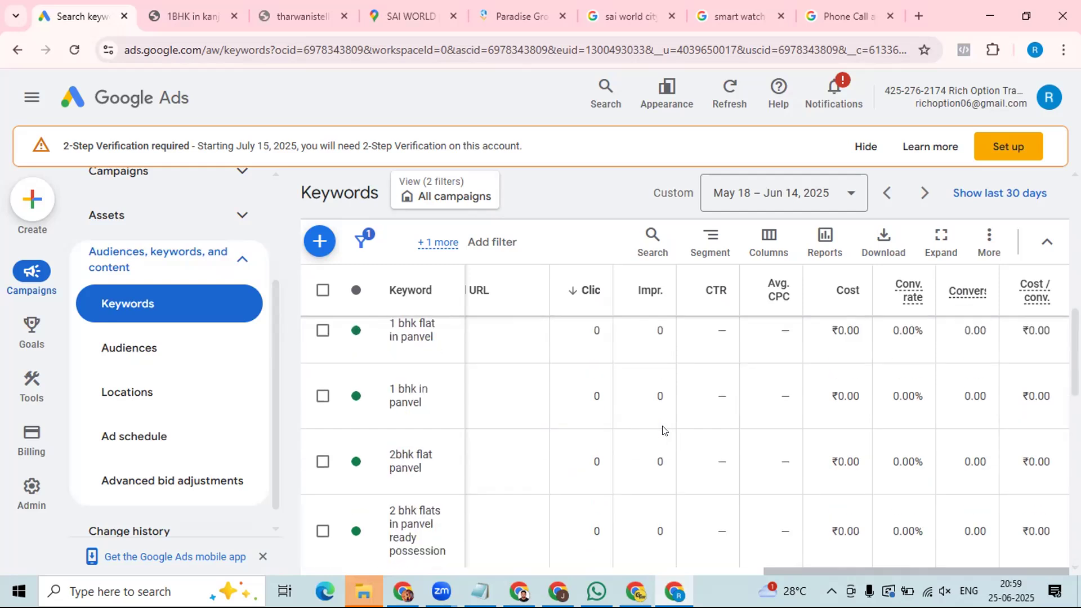
{"action": "scroll", "coordinate": [634, 473], "scroll_direction": "down", "scroll_amount": 4}
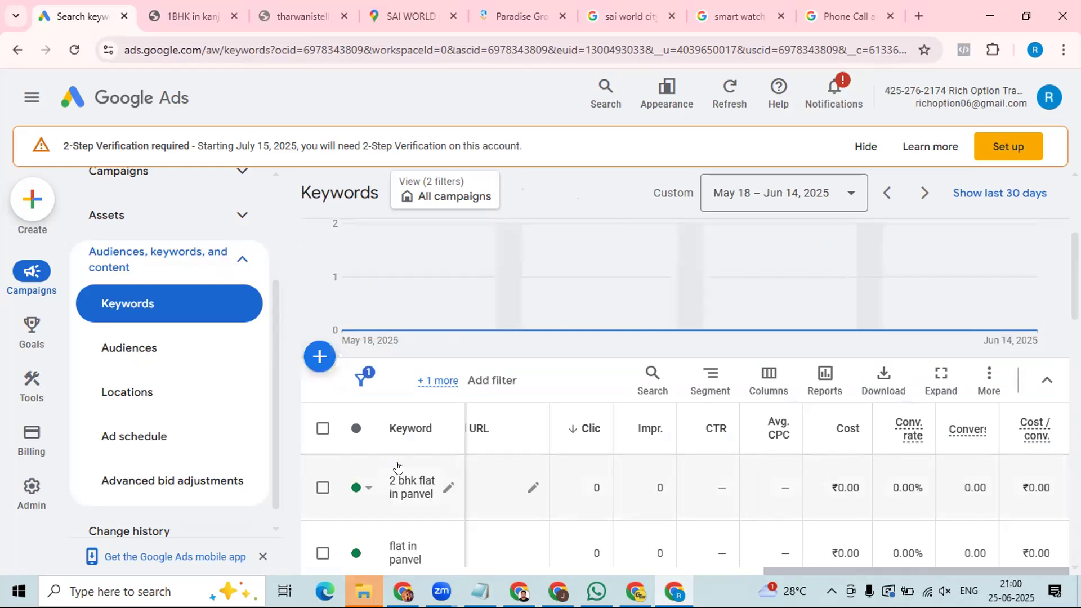
{"action": "scroll", "coordinate": [416, 463], "scroll_direction": "down", "scroll_amount": 4}
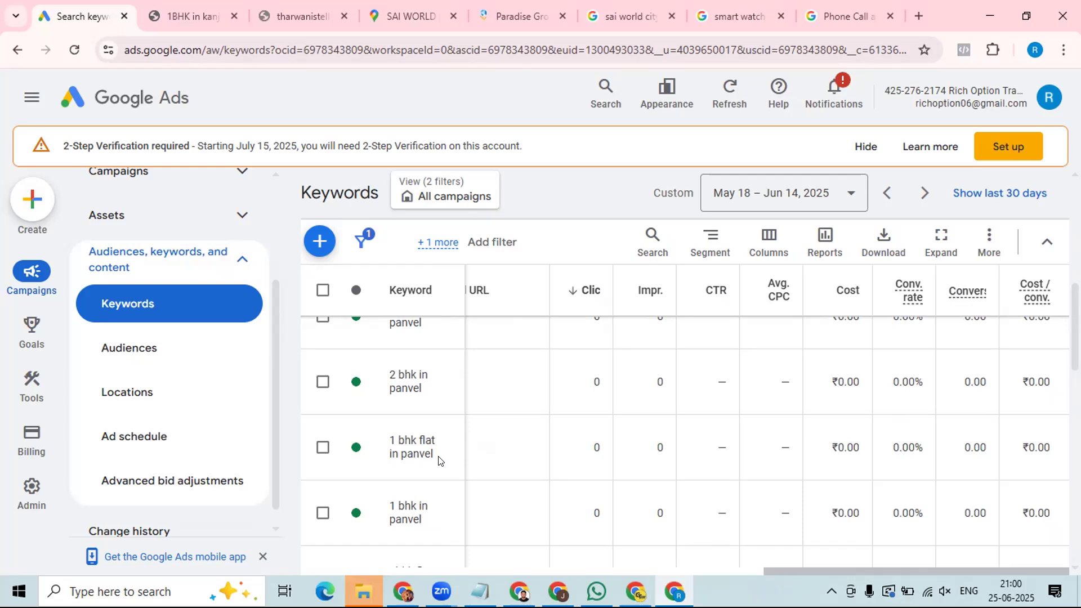
{"action": "scroll", "coordinate": [438, 461], "scroll_direction": "up", "scroll_amount": 5}
{"action": "scroll", "coordinate": [416, 359], "scroll_direction": "up", "scroll_amount": 3}
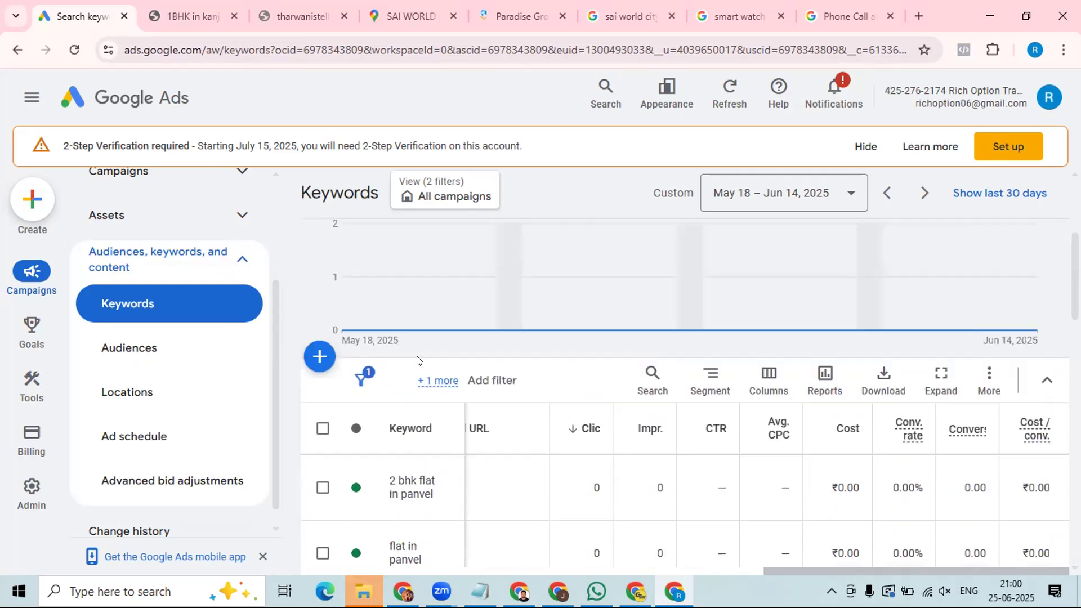
{"action": "scroll", "coordinate": [417, 358], "scroll_direction": "up", "scroll_amount": 3}
{"action": "scroll", "coordinate": [363, 428], "scroll_direction": "down", "scroll_amount": 2}
{"action": "scroll", "coordinate": [363, 428], "scroll_direction": "up", "scroll_amount": 2}
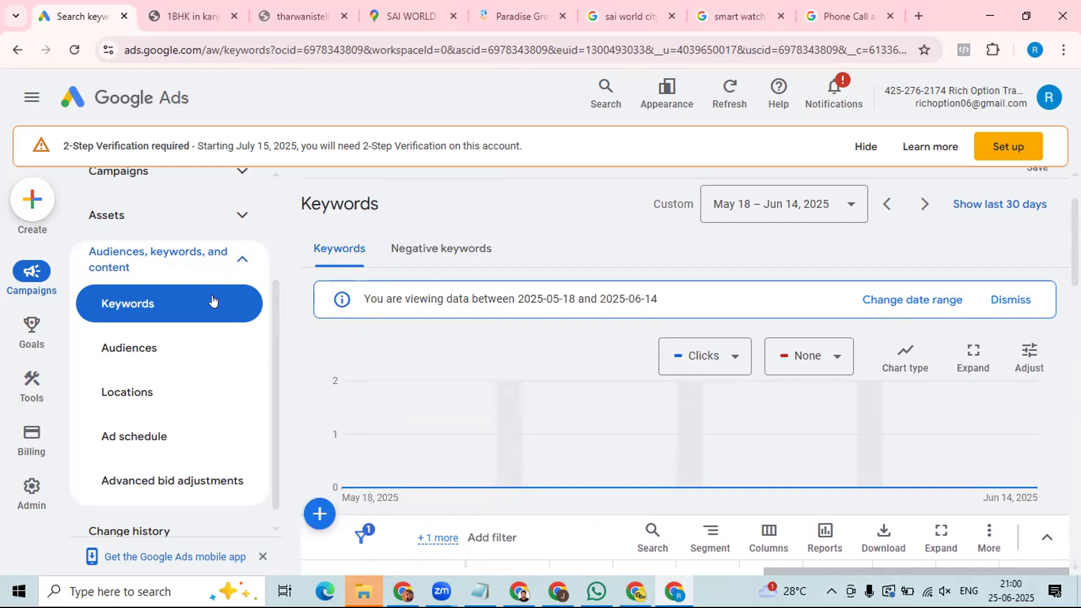
Step: Open the negative keywords list and start adding new negative keywords
{"action": "left_click", "coordinate": [414, 248]}
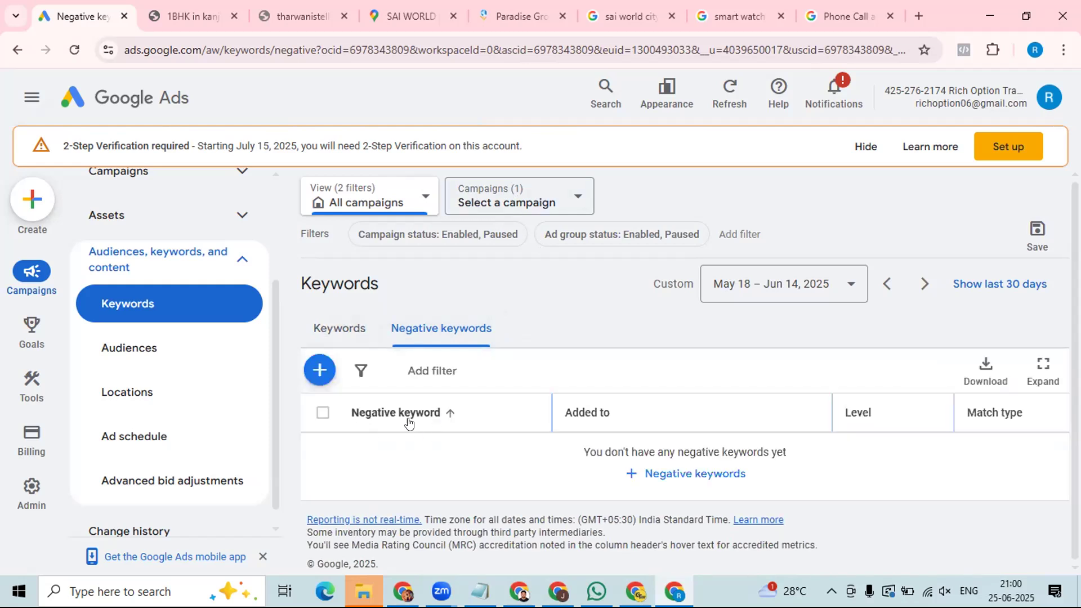
{"action": "left_click", "coordinate": [663, 475]}
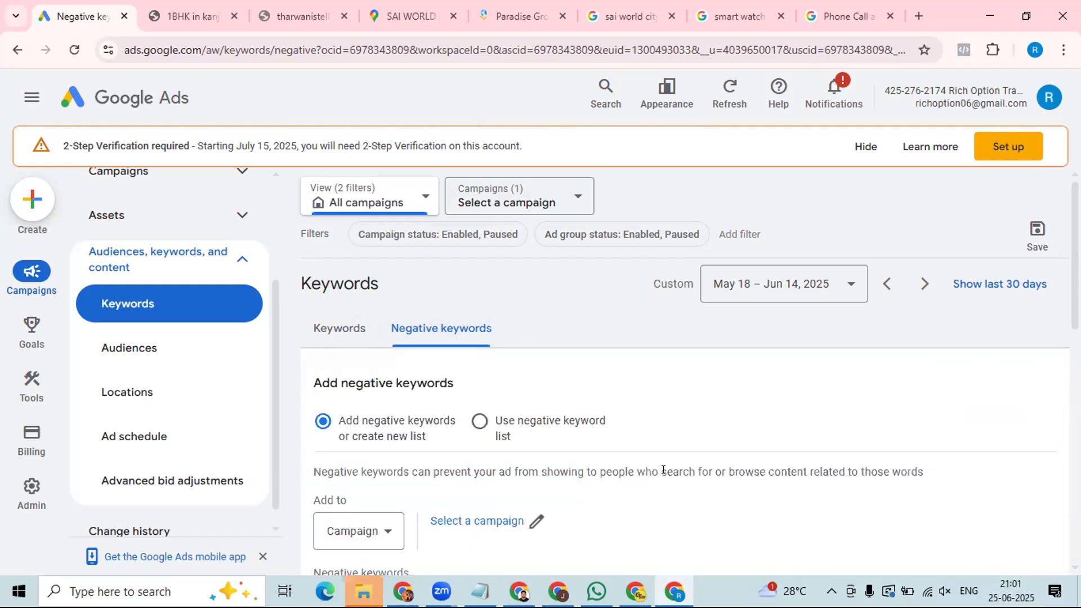
{"action": "scroll", "coordinate": [655, 456], "scroll_direction": "down", "scroll_amount": 3}
{"action": "scroll", "coordinate": [466, 373], "scroll_direction": "down", "scroll_amount": 3}
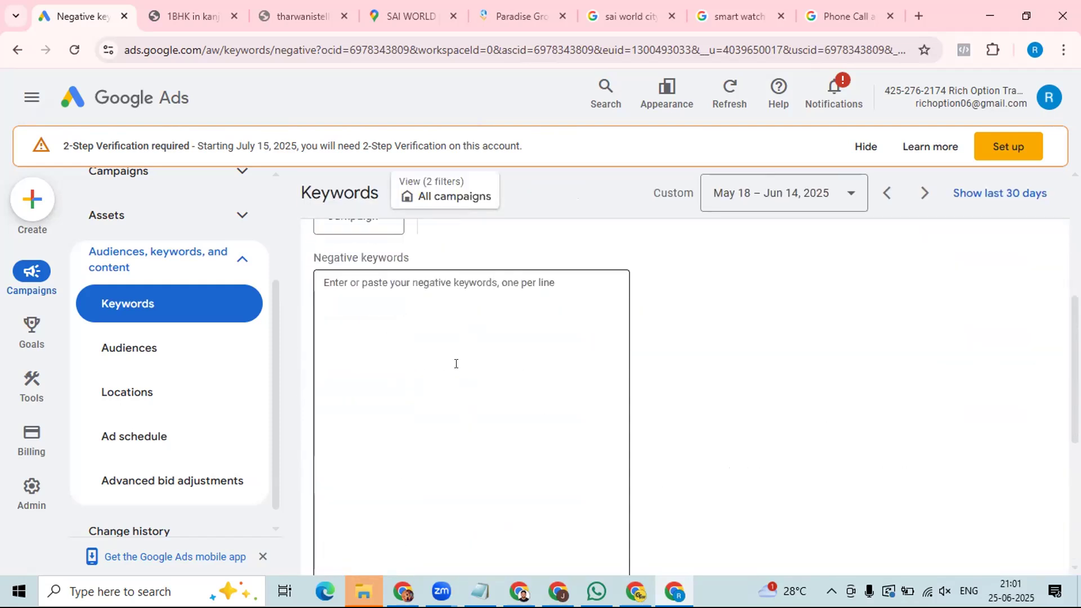
{"action": "scroll", "coordinate": [405, 369], "scroll_direction": "up", "scroll_amount": 3}
Step: Set the negative keywords to apply at campaign level and choose the Sai-World-city (PPC-Leads) campaign
{"action": "left_click", "coordinate": [375, 377]}
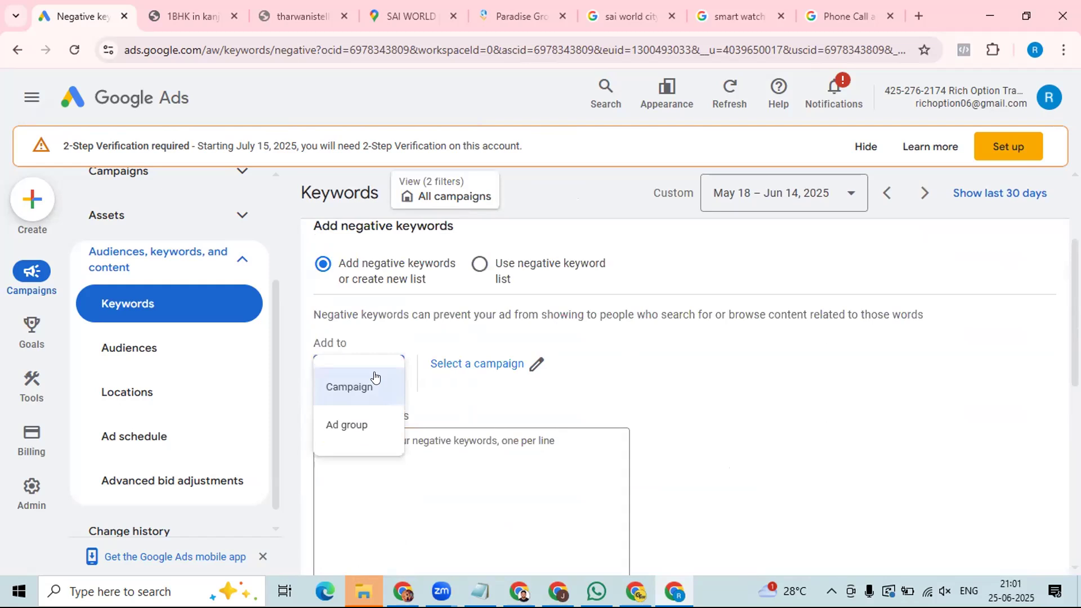
{"action": "left_click", "coordinate": [359, 387]}
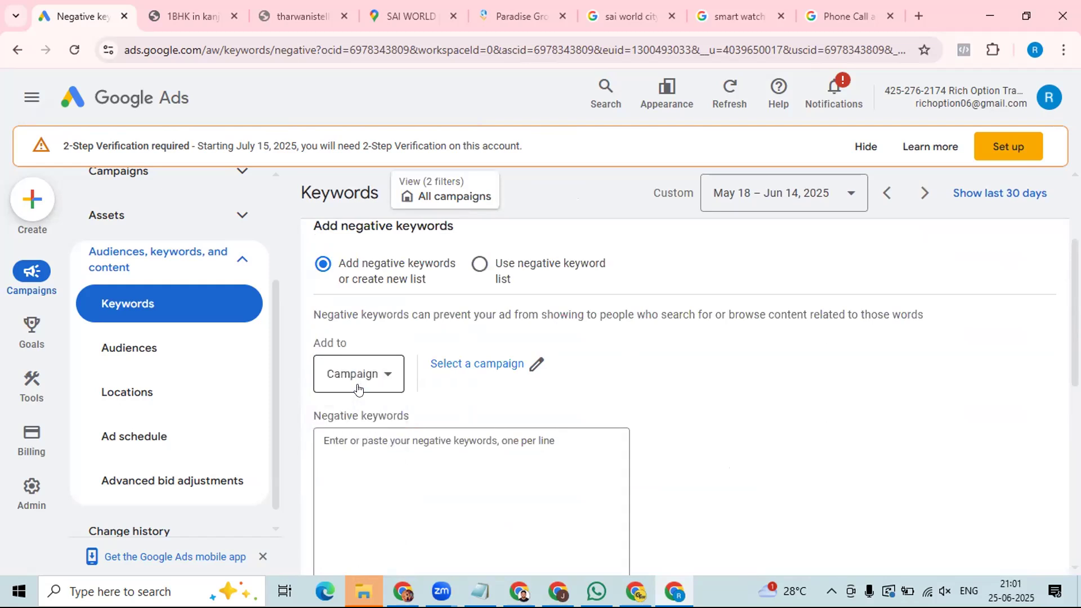
{"action": "left_click", "coordinate": [358, 388]}
{"action": "left_click", "coordinate": [360, 425]}
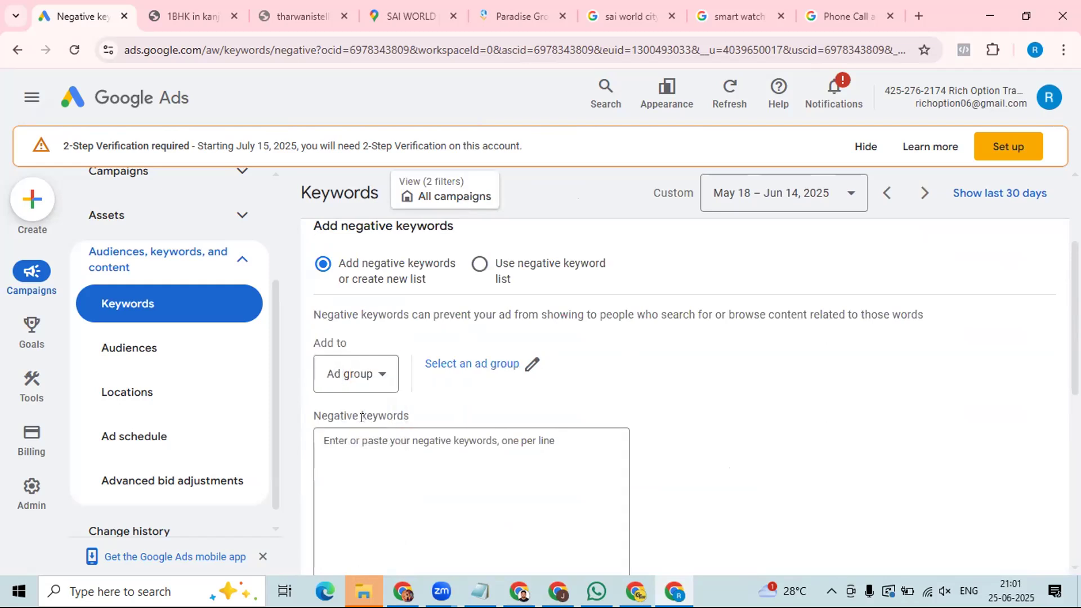
{"action": "left_click", "coordinate": [388, 379]}
{"action": "left_click", "coordinate": [345, 391]}
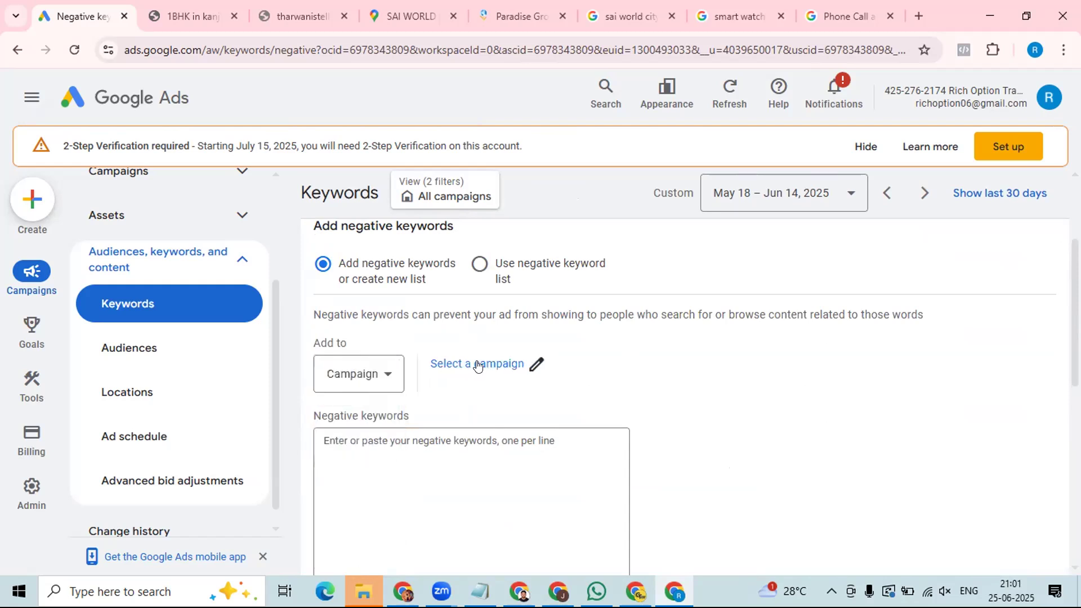
{"action": "left_click", "coordinate": [477, 365]}
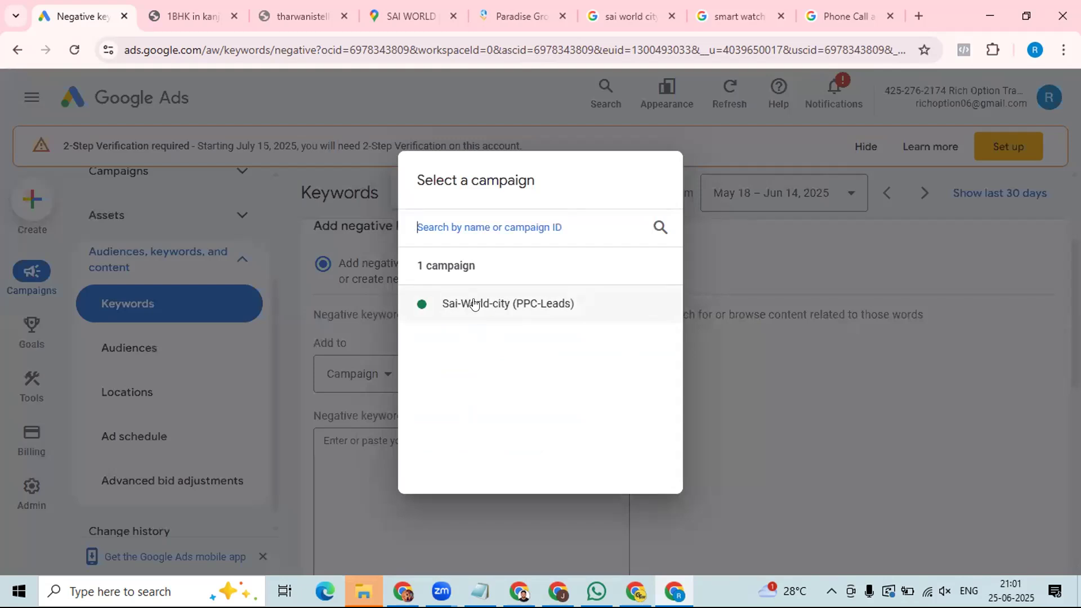
{"action": "left_click", "coordinate": [473, 303]}
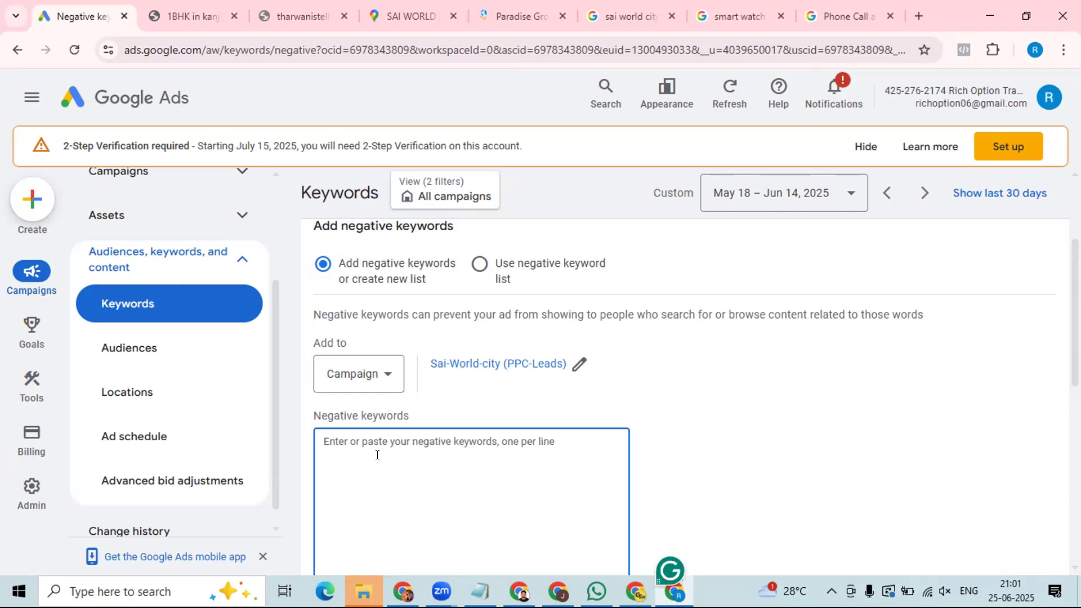
Step: Enter "Rent", "resale" and "price" as negative keywords, one per line
{"action": "type", "text": "Rent"}
{"action": "key", "text": "Return"}
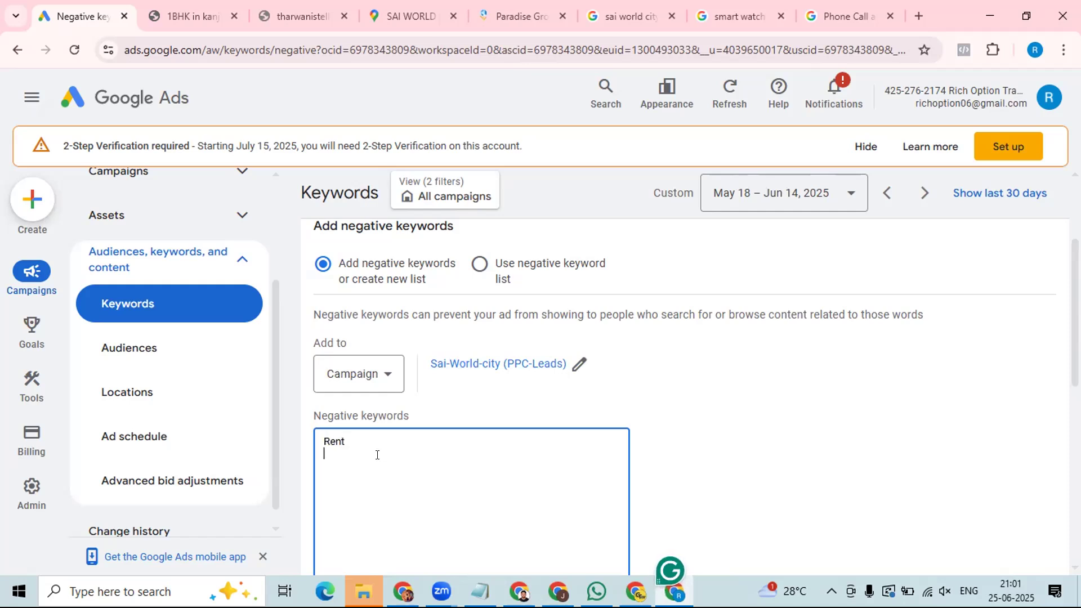
{"action": "type", "text": "sale"}
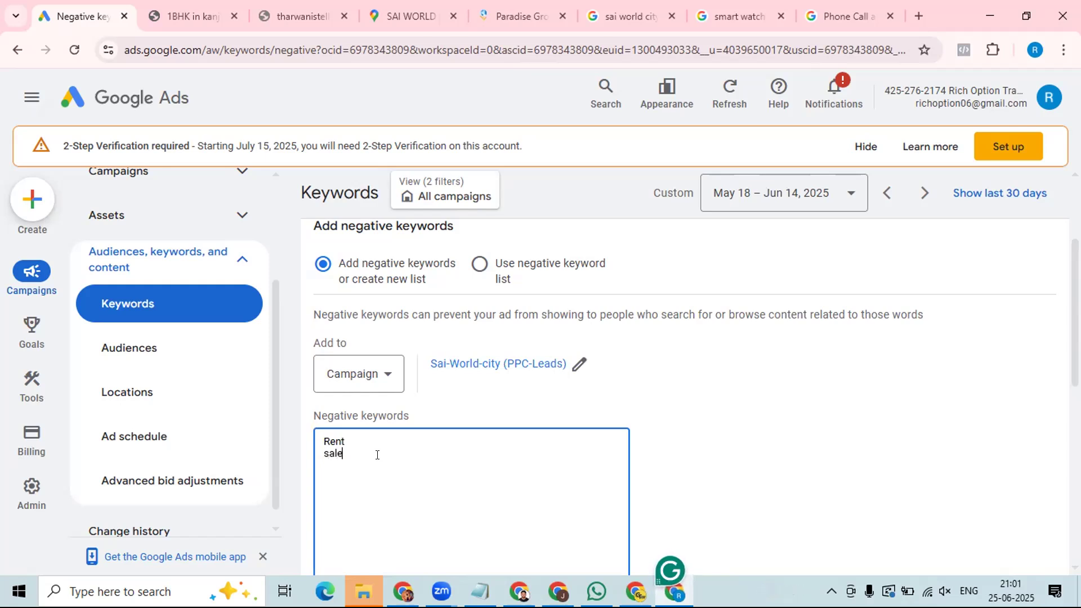
{"action": "key", "text": "BackSpace"}
{"action": "key", "text": "BackSpace"}
{"action": "key", "text": "BackSpace"}
{"action": "key", "text": "BackSpace"}
{"action": "type", "text": "resale"}
{"action": "key", "text": "Return"}
{"action": "type", "text": "price"}
{"action": "key", "text": "Return"}
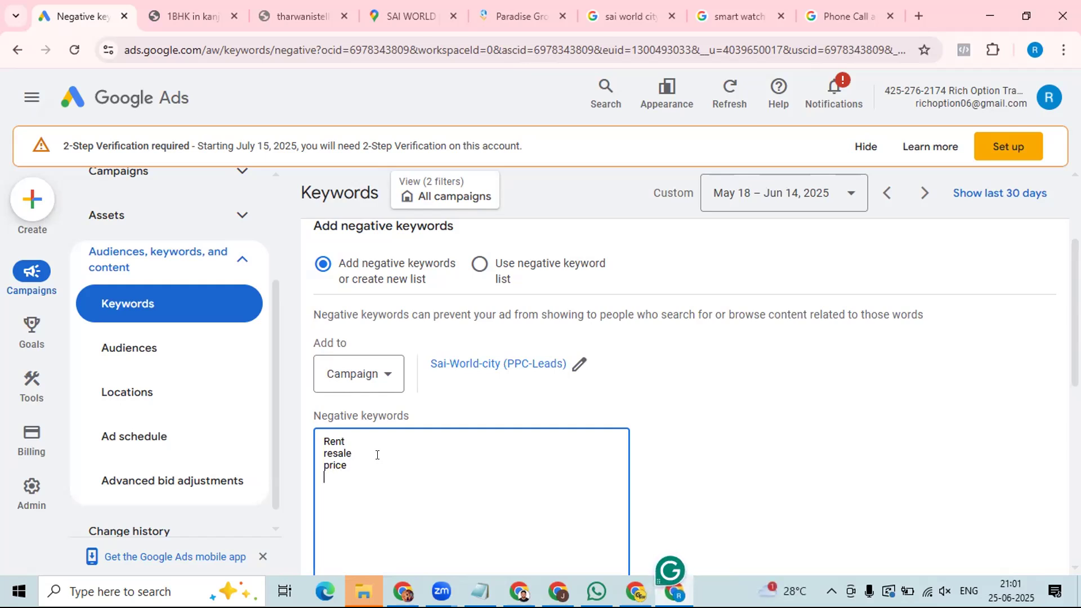
Step: Extend the negative keywords list with "hostel", "pg", "45", "55" and "40" on separate lines
{"action": "type", "text": "hostel"}
{"action": "key", "text": "Return"}
{"action": "type", "text": "pg"}
{"action": "key", "text": "Return"}
{"action": "type", "text": "45"}
{"action": "key", "text": "Return"}
{"action": "type", "text": "55"}
{"action": "key", "text": "Return"}
{"action": "type", "text": "40"}
{"action": "key", "text": "Return"}
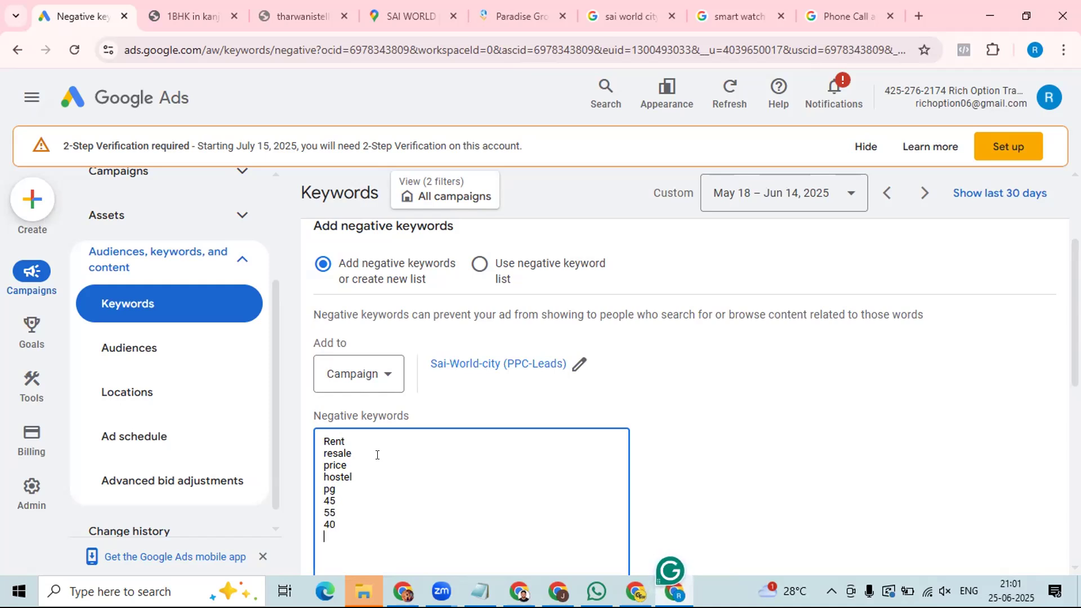
Step: Add "35", "24", "25", "30" and "PG" to the negative keywords, each on its own line
{"action": "type", "text": "35"}
{"action": "key", "text": "Return"}
{"action": "type", "text": "24"}
{"action": "key", "text": "Return"}
{"action": "type", "text": "25"}
{"action": "key", "text": "Return"}
{"action": "type", "text": "30"}
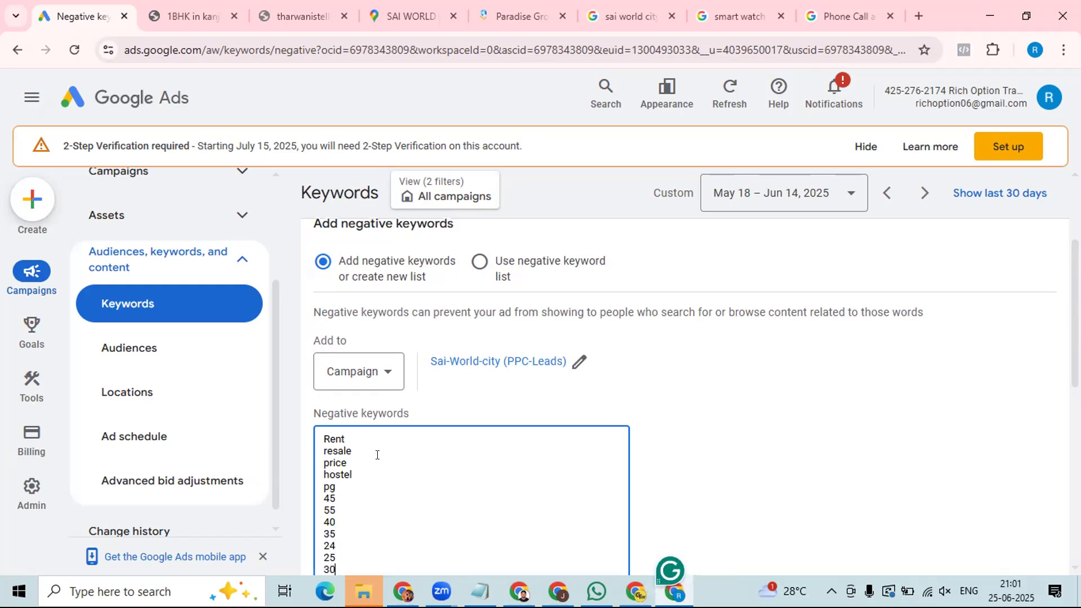
{"action": "key", "text": "Return"}
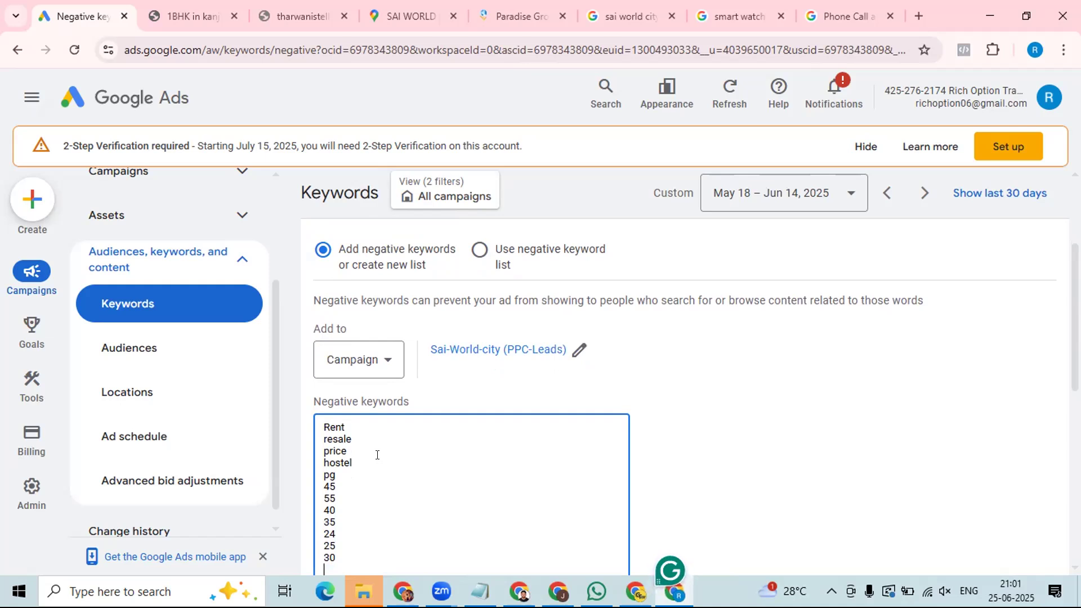
{"action": "type", "text": "p"}
{"action": "key", "text": "BackSpace"}
{"action": "type", "text": "PG"}
{"action": "key", "text": "Return"}
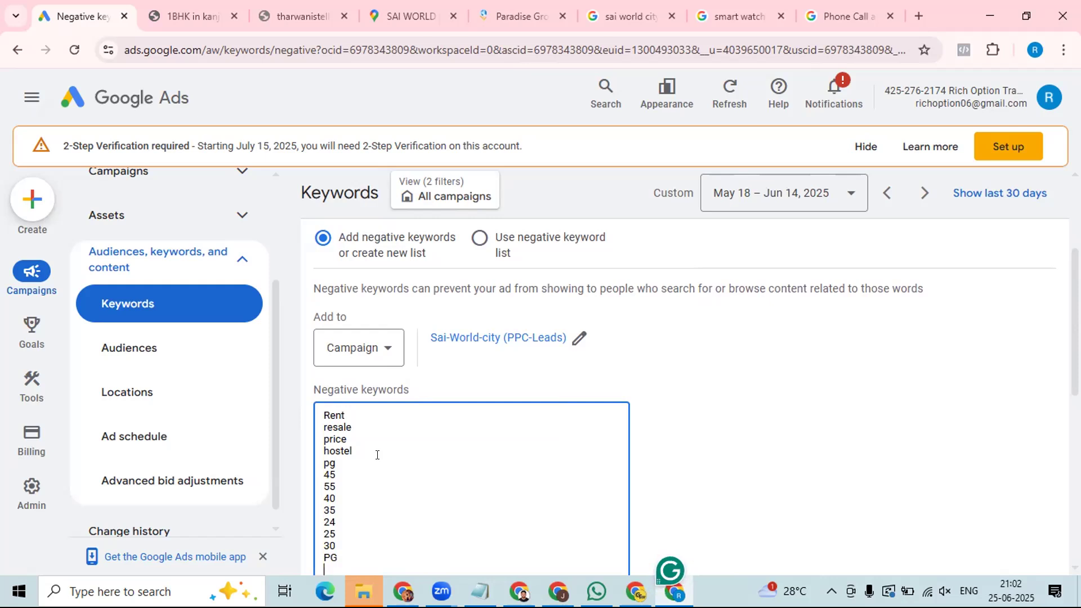
Step: Add the localities "Kharghar", "nerul", "vashi", "koperkhairnae" and "ghansoli rable" as negative keywords, one per line
{"action": "type", "text": "Kharghar"}
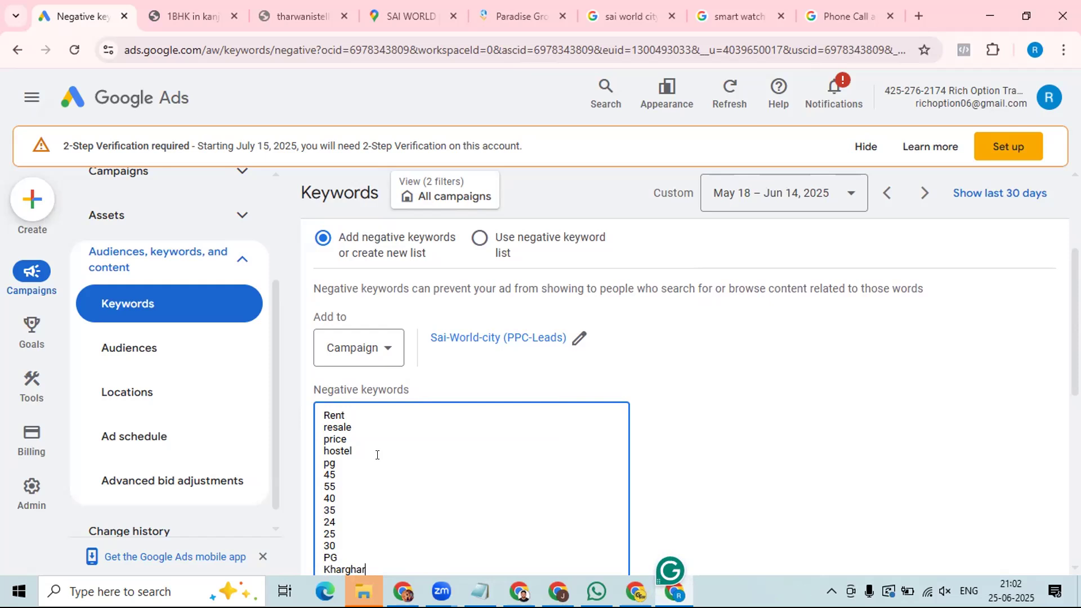
{"action": "scroll", "coordinate": [377, 456], "scroll_direction": "down", "scroll_amount": 3}
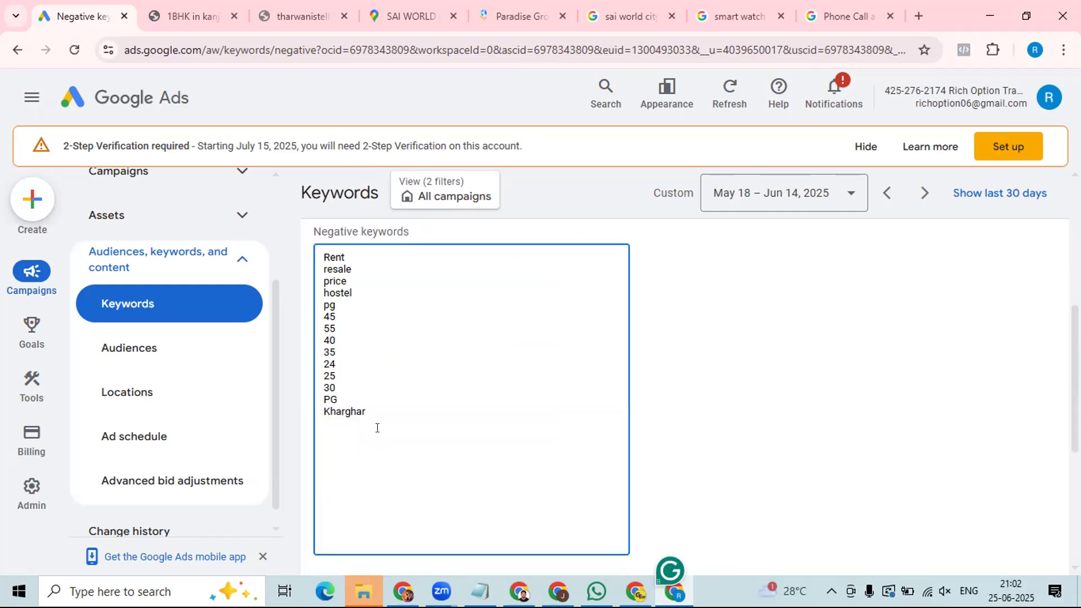
{"action": "type", "text": "nerul"}
{"action": "key", "text": "Return"}
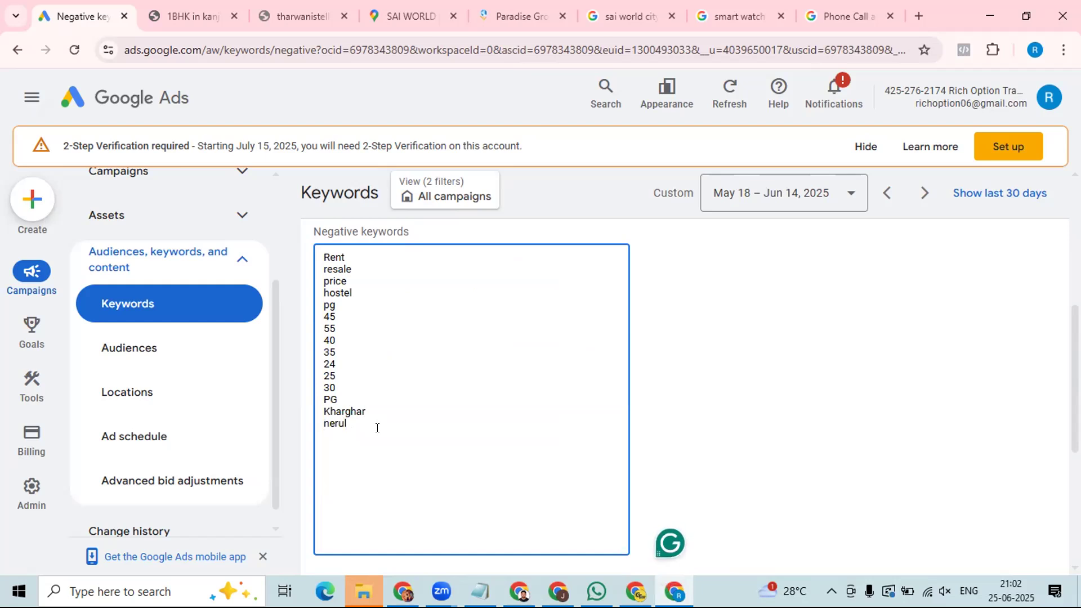
{"action": "type", "text": "vashi"}
{"action": "key", "text": "Return"}
{"action": "type", "text": "koperkhairnae"}
{"action": "key", "text": "Return"}
{"action": "type", "text": "gha"}
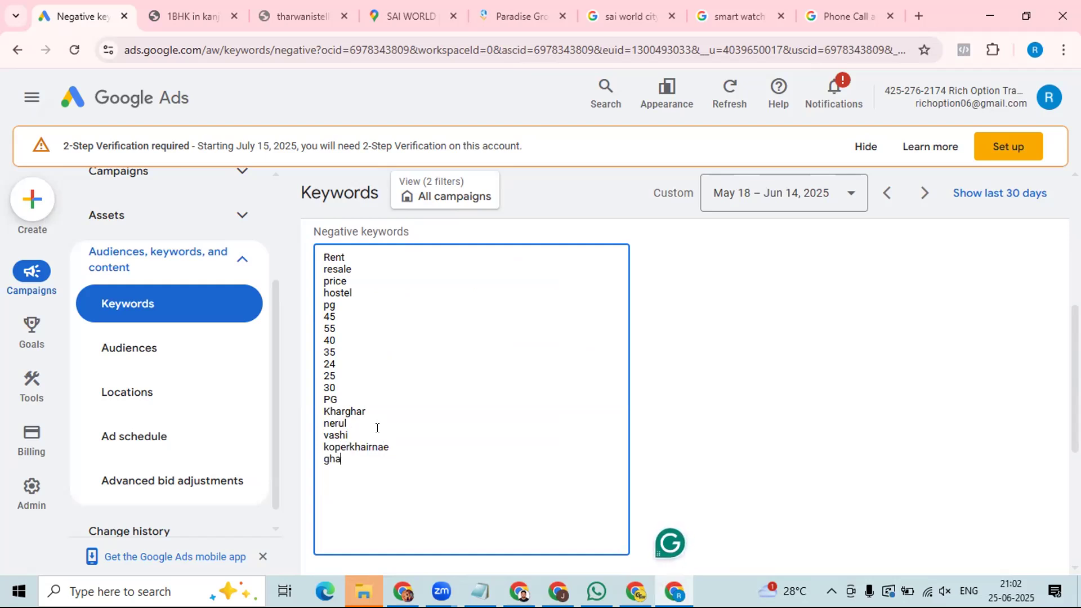
{"action": "type", "text": "nsoli rable "}
Step: Continue the negative keywords with "airoli", "thane", "hirandadni" and "arihant" on separate lines
{"action": "type", "text": "airoli"}
{"action": "key", "text": "Return"}
{"action": "type", "text": "thane"}
{"action": "key", "text": "Return"}
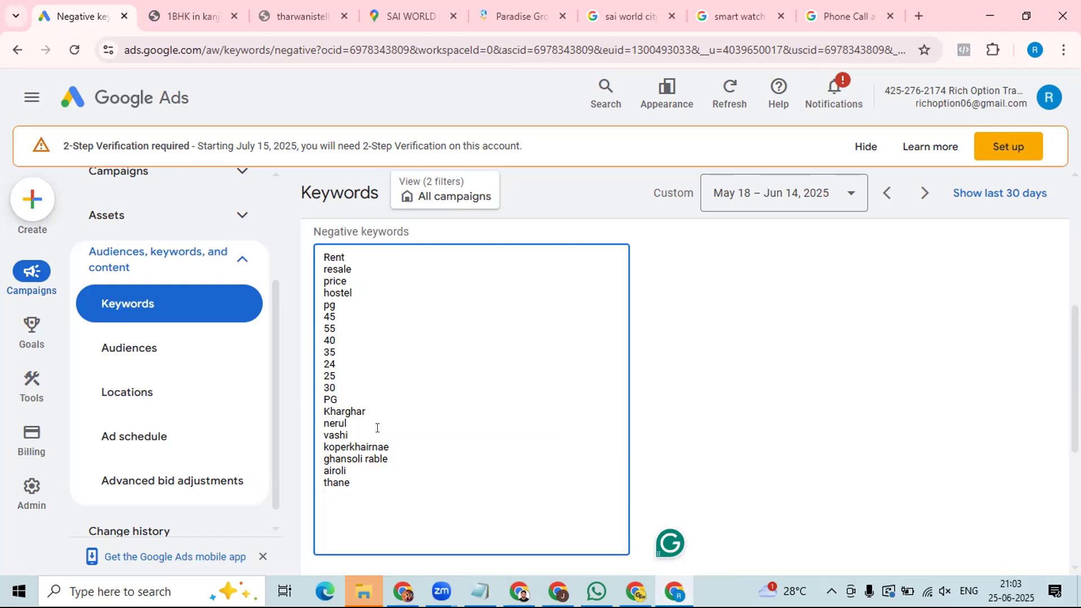
{"action": "type", "text": "hirandadni"}
{"action": "key", "text": "Return"}
{"action": "type", "text": "arihant"}
Step: Save the entered negative keywords to the campaign without adding them to a negative keyword list
{"action": "scroll", "coordinate": [251, 396], "scroll_direction": "down", "scroll_amount": 1}
{"action": "scroll", "coordinate": [297, 400], "scroll_direction": "down", "scroll_amount": 5}
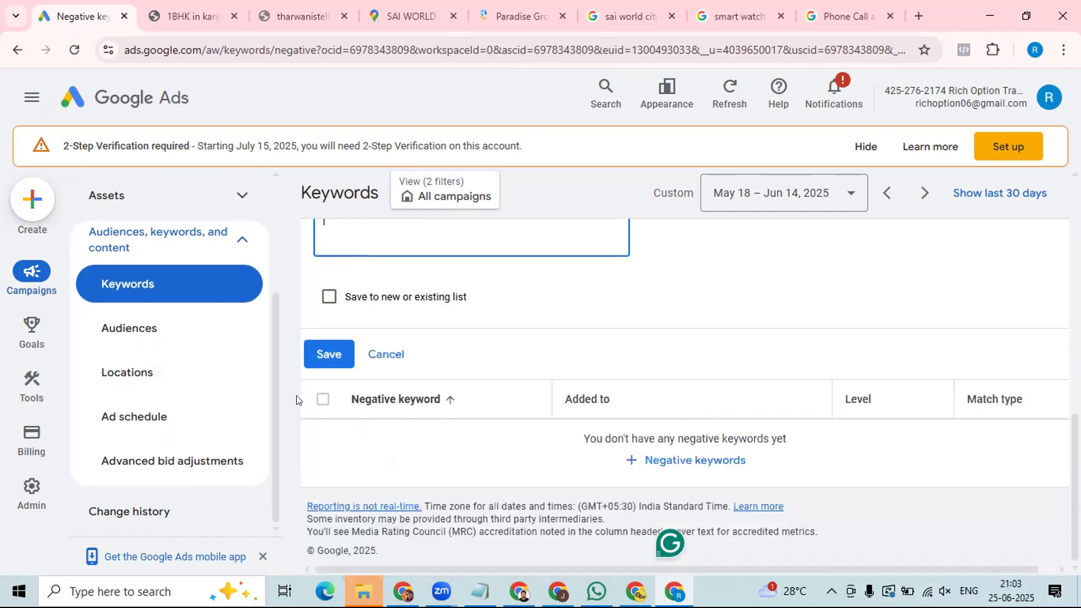
{"action": "left_click", "coordinate": [329, 364]}
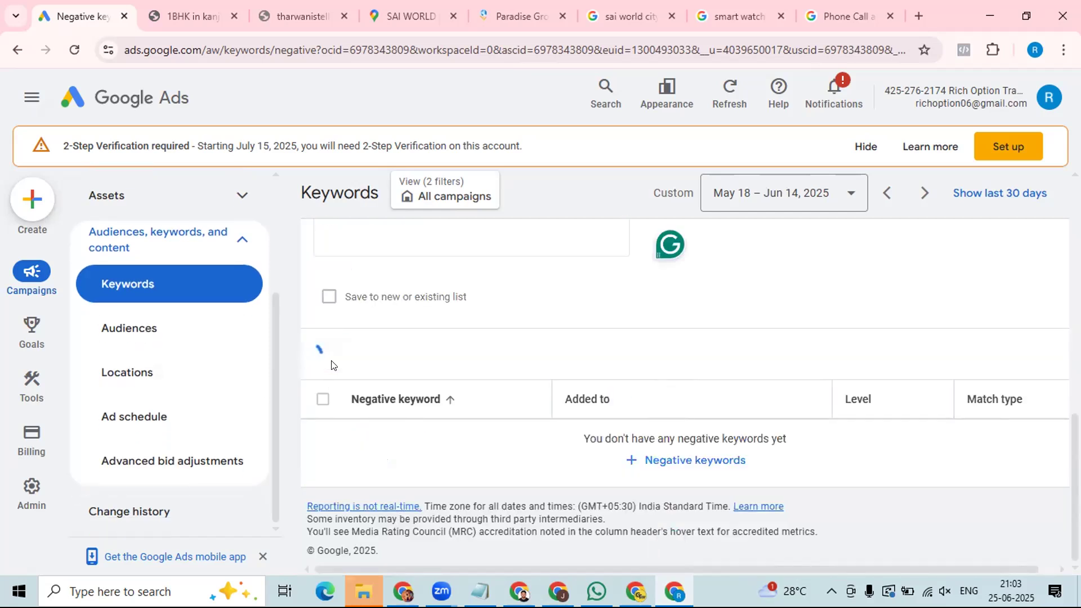